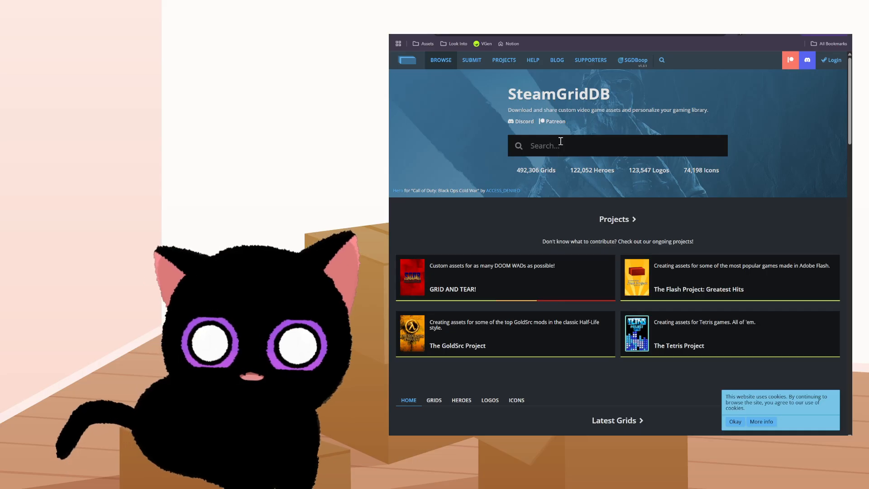
- Search SteamGridDB for "Faith" and open the game page for FAITH: The Unholy Trinity (2022)
{"action": "left_click", "coordinate": [560, 141]}
{"action": "type", "text": "Faith"}
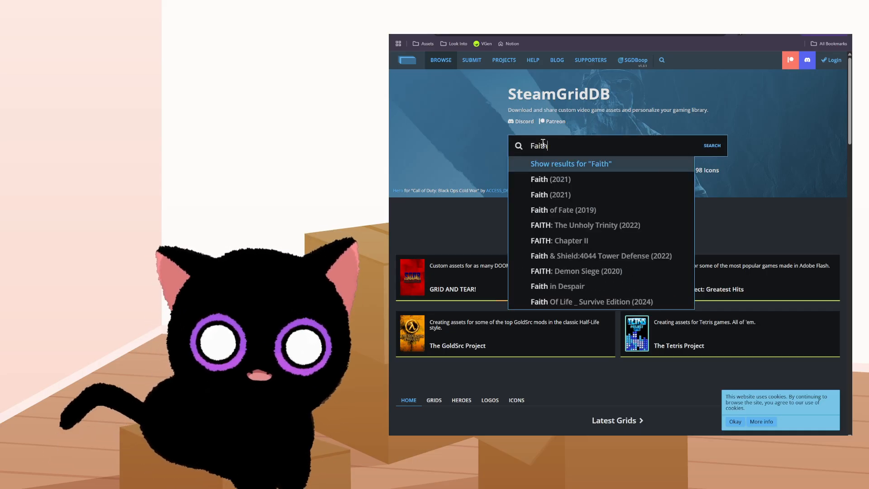
{"action": "left_click", "coordinate": [599, 230]}
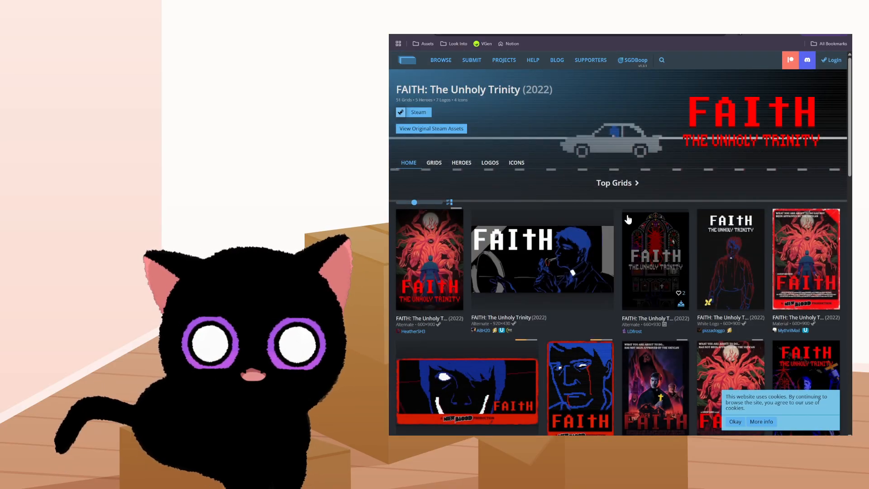
- Examine the top grids and heroes on the FAITH: The Unholy Trinity page for artwork styles and compositions
{"action": "scroll", "coordinate": [587, 154], "scroll_direction": "down", "scroll_amount": 1}
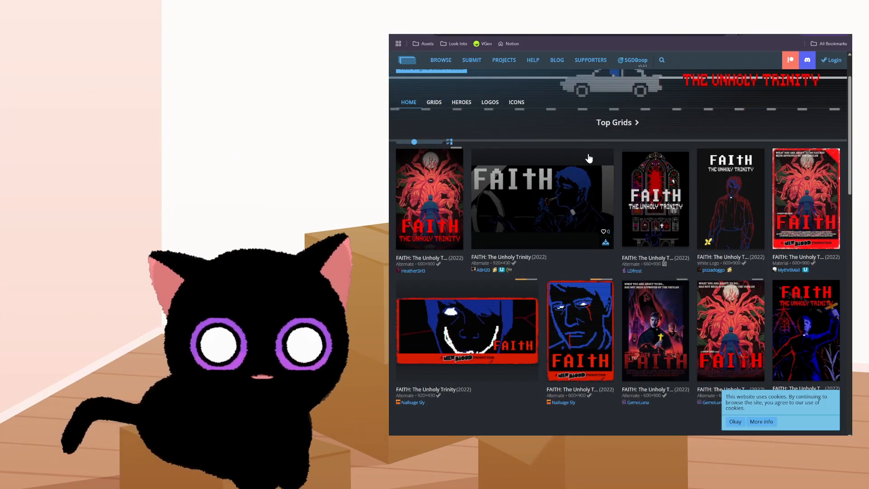
{"action": "scroll", "coordinate": [588, 158], "scroll_direction": "down", "scroll_amount": 1}
{"action": "scroll", "coordinate": [527, 132], "scroll_direction": "up", "scroll_amount": 1}
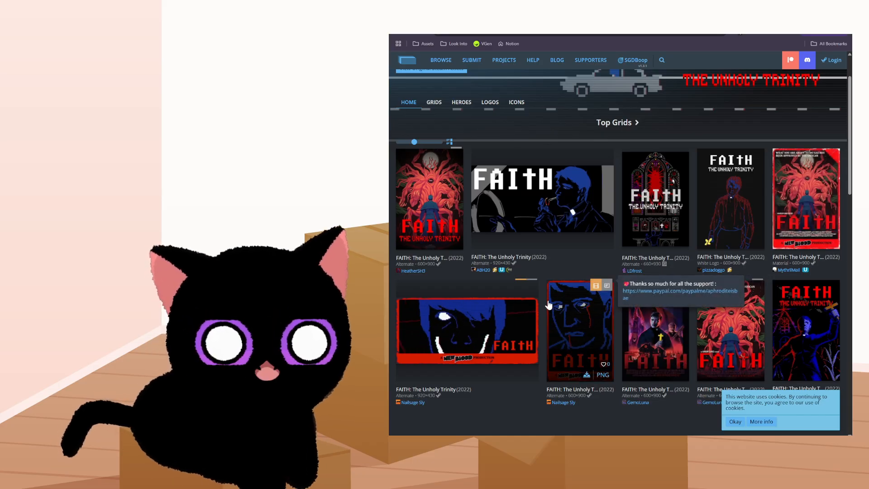
{"action": "scroll", "coordinate": [549, 304], "scroll_direction": "down", "scroll_amount": 2}
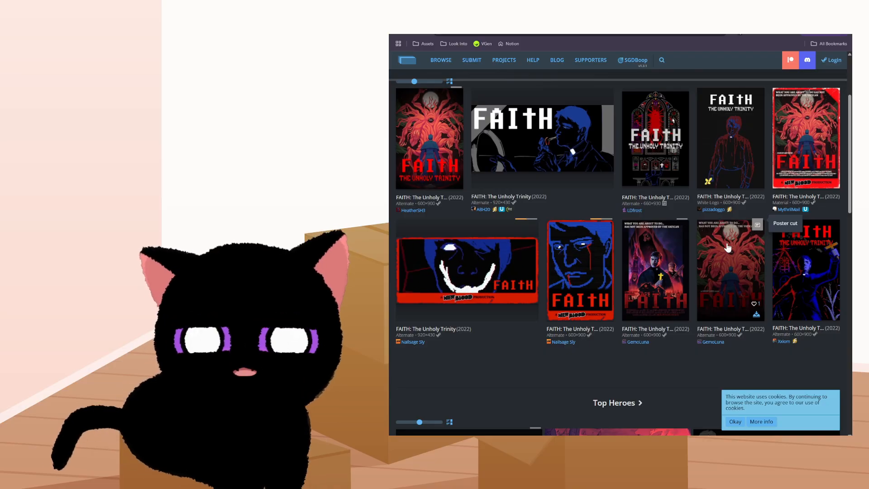
{"action": "scroll", "coordinate": [430, 217], "scroll_direction": "up", "scroll_amount": 2}
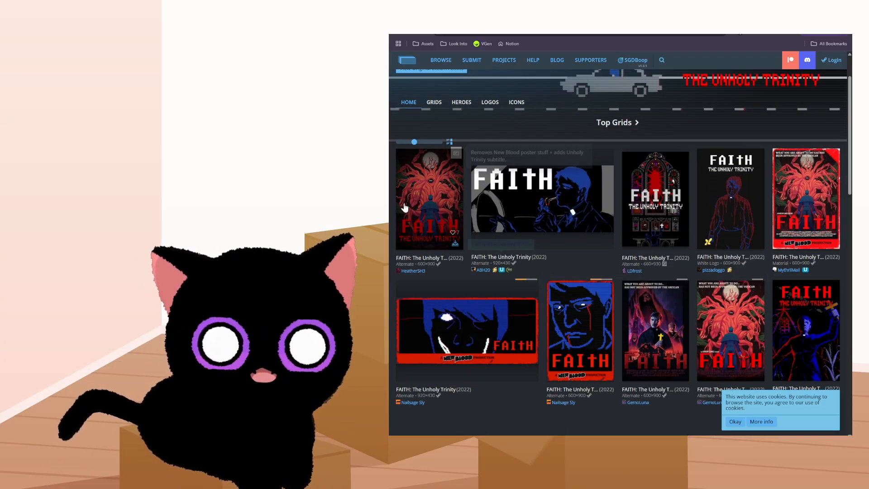
{"action": "scroll", "coordinate": [499, 204], "scroll_direction": "up", "scroll_amount": 2}
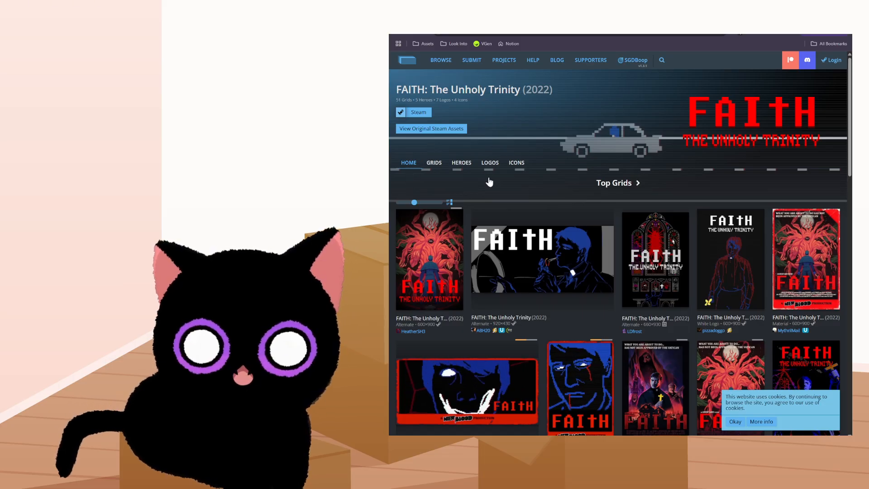
{"action": "scroll", "coordinate": [521, 235], "scroll_direction": "down", "scroll_amount": 8}
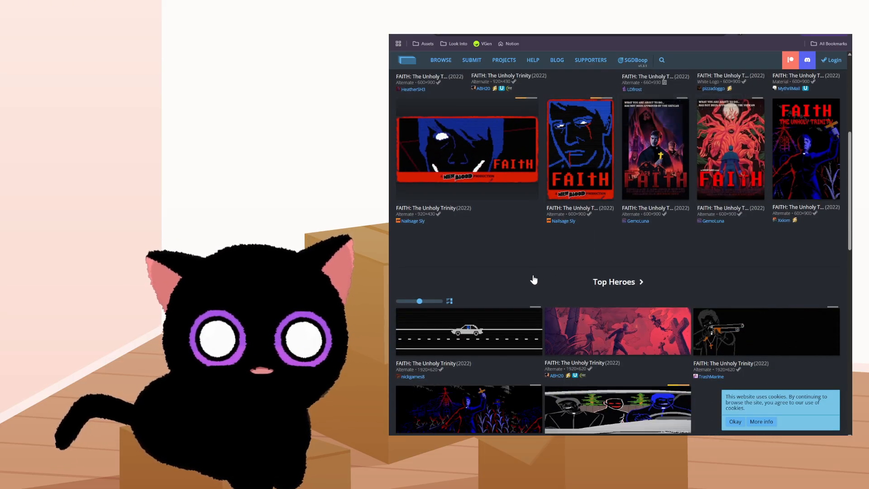
{"action": "scroll", "coordinate": [534, 280], "scroll_direction": "down", "scroll_amount": 4}
{"action": "scroll", "coordinate": [534, 278], "scroll_direction": "up", "scroll_amount": 8}
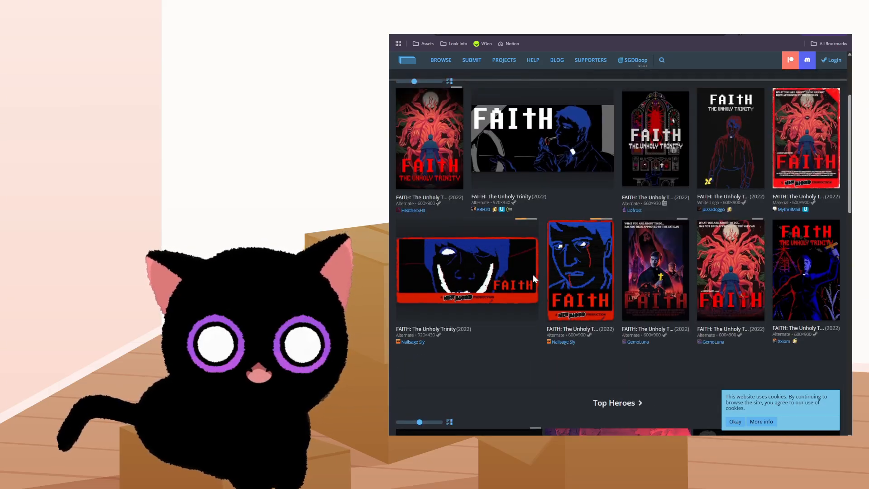
{"action": "scroll", "coordinate": [533, 274], "scroll_direction": "up", "scroll_amount": 4}
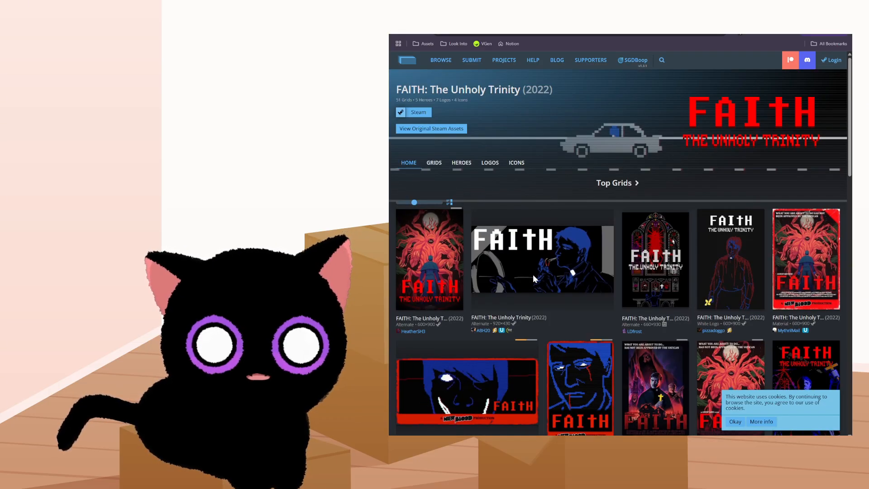
- Show the game's original Steam assets and view the header image at full size
{"action": "left_click", "coordinate": [412, 128]}
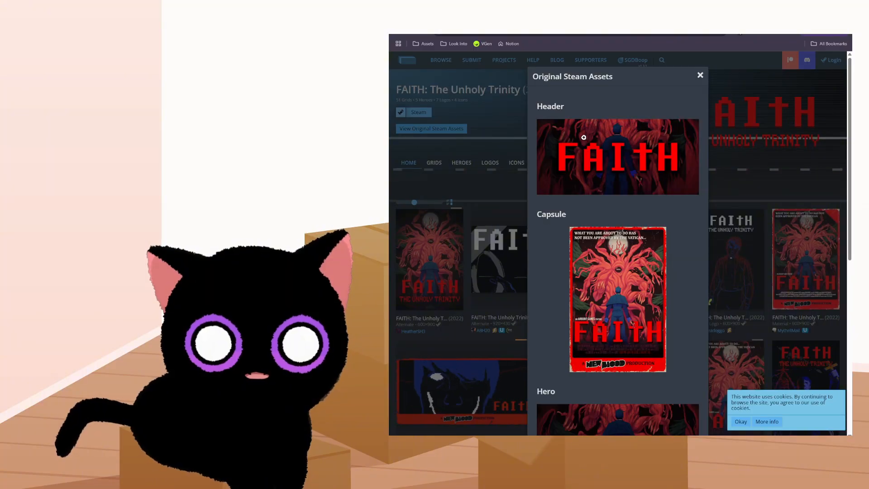
{"action": "left_click", "coordinate": [622, 190]}
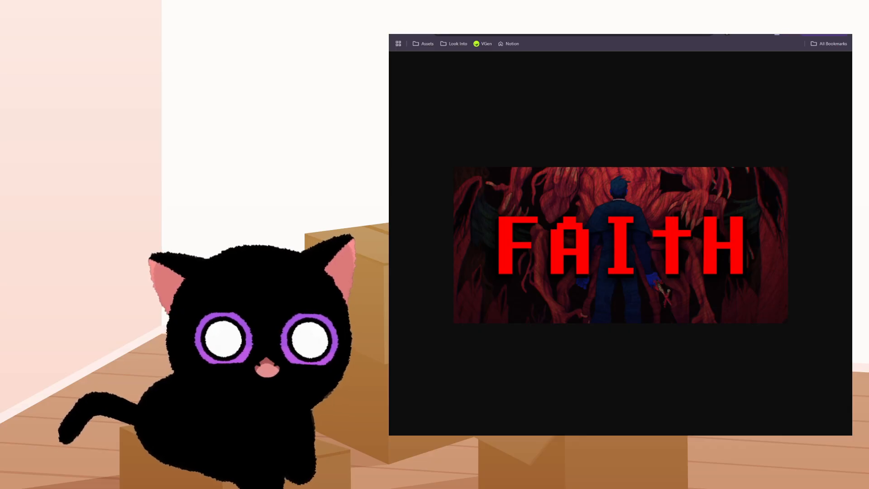
{"action": "key", "text": "alt+Left"}
- Open the hero image from the original Steam assets, view it enlarged and return to the asset list
{"action": "scroll", "coordinate": [693, 285], "scroll_direction": "down", "scroll_amount": 4}
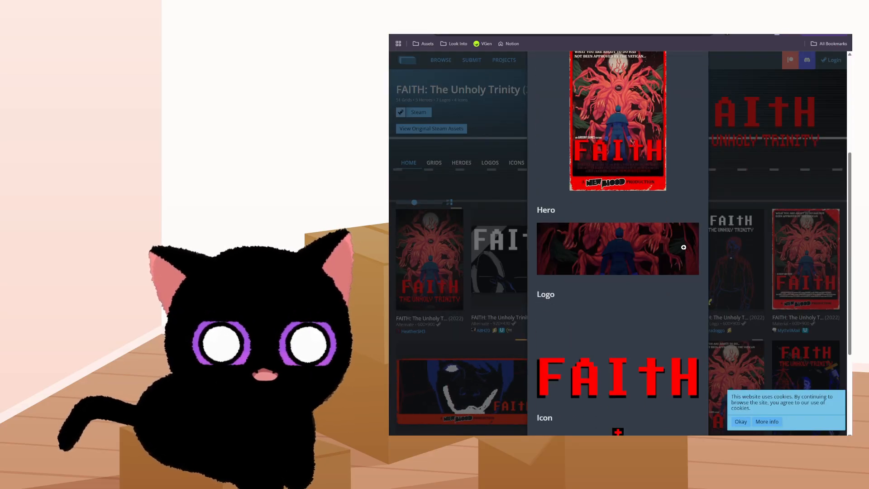
{"action": "left_click", "coordinate": [646, 244]}
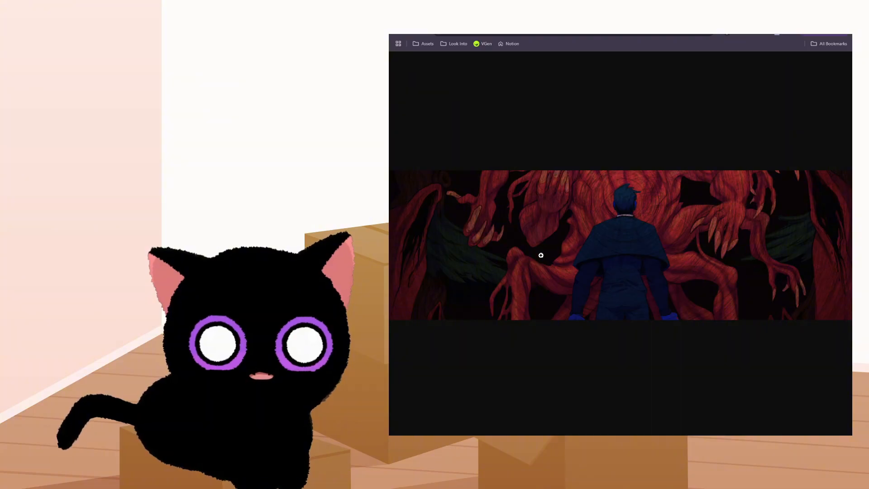
{"action": "left_click", "coordinate": [594, 214]}
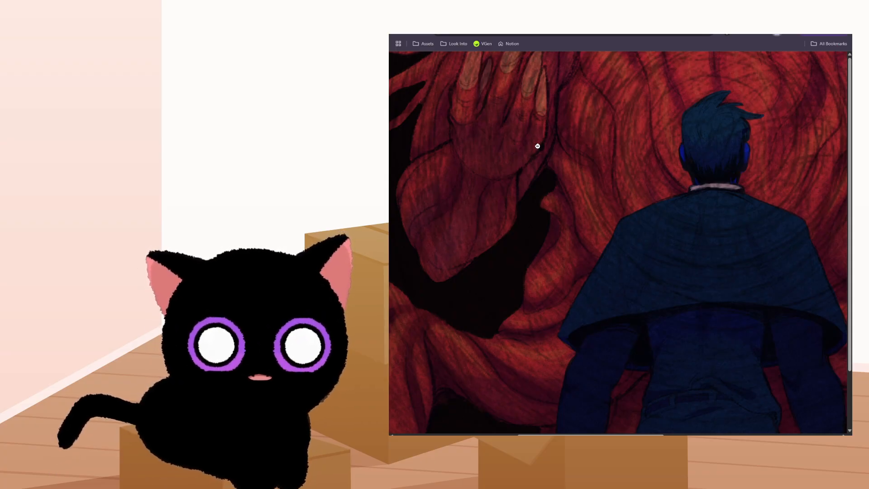
{"action": "left_click", "coordinate": [628, 310]}
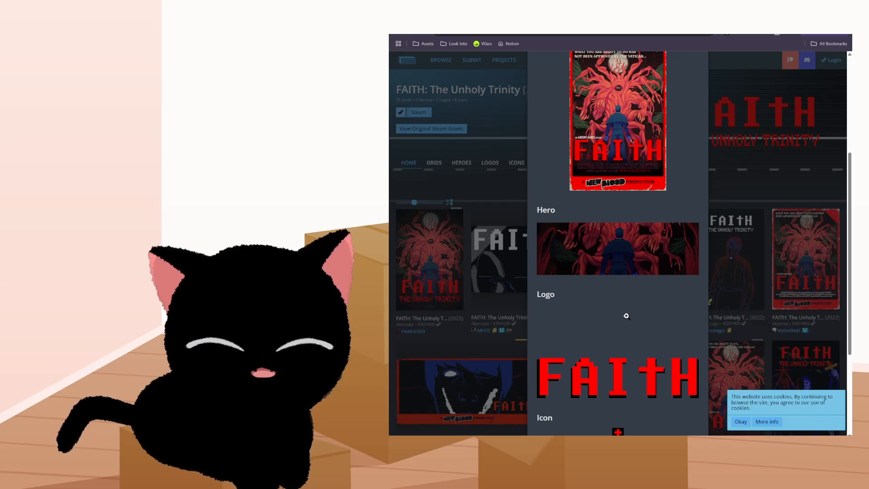
- View the FAITH logo image at full size and return to the asset list
{"action": "scroll", "coordinate": [628, 310], "scroll_direction": "down", "scroll_amount": 3}
{"action": "left_click", "coordinate": [607, 244]}
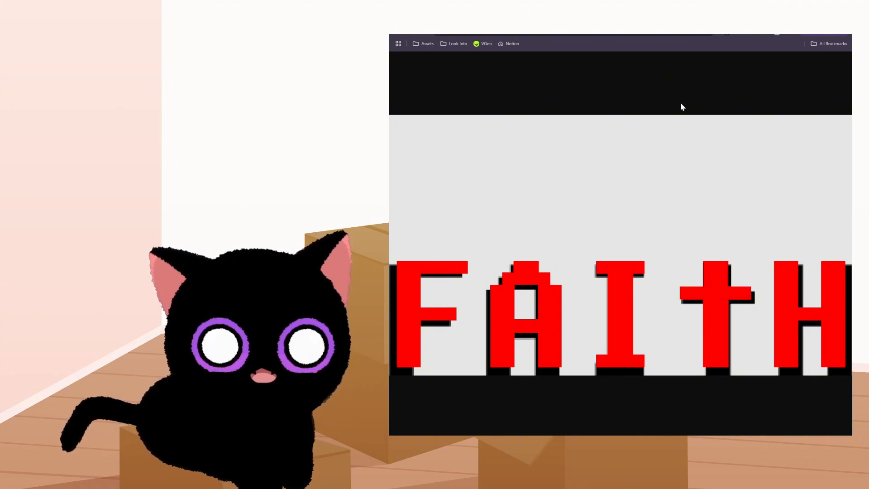
{"action": "left_click", "coordinate": [598, 265]}
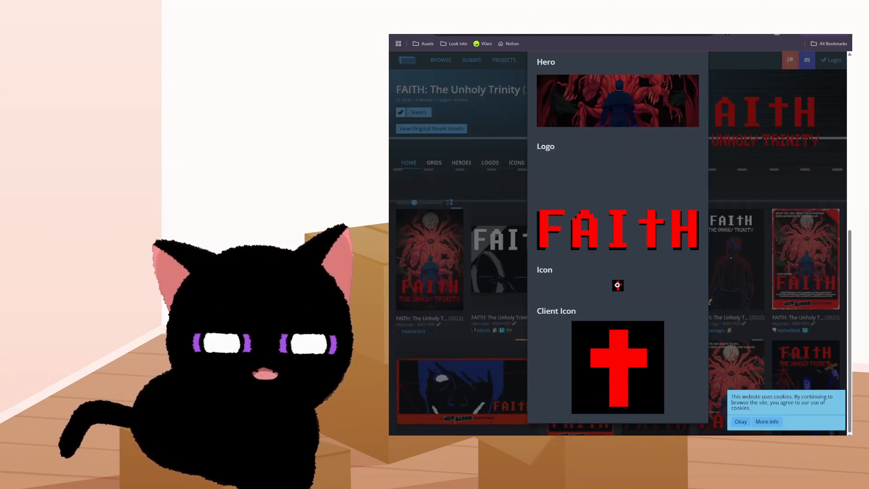
- View the capsule poster image at full size and return to the asset list
{"action": "scroll", "coordinate": [602, 272], "scroll_direction": "up", "scroll_amount": 5}
{"action": "left_click", "coordinate": [601, 289]}
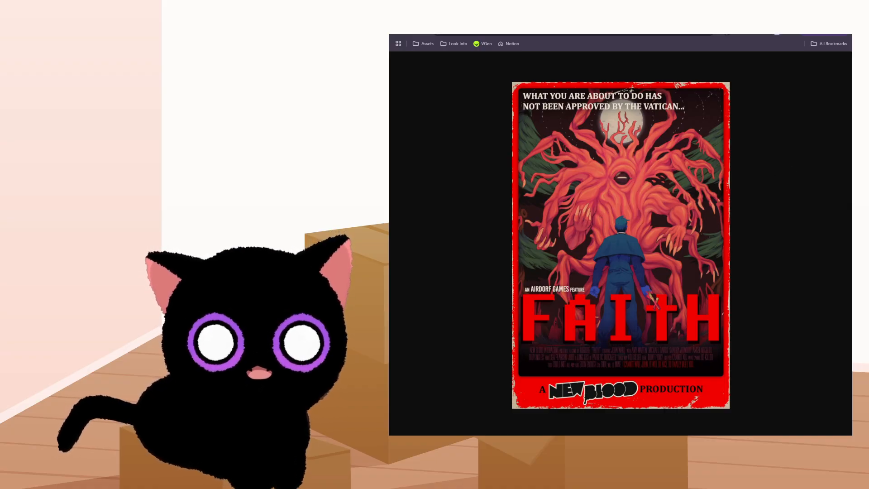
{"action": "key", "text": "Escape"}
- Reopen the full-size logo for another look and leave the original Steam assets list
{"action": "scroll", "coordinate": [622, 240], "scroll_direction": "down", "scroll_amount": 5}
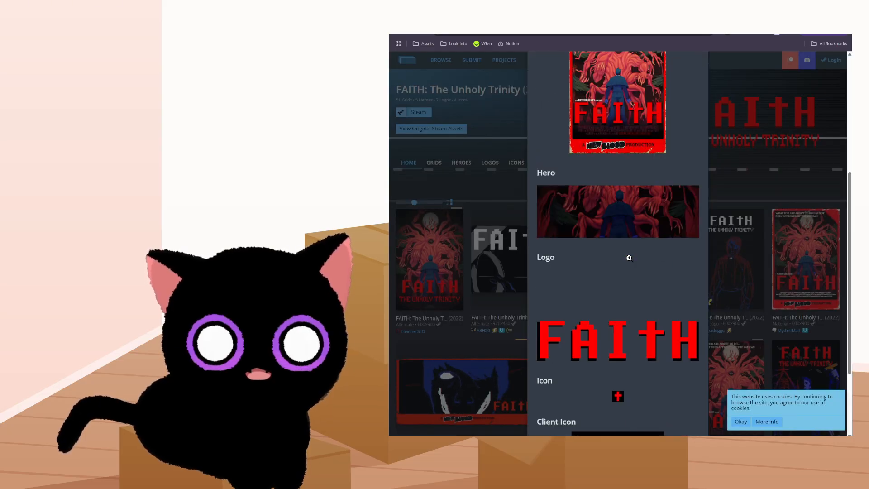
{"action": "left_click", "coordinate": [621, 239]}
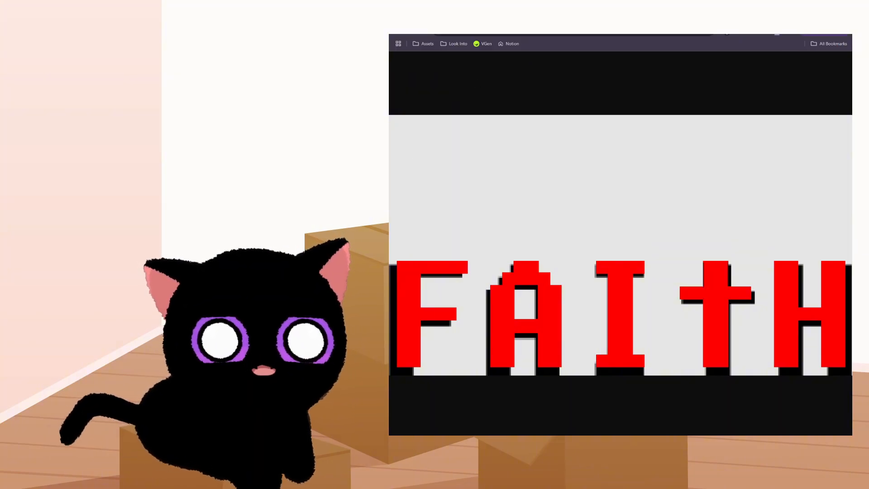
{"action": "key", "text": "Escape"}
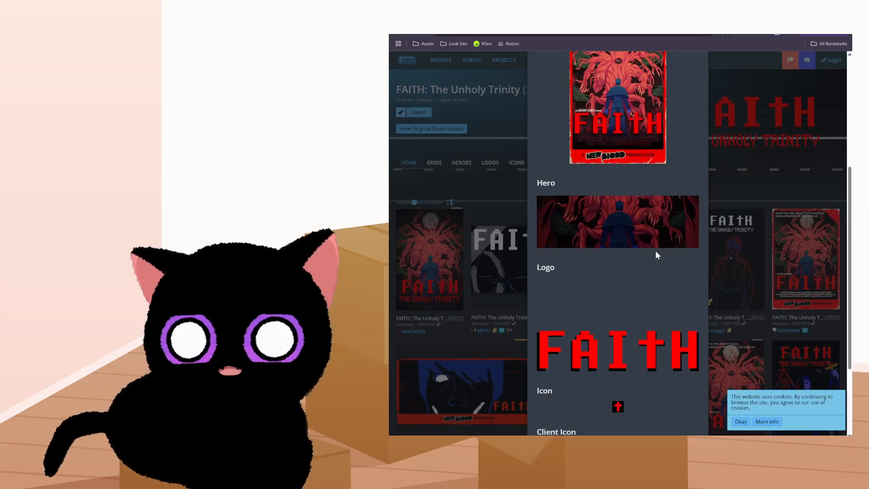
{"action": "scroll", "coordinate": [656, 251], "scroll_direction": "up", "scroll_amount": 5}
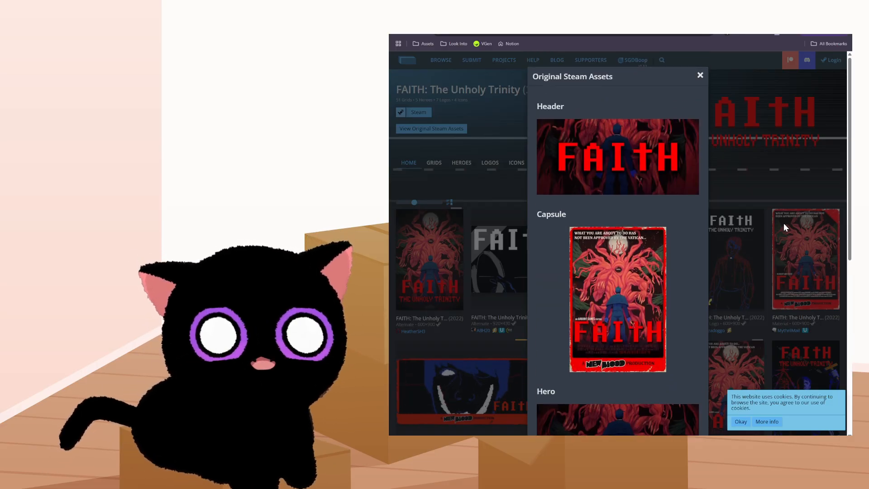
{"action": "left_click", "coordinate": [767, 194]}
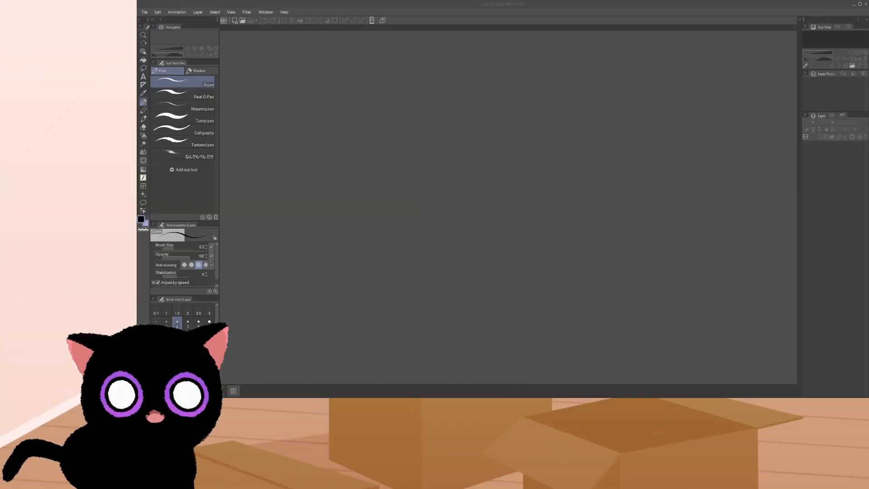
- Switch to Clip Studio Paint and create a canvas named Faith at 1920 x 1080 px and 350 dpi
{"action": "left_click", "coordinate": [144, 13]}
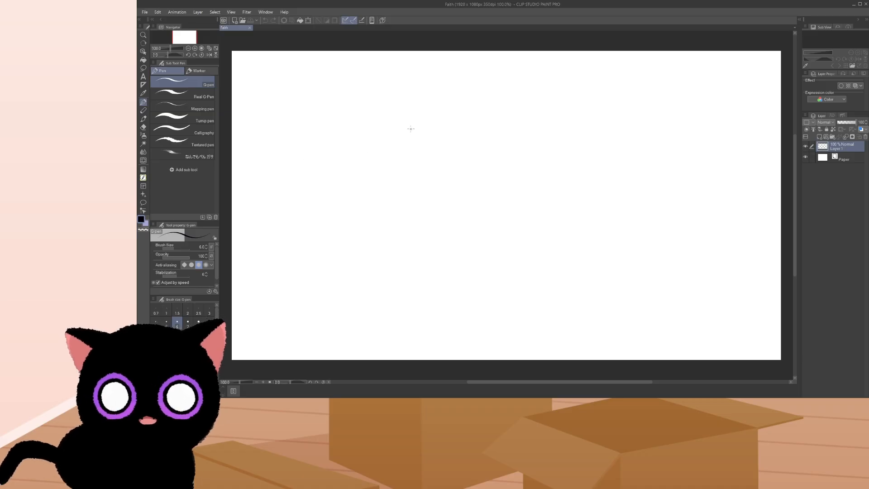
{"action": "scroll", "coordinate": [411, 128], "scroll_direction": "down", "scroll_amount": 2}
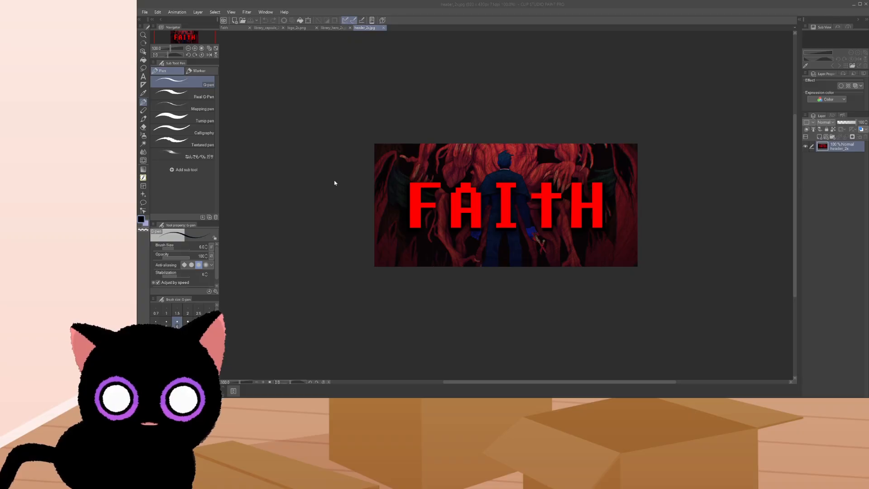
- Open the earlier cat drawings as references, closing cleanup1 and numigrandpastity and keeping werecleaner open
{"action": "double_click", "coordinate": [427, 196]}
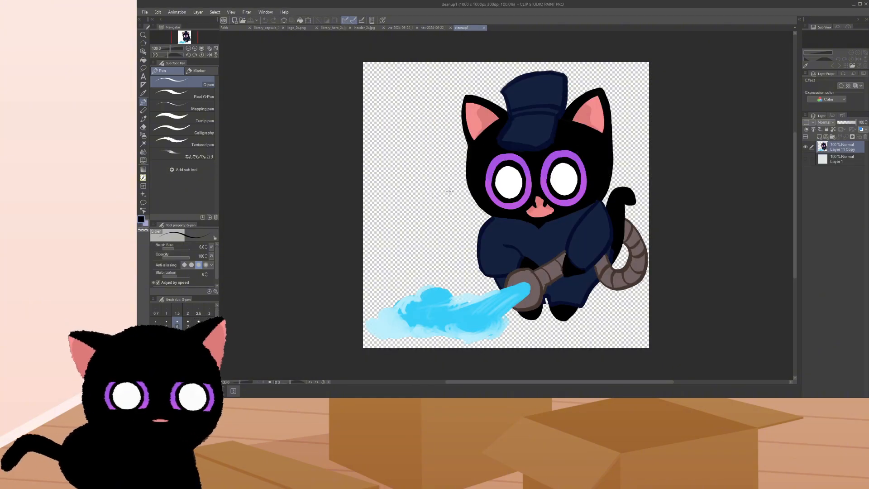
{"action": "left_click", "coordinate": [484, 27]}
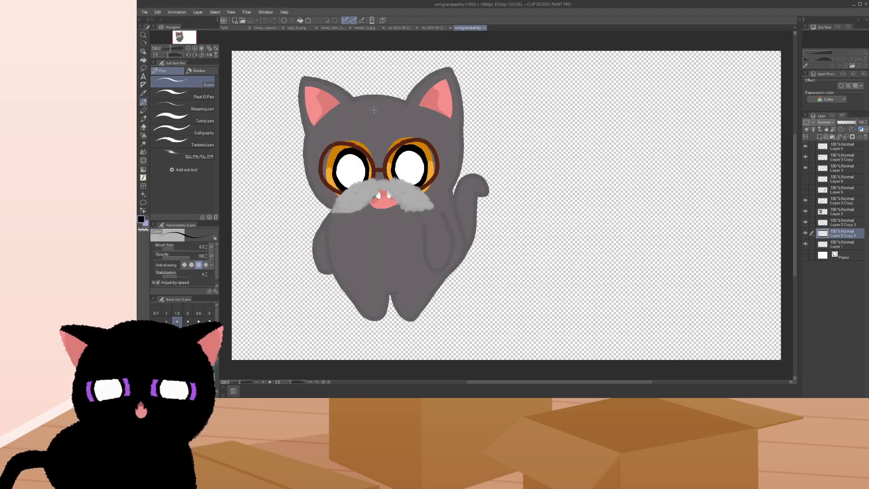
{"action": "left_click", "coordinate": [484, 27]}
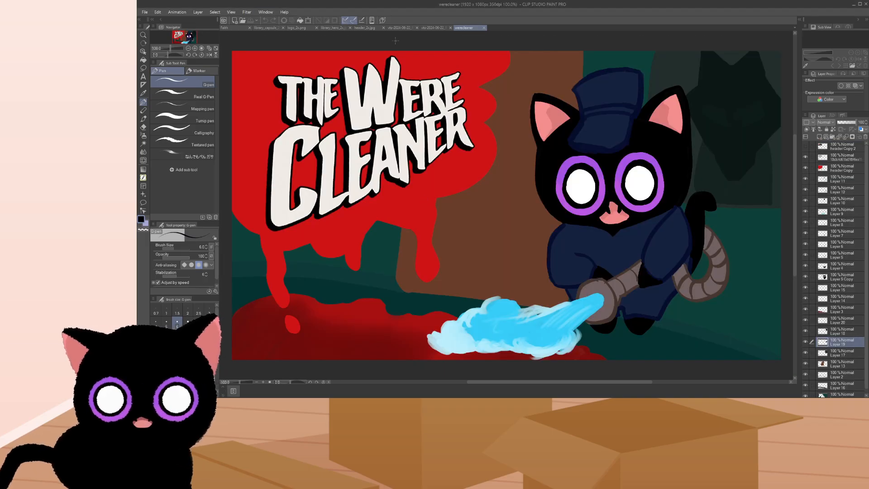
- Select the cat's layer in the werecleaner drawing, check the black cat screenshot and return to the Faith canvas
{"action": "left_click", "coordinate": [845, 276]}
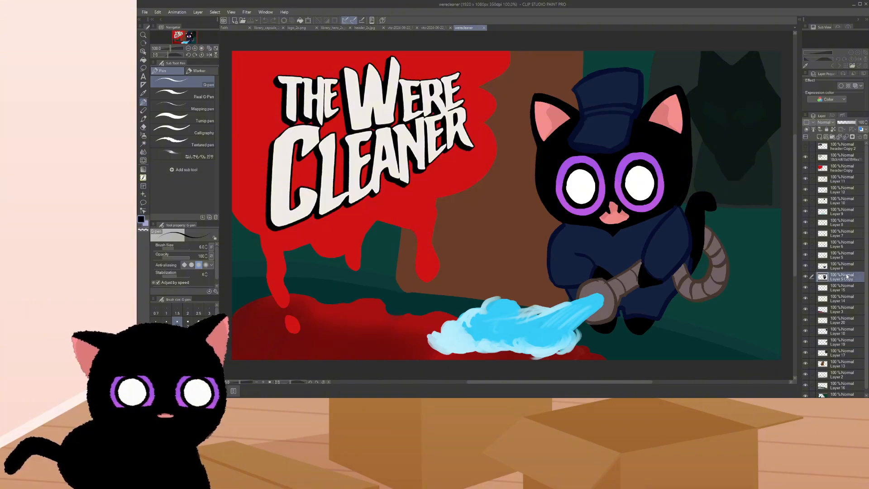
{"action": "left_click", "coordinate": [433, 28]}
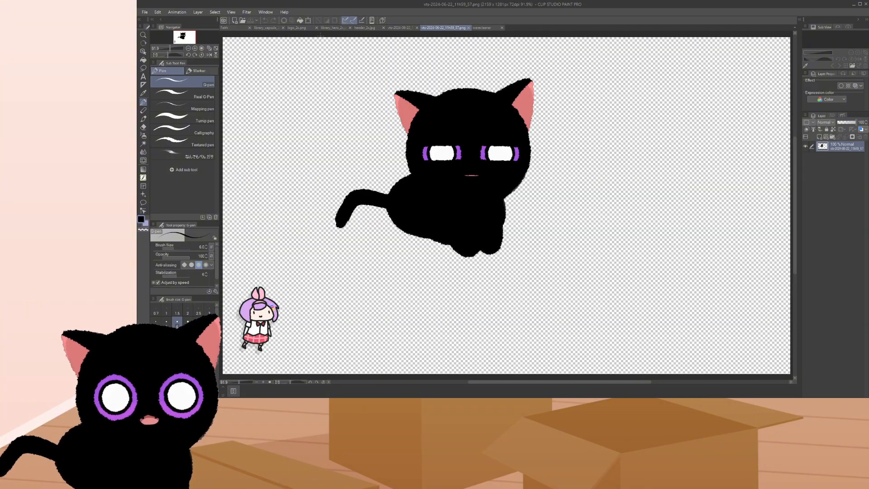
{"action": "left_click", "coordinate": [225, 28]}
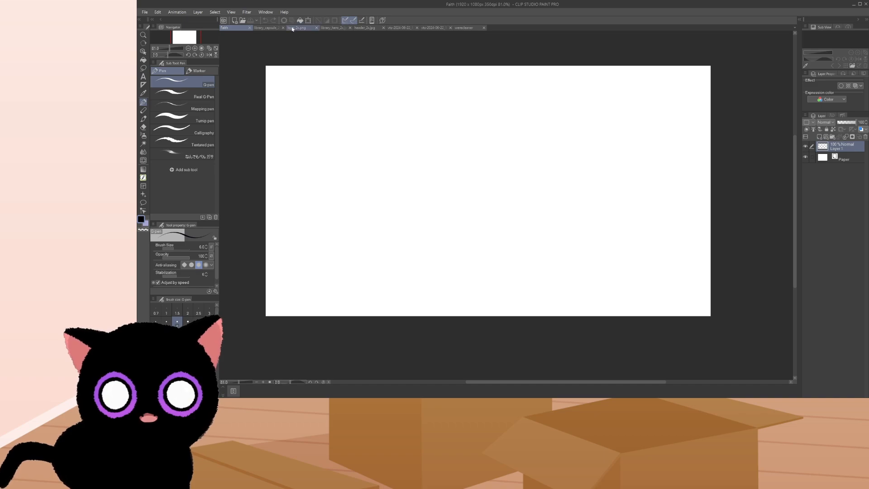
- Copy the library_capsule_2x poster into the Faith canvas and move it to the middle
{"action": "left_click", "coordinate": [269, 29]}
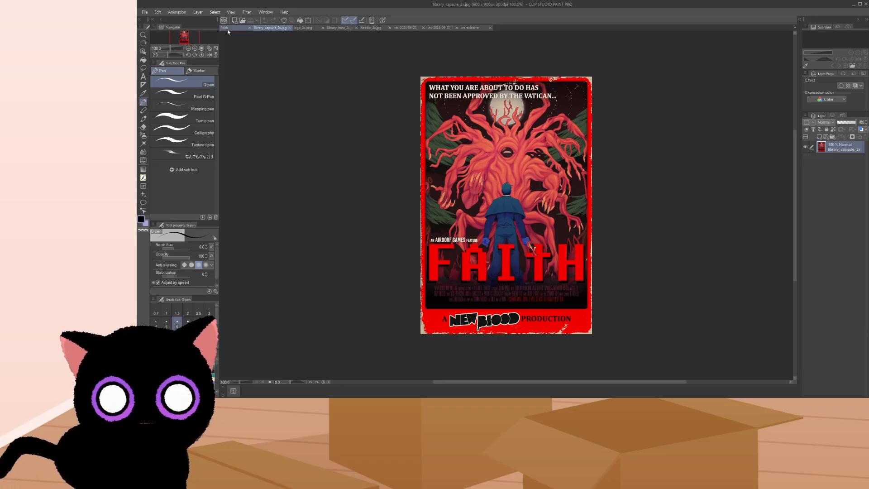
{"action": "left_click", "coordinate": [225, 28]}
{"action": "key", "text": "ctrl+v"}
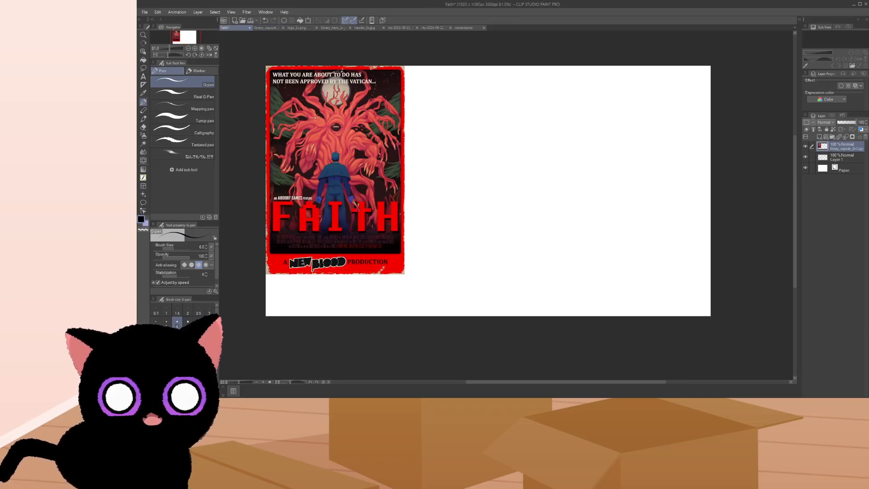
{"action": "left_click", "coordinate": [143, 51]}
{"action": "left_click_drag", "start_coordinate": [308, 172], "coordinate": [440, 176]}
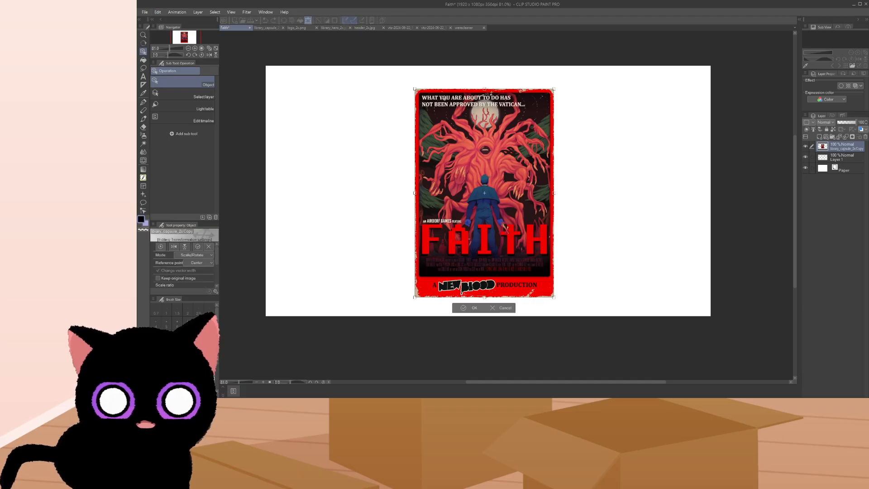
- Enlarge the poster proportionally to nearly the full canvas height and centre it on the canvas
{"action": "left_click_drag", "start_coordinate": [415, 89], "coordinate": [369, 64]}
{"action": "left_click_drag", "start_coordinate": [482, 135], "coordinate": [491, 145]}
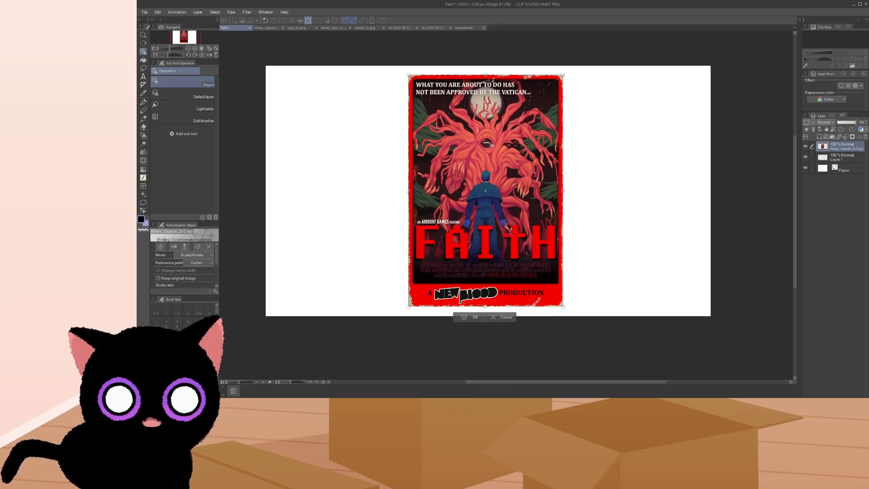
{"action": "left_click_drag", "start_coordinate": [563, 75], "coordinate": [581, 66]}
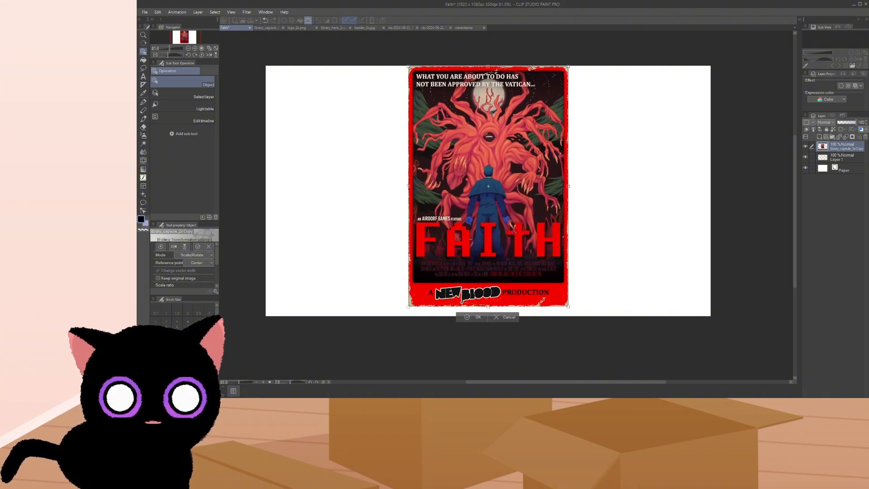
{"action": "left_click_drag", "start_coordinate": [492, 114], "coordinate": [484, 114]}
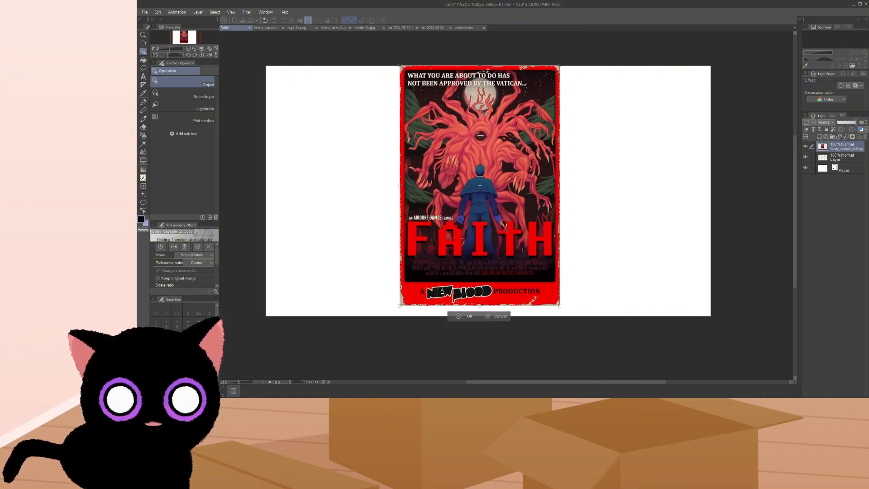
{"action": "mouse_move", "coordinate": [555, 306]}
{"action": "left_mouse_down"}
{"action": "mouse_move", "coordinate": [574, 317]}
{"action": "mouse_move", "coordinate": [567, 314]}
{"action": "left_mouse_up"}
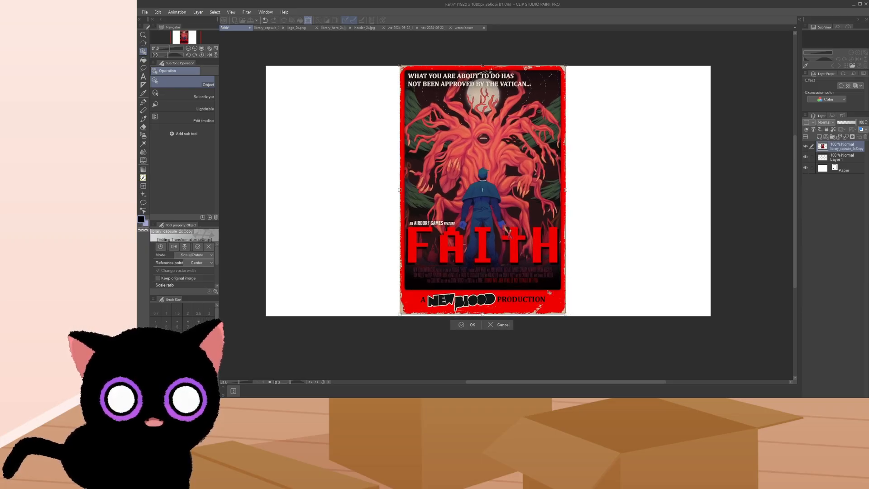
{"action": "left_click_drag", "start_coordinate": [401, 66], "coordinate": [403, 70]}
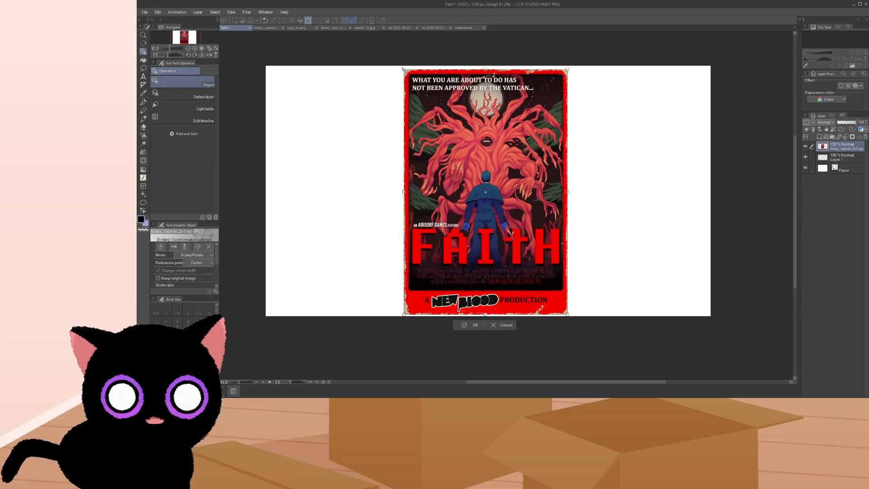
{"action": "left_click_drag", "start_coordinate": [434, 118], "coordinate": [437, 116]}
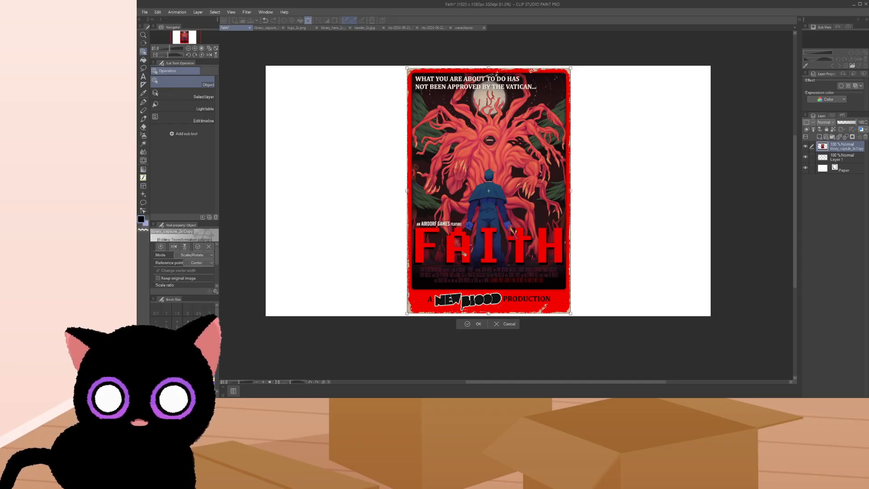
{"action": "left_click_drag", "start_coordinate": [482, 178], "coordinate": [481, 177]}
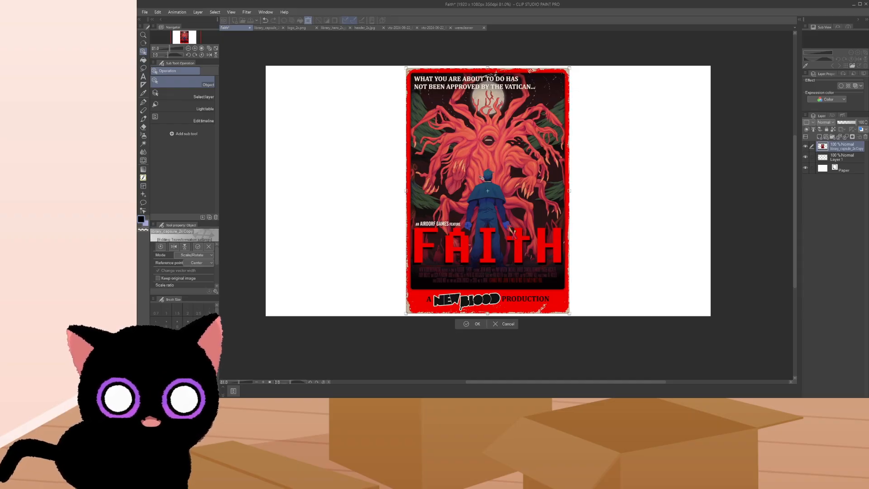
{"action": "left_click", "coordinate": [468, 324]}
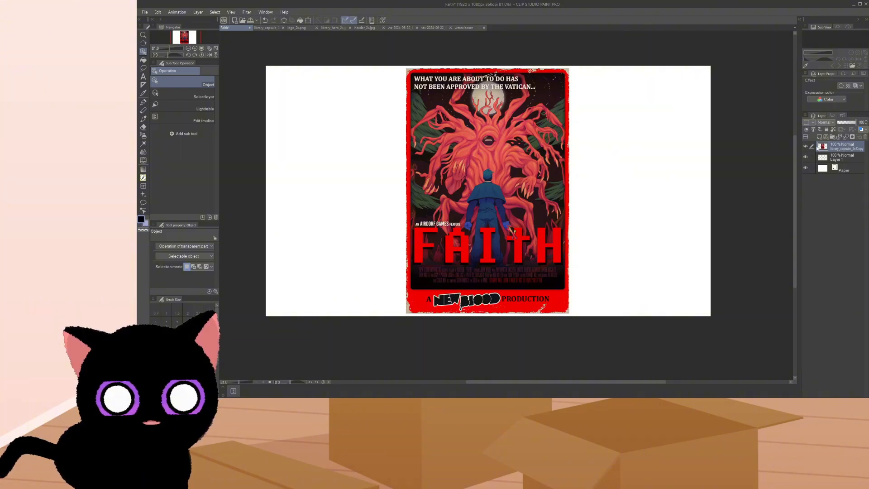
- Copy the library_hero_2x artwork into the Faith canvas directly above Layer 1, beneath the poster
{"action": "left_click", "coordinate": [822, 160]}
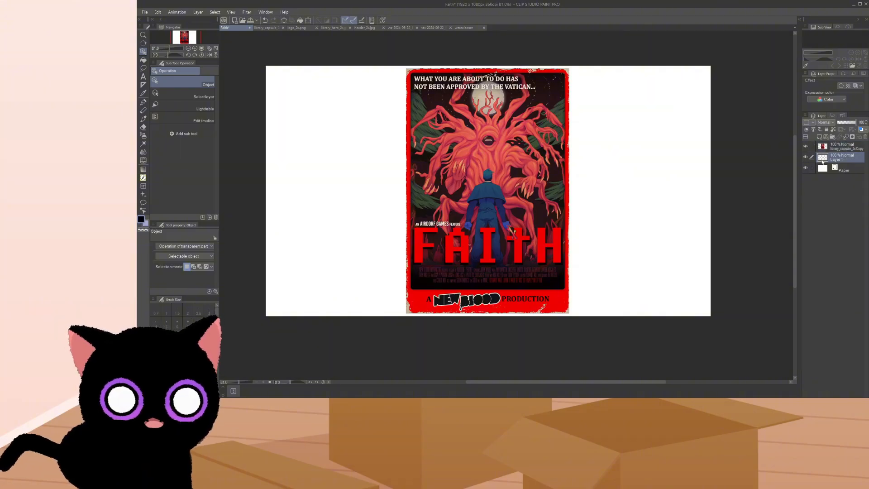
{"action": "left_click", "coordinate": [273, 27]}
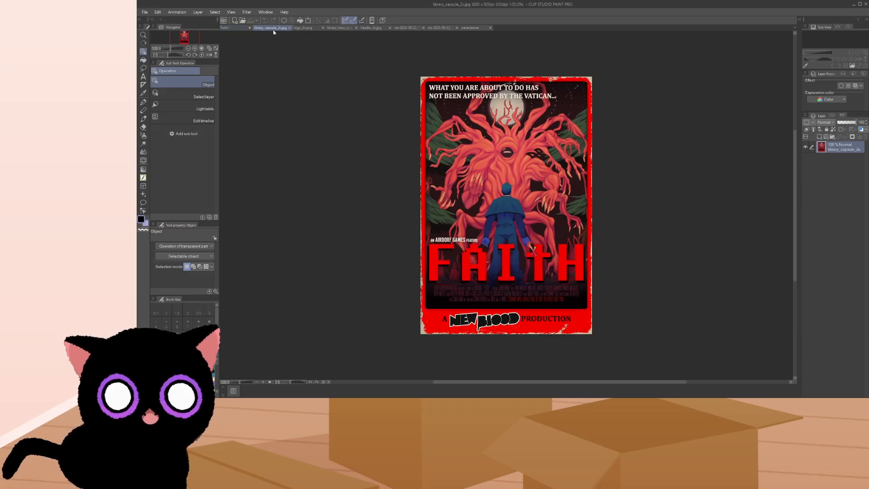
{"action": "left_click", "coordinate": [303, 27]}
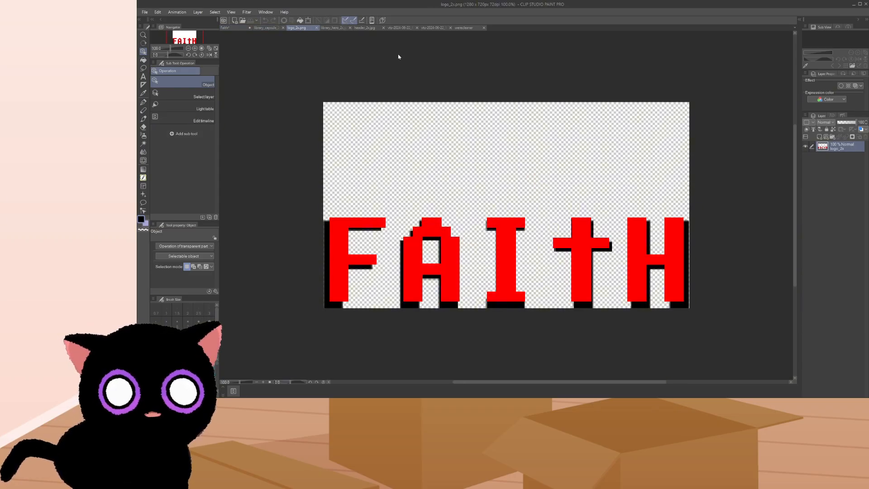
{"action": "left_click", "coordinate": [330, 28]}
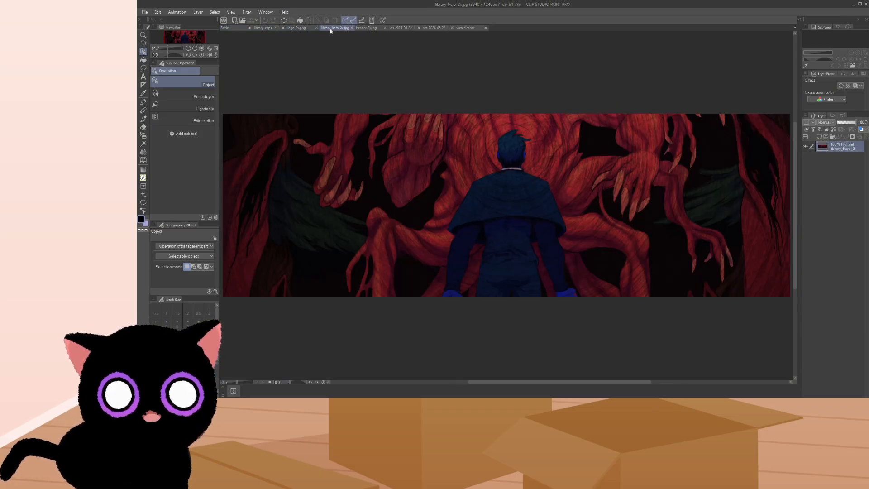
{"action": "left_click", "coordinate": [233, 28]}
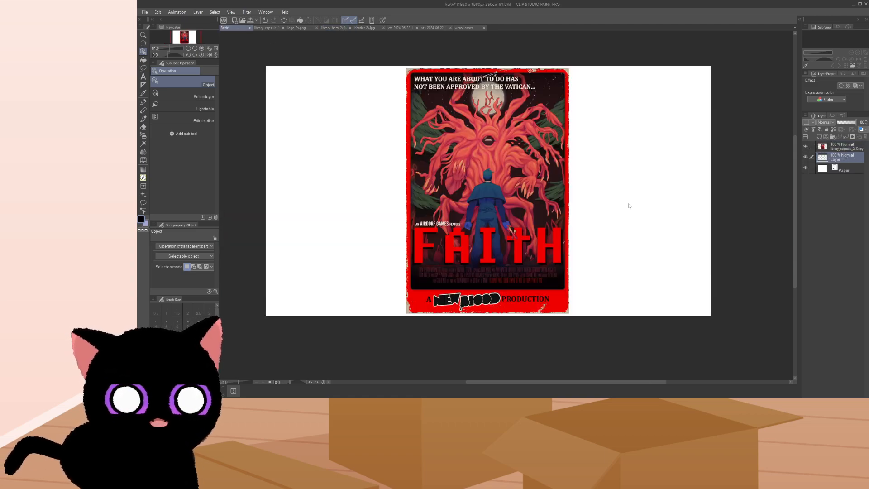
{"action": "key", "text": "ctrl+v"}
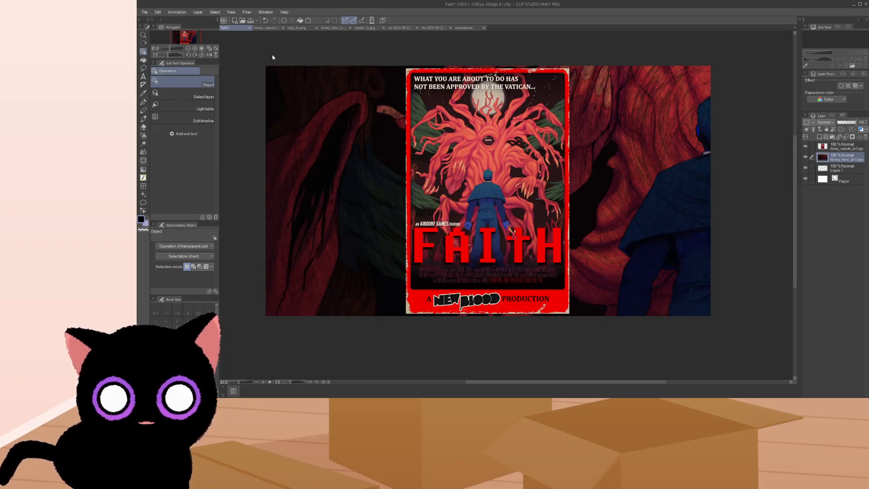
- Scale and reposition the hero artwork to fill the canvas, with the priest centred behind the poster
{"action": "key", "text": "ctrl+t"}
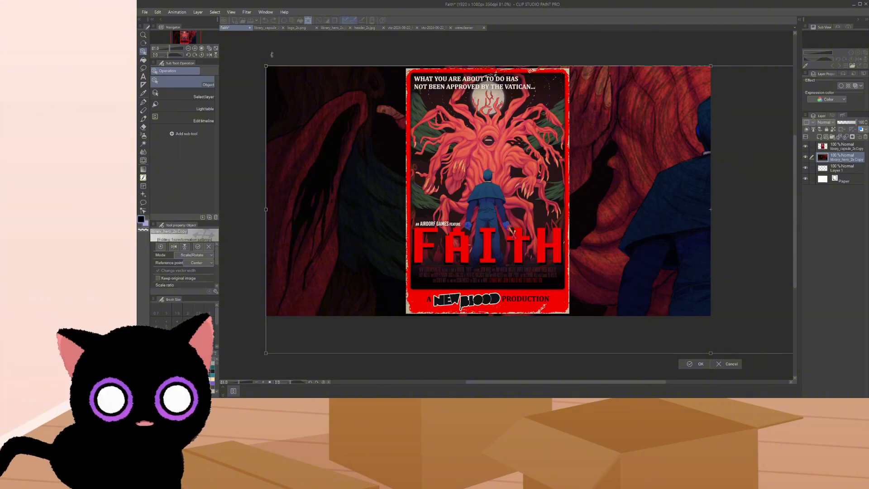
{"action": "left_click_drag", "start_coordinate": [267, 67], "coordinate": [367, 99]}
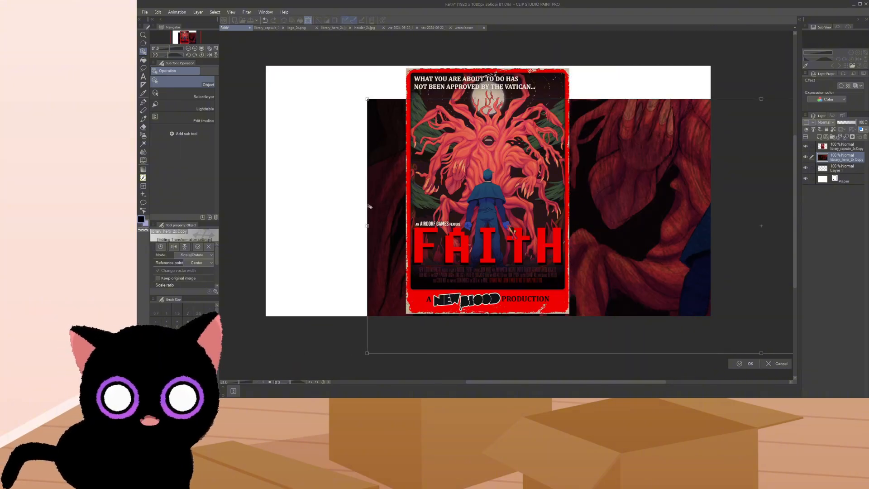
{"action": "left_click_drag", "start_coordinate": [356, 202], "coordinate": [251, 177]}
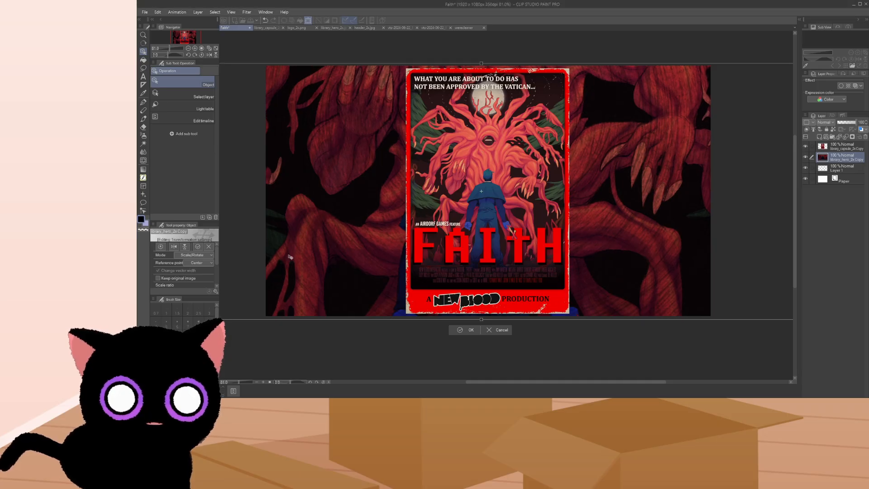
{"action": "scroll", "coordinate": [357, 320], "scroll_direction": "down", "scroll_amount": 2}
{"action": "scroll", "coordinate": [342, 343], "scroll_direction": "down", "scroll_amount": 1}
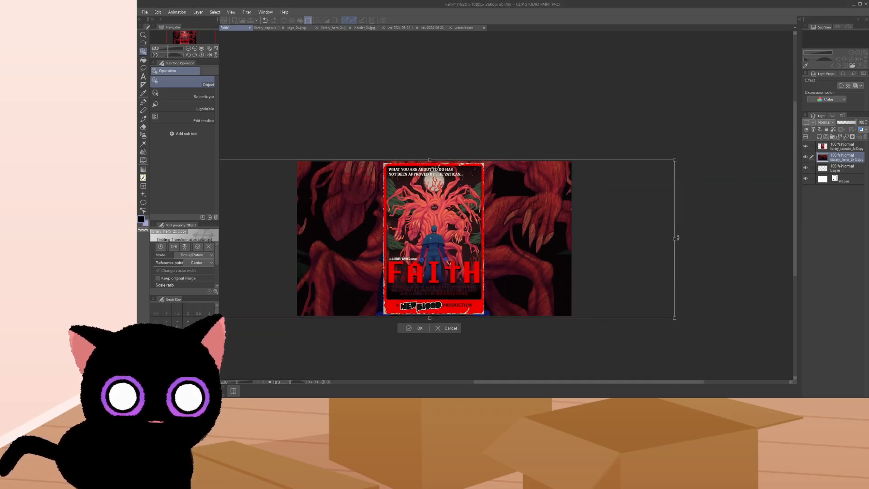
{"action": "left_click_drag", "start_coordinate": [677, 237], "coordinate": [691, 238]}
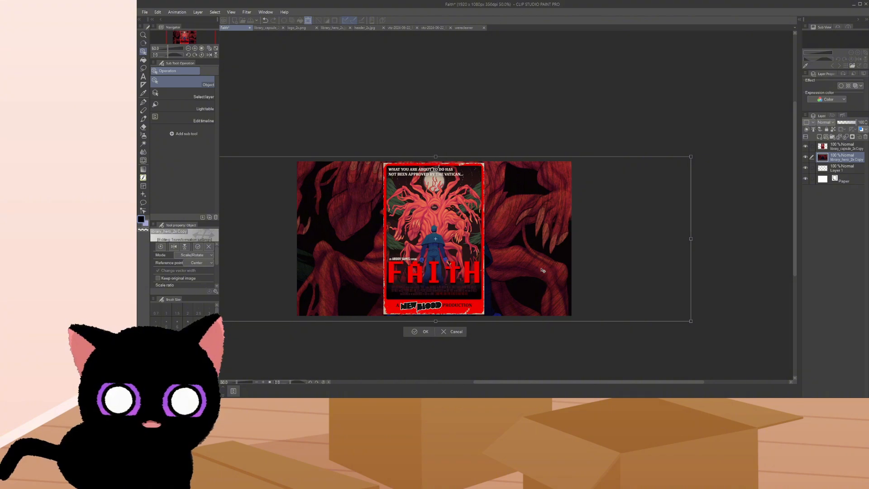
{"action": "left_click_drag", "start_coordinate": [543, 270], "coordinate": [540, 270]}
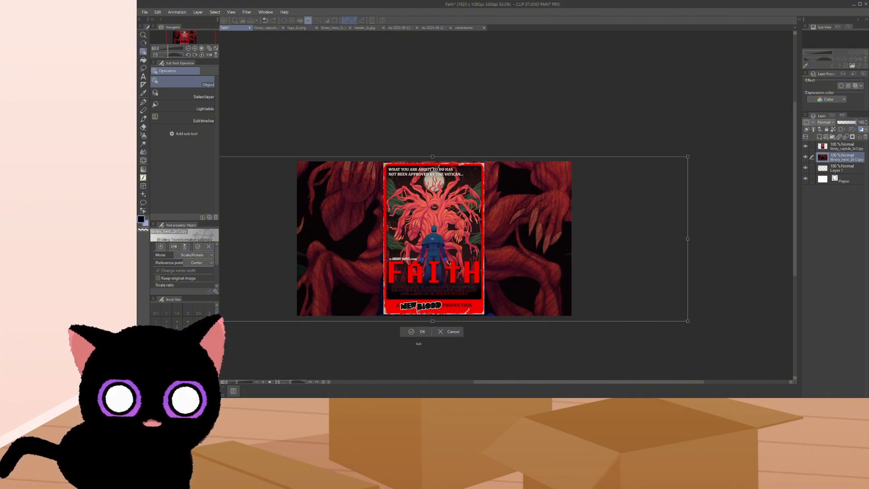
{"action": "left_click", "coordinate": [409, 331]}
- Hide the library_capsule poster layer in the Faith canvas
{"action": "left_click_drag", "start_coordinate": [606, 386], "coordinate": [585, 348]}
{"action": "scroll", "coordinate": [642, 269], "scroll_direction": "up", "scroll_amount": 1}
{"action": "scroll", "coordinate": [325, 328], "scroll_direction": "up", "scroll_amount": 3}
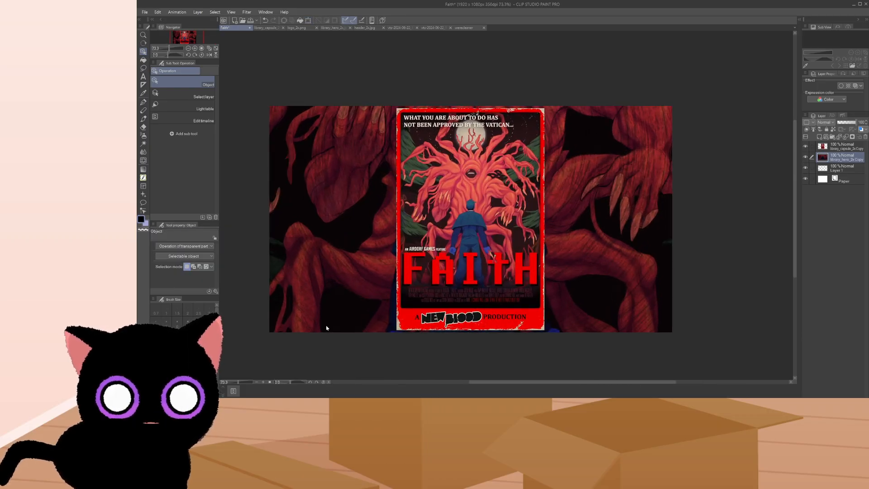
{"action": "left_click", "coordinate": [805, 146]}
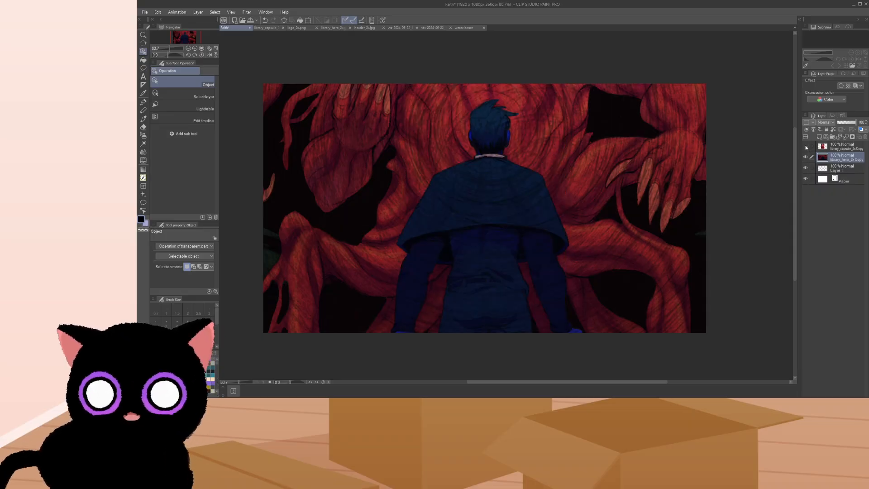
- Check the remaining reference images and close header_2x.jpg, keeping the cat screenshots and werecleaner open
{"action": "left_click", "coordinate": [333, 28]}
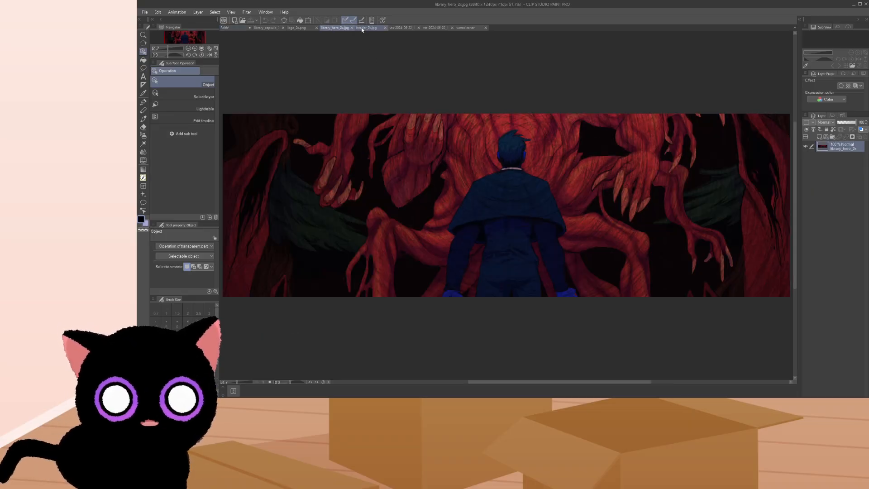
{"action": "left_click", "coordinate": [364, 27]}
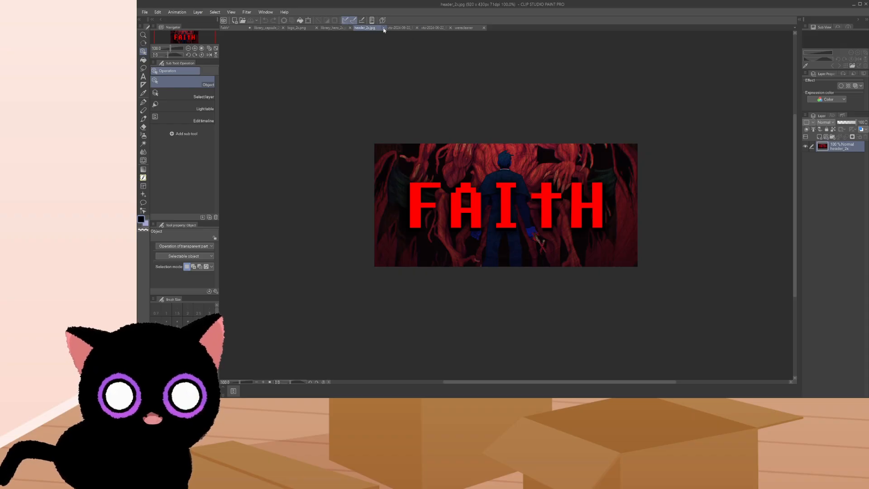
{"action": "left_click", "coordinate": [383, 28]}
{"action": "left_click", "coordinate": [416, 28]}
{"action": "left_click", "coordinate": [452, 29]}
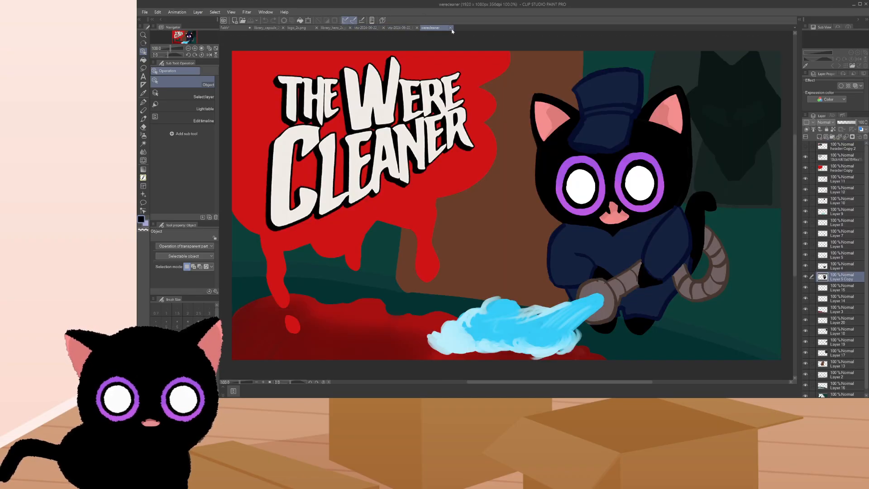
- Add an empty layer above the hero artwork and copy the logo_2x FAITH logo onto the canvas above it
{"action": "left_click", "coordinate": [335, 27]}
{"action": "left_click", "coordinate": [300, 28]}
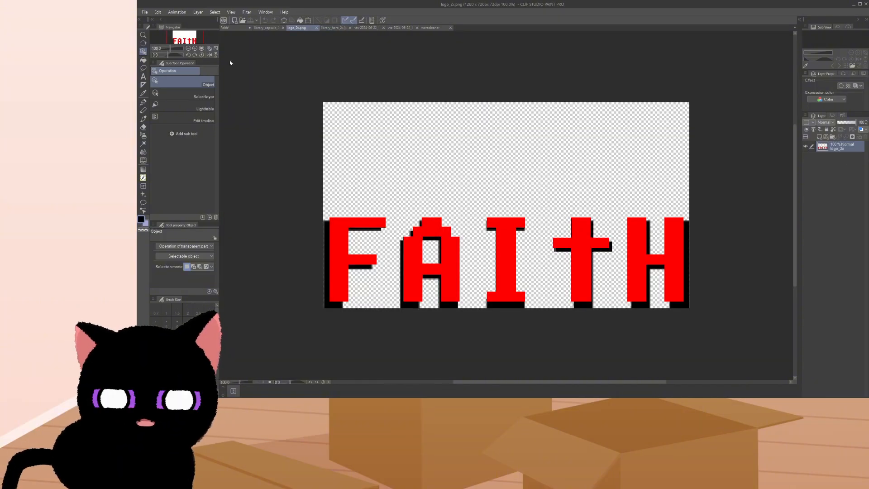
{"action": "left_click", "coordinate": [229, 27]}
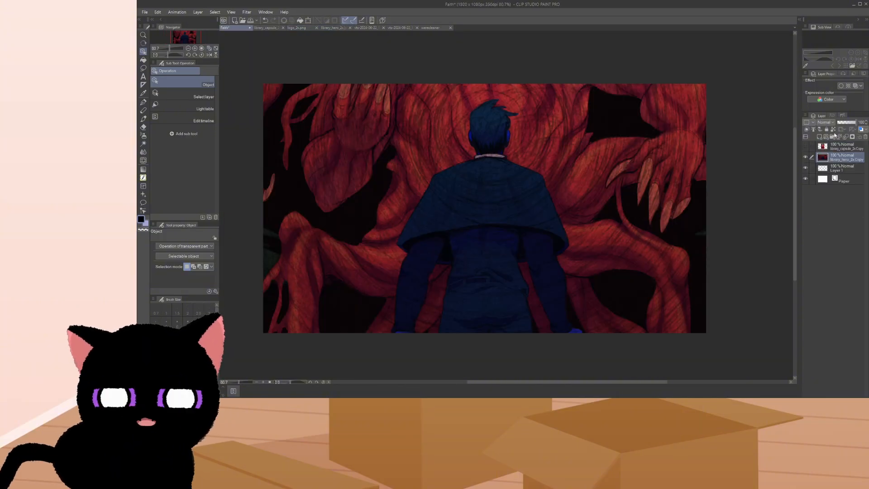
{"action": "key", "text": "ctrl+v"}
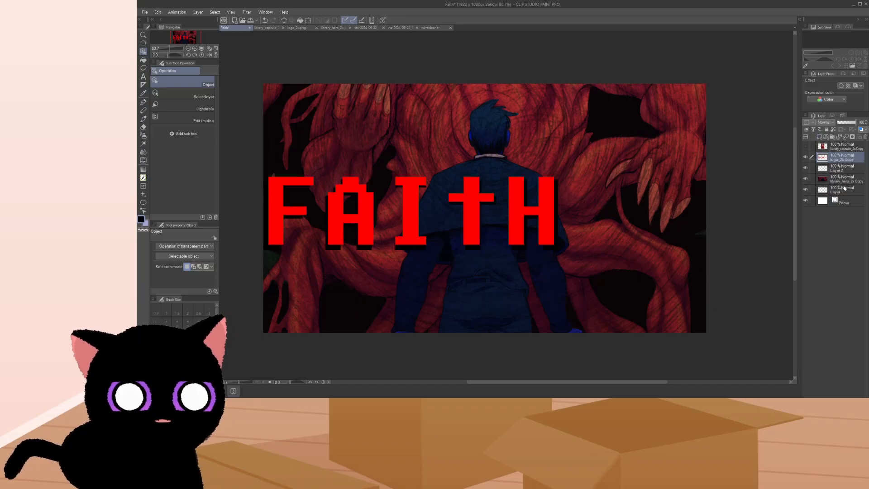
- Centre the FAITH logo over the priest's cape and nudge the hero artwork slightly to the left
{"action": "left_click_drag", "start_coordinate": [360, 205], "coordinate": [434, 209]}
{"action": "left_click", "coordinate": [598, 147]}
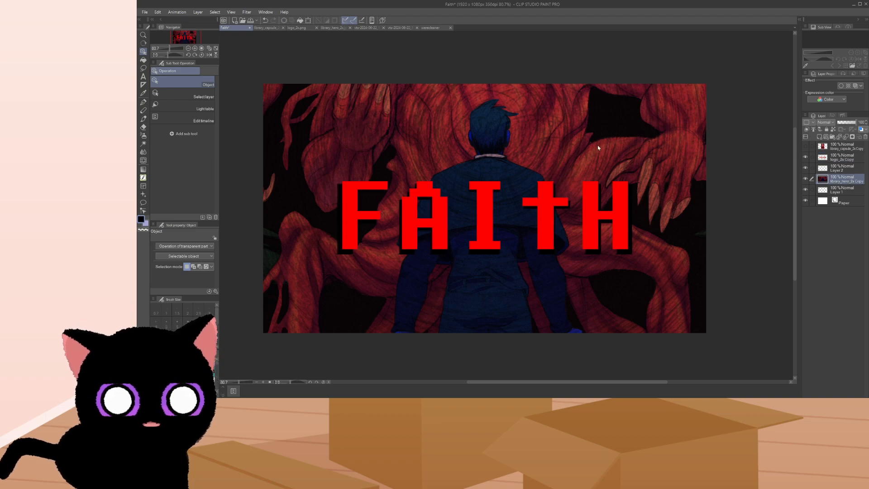
{"action": "left_click_drag", "start_coordinate": [600, 148], "coordinate": [597, 148]}
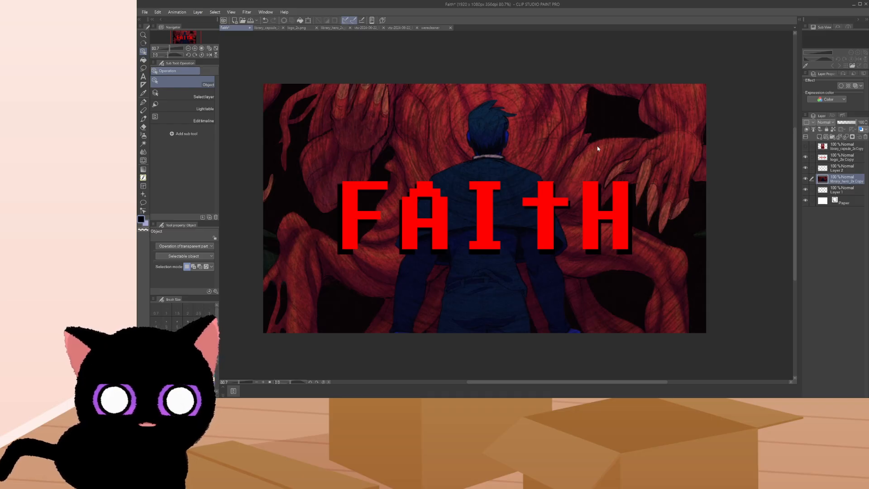
{"action": "left_click", "coordinate": [551, 216]}
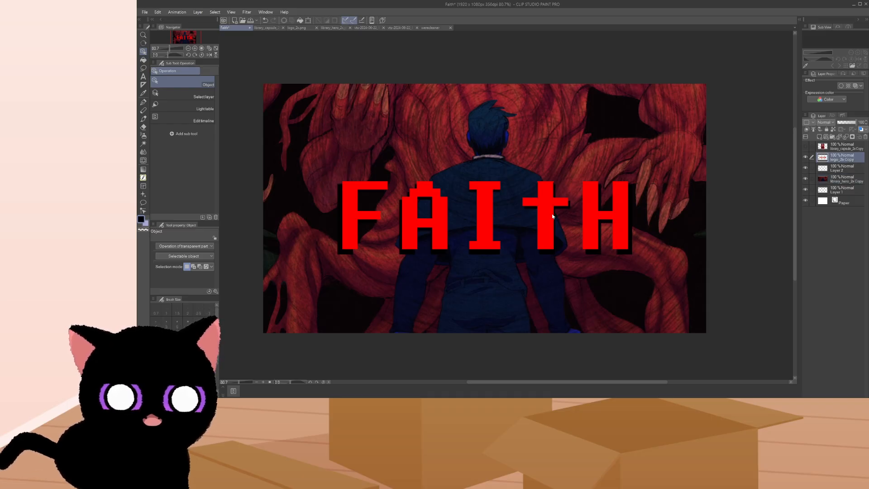
{"action": "left_click_drag", "start_coordinate": [551, 216], "coordinate": [555, 217]}
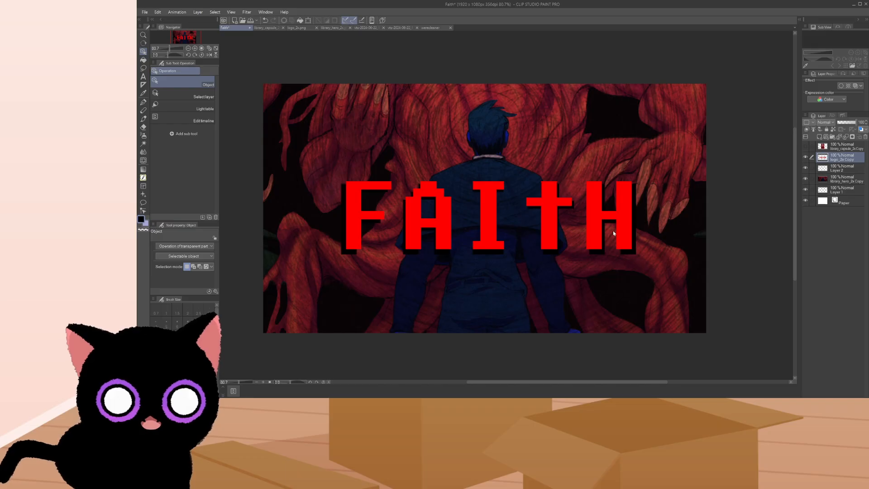
- Select the hero artwork and compare the composition with the library_capsule poster, showing the poster layer briefly and hiding it again
{"action": "left_click", "coordinate": [493, 156]}
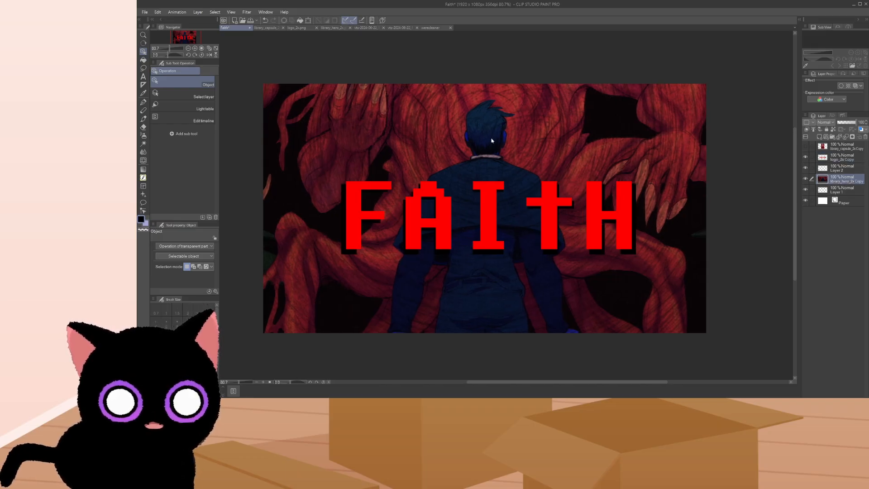
{"action": "left_click_drag", "start_coordinate": [492, 140], "coordinate": [492, 141]}
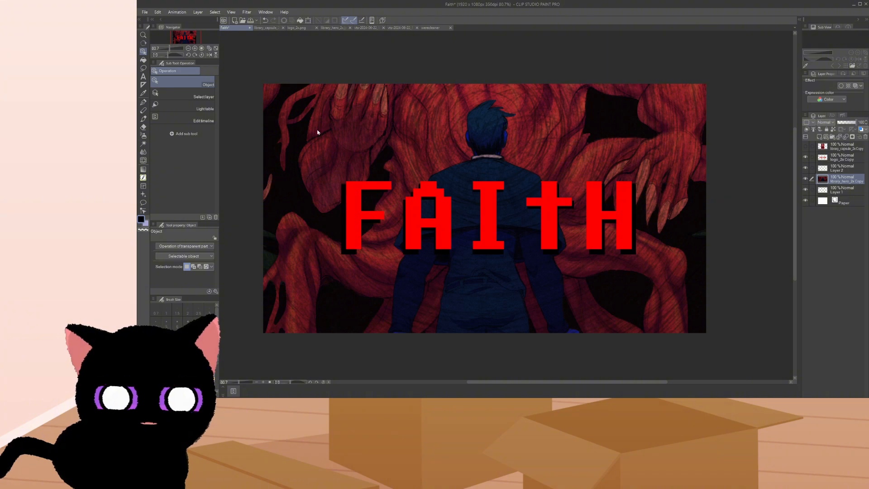
{"action": "left_click", "coordinate": [270, 28]}
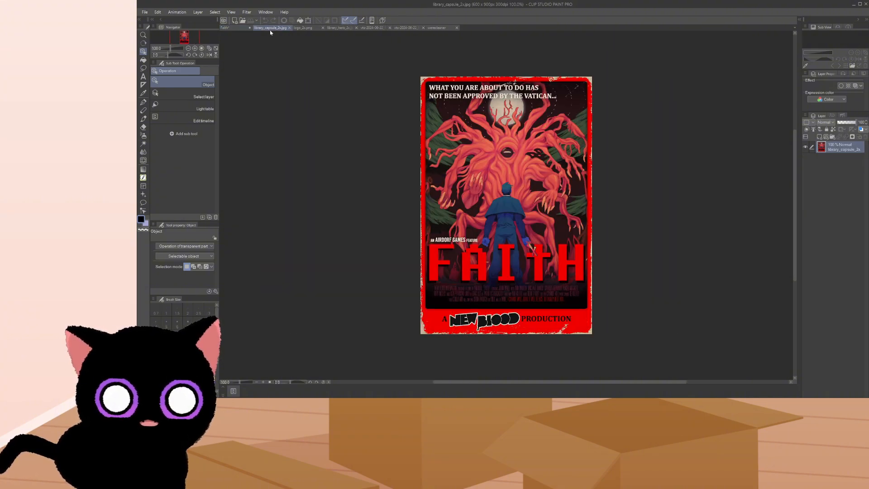
{"action": "left_click", "coordinate": [225, 27]}
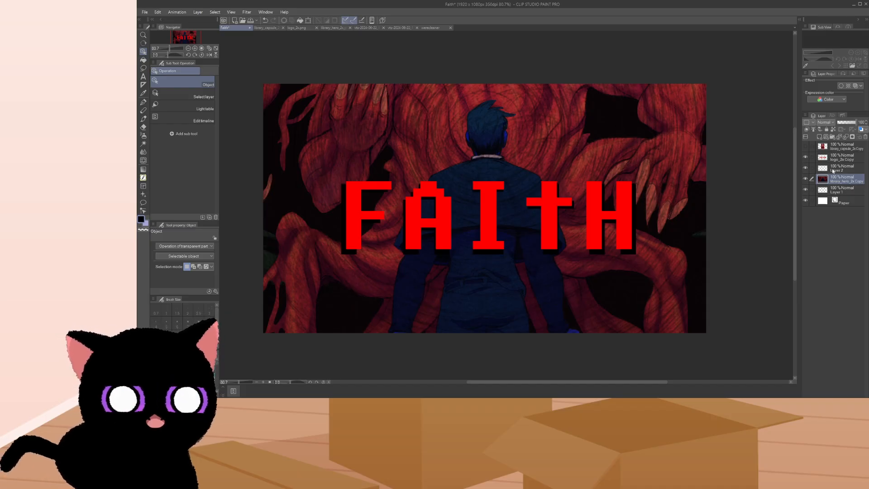
{"action": "left_click", "coordinate": [806, 149]}
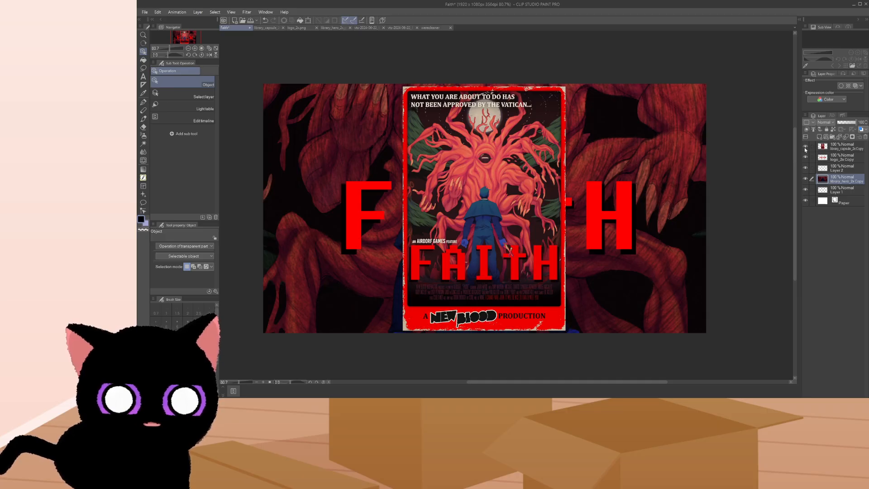
{"action": "left_click", "coordinate": [805, 148]}
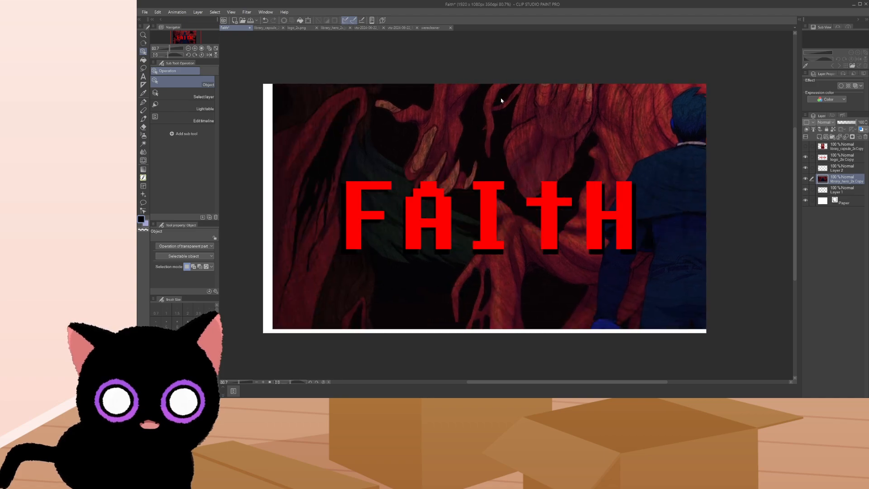
- Reposition the hero artwork so the priest stands right of centre and raise the FAITH logo slightly
{"action": "mouse_move", "coordinate": [441, 207]}
{"action": "left_mouse_down"}
{"action": "mouse_move", "coordinate": [439, 180]}
{"action": "mouse_move", "coordinate": [440, 194]}
{"action": "left_mouse_up"}
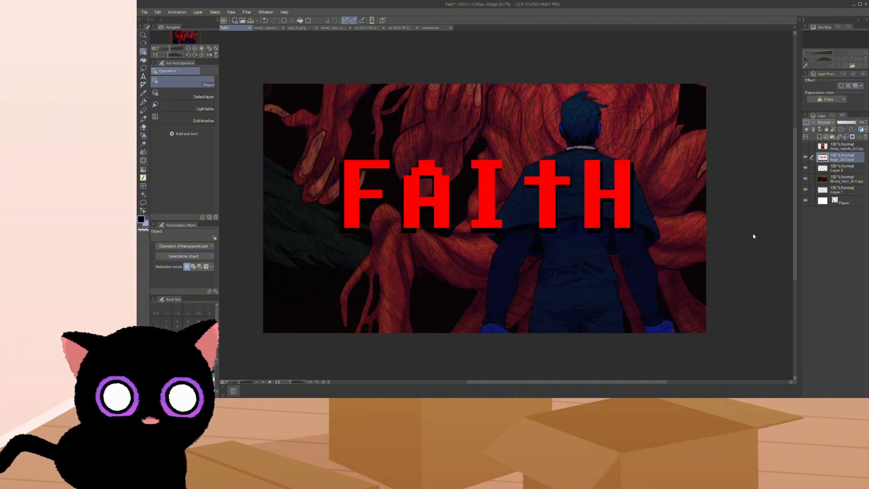
- Add an empty layer directly above the hero artwork layer
{"action": "left_click", "coordinate": [652, 321]}
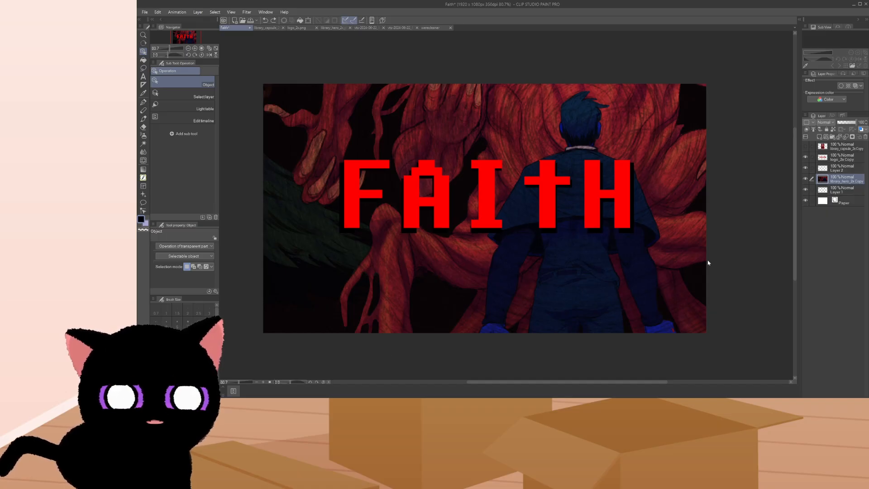
{"action": "left_click", "coordinate": [819, 136]}
{"action": "left_click_drag", "start_coordinate": [843, 171], "coordinate": [843, 167]}
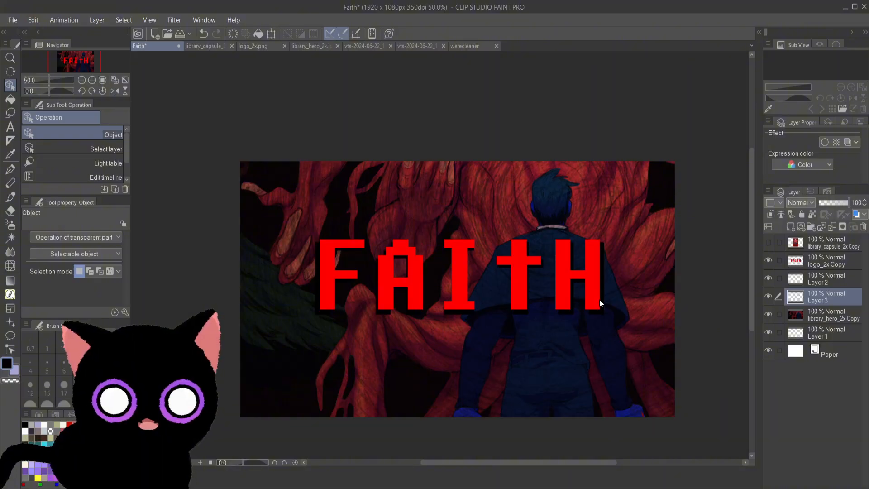
- Review the cat in the werecleaner drawing as a reference and return to the Faith canvas
{"action": "left_click", "coordinate": [470, 45]}
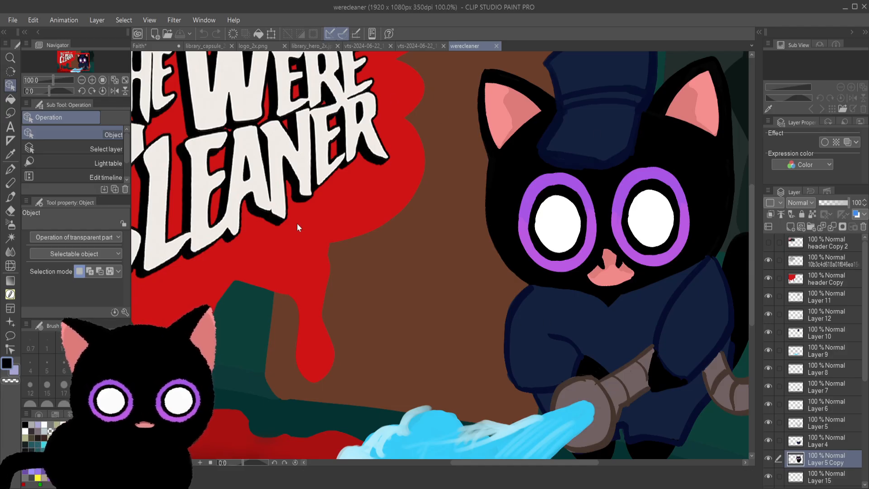
{"action": "left_click", "coordinate": [160, 46]}
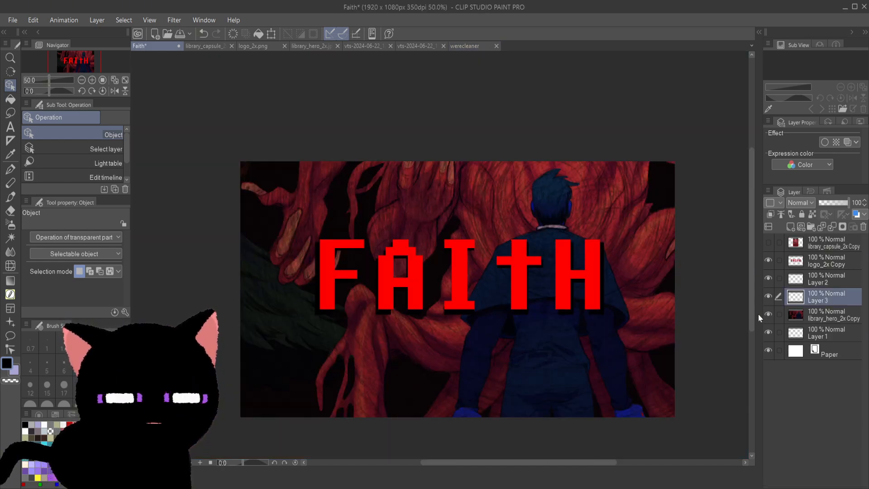
- Hide the FAITH logo layer and preview the canvas briefly without the hero artwork
{"action": "left_click", "coordinate": [768, 260]}
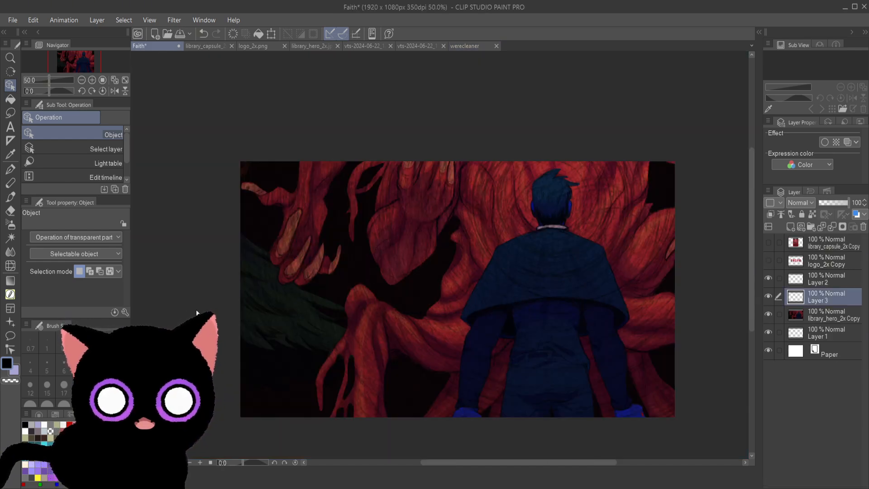
{"action": "left_click", "coordinate": [11, 183]}
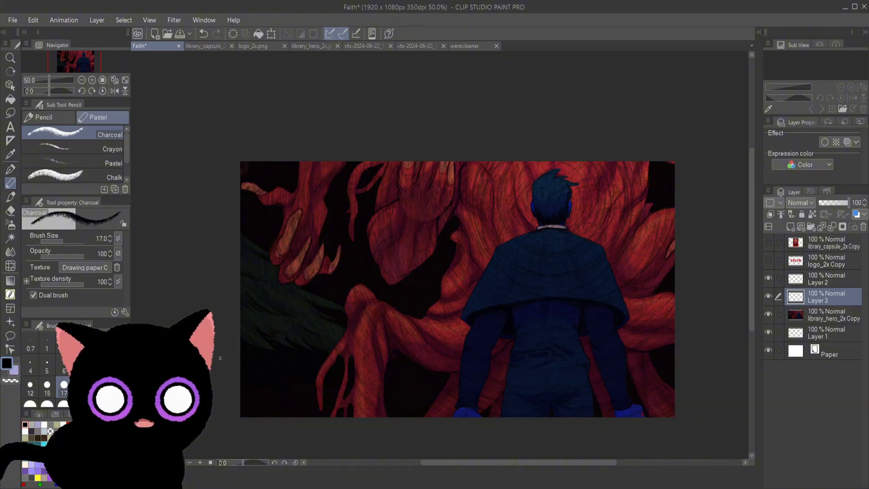
{"action": "left_click", "coordinate": [768, 314]}
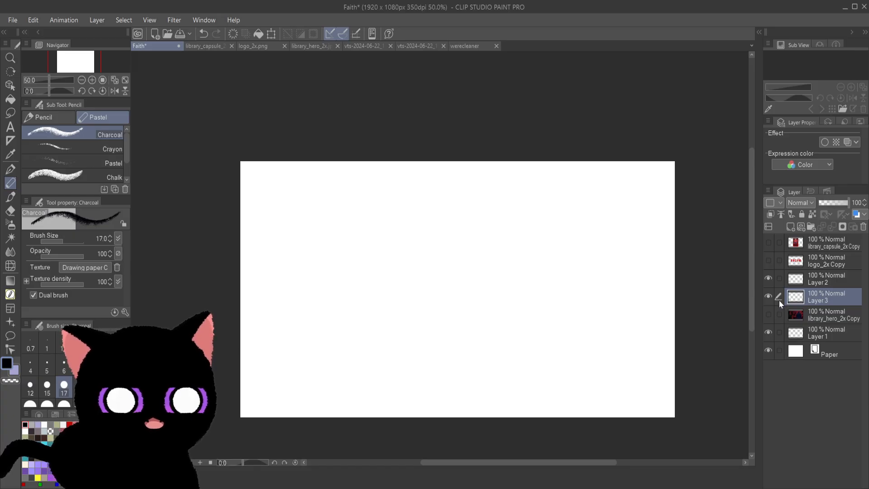
{"action": "left_click", "coordinate": [768, 314]}
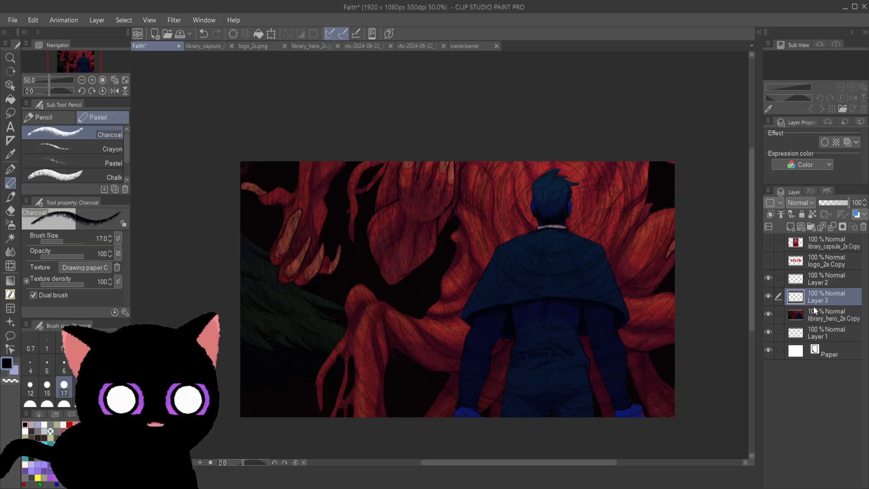
- Lasso the priest in the hero artwork, copy him to his own layer, deselect, and hide the original hero layer
{"action": "left_click", "coordinate": [820, 317]}
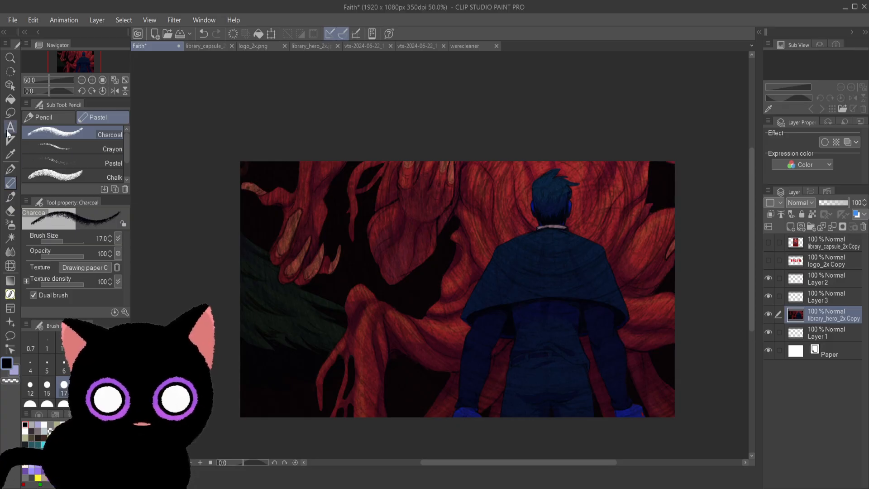
{"action": "left_click", "coordinate": [10, 113]}
{"action": "mouse_move", "coordinate": [443, 431]}
{"action": "left_mouse_down"}
{"action": "mouse_move", "coordinate": [484, 257]}
{"action": "mouse_move", "coordinate": [545, 155]}
{"action": "mouse_move", "coordinate": [574, 156]}
{"action": "mouse_move", "coordinate": [627, 292]}
{"action": "mouse_move", "coordinate": [656, 420]}
{"action": "left_mouse_up"}
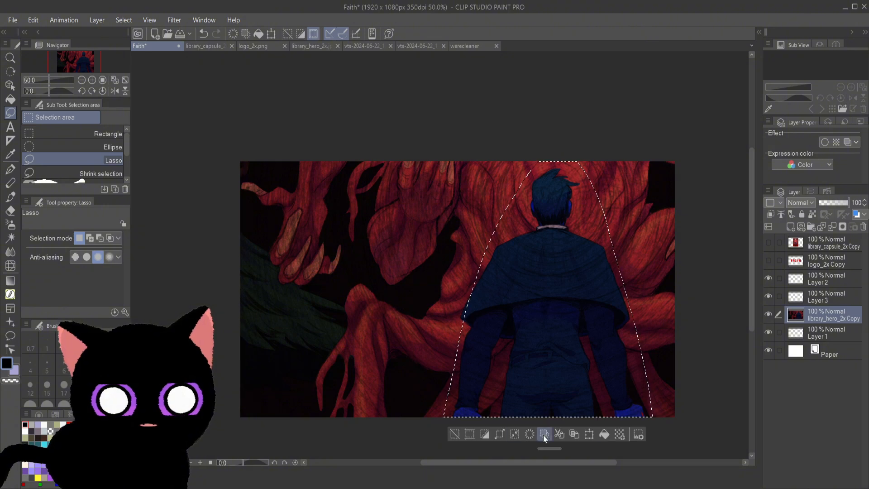
{"action": "mouse_move", "coordinate": [438, 432]}
{"action": "left_mouse_down"}
{"action": "mouse_move", "coordinate": [453, 326]}
{"action": "mouse_move", "coordinate": [483, 242]}
{"action": "mouse_move", "coordinate": [524, 175]}
{"action": "mouse_move", "coordinate": [555, 144]}
{"action": "mouse_move", "coordinate": [602, 161]}
{"action": "mouse_move", "coordinate": [627, 229]}
{"action": "mouse_move", "coordinate": [655, 418]}
{"action": "left_mouse_up"}
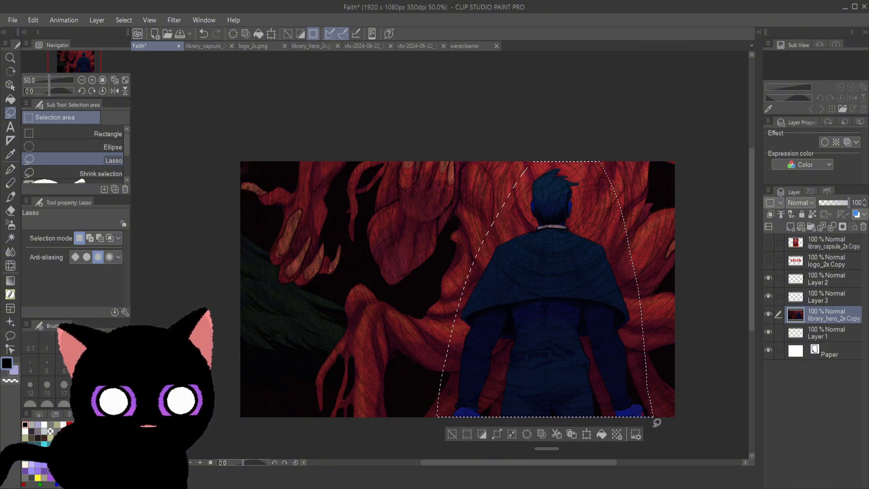
{"action": "left_click", "coordinate": [557, 434]}
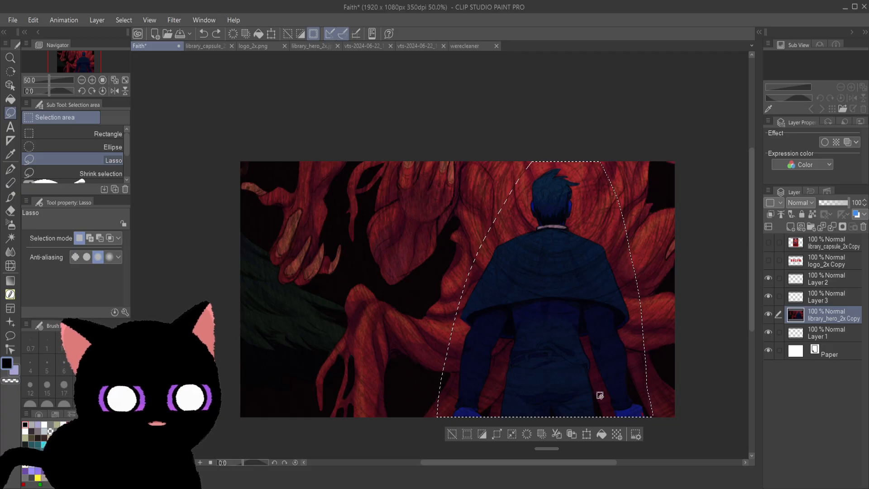
{"action": "left_click", "coordinate": [571, 436]}
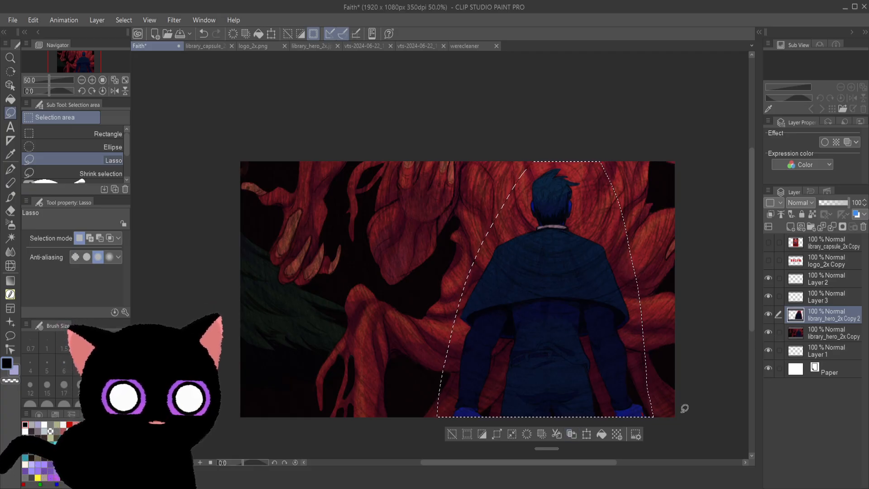
{"action": "left_click", "coordinate": [452, 434]}
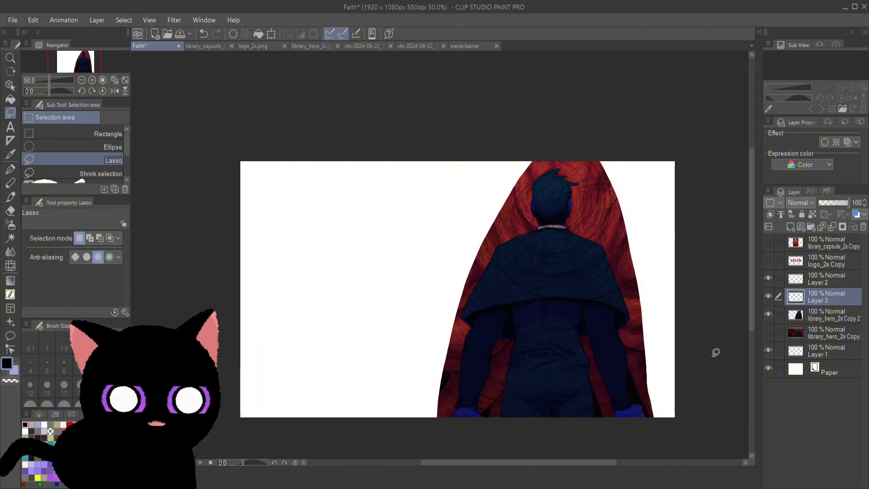
- Look through the pastel, pen, marker, India ink and thick paint sub tools for a suitable sketching brush
{"action": "left_click", "coordinate": [13, 186]}
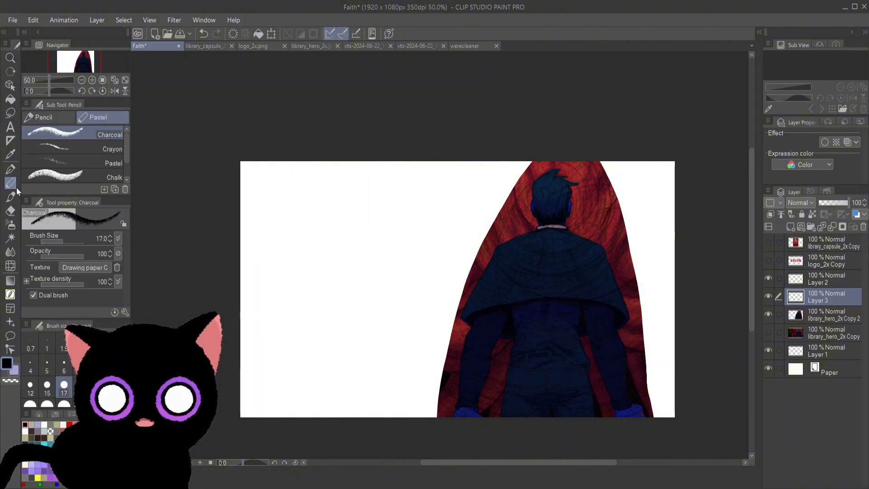
{"action": "left_click", "coordinate": [108, 148]}
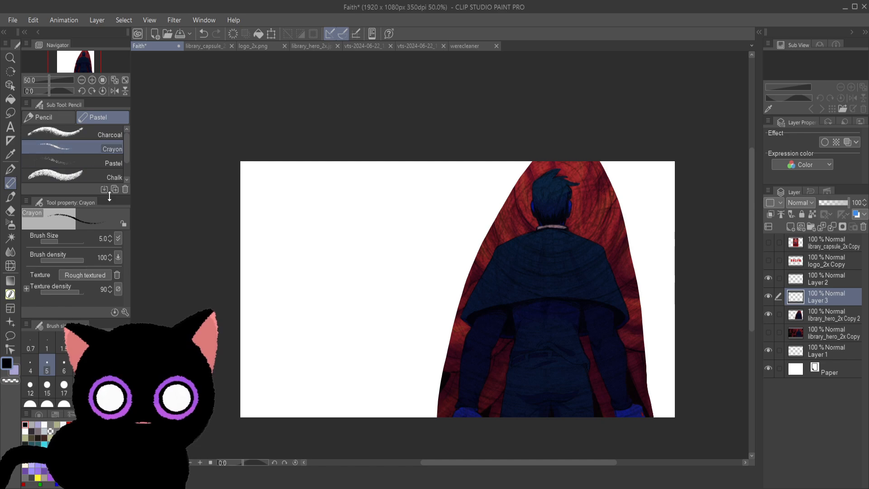
{"action": "left_click", "coordinate": [11, 197]}
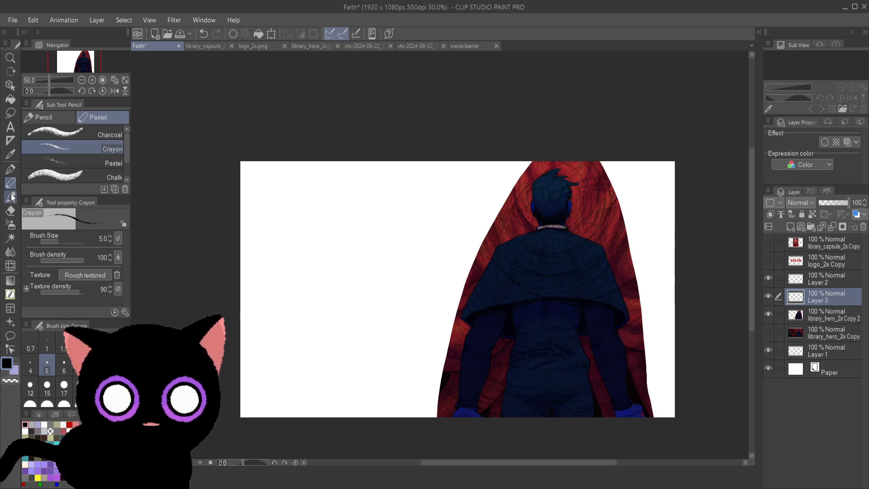
{"action": "left_click", "coordinate": [11, 174]}
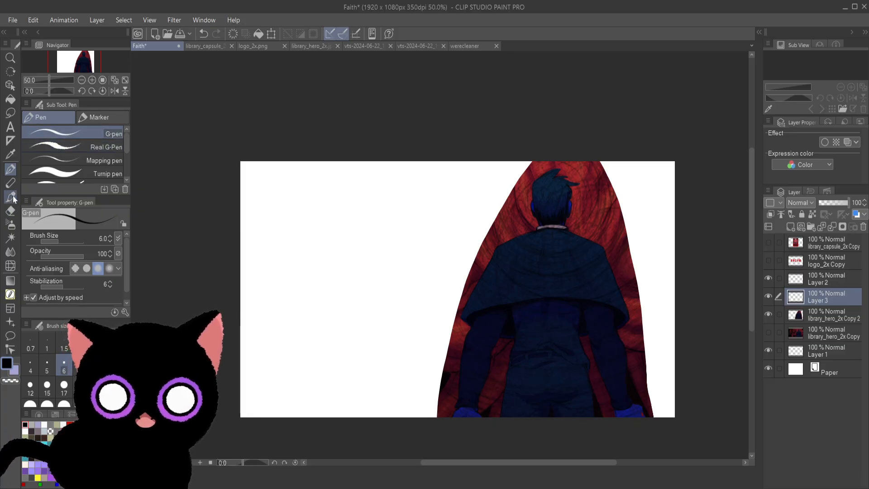
{"action": "left_click", "coordinate": [10, 197]}
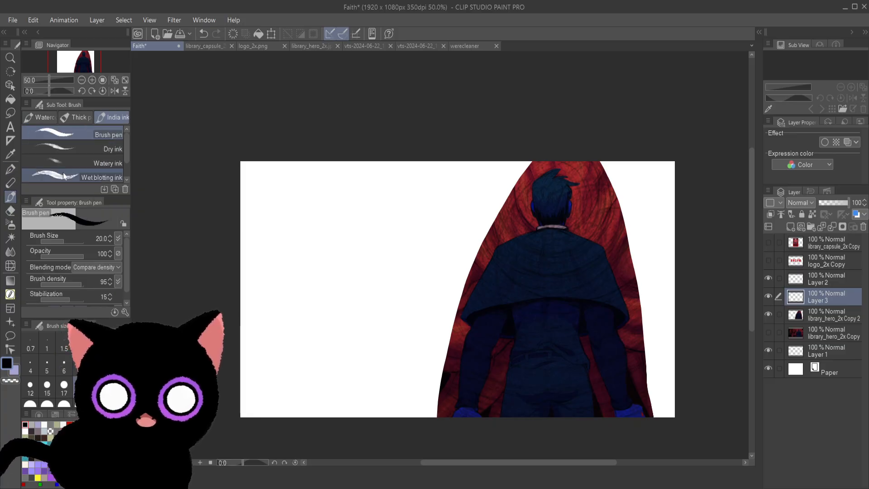
{"action": "left_click", "coordinate": [10, 183]}
{"action": "left_click", "coordinate": [112, 144]}
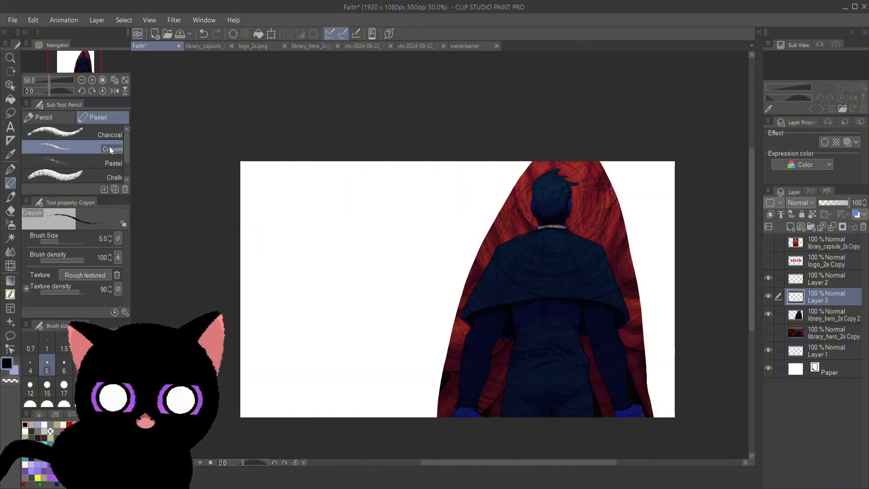
{"action": "left_click", "coordinate": [107, 135]}
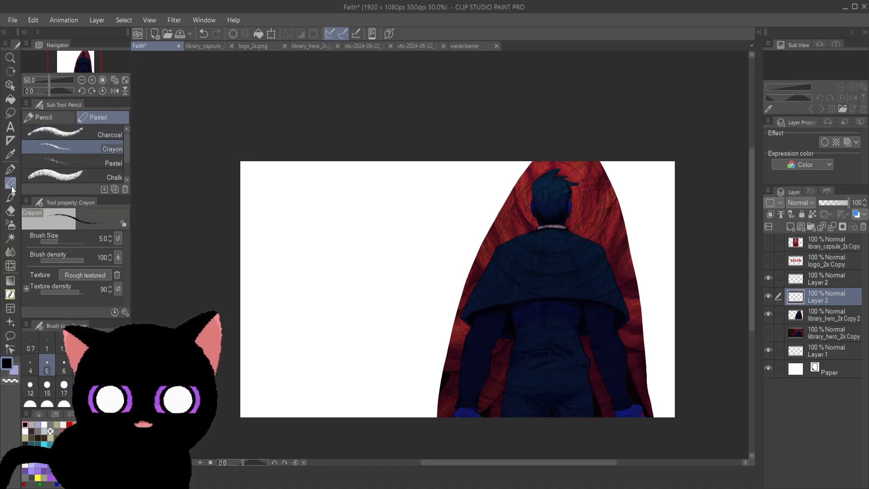
{"action": "left_click", "coordinate": [11, 170]}
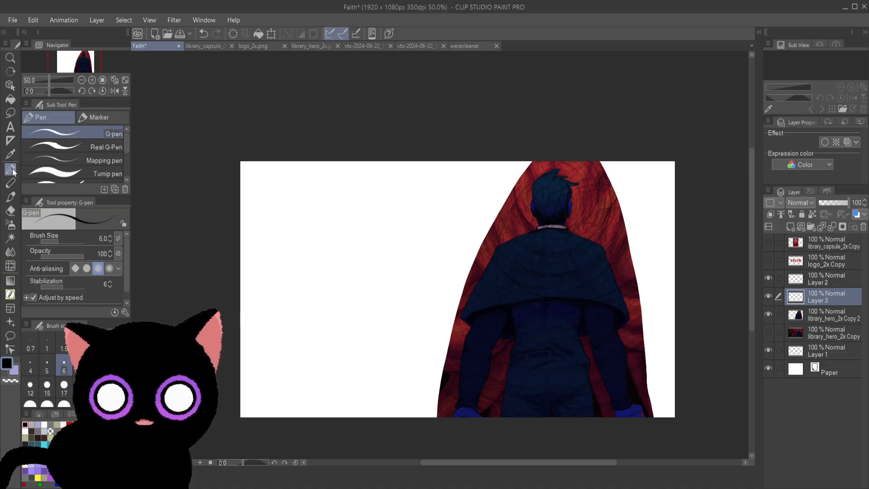
{"action": "left_click", "coordinate": [86, 118]}
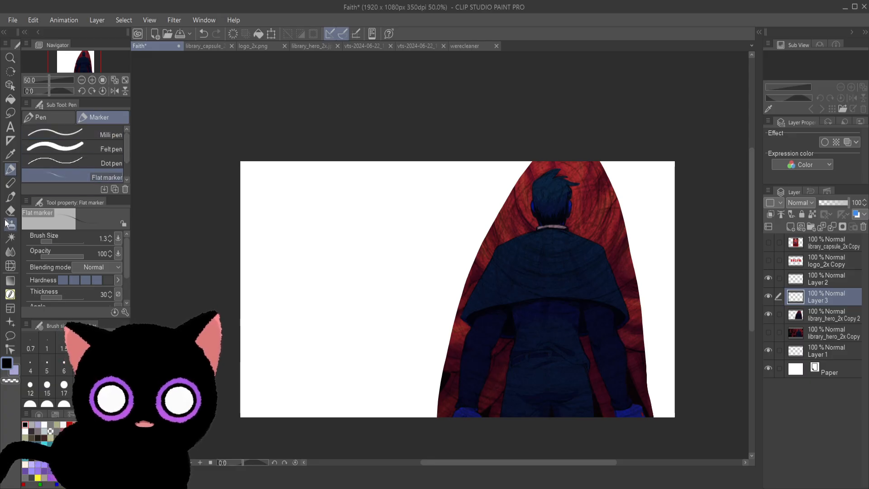
{"action": "left_click", "coordinate": [10, 196]}
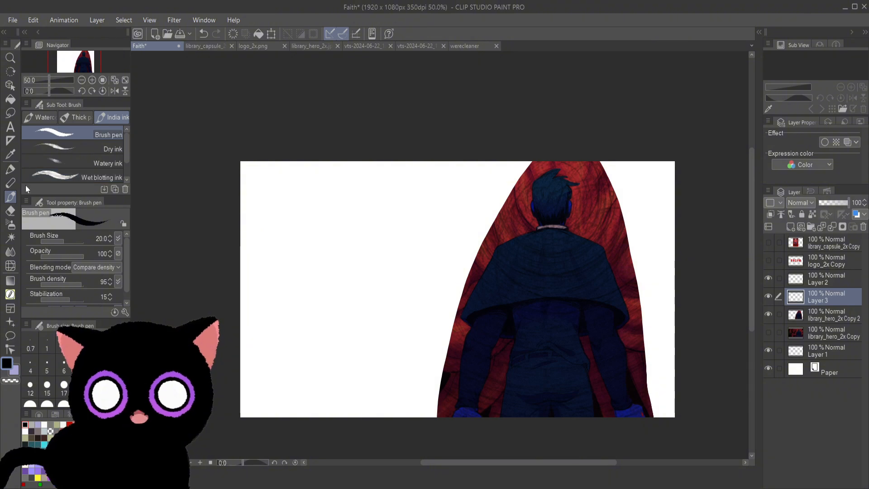
{"action": "left_click", "coordinate": [75, 118]}
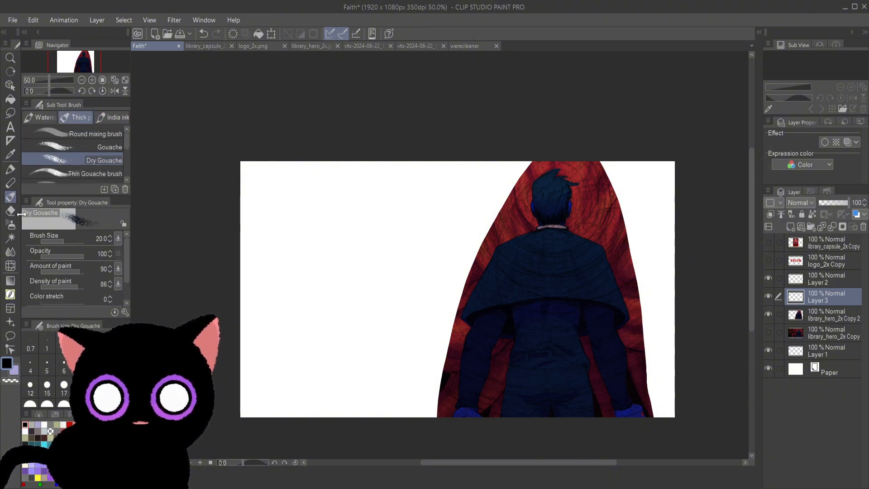
- With the Crayon at size 17, sketch the cat's torso sides and two outstretched arms on Layer 3, checking against the priest layer
{"action": "left_click", "coordinate": [10, 183]}
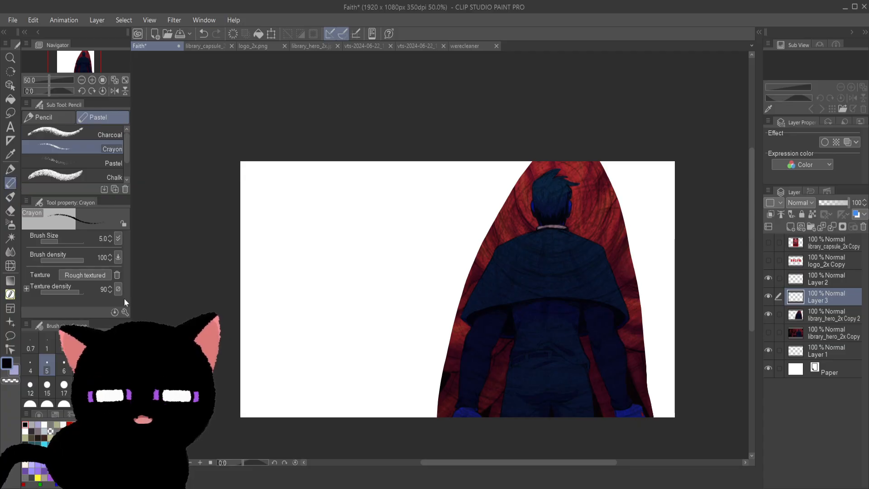
{"action": "left_click", "coordinate": [65, 386]}
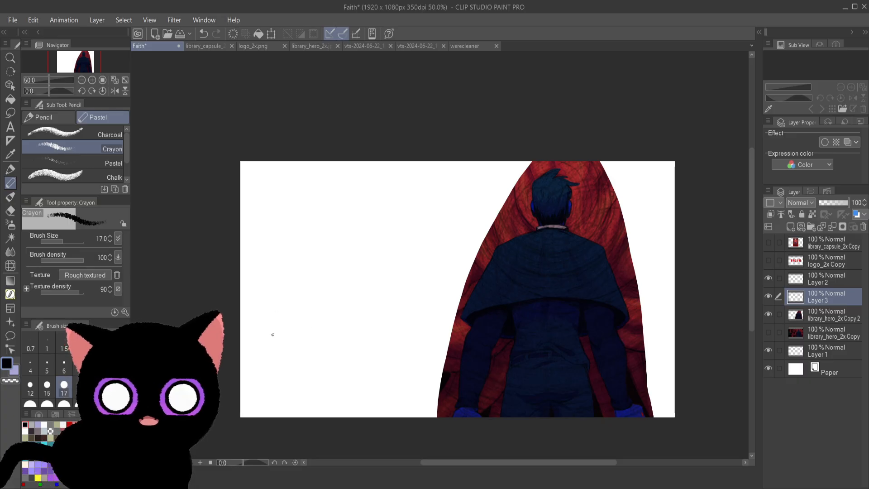
{"action": "mouse_move", "coordinate": [424, 375]}
{"action": "left_mouse_down"}
{"action": "mouse_move", "coordinate": [475, 367]}
{"action": "mouse_move", "coordinate": [430, 395]}
{"action": "left_mouse_up"}
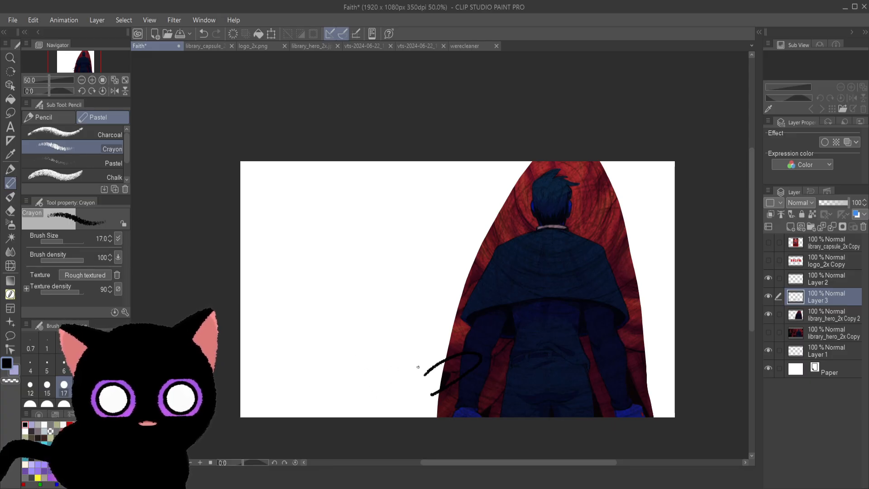
{"action": "left_click", "coordinate": [768, 314]}
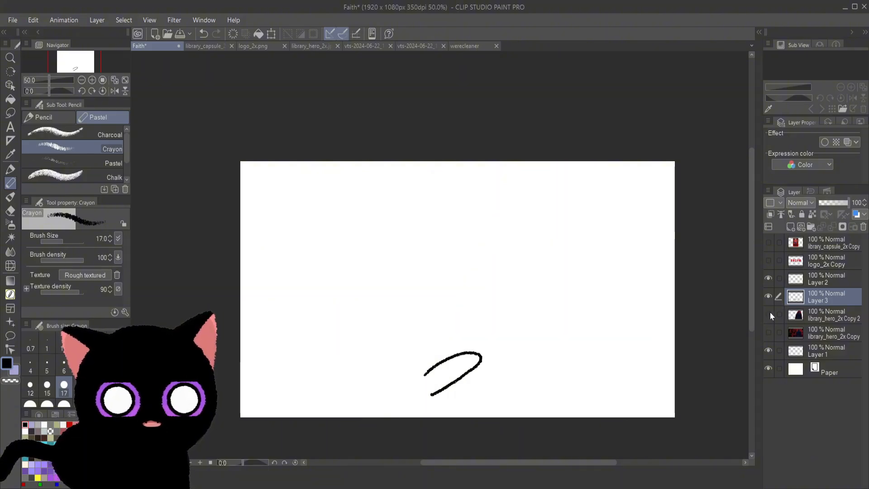
{"action": "left_click", "coordinate": [769, 314]}
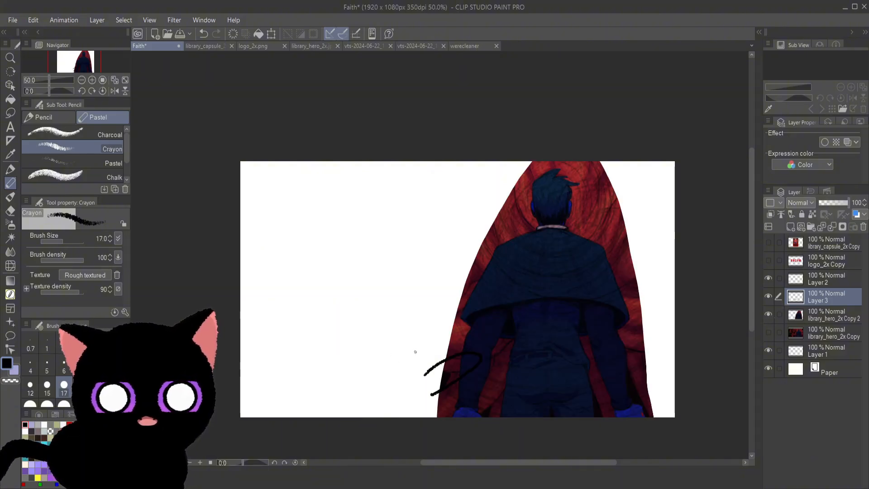
{"action": "left_click_drag", "start_coordinate": [416, 347], "coordinate": [424, 374]}
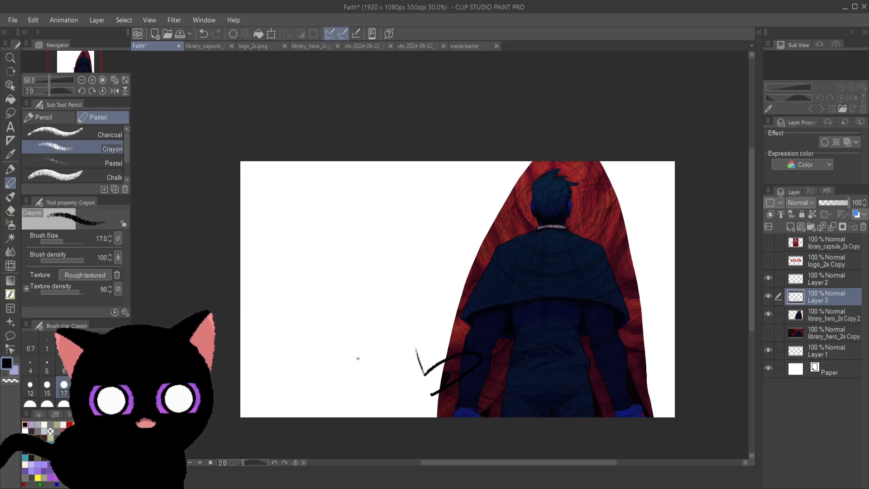
{"action": "left_click_drag", "start_coordinate": [358, 348], "coordinate": [354, 408]}
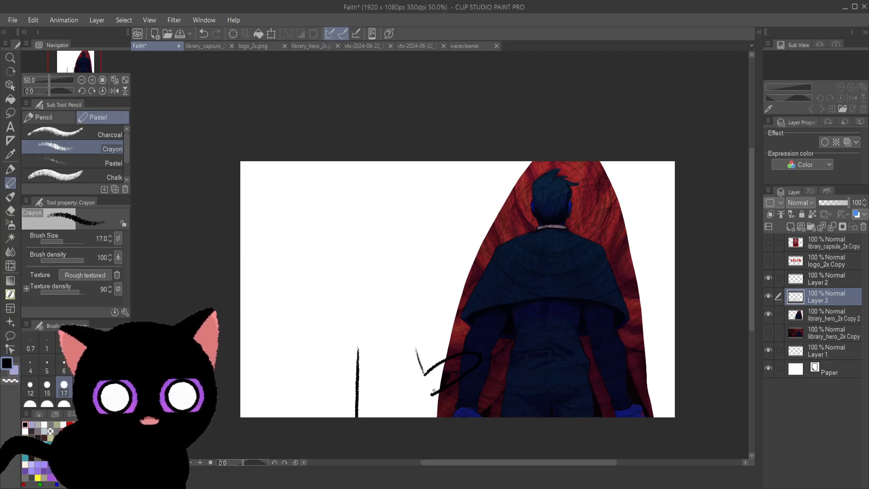
{"action": "left_click_drag", "start_coordinate": [433, 391], "coordinate": [439, 427]}
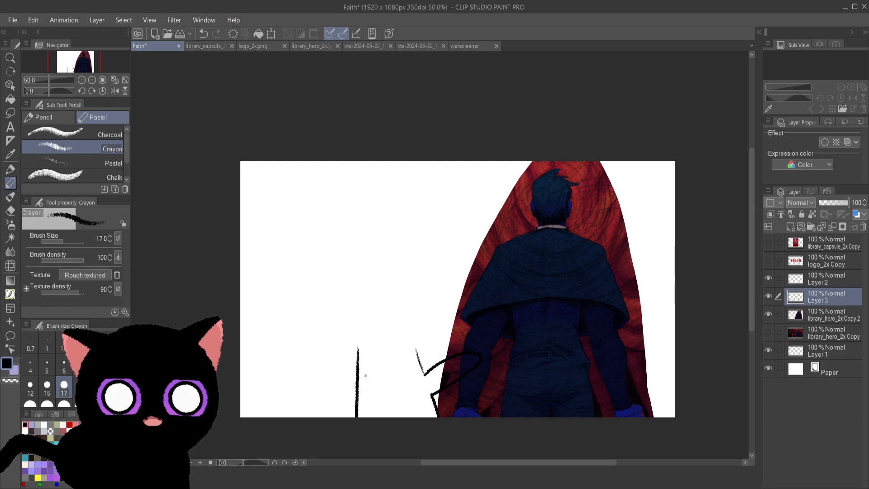
{"action": "mouse_move", "coordinate": [357, 375]}
{"action": "left_mouse_down"}
{"action": "mouse_move", "coordinate": [315, 355]}
{"action": "mouse_move", "coordinate": [357, 363]}
{"action": "left_mouse_up"}
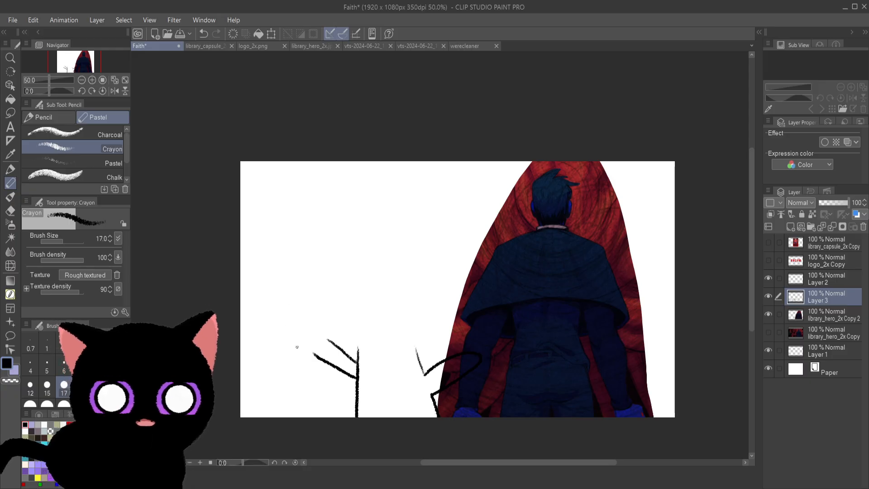
- Add a new layer above Layer 3 and sketch an open book with a cover emblem above the cat's raised arm
{"action": "left_click", "coordinate": [790, 227]}
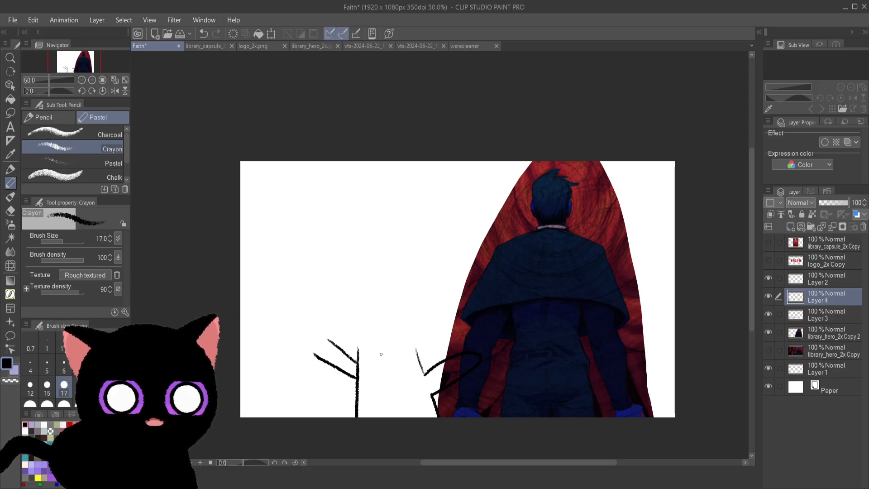
{"action": "mouse_move", "coordinate": [264, 319]}
{"action": "left_mouse_down"}
{"action": "mouse_move", "coordinate": [287, 342]}
{"action": "mouse_move", "coordinate": [319, 342]}
{"action": "mouse_move", "coordinate": [344, 310]}
{"action": "left_mouse_up"}
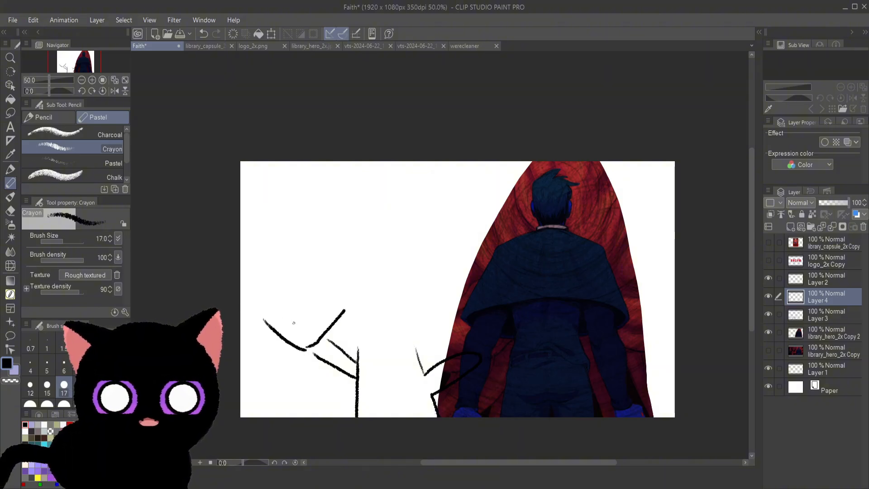
{"action": "mouse_move", "coordinate": [261, 319]}
{"action": "left_mouse_down"}
{"action": "mouse_move", "coordinate": [265, 304]}
{"action": "mouse_move", "coordinate": [302, 345]}
{"action": "mouse_move", "coordinate": [316, 299]}
{"action": "mouse_move", "coordinate": [347, 305]}
{"action": "mouse_move", "coordinate": [328, 301]}
{"action": "mouse_move", "coordinate": [342, 310]}
{"action": "mouse_move", "coordinate": [311, 325]}
{"action": "mouse_move", "coordinate": [327, 319]}
{"action": "mouse_move", "coordinate": [320, 332]}
{"action": "left_mouse_up"}
{"action": "left_click_drag", "start_coordinate": [325, 305], "coordinate": [323, 318]}
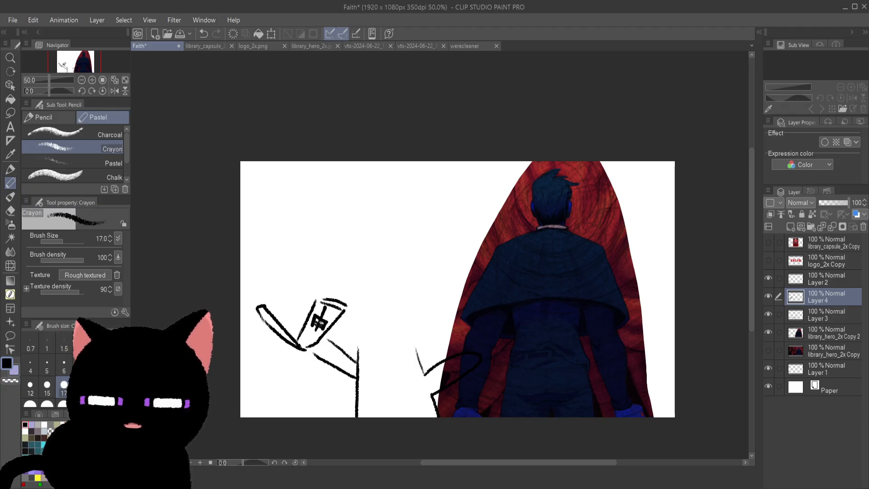
- Redraw the emblem on the book's cover as a small plus-shaped cross and sketch the fanned pages inside
{"action": "key", "text": "ctrl+z"}
{"action": "key", "text": "ctrl+z"}
{"action": "key", "text": "ctrl+z"}
{"action": "key", "text": "ctrl+z"}
{"action": "key", "text": "ctrl+z"}
{"action": "key", "text": "ctrl+z"}
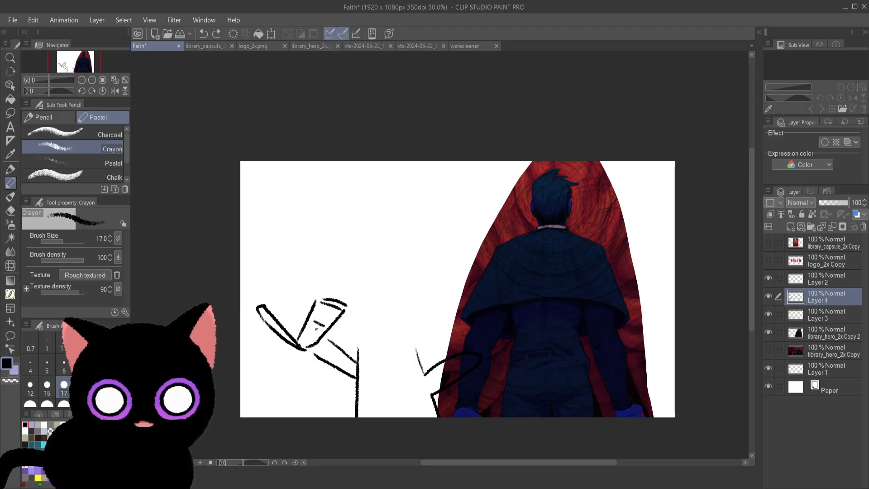
{"action": "left_click_drag", "start_coordinate": [318, 329], "coordinate": [320, 316]}
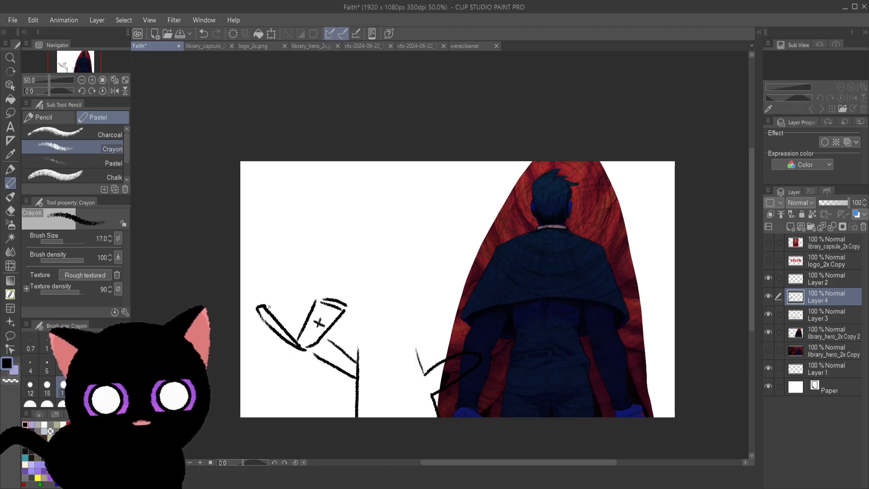
{"action": "mouse_move", "coordinate": [271, 297]}
{"action": "left_mouse_down"}
{"action": "mouse_move", "coordinate": [265, 305]}
{"action": "mouse_move", "coordinate": [295, 328]}
{"action": "mouse_move", "coordinate": [302, 298]}
{"action": "mouse_move", "coordinate": [314, 290]}
{"action": "left_mouse_up"}
{"action": "mouse_move", "coordinate": [295, 334]}
{"action": "left_mouse_down"}
{"action": "mouse_move", "coordinate": [306, 298]}
{"action": "mouse_move", "coordinate": [301, 326]}
{"action": "mouse_move", "coordinate": [310, 304]}
{"action": "mouse_move", "coordinate": [289, 306]}
{"action": "mouse_move", "coordinate": [296, 309]}
{"action": "left_mouse_up"}
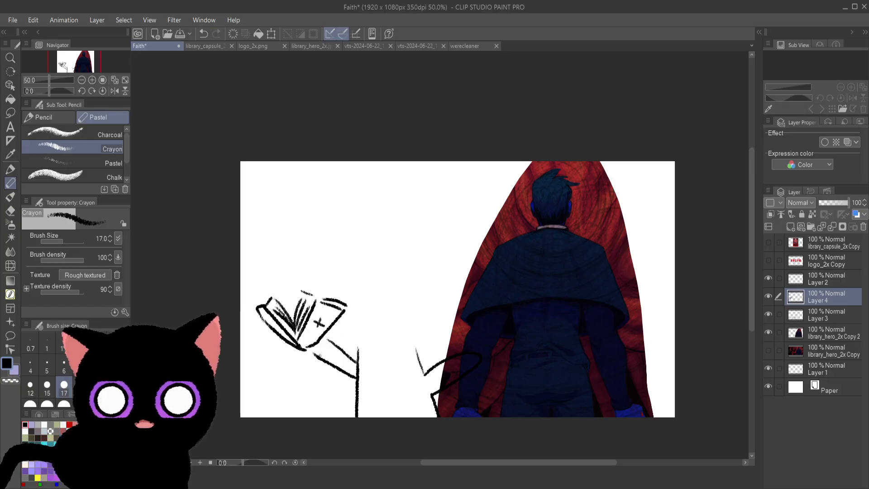
- Undo the paw stroke made on the book layer and draw the rounded paw gripping the book on Layer 2 instead
{"action": "left_click_drag", "start_coordinate": [311, 349], "coordinate": [316, 333]}
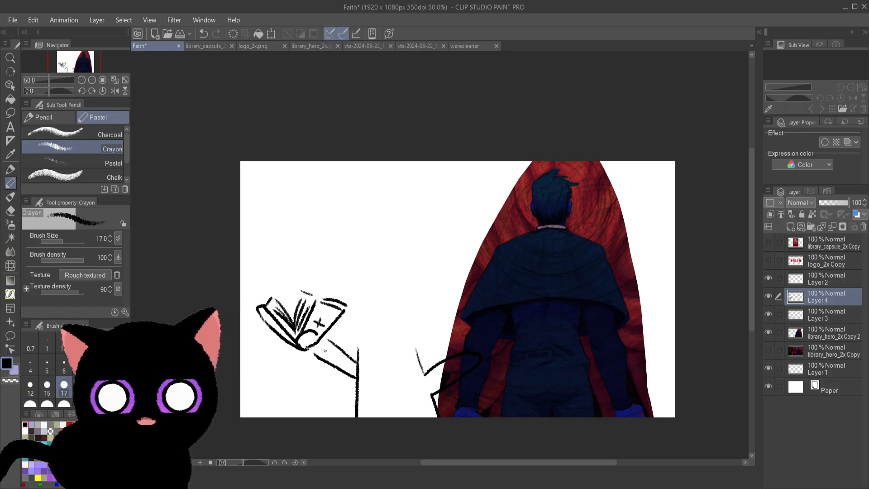
{"action": "key", "text": "ctrl+z"}
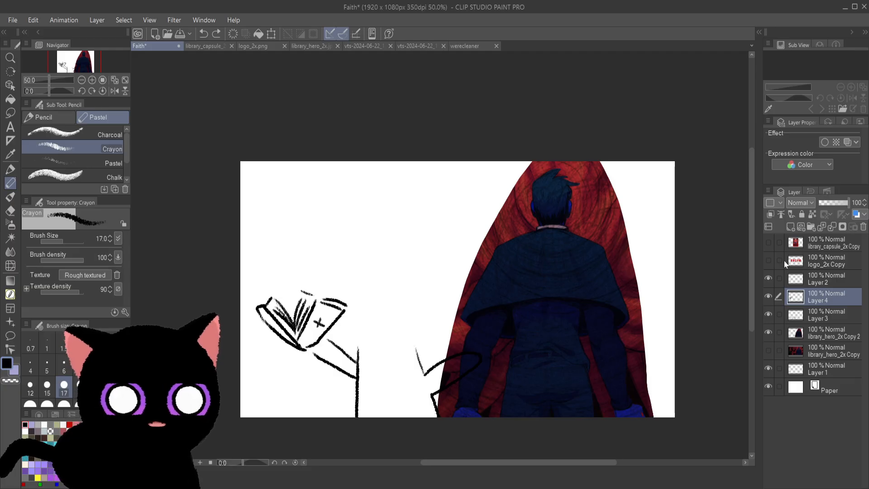
{"action": "left_click", "coordinate": [809, 278]}
{"action": "left_click_drag", "start_coordinate": [303, 352], "coordinate": [318, 329]}
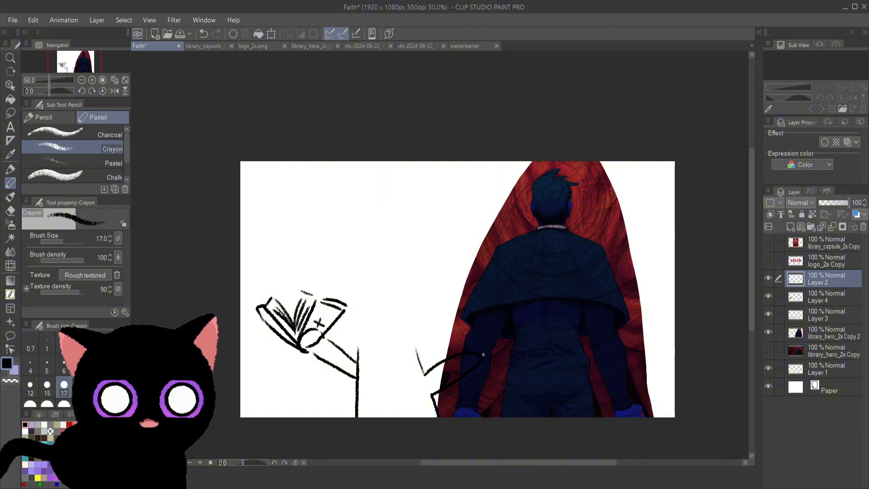
- Hide the priest copy layer and sketch a small rounded paw at the end of the cat's empty outstretched arm
{"action": "left_click_drag", "start_coordinate": [475, 353], "coordinate": [484, 361]}
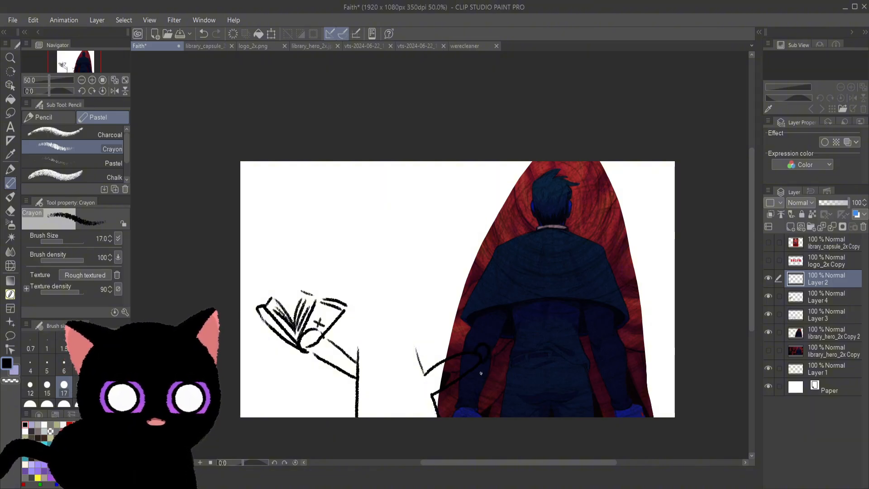
{"action": "left_click", "coordinate": [768, 332]}
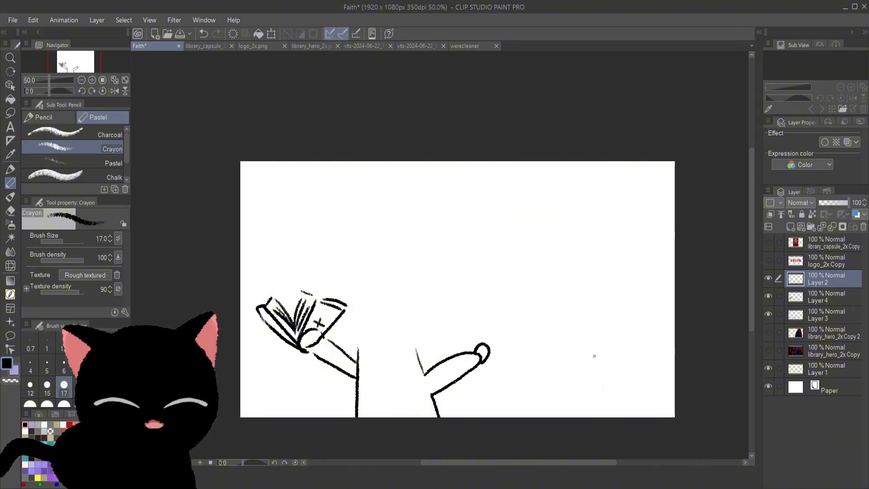
{"action": "key", "text": "ctrl+z"}
{"action": "mouse_move", "coordinate": [471, 353]}
{"action": "left_mouse_down"}
{"action": "mouse_move", "coordinate": [486, 341]}
{"action": "mouse_move", "coordinate": [475, 360]}
{"action": "left_mouse_up"}
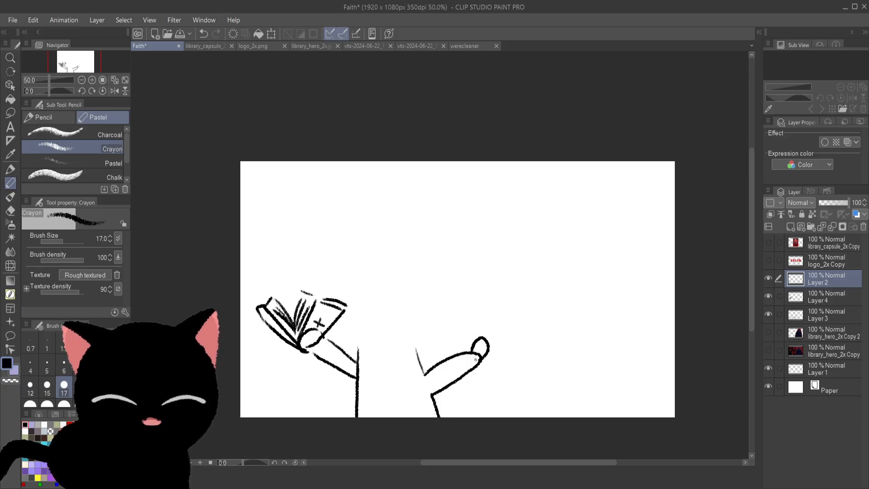
{"action": "key", "text": "ctrl+z"}
{"action": "key", "text": "ctrl+y"}
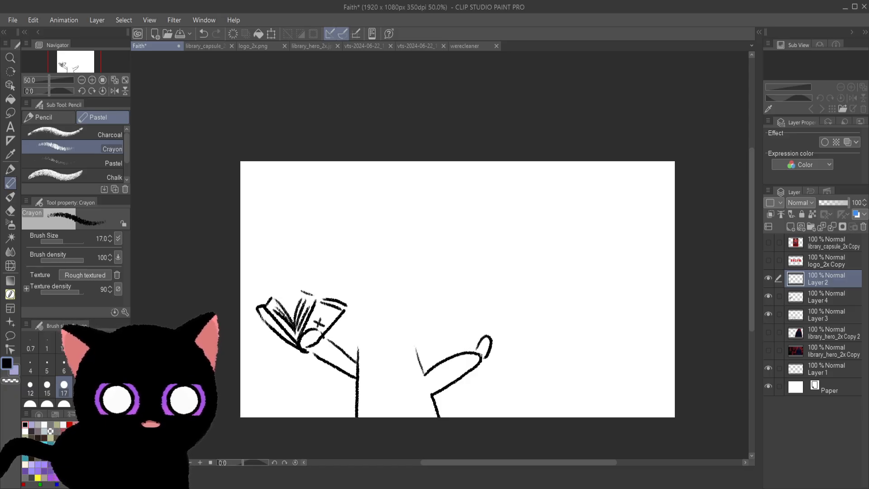
{"action": "key", "text": "ctrl+z"}
{"action": "key", "text": "ctrl+y"}
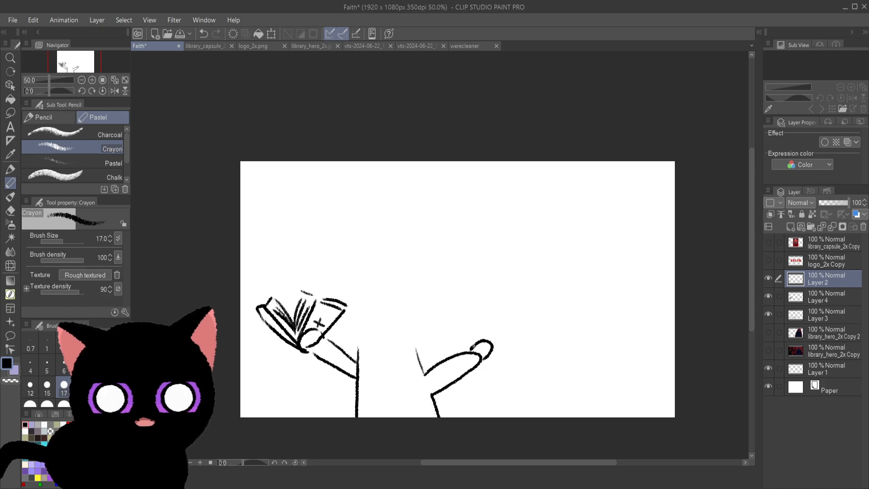
{"action": "mouse_move", "coordinate": [484, 340]}
{"action": "left_mouse_down"}
{"action": "mouse_move", "coordinate": [489, 333]}
{"action": "mouse_move", "coordinate": [497, 355]}
{"action": "mouse_move", "coordinate": [477, 344]}
{"action": "mouse_move", "coordinate": [487, 336]}
{"action": "mouse_move", "coordinate": [497, 347]}
{"action": "mouse_move", "coordinate": [489, 356]}
{"action": "left_mouse_up"}
{"action": "key", "text": "ctrl+z"}
{"action": "key", "text": "ctrl+z"}
{"action": "key", "text": "ctrl+z"}
{"action": "key", "text": "ctrl+z"}
{"action": "key", "text": "ctrl+z"}
{"action": "key", "text": "ctrl+z"}
{"action": "key", "text": "ctrl+z"}
{"action": "key", "text": "ctrl+z"}
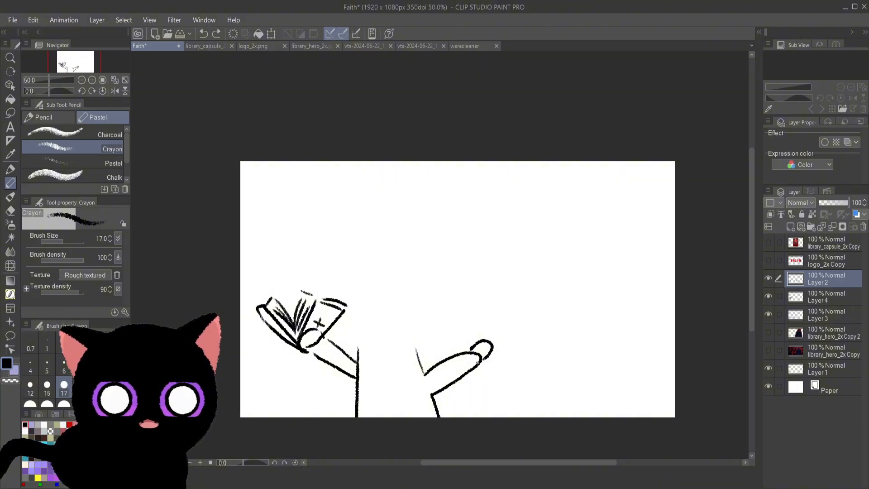
- Compare the sketch with the priest copy layer shown and hidden, leave it hidden, and make Layer 3 active
{"action": "left_click", "coordinate": [773, 331]}
{"action": "left_click", "coordinate": [769, 332]}
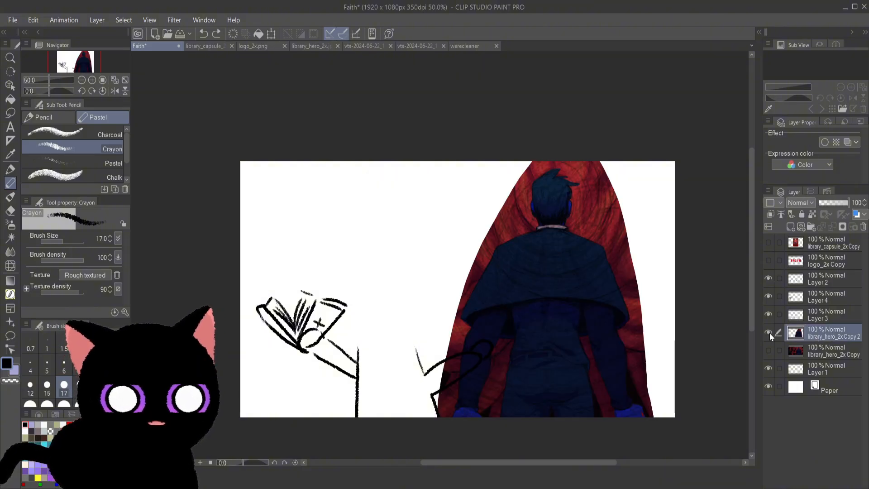
{"action": "left_click", "coordinate": [769, 332]}
{"action": "left_click", "coordinate": [768, 332]}
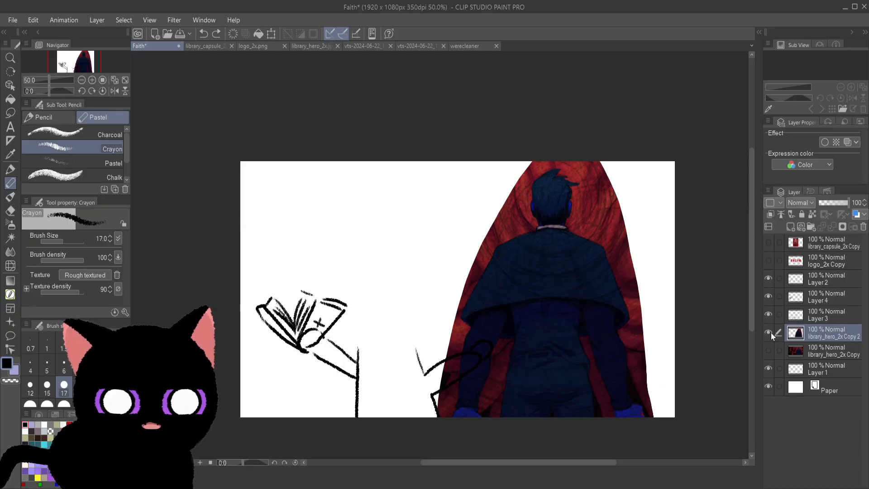
{"action": "left_click", "coordinate": [768, 332]}
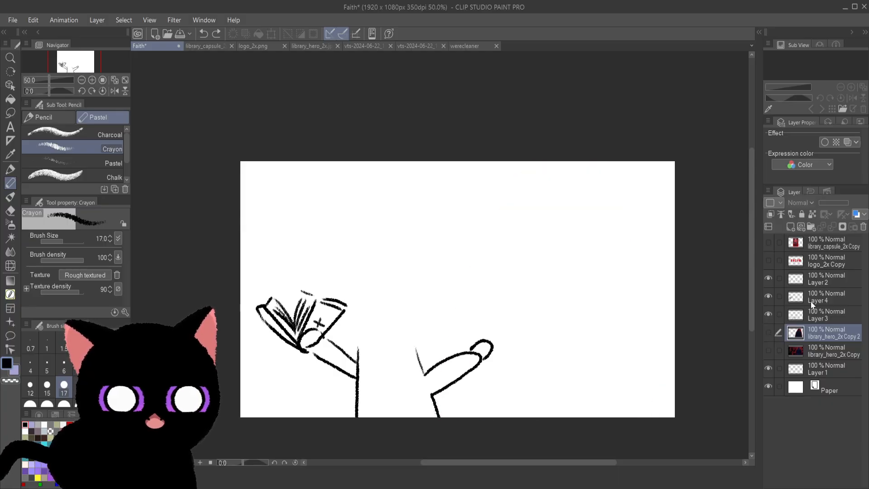
{"action": "left_click", "coordinate": [815, 315]}
{"action": "left_click", "coordinate": [769, 315]}
{"action": "left_click", "coordinate": [768, 315]}
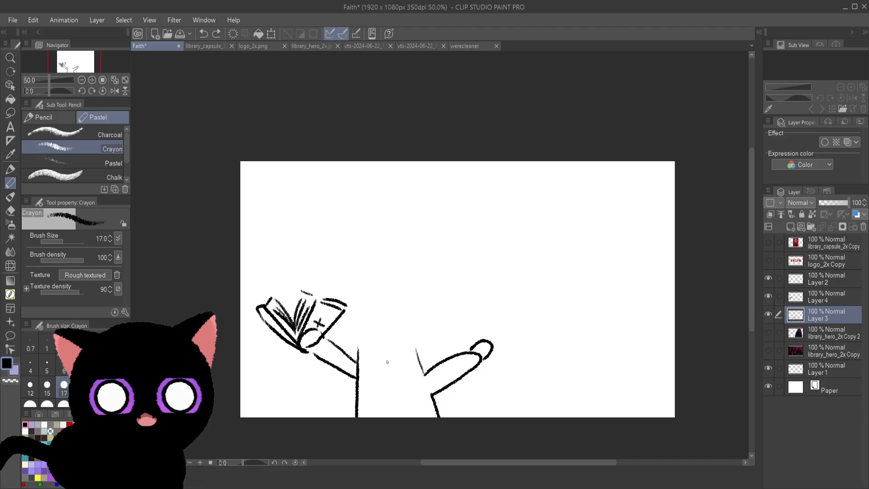
{"action": "mouse_move", "coordinate": [339, 289]}
{"action": "left_mouse_down"}
{"action": "mouse_move", "coordinate": [340, 264]}
{"action": "mouse_move", "coordinate": [355, 280]}
{"action": "mouse_move", "coordinate": [405, 276]}
{"action": "mouse_move", "coordinate": [411, 256]}
{"action": "mouse_move", "coordinate": [421, 292]}
{"action": "left_mouse_up"}
{"action": "key", "text": "ctrl+z"}
{"action": "key", "text": "ctrl+z"}
{"action": "key", "text": "ctrl+z"}
{"action": "key", "text": "ctrl+z"}
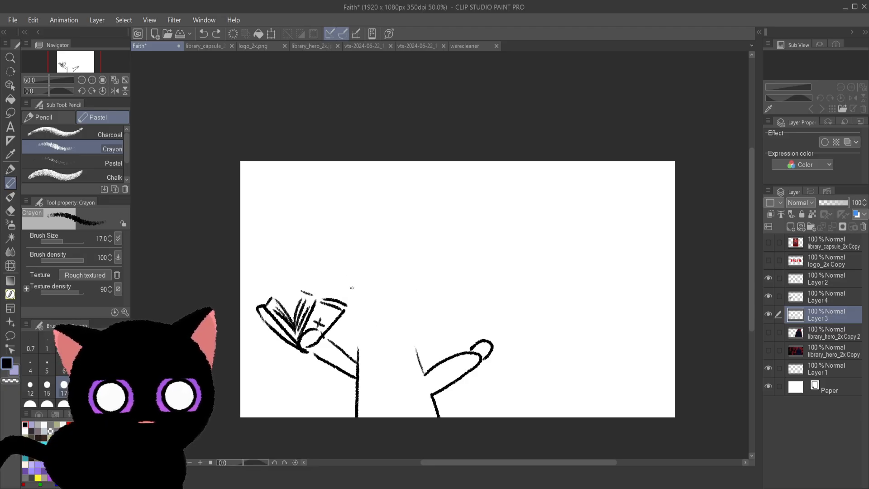
{"action": "mouse_move", "coordinate": [349, 255]}
{"action": "left_mouse_down"}
{"action": "mouse_move", "coordinate": [372, 277]}
{"action": "mouse_move", "coordinate": [402, 274]}
{"action": "mouse_move", "coordinate": [403, 252]}
{"action": "mouse_move", "coordinate": [422, 275]}
{"action": "left_mouse_up"}
{"action": "left_click_drag", "start_coordinate": [351, 291], "coordinate": [363, 346]}
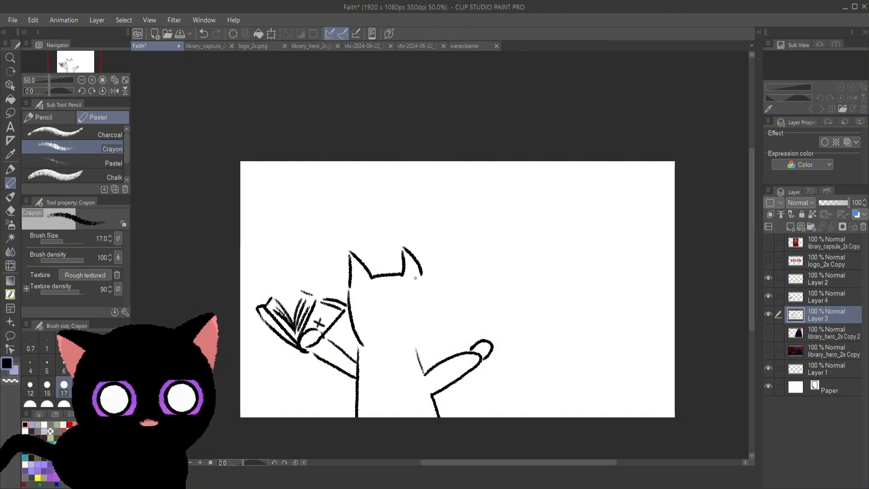
{"action": "left_click_drag", "start_coordinate": [423, 279], "coordinate": [417, 339]}
{"action": "key", "text": "ctrl+z"}
{"action": "key", "text": "ctrl+z"}
{"action": "key", "text": "ctrl+z"}
{"action": "key", "text": "ctrl+z"}
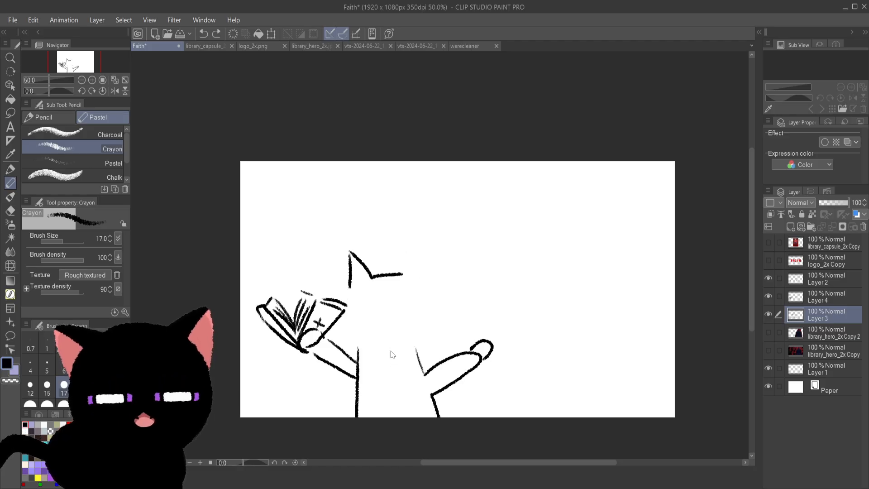
{"action": "key", "text": "ctrl+z"}
{"action": "key", "text": "ctrl+z"}
{"action": "key", "text": "ctrl+z"}
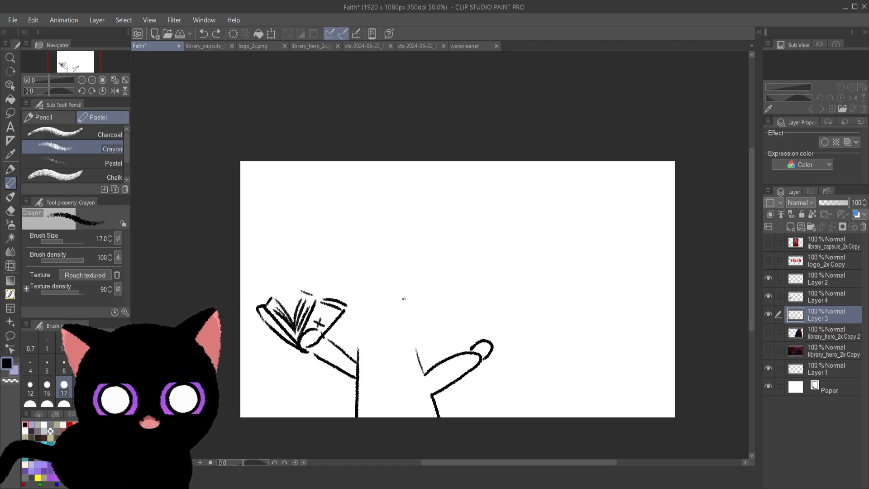
{"action": "left_click_drag", "start_coordinate": [407, 274], "coordinate": [407, 275]}
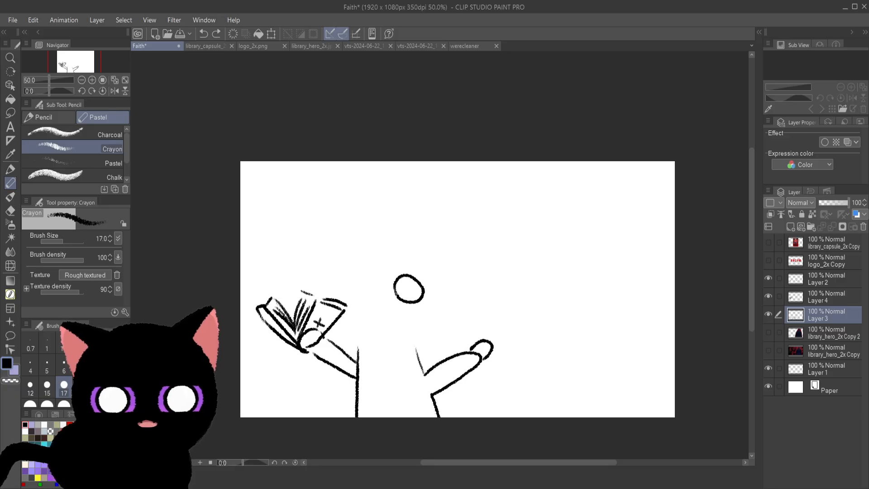
{"action": "key", "text": "ctrl+z"}
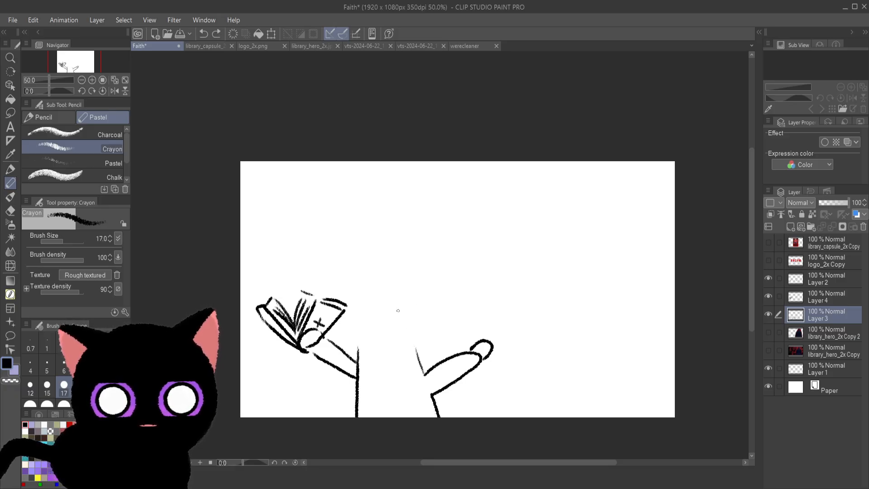
{"action": "mouse_move", "coordinate": [366, 261]}
{"action": "left_mouse_down"}
{"action": "mouse_move", "coordinate": [377, 298]}
{"action": "mouse_move", "coordinate": [388, 274]}
{"action": "left_mouse_up"}
{"action": "key", "text": "ctrl+z"}
{"action": "key", "text": "ctrl+z"}
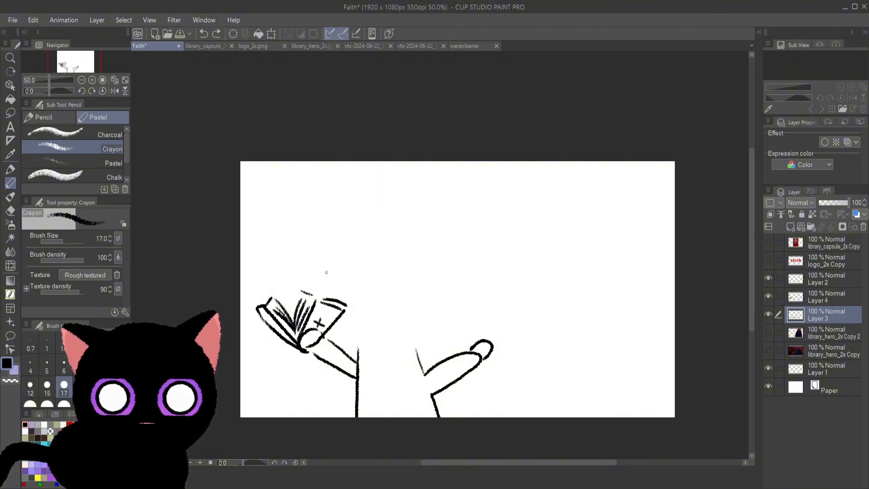
- Sketch the cat's round head outline with two pointed ears above the body on Layer 3 and lasso-select the finished head
{"action": "mouse_move", "coordinate": [334, 278]}
{"action": "left_mouse_down"}
{"action": "mouse_move", "coordinate": [346, 310]}
{"action": "mouse_move", "coordinate": [416, 309]}
{"action": "left_mouse_up"}
{"action": "key", "text": "ctrl+z"}
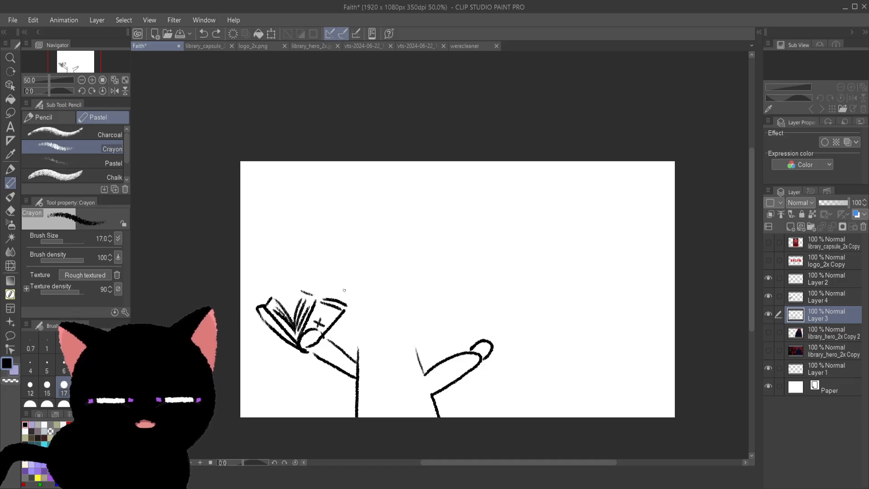
{"action": "left_click_drag", "start_coordinate": [345, 272], "coordinate": [395, 320]}
{"action": "mouse_move", "coordinate": [346, 283]}
{"action": "left_mouse_down"}
{"action": "mouse_move", "coordinate": [339, 249]}
{"action": "mouse_move", "coordinate": [365, 259]}
{"action": "left_mouse_up"}
{"action": "key", "text": "ctrl+z"}
{"action": "mouse_move", "coordinate": [343, 278]}
{"action": "left_mouse_down"}
{"action": "mouse_move", "coordinate": [340, 250]}
{"action": "mouse_move", "coordinate": [410, 247]}
{"action": "mouse_move", "coordinate": [390, 246]}
{"action": "mouse_move", "coordinate": [398, 235]}
{"action": "mouse_move", "coordinate": [411, 311]}
{"action": "left_mouse_up"}
{"action": "key", "text": "ctrl+z"}
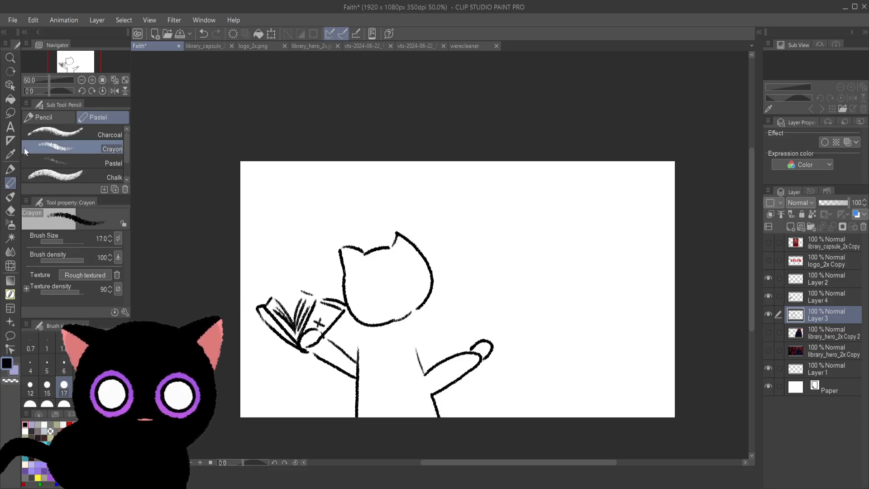
{"action": "left_click", "coordinate": [10, 112]}
{"action": "mouse_move", "coordinate": [320, 240]}
{"action": "left_mouse_down"}
{"action": "mouse_move", "coordinate": [462, 262]}
{"action": "mouse_move", "coordinate": [367, 346]}
{"action": "mouse_move", "coordinate": [315, 261]}
{"action": "left_mouse_up"}
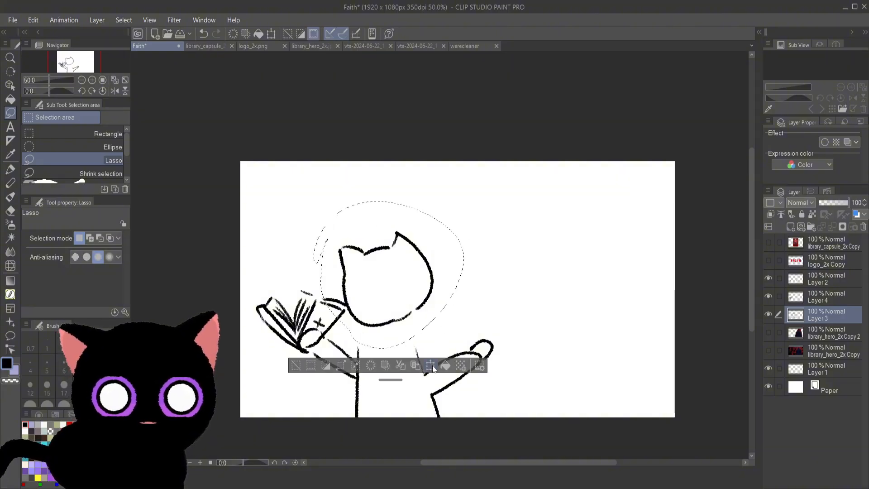
{"action": "left_click", "coordinate": [431, 365]}
{"action": "left_click_drag", "start_coordinate": [379, 304], "coordinate": [385, 352]}
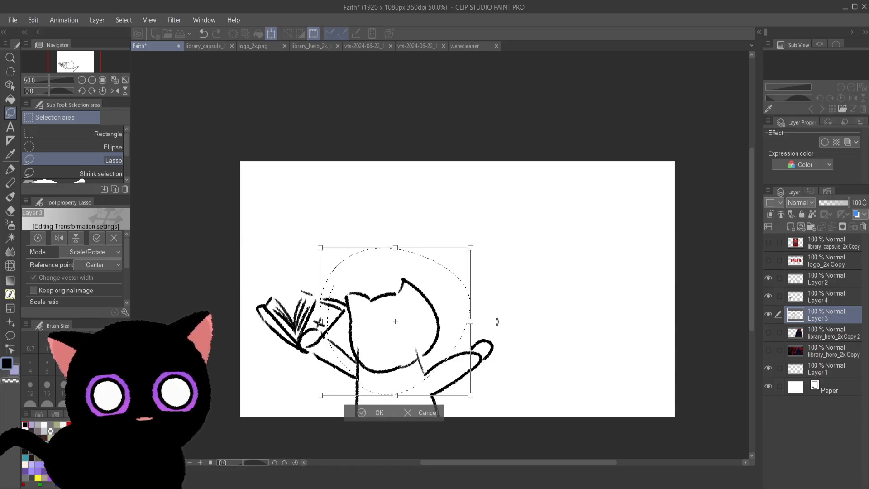
{"action": "left_click_drag", "start_coordinate": [444, 320], "coordinate": [444, 311]}
{"action": "left_click", "coordinate": [438, 417]}
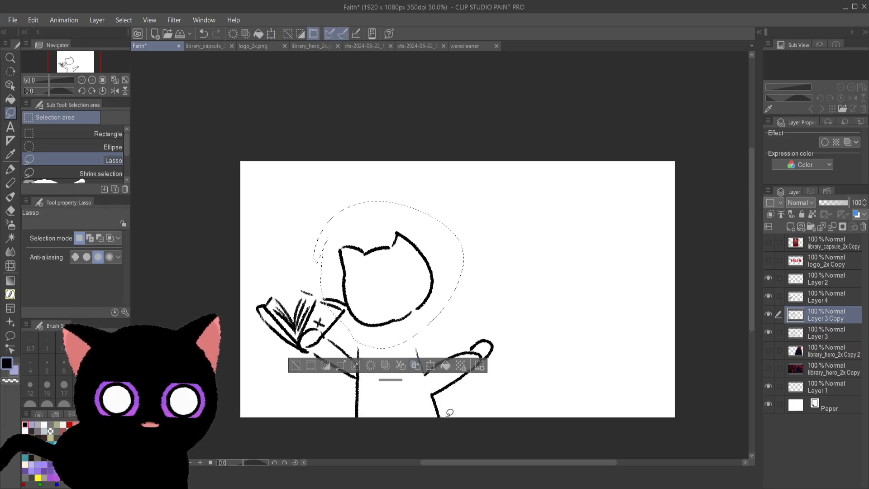
- Cut the selected head onto its own layer, lower it onto the cat's shoulders with a slight tilt, and clear the selection
{"action": "left_click", "coordinate": [400, 366]}
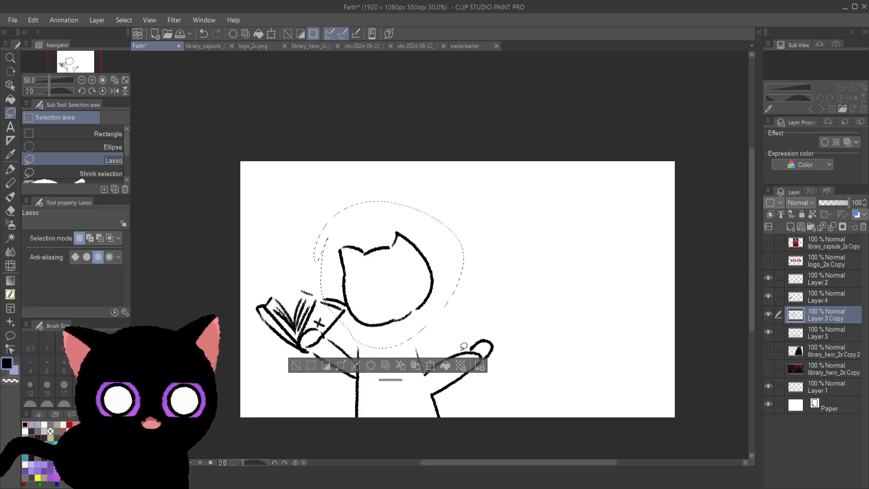
{"action": "left_click", "coordinate": [432, 364]}
{"action": "mouse_move", "coordinate": [397, 351]}
{"action": "left_mouse_down"}
{"action": "mouse_move", "coordinate": [399, 361]}
{"action": "mouse_move", "coordinate": [399, 352]}
{"action": "left_mouse_up"}
{"action": "mouse_move", "coordinate": [487, 322]}
{"action": "left_mouse_down"}
{"action": "mouse_move", "coordinate": [488, 331]}
{"action": "mouse_move", "coordinate": [487, 321]}
{"action": "left_mouse_up"}
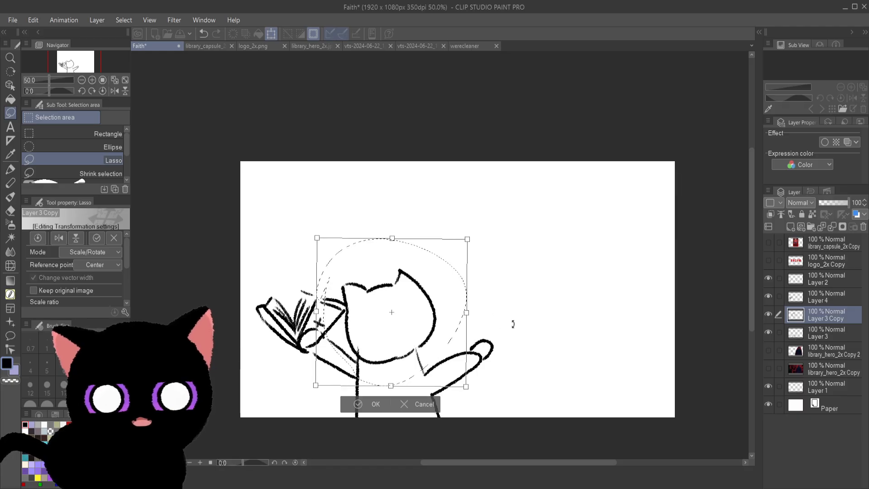
{"action": "left_click", "coordinate": [368, 404]}
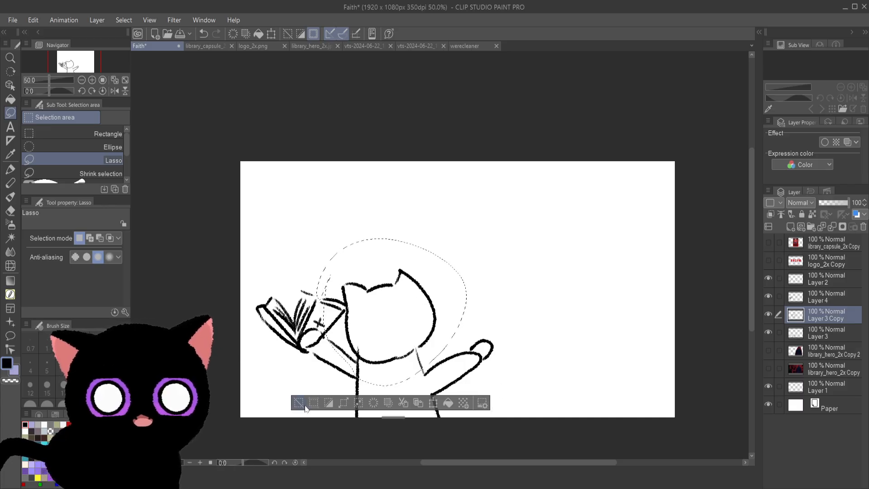
{"action": "left_click", "coordinate": [283, 393]}
- Check what Layer 4 and Layer 2 contain by hiding and showing them, and move Layer 2 directly below Layer 4
{"action": "left_click", "coordinate": [769, 295]}
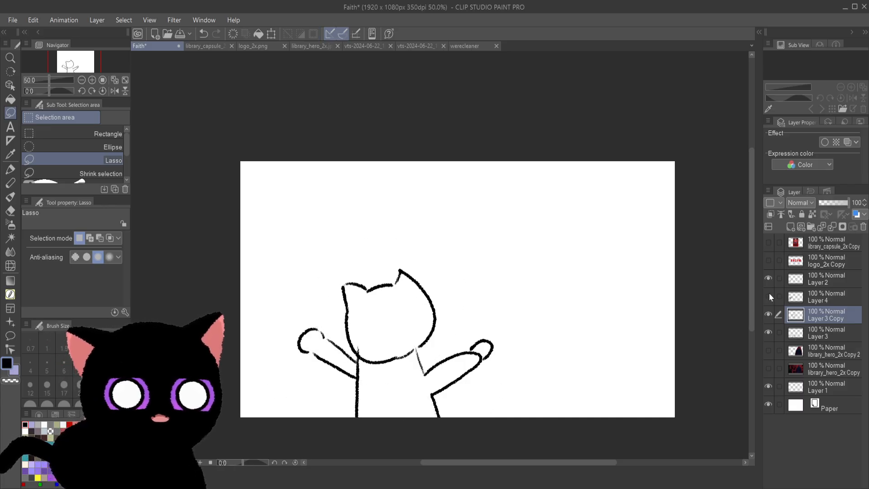
{"action": "left_click", "coordinate": [769, 295]}
{"action": "left_click", "coordinate": [770, 294]}
{"action": "left_click", "coordinate": [770, 295]}
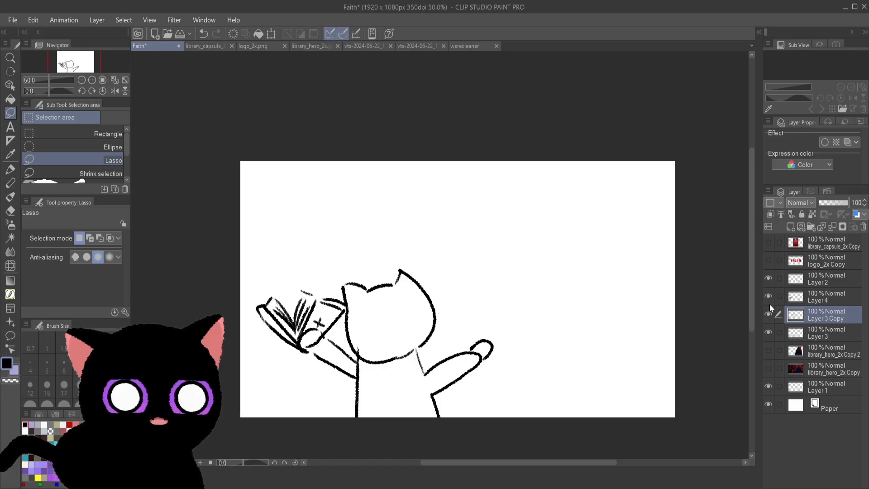
{"action": "left_click", "coordinate": [770, 279]}
{"action": "left_click", "coordinate": [772, 279]}
{"action": "left_click", "coordinate": [772, 279]}
{"action": "left_click", "coordinate": [772, 278]}
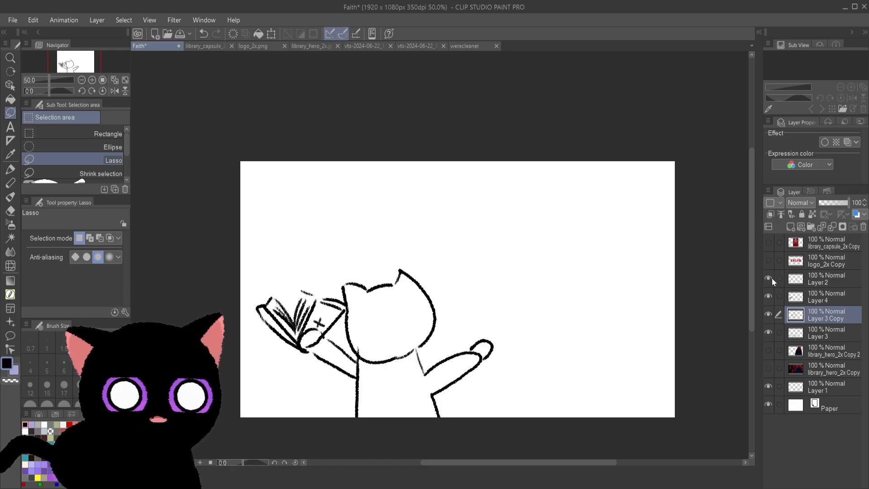
{"action": "left_click_drag", "start_coordinate": [815, 278], "coordinate": [812, 311]}
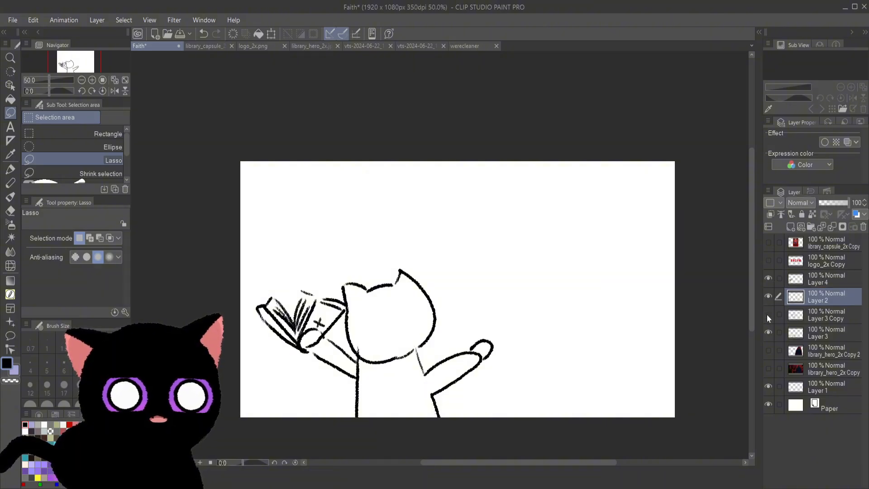
- Check the contents of Layer 3 Copy and Layer 3, move Layer 3 directly beneath Layer 2, and merge those two layers
{"action": "left_click", "coordinate": [768, 314]}
{"action": "left_click", "coordinate": [767, 314]}
{"action": "left_click", "coordinate": [769, 313]}
{"action": "left_click", "coordinate": [768, 313]}
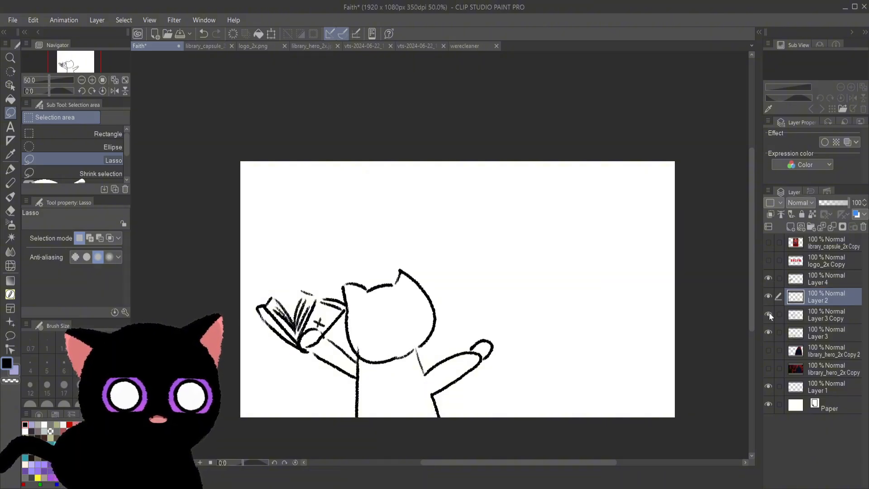
{"action": "left_click", "coordinate": [770, 331]}
{"action": "left_click", "coordinate": [769, 330]}
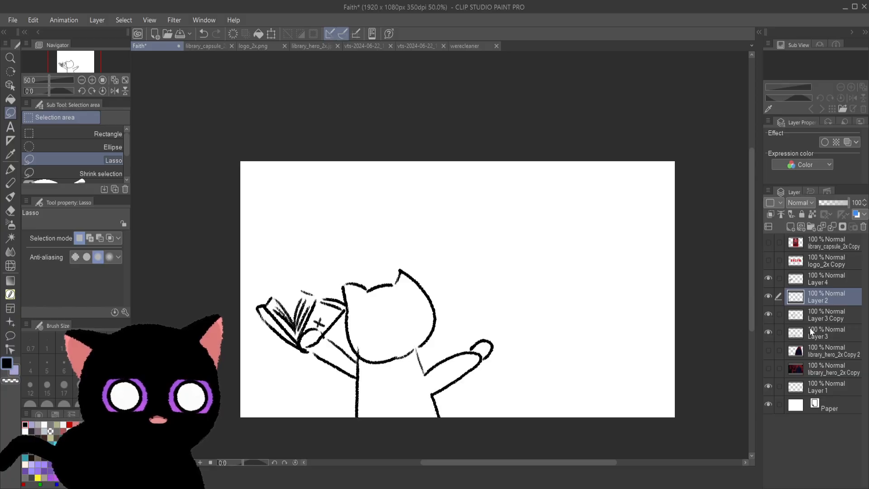
{"action": "left_click_drag", "start_coordinate": [811, 333], "coordinate": [792, 309]}
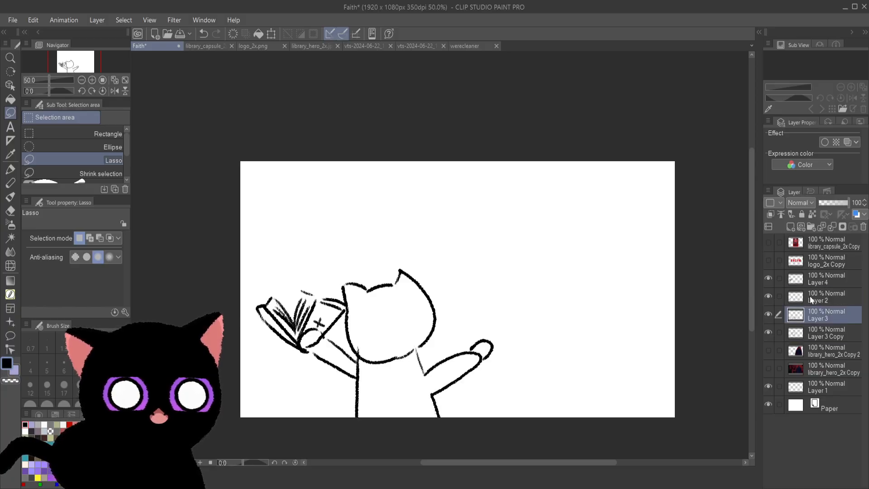
{"action": "left_click", "coordinate": [809, 297], "text": "ctrl"}
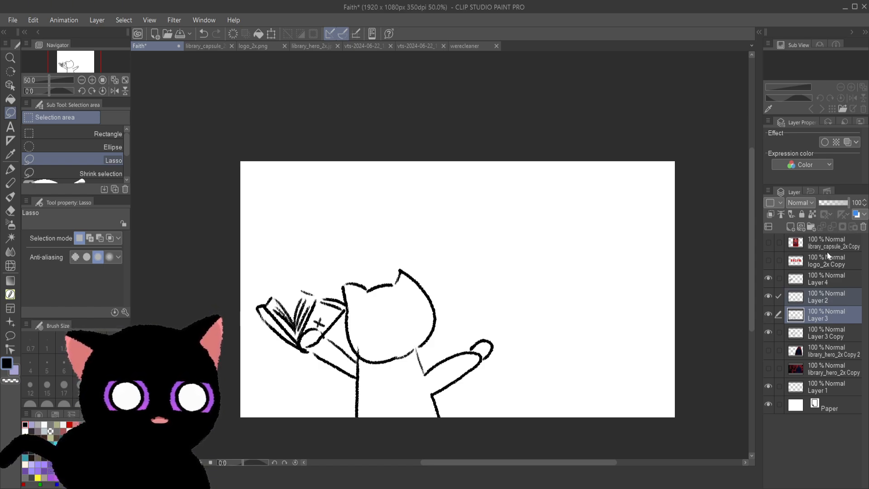
{"action": "key", "text": "shift+alt+e"}
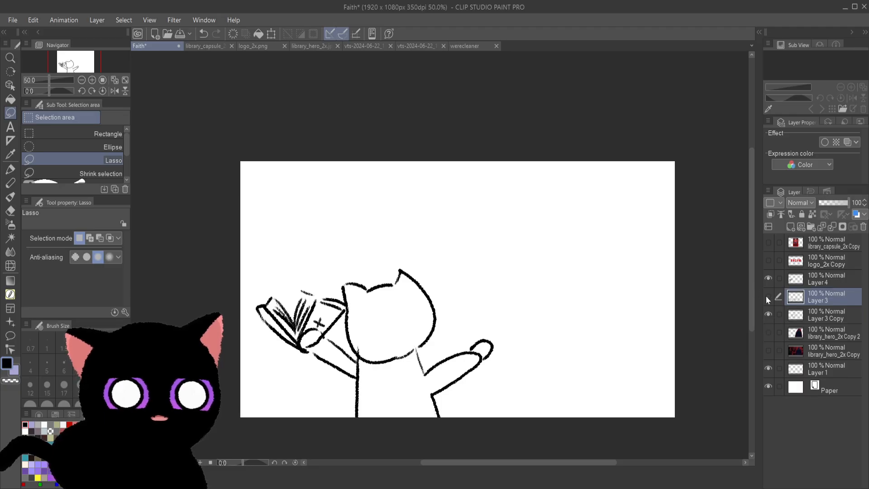
- Move the head's Layer 3 Copy above the merged Layer 3, directly below Layer 4, checking the layers' contents
{"action": "left_click", "coordinate": [767, 297]}
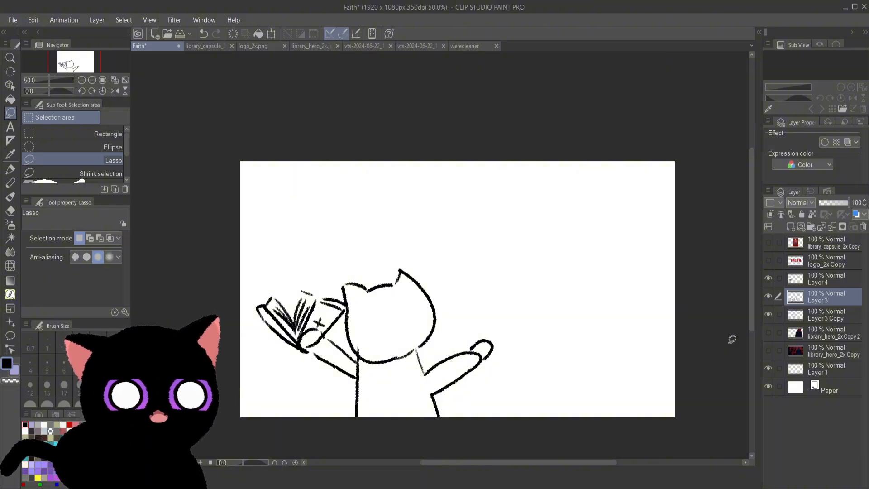
{"action": "left_click", "coordinate": [768, 297]}
{"action": "left_click", "coordinate": [767, 296]}
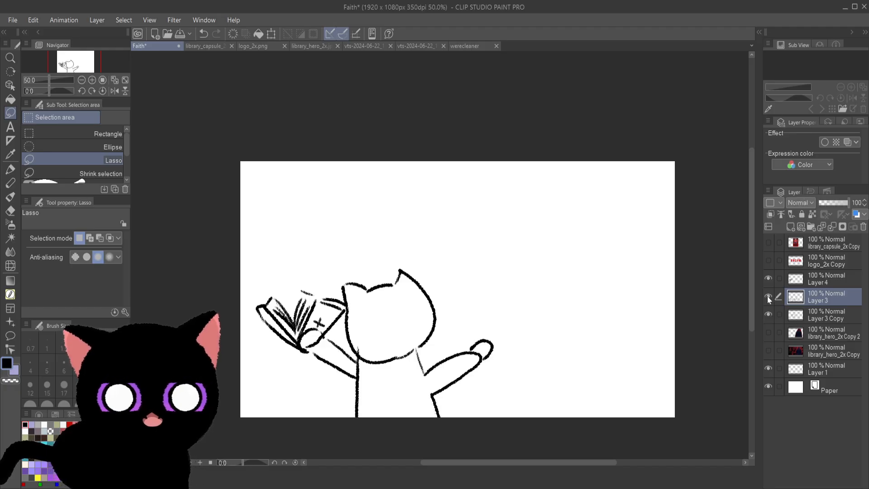
{"action": "left_click", "coordinate": [767, 314]}
{"action": "left_click", "coordinate": [767, 314]}
{"action": "left_click_drag", "start_coordinate": [834, 325], "coordinate": [832, 280]}
{"action": "left_click", "coordinate": [768, 278]}
{"action": "left_click", "coordinate": [767, 278]}
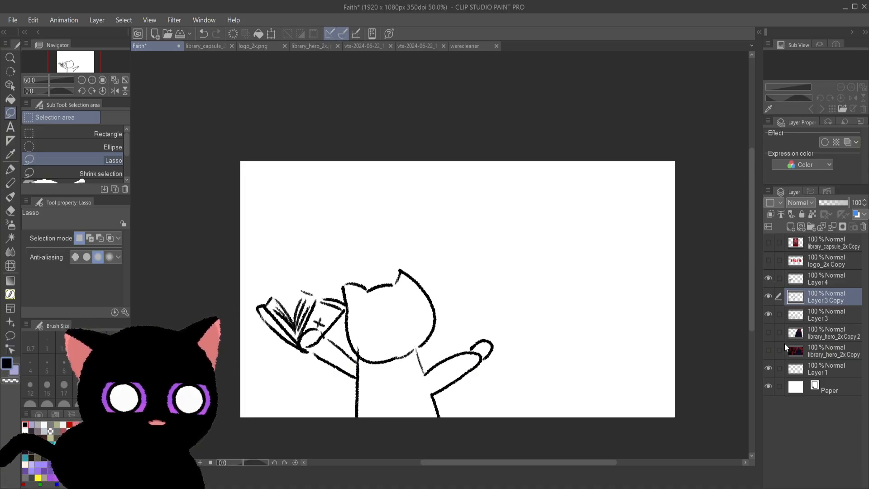
- Compare the sketch with the library_hero_2x Copy 2 priest reference shown and hidden, leaving the reference hidden
{"action": "left_click", "coordinate": [767, 335]}
{"action": "left_click", "coordinate": [767, 334]}
{"action": "left_click", "coordinate": [767, 335]}
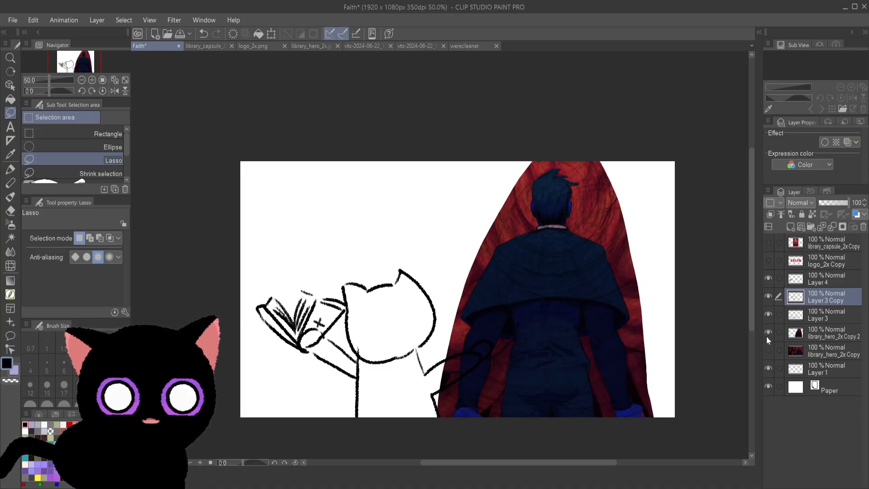
{"action": "left_click", "coordinate": [767, 334]}
{"action": "left_click", "coordinate": [767, 335]}
{"action": "left_click", "coordinate": [767, 335]}
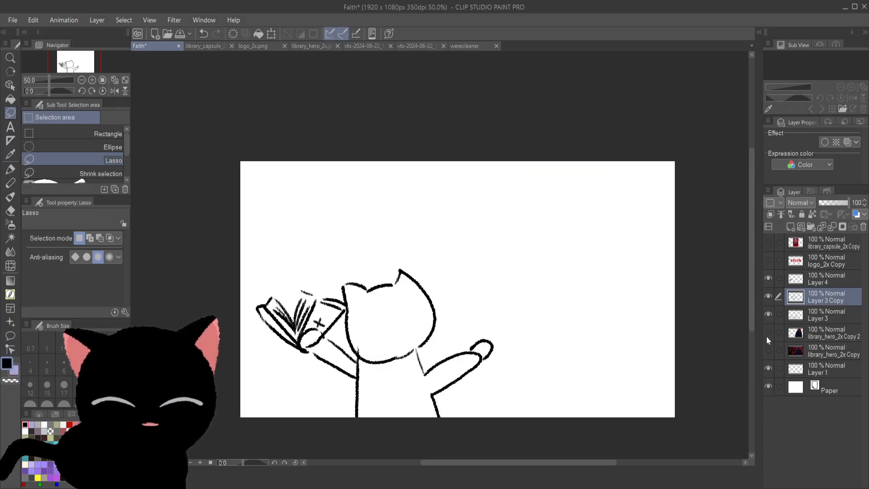
- Check the head and book layers by hiding and showing them, and make Layer 4 the active layer
{"action": "left_click", "coordinate": [768, 296]}
{"action": "left_click", "coordinate": [768, 296]}
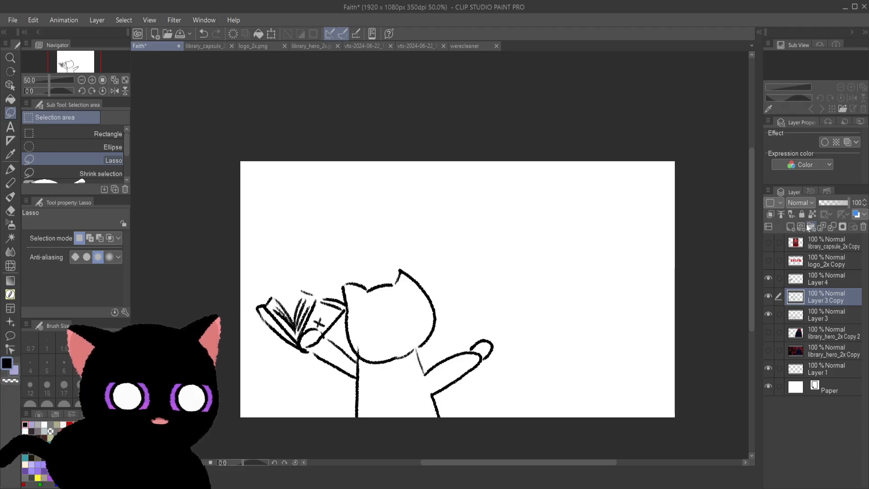
{"action": "left_click", "coordinate": [818, 284]}
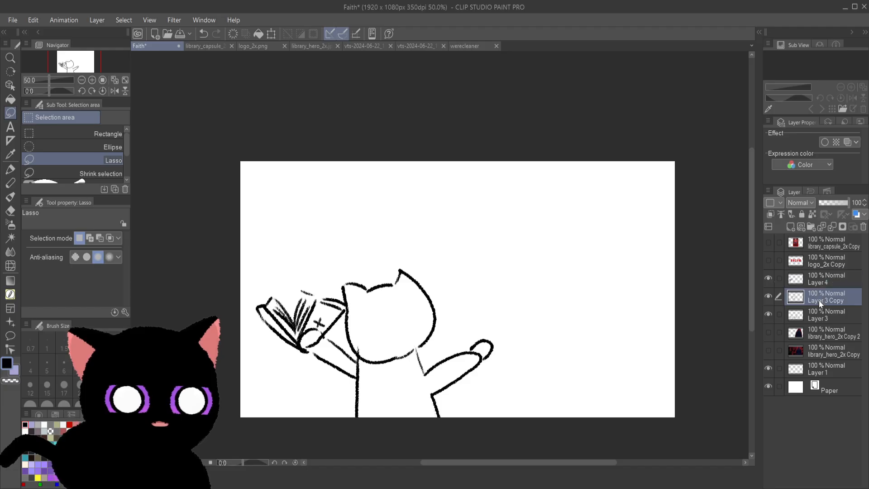
{"action": "left_click", "coordinate": [768, 278]}
{"action": "left_click", "coordinate": [768, 278]}
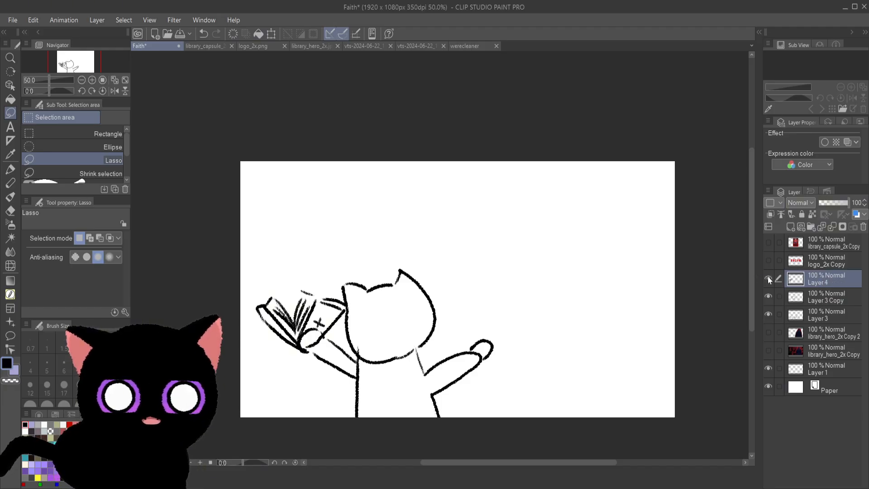
{"action": "left_click", "coordinate": [768, 279]}
{"action": "left_click", "coordinate": [768, 278]}
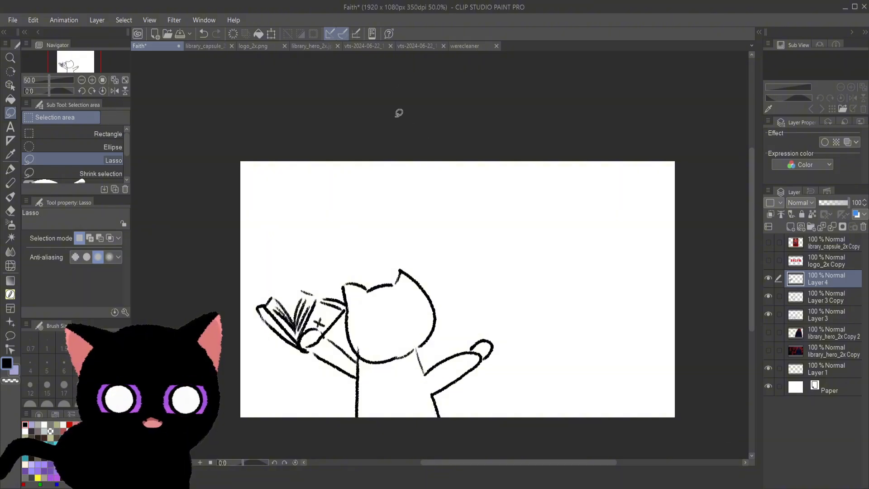
- Sample the pink inner-ear colour from the vts-2024-06-22_12h00_29.png cat image and return to the Faith canvas
{"action": "left_click", "coordinate": [374, 45]}
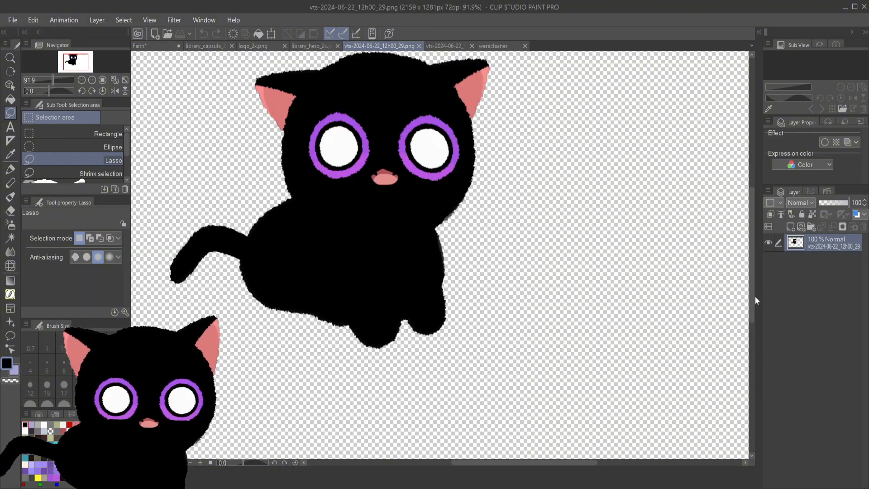
{"action": "scroll", "coordinate": [750, 306], "scroll_direction": "up", "scroll_amount": 3}
{"action": "left_click", "coordinate": [278, 180], "text": "alt"}
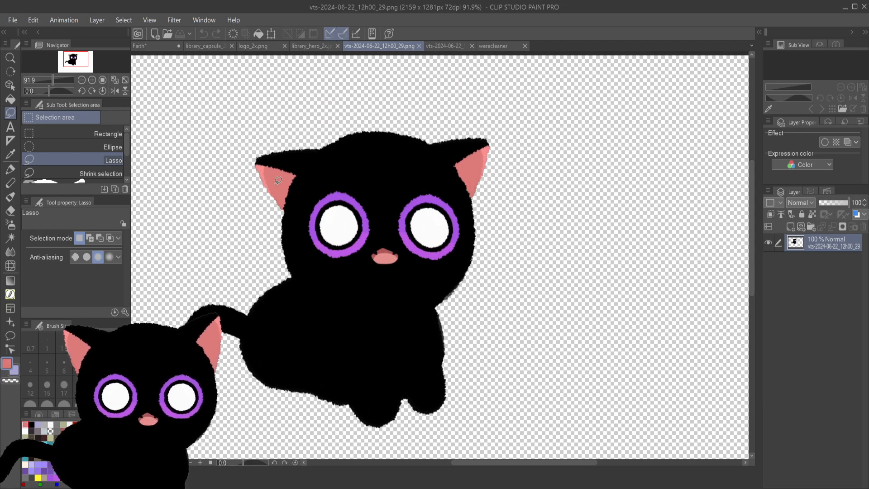
{"action": "left_click", "coordinate": [152, 45]}
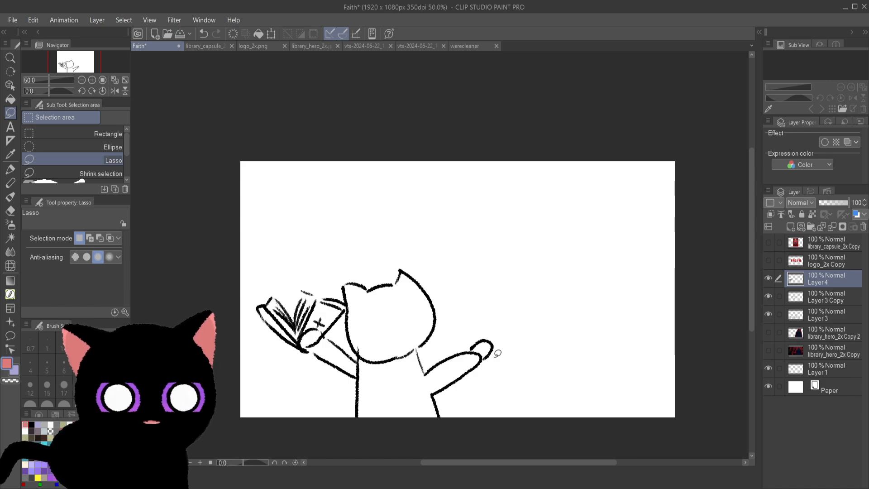
- Add a new vector layer above Layer 4 and colour both of the cat's inner ears pink with the Crayon
{"action": "left_click", "coordinate": [800, 226]}
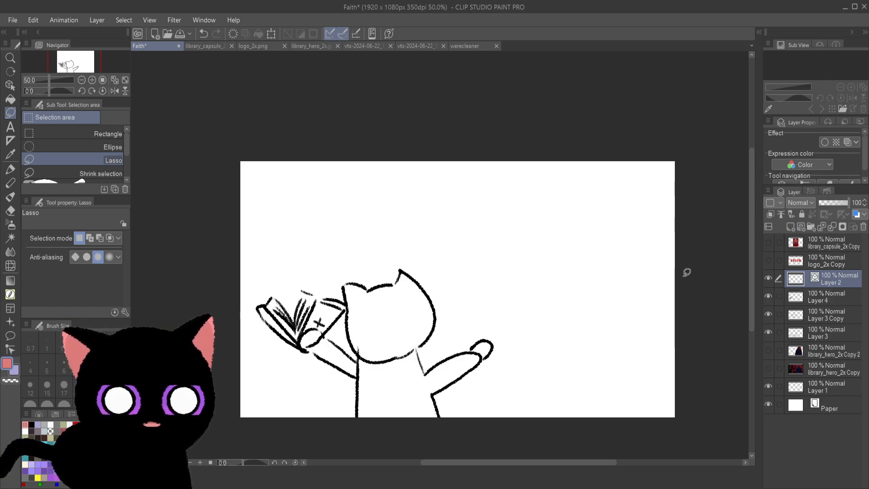
{"action": "key", "text": "p"}
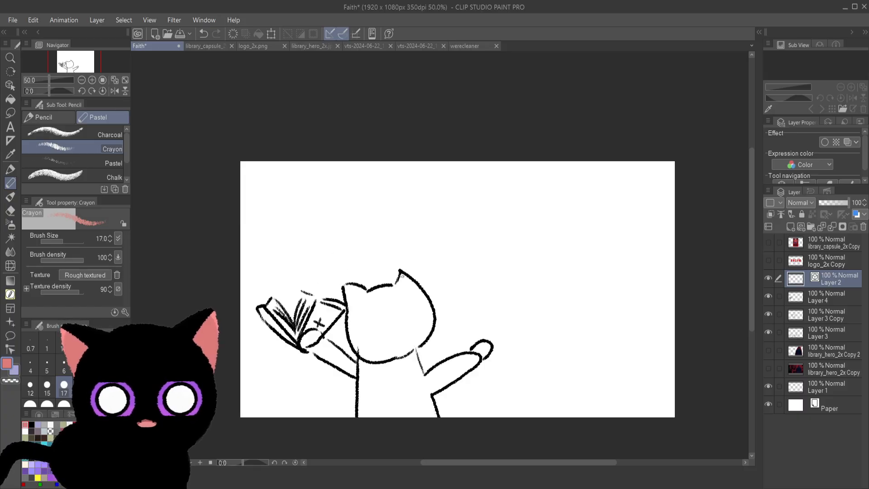
{"action": "left_click_drag", "start_coordinate": [401, 275], "coordinate": [407, 278]}
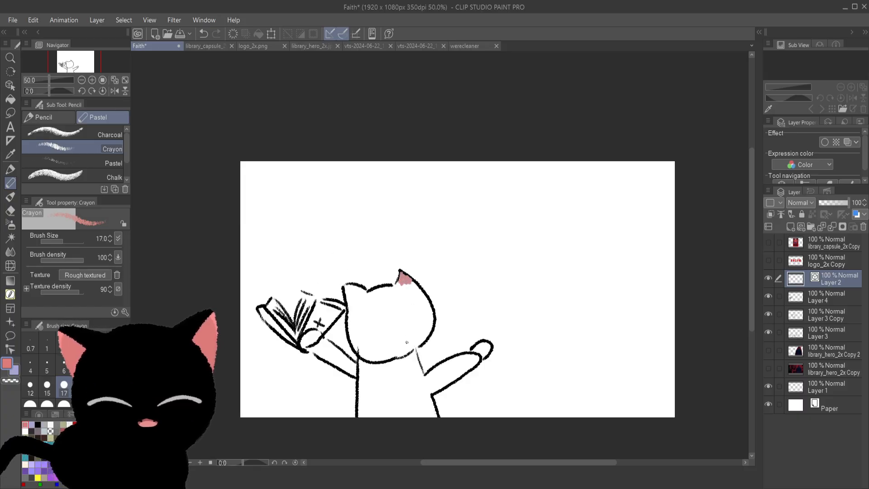
{"action": "key", "text": "ctrl+z"}
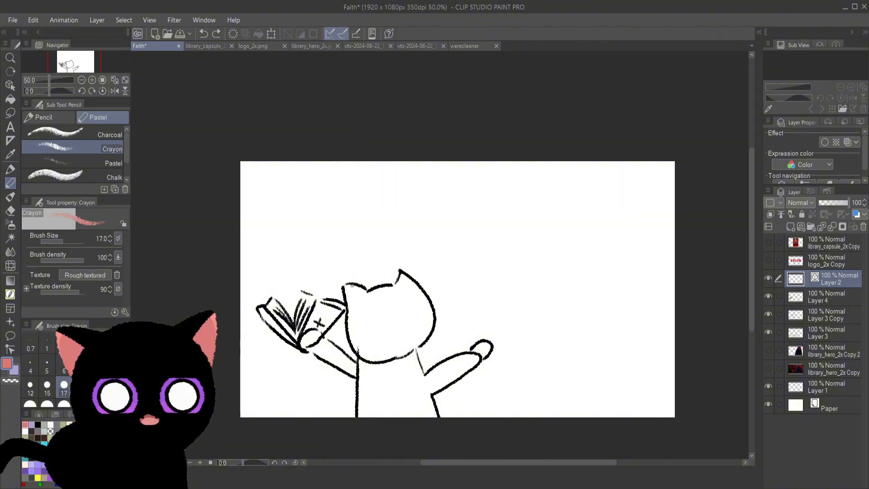
{"action": "mouse_move", "coordinate": [347, 288]}
{"action": "left_mouse_down"}
{"action": "mouse_move", "coordinate": [349, 303]}
{"action": "mouse_move", "coordinate": [347, 292]}
{"action": "mouse_move", "coordinate": [348, 301]}
{"action": "mouse_move", "coordinate": [355, 296]}
{"action": "left_mouse_up"}
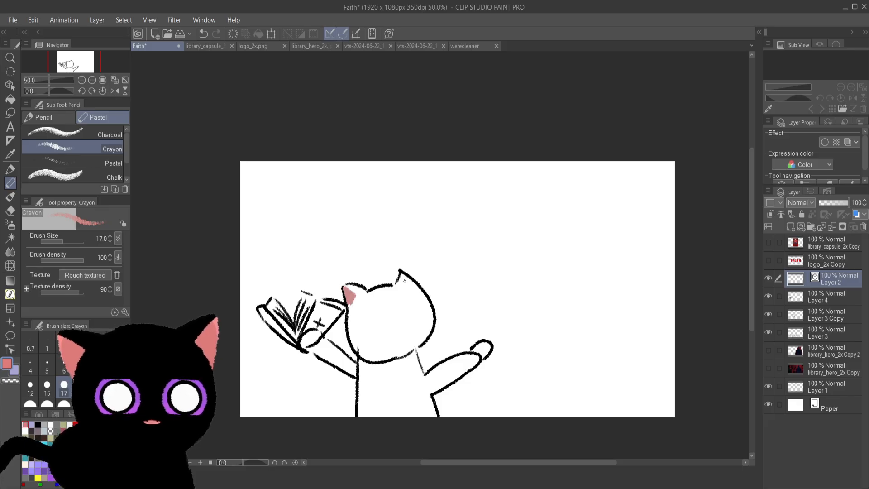
{"action": "left_click_drag", "start_coordinate": [399, 275], "coordinate": [401, 280]}
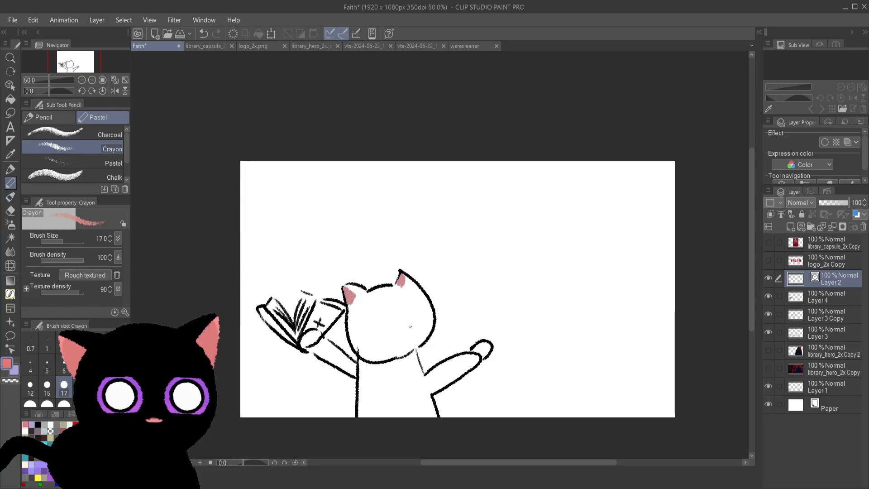
- Try recolouring the pink inner area of the cat's right ear with the Crayon, undoing unsatisfactory strokes
{"action": "key", "text": "ctrl+z"}
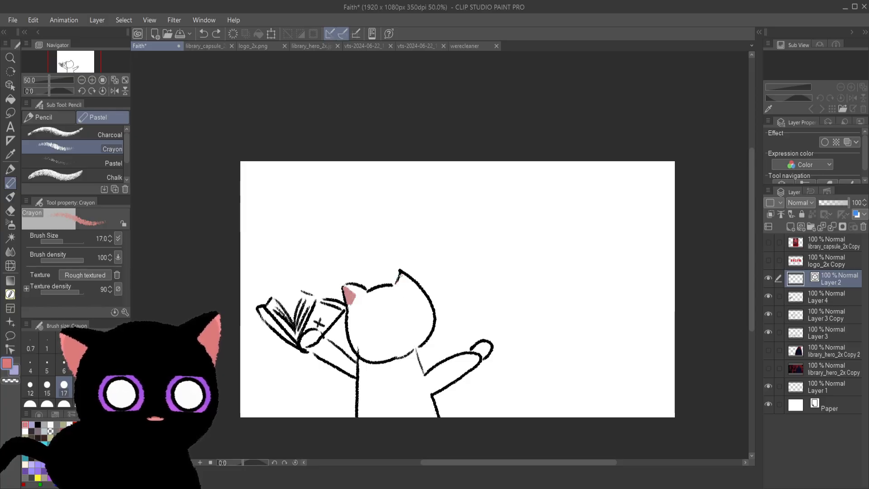
{"action": "left_click_drag", "start_coordinate": [405, 278], "coordinate": [410, 284]}
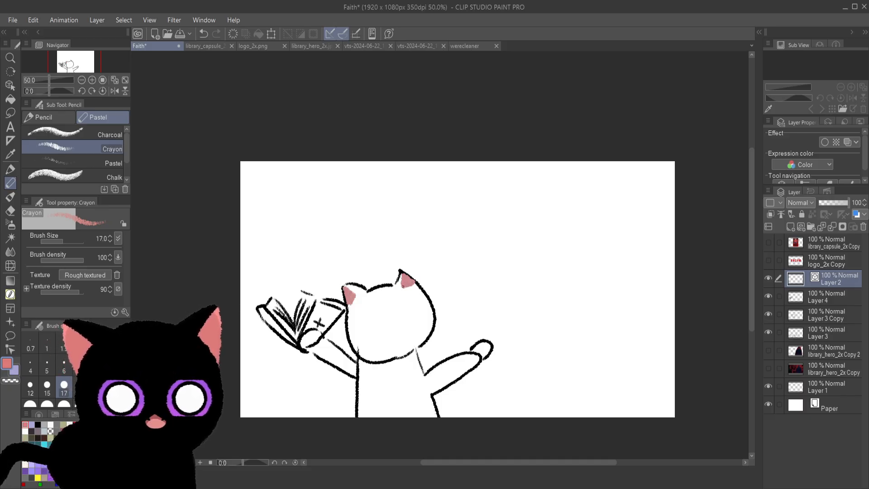
{"action": "key", "text": "ctrl+z"}
{"action": "key", "text": "ctrl+z"}
{"action": "key", "text": "ctrl+z"}
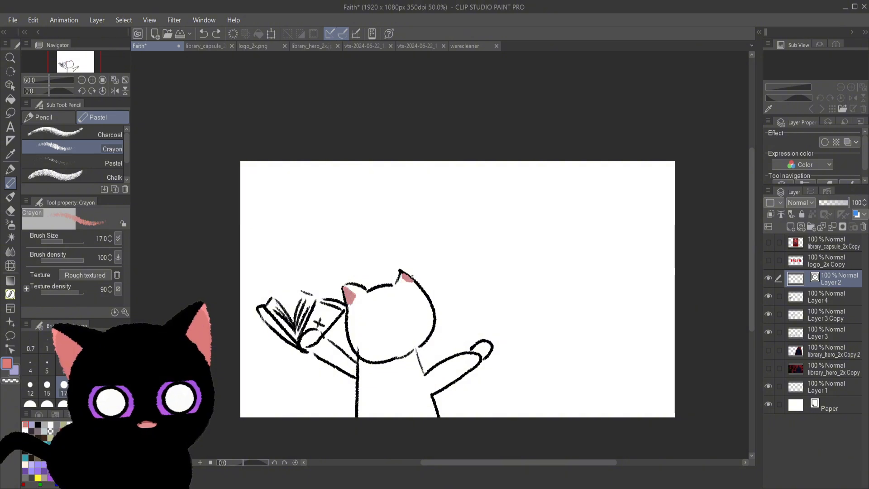
{"action": "left_click_drag", "start_coordinate": [404, 277], "coordinate": [408, 282]}
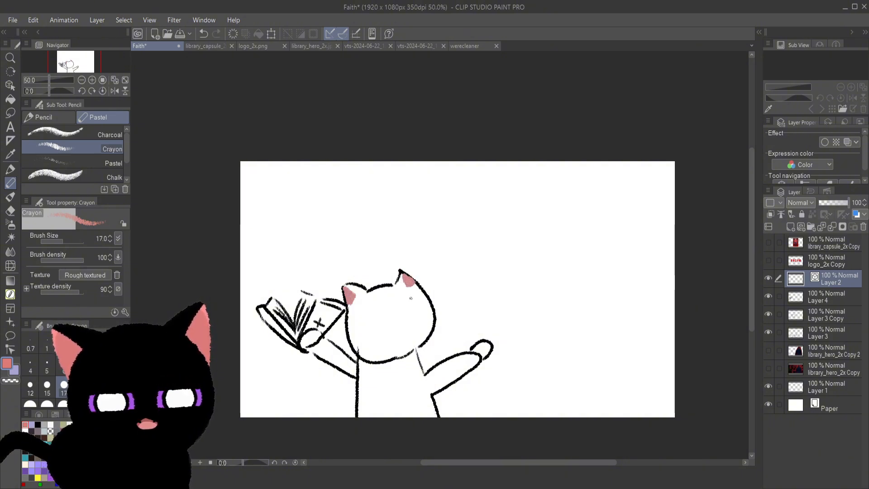
{"action": "key", "text": "ctrl+z"}
{"action": "mouse_move", "coordinate": [406, 287]}
{"action": "left_mouse_down"}
{"action": "mouse_move", "coordinate": [416, 289]}
{"action": "mouse_move", "coordinate": [400, 281]}
{"action": "mouse_move", "coordinate": [414, 287]}
{"action": "left_mouse_up"}
{"action": "key", "text": "ctrl+z"}
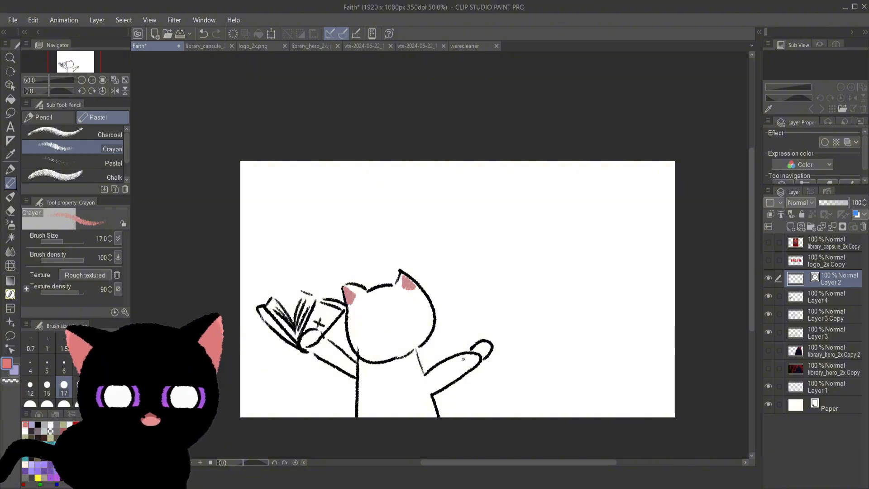
- Undo the pink colouring of both of the cat's inner ears
{"action": "key", "text": "ctrl+z"}
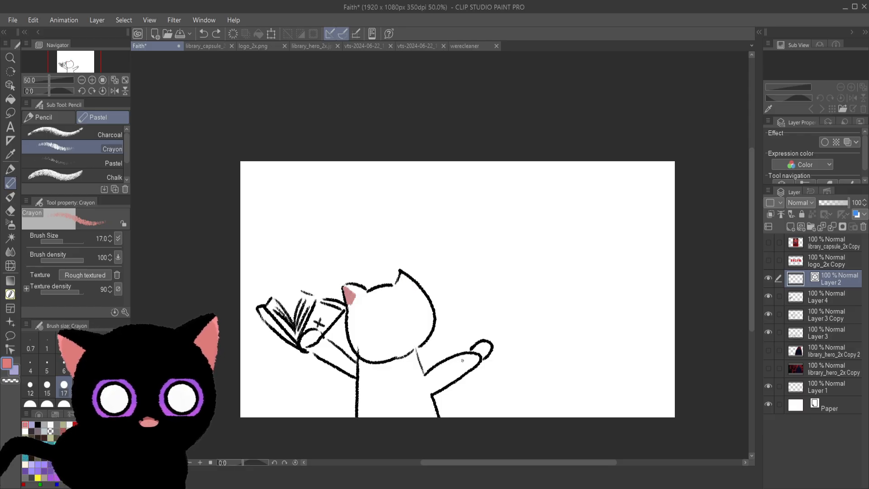
{"action": "key", "text": "ctrl+z"}
{"action": "key", "text": "ctrl+z"}
{"action": "key", "text": "ctrl+z"}
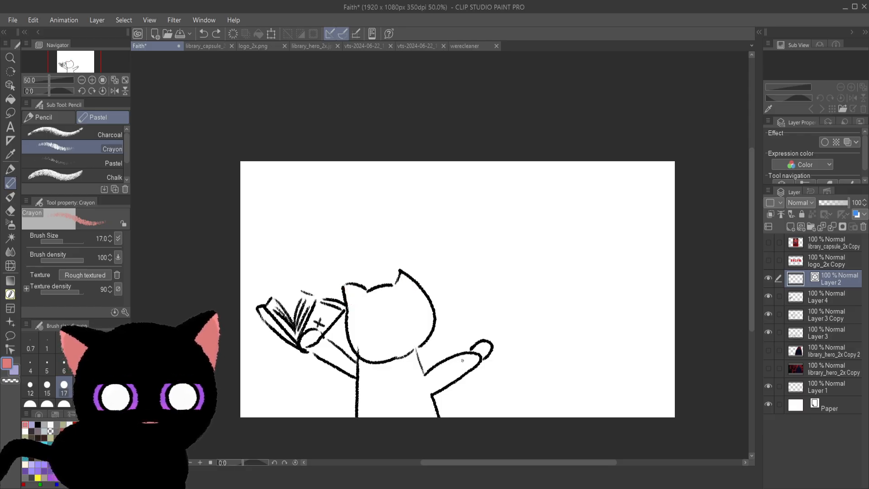
- Sample the purple eye-ring colour from the vts-2024-06-22_12h00_29.png cat image and return to the Faith canvas
{"action": "left_click", "coordinate": [312, 48]}
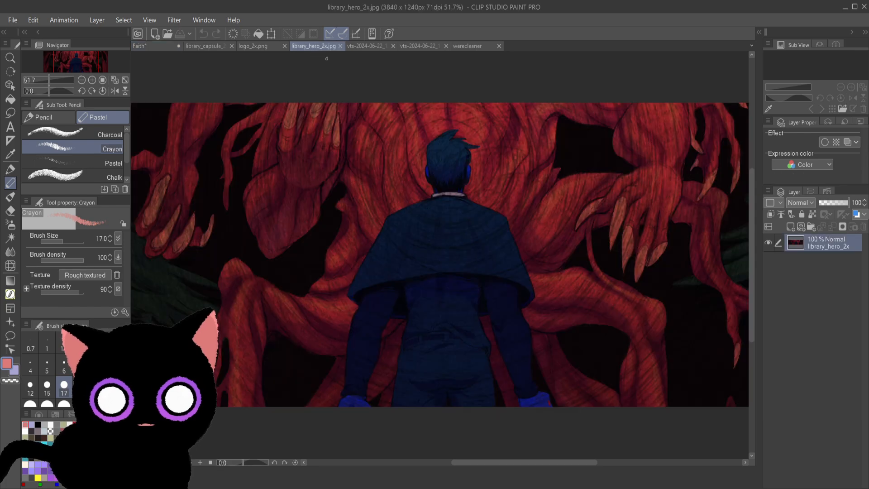
{"action": "left_click", "coordinate": [362, 46]}
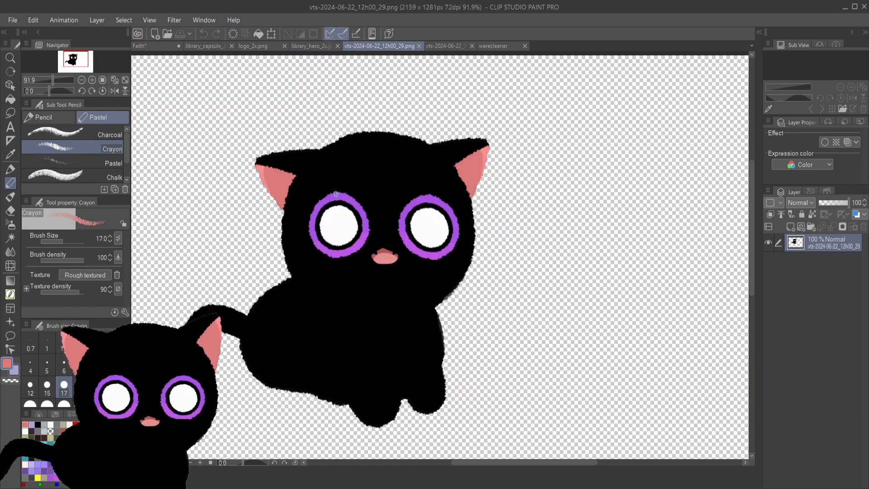
{"action": "left_click", "coordinate": [353, 190], "text": "alt"}
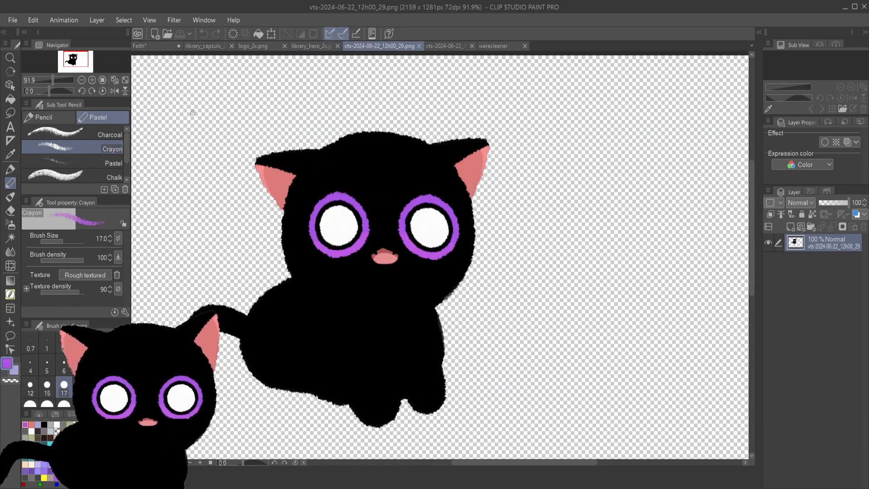
{"action": "left_click", "coordinate": [148, 46]}
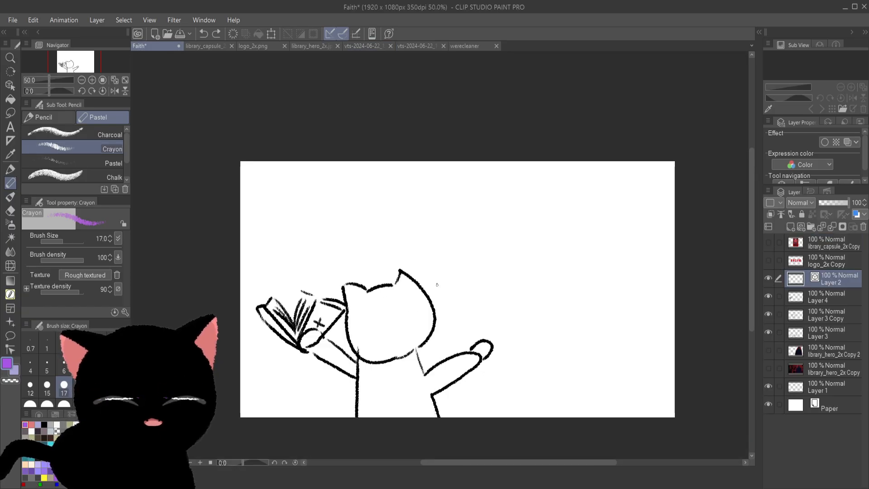
- Try a filled purple spot below the right ear and two small ones between the ears, and undo them
{"action": "left_click_drag", "start_coordinate": [421, 291], "coordinate": [411, 295]}
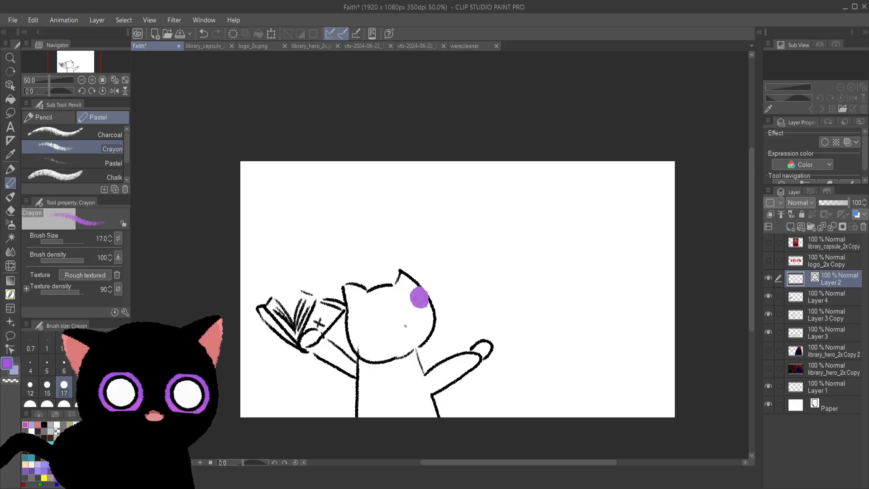
{"action": "left_click_drag", "start_coordinate": [370, 289], "coordinate": [392, 282]}
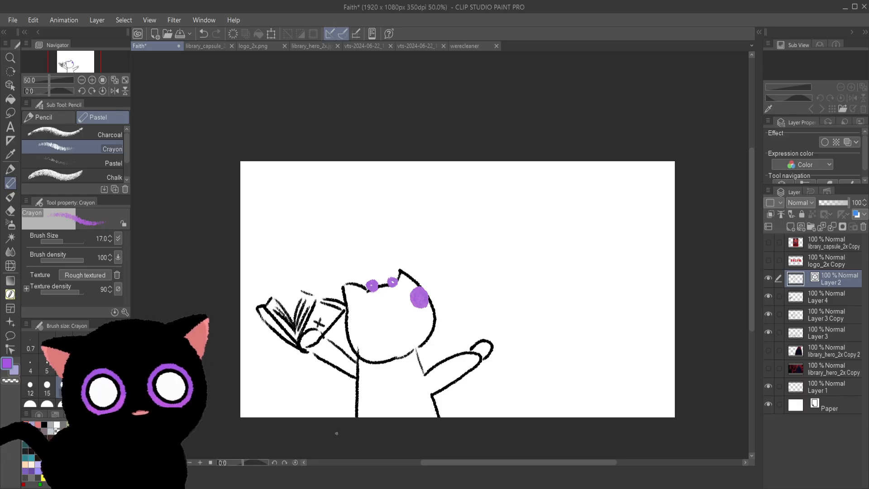
{"action": "key", "text": "ctrl+z"}
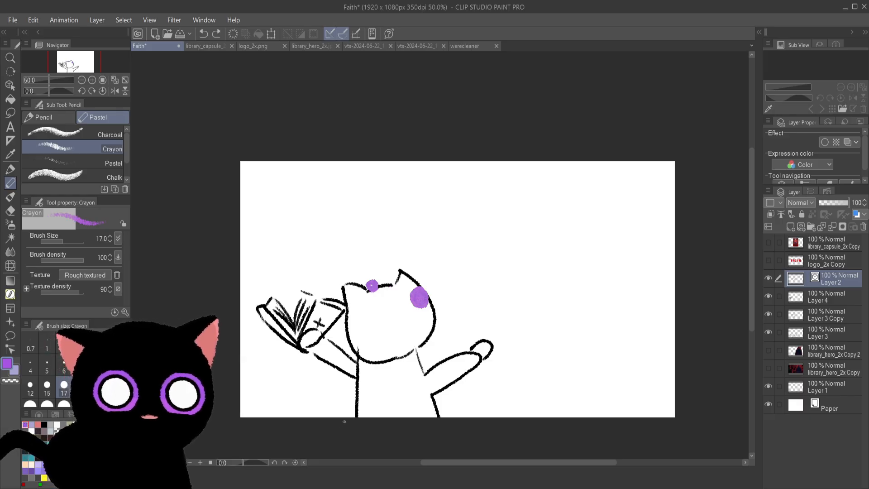
{"action": "key", "text": "ctrl+z"}
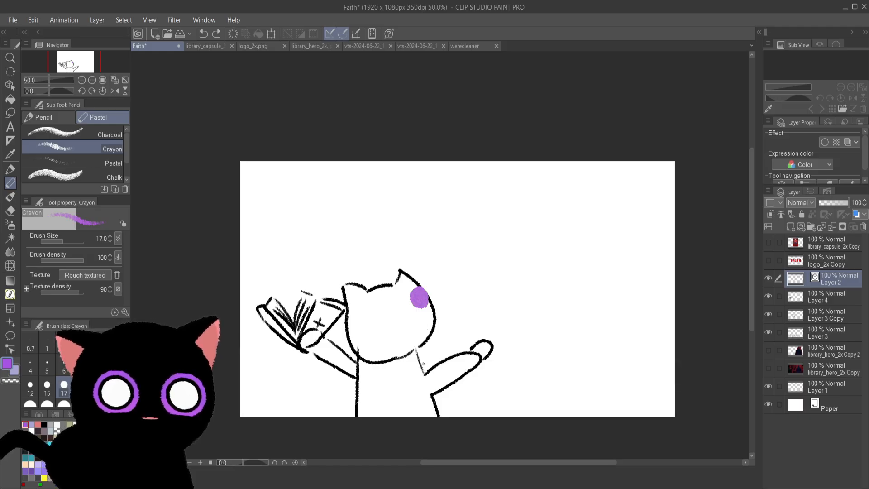
{"action": "key", "text": "ctrl+z"}
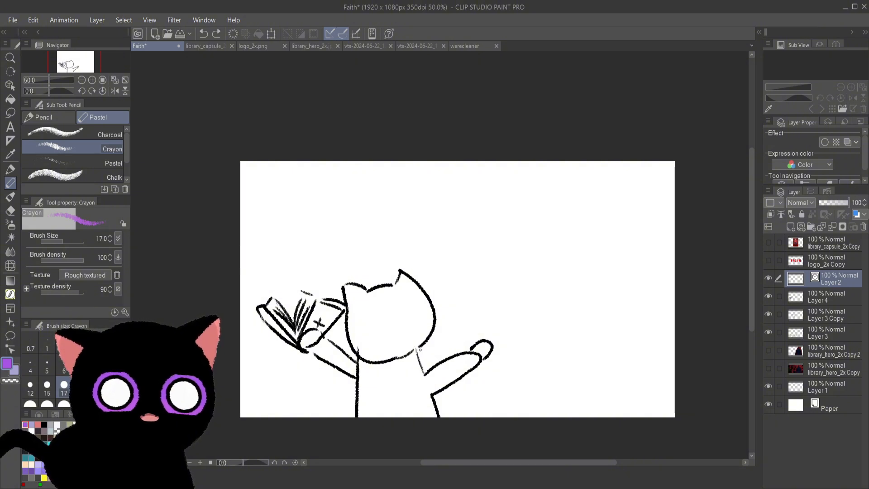
- Delete the empty vector layer above Layer 4 and add a new raster layer in its place
{"action": "left_click", "coordinate": [768, 278]}
{"action": "left_click", "coordinate": [768, 296]}
{"action": "left_click", "coordinate": [768, 296]}
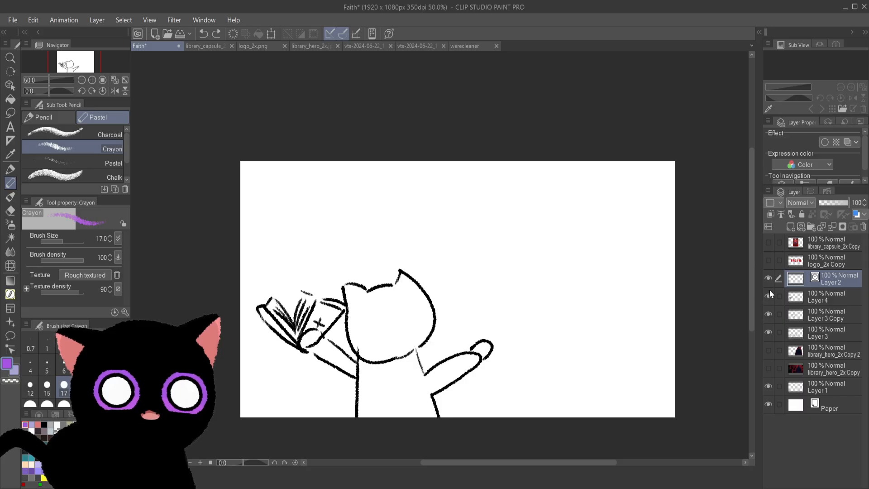
{"action": "left_click", "coordinate": [768, 315]}
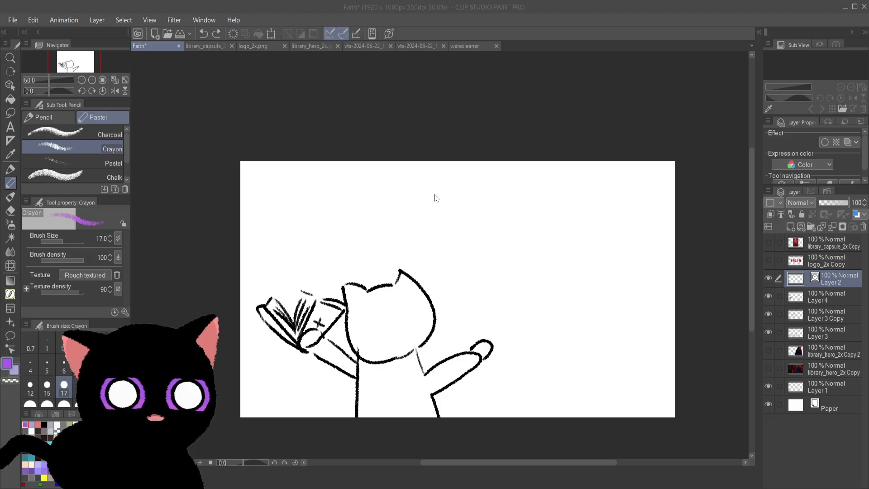
{"action": "key", "text": "Delete"}
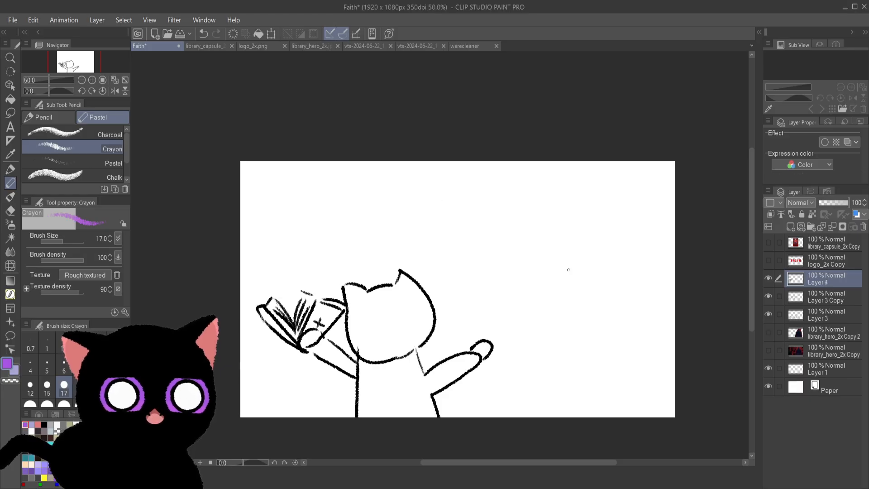
{"action": "left_click", "coordinate": [791, 226]}
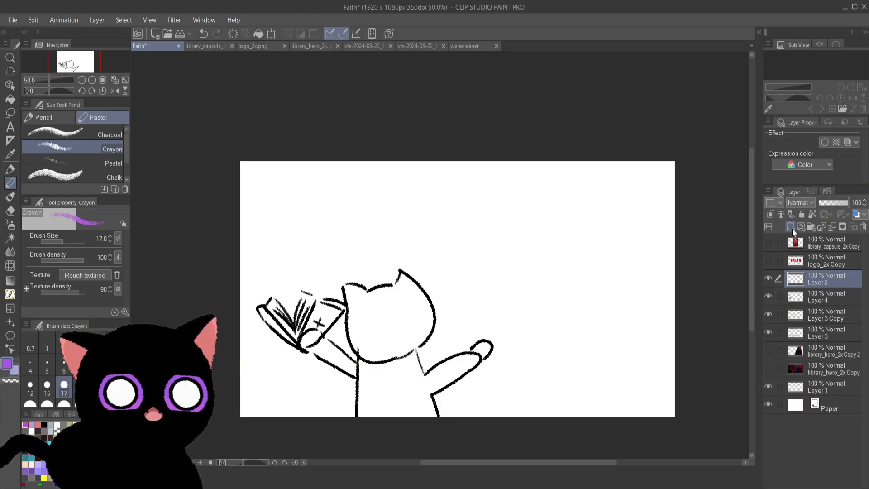
- Hide the old head on Layer 3 Copy and sketch a new ear and head outline on Layer 2 with black Crayon
{"action": "left_click", "coordinate": [767, 314]}
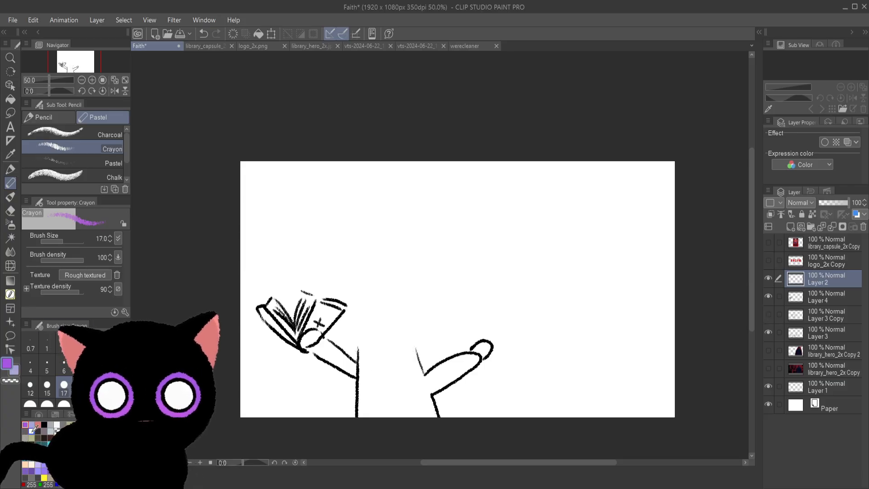
{"action": "left_click", "coordinate": [44, 424]}
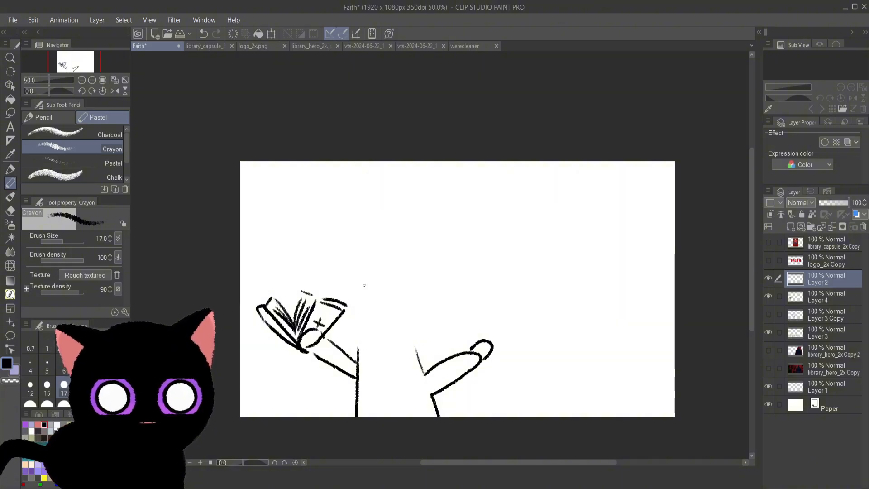
{"action": "mouse_move", "coordinate": [374, 256]}
{"action": "left_mouse_down"}
{"action": "mouse_move", "coordinate": [366, 285]}
{"action": "mouse_move", "coordinate": [394, 277]}
{"action": "mouse_move", "coordinate": [350, 258]}
{"action": "left_mouse_up"}
{"action": "mouse_move", "coordinate": [357, 264]}
{"action": "left_mouse_down"}
{"action": "mouse_move", "coordinate": [421, 300]}
{"action": "mouse_move", "coordinate": [417, 329]}
{"action": "left_mouse_up"}
{"action": "left_click_drag", "start_coordinate": [349, 290], "coordinate": [365, 341]}
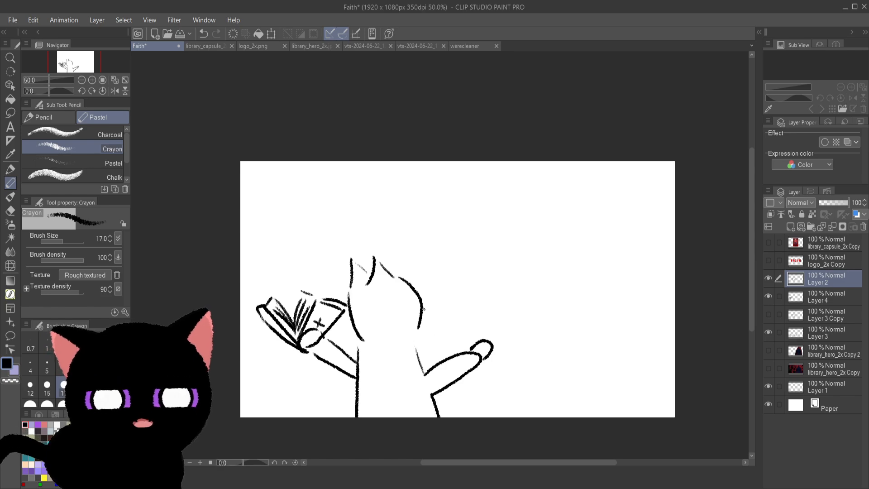
- Redraw the left side of the new head outline as a curve running down to the body
{"action": "key", "text": "ctrl+z"}
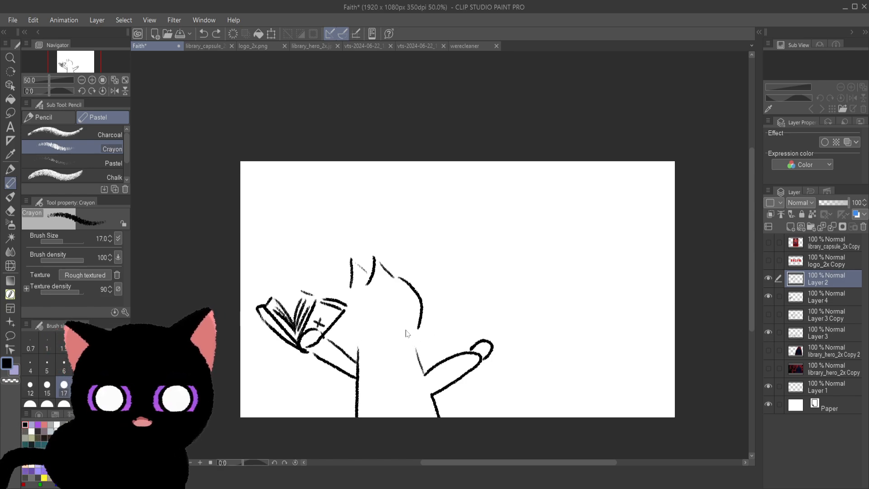
{"action": "left_click_drag", "start_coordinate": [353, 287], "coordinate": [355, 334]}
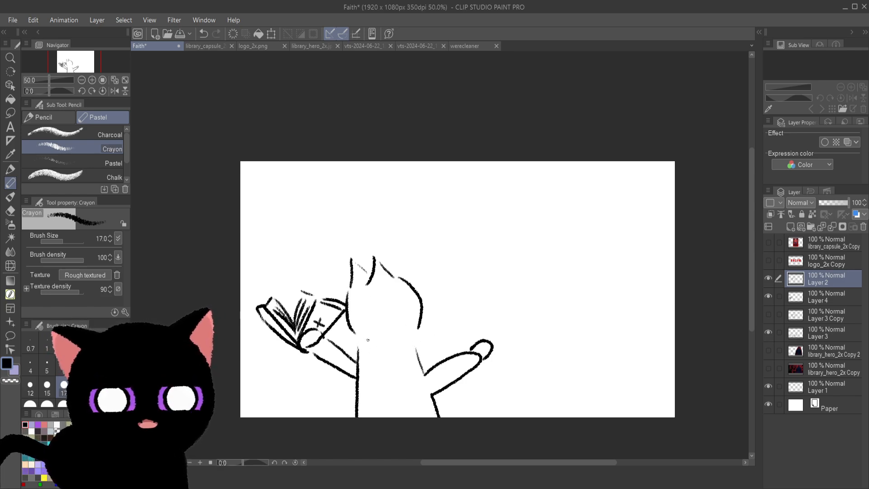
{"action": "key", "text": "ctrl+z"}
{"action": "mouse_move", "coordinate": [349, 294]}
{"action": "left_mouse_down"}
{"action": "mouse_move", "coordinate": [388, 350]}
{"action": "mouse_move", "coordinate": [357, 340]}
{"action": "left_mouse_up"}
{"action": "key", "text": "ctrl+z"}
{"action": "key", "text": "ctrl+z"}
{"action": "key", "text": "ctrl+z"}
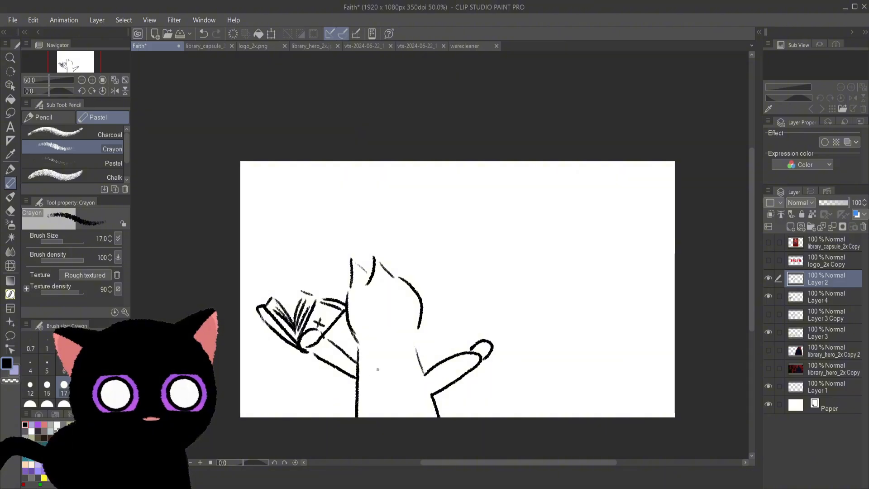
- Extend the right side of the new head down towards the neck and refine the left ear's inner lines
{"action": "left_click_drag", "start_coordinate": [418, 325], "coordinate": [411, 339]}
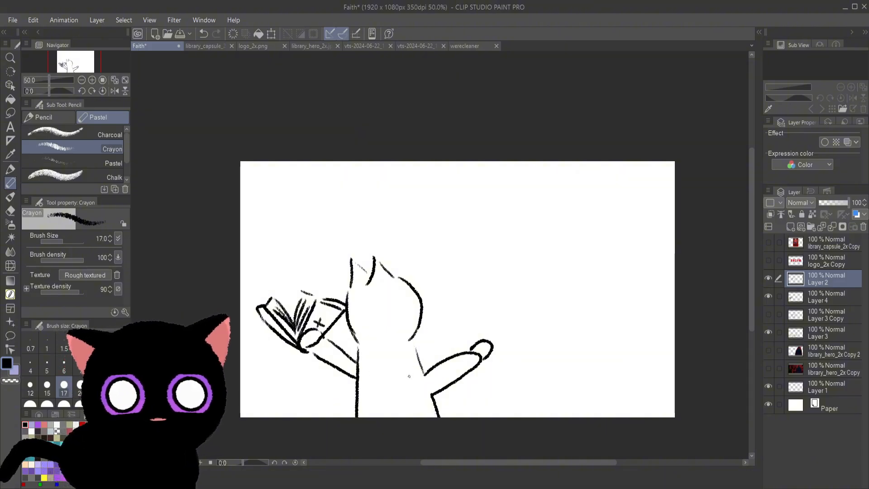
{"action": "mouse_move", "coordinate": [352, 258]}
{"action": "left_mouse_down"}
{"action": "mouse_move", "coordinate": [372, 272]}
{"action": "mouse_move", "coordinate": [371, 284]}
{"action": "mouse_move", "coordinate": [366, 273]}
{"action": "left_mouse_up"}
{"action": "key", "text": "ctrl+z"}
{"action": "key", "text": "ctrl+z"}
{"action": "key", "text": "ctrl+z"}
{"action": "key", "text": "ctrl+z"}
{"action": "key", "text": "ctrl+z"}
{"action": "key", "text": "ctrl+z"}
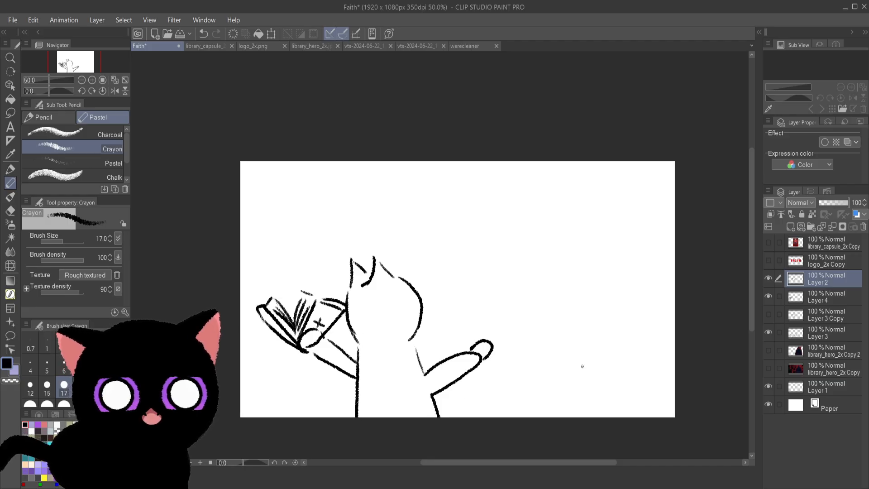
- Scale down the body and arms on Layer 3, move them up under the head and rotate them slightly counter-clockwise
{"action": "left_click", "coordinate": [768, 296]}
{"action": "left_click", "coordinate": [768, 296]}
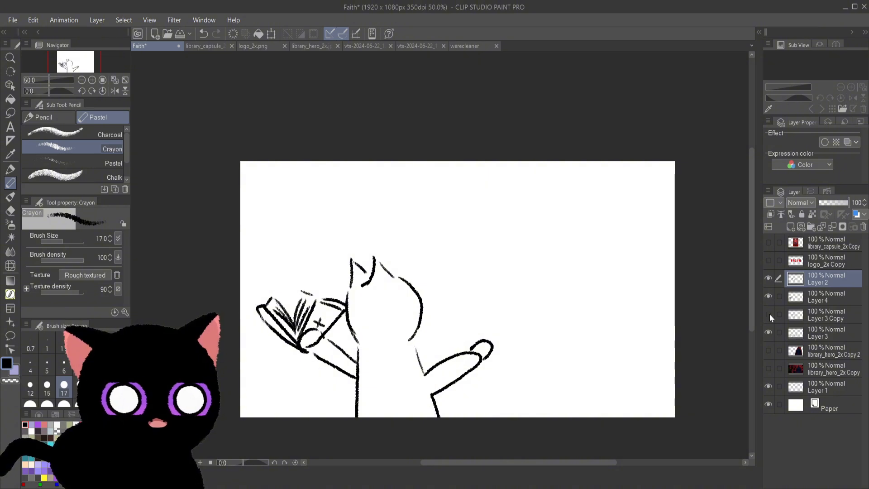
{"action": "left_click", "coordinate": [769, 314]}
{"action": "left_click", "coordinate": [769, 314]}
{"action": "left_click", "coordinate": [769, 332]}
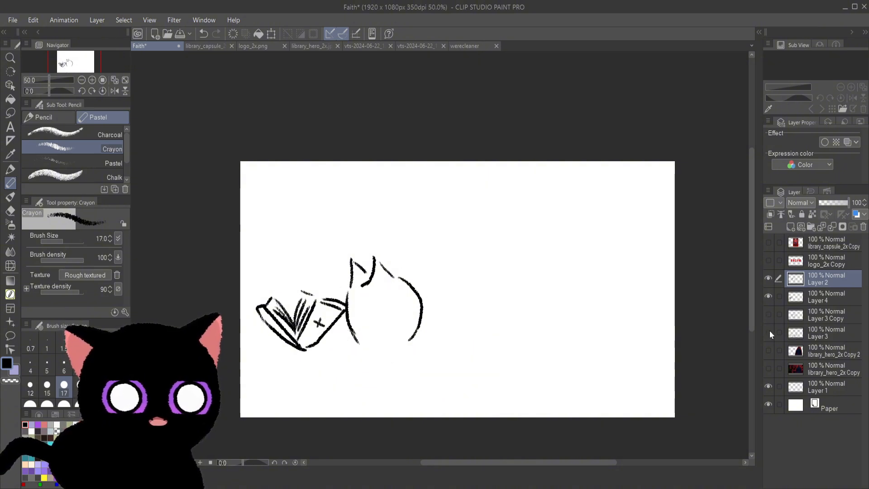
{"action": "left_click", "coordinate": [769, 331]}
{"action": "left_click", "coordinate": [813, 328]}
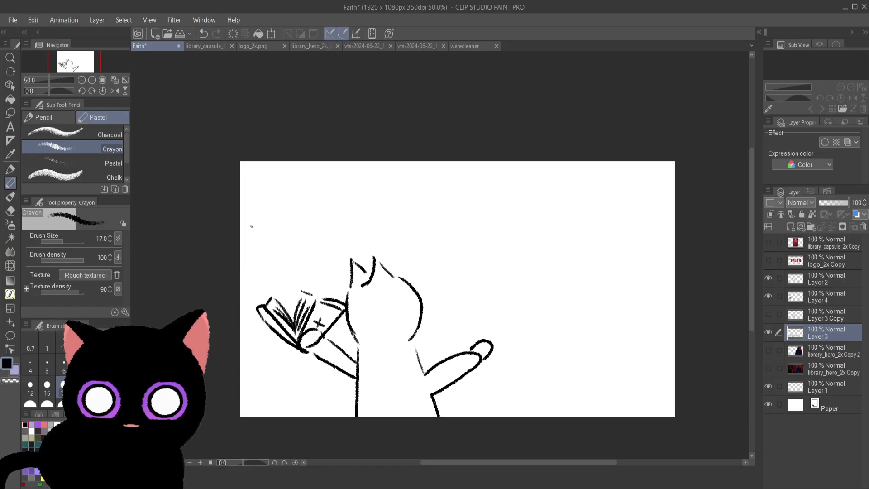
{"action": "key", "text": "ctrl+t"}
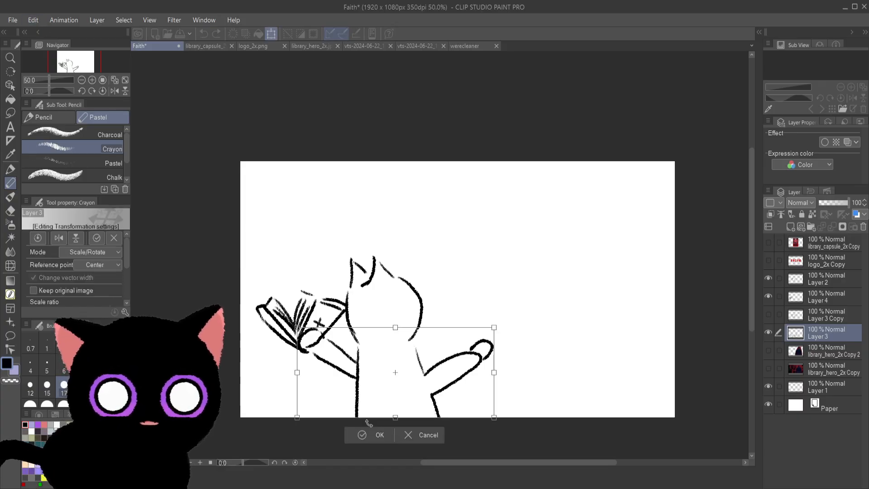
{"action": "left_click_drag", "start_coordinate": [499, 340], "coordinate": [451, 368]}
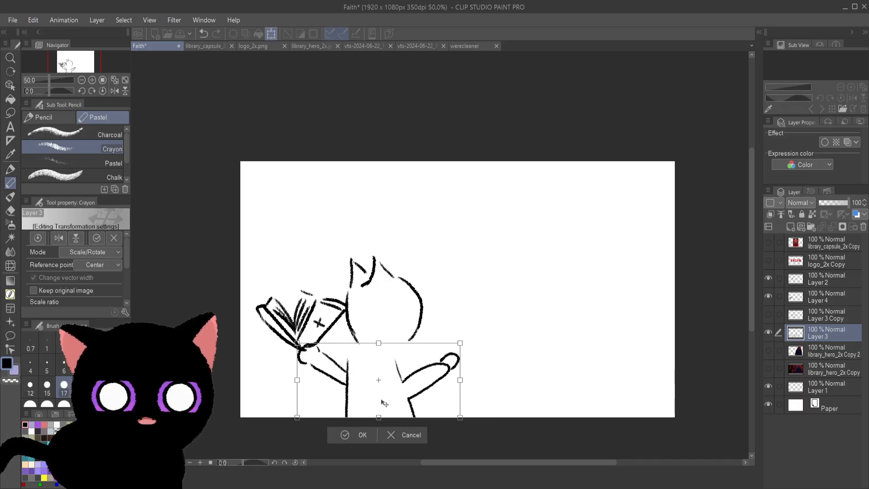
{"action": "left_click_drag", "start_coordinate": [385, 403], "coordinate": [412, 392]}
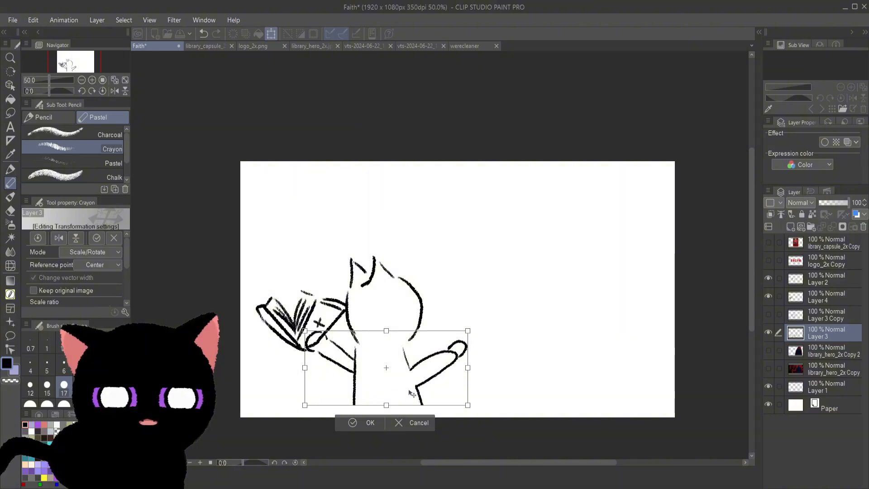
{"action": "left_click_drag", "start_coordinate": [481, 372], "coordinate": [448, 392]}
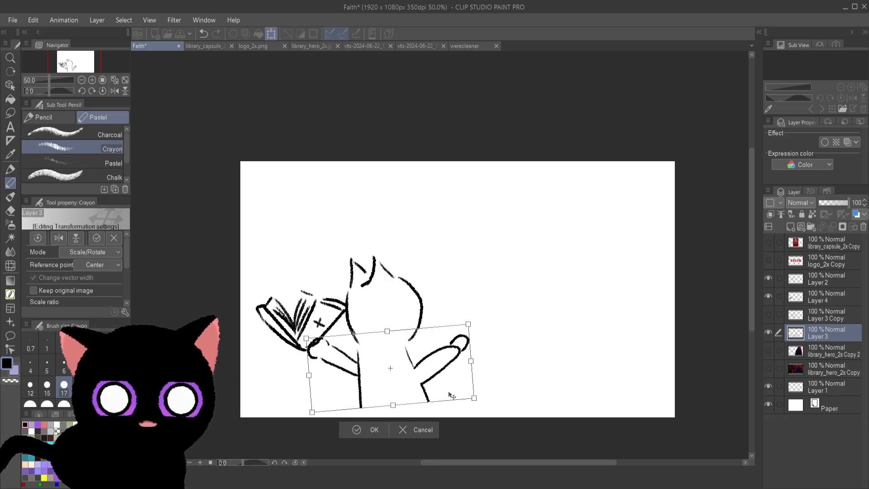
{"action": "left_click", "coordinate": [370, 431]}
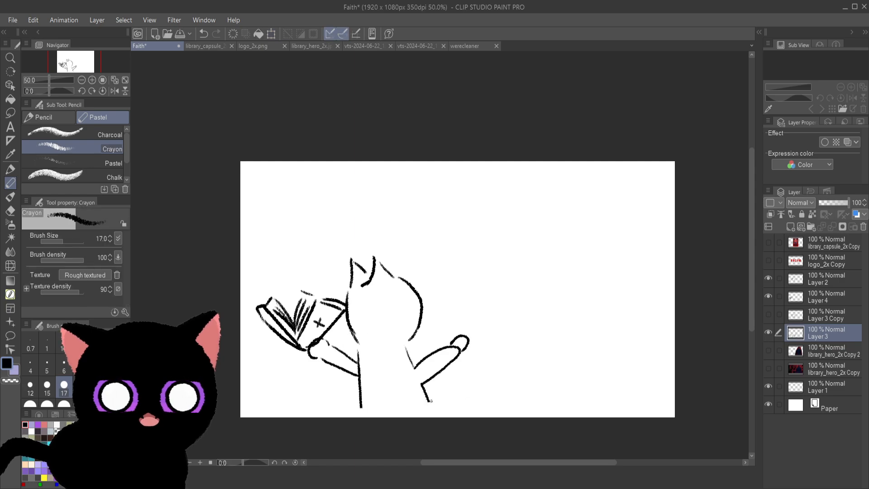
- Shift the head on Layer 2 slightly left and down so that it sits over the neck
{"action": "left_click", "coordinate": [805, 280]}
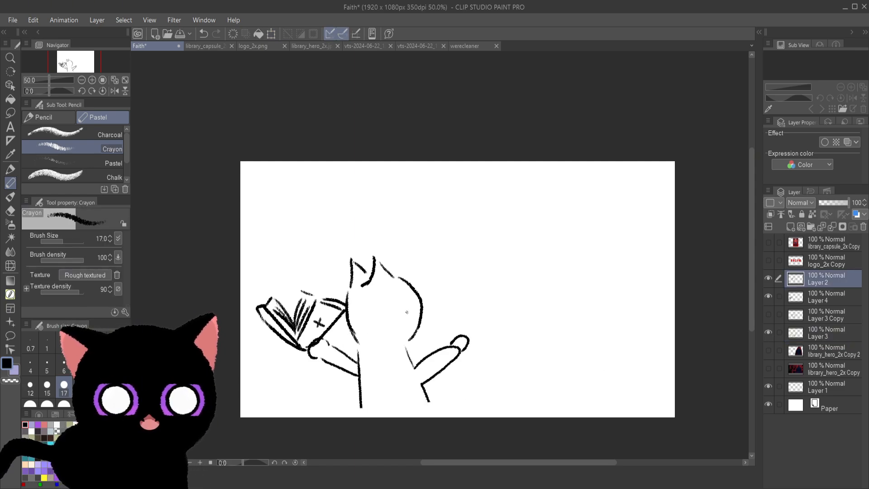
{"action": "left_click", "coordinate": [10, 85]}
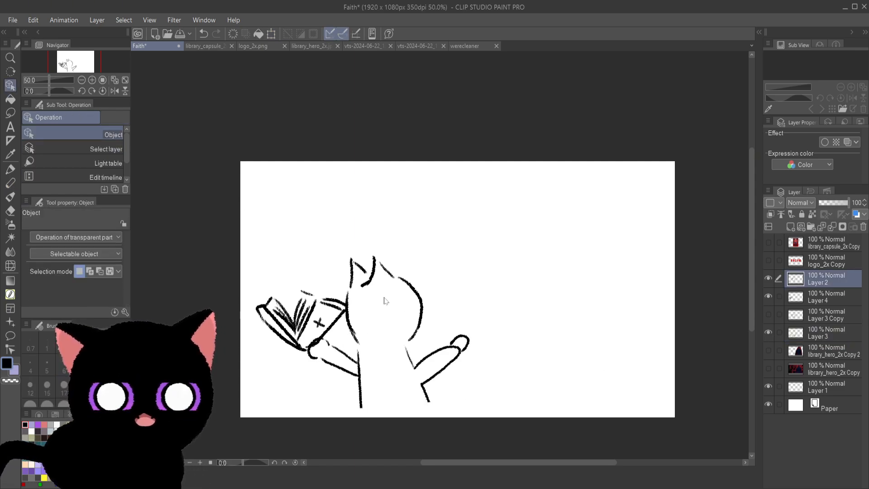
{"action": "left_click_drag", "start_coordinate": [417, 294], "coordinate": [411, 294]}
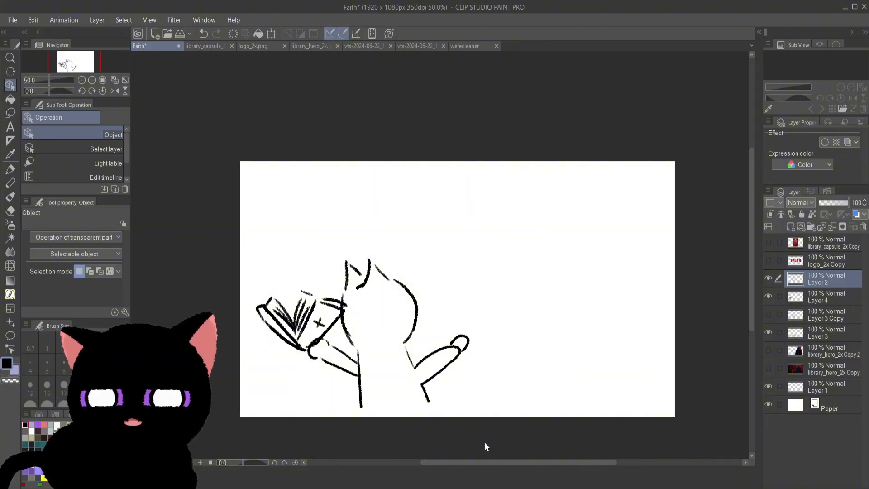
- Check which drawing parts the layers hold and place Layer 3 with the body above Layer 3 Copy
{"action": "left_click", "coordinate": [768, 279]}
{"action": "left_click", "coordinate": [768, 296]}
{"action": "left_click", "coordinate": [769, 296]}
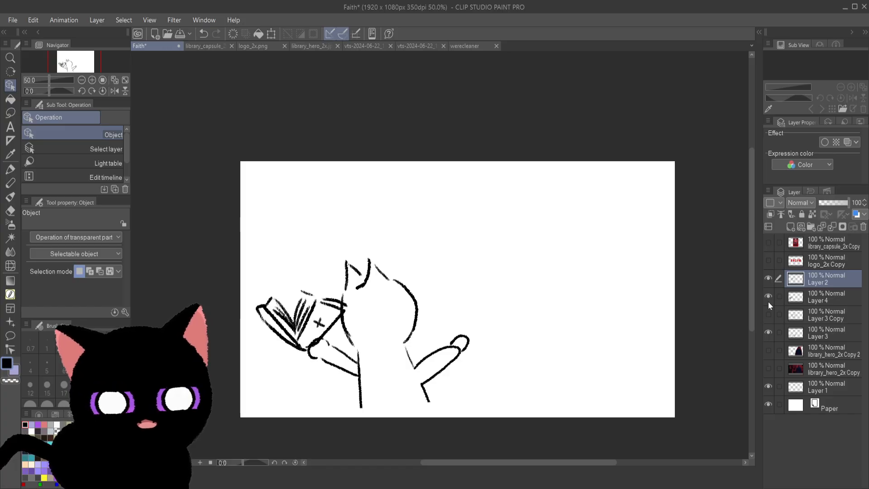
{"action": "double_click", "coordinate": [769, 314]}
{"action": "left_click", "coordinate": [768, 333]}
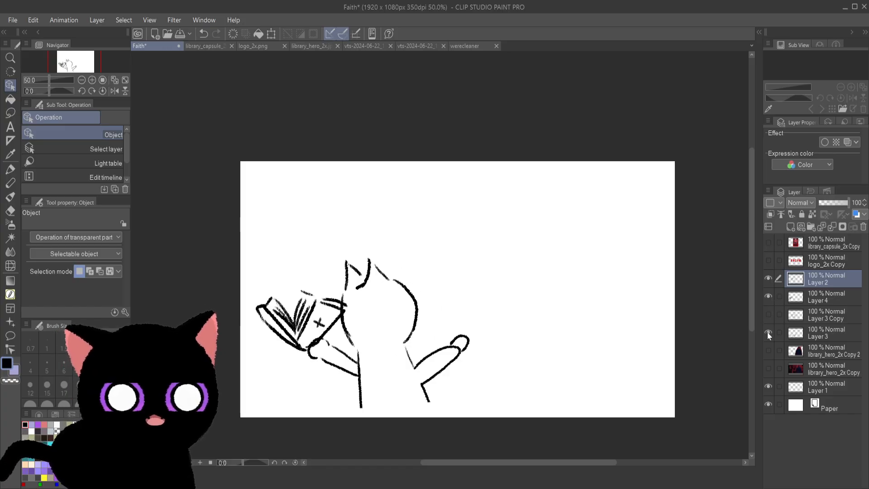
{"action": "left_click", "coordinate": [769, 331]}
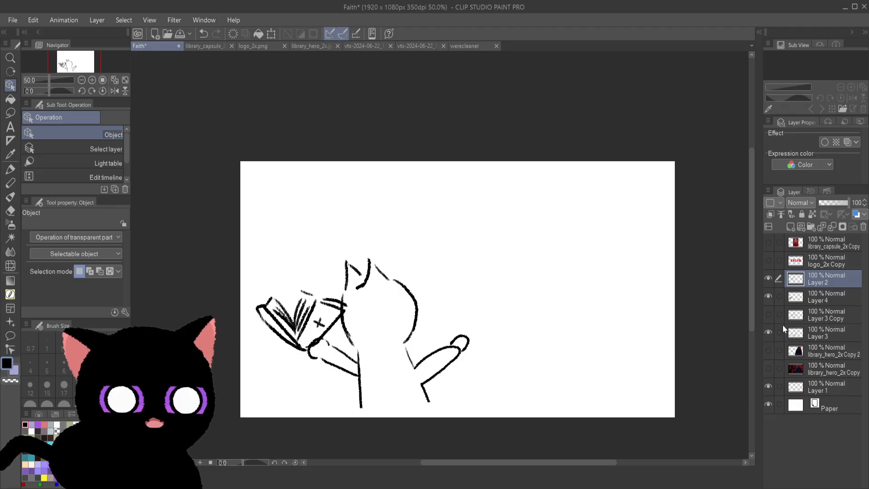
{"action": "left_click", "coordinate": [769, 331]}
{"action": "left_click", "coordinate": [770, 331]}
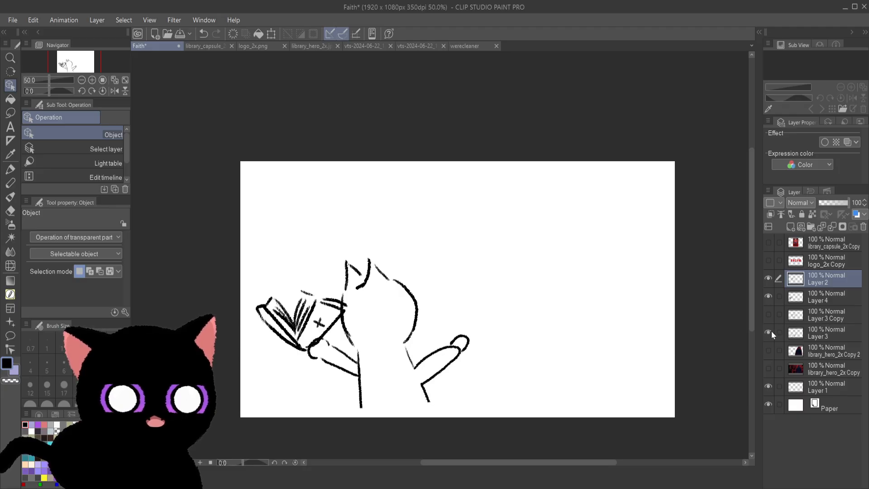
{"action": "double_click", "coordinate": [771, 298]}
{"action": "left_click", "coordinate": [811, 334]}
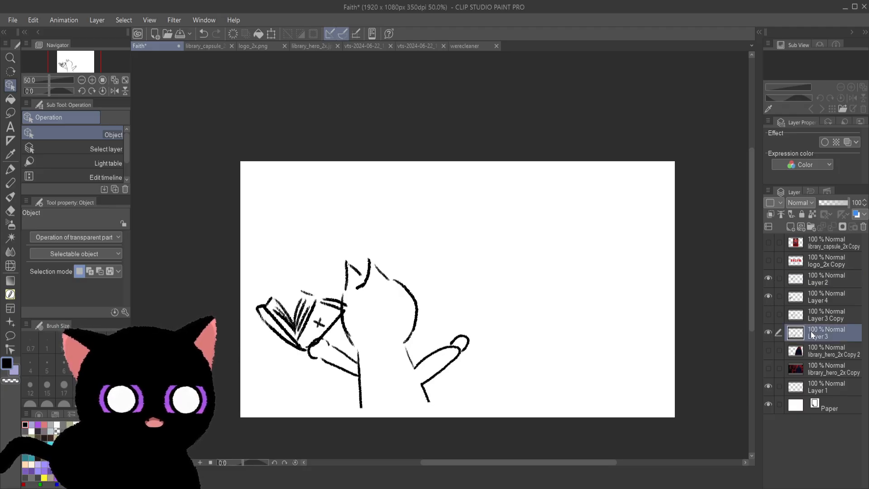
{"action": "left_click_drag", "start_coordinate": [812, 334], "coordinate": [810, 315]}
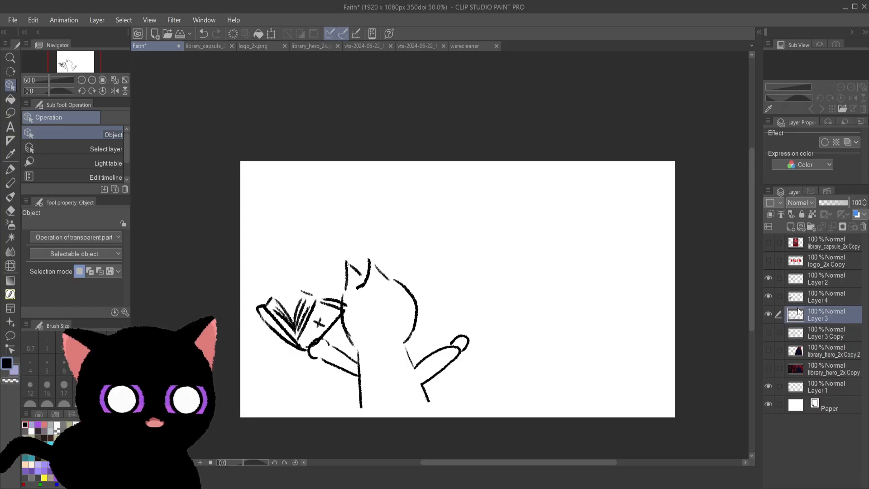
- Place Layer 2 with the head below Layer 4 and merge it with Layer 3
{"action": "left_click", "coordinate": [768, 279]}
{"action": "left_click", "coordinate": [769, 278]}
{"action": "left_click_drag", "start_coordinate": [816, 284], "coordinate": [814, 304]}
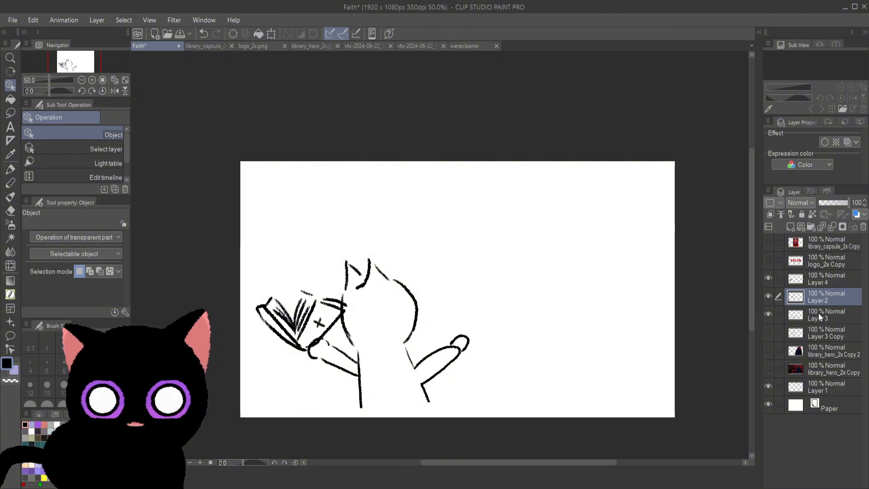
{"action": "left_click", "coordinate": [819, 316], "text": "ctrl"}
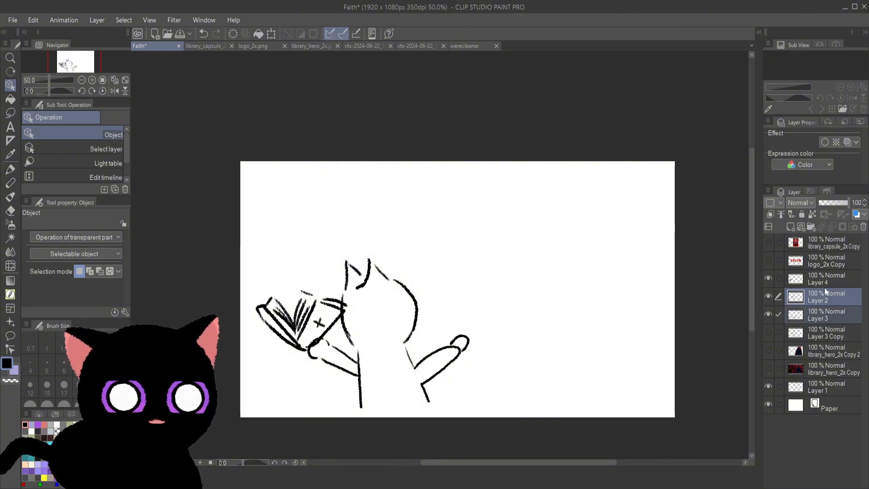
{"action": "key", "text": "shift+alt+e"}
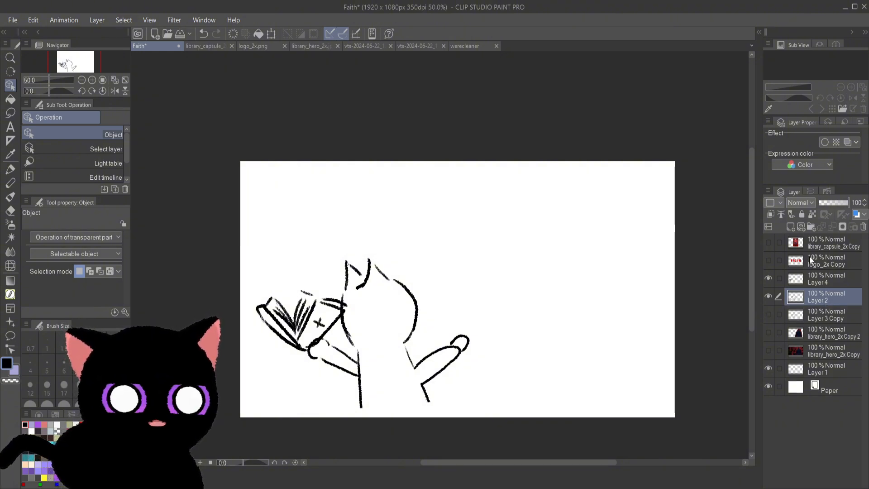
{"action": "left_click", "coordinate": [769, 297]}
{"action": "left_click", "coordinate": [769, 296]}
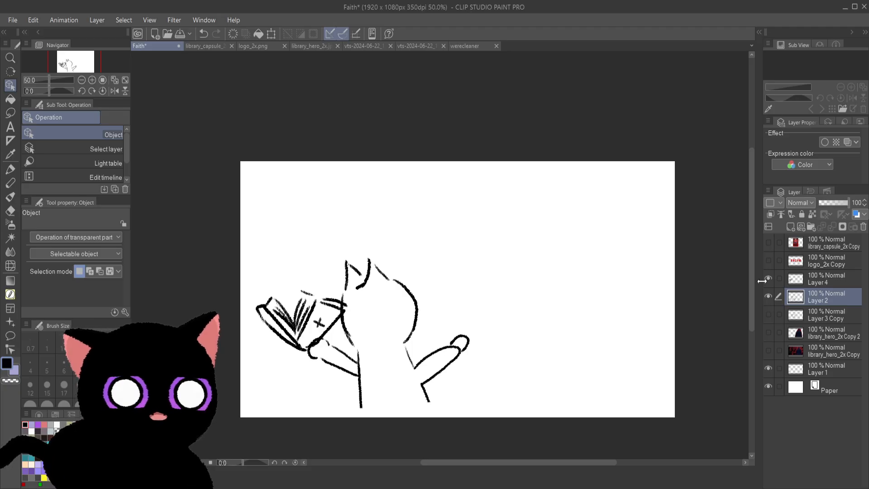
{"action": "left_click", "coordinate": [766, 284]}
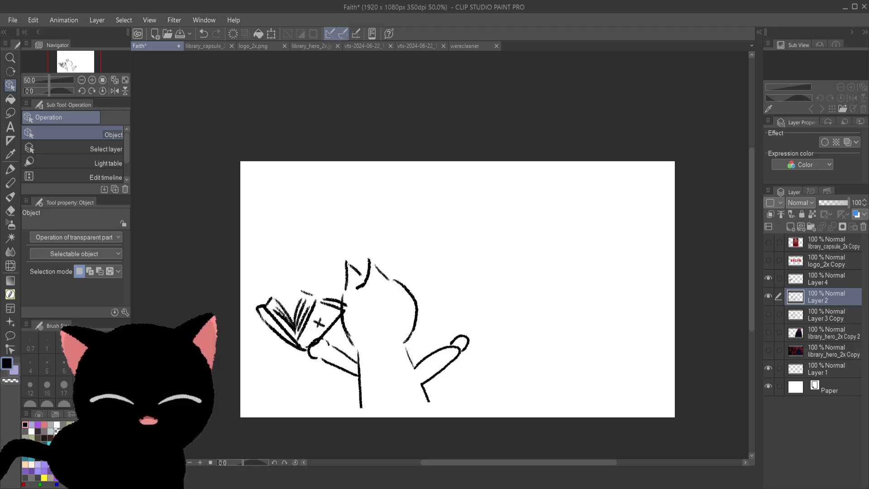
- Erase the arm lines overlapping the raised right paw and the paw outline itself with the Rough eraser
{"action": "scroll", "coordinate": [470, 381], "scroll_direction": "up", "scroll_amount": 4}
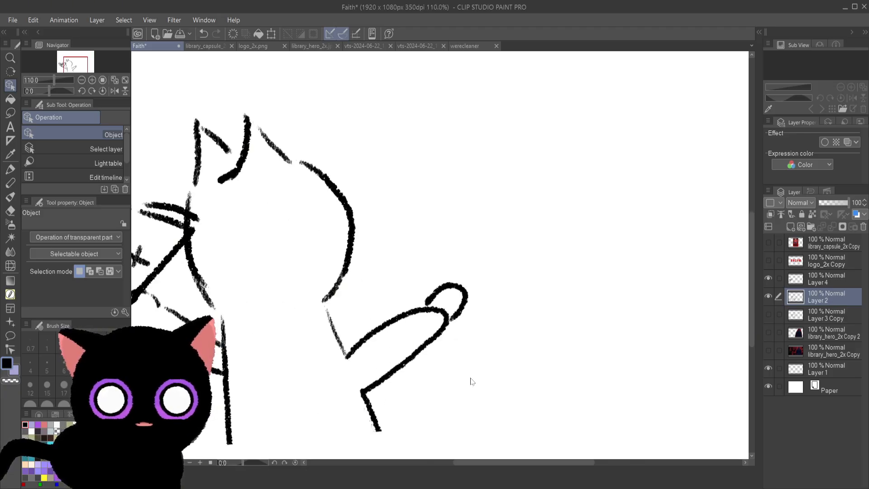
{"action": "left_click", "coordinate": [9, 211]}
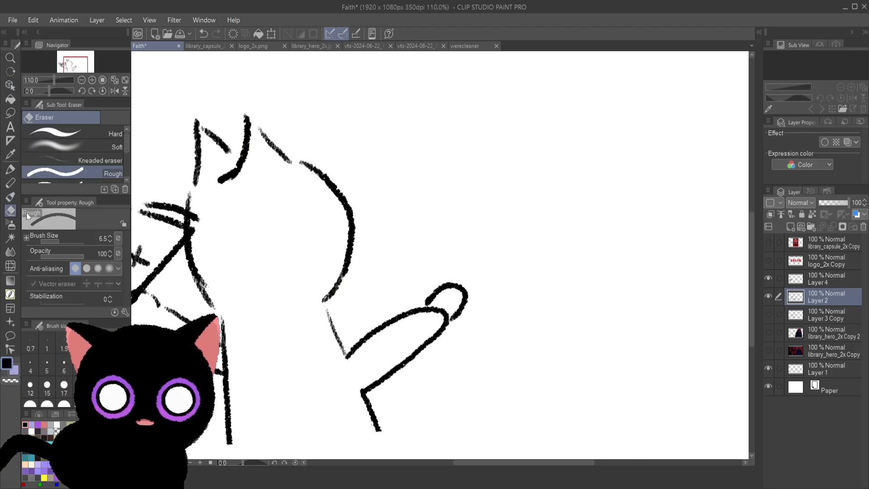
{"action": "left_click_drag", "start_coordinate": [435, 306], "coordinate": [447, 317]}
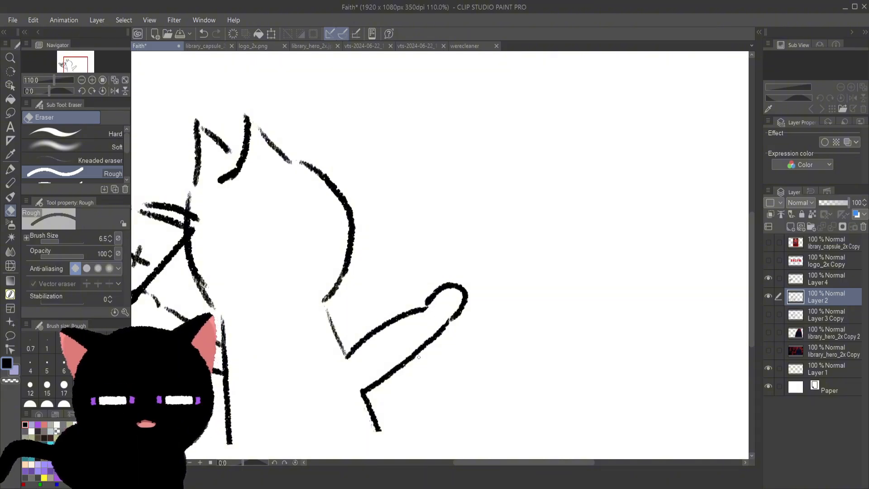
{"action": "scroll", "coordinate": [418, 353], "scroll_direction": "down", "scroll_amount": 3}
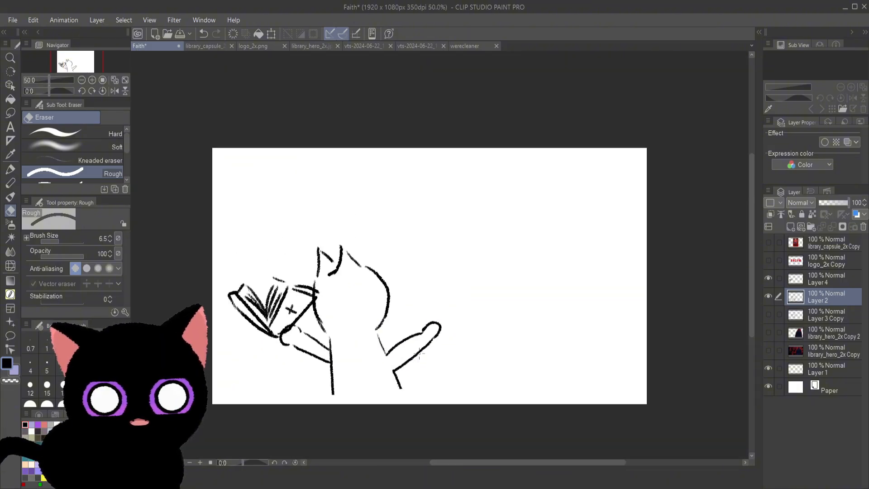
{"action": "scroll", "coordinate": [418, 353], "scroll_direction": "up", "scroll_amount": 1}
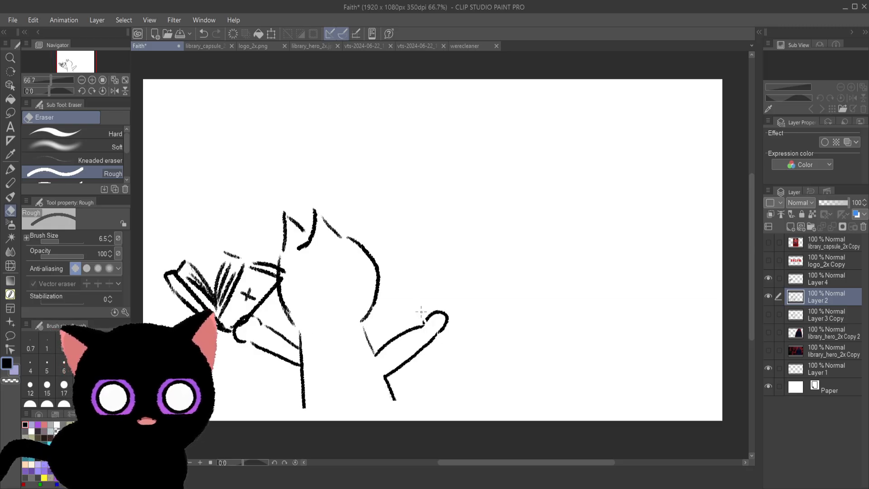
{"action": "mouse_move", "coordinate": [421, 317]}
{"action": "left_mouse_down"}
{"action": "mouse_move", "coordinate": [428, 325]}
{"action": "mouse_move", "coordinate": [433, 313]}
{"action": "mouse_move", "coordinate": [440, 330]}
{"action": "mouse_move", "coordinate": [442, 304]}
{"action": "mouse_move", "coordinate": [450, 330]}
{"action": "left_mouse_up"}
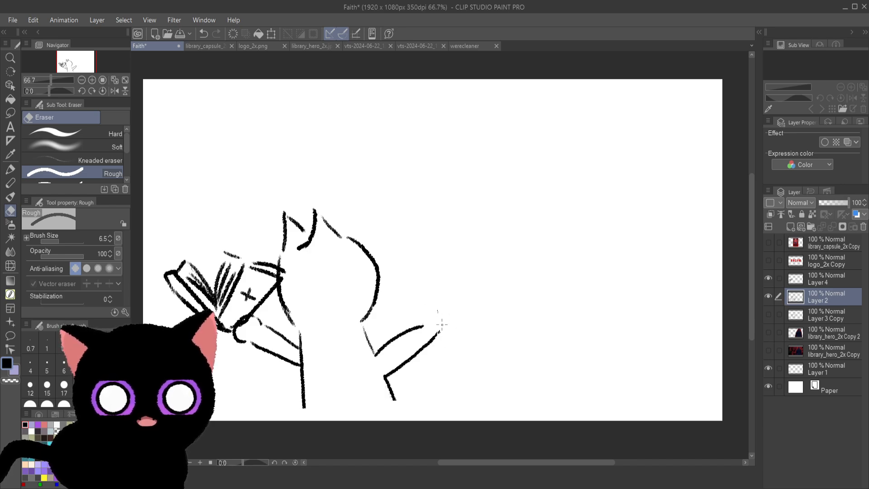
- Try redrawing a rounded paw at the end of the raised right arm with Crayon and undo the strokes
{"action": "left_click", "coordinate": [10, 183]}
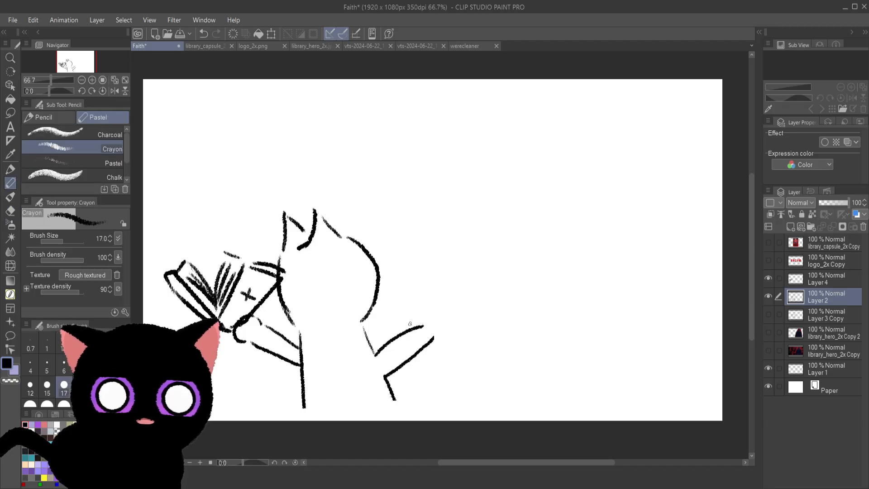
{"action": "mouse_move", "coordinate": [419, 327]}
{"action": "left_mouse_down"}
{"action": "mouse_move", "coordinate": [438, 337]}
{"action": "mouse_move", "coordinate": [430, 346]}
{"action": "mouse_move", "coordinate": [440, 330]}
{"action": "mouse_move", "coordinate": [434, 343]}
{"action": "mouse_move", "coordinate": [430, 317]}
{"action": "mouse_move", "coordinate": [433, 344]}
{"action": "left_mouse_up"}
{"action": "key", "text": "ctrl+z"}
{"action": "key", "text": "ctrl+z"}
{"action": "key", "text": "ctrl+z"}
{"action": "key", "text": "ctrl+z"}
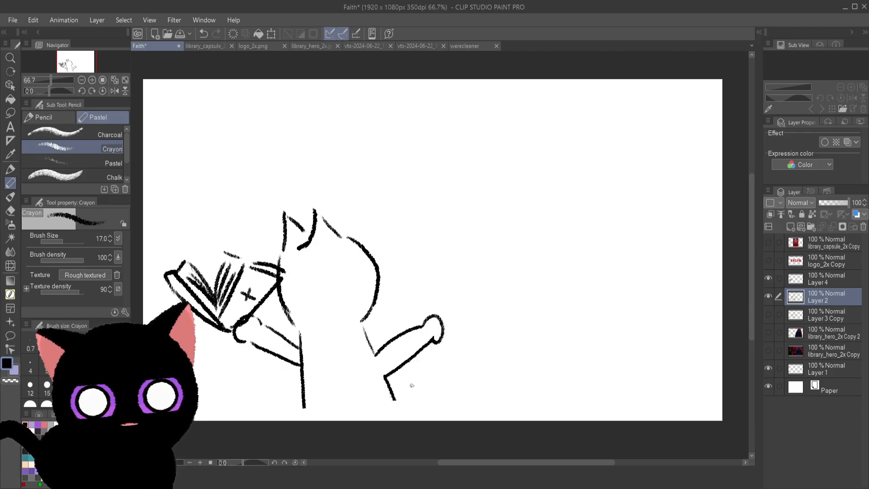
{"action": "key", "text": "ctrl+z"}
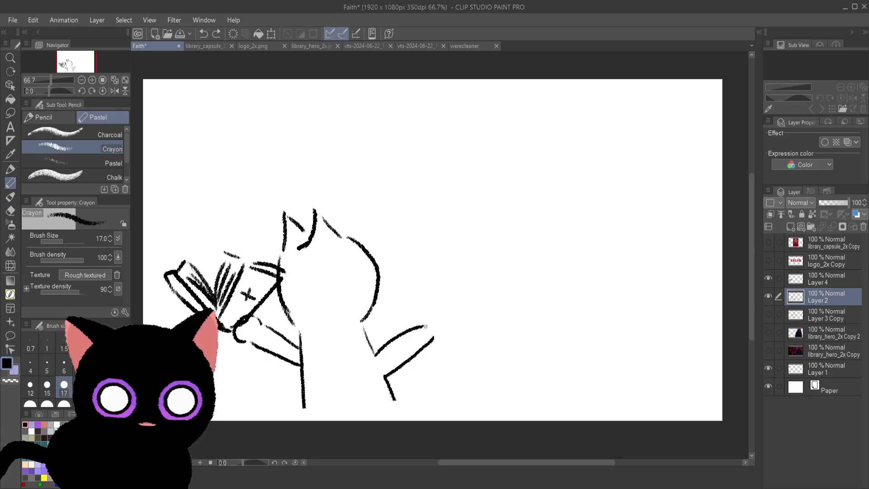
- Lasso the rounded paw outline beside the book on Layer 2 and duplicate it onto its own layer
{"action": "key", "text": "m"}
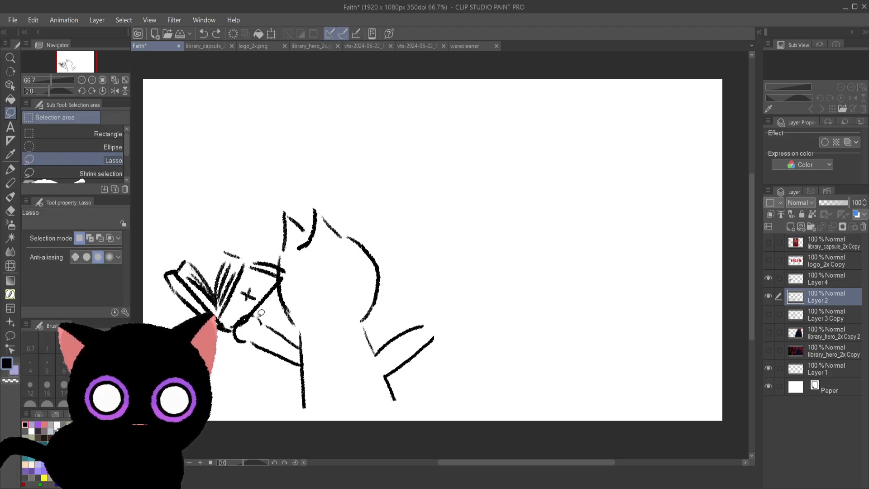
{"action": "mouse_move", "coordinate": [261, 313]}
{"action": "left_mouse_down"}
{"action": "mouse_move", "coordinate": [223, 344]}
{"action": "mouse_move", "coordinate": [244, 350]}
{"action": "mouse_move", "coordinate": [269, 308]}
{"action": "mouse_move", "coordinate": [249, 307]}
{"action": "mouse_move", "coordinate": [222, 326]}
{"action": "mouse_move", "coordinate": [232, 350]}
{"action": "mouse_move", "coordinate": [261, 328]}
{"action": "left_mouse_up"}
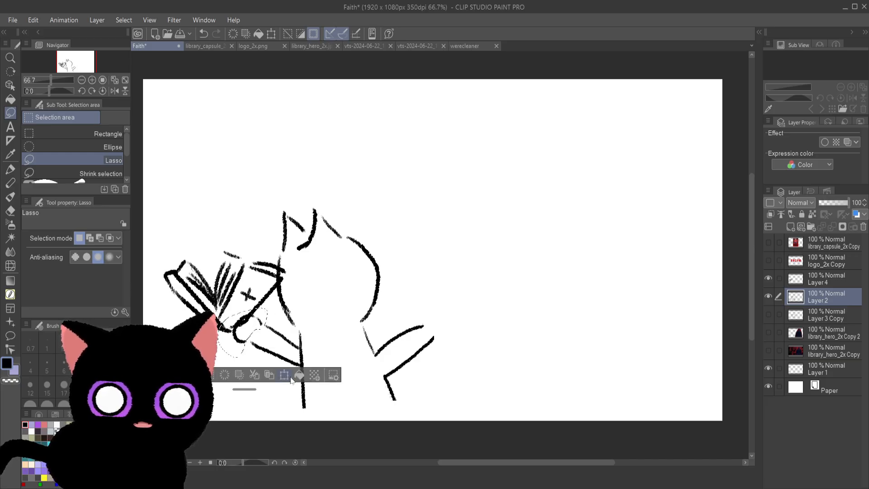
{"action": "key", "text": "ctrl+c"}
{"action": "key", "text": "ctrl+v"}
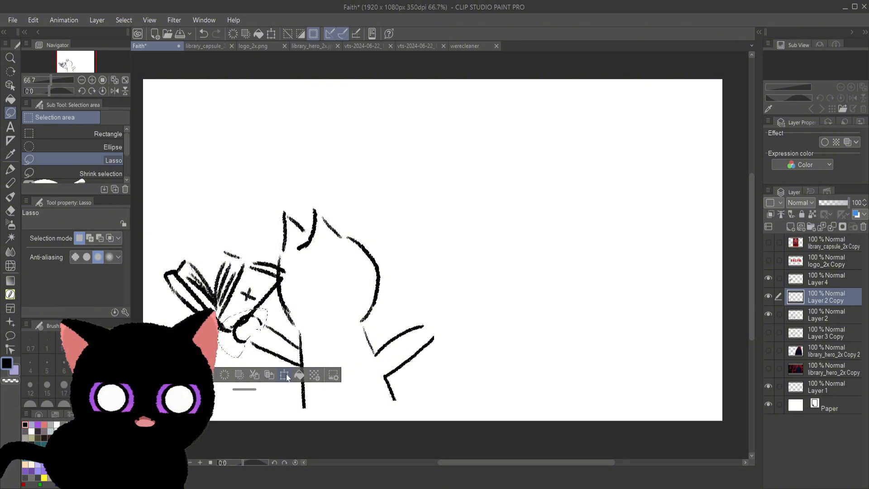
- Move the duplicated paw to the end of the raised right arm and flip it horizontally
{"action": "left_click", "coordinate": [286, 375]}
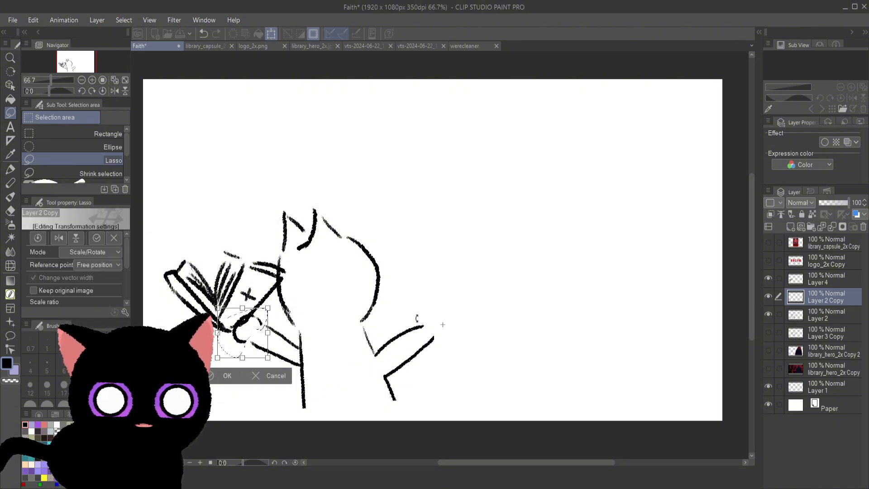
{"action": "left_click", "coordinate": [250, 373]}
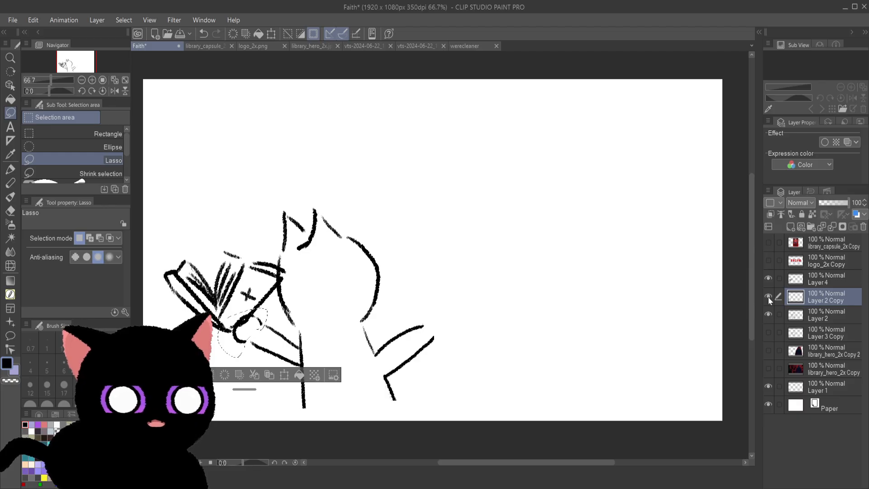
{"action": "left_click", "coordinate": [284, 376]}
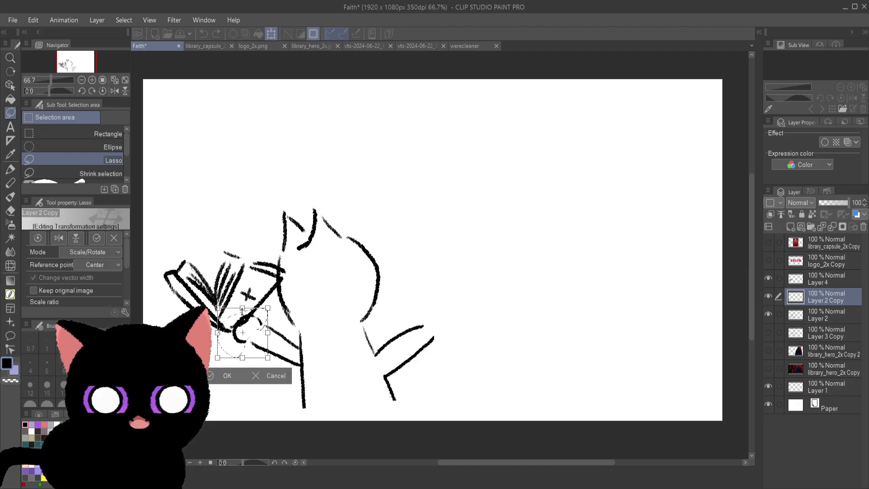
{"action": "left_click_drag", "start_coordinate": [256, 322], "coordinate": [456, 309]}
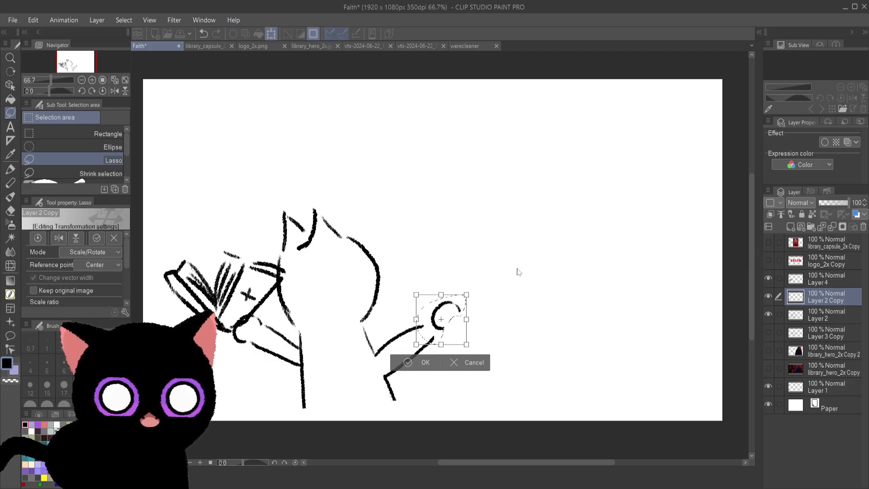
{"action": "key", "text": "h"}
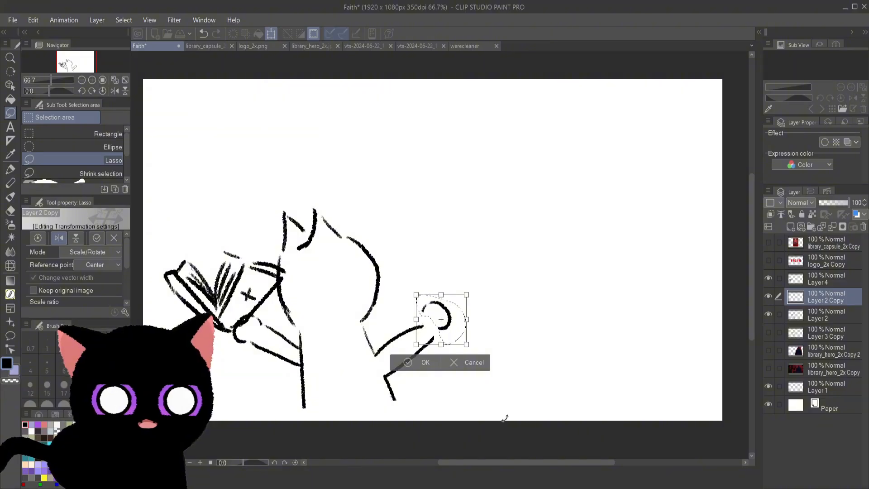
{"action": "left_click_drag", "start_coordinate": [459, 318], "coordinate": [452, 334]}
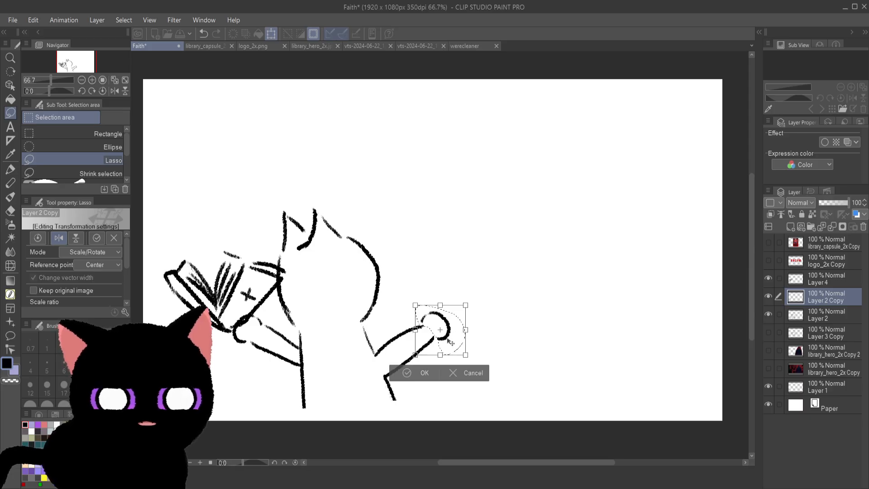
{"action": "left_click", "coordinate": [412, 372]}
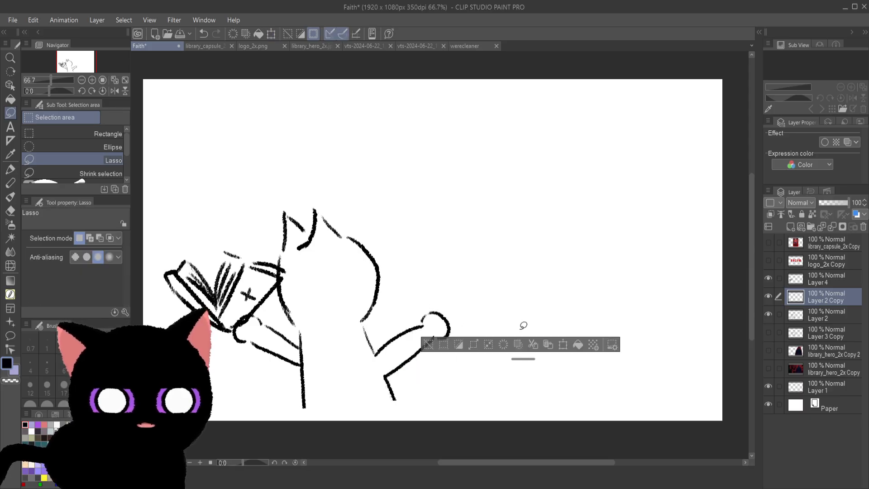
- Trim the raised right arm's line ends around the paw on Layer 2 with the Rough eraser
{"action": "left_click", "coordinate": [779, 316]}
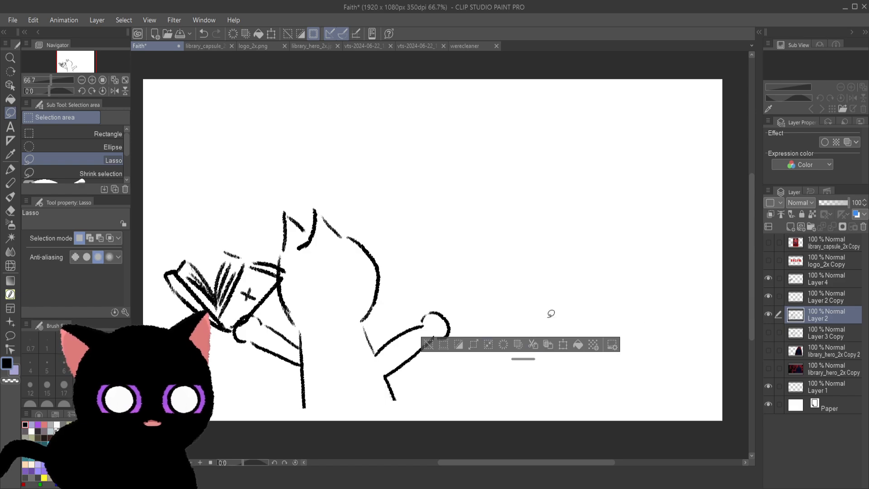
{"action": "left_click", "coordinate": [768, 315]}
{"action": "left_click", "coordinate": [768, 314]}
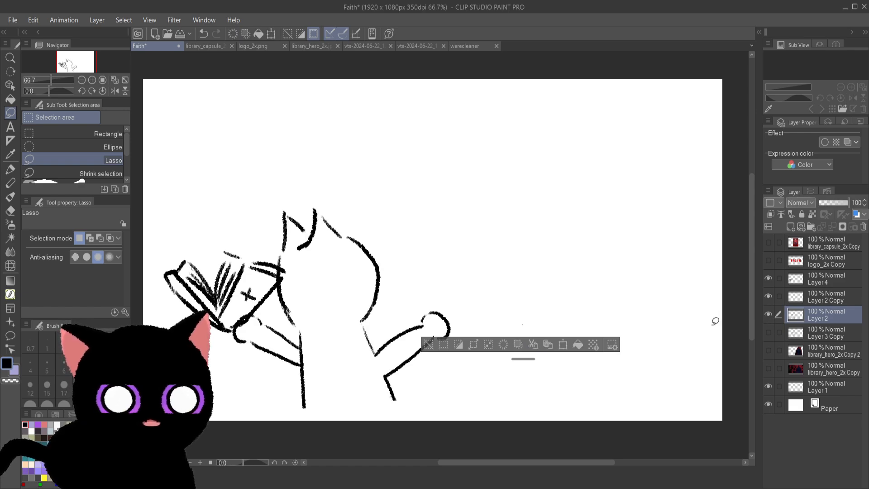
{"action": "left_click", "coordinate": [438, 340]}
{"action": "left_click", "coordinate": [10, 210]}
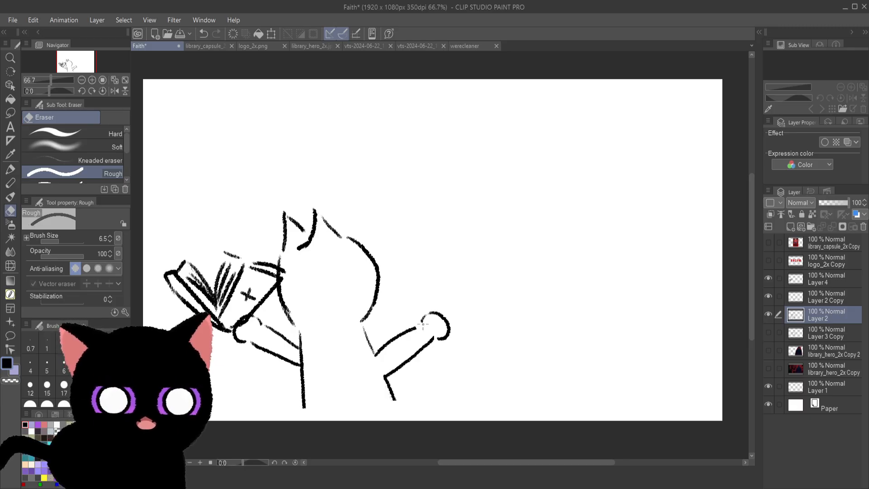
{"action": "left_click_drag", "start_coordinate": [431, 350], "coordinate": [428, 336]}
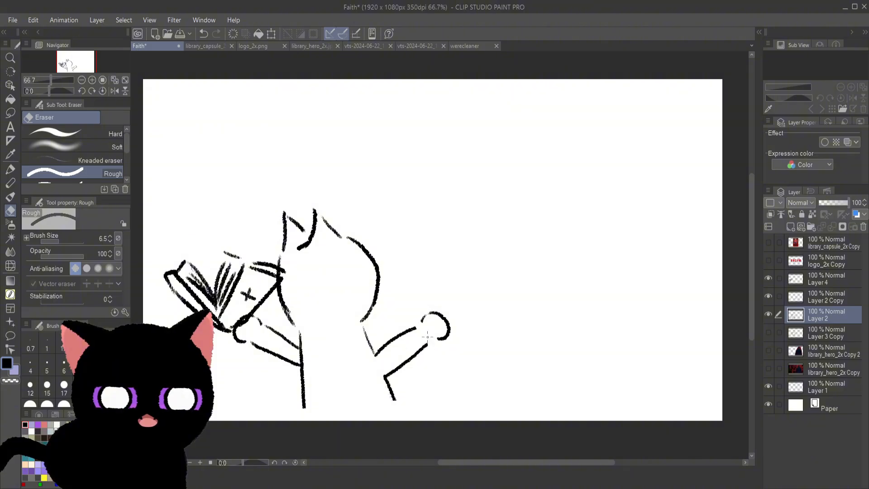
- Redraw the ends of the raised right arm's lines with Crayon so that they join the paw outline
{"action": "left_click", "coordinate": [10, 197]}
{"action": "left_click", "coordinate": [10, 182]}
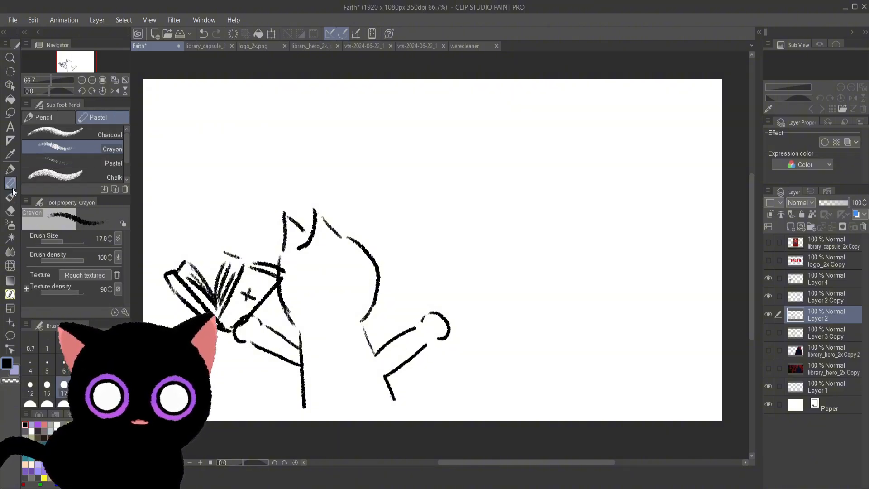
{"action": "left_click_drag", "start_coordinate": [413, 329], "coordinate": [421, 323]}
{"action": "key", "text": "ctrl+z"}
{"action": "key", "text": "ctrl+z"}
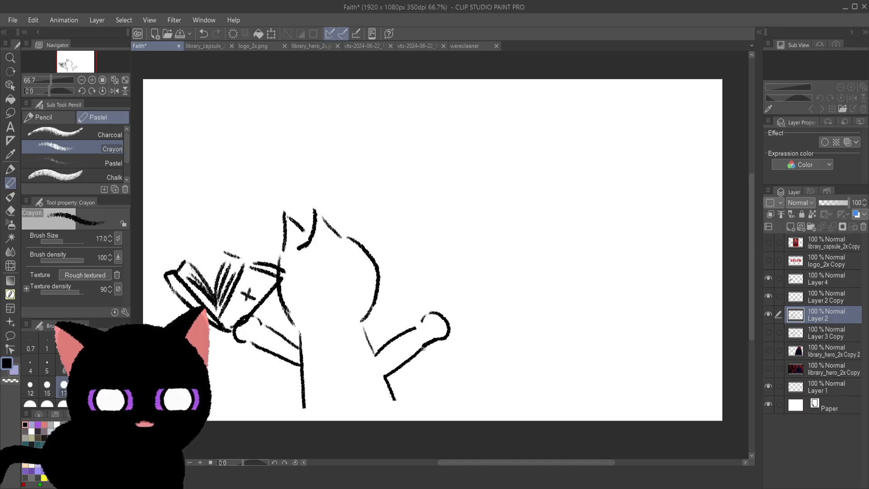
{"action": "key", "text": "ctrl+z"}
{"action": "left_click_drag", "start_coordinate": [412, 365], "coordinate": [435, 339]}
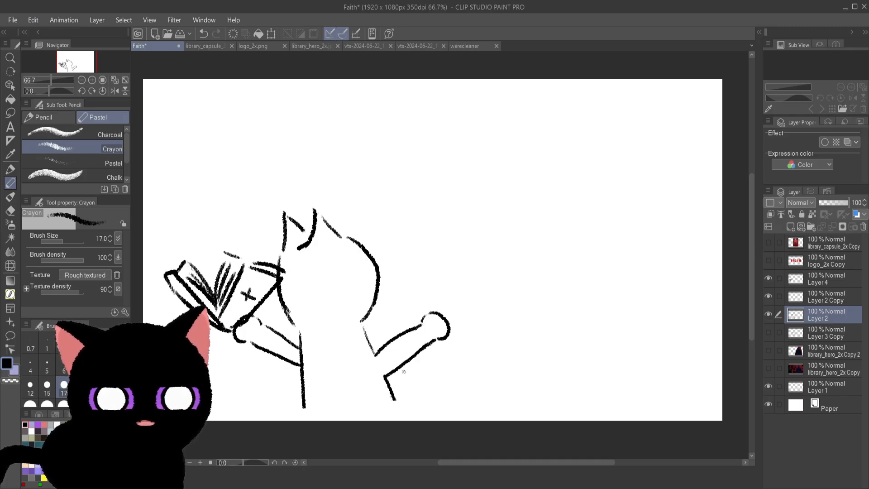
{"action": "key", "text": "ctrl+z"}
{"action": "left_click_drag", "start_coordinate": [415, 328], "coordinate": [421, 322]}
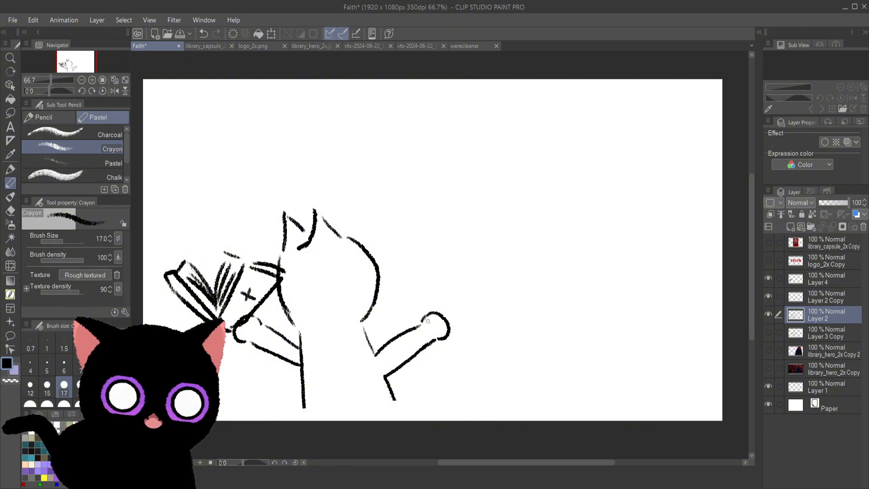
{"action": "key", "text": "ctrl+z"}
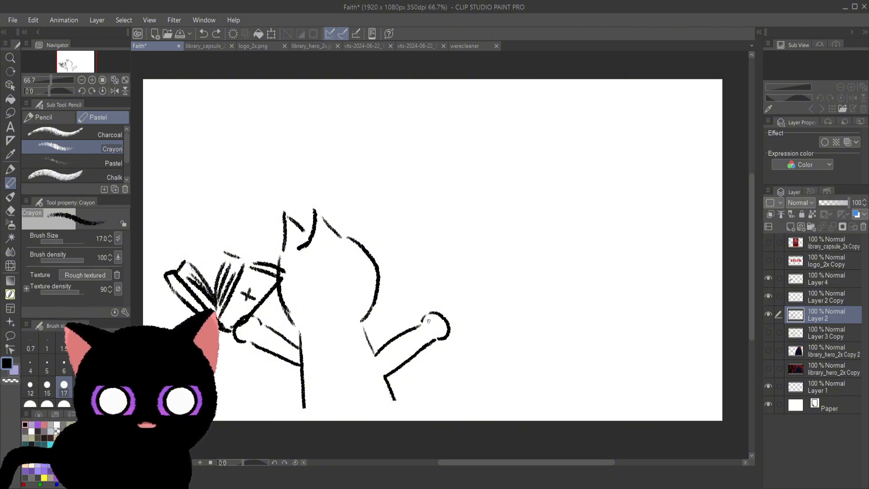
{"action": "left_click_drag", "start_coordinate": [421, 322], "coordinate": [438, 338]}
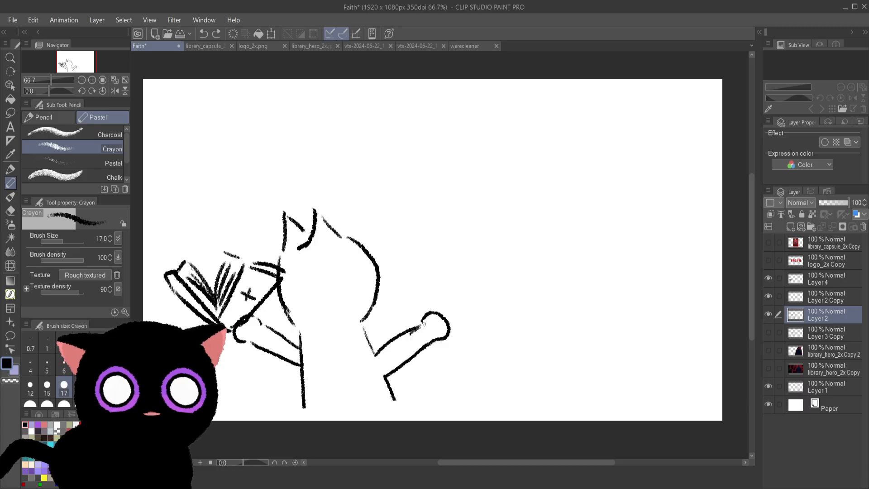
- Try reworking the upper line of the raised right arm near the paw with Crayon and undo the strokes
{"action": "left_click_drag", "start_coordinate": [423, 323], "coordinate": [409, 334]}
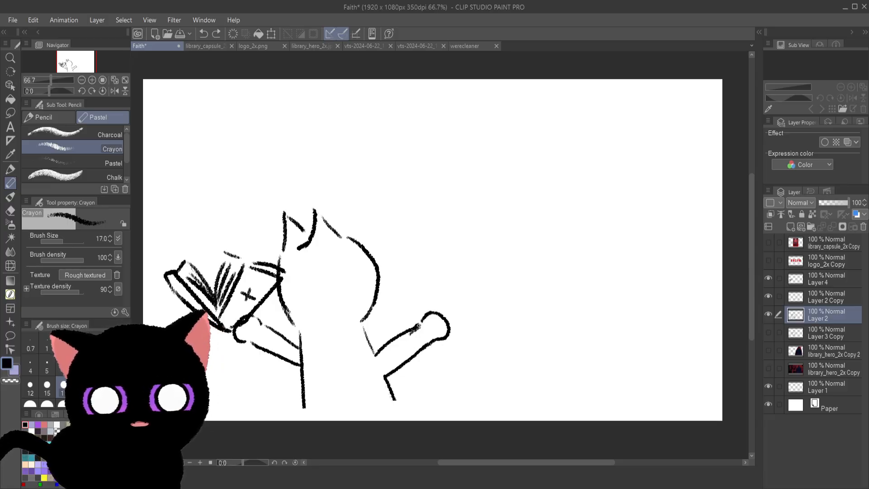
{"action": "left_click_drag", "start_coordinate": [423, 320], "coordinate": [411, 331]}
{"action": "key", "text": "ctrl+z"}
{"action": "key", "text": "ctrl+z"}
{"action": "key", "text": "ctrl+z"}
{"action": "key", "text": "ctrl+z"}
{"action": "key", "text": "ctrl+z"}
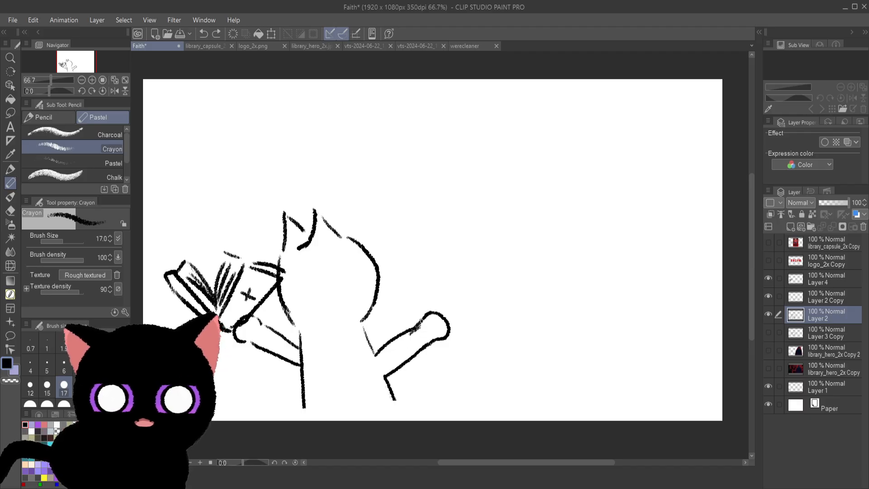
{"action": "key", "text": "ctrl+z"}
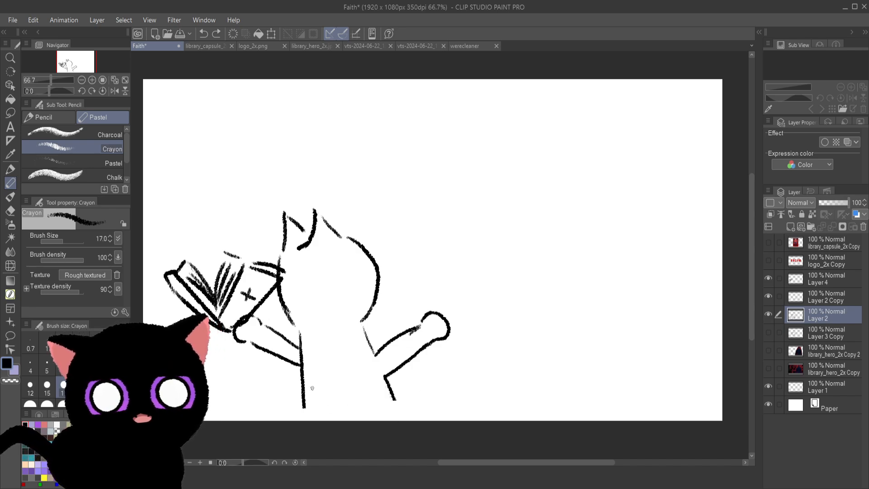
- Try drawing a curling tail across the lower body on Layer 2 with Crayon and undo it
{"action": "mouse_move", "coordinate": [332, 414]}
{"action": "left_mouse_down"}
{"action": "mouse_move", "coordinate": [327, 385]}
{"action": "mouse_move", "coordinate": [237, 385]}
{"action": "mouse_move", "coordinate": [322, 422]}
{"action": "left_mouse_up"}
{"action": "key", "text": "ctrl+z"}
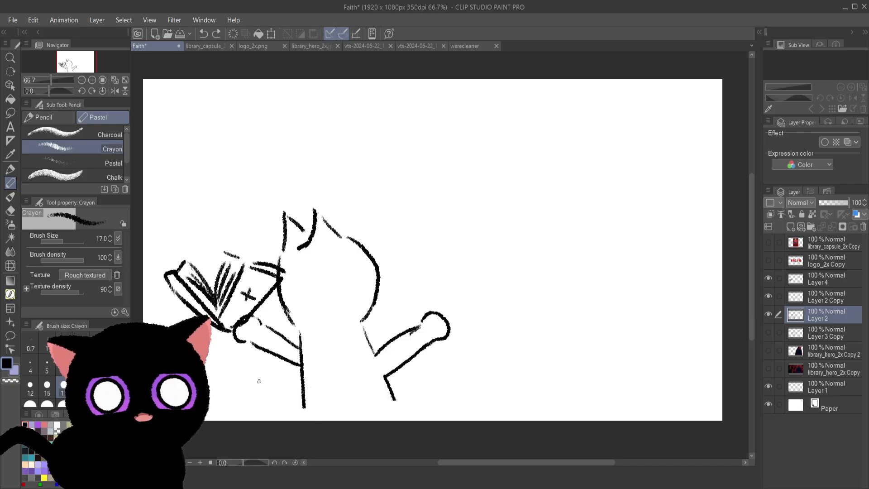
{"action": "mouse_move", "coordinate": [252, 370]}
{"action": "left_mouse_down"}
{"action": "mouse_move", "coordinate": [298, 380]}
{"action": "mouse_move", "coordinate": [323, 419]}
{"action": "left_mouse_up"}
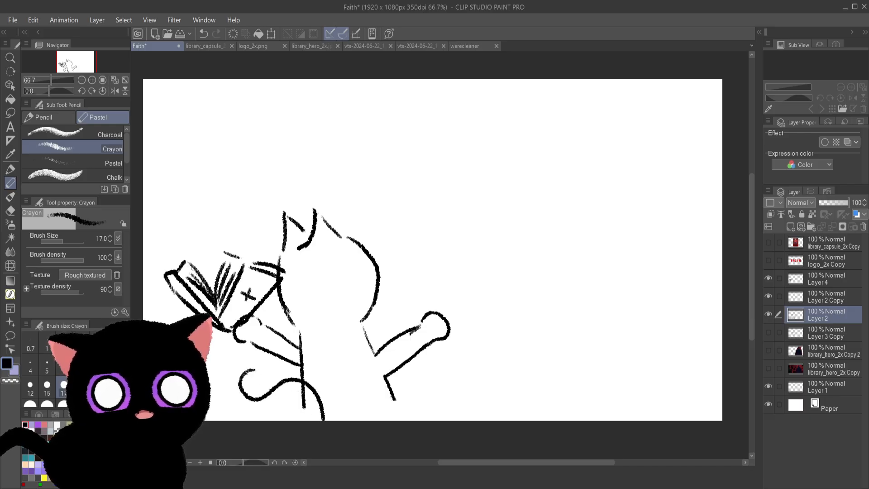
{"action": "mouse_move", "coordinate": [248, 372]}
{"action": "left_mouse_down"}
{"action": "mouse_move", "coordinate": [335, 402]}
{"action": "mouse_move", "coordinate": [333, 420]}
{"action": "left_mouse_up"}
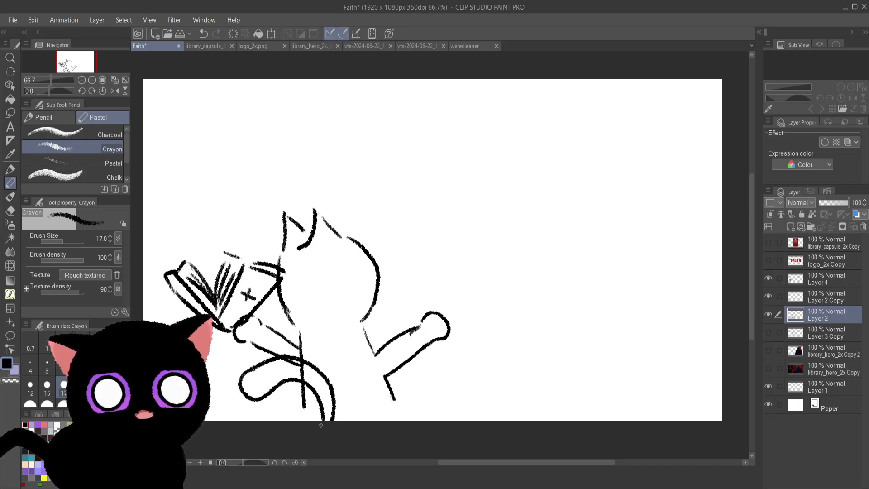
{"action": "left_click", "coordinate": [768, 313]}
{"action": "left_click", "coordinate": [768, 313]}
{"action": "key", "text": "ctrl+z"}
{"action": "key", "text": "ctrl+z"}
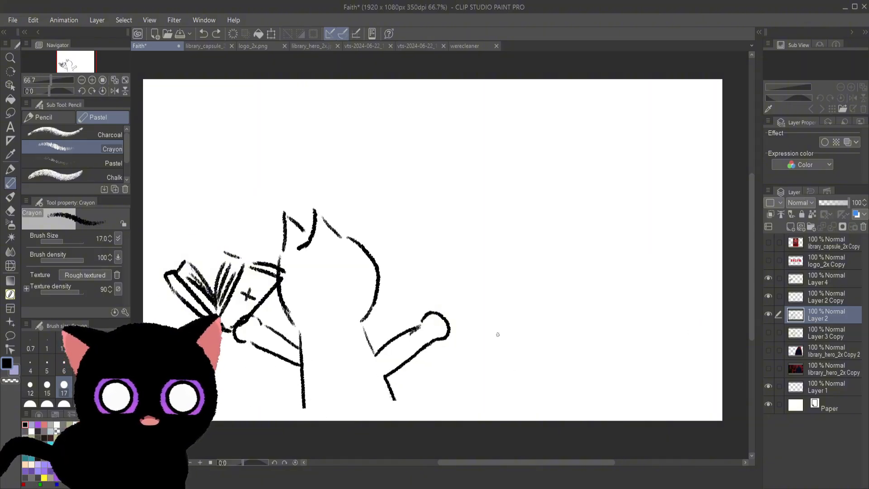
- Add a new layer above Layer 2 and draw a curved, round-tipped tail outline in the empty space beside the cat with Crayon
{"action": "left_click", "coordinate": [792, 228]}
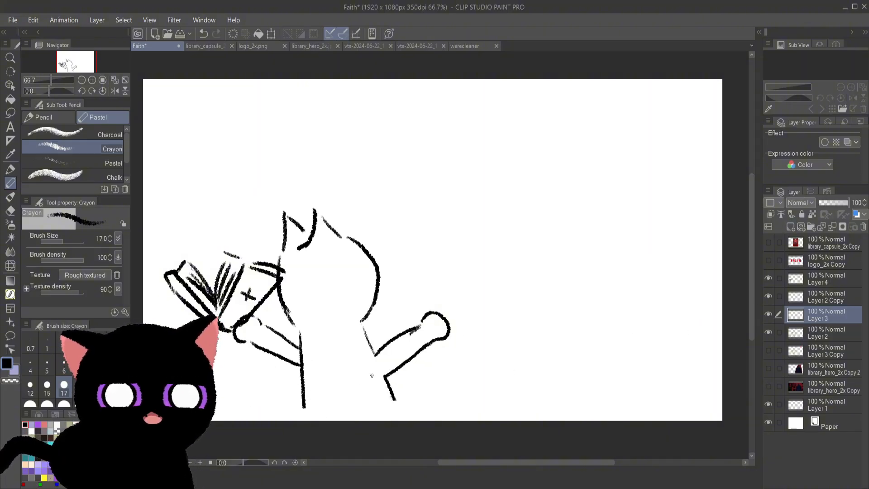
{"action": "mouse_move", "coordinate": [344, 411]}
{"action": "left_mouse_down"}
{"action": "mouse_move", "coordinate": [269, 382]}
{"action": "mouse_move", "coordinate": [266, 412]}
{"action": "mouse_move", "coordinate": [312, 395]}
{"action": "mouse_move", "coordinate": [348, 417]}
{"action": "left_mouse_up"}
{"action": "key", "text": "ctrl+z"}
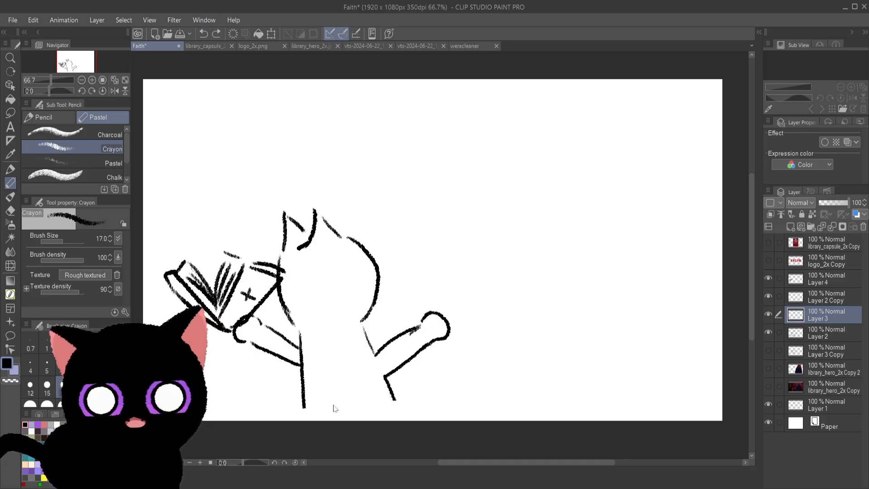
{"action": "mouse_move", "coordinate": [545, 288]}
{"action": "left_mouse_down"}
{"action": "mouse_move", "coordinate": [545, 214]}
{"action": "mouse_move", "coordinate": [498, 230]}
{"action": "mouse_move", "coordinate": [519, 236]}
{"action": "mouse_move", "coordinate": [517, 260]}
{"action": "mouse_move", "coordinate": [540, 284]}
{"action": "mouse_move", "coordinate": [482, 267]}
{"action": "mouse_move", "coordinate": [452, 232]}
{"action": "mouse_move", "coordinate": [508, 214]}
{"action": "mouse_move", "coordinate": [557, 253]}
{"action": "mouse_move", "coordinate": [548, 308]}
{"action": "mouse_move", "coordinate": [524, 308]}
{"action": "mouse_move", "coordinate": [525, 289]}
{"action": "mouse_move", "coordinate": [490, 281]}
{"action": "mouse_move", "coordinate": [483, 262]}
{"action": "mouse_move", "coordinate": [533, 261]}
{"action": "mouse_move", "coordinate": [545, 278]}
{"action": "mouse_move", "coordinate": [541, 312]}
{"action": "mouse_move", "coordinate": [522, 320]}
{"action": "mouse_move", "coordinate": [510, 302]}
{"action": "mouse_move", "coordinate": [467, 307]}
{"action": "mouse_move", "coordinate": [445, 289]}
{"action": "mouse_move", "coordinate": [529, 279]}
{"action": "mouse_move", "coordinate": [545, 295]}
{"action": "mouse_move", "coordinate": [545, 341]}
{"action": "mouse_move", "coordinate": [520, 338]}
{"action": "left_mouse_up"}
{"action": "key", "text": "ctrl+z"}
{"action": "key", "text": "ctrl+z"}
{"action": "key", "text": "ctrl+z"}
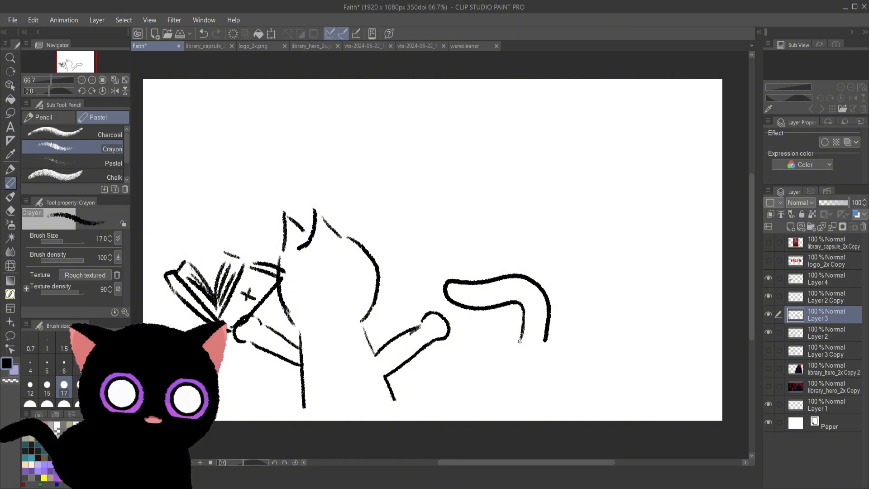
- Move the tail onto the cat's lower body and rotate it counterclockwise so that its tip points down toward the left
{"action": "left_click", "coordinate": [10, 85]}
{"action": "left_click_drag", "start_coordinate": [528, 281], "coordinate": [324, 361]}
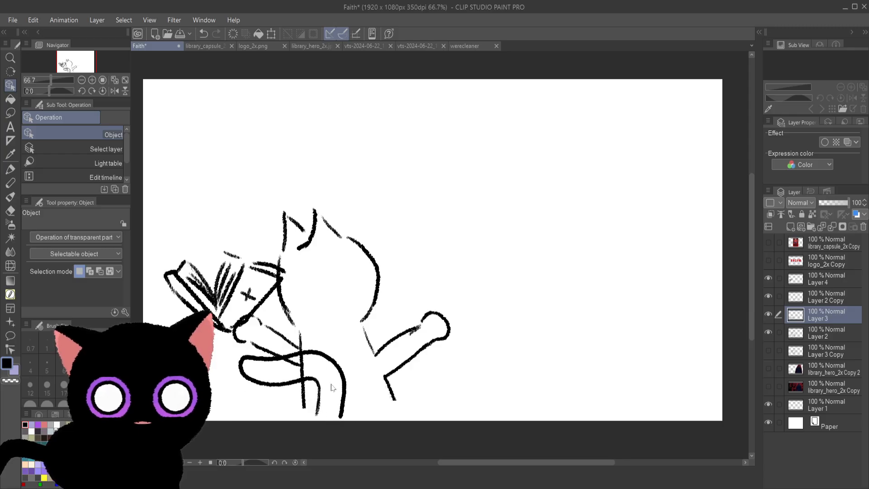
{"action": "key", "text": "ctrl+t"}
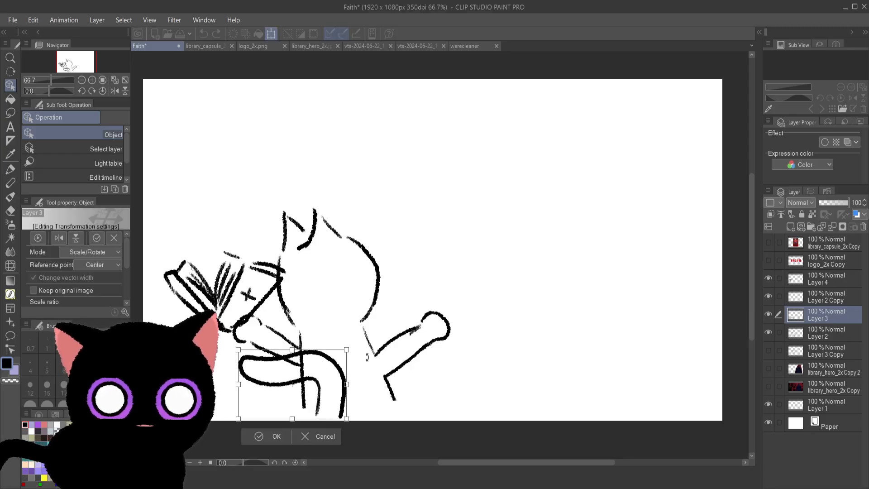
{"action": "left_click_drag", "start_coordinate": [367, 357], "coordinate": [361, 342]}
{"action": "mouse_move", "coordinate": [333, 377]}
{"action": "left_mouse_down"}
{"action": "mouse_move", "coordinate": [325, 387]}
{"action": "mouse_move", "coordinate": [333, 369]}
{"action": "mouse_move", "coordinate": [323, 375]}
{"action": "left_mouse_up"}
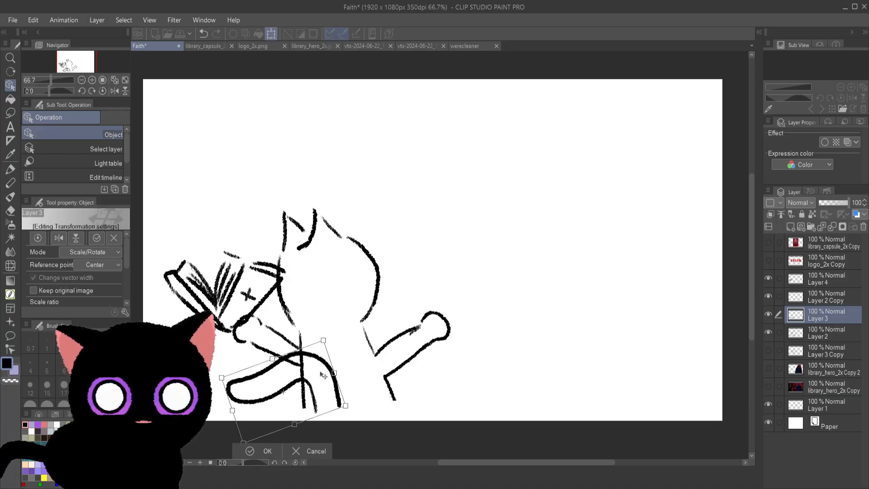
{"action": "left_click", "coordinate": [262, 451]}
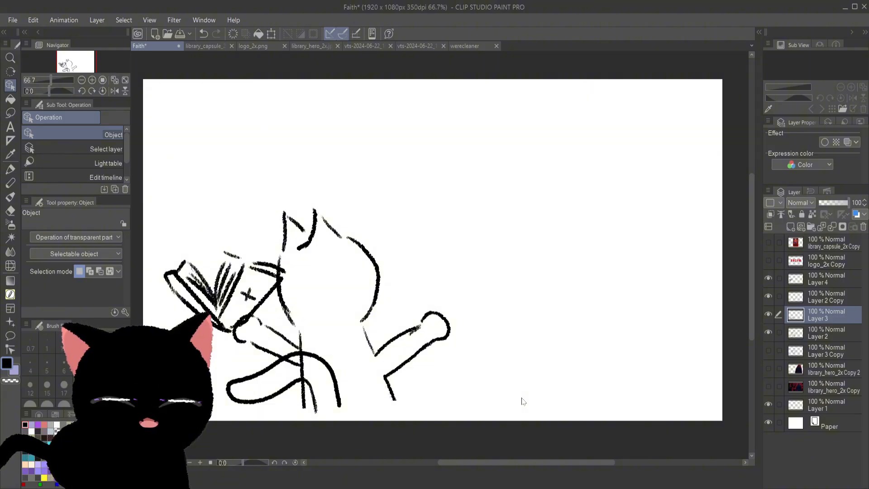
- Toggle the visibility of Layer 2 Copy to check which part of the drawing it holds
{"action": "left_click", "coordinate": [771, 294]}
{"action": "left_click", "coordinate": [771, 293]}
{"action": "left_click", "coordinate": [772, 294]}
{"action": "left_click", "coordinate": [771, 292]}
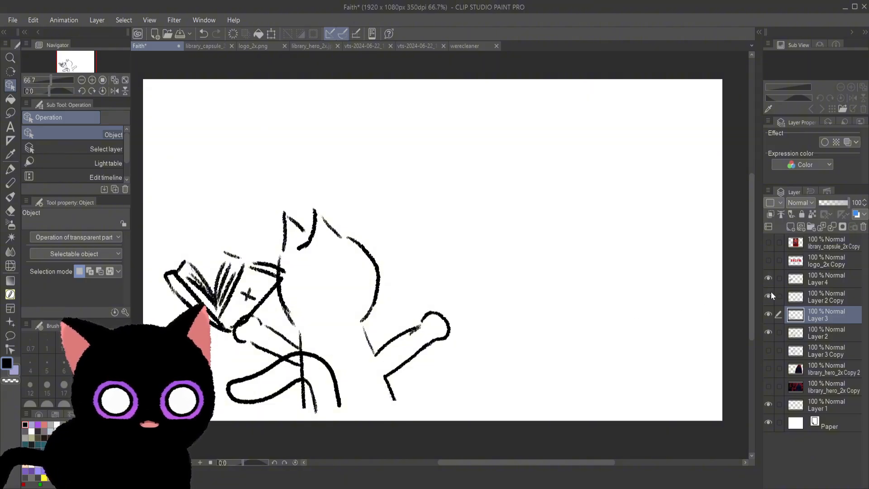
- Toggle the visibility of Layer 4, Layer 2 Copy and Layer 3 in turn to check which parts of the cat each holds
{"action": "left_click", "coordinate": [771, 278]}
{"action": "left_click", "coordinate": [772, 278]}
{"action": "left_click", "coordinate": [770, 295]}
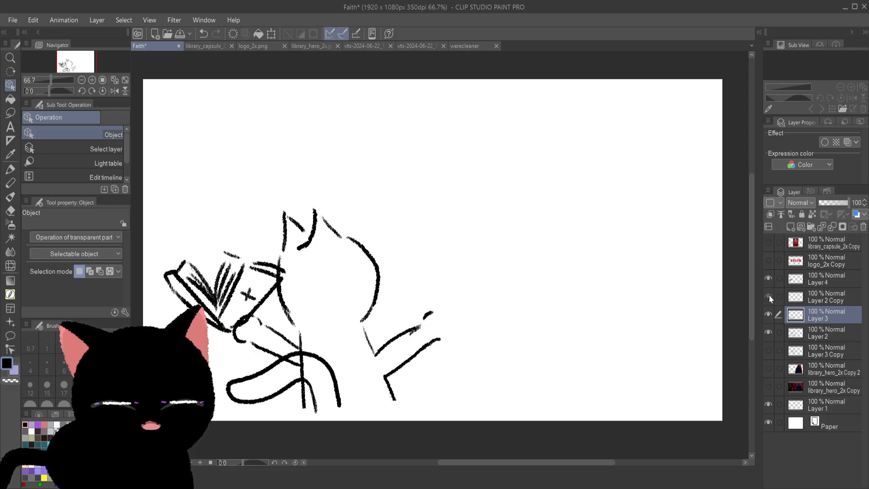
{"action": "left_click", "coordinate": [770, 295]}
{"action": "left_click", "coordinate": [769, 315]}
{"action": "left_click", "coordinate": [769, 314]}
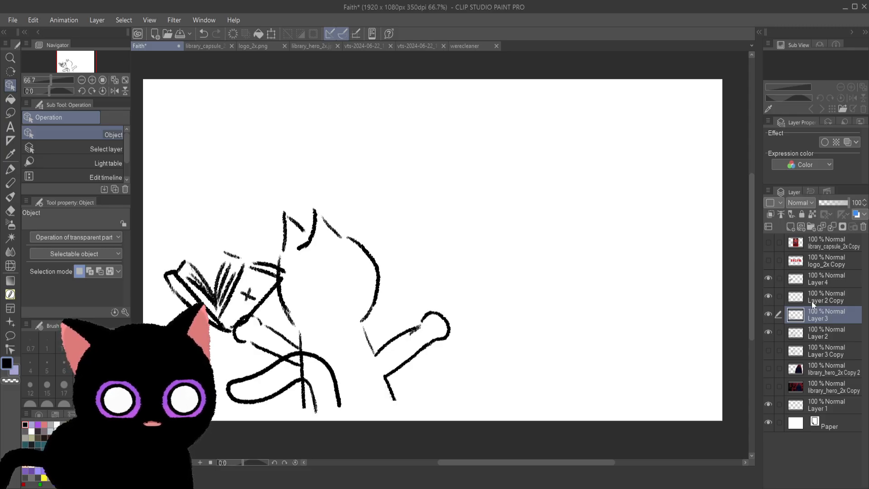
- Move Layer 2 Copy below Layer 3 and merge it with Layer 2
{"action": "left_click_drag", "start_coordinate": [814, 299], "coordinate": [807, 318]}
{"action": "left_click", "coordinate": [767, 324]}
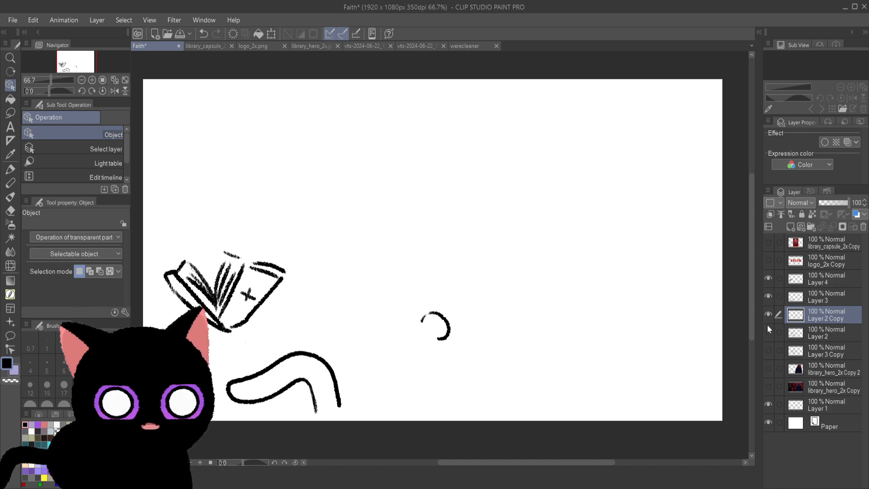
{"action": "left_click", "coordinate": [767, 324]}
{"action": "left_click", "coordinate": [815, 333]}
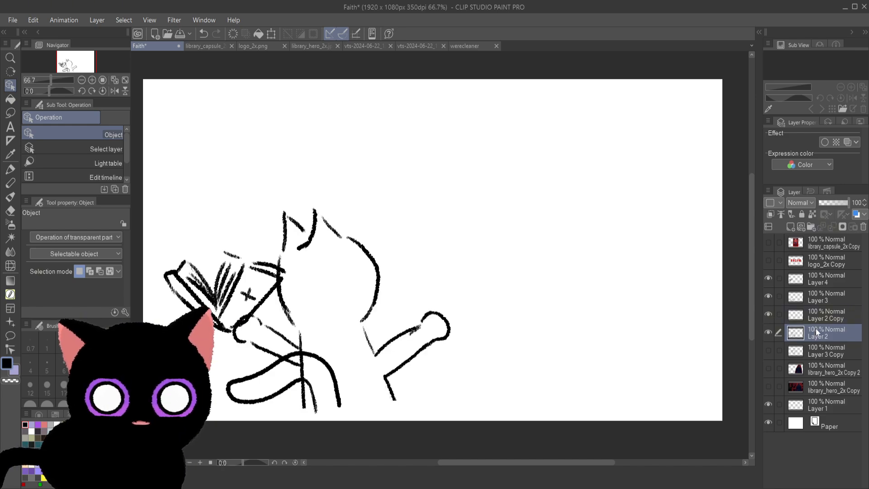
{"action": "left_click", "coordinate": [822, 316], "text": "ctrl"}
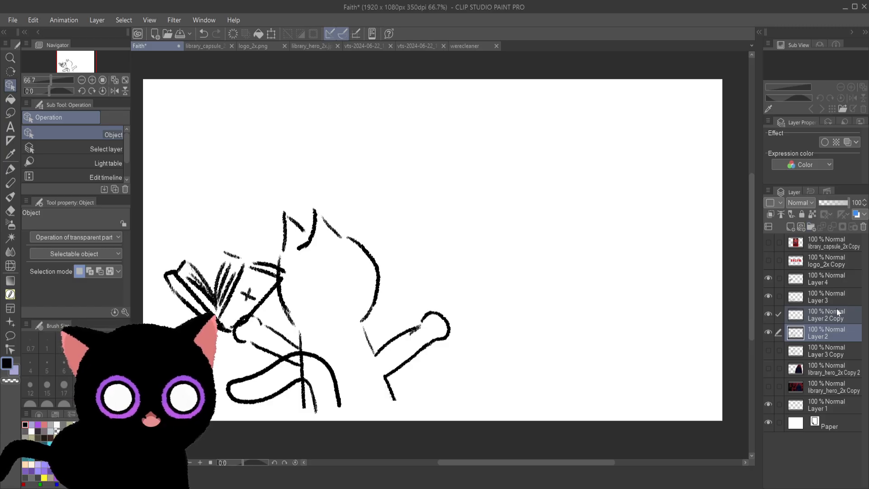
{"action": "key", "text": "shift+alt+e"}
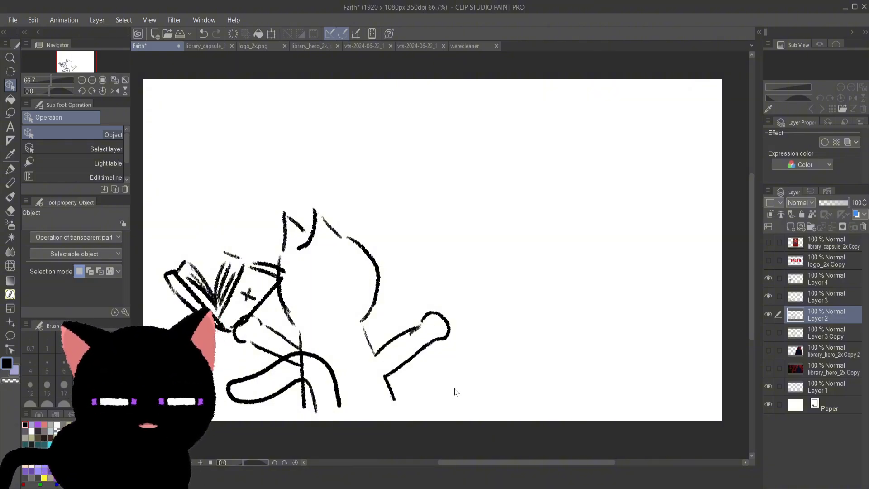
- Switch to the Crayon brush and bring up the library_hero_2x.jpg image to examine the priest's cape and collar
{"action": "left_click", "coordinate": [11, 183]}
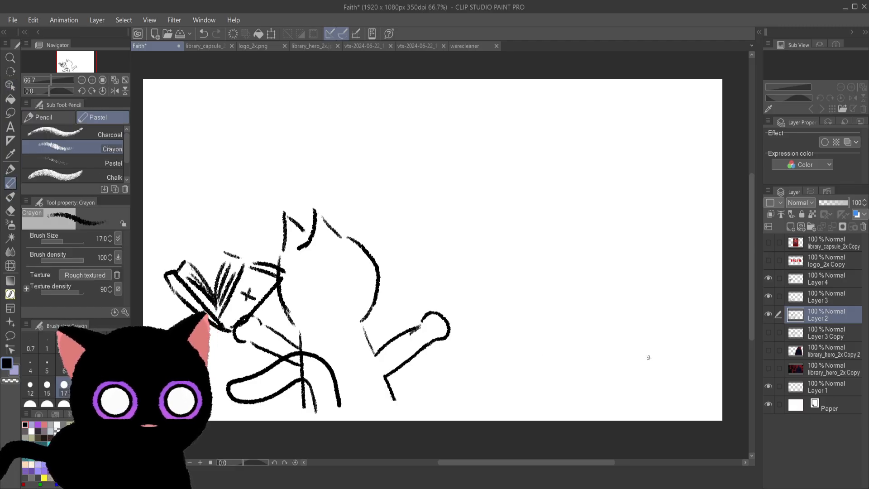
{"action": "left_click", "coordinate": [308, 48]}
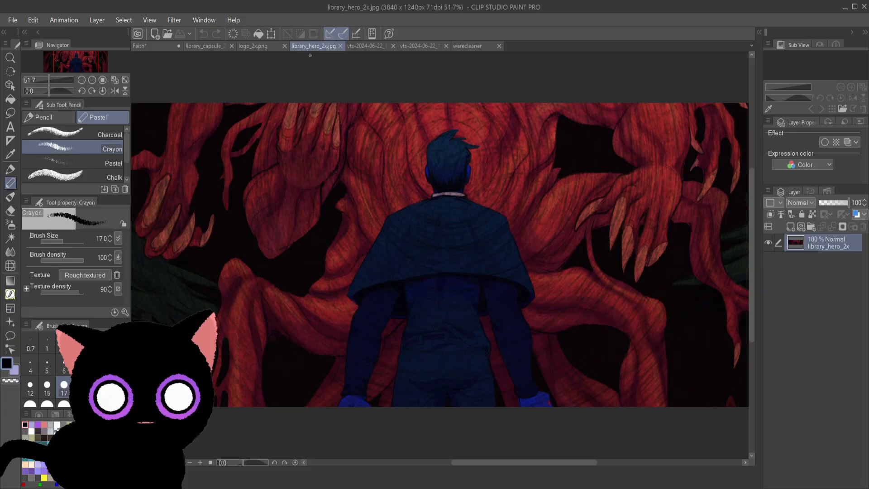
- Sample the pink of the cat's inner ear in vts-2024-06-22_12h00_29.png and return to the Faith drawing
{"action": "left_click", "coordinate": [373, 48]}
{"action": "left_click", "coordinate": [471, 168], "text": "alt"}
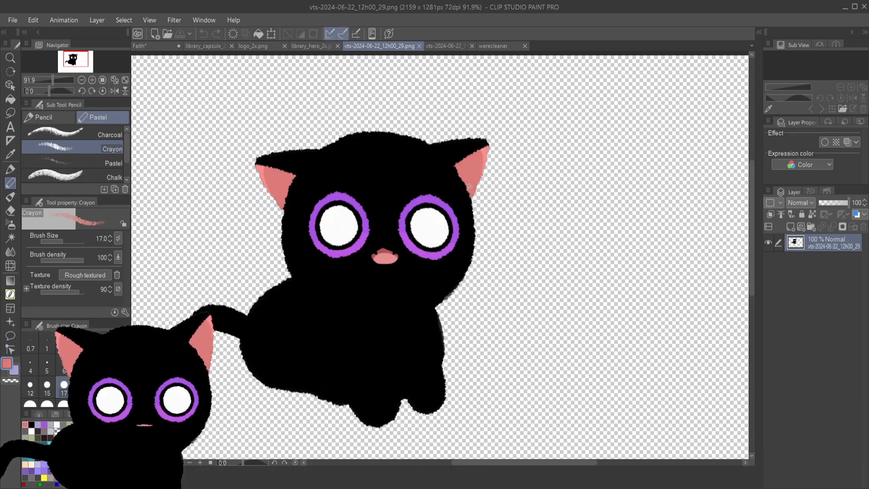
{"action": "left_click", "coordinate": [167, 47]}
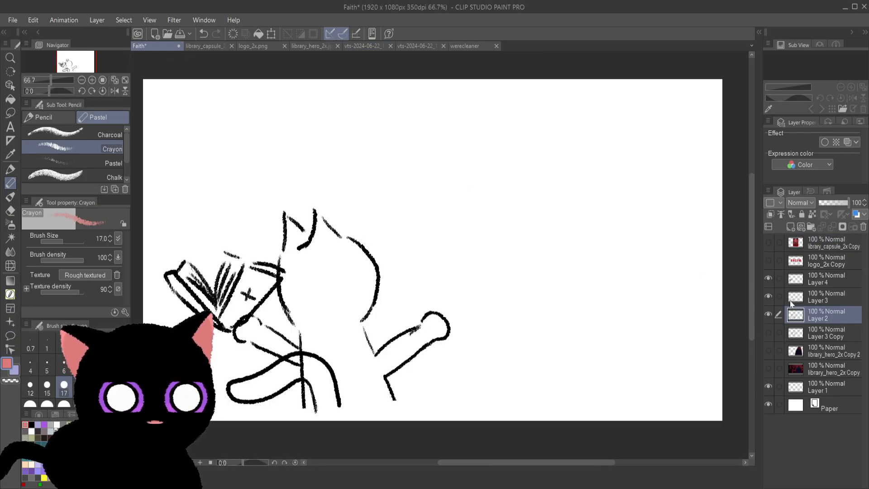
- Toggle Layer 3 and Layer 4 to check their contents, and add a new raster layer between them
{"action": "left_click", "coordinate": [770, 295]}
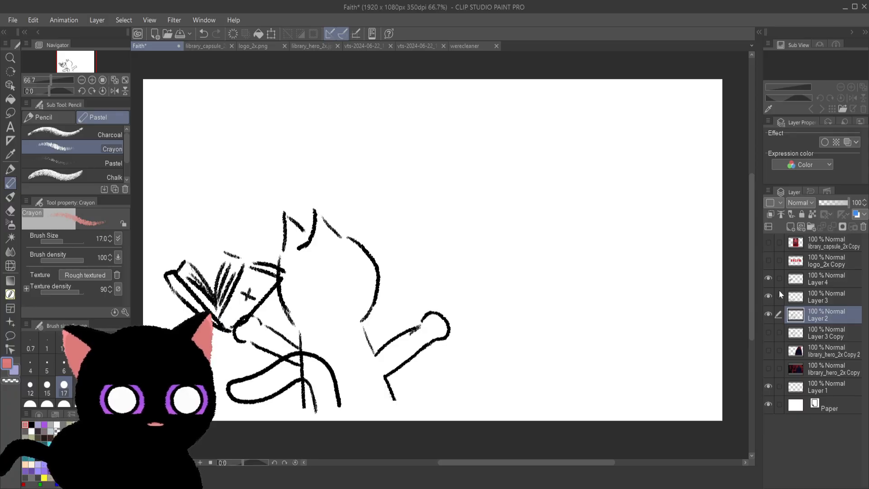
{"action": "left_click", "coordinate": [769, 295]}
{"action": "left_click", "coordinate": [769, 295]}
{"action": "left_click", "coordinate": [767, 279]}
{"action": "left_click", "coordinate": [768, 279]}
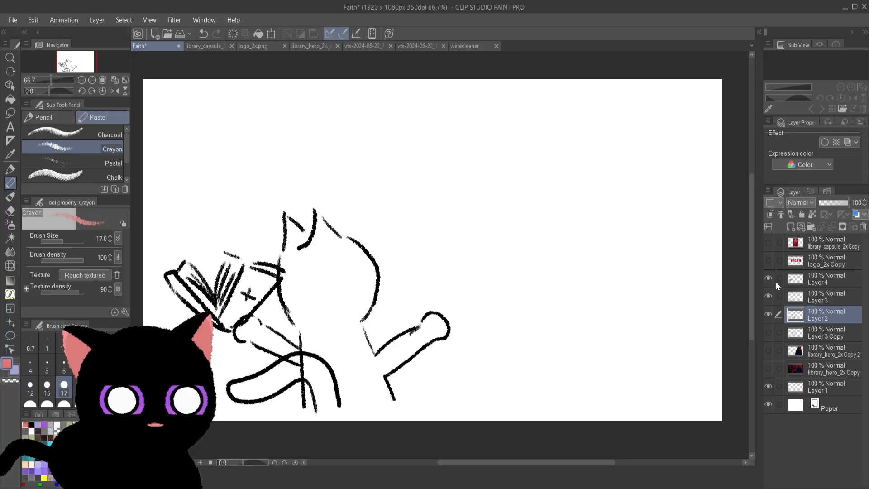
{"action": "left_click", "coordinate": [790, 226]}
{"action": "left_click_drag", "start_coordinate": [809, 297], "coordinate": [808, 294]}
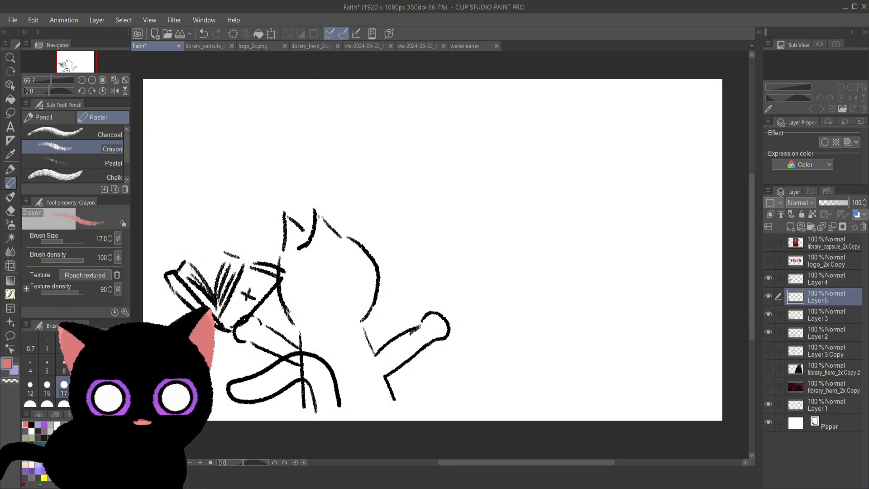
{"action": "left_click_drag", "start_coordinate": [319, 218], "coordinate": [329, 239]}
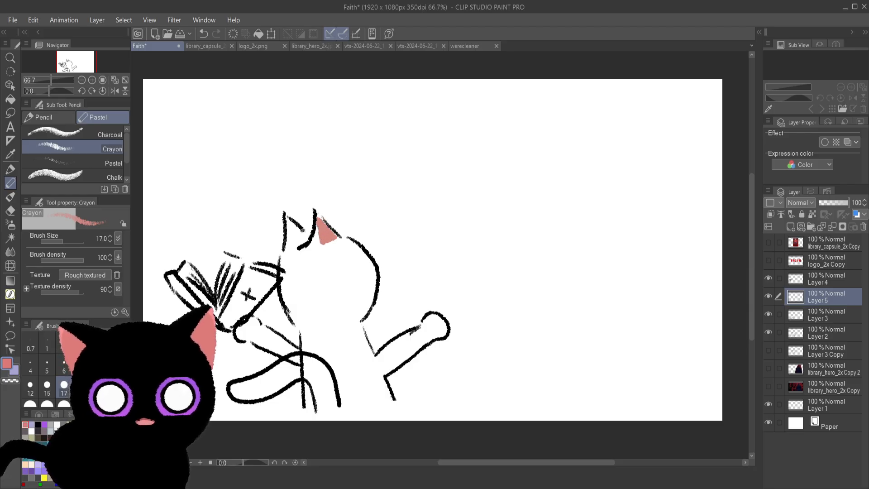
{"action": "key", "text": "ctrl+z"}
{"action": "key", "text": "ctrl+z"}
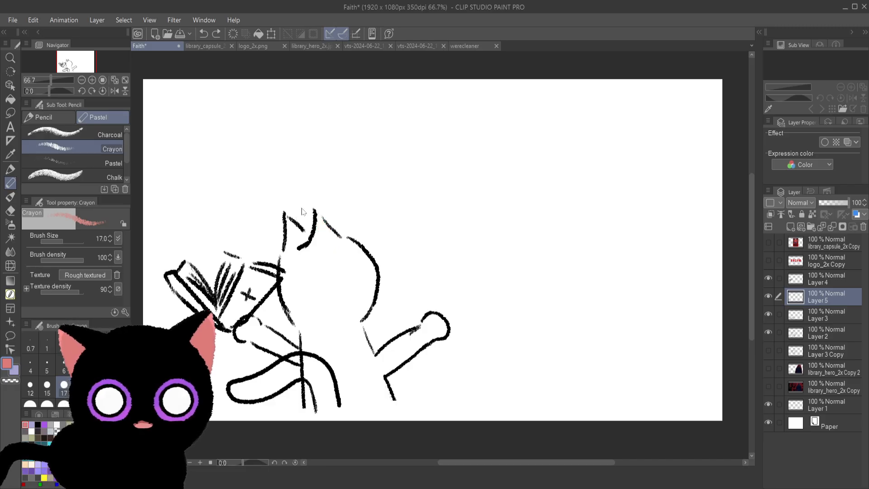
- Fill the inside of the sketched cat's ear nearest the back of the head with pink crayon
{"action": "mouse_move", "coordinate": [318, 222]}
{"action": "left_mouse_down"}
{"action": "mouse_move", "coordinate": [316, 248]}
{"action": "mouse_move", "coordinate": [324, 229]}
{"action": "left_mouse_up"}
{"action": "key", "text": "ctrl+z"}
{"action": "key", "text": "ctrl+z"}
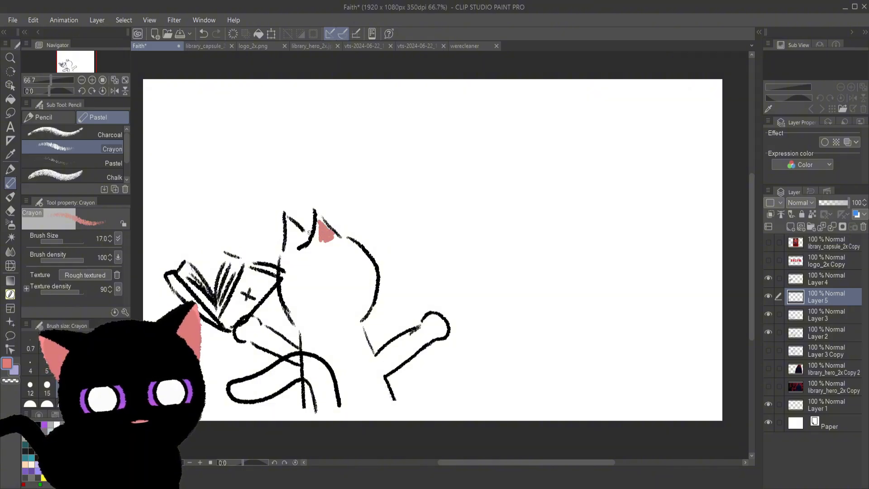
{"action": "left_click_drag", "start_coordinate": [295, 230], "coordinate": [299, 235]}
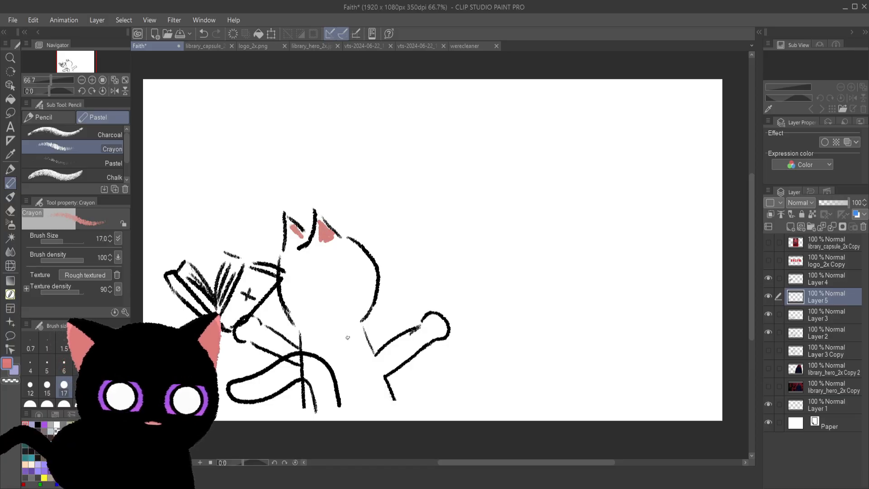
{"action": "key", "text": "ctrl+z"}
{"action": "key", "text": "ctrl+z"}
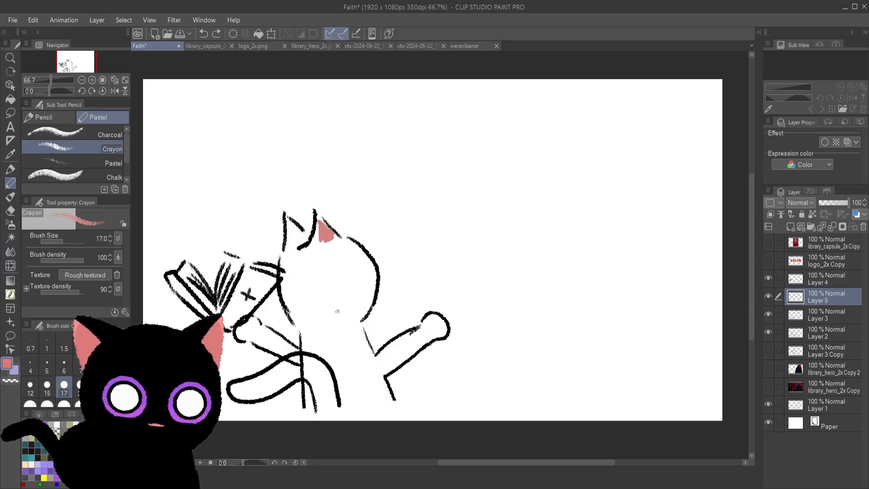
{"action": "left_click_drag", "start_coordinate": [288, 227], "coordinate": [292, 243]}
{"action": "left_click_drag", "start_coordinate": [289, 236], "coordinate": [286, 247]}
{"action": "key", "text": "ctrl+z"}
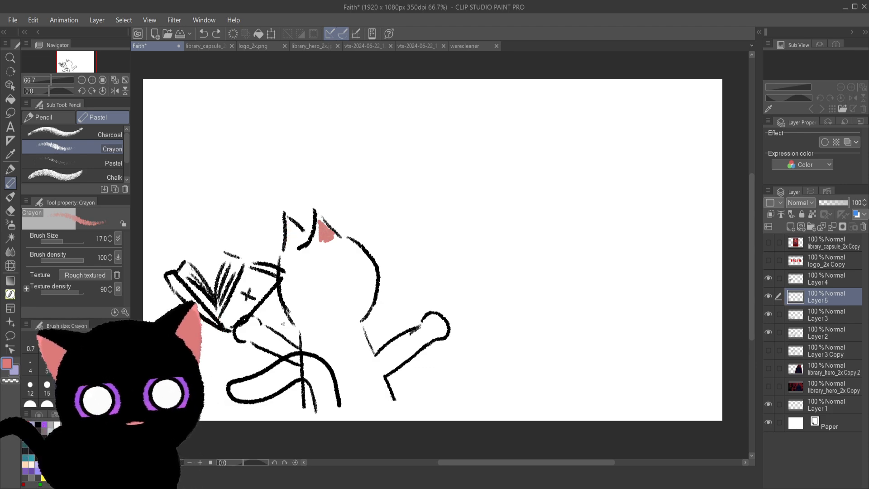
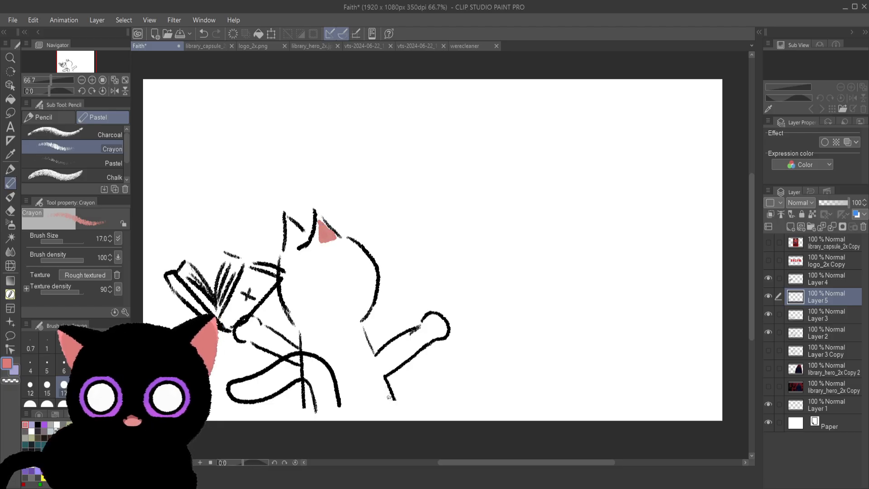
- Sample the purple of the reference cat's eye and paint a thick purple eye ring beside the head outline in the Faith drawing
{"action": "left_click", "coordinate": [267, 46]}
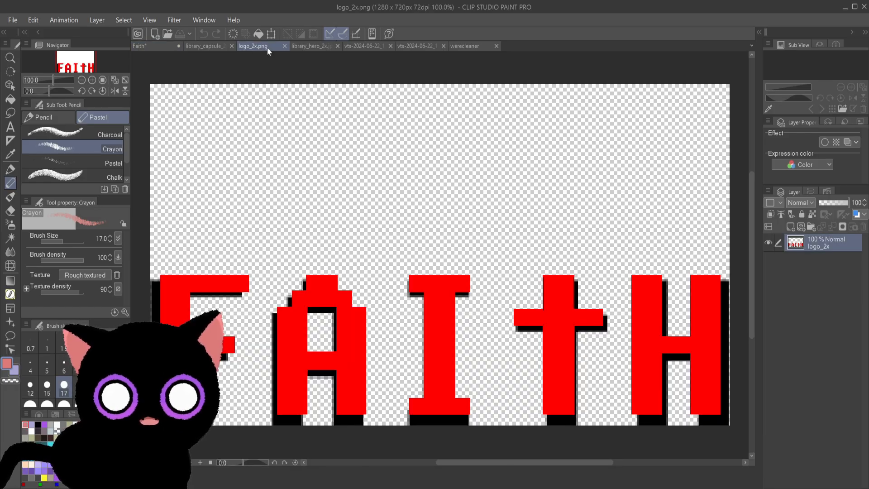
{"action": "left_click", "coordinate": [316, 45]}
{"action": "left_click", "coordinate": [377, 46]}
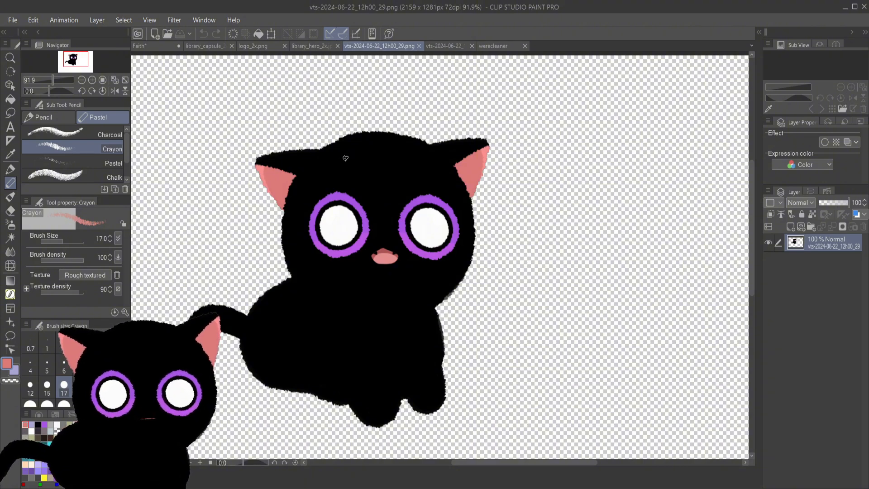
{"action": "left_click", "coordinate": [351, 200], "text": "alt"}
{"action": "left_click", "coordinate": [142, 45]}
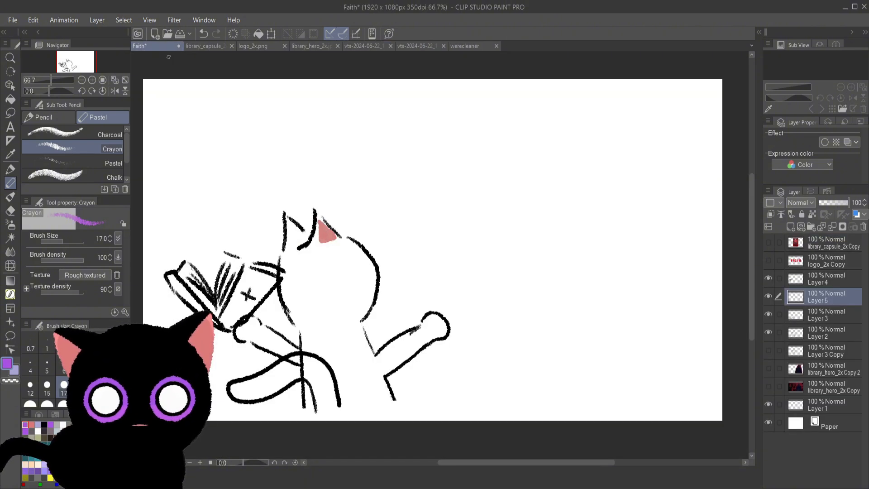
{"action": "mouse_move", "coordinate": [346, 250]}
{"action": "left_mouse_down"}
{"action": "mouse_move", "coordinate": [351, 267]}
{"action": "mouse_move", "coordinate": [358, 254]}
{"action": "mouse_move", "coordinate": [344, 259]}
{"action": "mouse_move", "coordinate": [357, 248]}
{"action": "left_mouse_up"}
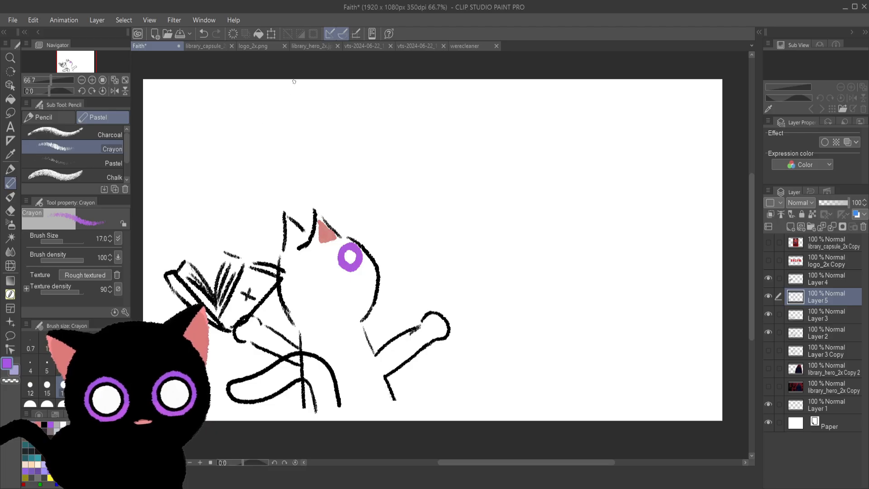
- Check the eye in the reference image, then sample black from the Faith sketch and set the crayon size to 5
{"action": "left_click", "coordinate": [313, 46]}
{"action": "left_click", "coordinate": [359, 45]}
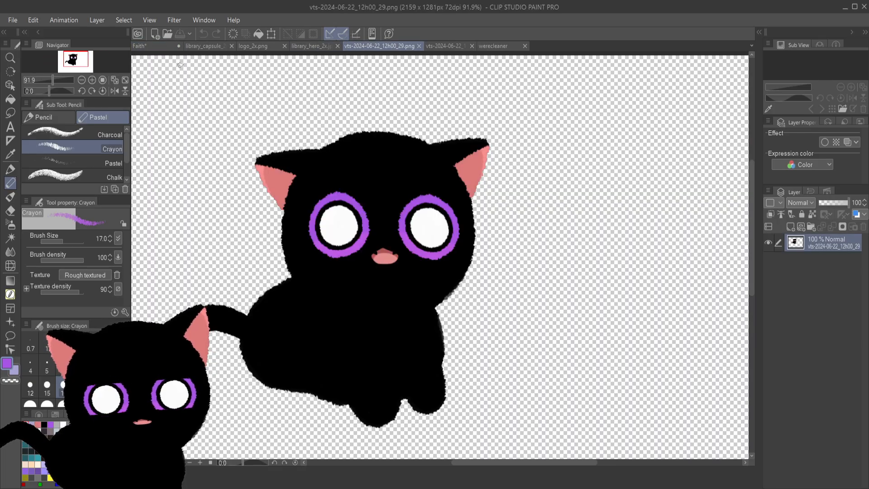
{"action": "left_click", "coordinate": [166, 46]}
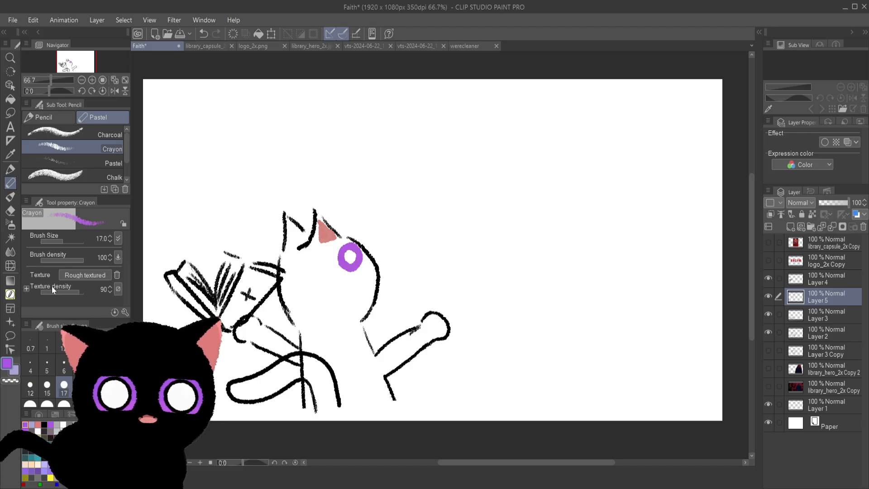
{"action": "right_click", "coordinate": [282, 302]}
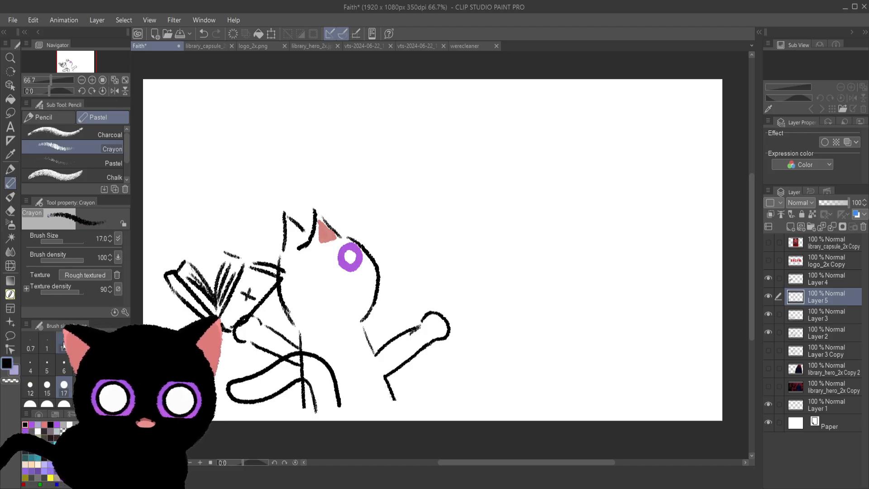
{"action": "left_click", "coordinate": [46, 364]}
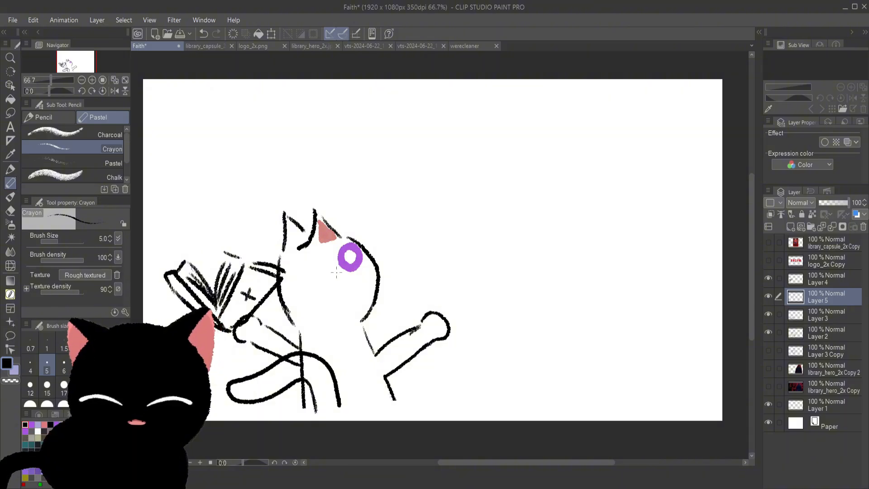
- Draw a thin black outline around the inner edge of the purple eye ring
{"action": "scroll", "coordinate": [336, 273], "scroll_direction": "up", "scroll_amount": 4}
{"action": "mouse_move", "coordinate": [362, 198]}
{"action": "left_mouse_down"}
{"action": "mouse_move", "coordinate": [351, 218]}
{"action": "mouse_move", "coordinate": [368, 248]}
{"action": "mouse_move", "coordinate": [389, 244]}
{"action": "mouse_move", "coordinate": [401, 229]}
{"action": "mouse_move", "coordinate": [400, 215]}
{"action": "mouse_move", "coordinate": [357, 206]}
{"action": "mouse_move", "coordinate": [363, 239]}
{"action": "mouse_move", "coordinate": [373, 235]}
{"action": "mouse_move", "coordinate": [356, 215]}
{"action": "mouse_move", "coordinate": [389, 198]}
{"action": "left_mouse_up"}
{"action": "key", "text": "ctrl+z"}
{"action": "key", "text": "ctrl+z"}
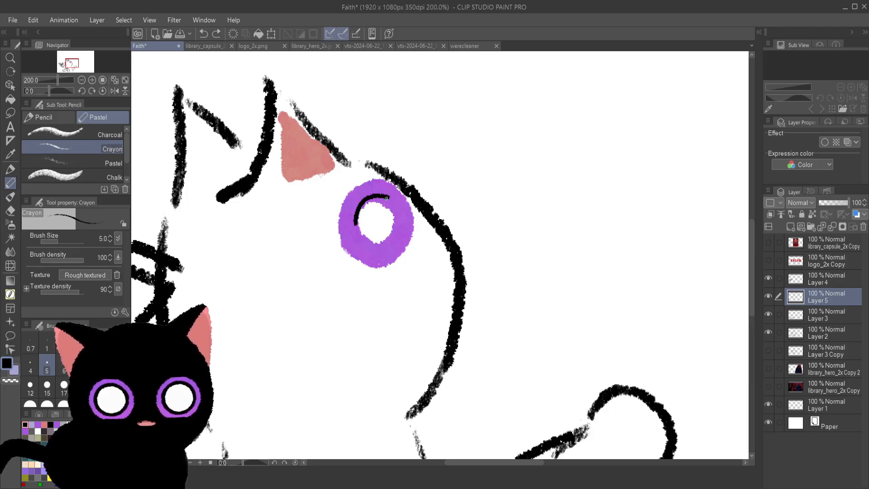
{"action": "key", "text": "ctrl+z"}
{"action": "mouse_move", "coordinate": [353, 224]}
{"action": "left_mouse_down"}
{"action": "mouse_move", "coordinate": [368, 197]}
{"action": "mouse_move", "coordinate": [392, 199]}
{"action": "mouse_move", "coordinate": [401, 218]}
{"action": "mouse_move", "coordinate": [395, 243]}
{"action": "mouse_move", "coordinate": [370, 252]}
{"action": "mouse_move", "coordinate": [353, 225]}
{"action": "mouse_move", "coordinate": [369, 249]}
{"action": "mouse_move", "coordinate": [355, 233]}
{"action": "mouse_move", "coordinate": [392, 239]}
{"action": "left_mouse_up"}
{"action": "key", "text": "ctrl+z"}
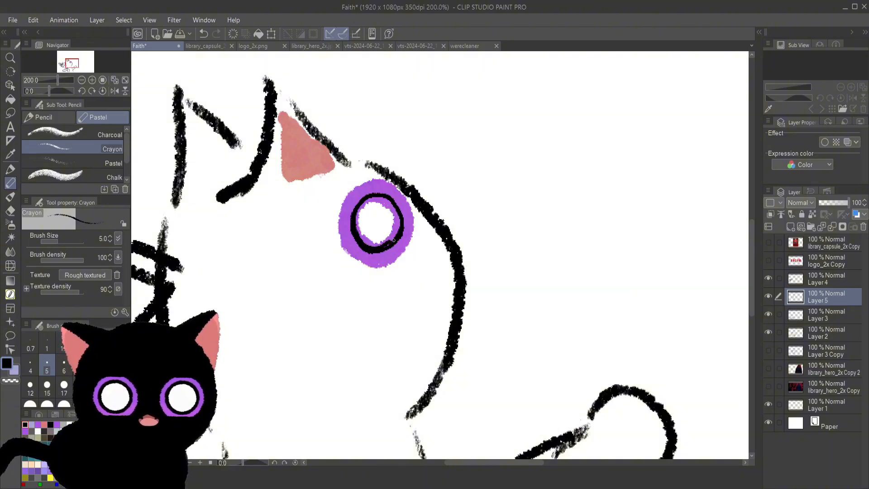
{"action": "key", "text": "ctrl+z"}
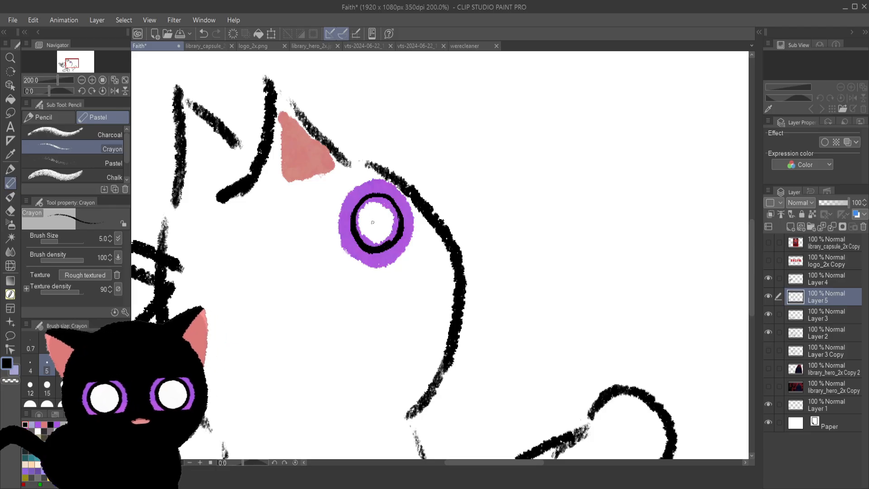
- Sample white from the eye's center and fill the area inside the black outline with it
{"action": "left_click", "coordinate": [377, 237], "text": "alt"}
{"action": "mouse_move", "coordinate": [365, 231]}
{"action": "left_mouse_down"}
{"action": "mouse_move", "coordinate": [372, 232]}
{"action": "mouse_move", "coordinate": [358, 218]}
{"action": "mouse_move", "coordinate": [370, 204]}
{"action": "mouse_move", "coordinate": [391, 213]}
{"action": "mouse_move", "coordinate": [383, 204]}
{"action": "mouse_move", "coordinate": [389, 227]}
{"action": "left_mouse_up"}
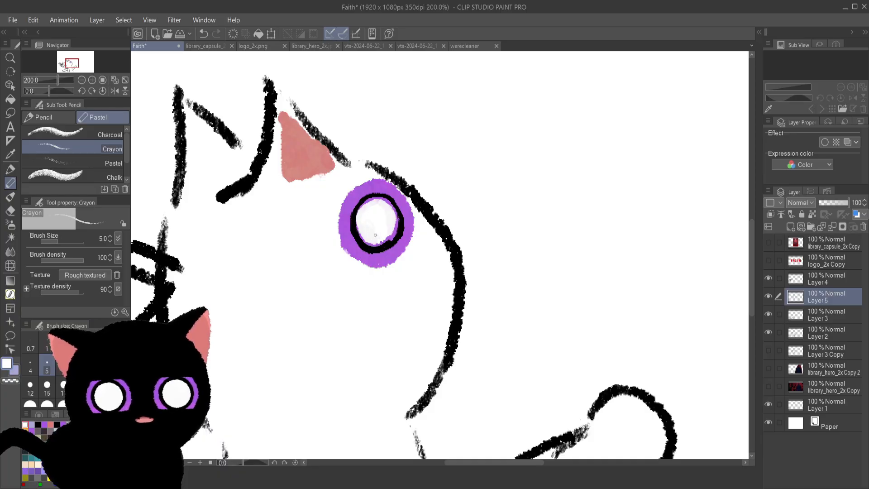
{"action": "left_click_drag", "start_coordinate": [392, 225], "coordinate": [380, 200]}
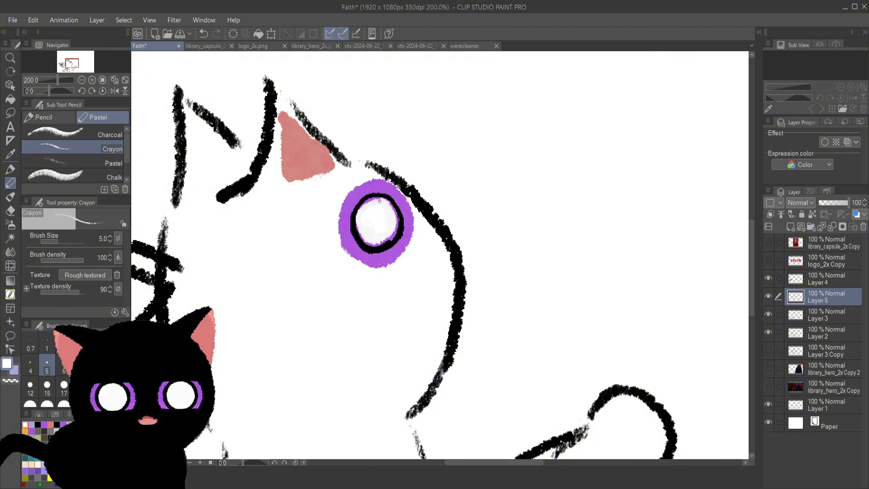
{"action": "scroll", "coordinate": [390, 204], "scroll_direction": "up", "scroll_amount": 5}
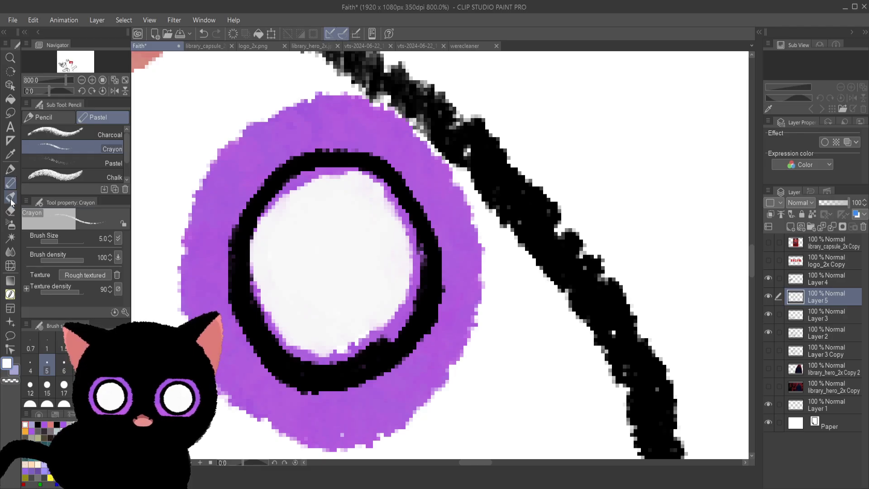
{"action": "left_click", "coordinate": [10, 197]}
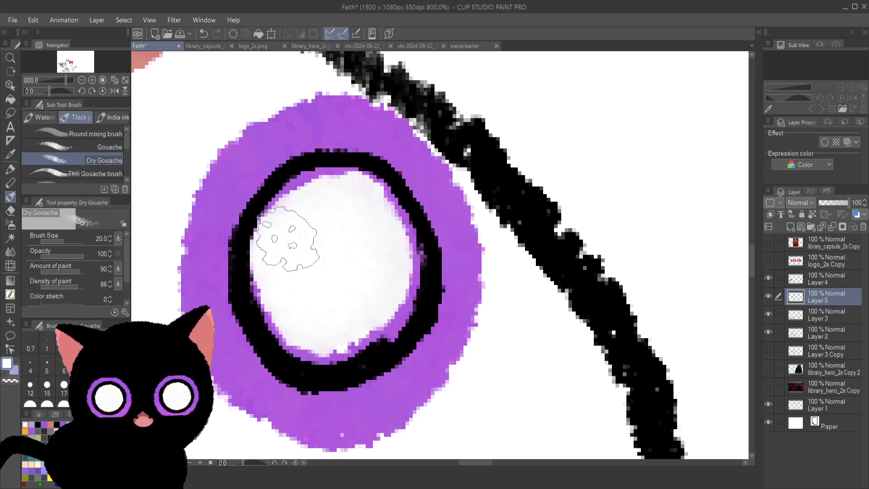
{"action": "left_click", "coordinate": [12, 181]}
{"action": "left_click", "coordinate": [10, 169]}
{"action": "left_click", "coordinate": [99, 117]}
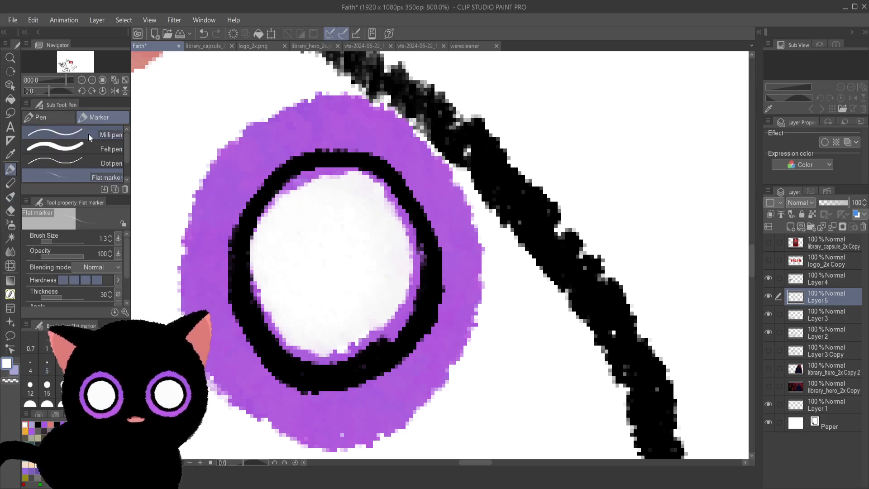
{"action": "left_click", "coordinate": [47, 117]}
{"action": "left_click", "coordinate": [119, 145]}
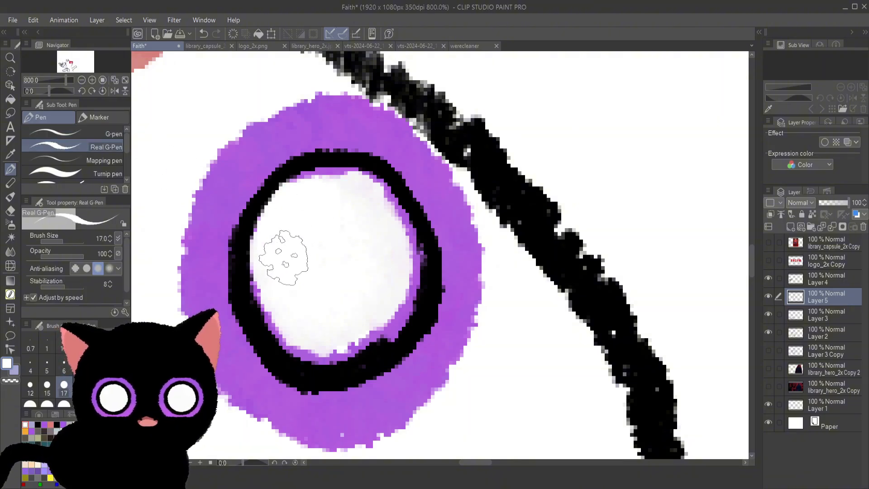
{"action": "mouse_move", "coordinate": [283, 258]}
{"action": "left_mouse_down"}
{"action": "mouse_move", "coordinate": [278, 272]}
{"action": "mouse_move", "coordinate": [291, 306]}
{"action": "mouse_move", "coordinate": [332, 340]}
{"action": "mouse_move", "coordinate": [374, 301]}
{"action": "mouse_move", "coordinate": [378, 310]}
{"action": "mouse_move", "coordinate": [370, 312]}
{"action": "left_mouse_up"}
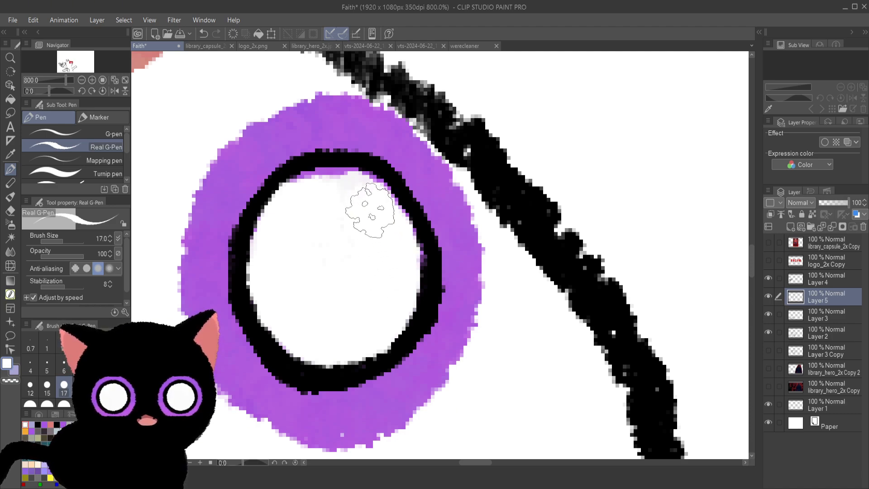
{"action": "mouse_move", "coordinate": [370, 210]}
{"action": "left_mouse_down"}
{"action": "mouse_move", "coordinate": [290, 204]}
{"action": "mouse_move", "coordinate": [333, 194]}
{"action": "left_mouse_up"}
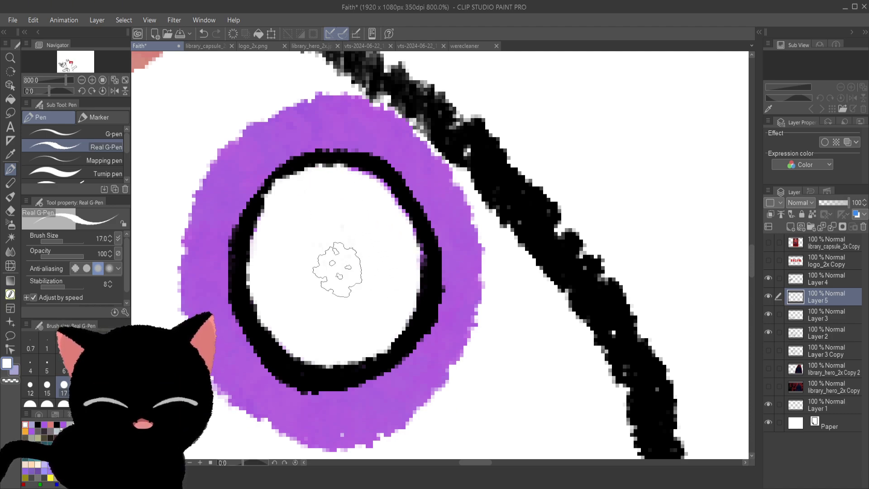
{"action": "key", "text": "ctrl+z"}
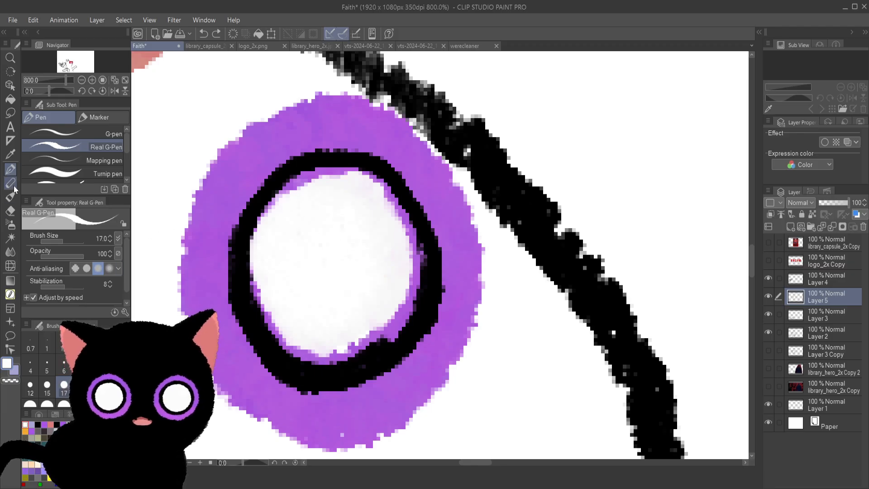
- Cover the leftover purple pixels inside the eye's black outline with white, using the Dot pen marker, and smooth out the white center
{"action": "left_click", "coordinate": [101, 116]}
{"action": "left_click", "coordinate": [113, 163]}
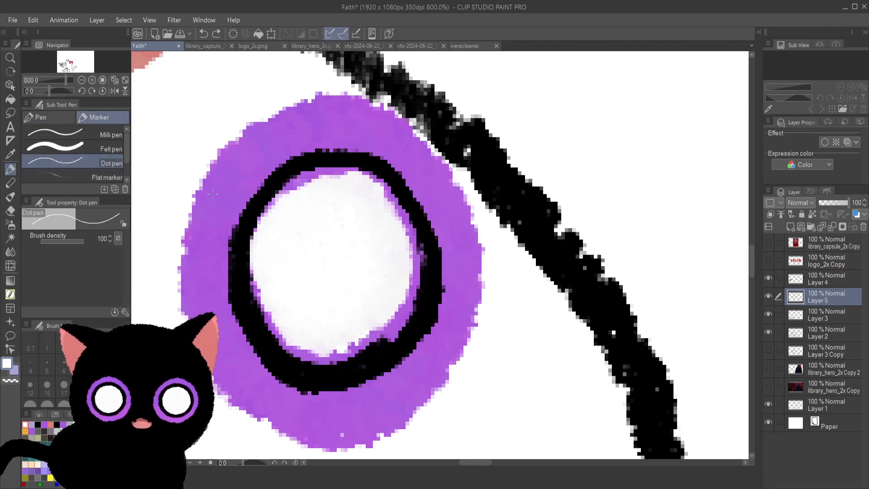
{"action": "left_click_drag", "start_coordinate": [289, 189], "coordinate": [257, 229]}
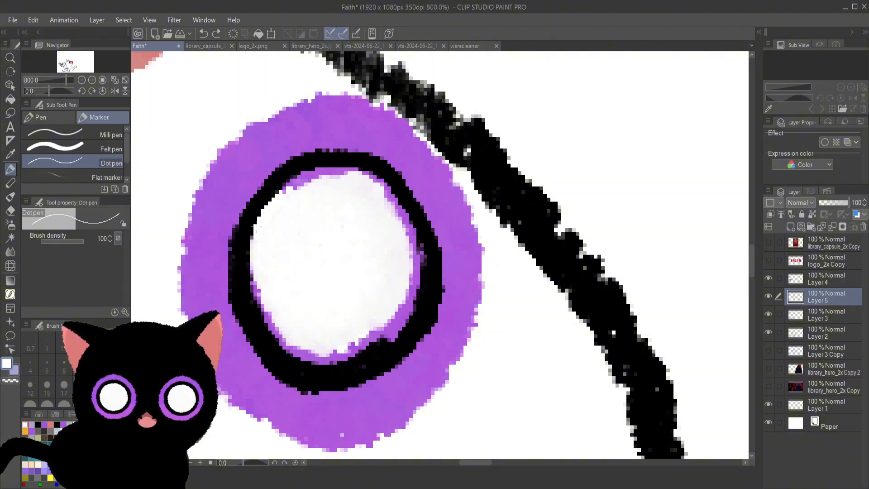
{"action": "mouse_move", "coordinate": [260, 277]}
{"action": "left_mouse_down"}
{"action": "mouse_move", "coordinate": [259, 300]}
{"action": "mouse_move", "coordinate": [254, 258]}
{"action": "mouse_move", "coordinate": [272, 334]}
{"action": "mouse_move", "coordinate": [270, 319]}
{"action": "mouse_move", "coordinate": [295, 353]}
{"action": "mouse_move", "coordinate": [268, 299]}
{"action": "mouse_move", "coordinate": [299, 329]}
{"action": "mouse_move", "coordinate": [311, 353]}
{"action": "mouse_move", "coordinate": [296, 350]}
{"action": "mouse_move", "coordinate": [318, 369]}
{"action": "mouse_move", "coordinate": [319, 346]}
{"action": "mouse_move", "coordinate": [324, 360]}
{"action": "mouse_move", "coordinate": [345, 344]}
{"action": "mouse_move", "coordinate": [334, 362]}
{"action": "mouse_move", "coordinate": [357, 355]}
{"action": "mouse_move", "coordinate": [334, 370]}
{"action": "mouse_move", "coordinate": [382, 340]}
{"action": "mouse_move", "coordinate": [380, 332]}
{"action": "mouse_move", "coordinate": [356, 348]}
{"action": "mouse_move", "coordinate": [369, 321]}
{"action": "mouse_move", "coordinate": [328, 342]}
{"action": "left_mouse_up"}
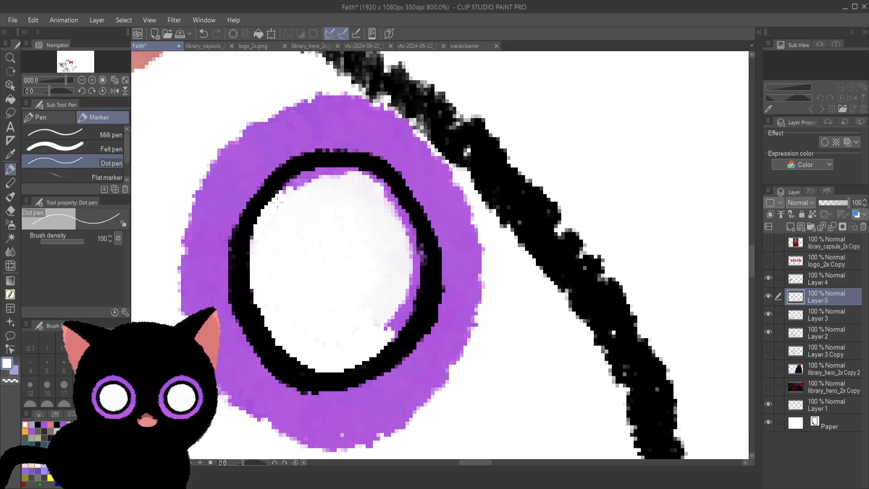
{"action": "mouse_move", "coordinate": [277, 201]}
{"action": "left_mouse_down"}
{"action": "mouse_move", "coordinate": [297, 178]}
{"action": "mouse_move", "coordinate": [319, 172]}
{"action": "mouse_move", "coordinate": [335, 172]}
{"action": "mouse_move", "coordinate": [306, 186]}
{"action": "mouse_move", "coordinate": [351, 171]}
{"action": "mouse_move", "coordinate": [335, 179]}
{"action": "mouse_move", "coordinate": [343, 186]}
{"action": "left_mouse_up"}
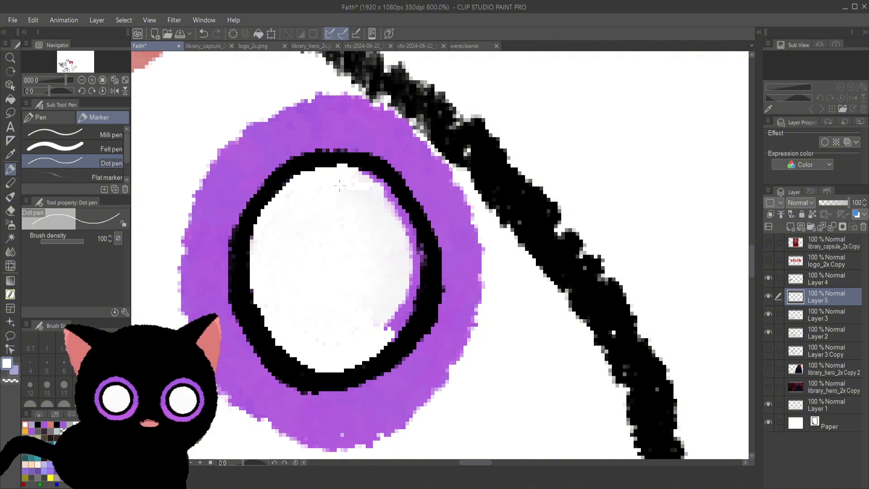
{"action": "mouse_move", "coordinate": [369, 183]}
{"action": "left_mouse_down"}
{"action": "mouse_move", "coordinate": [360, 173]}
{"action": "mouse_move", "coordinate": [384, 185]}
{"action": "mouse_move", "coordinate": [375, 184]}
{"action": "mouse_move", "coordinate": [410, 233]}
{"action": "mouse_move", "coordinate": [407, 217]}
{"action": "mouse_move", "coordinate": [398, 226]}
{"action": "mouse_move", "coordinate": [418, 260]}
{"action": "mouse_move", "coordinate": [424, 251]}
{"action": "mouse_move", "coordinate": [401, 322]}
{"action": "mouse_move", "coordinate": [388, 330]}
{"action": "mouse_move", "coordinate": [383, 322]}
{"action": "mouse_move", "coordinate": [401, 330]}
{"action": "mouse_move", "coordinate": [392, 335]}
{"action": "left_mouse_up"}
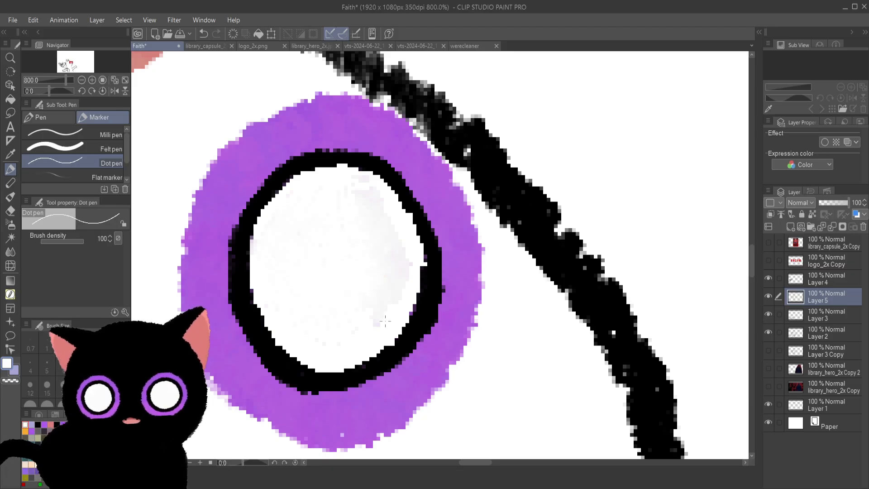
{"action": "left_click_drag", "start_coordinate": [409, 280], "coordinate": [409, 257]}
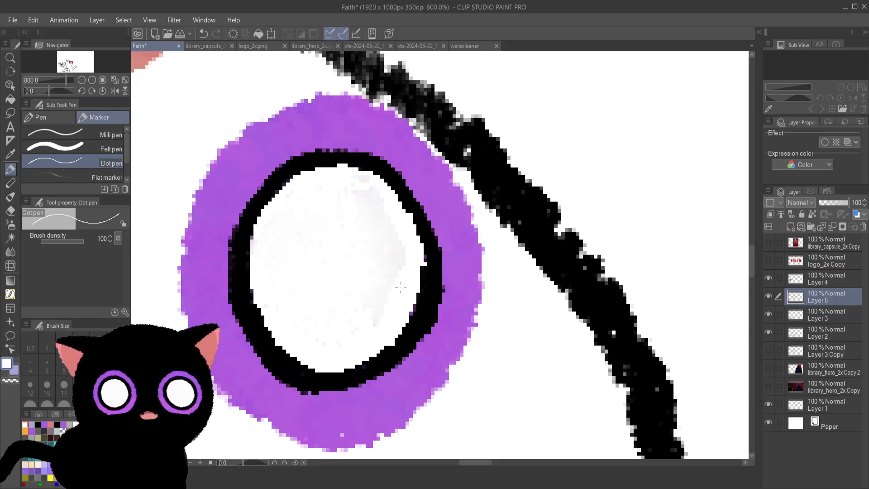
{"action": "left_click_drag", "start_coordinate": [401, 287], "coordinate": [382, 235]}
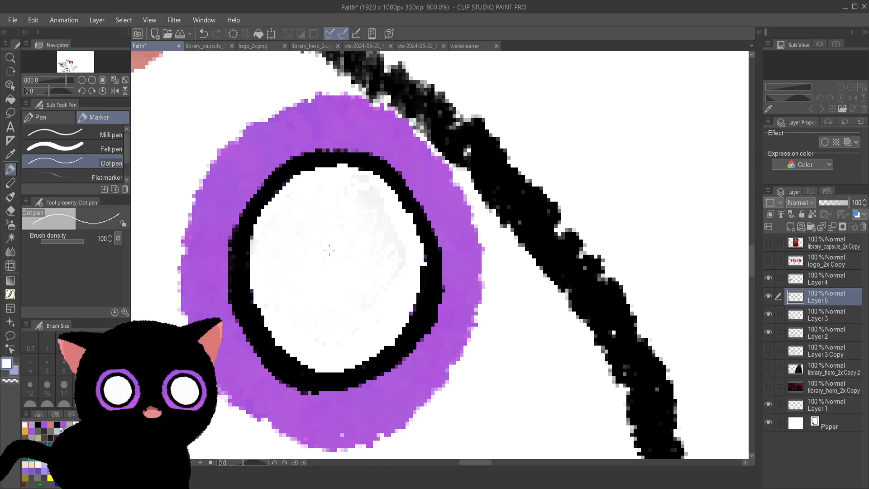
- Sample the purple from the reference cat's eye and touch up the gaps in the eye ring of the Faith drawing with it
{"action": "scroll", "coordinate": [329, 249], "scroll_direction": "down", "scroll_amount": 2}
{"action": "scroll", "coordinate": [411, 403], "scroll_direction": "up", "scroll_amount": 2}
{"action": "scroll", "coordinate": [226, 369], "scroll_direction": "down", "scroll_amount": 2}
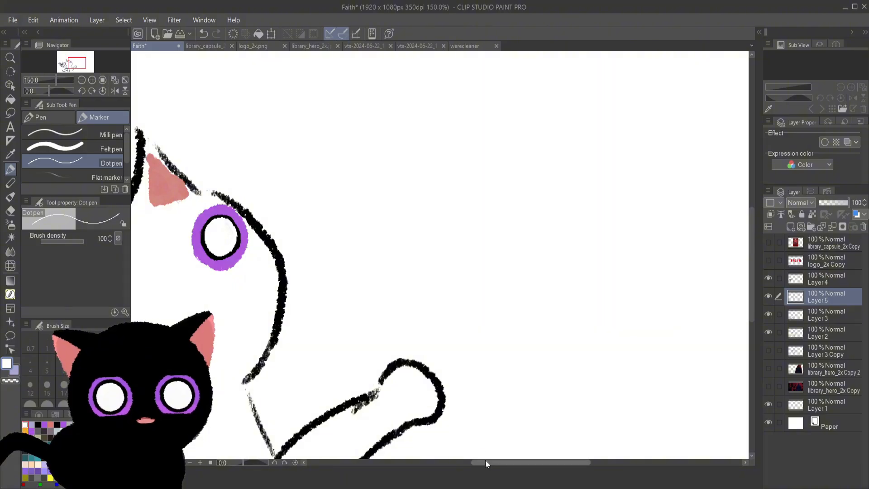
{"action": "left_click_drag", "start_coordinate": [482, 462], "coordinate": [444, 465]}
{"action": "scroll", "coordinate": [475, 338], "scroll_direction": "up", "scroll_amount": 1}
{"action": "scroll", "coordinate": [503, 296], "scroll_direction": "up", "scroll_amount": 2}
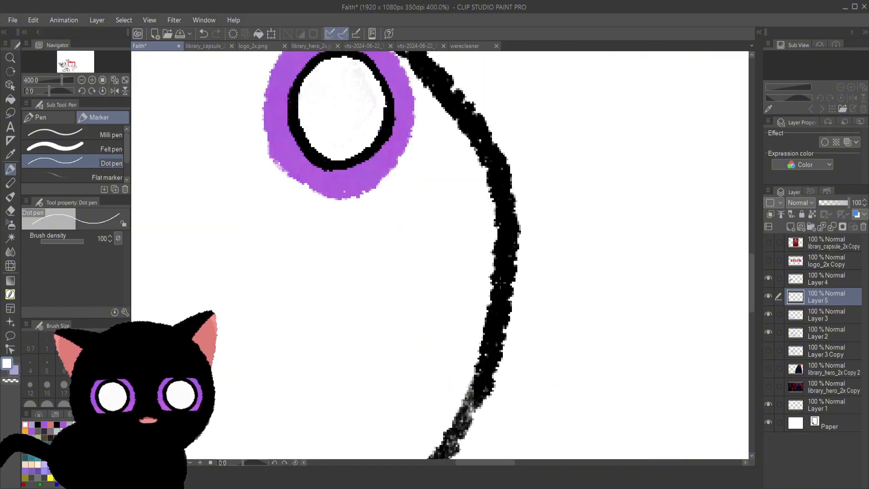
{"action": "left_click", "coordinate": [412, 46]}
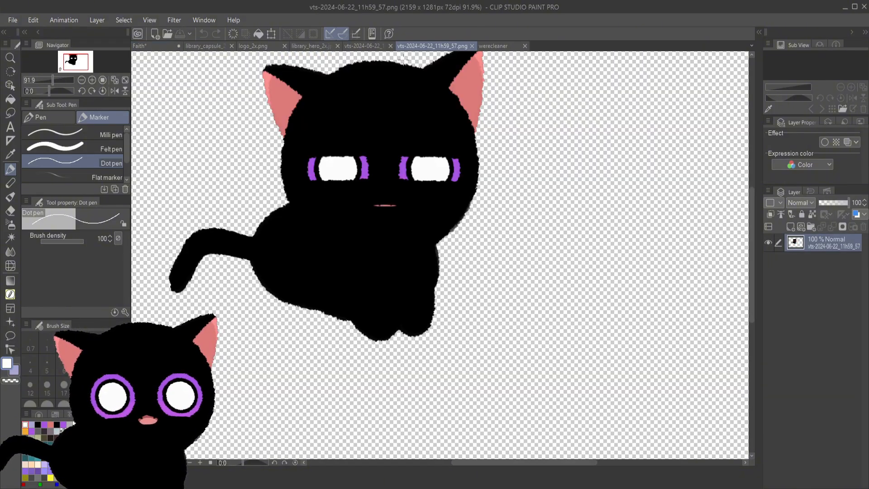
{"action": "left_click", "coordinate": [364, 46]}
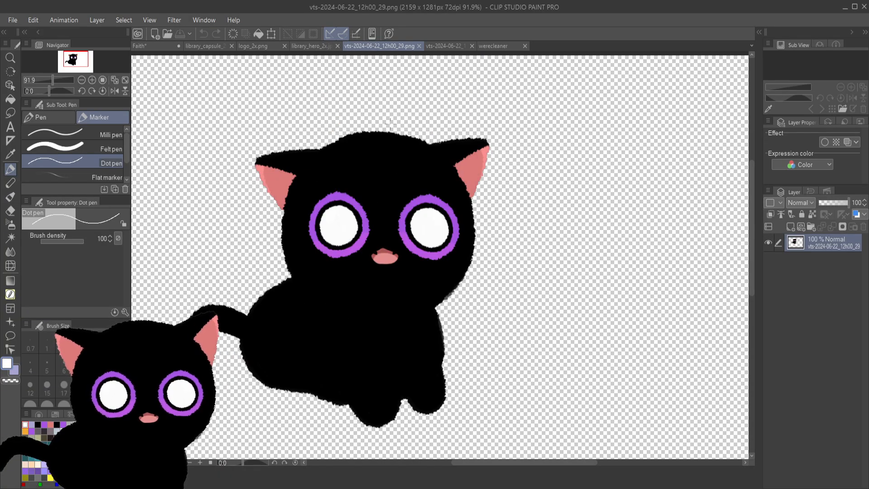
{"action": "left_click", "coordinate": [352, 247], "text": "alt"}
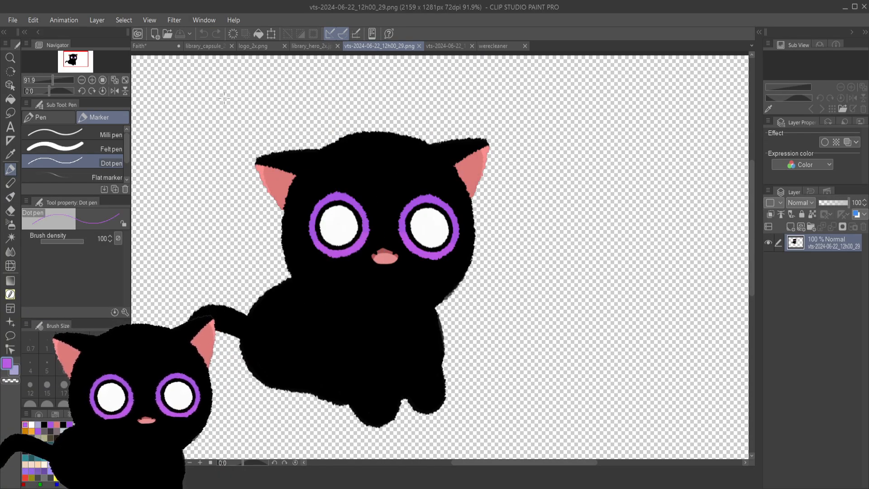
{"action": "left_click", "coordinate": [149, 45]}
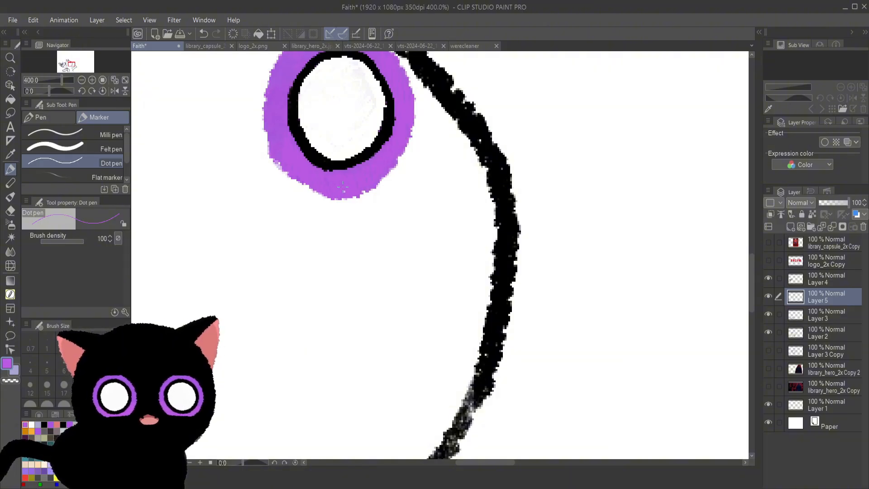
{"action": "key", "text": "ctrl+alt+0"}
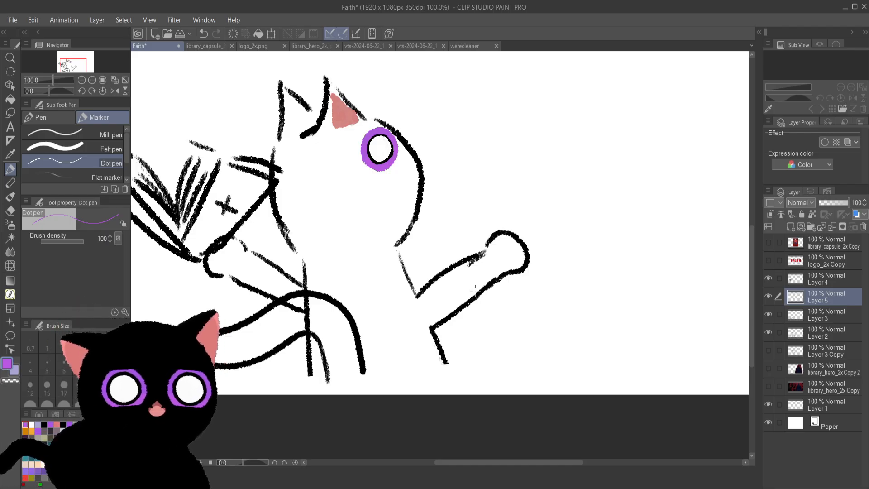
- Lasso the eye on Layer 5, enlarge and rotate it slightly, shift it on the face, and clear the selection
{"action": "left_click", "coordinate": [819, 282]}
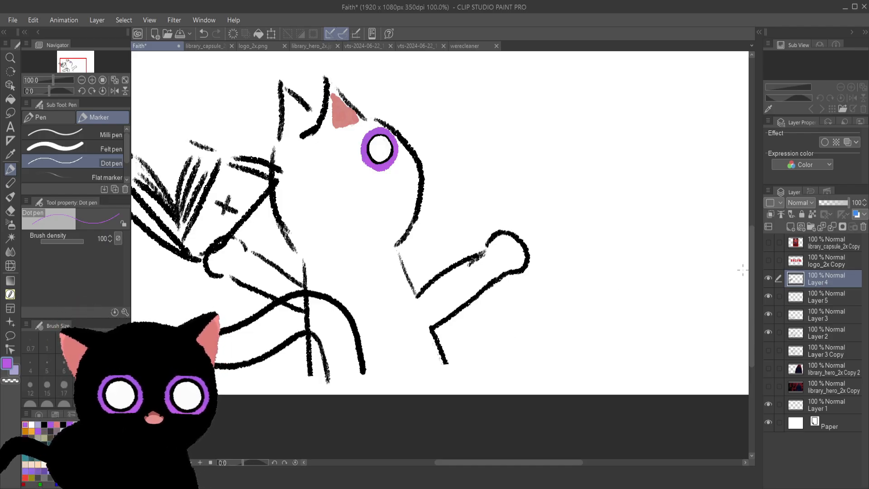
{"action": "left_click", "coordinate": [767, 278]}
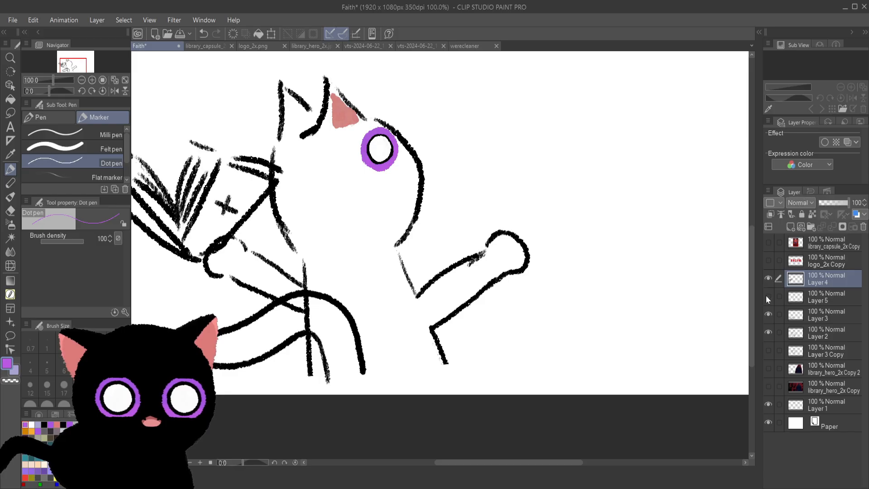
{"action": "left_click", "coordinate": [828, 303]}
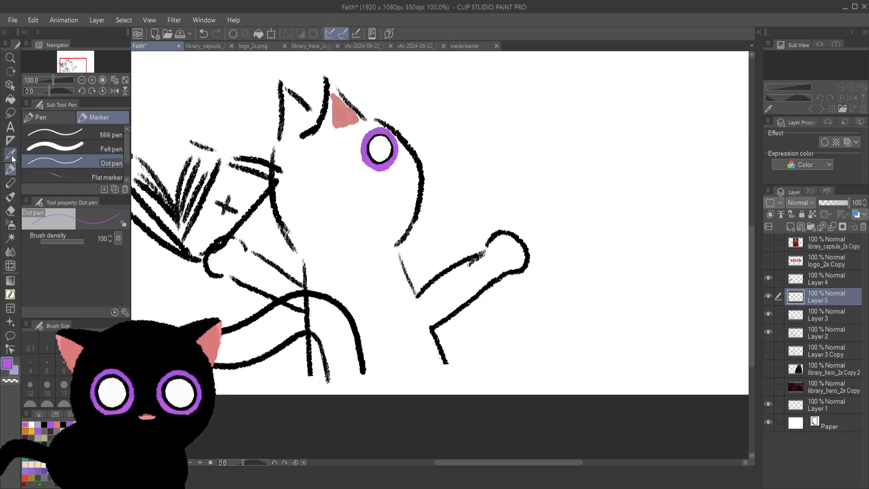
{"action": "left_click", "coordinate": [10, 113]}
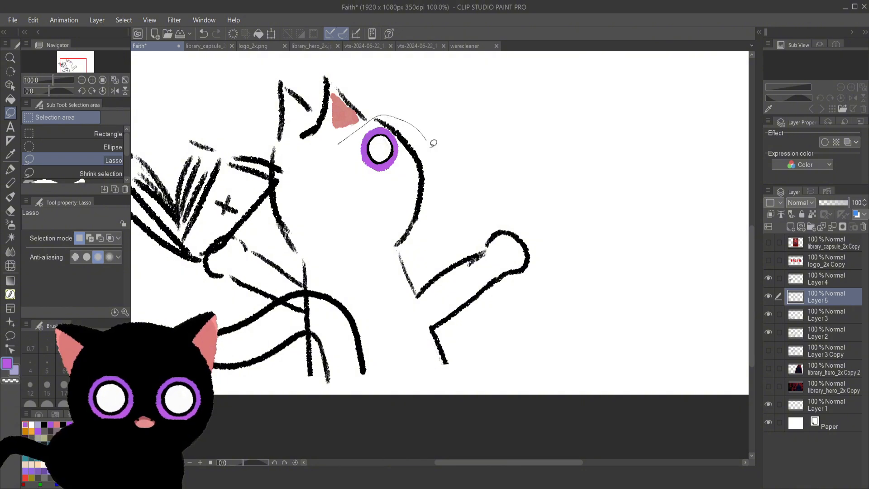
{"action": "left_click_drag", "start_coordinate": [433, 143], "coordinate": [337, 142]}
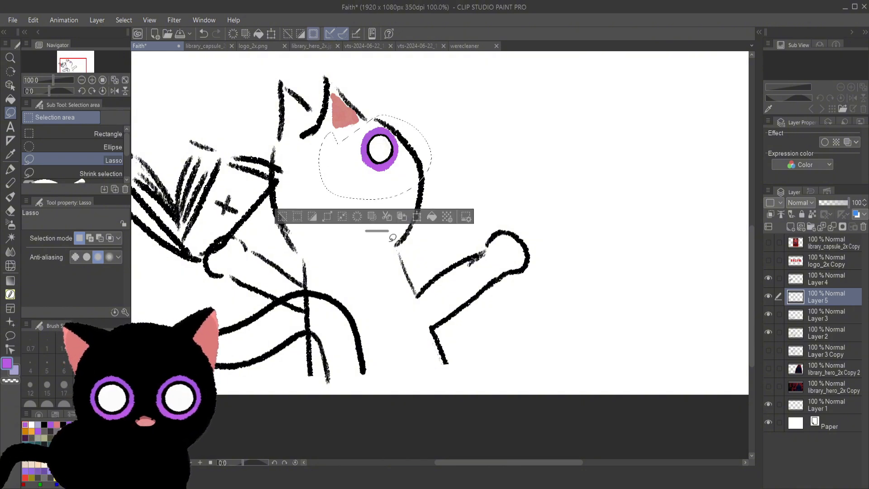
{"action": "left_click", "coordinate": [417, 217]}
{"action": "left_click_drag", "start_coordinate": [435, 200], "coordinate": [438, 151]}
{"action": "mouse_move", "coordinate": [427, 108]}
{"action": "left_mouse_down"}
{"action": "mouse_move", "coordinate": [448, 86]}
{"action": "mouse_move", "coordinate": [436, 101]}
{"action": "left_mouse_up"}
{"action": "mouse_move", "coordinate": [400, 160]}
{"action": "left_mouse_down"}
{"action": "mouse_move", "coordinate": [411, 149]}
{"action": "mouse_move", "coordinate": [397, 157]}
{"action": "left_mouse_up"}
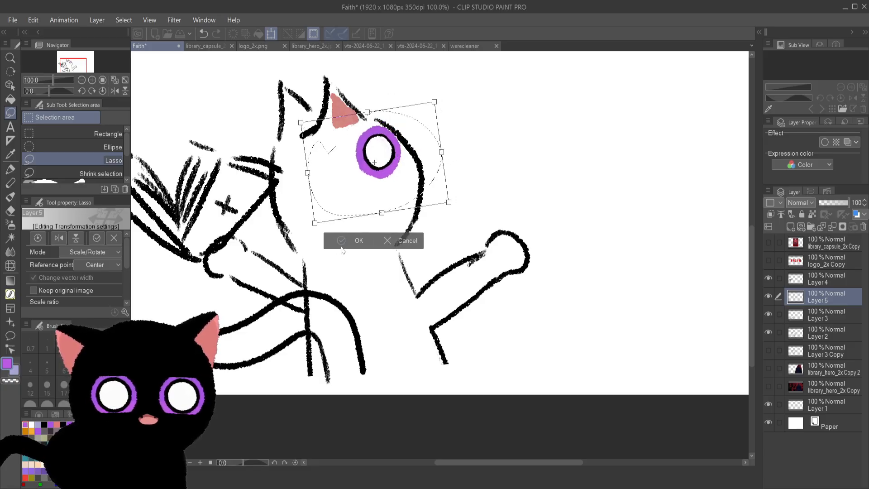
{"action": "left_click", "coordinate": [348, 241]}
{"action": "key", "text": "ctrl+d"}
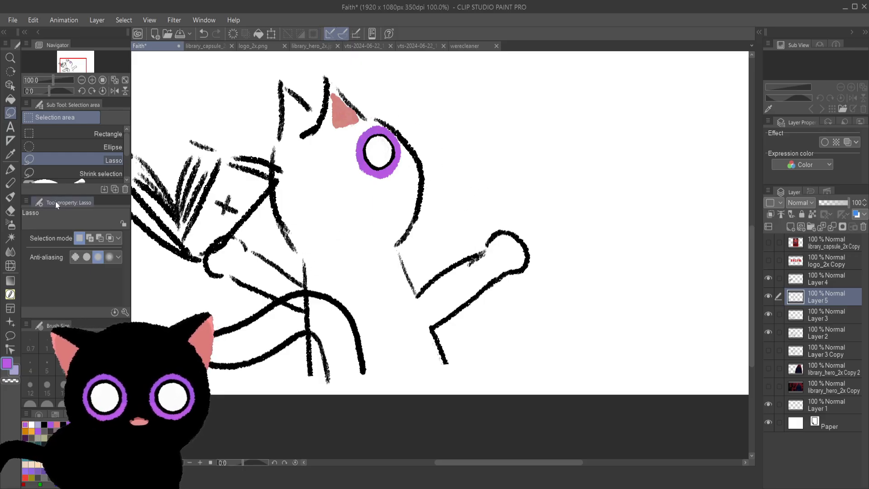
- Erase the top of the eye along a straight horizontal edge with the Rough eraser at size 17, redoing the cut until it fits
{"action": "left_click", "coordinate": [10, 211]}
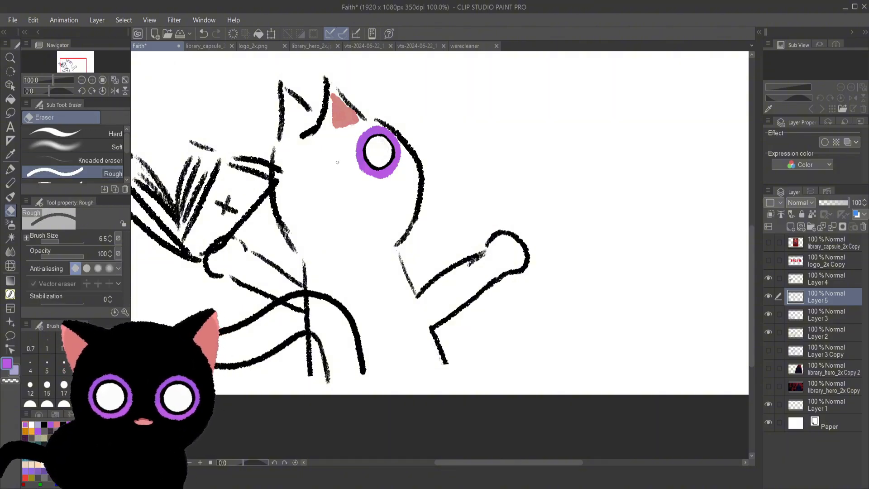
{"action": "left_click", "coordinate": [64, 386]}
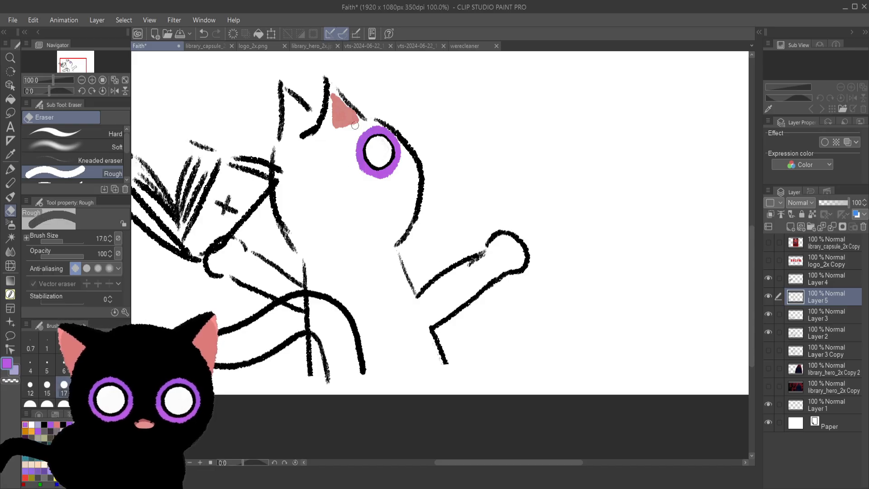
{"action": "mouse_move", "coordinate": [396, 121]}
{"action": "left_mouse_down"}
{"action": "mouse_move", "coordinate": [352, 126]}
{"action": "mouse_move", "coordinate": [411, 127]}
{"action": "mouse_move", "coordinate": [381, 126]}
{"action": "left_mouse_up"}
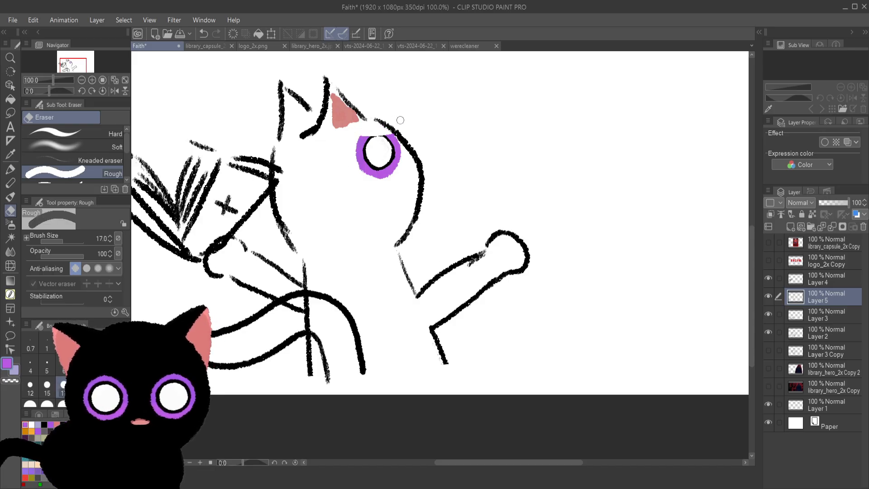
{"action": "key", "text": "ctrl+z"}
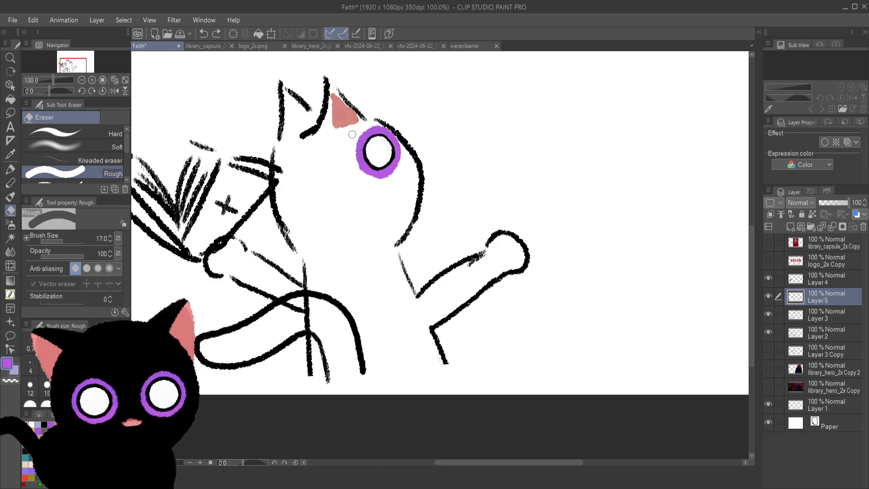
{"action": "left_click_drag", "start_coordinate": [352, 135], "coordinate": [400, 135]}
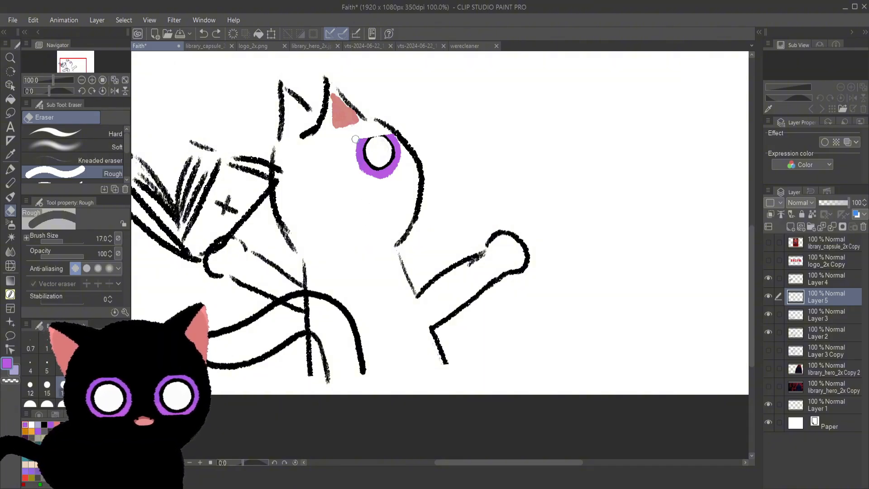
{"action": "key", "text": "ctrl+z"}
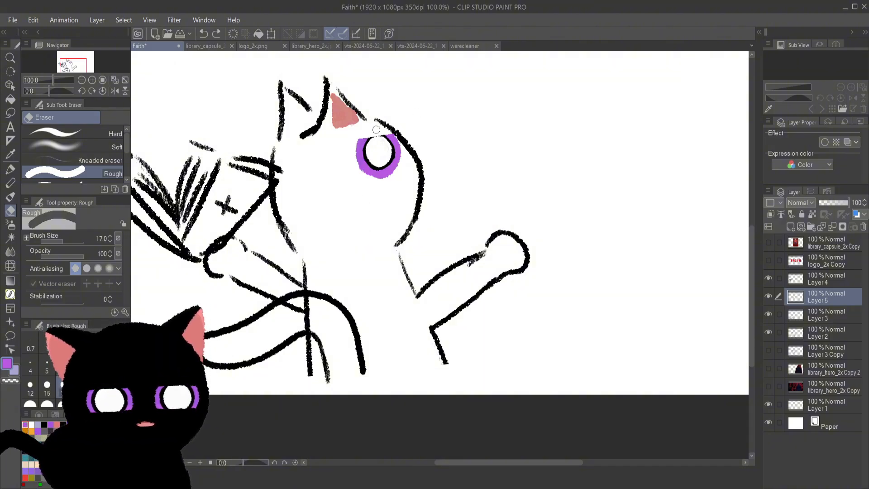
{"action": "left_click_drag", "start_coordinate": [359, 133], "coordinate": [395, 135]}
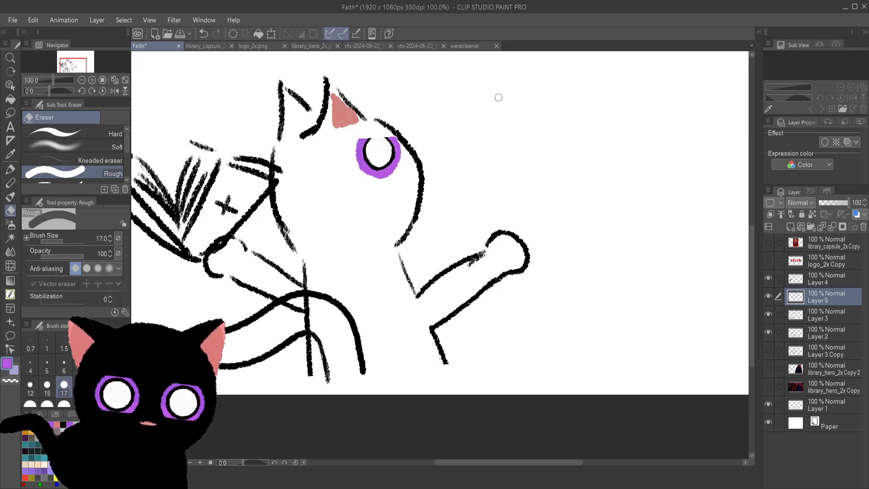
- Add a new raster layer above Layer 5 and switch to the Crayon with dark gray at size 5
{"action": "left_click", "coordinate": [790, 227]}
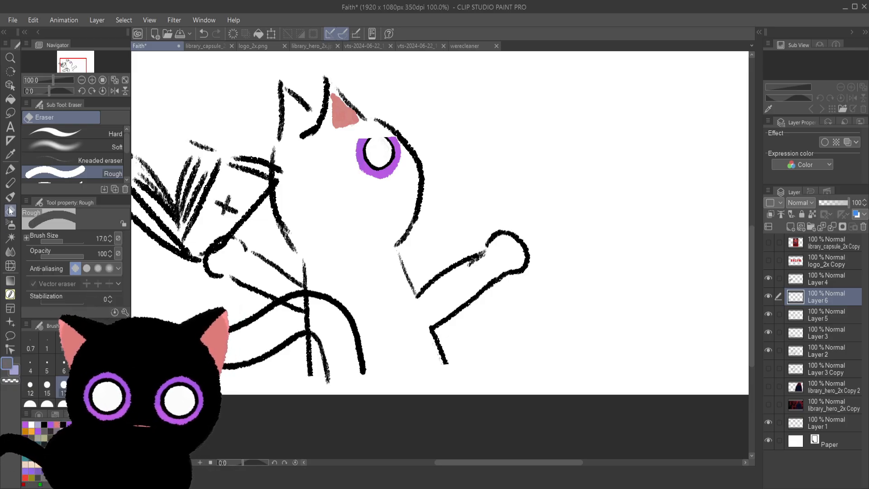
{"action": "left_click", "coordinate": [6, 181]}
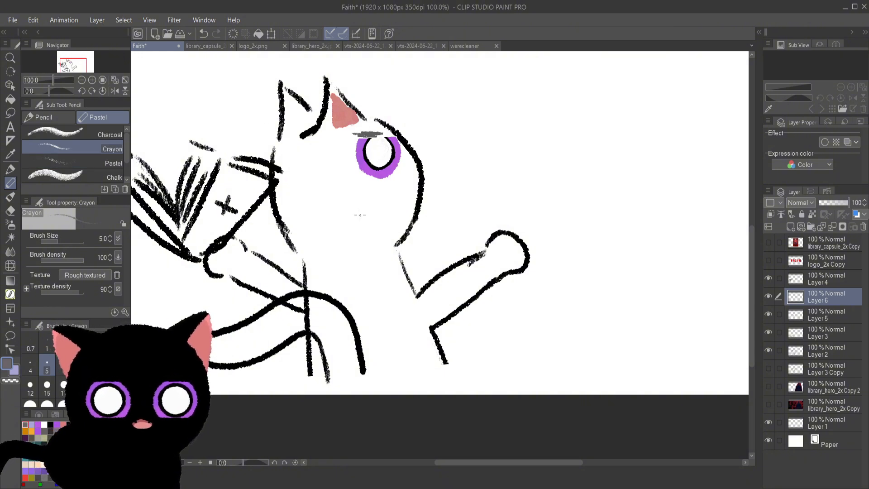
- Try several dark gray crayon eyelid strokes along the flat top edge of the eye, undoing each attempt
{"action": "mouse_move", "coordinate": [357, 136]}
{"action": "left_mouse_down"}
{"action": "mouse_move", "coordinate": [389, 133]}
{"action": "mouse_move", "coordinate": [367, 132]}
{"action": "mouse_move", "coordinate": [377, 136]}
{"action": "left_mouse_up"}
{"action": "key", "text": "ctrl+z"}
{"action": "key", "text": "ctrl+z"}
{"action": "key", "text": "ctrl+z"}
{"action": "key", "text": "ctrl+z"}
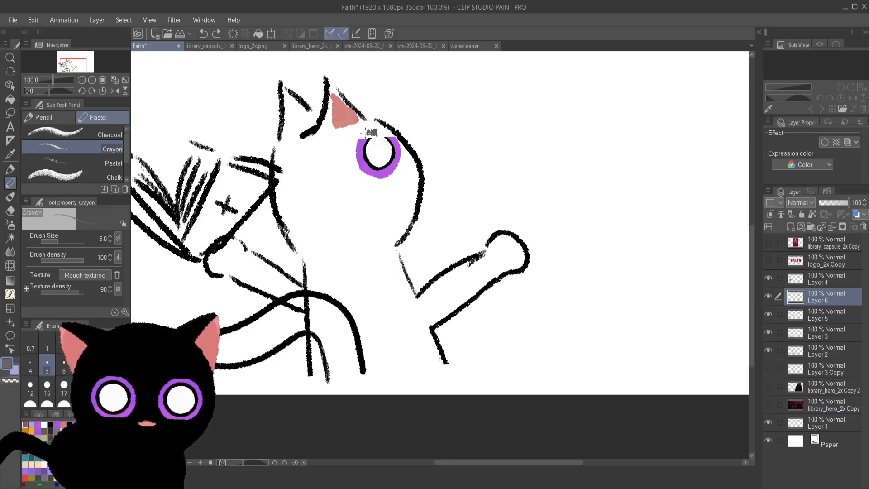
{"action": "left_click_drag", "start_coordinate": [375, 131], "coordinate": [355, 135]}
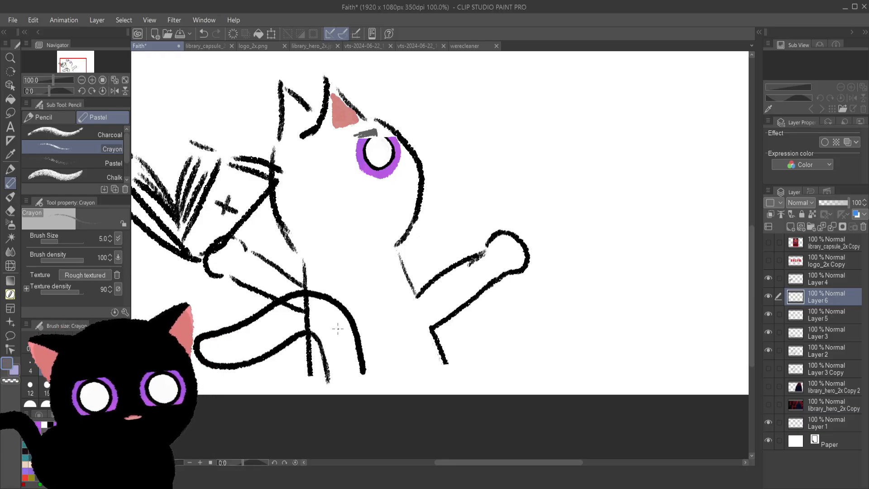
{"action": "key", "text": "ctrl+z"}
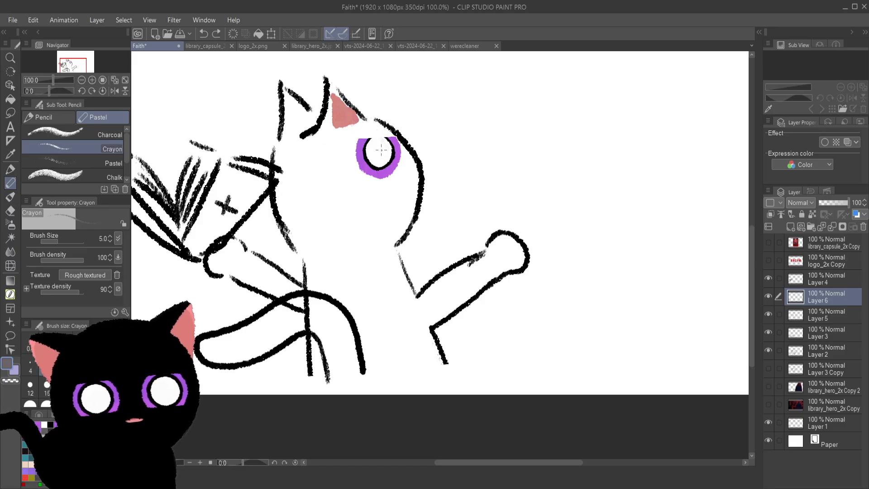
{"action": "left_click_drag", "start_coordinate": [382, 133], "coordinate": [357, 134]}
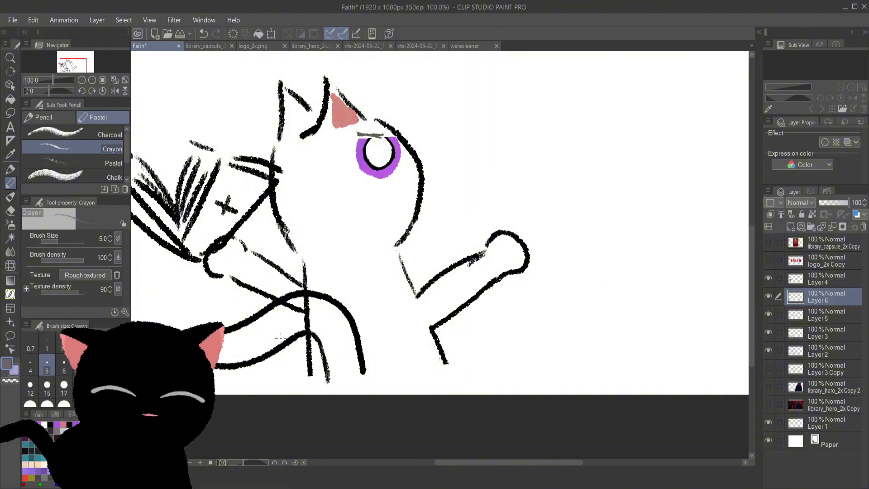
{"action": "key", "text": "ctrl+z"}
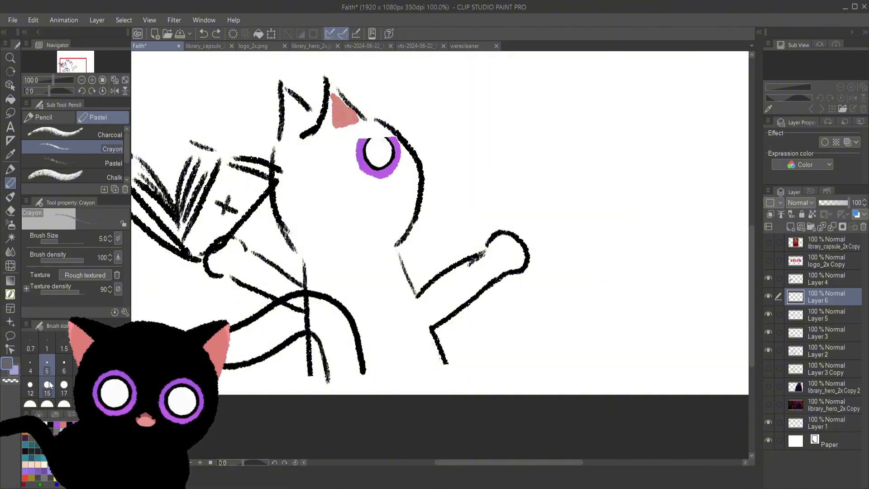
- Try a dark gray crayon eyelid stroke at brush size 20 along the flat top edge of the eye and undo it
{"action": "key", "text": "]"}
{"action": "key", "text": "]"}
{"action": "key", "text": "]"}
{"action": "key", "text": "]"}
{"action": "key", "text": "]"}
{"action": "key", "text": "]"}
{"action": "key", "text": "]"}
{"action": "key", "text": "]"}
{"action": "mouse_move", "coordinate": [351, 134]}
{"action": "left_mouse_down"}
{"action": "mouse_move", "coordinate": [397, 130]}
{"action": "mouse_move", "coordinate": [389, 137]}
{"action": "left_mouse_up"}
{"action": "key", "text": "ctrl+z"}
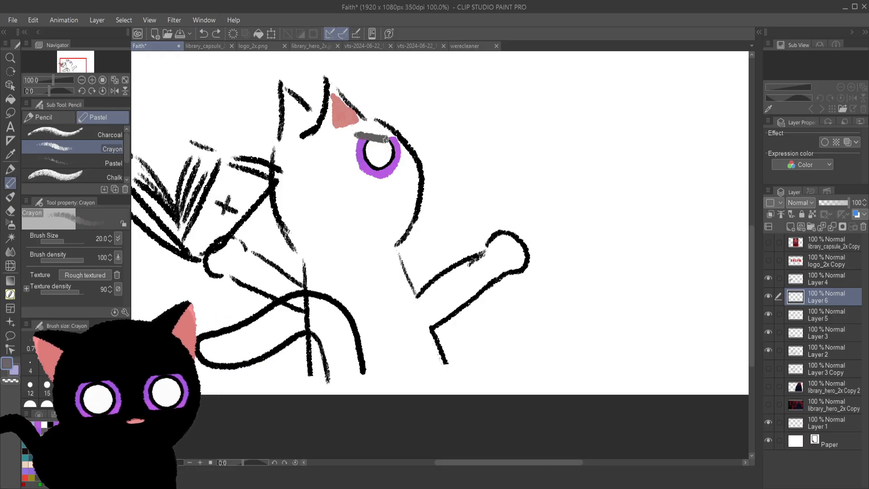
{"action": "key", "text": "ctrl+z"}
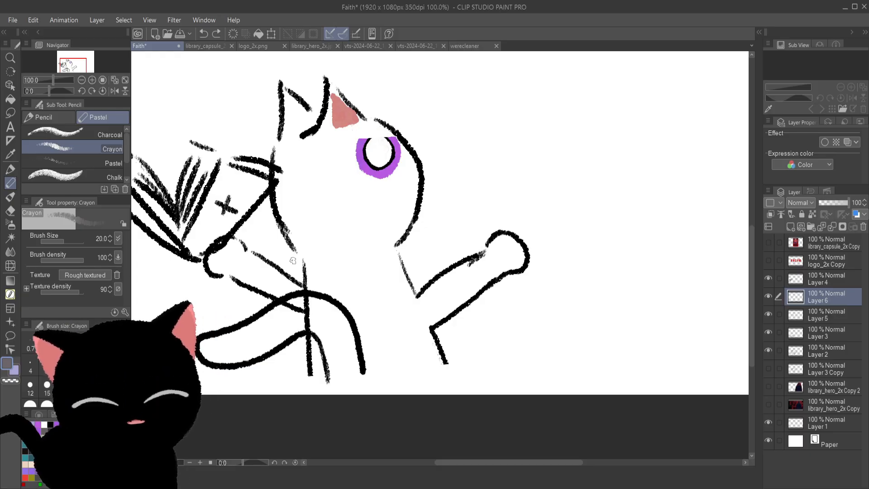
- Draw the dark gray eyelid across the flat top of the eye with the Crayon at size 15, and make Layer 5 active
{"action": "left_click", "coordinate": [52, 382]}
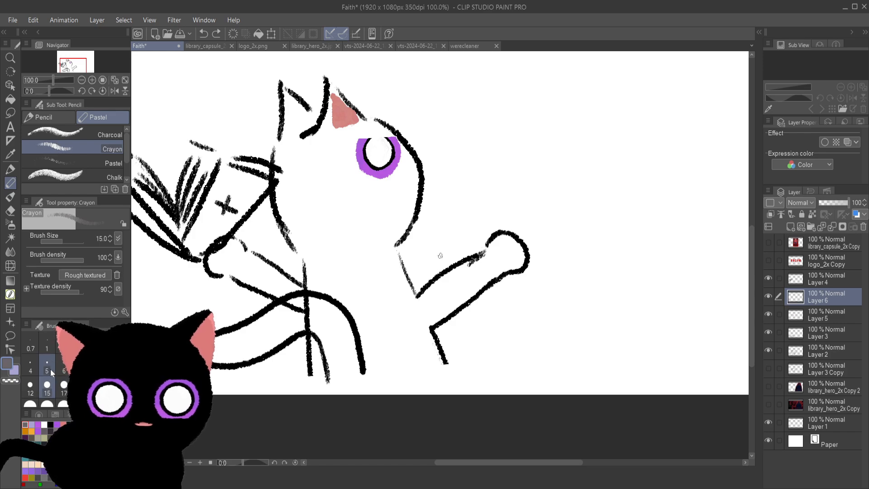
{"action": "left_click_drag", "start_coordinate": [357, 134], "coordinate": [398, 134]}
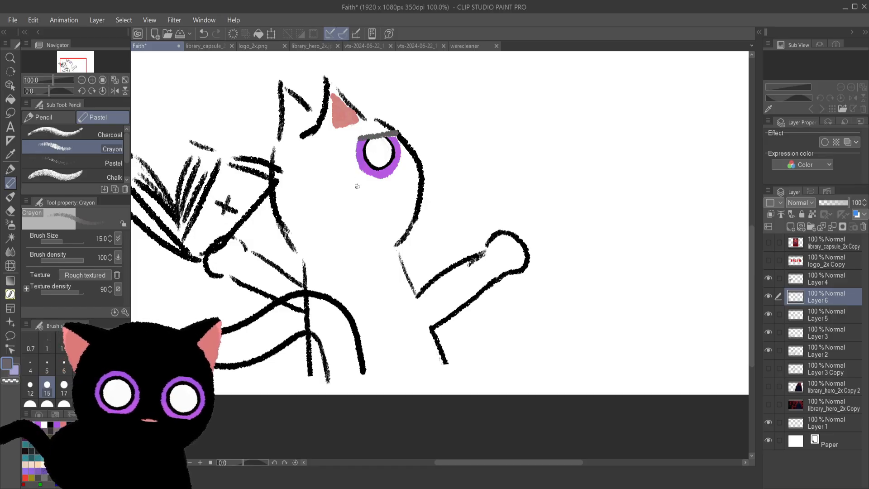
{"action": "left_click", "coordinate": [832, 317]}
- Toggle the visibility of Layer 4, Layer 6 and Layer 5 to check what each contains
{"action": "left_click", "coordinate": [768, 279]}
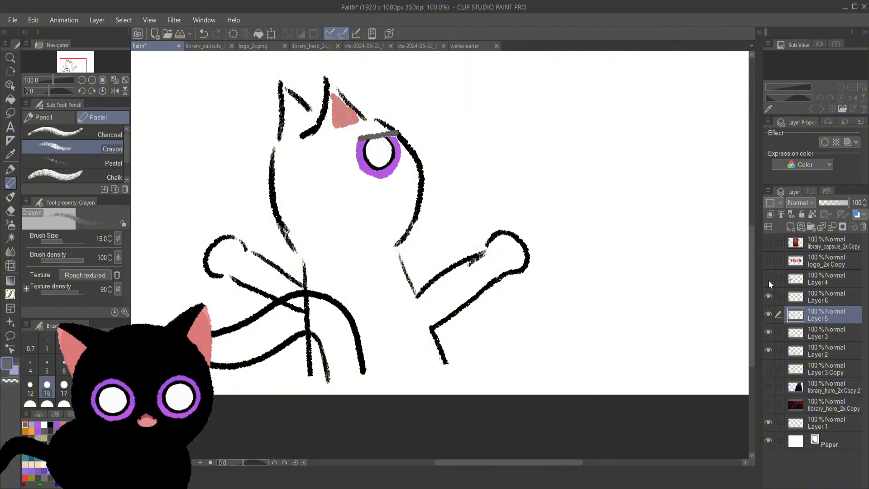
{"action": "left_click", "coordinate": [769, 279]}
{"action": "left_click", "coordinate": [768, 296]}
{"action": "left_click", "coordinate": [768, 296]}
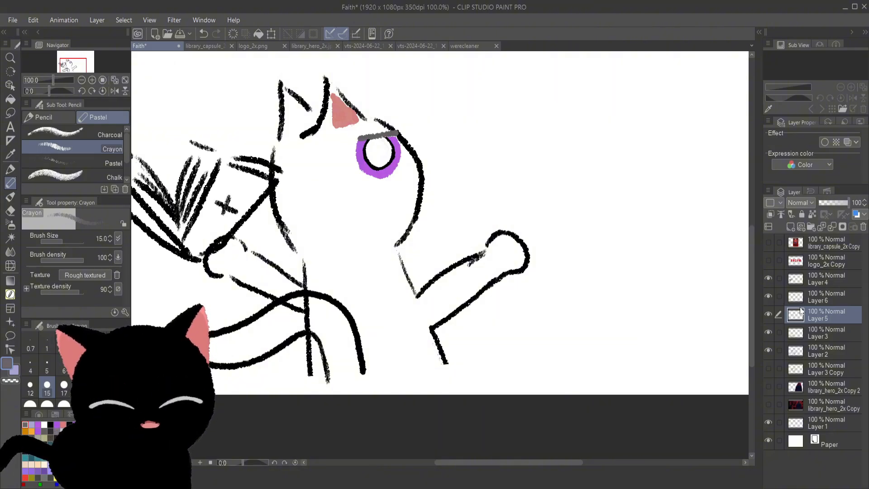
{"action": "left_click", "coordinate": [769, 314]}
{"action": "left_click", "coordinate": [769, 314]}
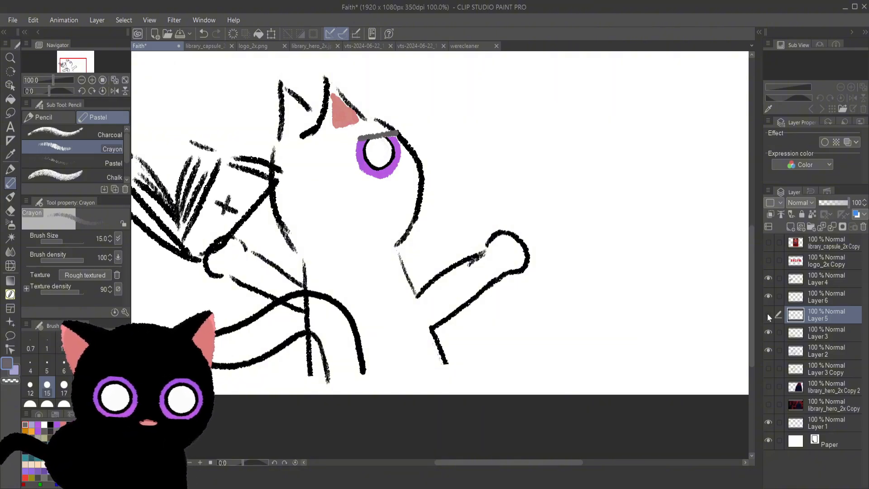
{"action": "left_click", "coordinate": [768, 314]}
{"action": "left_click", "coordinate": [768, 314]}
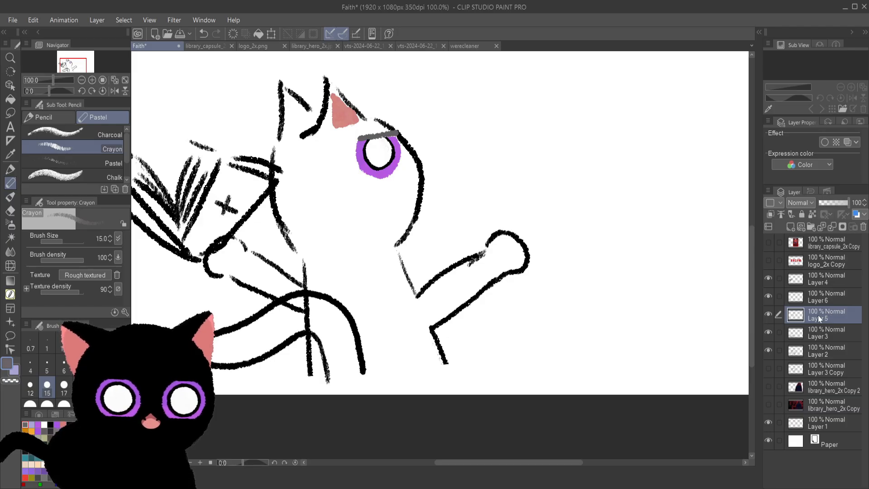
- Sample the ear's pink and paint a filled rounded mouth at the cat's front face outline on Layer 5, redoing the first attempt
{"action": "left_click", "coordinate": [349, 108], "text": "alt"}
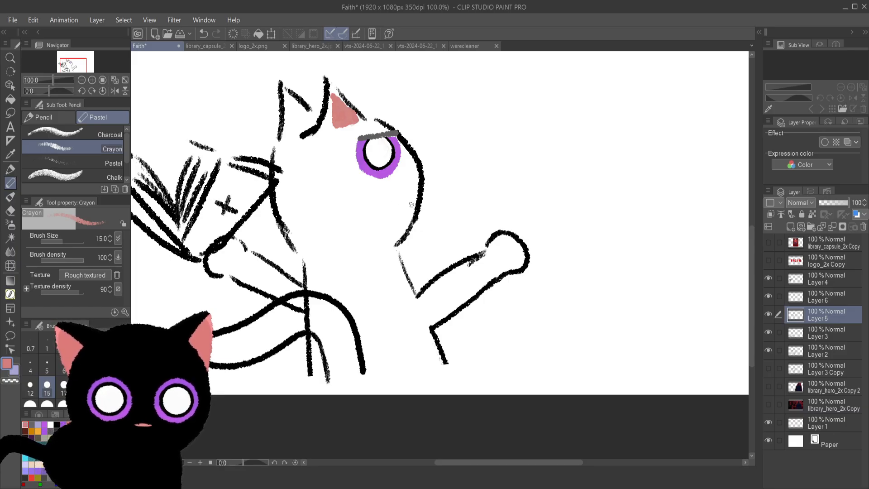
{"action": "left_click_drag", "start_coordinate": [406, 187], "coordinate": [408, 218]}
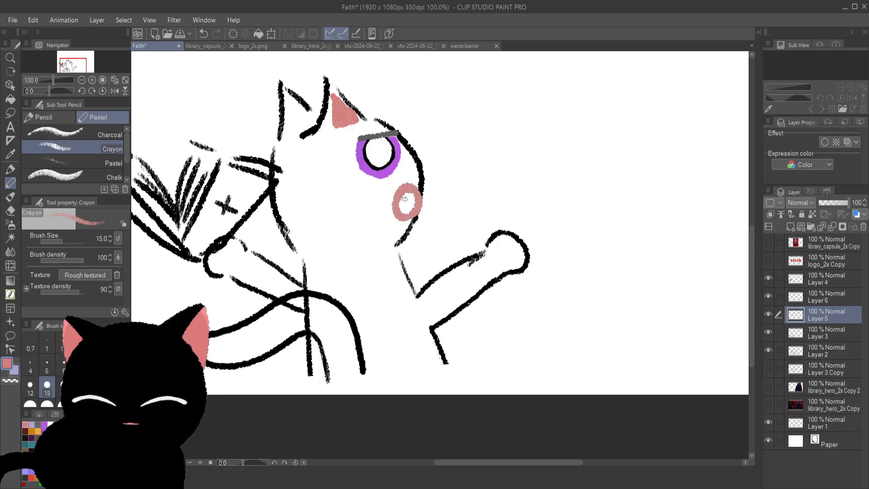
{"action": "key", "text": "ctrl+z"}
{"action": "key", "text": "ctrl+z"}
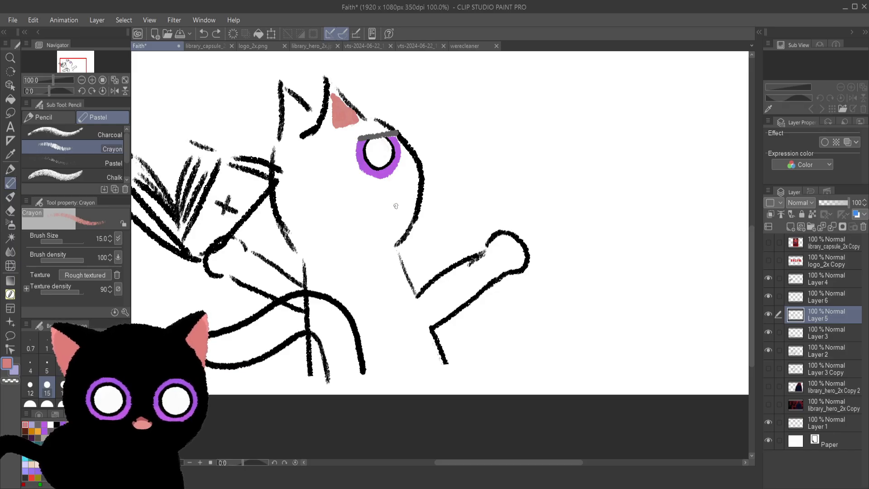
{"action": "mouse_move", "coordinate": [416, 189]}
{"action": "left_mouse_down"}
{"action": "mouse_move", "coordinate": [392, 204]}
{"action": "mouse_move", "coordinate": [401, 217]}
{"action": "mouse_move", "coordinate": [415, 196]}
{"action": "mouse_move", "coordinate": [404, 216]}
{"action": "mouse_move", "coordinate": [397, 202]}
{"action": "mouse_move", "coordinate": [410, 198]}
{"action": "mouse_move", "coordinate": [406, 217]}
{"action": "left_mouse_up"}
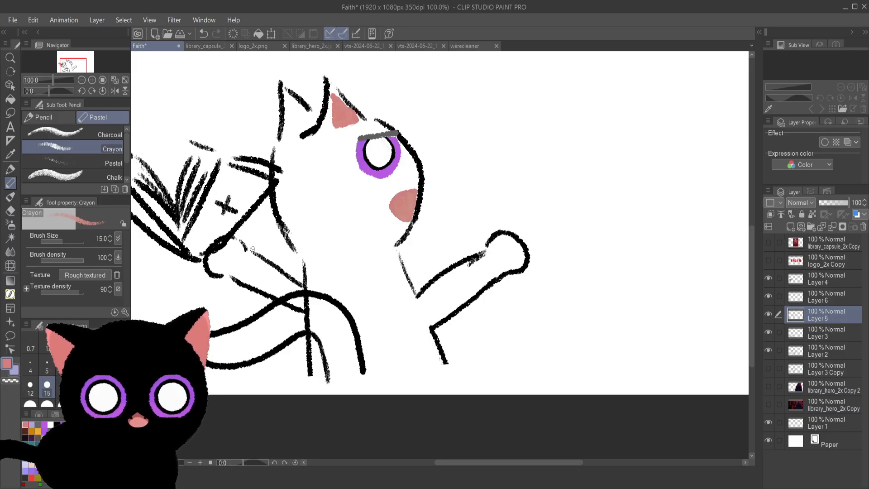
- Sample the outline's black, undo a trial stroke on the mouth, and reduce the Crayon size to 6
{"action": "left_click", "coordinate": [274, 211], "text": "alt"}
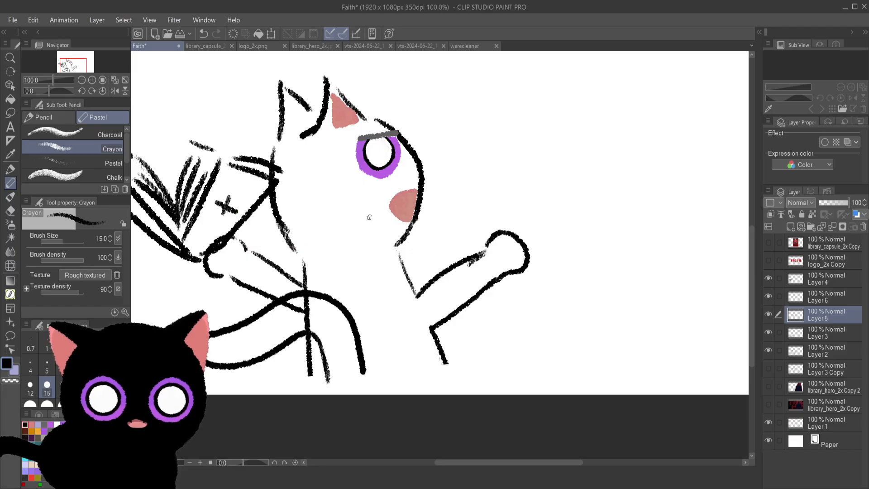
{"action": "left_click_drag", "start_coordinate": [401, 200], "coordinate": [399, 206]}
{"action": "key", "text": "ctrl+z"}
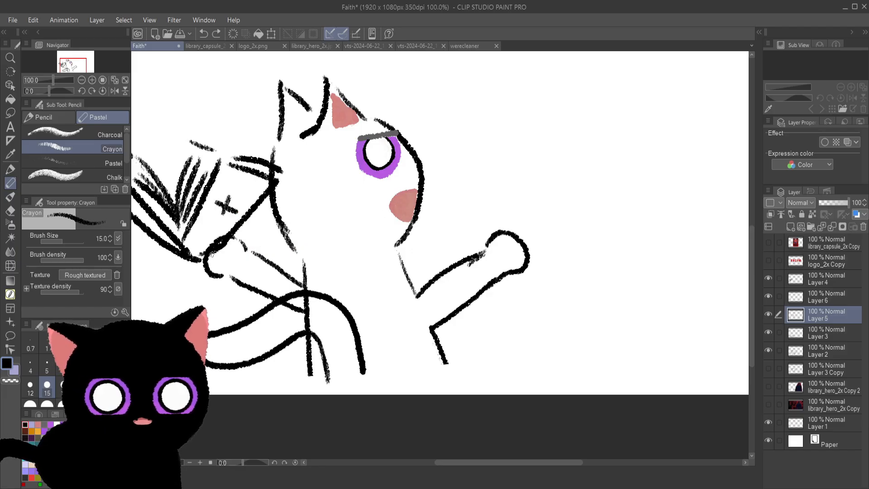
{"action": "key", "text": "bracketleft"}
{"action": "key", "text": "bracketleft"}
{"action": "key", "text": "bracketleft"}
{"action": "key", "text": "bracketleft"}
{"action": "key", "text": "bracketleft"}
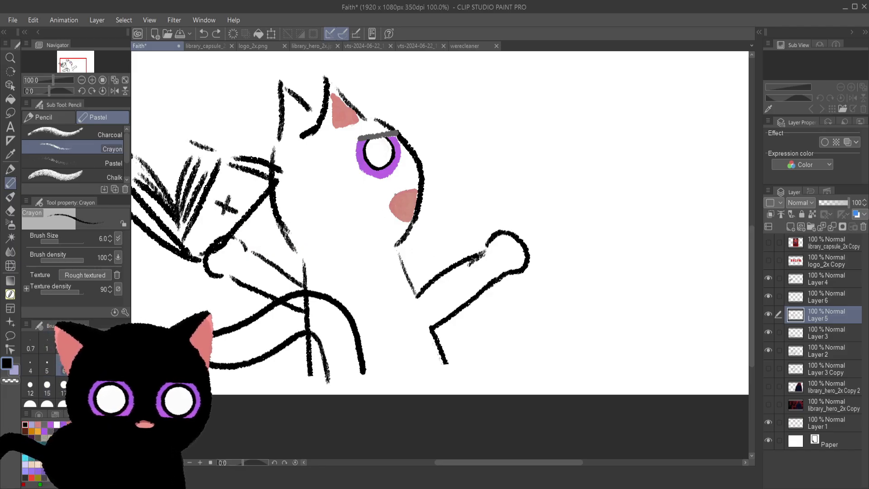
- Draw a small filled black triangular fang at the upper edge of the pink mouth, undoing misplaced strokes
{"action": "mouse_move", "coordinate": [397, 195]}
{"action": "left_mouse_down"}
{"action": "mouse_move", "coordinate": [406, 192]}
{"action": "mouse_move", "coordinate": [405, 202]}
{"action": "left_mouse_up"}
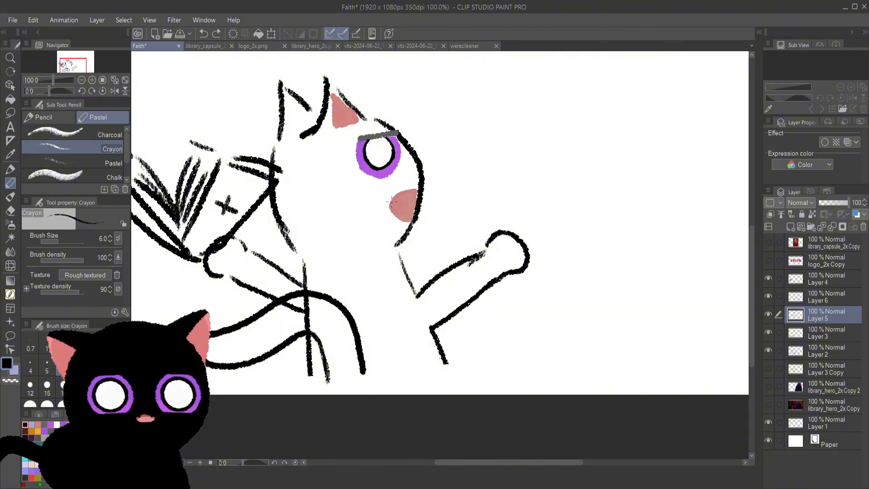
{"action": "left_click_drag", "start_coordinate": [410, 199], "coordinate": [411, 191]}
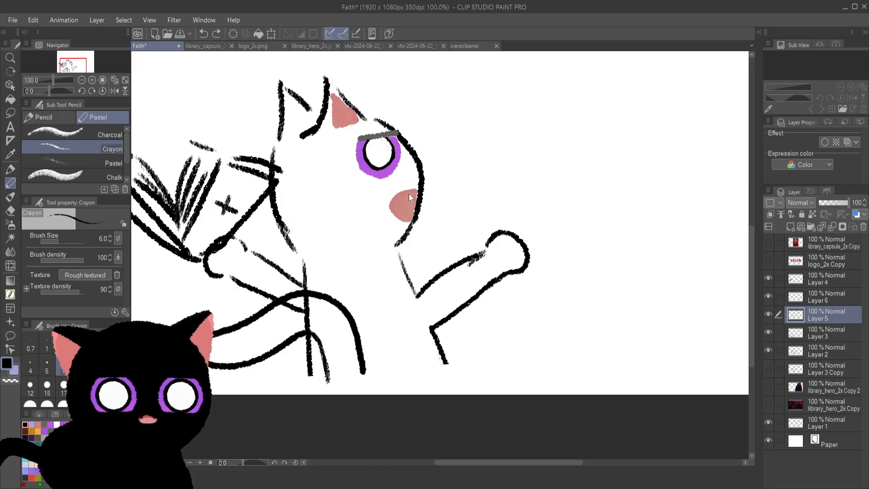
{"action": "key", "text": "ctrl+z"}
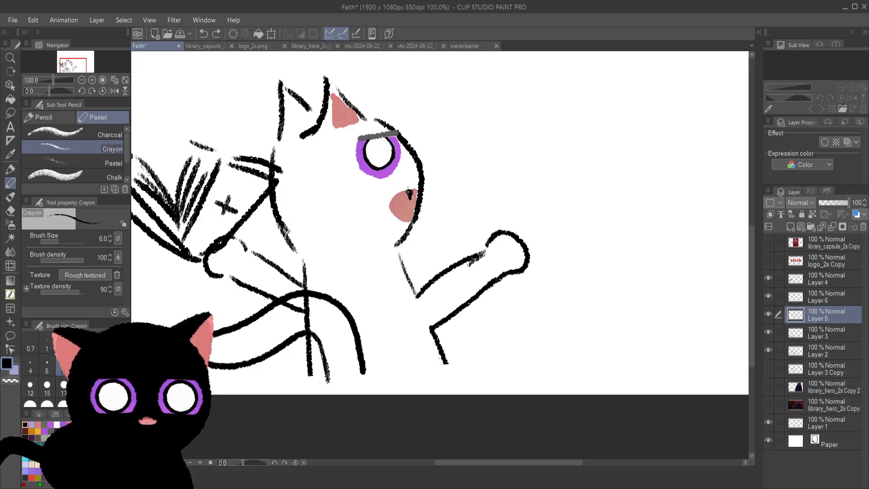
{"action": "left_click_drag", "start_coordinate": [409, 194], "coordinate": [410, 199]}
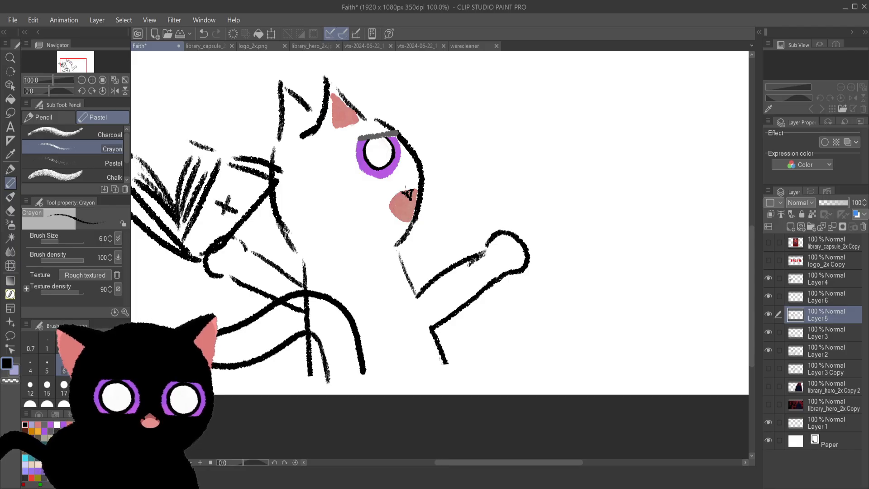
{"action": "key", "text": "ctrl+z"}
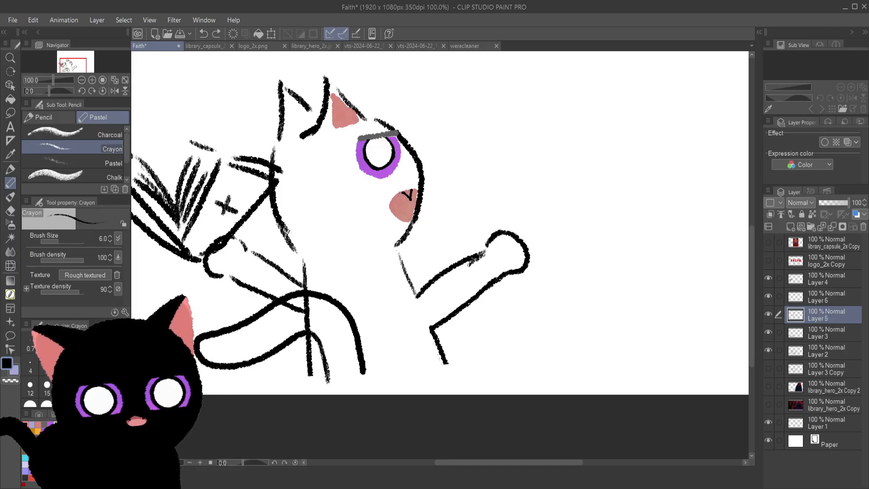
{"action": "key", "text": "ctrl+z"}
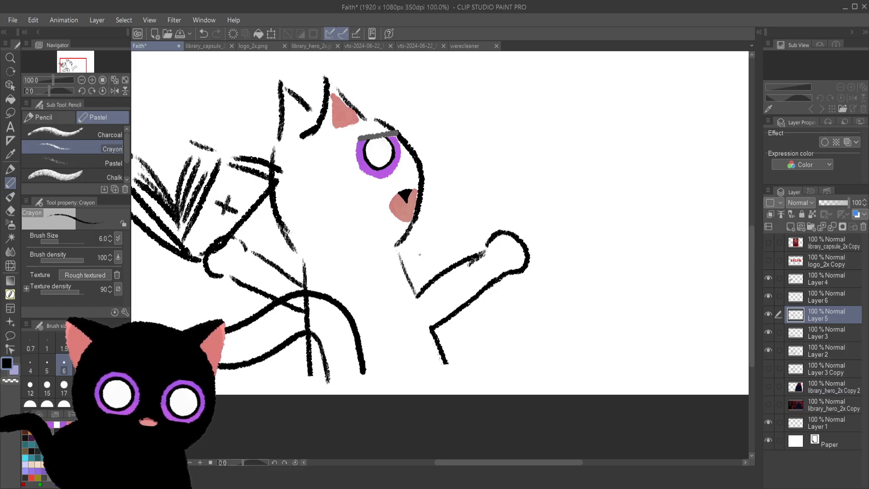
{"action": "scroll", "coordinate": [547, 343], "scroll_direction": "down", "scroll_amount": 2}
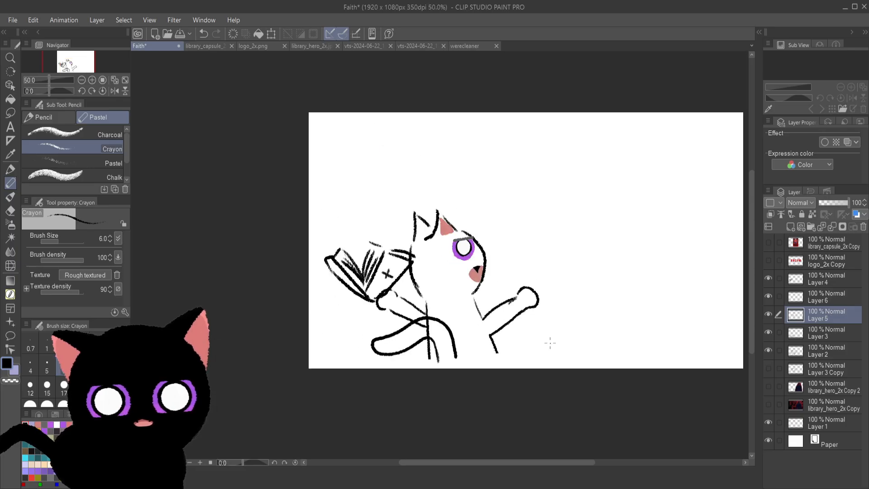
{"action": "scroll", "coordinate": [552, 346], "scroll_direction": "up", "scroll_amount": 2}
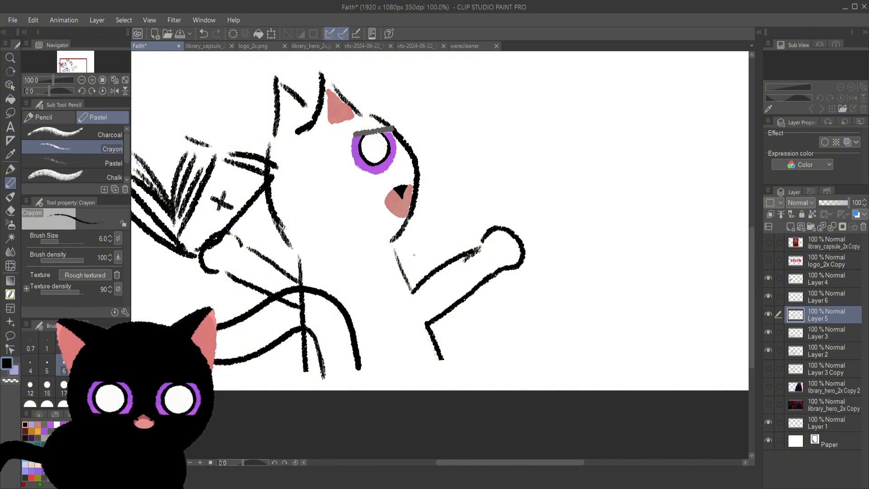
- Show the library_hero_2x Copy 2 layer and sample a dark blue from the figure as the drawing color
{"action": "left_click", "coordinate": [791, 386]}
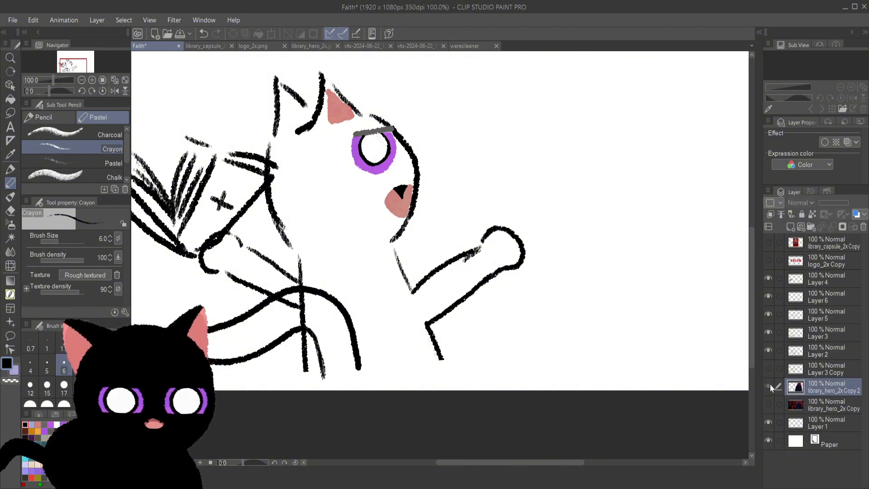
{"action": "left_click", "coordinate": [769, 386]}
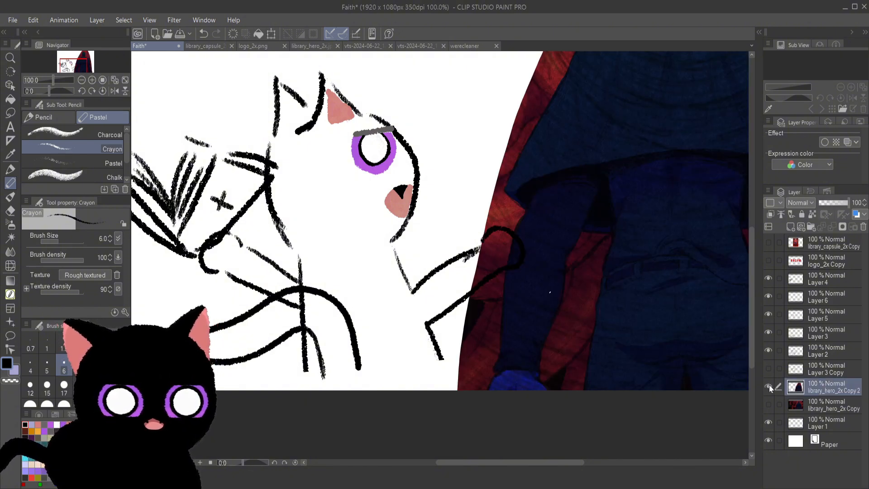
{"action": "left_click", "coordinate": [769, 385]}
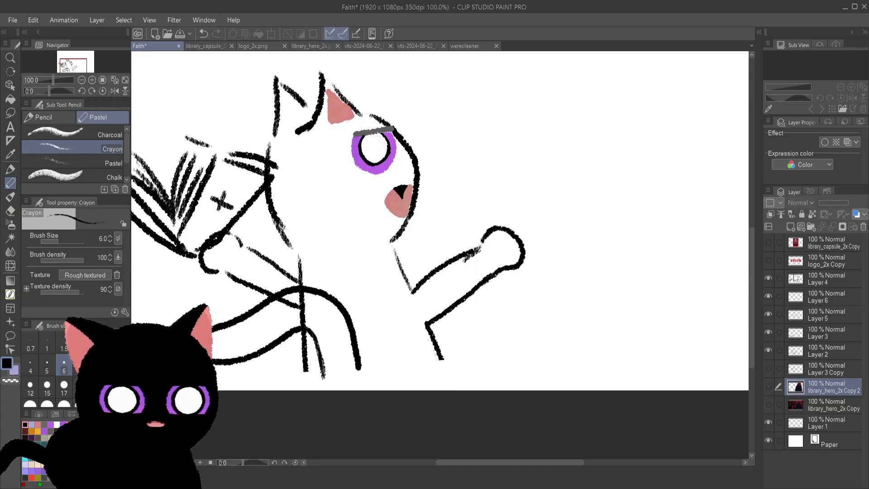
{"action": "left_click", "coordinate": [769, 330]}
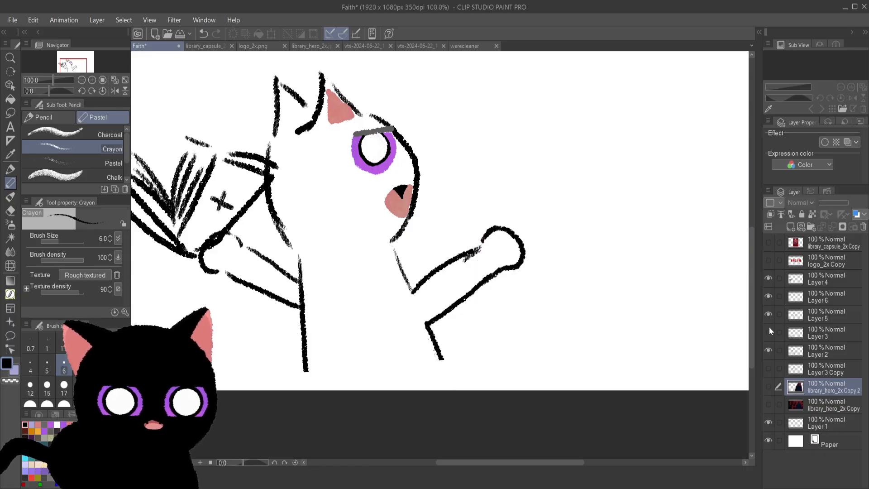
{"action": "left_click", "coordinate": [770, 331]}
{"action": "left_click", "coordinate": [768, 386]}
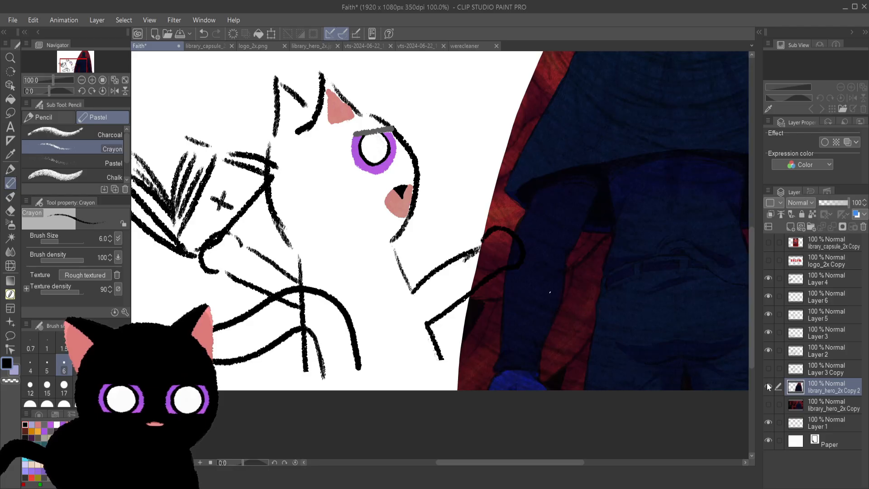
{"action": "left_click", "coordinate": [620, 179], "text": "alt"}
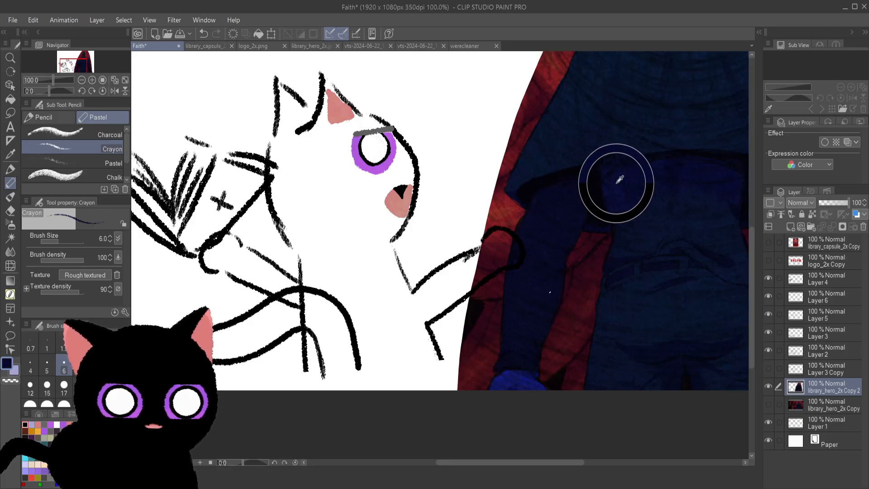
{"action": "left_click_drag", "start_coordinate": [620, 179], "coordinate": [509, 378]}
- Check Layers 6, 5, 3 and 2 by toggling their visibility, and add a new raster layer above Layer 4
{"action": "left_click", "coordinate": [834, 277]}
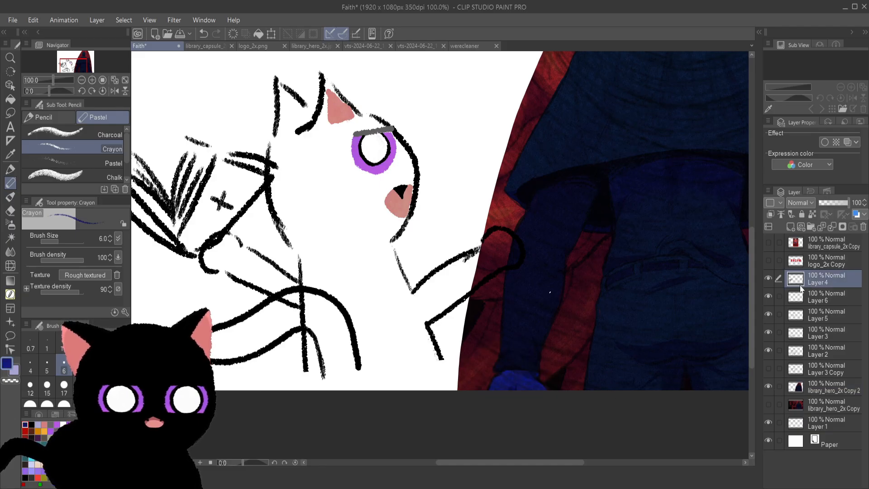
{"action": "left_click", "coordinate": [769, 295]}
{"action": "left_click", "coordinate": [769, 297]}
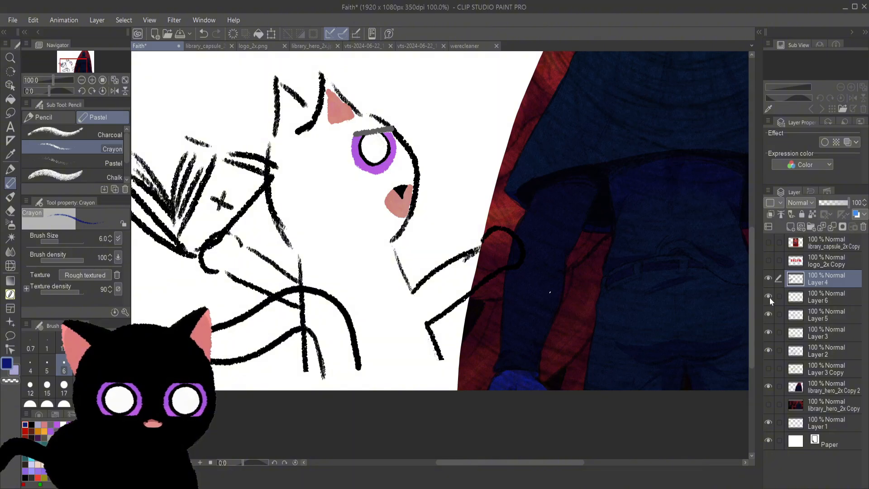
{"action": "left_click", "coordinate": [768, 312]}
{"action": "left_click", "coordinate": [769, 313]}
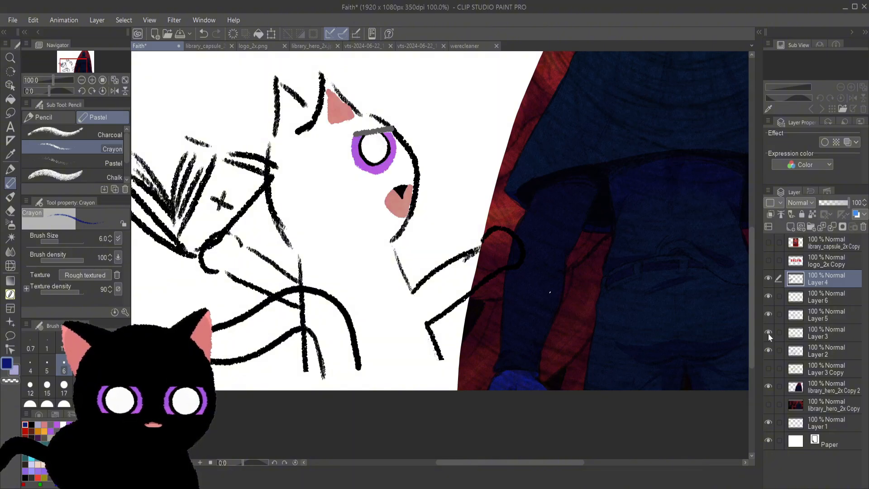
{"action": "left_click", "coordinate": [769, 333]}
{"action": "left_click", "coordinate": [769, 333]}
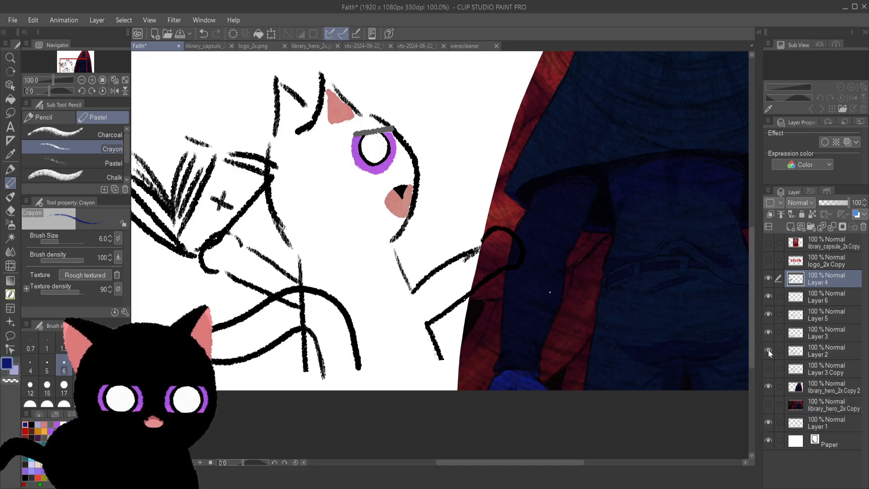
{"action": "left_click", "coordinate": [767, 349]}
{"action": "left_click", "coordinate": [769, 348]}
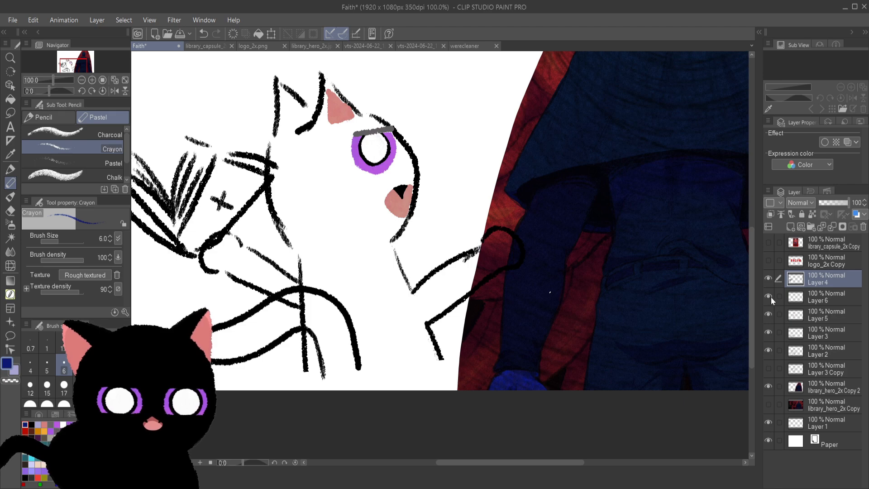
{"action": "left_click", "coordinate": [791, 227]}
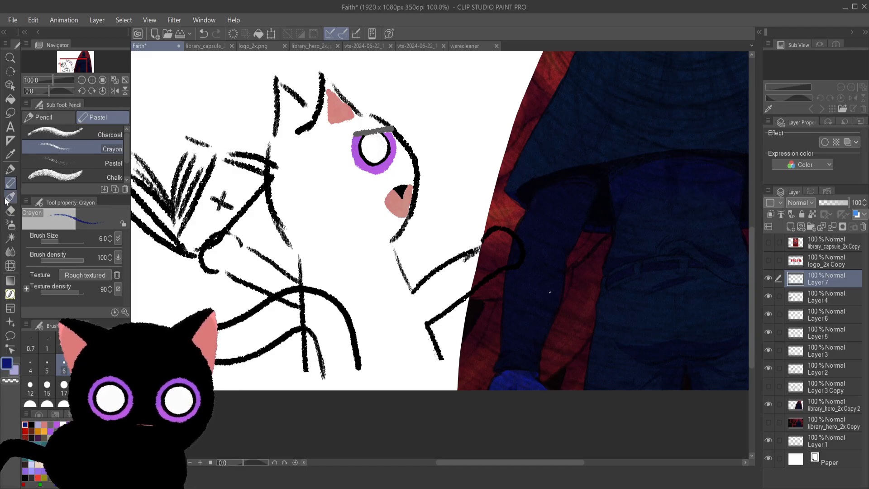
- Paint broad dark blue Gouache strokes at brush size 30 across the cat on Layer 7, and hide that layer
{"action": "left_click", "coordinate": [10, 197]}
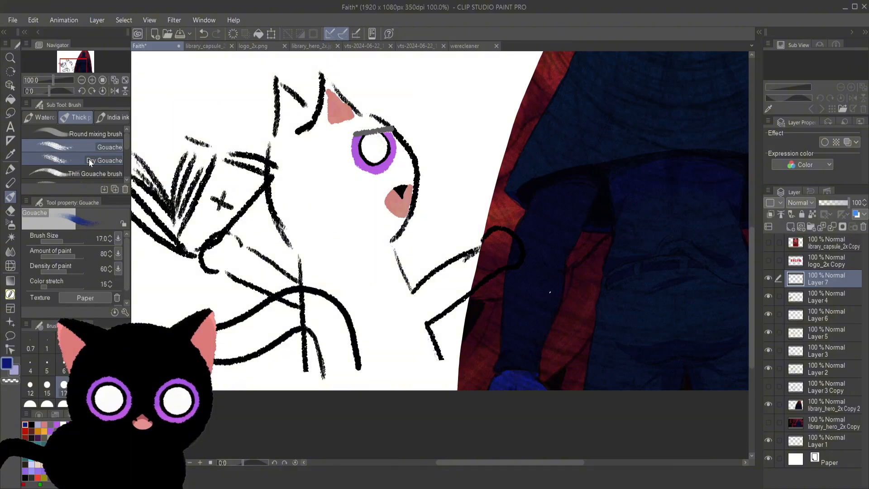
{"action": "key", "text": "bracketright"}
{"action": "key", "text": "bracketright"}
{"action": "key", "text": "bracketright"}
{"action": "mouse_move", "coordinate": [413, 69]}
{"action": "left_mouse_down"}
{"action": "mouse_move", "coordinate": [231, 157]}
{"action": "mouse_move", "coordinate": [479, 68]}
{"action": "mouse_move", "coordinate": [302, 226]}
{"action": "mouse_move", "coordinate": [324, 345]}
{"action": "mouse_move", "coordinate": [543, 253]}
{"action": "mouse_move", "coordinate": [448, 329]}
{"action": "mouse_move", "coordinate": [411, 336]}
{"action": "mouse_move", "coordinate": [475, 261]}
{"action": "mouse_move", "coordinate": [299, 357]}
{"action": "mouse_move", "coordinate": [483, 190]}
{"action": "mouse_move", "coordinate": [312, 310]}
{"action": "mouse_move", "coordinate": [470, 163]}
{"action": "mouse_move", "coordinate": [308, 281]}
{"action": "mouse_move", "coordinate": [467, 127]}
{"action": "mouse_move", "coordinate": [368, 130]}
{"action": "mouse_move", "coordinate": [271, 190]}
{"action": "mouse_move", "coordinate": [390, 95]}
{"action": "mouse_move", "coordinate": [239, 154]}
{"action": "mouse_move", "coordinate": [304, 109]}
{"action": "mouse_move", "coordinate": [226, 212]}
{"action": "left_mouse_up"}
{"action": "left_click_drag", "start_coordinate": [227, 213], "coordinate": [342, 131]}
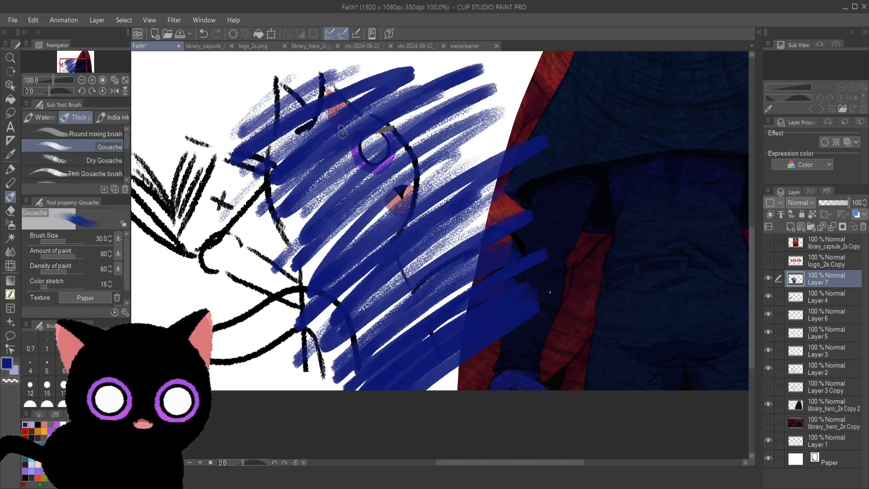
{"action": "mouse_move", "coordinate": [358, 168]}
{"action": "left_mouse_down"}
{"action": "mouse_move", "coordinate": [220, 267]}
{"action": "mouse_move", "coordinate": [244, 277]}
{"action": "mouse_move", "coordinate": [344, 221]}
{"action": "mouse_move", "coordinate": [278, 295]}
{"action": "mouse_move", "coordinate": [409, 179]}
{"action": "left_mouse_up"}
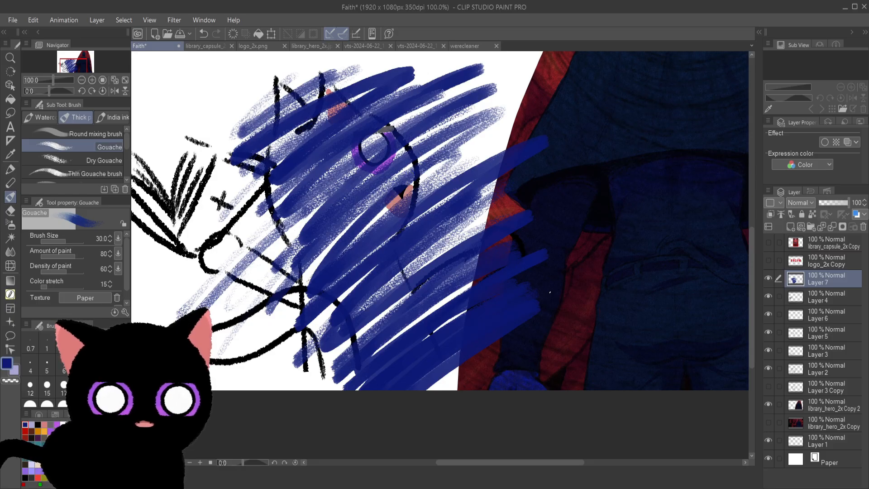
{"action": "mouse_move", "coordinate": [212, 342]}
{"action": "left_mouse_down"}
{"action": "mouse_move", "coordinate": [251, 315]}
{"action": "mouse_move", "coordinate": [253, 327]}
{"action": "left_mouse_up"}
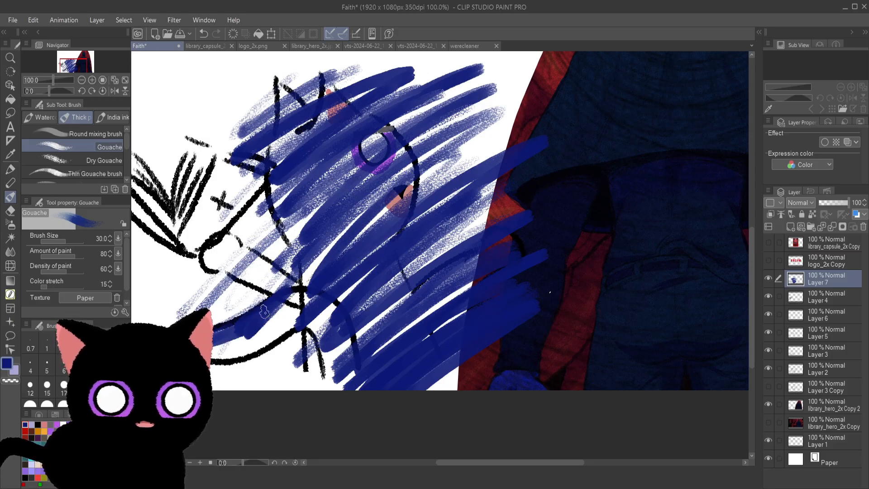
{"action": "left_click_drag", "start_coordinate": [313, 275], "coordinate": [220, 320]}
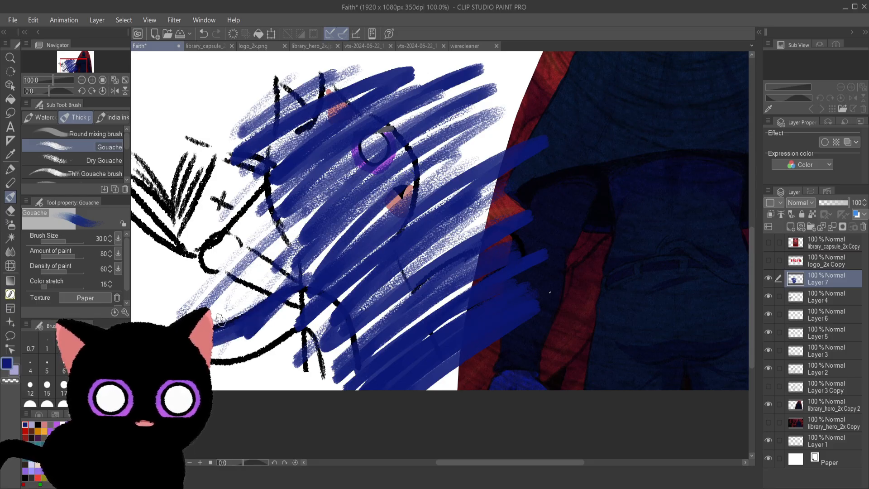
{"action": "left_click", "coordinate": [769, 279]}
- Check what Layers 4, 6, 5, 3 and 2 contain by toggling the visibility of each
{"action": "left_click", "coordinate": [832, 298]}
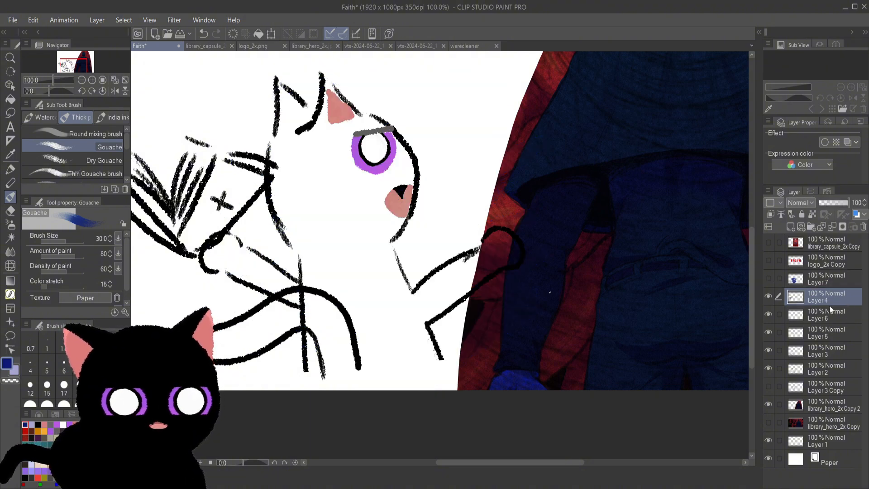
{"action": "left_click", "coordinate": [770, 296]}
{"action": "left_click", "coordinate": [769, 296]}
{"action": "left_click", "coordinate": [769, 296]}
{"action": "left_click", "coordinate": [768, 296]}
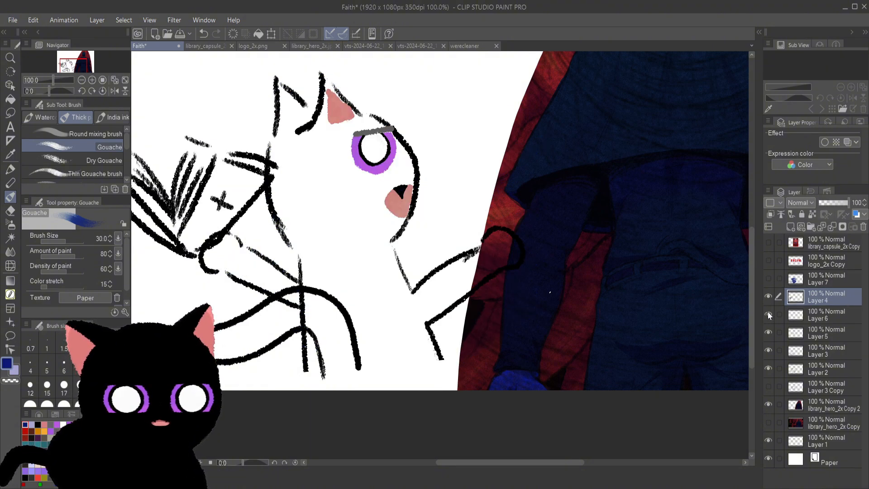
{"action": "left_click", "coordinate": [769, 314]}
{"action": "left_click", "coordinate": [769, 314]}
{"action": "left_click", "coordinate": [768, 314]}
{"action": "left_click", "coordinate": [770, 313]}
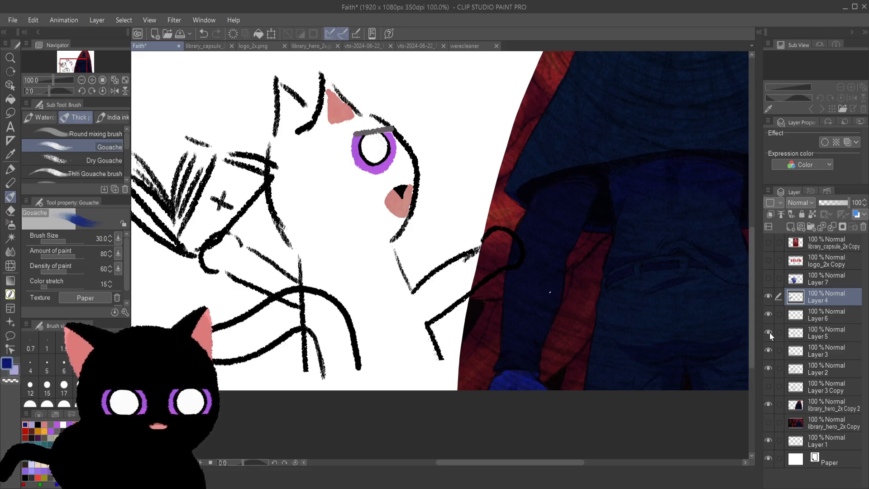
{"action": "left_click", "coordinate": [769, 332]}
{"action": "left_click", "coordinate": [770, 332]}
{"action": "left_click", "coordinate": [770, 333]}
{"action": "left_click", "coordinate": [770, 332]}
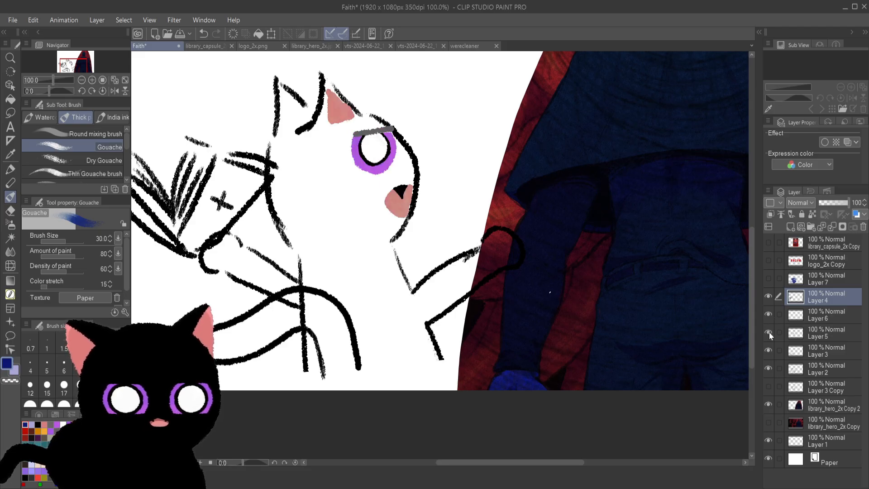
{"action": "left_click", "coordinate": [768, 350]}
{"action": "left_click", "coordinate": [768, 350]}
{"action": "left_click", "coordinate": [768, 368]}
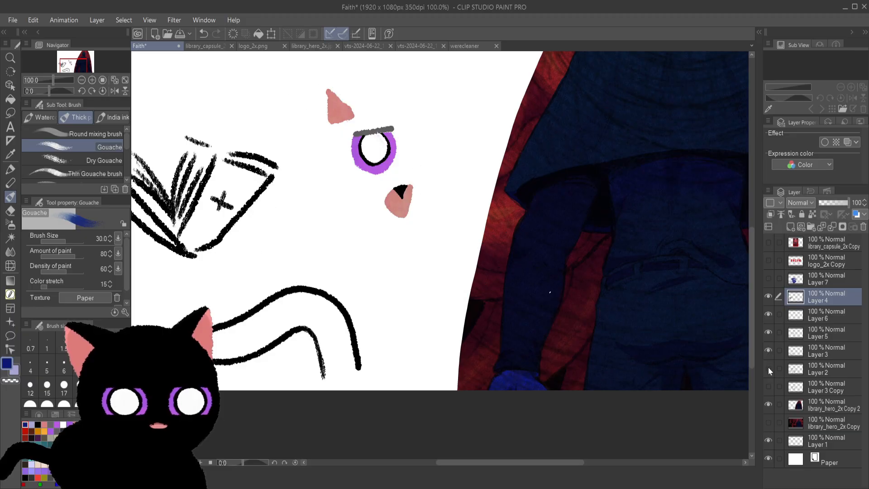
{"action": "left_click", "coordinate": [768, 368]}
- Hide the library_hero_2x Copy 2 layer, sample near-black from the ear outline, and undo the trial strokes on Layer 2
{"action": "left_click", "coordinate": [805, 368]}
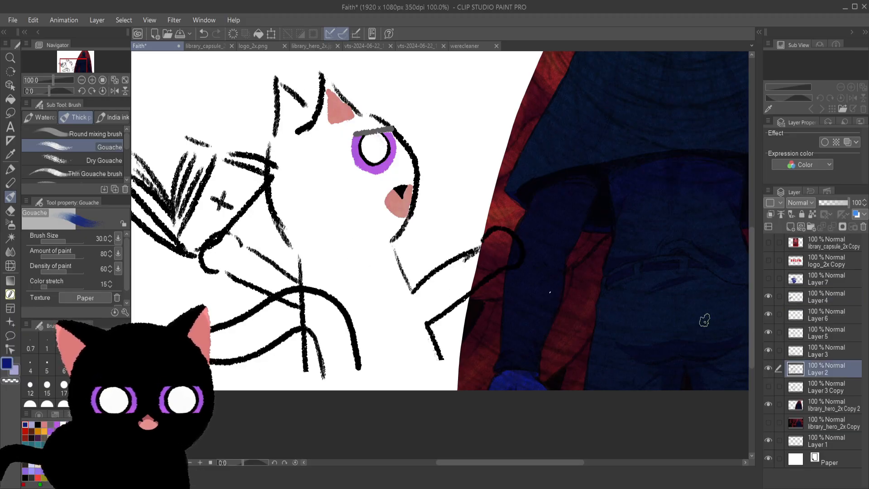
{"action": "left_click", "coordinate": [765, 401]}
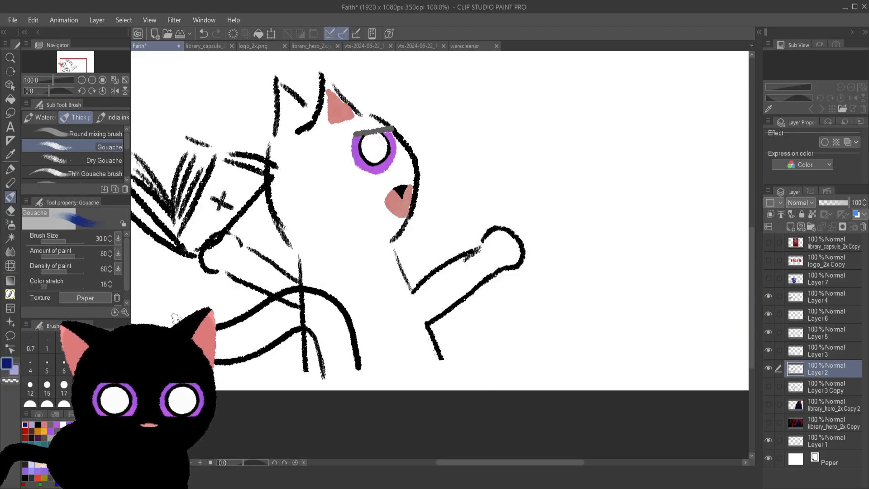
{"action": "left_click", "coordinate": [272, 117], "text": "alt"}
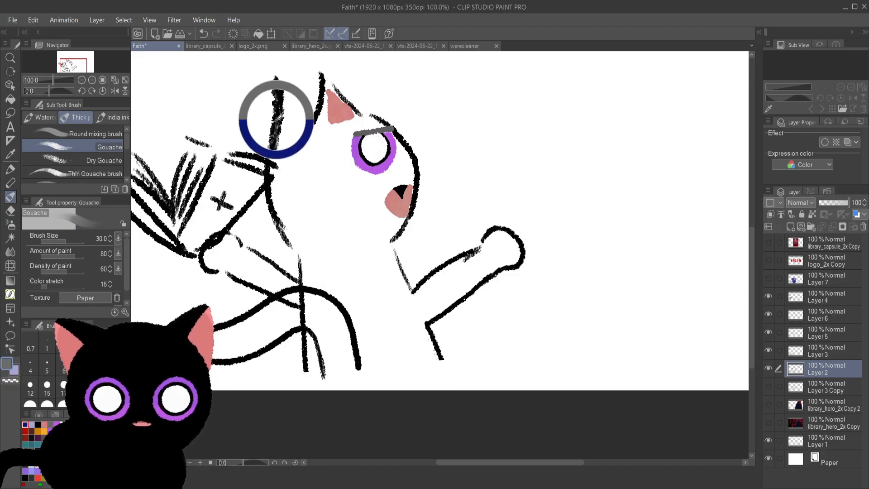
{"action": "left_click_drag", "start_coordinate": [275, 98], "coordinate": [273, 147]}
{"action": "left_click", "coordinate": [280, 126], "text": "alt"}
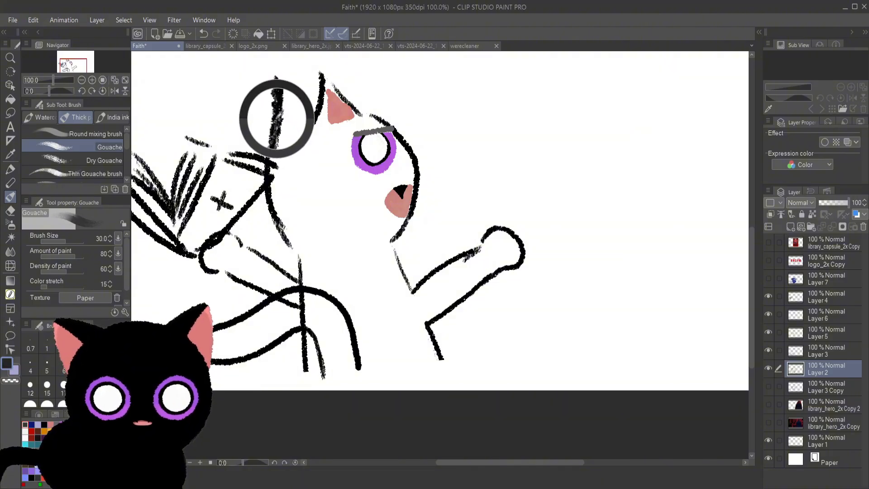
{"action": "mouse_move", "coordinate": [277, 82]}
{"action": "left_mouse_down"}
{"action": "mouse_move", "coordinate": [306, 105]}
{"action": "mouse_move", "coordinate": [296, 133]}
{"action": "mouse_move", "coordinate": [278, 132]}
{"action": "mouse_move", "coordinate": [270, 190]}
{"action": "mouse_move", "coordinate": [288, 149]}
{"action": "left_mouse_up"}
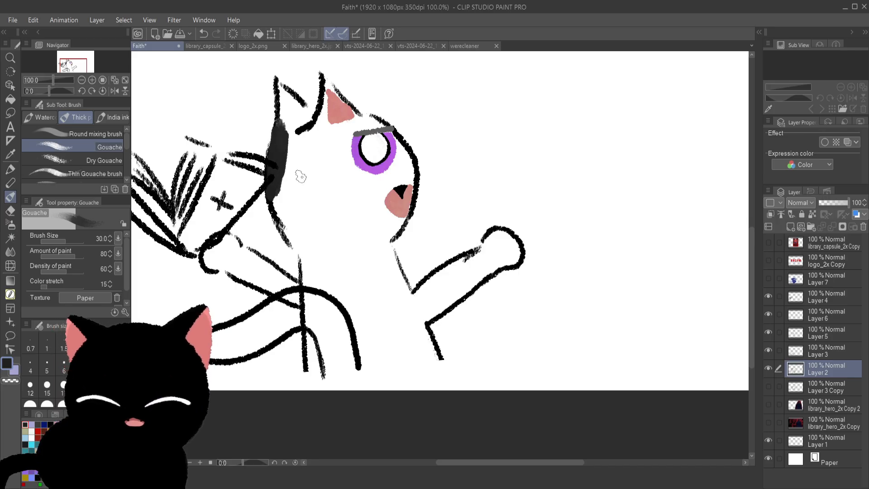
{"action": "key", "text": "ctrl+z"}
- Add a raster layer directly beneath Layer 2 and fill the cat's head and ears with near-black Gouache at size 30
{"action": "left_click", "coordinate": [791, 225]}
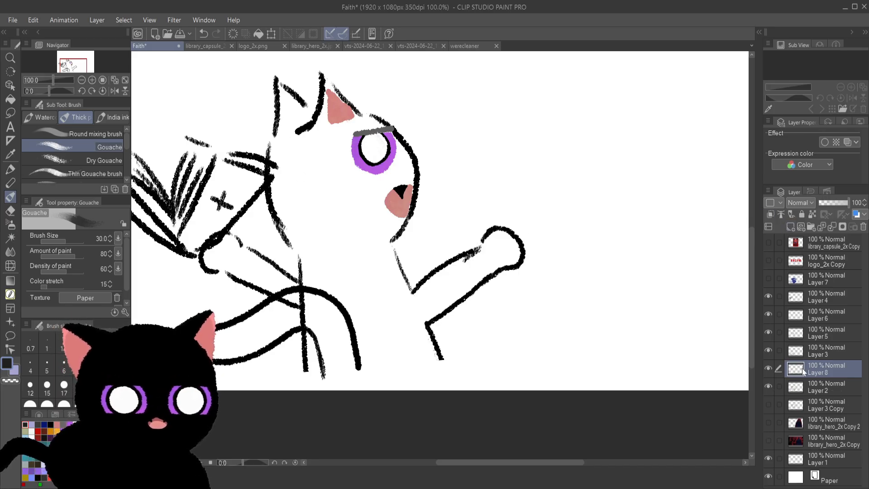
{"action": "left_click_drag", "start_coordinate": [797, 400], "coordinate": [798, 399]}
{"action": "mouse_move", "coordinate": [285, 149]}
{"action": "left_mouse_down"}
{"action": "mouse_move", "coordinate": [284, 200]}
{"action": "mouse_move", "coordinate": [283, 90]}
{"action": "mouse_move", "coordinate": [309, 111]}
{"action": "mouse_move", "coordinate": [299, 106]}
{"action": "mouse_move", "coordinate": [309, 131]}
{"action": "mouse_move", "coordinate": [288, 107]}
{"action": "mouse_move", "coordinate": [295, 157]}
{"action": "mouse_move", "coordinate": [311, 161]}
{"action": "mouse_move", "coordinate": [330, 111]}
{"action": "mouse_move", "coordinate": [327, 85]}
{"action": "mouse_move", "coordinate": [328, 116]}
{"action": "mouse_move", "coordinate": [342, 126]}
{"action": "mouse_move", "coordinate": [338, 97]}
{"action": "mouse_move", "coordinate": [368, 138]}
{"action": "mouse_move", "coordinate": [327, 179]}
{"action": "mouse_move", "coordinate": [341, 128]}
{"action": "mouse_move", "coordinate": [316, 153]}
{"action": "mouse_move", "coordinate": [288, 210]}
{"action": "mouse_move", "coordinate": [287, 190]}
{"action": "mouse_move", "coordinate": [278, 185]}
{"action": "mouse_move", "coordinate": [271, 195]}
{"action": "mouse_move", "coordinate": [289, 209]}
{"action": "left_mouse_up"}
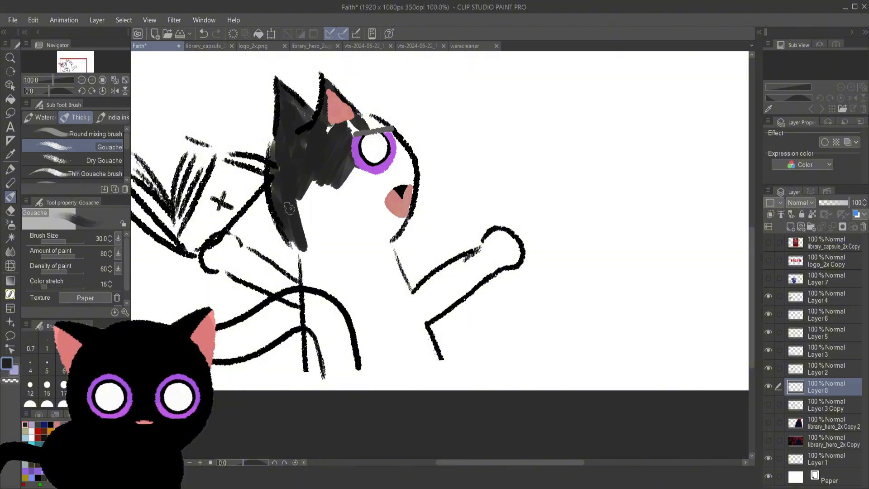
{"action": "mouse_move", "coordinate": [321, 142]}
{"action": "left_mouse_down"}
{"action": "mouse_move", "coordinate": [319, 203]}
{"action": "mouse_move", "coordinate": [330, 214]}
{"action": "mouse_move", "coordinate": [347, 175]}
{"action": "mouse_move", "coordinate": [346, 123]}
{"action": "mouse_move", "coordinate": [324, 144]}
{"action": "mouse_move", "coordinate": [338, 120]}
{"action": "mouse_move", "coordinate": [370, 137]}
{"action": "mouse_move", "coordinate": [372, 121]}
{"action": "mouse_move", "coordinate": [382, 128]}
{"action": "mouse_move", "coordinate": [352, 132]}
{"action": "mouse_move", "coordinate": [346, 150]}
{"action": "mouse_move", "coordinate": [357, 133]}
{"action": "mouse_move", "coordinate": [303, 164]}
{"action": "mouse_move", "coordinate": [301, 145]}
{"action": "mouse_move", "coordinate": [316, 181]}
{"action": "mouse_move", "coordinate": [299, 224]}
{"action": "mouse_move", "coordinate": [311, 187]}
{"action": "mouse_move", "coordinate": [325, 179]}
{"action": "mouse_move", "coordinate": [333, 190]}
{"action": "mouse_move", "coordinate": [347, 179]}
{"action": "mouse_move", "coordinate": [345, 240]}
{"action": "mouse_move", "coordinate": [355, 228]}
{"action": "mouse_move", "coordinate": [376, 228]}
{"action": "mouse_move", "coordinate": [387, 212]}
{"action": "mouse_move", "coordinate": [392, 143]}
{"action": "mouse_move", "coordinate": [413, 159]}
{"action": "left_mouse_up"}
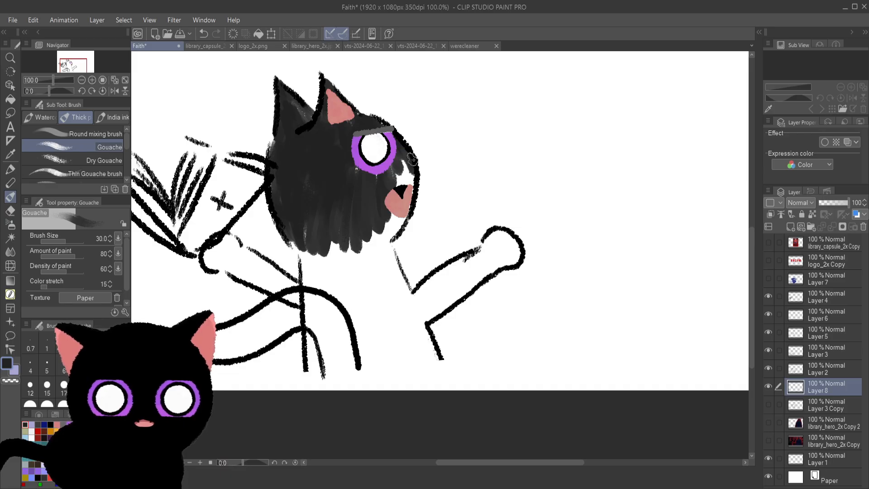
{"action": "mouse_move", "coordinate": [400, 190]}
{"action": "left_mouse_down"}
{"action": "mouse_move", "coordinate": [395, 225]}
{"action": "mouse_move", "coordinate": [390, 183]}
{"action": "mouse_move", "coordinate": [375, 170]}
{"action": "mouse_move", "coordinate": [346, 181]}
{"action": "mouse_move", "coordinate": [355, 158]}
{"action": "mouse_move", "coordinate": [378, 232]}
{"action": "mouse_move", "coordinate": [393, 231]}
{"action": "mouse_move", "coordinate": [376, 253]}
{"action": "mouse_move", "coordinate": [358, 206]}
{"action": "mouse_move", "coordinate": [319, 251]}
{"action": "left_mouse_up"}
- Fill the cat's torso and outstretched front arm with near-black Gouache, enlarging the brush to 50
{"action": "mouse_move", "coordinate": [277, 195]}
{"action": "left_mouse_down"}
{"action": "mouse_move", "coordinate": [312, 252]}
{"action": "mouse_move", "coordinate": [291, 217]}
{"action": "mouse_move", "coordinate": [302, 203]}
{"action": "mouse_move", "coordinate": [312, 209]}
{"action": "mouse_move", "coordinate": [314, 378]}
{"action": "mouse_move", "coordinate": [343, 374]}
{"action": "mouse_move", "coordinate": [368, 299]}
{"action": "left_mouse_up"}
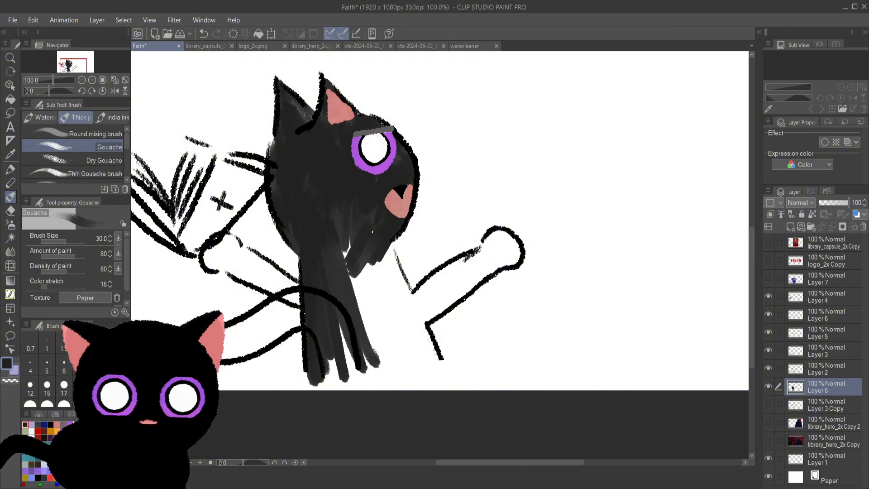
{"action": "mouse_move", "coordinate": [326, 258]}
{"action": "left_mouse_down"}
{"action": "mouse_move", "coordinate": [367, 351]}
{"action": "mouse_move", "coordinate": [344, 246]}
{"action": "mouse_move", "coordinate": [383, 337]}
{"action": "mouse_move", "coordinate": [369, 263]}
{"action": "mouse_move", "coordinate": [391, 298]}
{"action": "mouse_move", "coordinate": [388, 273]}
{"action": "mouse_move", "coordinate": [400, 310]}
{"action": "mouse_move", "coordinate": [383, 244]}
{"action": "mouse_move", "coordinate": [430, 379]}
{"action": "mouse_move", "coordinate": [358, 259]}
{"action": "mouse_move", "coordinate": [376, 358]}
{"action": "mouse_move", "coordinate": [437, 288]}
{"action": "mouse_move", "coordinate": [410, 313]}
{"action": "mouse_move", "coordinate": [473, 269]}
{"action": "mouse_move", "coordinate": [414, 319]}
{"action": "mouse_move", "coordinate": [475, 280]}
{"action": "mouse_move", "coordinate": [428, 314]}
{"action": "mouse_move", "coordinate": [485, 251]}
{"action": "mouse_move", "coordinate": [502, 242]}
{"action": "mouse_move", "coordinate": [510, 249]}
{"action": "mouse_move", "coordinate": [473, 259]}
{"action": "mouse_move", "coordinate": [506, 249]}
{"action": "mouse_move", "coordinate": [489, 255]}
{"action": "mouse_move", "coordinate": [497, 246]}
{"action": "mouse_move", "coordinate": [472, 272]}
{"action": "mouse_move", "coordinate": [507, 245]}
{"action": "mouse_move", "coordinate": [514, 253]}
{"action": "mouse_move", "coordinate": [506, 239]}
{"action": "mouse_move", "coordinate": [490, 256]}
{"action": "mouse_move", "coordinate": [500, 259]}
{"action": "mouse_move", "coordinate": [503, 251]}
{"action": "mouse_move", "coordinate": [447, 299]}
{"action": "mouse_move", "coordinate": [485, 263]}
{"action": "mouse_move", "coordinate": [401, 321]}
{"action": "mouse_move", "coordinate": [464, 263]}
{"action": "mouse_move", "coordinate": [413, 307]}
{"action": "mouse_move", "coordinate": [402, 335]}
{"action": "mouse_move", "coordinate": [374, 294]}
{"action": "mouse_move", "coordinate": [377, 350]}
{"action": "left_mouse_up"}
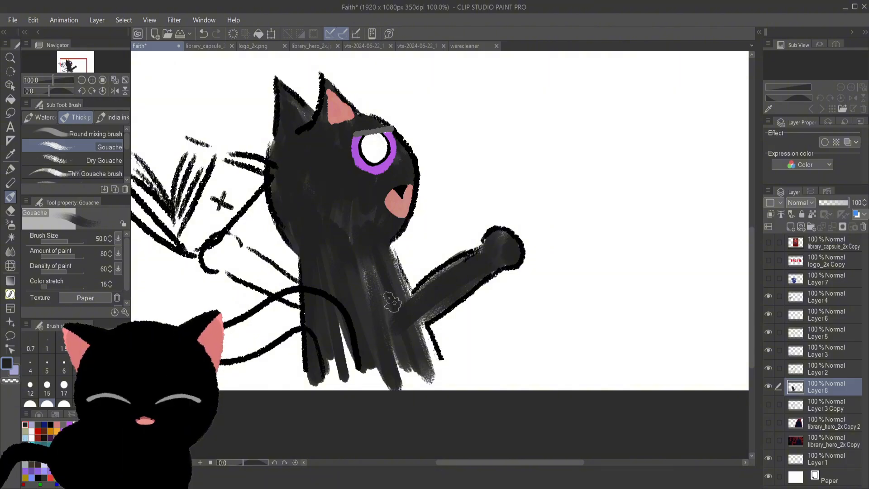
{"action": "left_click_drag", "start_coordinate": [387, 249], "coordinate": [440, 382]}
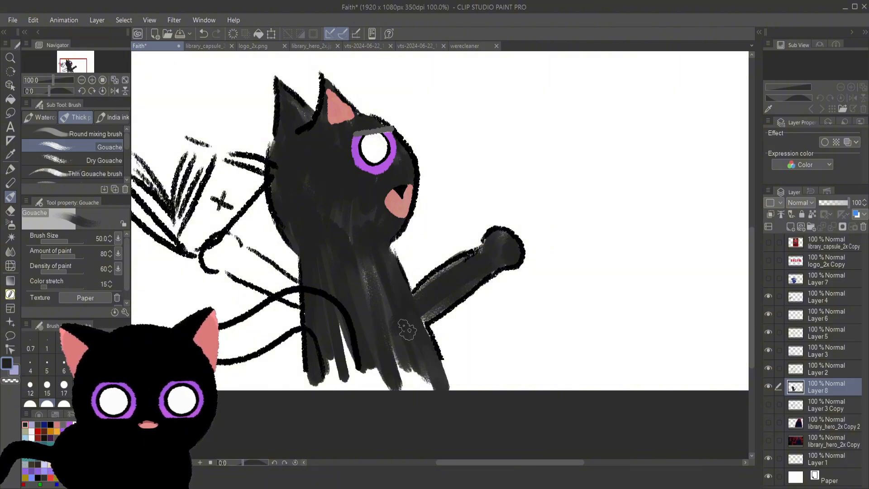
{"action": "mouse_move", "coordinate": [369, 283]}
{"action": "left_mouse_down"}
{"action": "mouse_move", "coordinate": [413, 383]}
{"action": "mouse_move", "coordinate": [419, 374]}
{"action": "left_mouse_up"}
{"action": "mouse_move", "coordinate": [364, 255]}
{"action": "left_mouse_down"}
{"action": "mouse_move", "coordinate": [371, 393]}
{"action": "mouse_move", "coordinate": [343, 368]}
{"action": "mouse_move", "coordinate": [323, 370]}
{"action": "mouse_move", "coordinate": [319, 387]}
{"action": "mouse_move", "coordinate": [308, 380]}
{"action": "mouse_move", "coordinate": [363, 346]}
{"action": "mouse_move", "coordinate": [380, 380]}
{"action": "mouse_move", "coordinate": [420, 400]}
{"action": "mouse_move", "coordinate": [436, 396]}
{"action": "mouse_move", "coordinate": [422, 314]}
{"action": "mouse_move", "coordinate": [424, 324]}
{"action": "mouse_move", "coordinate": [443, 287]}
{"action": "mouse_move", "coordinate": [457, 282]}
{"action": "mouse_move", "coordinate": [446, 296]}
{"action": "mouse_move", "coordinate": [458, 281]}
{"action": "mouse_move", "coordinate": [405, 330]}
{"action": "mouse_move", "coordinate": [424, 313]}
{"action": "mouse_move", "coordinate": [428, 343]}
{"action": "mouse_move", "coordinate": [421, 333]}
{"action": "mouse_move", "coordinate": [464, 268]}
{"action": "mouse_move", "coordinate": [384, 336]}
{"action": "mouse_move", "coordinate": [477, 263]}
{"action": "mouse_move", "coordinate": [413, 301]}
{"action": "left_mouse_up"}
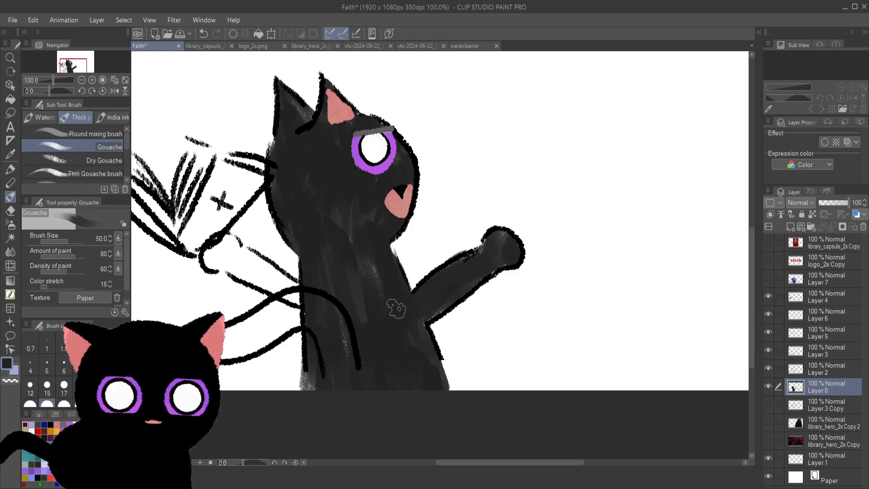
- Fill the arm and paw holding the book with near-black Gouache at size 50, undoing a misplaced stroke
{"action": "left_click_drag", "start_coordinate": [219, 249], "coordinate": [294, 289]}
{"action": "key", "text": "ctrl+z"}
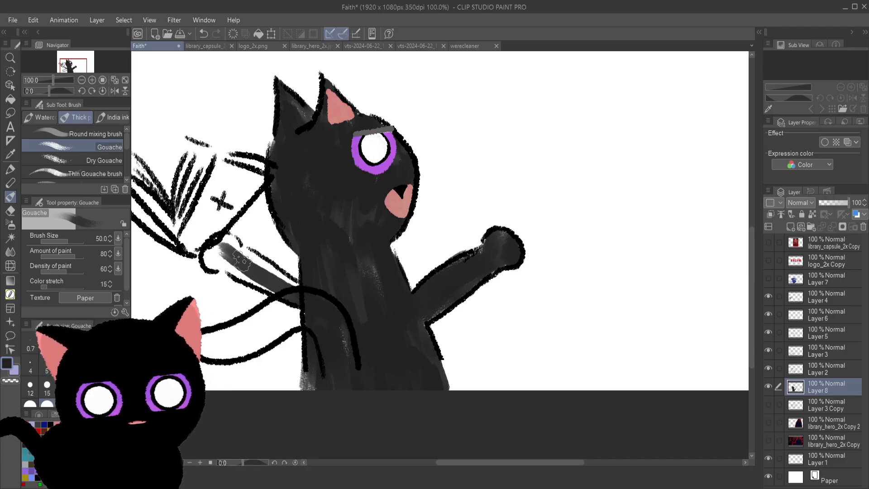
{"action": "left_click_drag", "start_coordinate": [233, 253], "coordinate": [311, 304]}
{"action": "left_click_drag", "start_coordinate": [255, 261], "coordinate": [296, 287]}
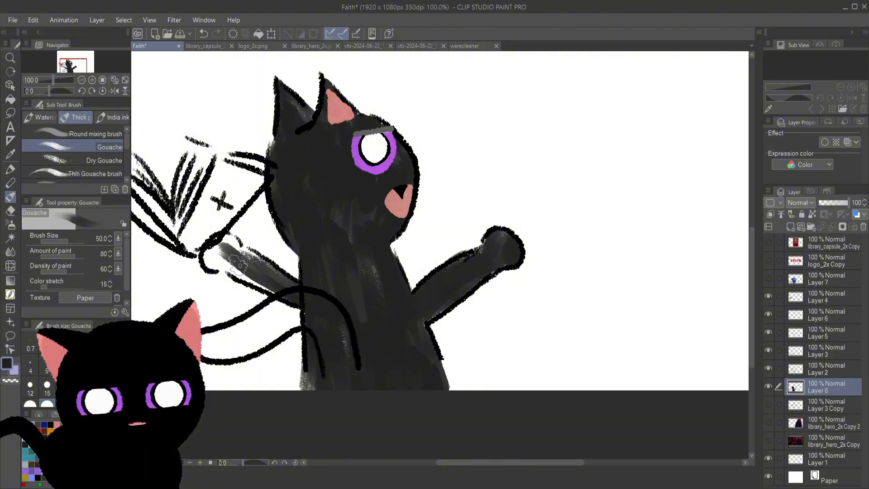
{"action": "mouse_move", "coordinate": [224, 253]}
{"action": "left_mouse_down"}
{"action": "mouse_move", "coordinate": [265, 283]}
{"action": "mouse_move", "coordinate": [285, 282]}
{"action": "left_mouse_up"}
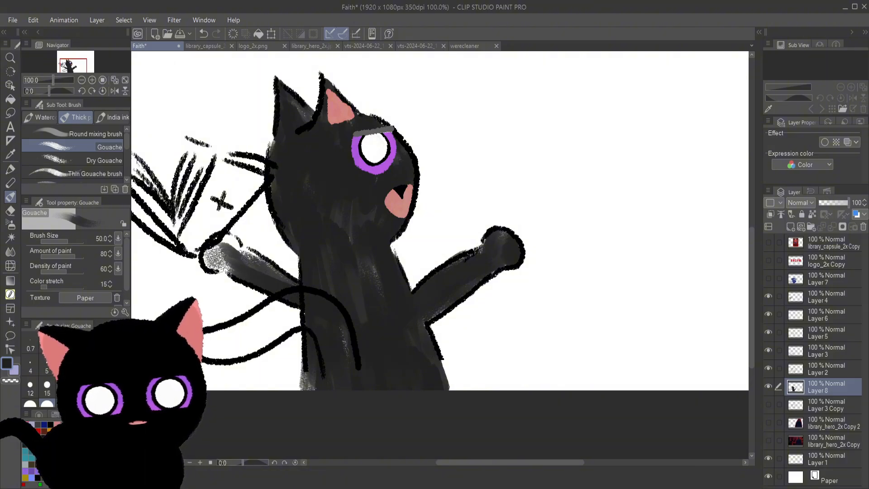
{"action": "mouse_move", "coordinate": [213, 254]}
{"action": "left_mouse_down"}
{"action": "mouse_move", "coordinate": [231, 243]}
{"action": "mouse_move", "coordinate": [223, 253]}
{"action": "left_mouse_up"}
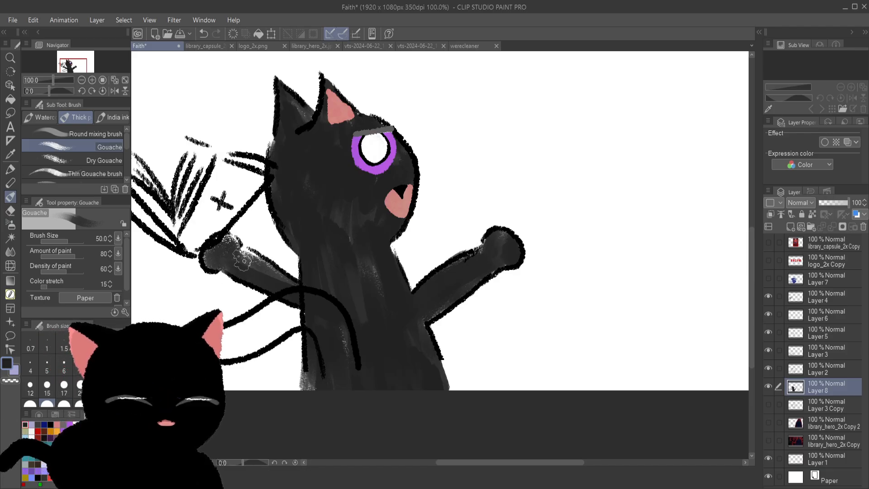
{"action": "mouse_move", "coordinate": [242, 261]}
{"action": "left_mouse_down"}
{"action": "mouse_move", "coordinate": [268, 276]}
{"action": "mouse_move", "coordinate": [241, 257]}
{"action": "left_mouse_up"}
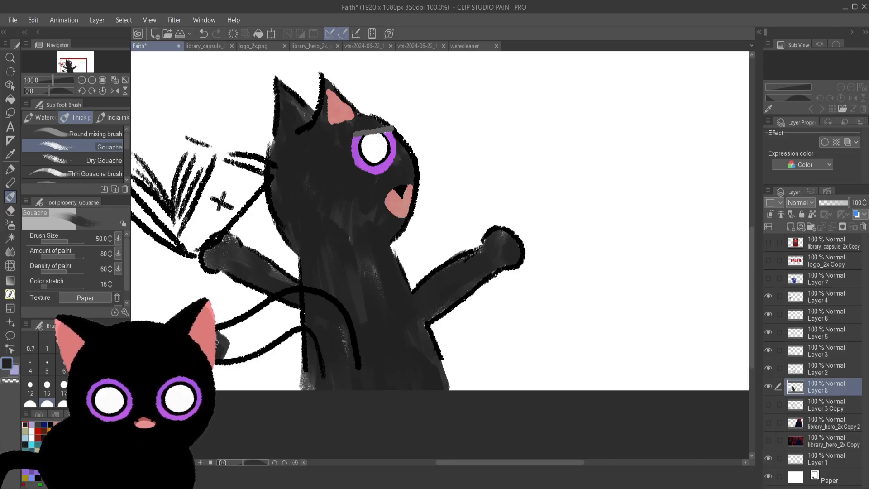
- Fill the cat's tail with near-black Gouache strokes up to the body, undoing a stray stroke
{"action": "left_click_drag", "start_coordinate": [216, 342], "coordinate": [294, 301]}
{"action": "key", "text": "ctrl+z"}
{"action": "mouse_move", "coordinate": [240, 339]}
{"action": "left_mouse_down"}
{"action": "mouse_move", "coordinate": [289, 303]}
{"action": "mouse_move", "coordinate": [318, 303]}
{"action": "mouse_move", "coordinate": [278, 337]}
{"action": "left_mouse_up"}
{"action": "mouse_move", "coordinate": [222, 350]}
{"action": "left_mouse_down"}
{"action": "mouse_move", "coordinate": [335, 310]}
{"action": "mouse_move", "coordinate": [266, 326]}
{"action": "mouse_move", "coordinate": [312, 310]}
{"action": "mouse_move", "coordinate": [296, 316]}
{"action": "mouse_move", "coordinate": [327, 315]}
{"action": "left_mouse_up"}
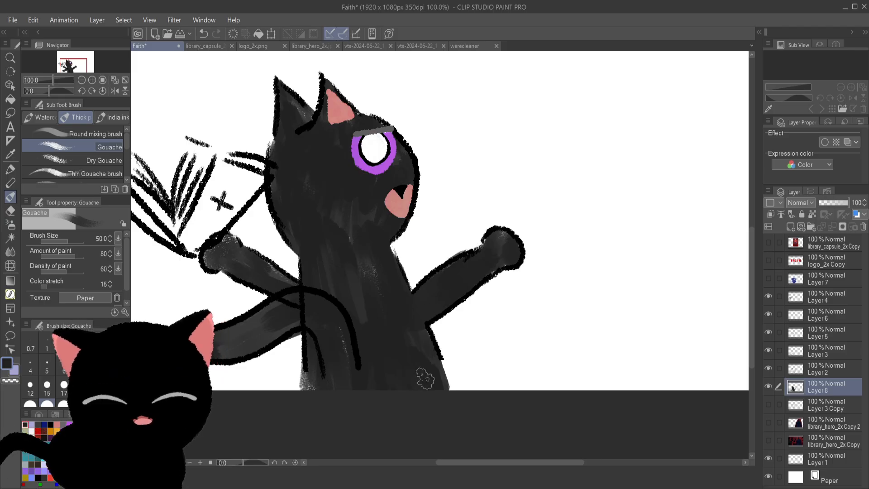
- Compare the painted cat against the hero artwork by toggling the library_hero_2x Copy layer's visibility
{"action": "scroll", "coordinate": [449, 375], "scroll_direction": "down", "scroll_amount": 3}
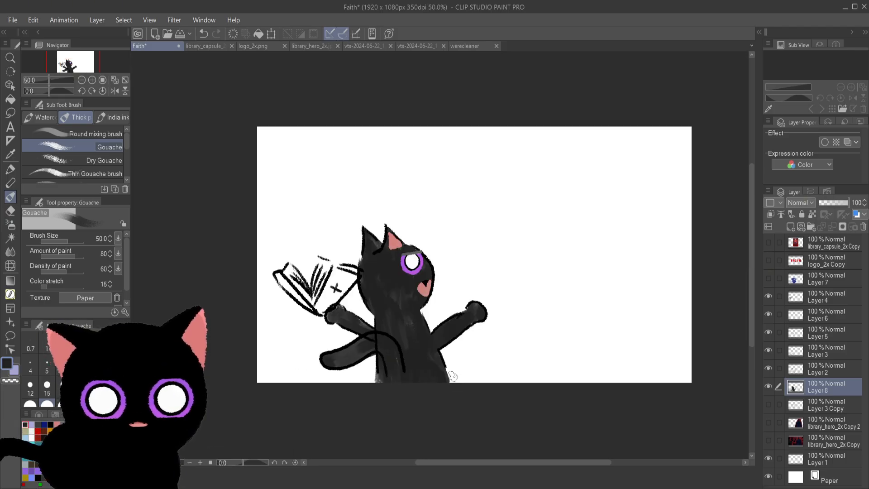
{"action": "left_click", "coordinate": [769, 440]}
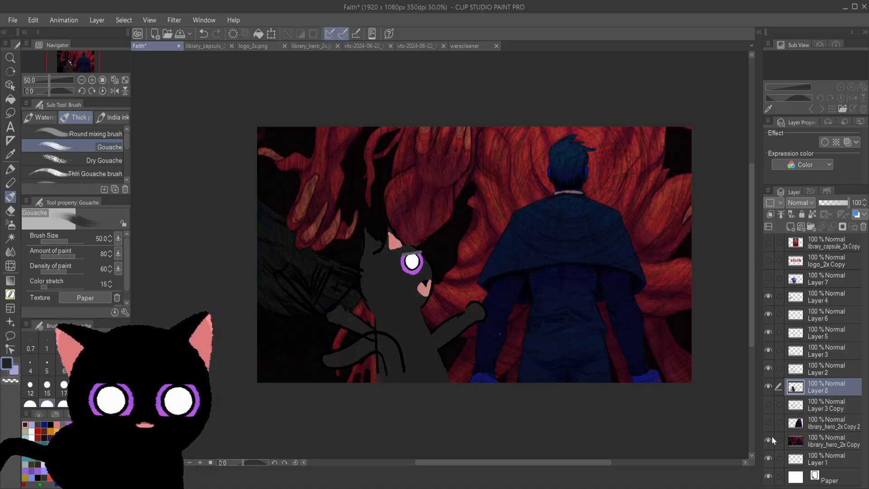
{"action": "left_click", "coordinate": [771, 436]}
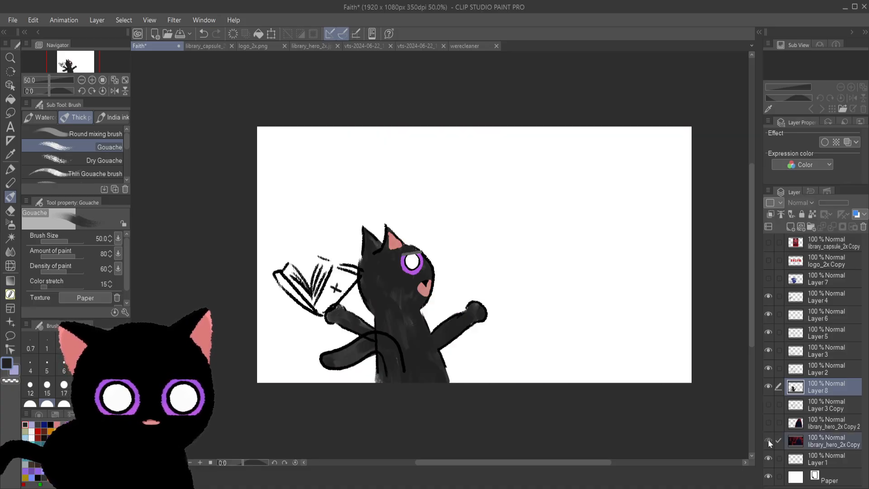
{"action": "left_click", "coordinate": [767, 439]}
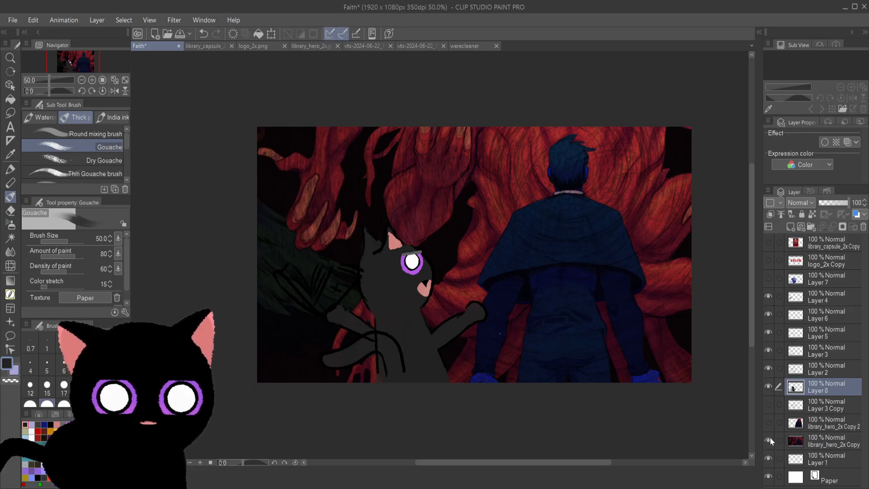
{"action": "left_click", "coordinate": [770, 437]}
- Resample the near-black color from the cat and even out the paint on its head and torso
{"action": "scroll", "coordinate": [484, 384], "scroll_direction": "up", "scroll_amount": 2}
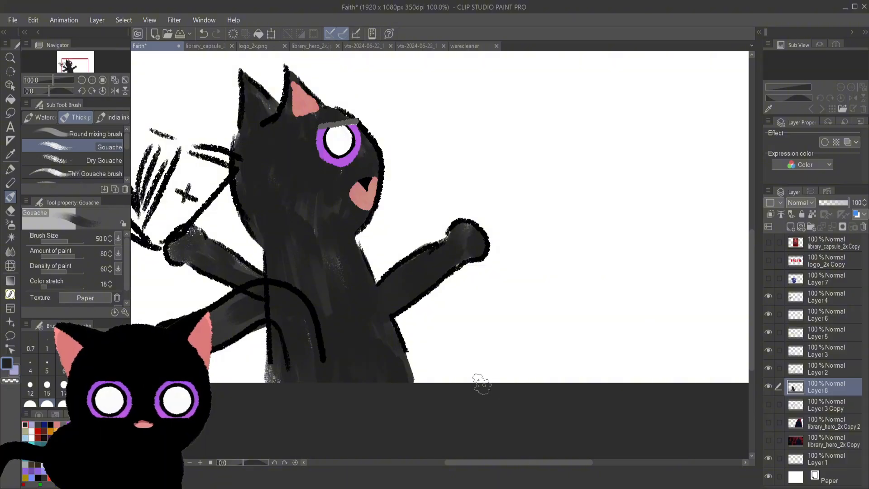
{"action": "left_click", "coordinate": [374, 192], "text": "alt"}
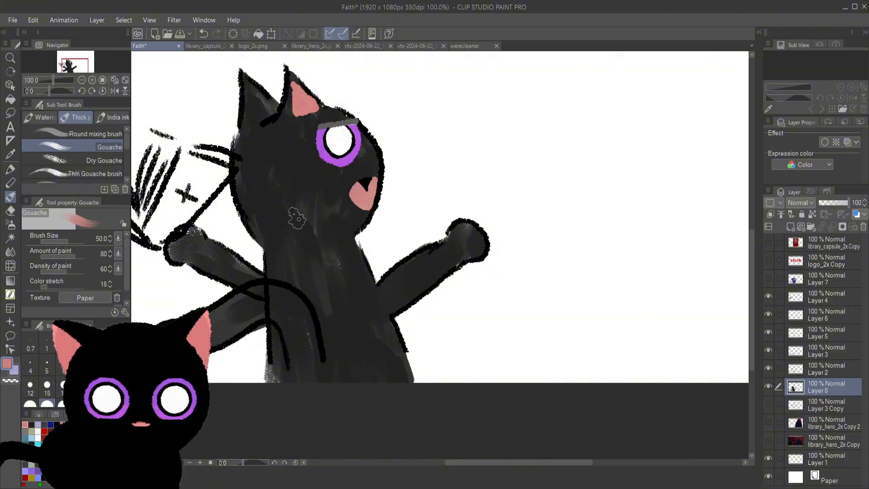
{"action": "left_click", "coordinate": [380, 202], "text": "alt"}
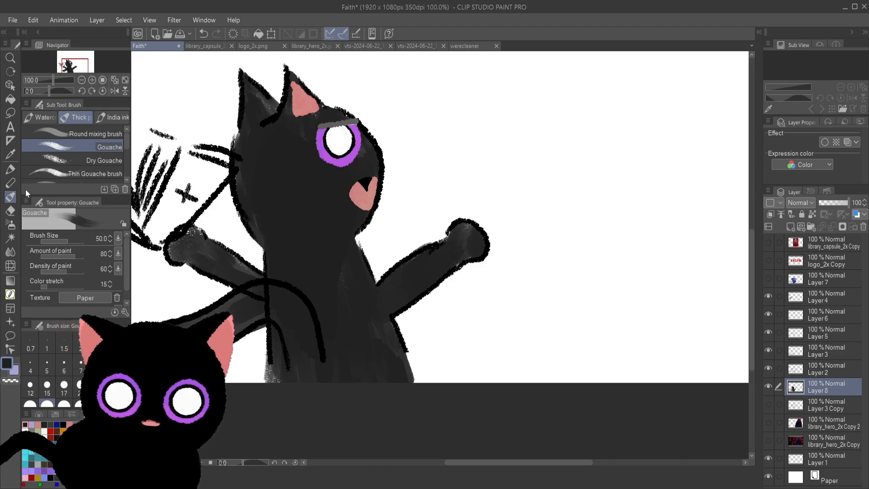
- Choose the Crayon pastel brush and try black strokes at size 30 on the cat's torso, undoing the test stroke
{"action": "left_click", "coordinate": [85, 132]}
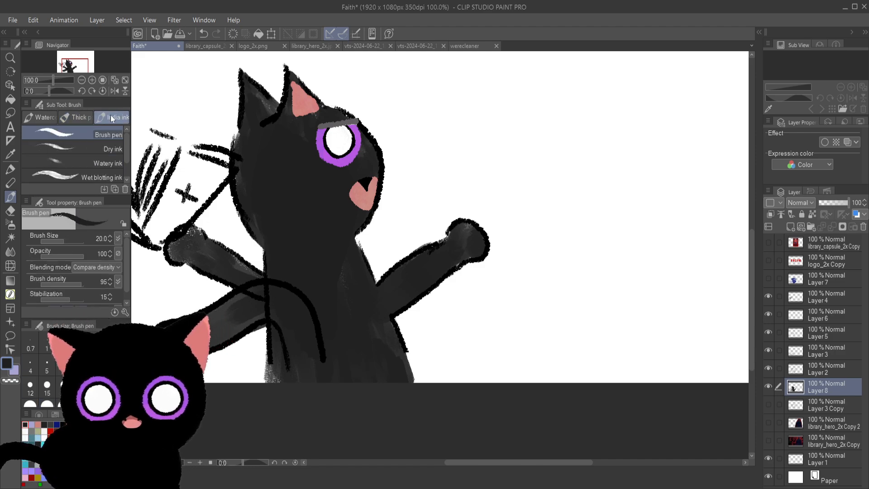
{"action": "left_click", "coordinate": [61, 143]}
{"action": "left_click", "coordinate": [11, 182]}
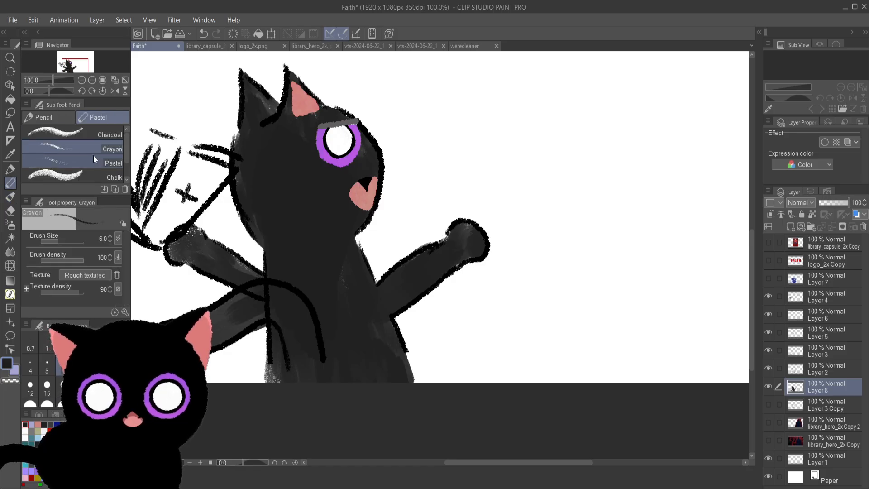
{"action": "left_click", "coordinate": [109, 176]}
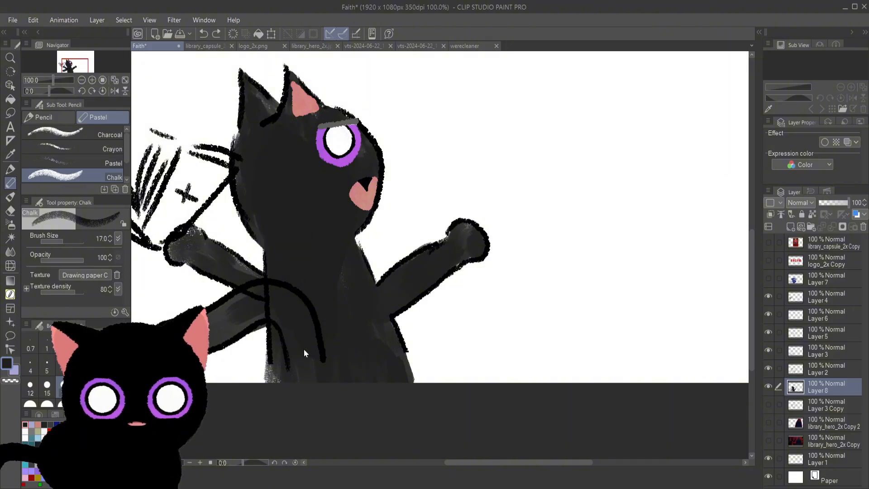
{"action": "left_click", "coordinate": [95, 149]}
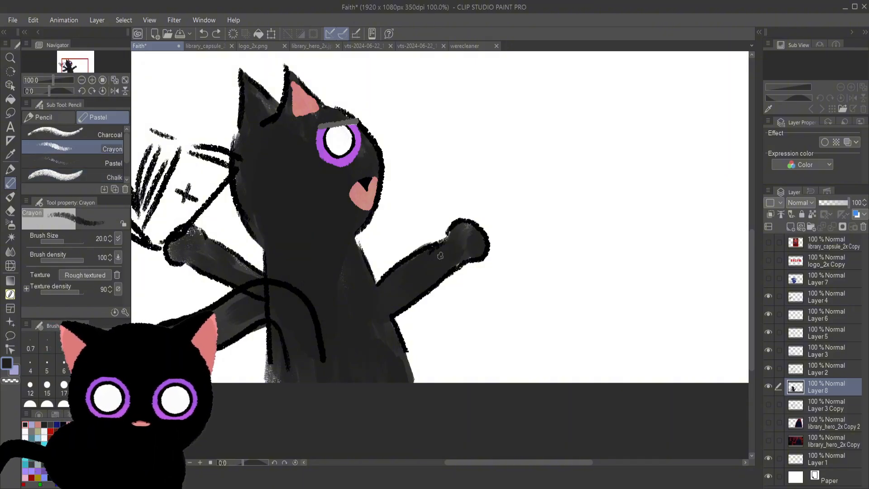
{"action": "key", "text": "bracketright"}
{"action": "key", "text": "bracketright"}
{"action": "mouse_move", "coordinate": [309, 353]}
{"action": "left_mouse_down"}
{"action": "mouse_move", "coordinate": [319, 362]}
{"action": "mouse_move", "coordinate": [339, 344]}
{"action": "mouse_move", "coordinate": [360, 353]}
{"action": "mouse_move", "coordinate": [383, 394]}
{"action": "mouse_move", "coordinate": [401, 358]}
{"action": "mouse_move", "coordinate": [361, 284]}
{"action": "left_mouse_up"}
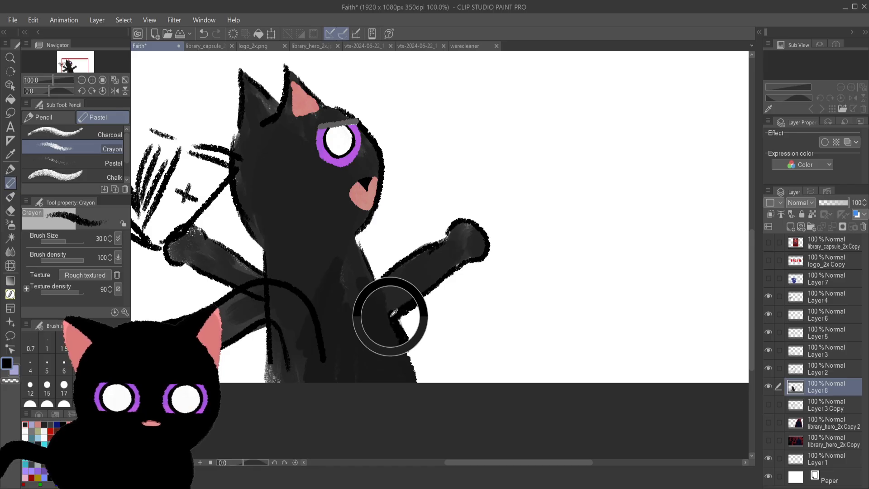
{"action": "left_click_drag", "start_coordinate": [372, 294], "coordinate": [352, 313]}
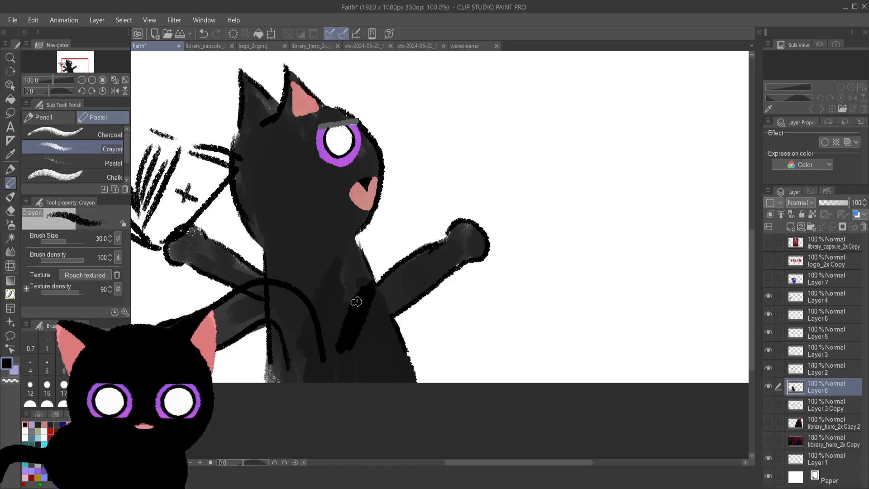
{"action": "key", "text": "ctrl+z"}
- Enlarge the Crayon to size 100 and fill the cat's head, torso and both arms with solid black
{"action": "key", "text": "bracketright"}
{"action": "key", "text": "bracketright"}
{"action": "key", "text": "bracketright"}
{"action": "key", "text": "bracketright"}
{"action": "key", "text": "bracketright"}
{"action": "key", "text": "bracketright"}
{"action": "mouse_move", "coordinate": [297, 267]}
{"action": "left_mouse_down"}
{"action": "mouse_move", "coordinate": [285, 166]}
{"action": "mouse_move", "coordinate": [297, 166]}
{"action": "mouse_move", "coordinate": [324, 223]}
{"action": "mouse_move", "coordinate": [338, 210]}
{"action": "mouse_move", "coordinate": [340, 187]}
{"action": "mouse_move", "coordinate": [345, 209]}
{"action": "mouse_move", "coordinate": [336, 172]}
{"action": "mouse_move", "coordinate": [356, 181]}
{"action": "mouse_move", "coordinate": [360, 160]}
{"action": "mouse_move", "coordinate": [361, 167]}
{"action": "mouse_move", "coordinate": [351, 143]}
{"action": "mouse_move", "coordinate": [325, 128]}
{"action": "mouse_move", "coordinate": [304, 152]}
{"action": "mouse_move", "coordinate": [317, 156]}
{"action": "mouse_move", "coordinate": [289, 148]}
{"action": "mouse_move", "coordinate": [288, 171]}
{"action": "mouse_move", "coordinate": [283, 162]}
{"action": "mouse_move", "coordinate": [275, 169]}
{"action": "mouse_move", "coordinate": [263, 119]}
{"action": "mouse_move", "coordinate": [282, 183]}
{"action": "mouse_move", "coordinate": [281, 157]}
{"action": "mouse_move", "coordinate": [294, 144]}
{"action": "mouse_move", "coordinate": [279, 142]}
{"action": "mouse_move", "coordinate": [274, 156]}
{"action": "mouse_move", "coordinate": [266, 148]}
{"action": "mouse_move", "coordinate": [271, 221]}
{"action": "mouse_move", "coordinate": [260, 140]}
{"action": "mouse_move", "coordinate": [259, 189]}
{"action": "mouse_move", "coordinate": [295, 240]}
{"action": "mouse_move", "coordinate": [263, 185]}
{"action": "mouse_move", "coordinate": [271, 231]}
{"action": "mouse_move", "coordinate": [290, 251]}
{"action": "mouse_move", "coordinate": [284, 241]}
{"action": "mouse_move", "coordinate": [284, 291]}
{"action": "mouse_move", "coordinate": [300, 239]}
{"action": "mouse_move", "coordinate": [325, 349]}
{"action": "mouse_move", "coordinate": [305, 234]}
{"action": "mouse_move", "coordinate": [348, 363]}
{"action": "mouse_move", "coordinate": [320, 212]}
{"action": "mouse_move", "coordinate": [404, 400]}
{"action": "mouse_move", "coordinate": [339, 242]}
{"action": "mouse_move", "coordinate": [394, 421]}
{"action": "mouse_move", "coordinate": [342, 312]}
{"action": "mouse_move", "coordinate": [337, 232]}
{"action": "mouse_move", "coordinate": [412, 425]}
{"action": "mouse_move", "coordinate": [330, 259]}
{"action": "mouse_move", "coordinate": [356, 376]}
{"action": "mouse_move", "coordinate": [299, 337]}
{"action": "mouse_move", "coordinate": [279, 412]}
{"action": "mouse_move", "coordinate": [288, 325]}
{"action": "mouse_move", "coordinate": [326, 445]}
{"action": "mouse_move", "coordinate": [379, 340]}
{"action": "mouse_move", "coordinate": [380, 292]}
{"action": "mouse_move", "coordinate": [441, 258]}
{"action": "mouse_move", "coordinate": [399, 294]}
{"action": "mouse_move", "coordinate": [465, 246]}
{"action": "left_mouse_up"}
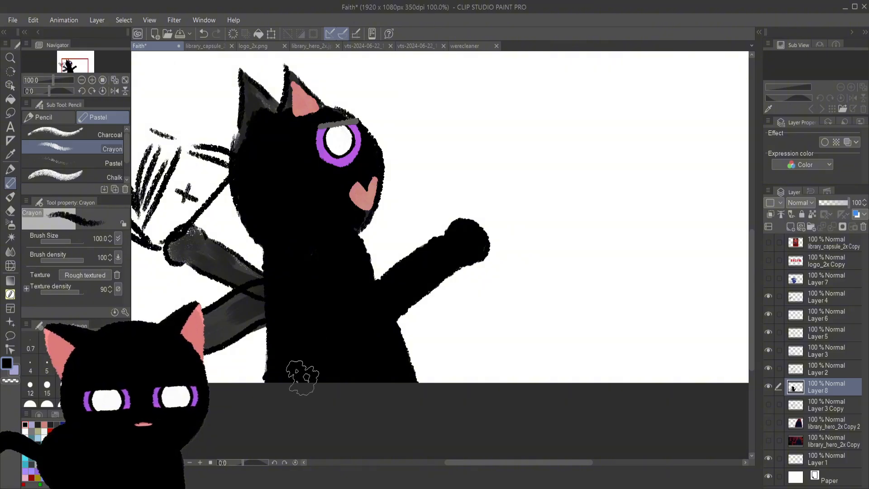
{"action": "mouse_move", "coordinate": [185, 253]}
{"action": "left_mouse_down"}
{"action": "mouse_move", "coordinate": [182, 244]}
{"action": "mouse_move", "coordinate": [254, 272]}
{"action": "left_mouse_up"}
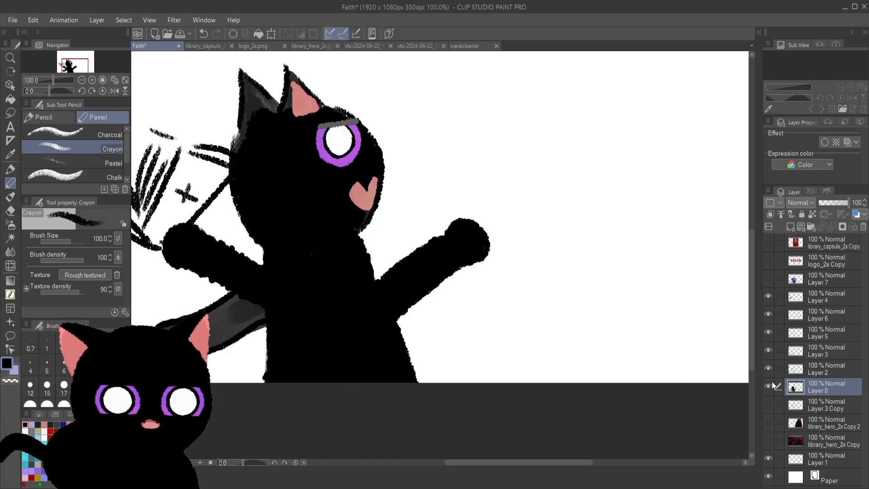
- Check the outlines without the fill by toggling Layer 8's visibility, leaving Layer 8 active and shown
{"action": "left_click", "coordinate": [769, 366]}
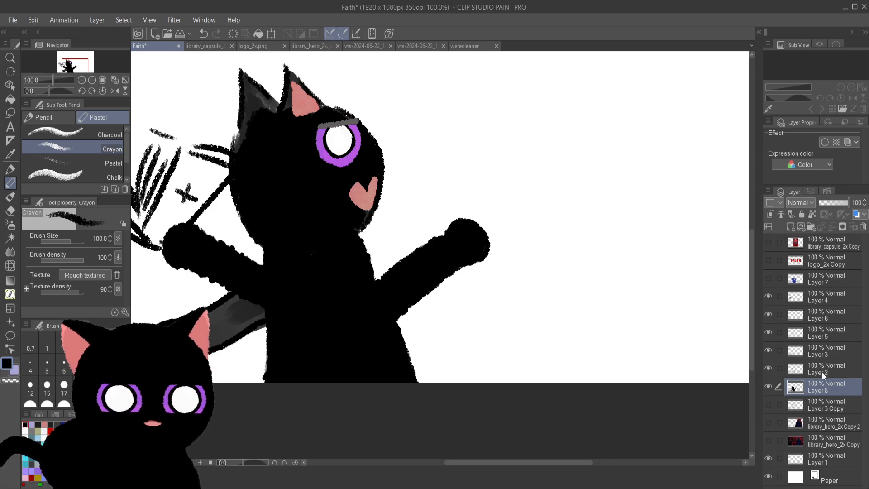
{"action": "left_click", "coordinate": [811, 376]}
{"action": "left_click", "coordinate": [768, 386]}
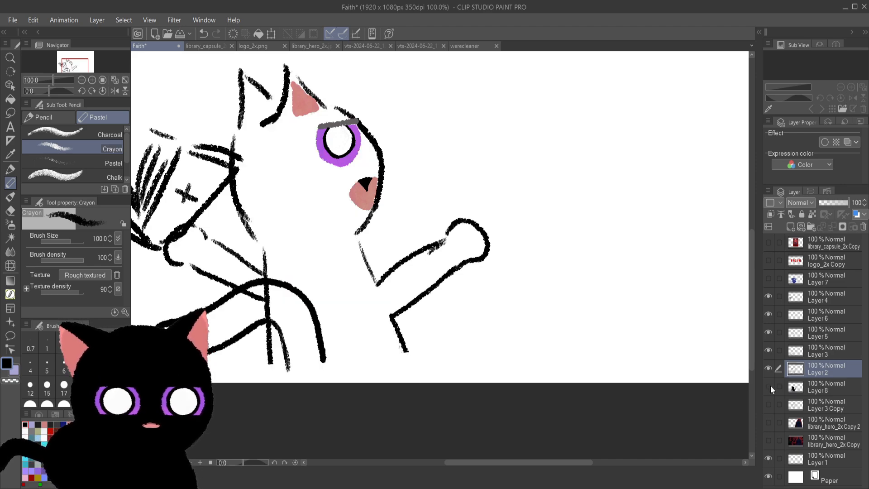
{"action": "left_click", "coordinate": [783, 390]}
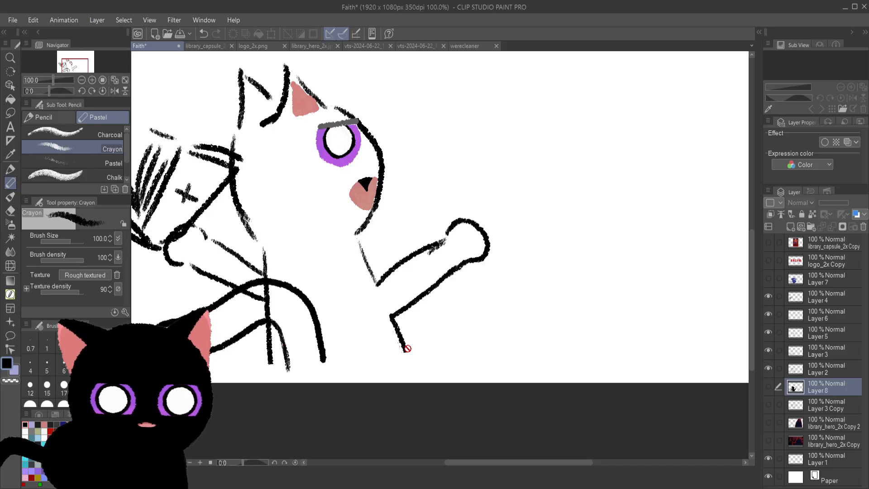
{"action": "left_click", "coordinate": [768, 387]}
{"action": "left_click", "coordinate": [768, 386]}
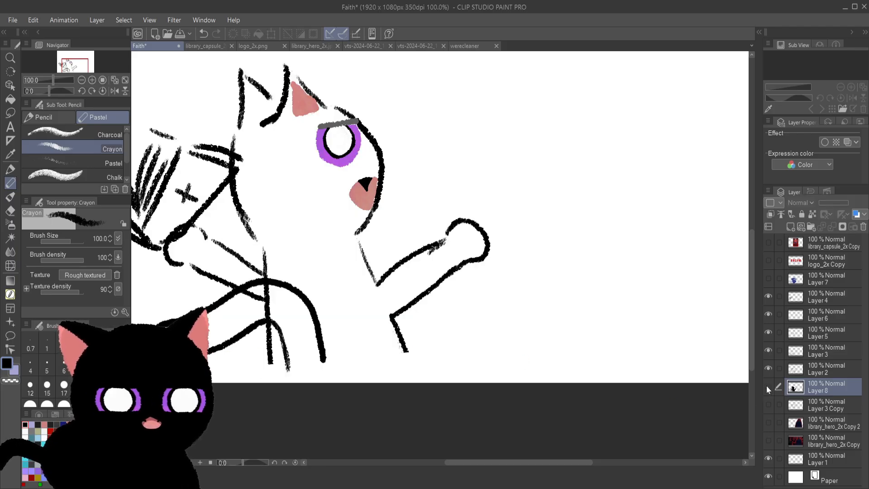
{"action": "left_click", "coordinate": [768, 387]}
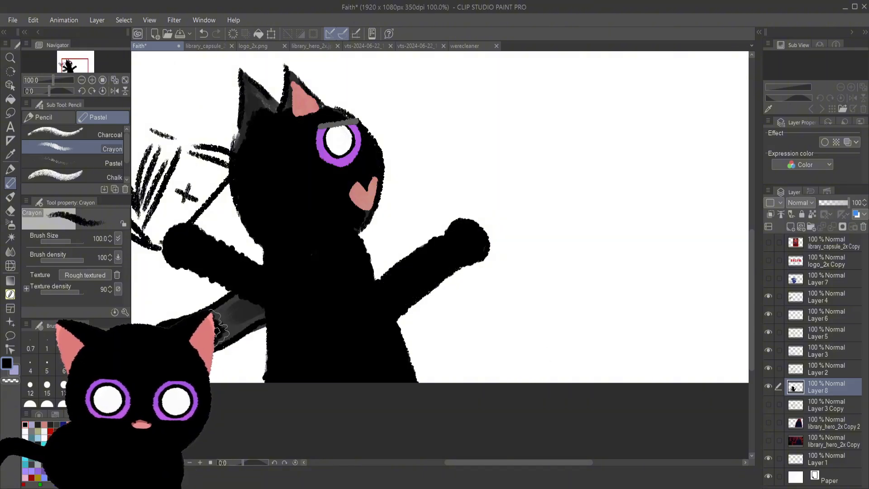
- Undo the black fill over the old tail and paint a thicker, lower-curving tail with the size 100 Crayon
{"action": "key", "text": "ctrl+z"}
{"action": "key", "text": "ctrl+y"}
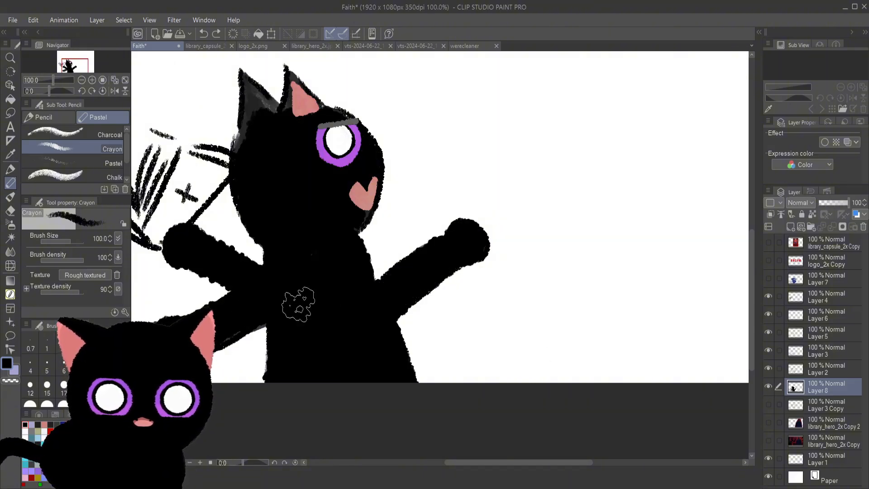
{"action": "key", "text": "ctrl+y"}
{"action": "key", "text": "ctrl+z"}
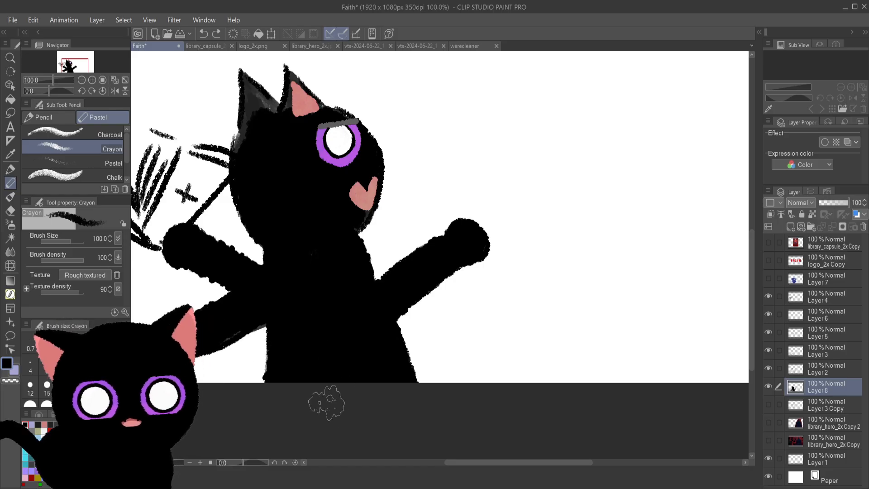
{"action": "key", "text": "ctrl+z"}
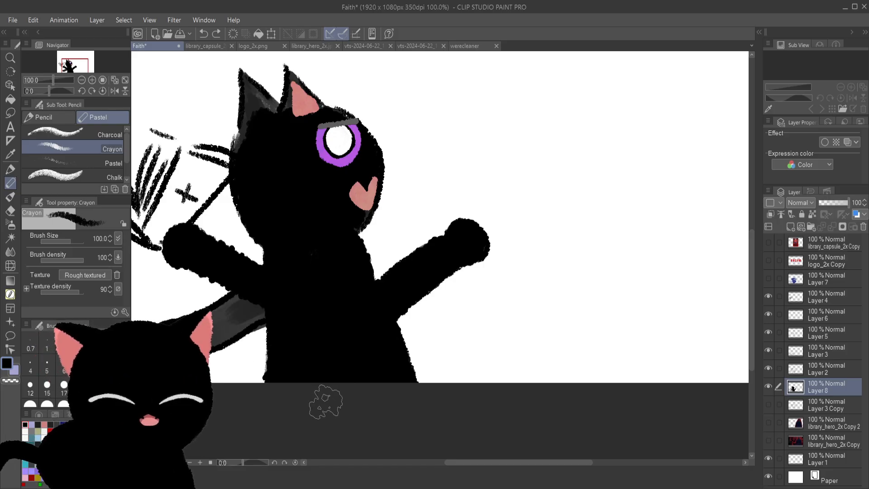
{"action": "mouse_move", "coordinate": [310, 359]}
{"action": "left_mouse_down"}
{"action": "mouse_move", "coordinate": [296, 335]}
{"action": "mouse_move", "coordinate": [213, 375]}
{"action": "left_mouse_up"}
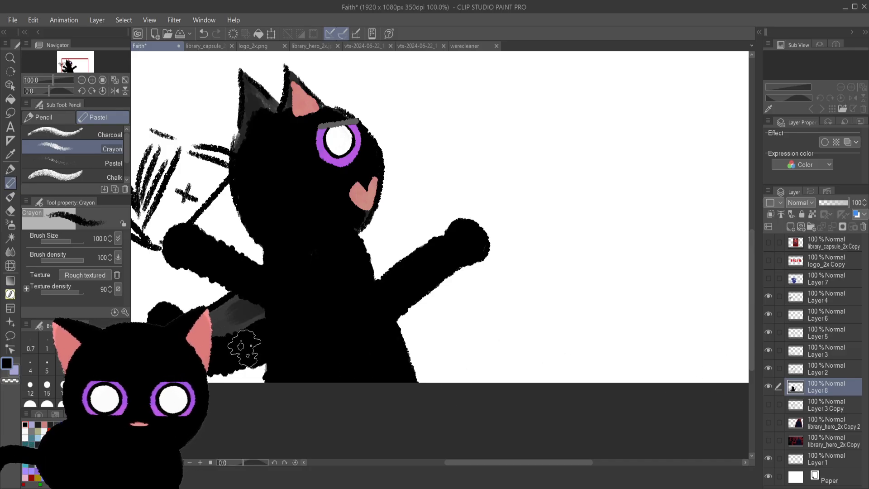
- Erase the old grey tail fill above the new tail with the Rough eraser, refining the edge at size 6
{"action": "scroll", "coordinate": [204, 373], "scroll_direction": "up", "scroll_amount": 2}
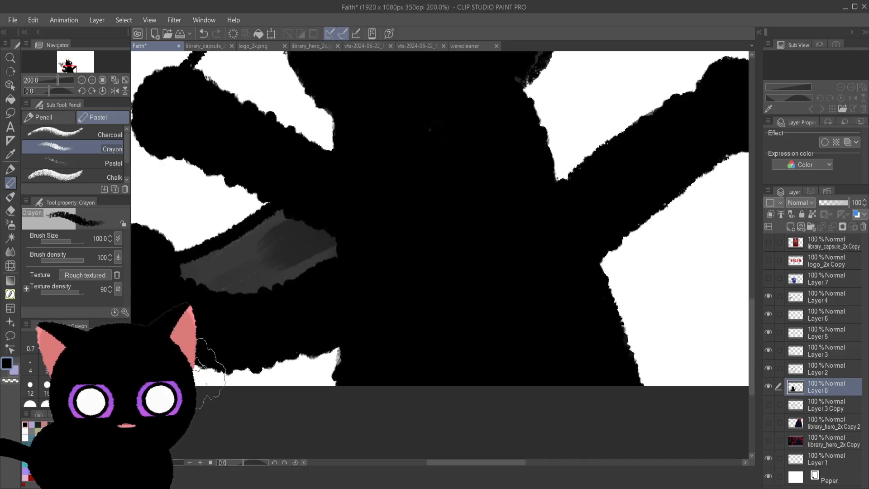
{"action": "left_click", "coordinate": [8, 209]}
{"action": "mouse_move", "coordinate": [184, 254]}
{"action": "left_mouse_down"}
{"action": "mouse_move", "coordinate": [214, 272]}
{"action": "mouse_move", "coordinate": [241, 227]}
{"action": "mouse_move", "coordinate": [258, 256]}
{"action": "mouse_move", "coordinate": [270, 251]}
{"action": "mouse_move", "coordinate": [283, 207]}
{"action": "mouse_move", "coordinate": [312, 242]}
{"action": "mouse_move", "coordinate": [316, 212]}
{"action": "mouse_move", "coordinate": [324, 212]}
{"action": "mouse_move", "coordinate": [330, 245]}
{"action": "mouse_move", "coordinate": [327, 229]}
{"action": "mouse_move", "coordinate": [333, 241]}
{"action": "mouse_move", "coordinate": [259, 222]}
{"action": "mouse_move", "coordinate": [275, 216]}
{"action": "mouse_move", "coordinate": [329, 244]}
{"action": "mouse_move", "coordinate": [301, 264]}
{"action": "mouse_move", "coordinate": [291, 266]}
{"action": "mouse_move", "coordinate": [293, 245]}
{"action": "mouse_move", "coordinate": [314, 242]}
{"action": "mouse_move", "coordinate": [272, 233]}
{"action": "mouse_move", "coordinate": [254, 258]}
{"action": "mouse_move", "coordinate": [246, 236]}
{"action": "mouse_move", "coordinate": [218, 238]}
{"action": "mouse_move", "coordinate": [215, 262]}
{"action": "mouse_move", "coordinate": [201, 252]}
{"action": "mouse_move", "coordinate": [200, 265]}
{"action": "mouse_move", "coordinate": [190, 252]}
{"action": "mouse_move", "coordinate": [253, 281]}
{"action": "mouse_move", "coordinate": [285, 265]}
{"action": "mouse_move", "coordinate": [281, 288]}
{"action": "left_mouse_up"}
{"action": "key", "text": "ctrl+z"}
{"action": "scroll", "coordinate": [276, 298], "scroll_direction": "up", "scroll_amount": 3}
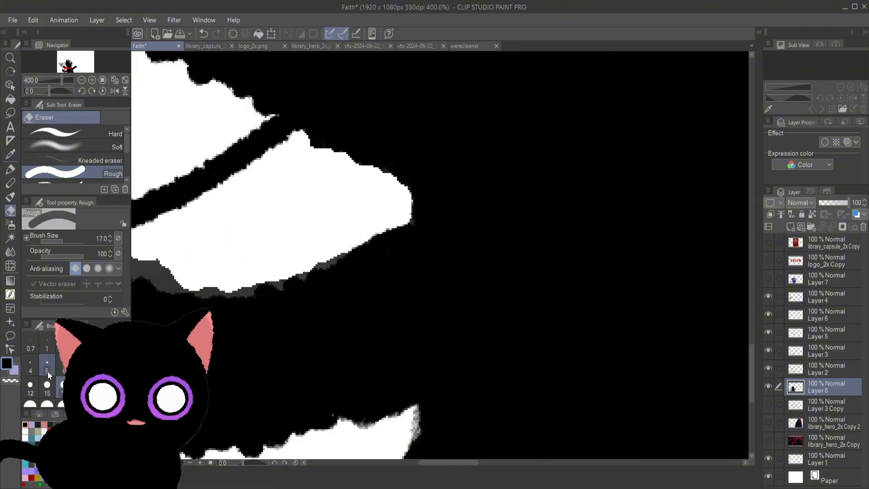
{"action": "left_click", "coordinate": [64, 367]}
{"action": "mouse_move", "coordinate": [181, 258]}
{"action": "left_mouse_down"}
{"action": "mouse_move", "coordinate": [164, 248]}
{"action": "mouse_move", "coordinate": [178, 287]}
{"action": "left_mouse_up"}
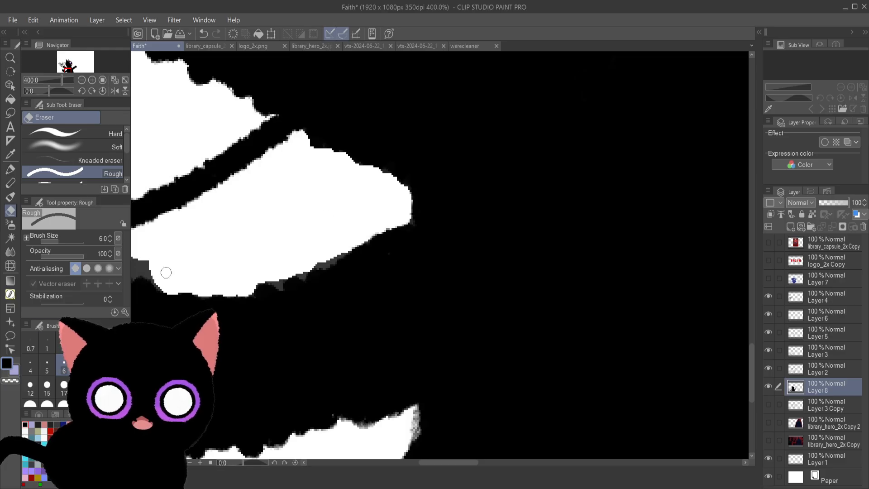
- Erase the remaining grey patches along the new tail's upper edge with the Rough eraser at size 1
{"action": "left_click", "coordinate": [47, 343]}
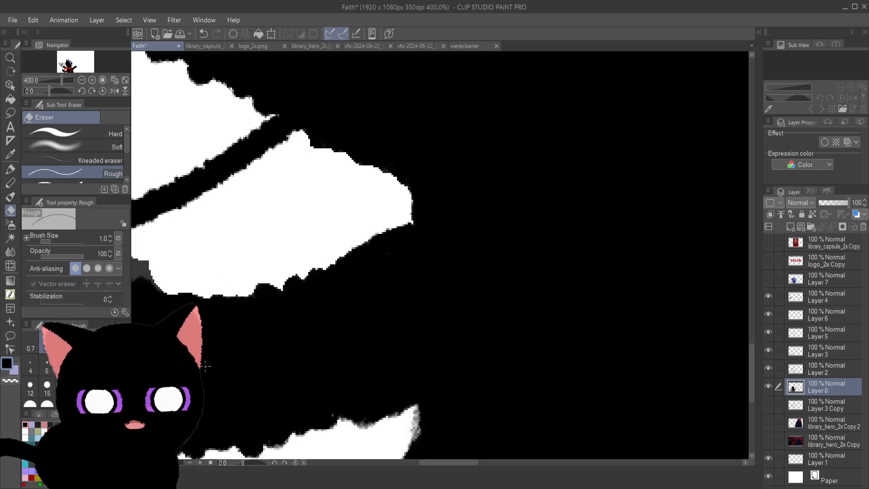
{"action": "scroll", "coordinate": [223, 346], "scroll_direction": "down", "scroll_amount": 4}
{"action": "scroll", "coordinate": [225, 335], "scroll_direction": "up", "scroll_amount": 1}
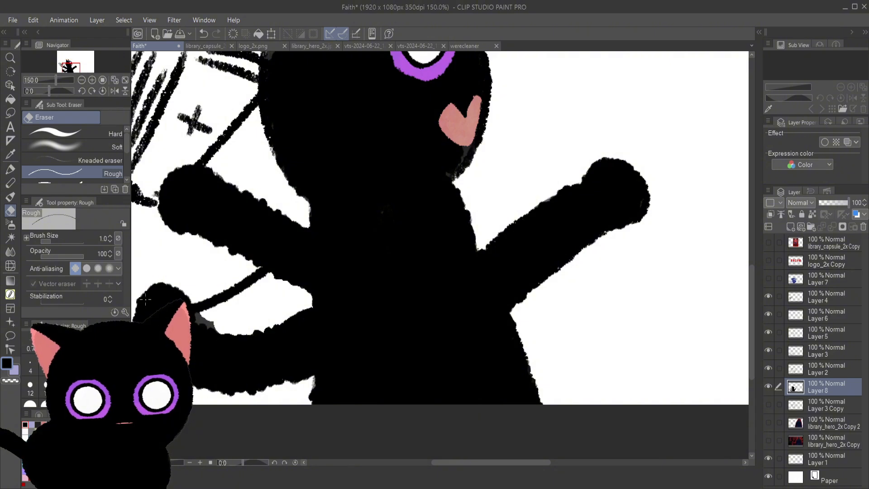
{"action": "scroll", "coordinate": [146, 309], "scroll_direction": "up", "scroll_amount": 1}
{"action": "scroll", "coordinate": [146, 309], "scroll_direction": "up", "scroll_amount": 2}
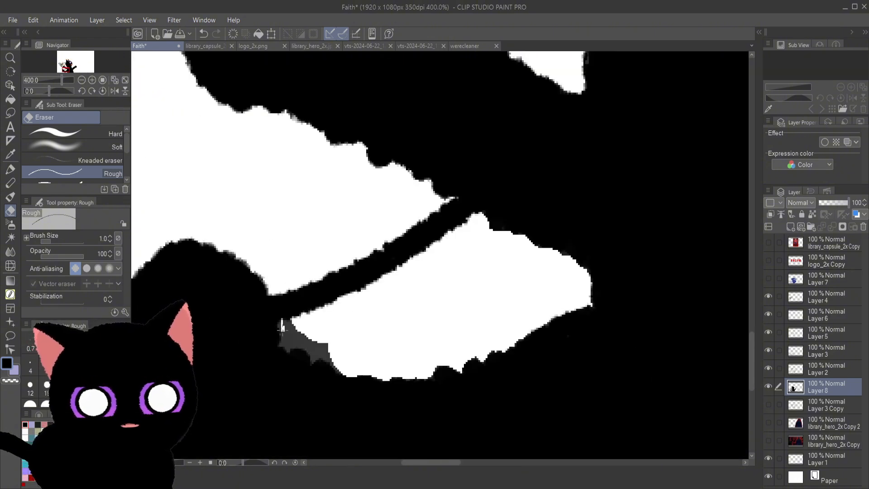
{"action": "mouse_move", "coordinate": [284, 327]}
{"action": "left_mouse_down"}
{"action": "mouse_move", "coordinate": [293, 329]}
{"action": "mouse_move", "coordinate": [279, 331]}
{"action": "mouse_move", "coordinate": [284, 347]}
{"action": "mouse_move", "coordinate": [286, 333]}
{"action": "mouse_move", "coordinate": [319, 349]}
{"action": "left_mouse_up"}
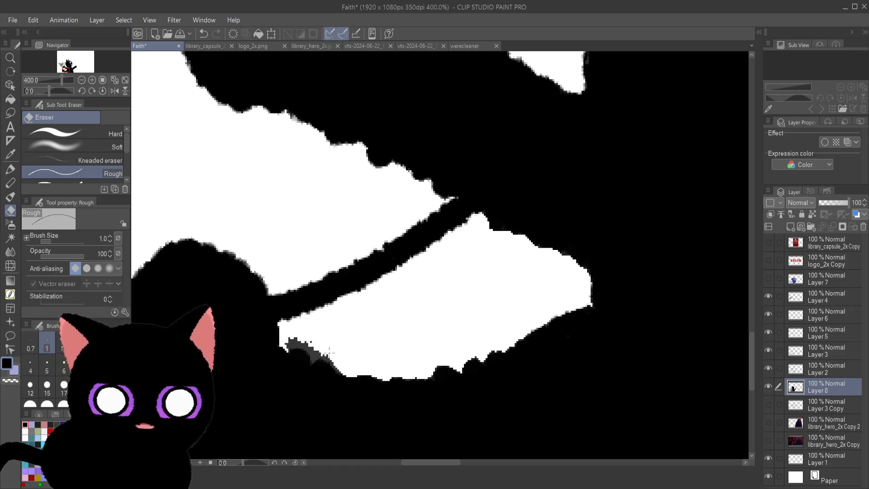
{"action": "left_click_drag", "start_coordinate": [334, 365], "coordinate": [346, 374]}
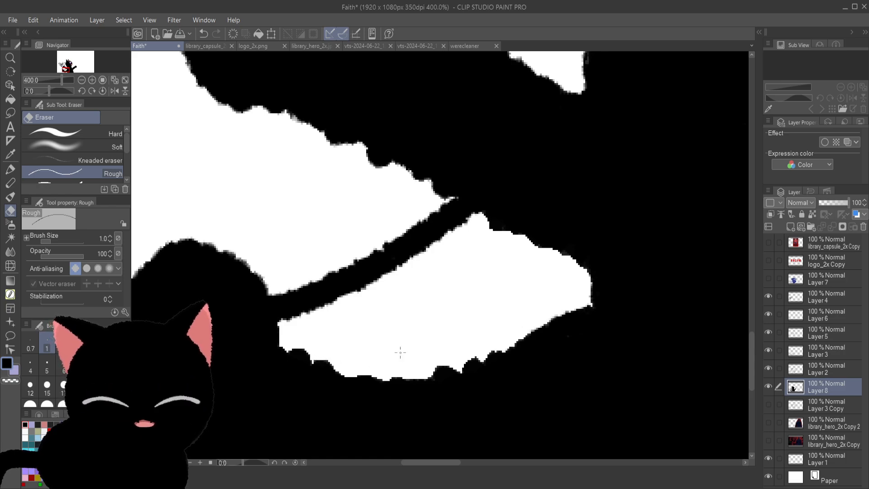
- Hide the old tail outline on Layer 3 and erase the leftover paint around the gap between arm and tail
{"action": "left_click", "coordinate": [769, 368]}
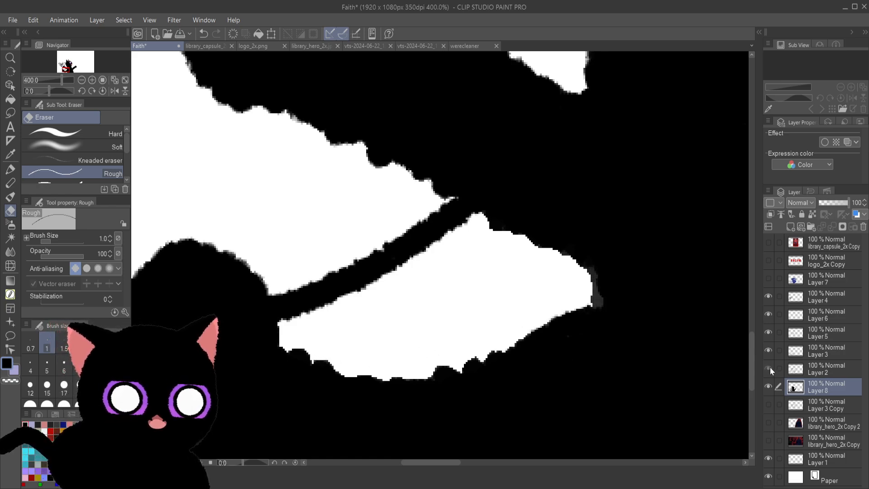
{"action": "left_click", "coordinate": [769, 350]}
{"action": "left_click", "coordinate": [770, 350]}
{"action": "left_click", "coordinate": [772, 349]}
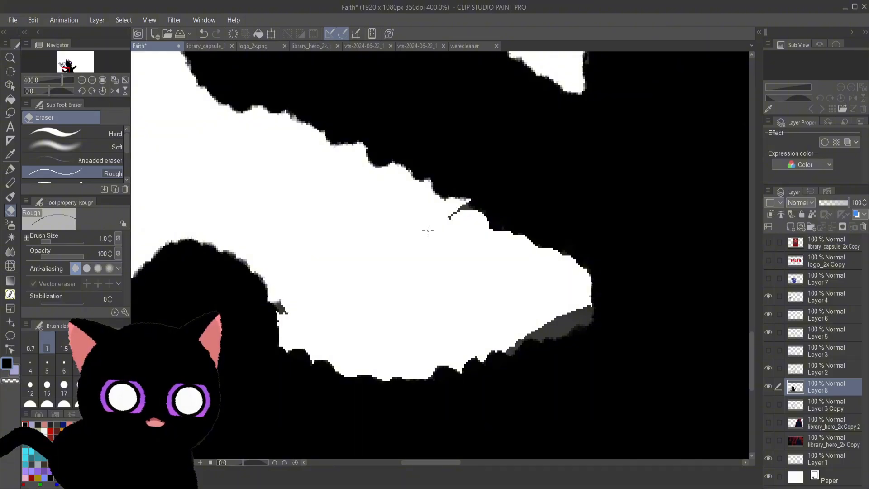
{"action": "key", "text": "ctrl+z"}
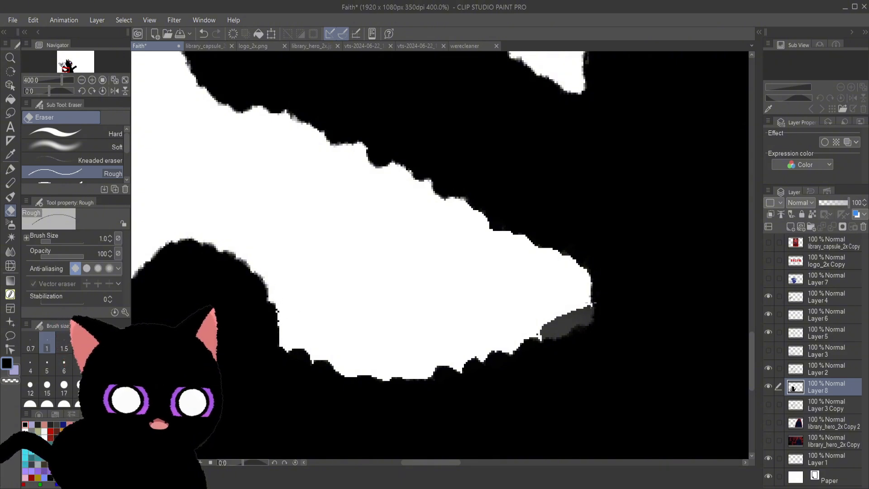
{"action": "left_click_drag", "start_coordinate": [590, 312], "coordinate": [570, 313]}
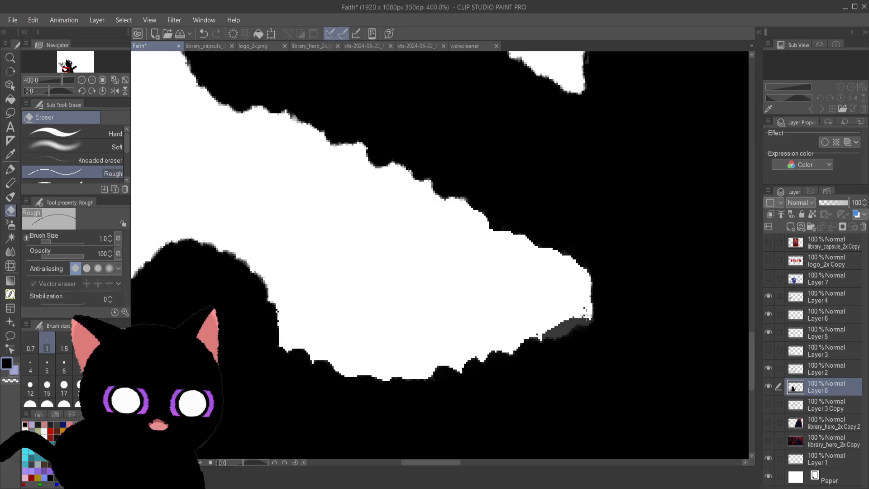
{"action": "mouse_move", "coordinate": [584, 311]}
{"action": "left_mouse_down"}
{"action": "mouse_move", "coordinate": [577, 325]}
{"action": "mouse_move", "coordinate": [555, 332]}
{"action": "mouse_move", "coordinate": [564, 319]}
{"action": "left_mouse_up"}
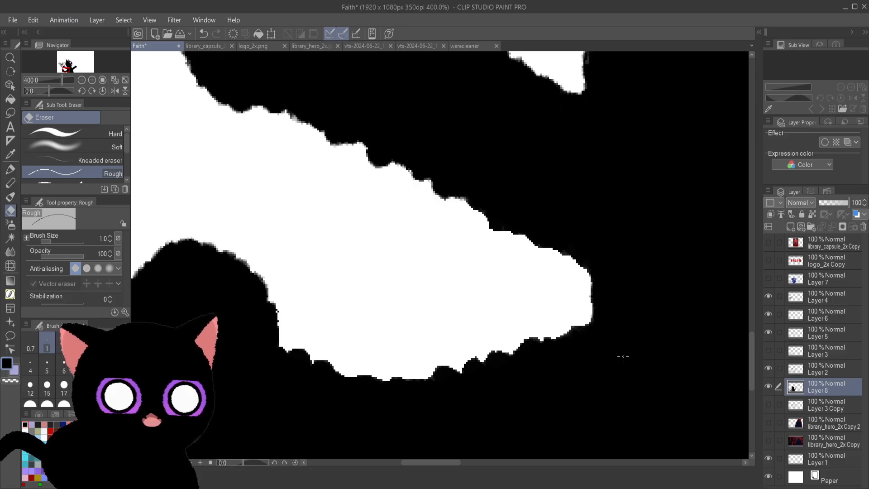
- Compare Layer 2's outlines with the black fill by toggling its visibility, and hide Layer 8 to view the outlines alone
{"action": "left_click", "coordinate": [805, 367]}
{"action": "left_click", "coordinate": [768, 367]}
{"action": "left_click", "coordinate": [770, 366]}
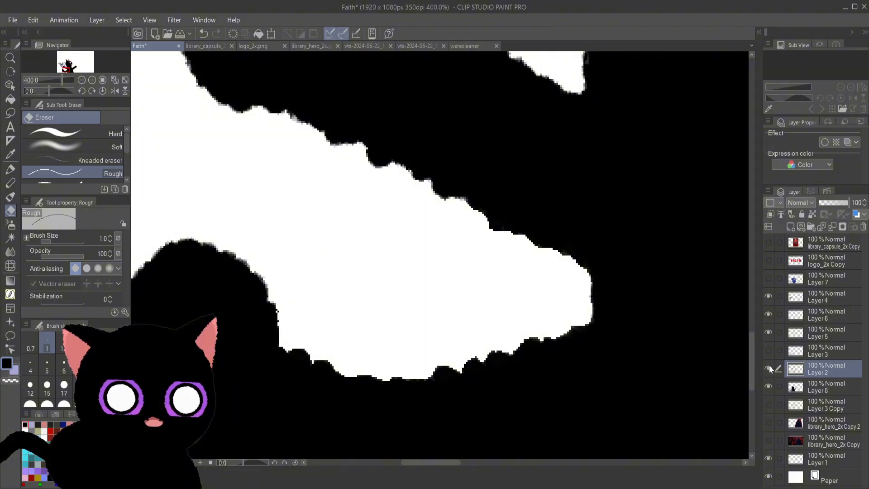
{"action": "left_click", "coordinate": [769, 365]}
{"action": "left_click", "coordinate": [769, 365]}
{"action": "left_click", "coordinate": [768, 365]}
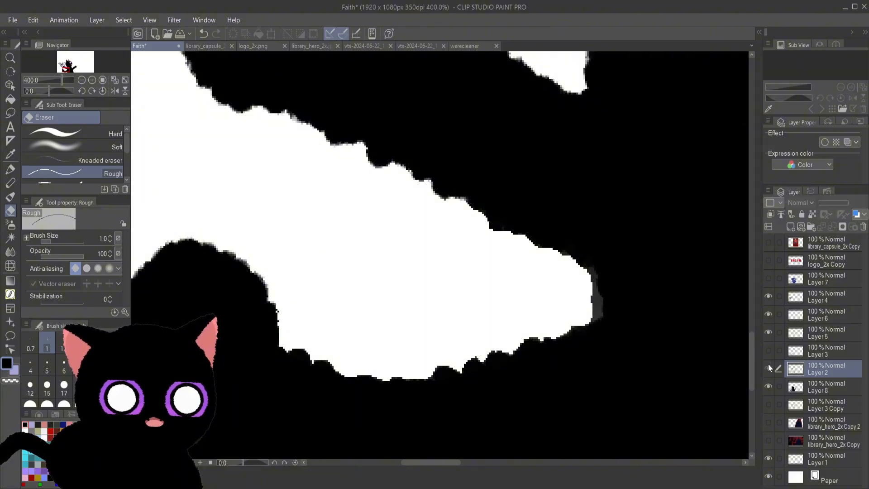
{"action": "left_click", "coordinate": [768, 365]}
{"action": "left_click", "coordinate": [768, 365]}
{"action": "left_click", "coordinate": [769, 366]}
{"action": "left_click", "coordinate": [769, 365]}
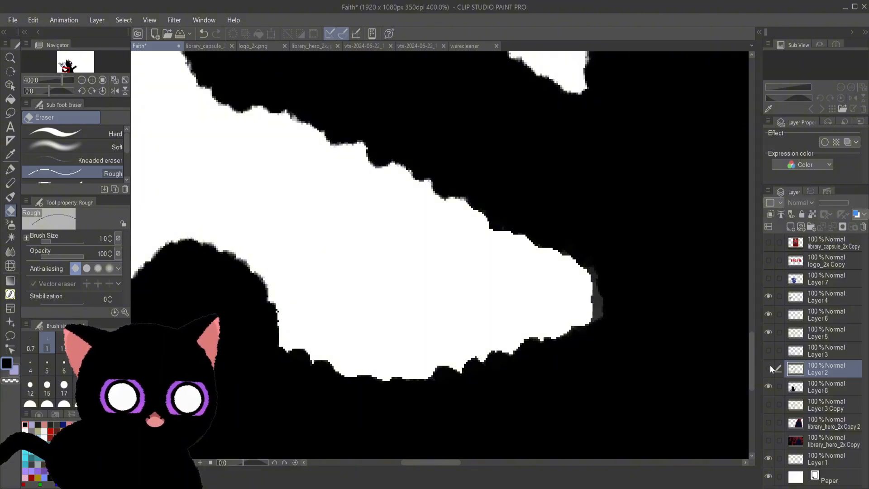
{"action": "left_click", "coordinate": [769, 365]}
{"action": "left_click", "coordinate": [770, 365]}
{"action": "left_click", "coordinate": [770, 365]}
{"action": "left_click", "coordinate": [769, 363]}
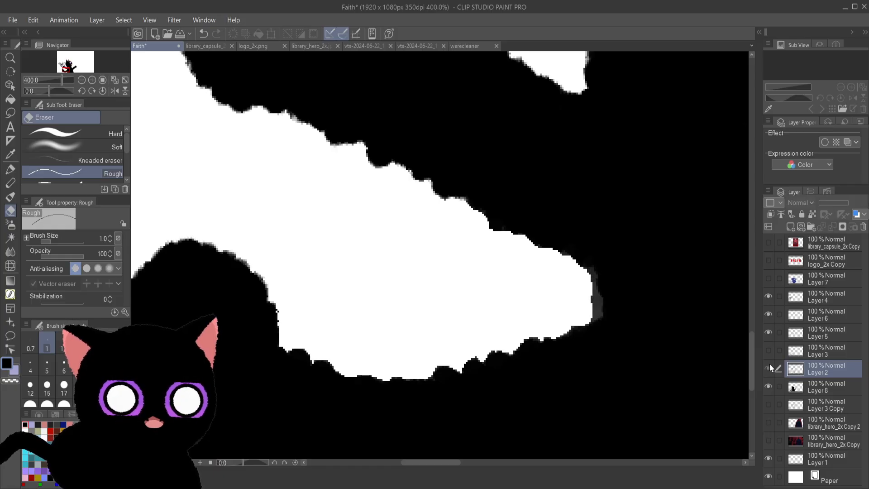
{"action": "left_click", "coordinate": [769, 364]}
{"action": "left_click", "coordinate": [767, 385]}
{"action": "left_click", "coordinate": [770, 369]}
{"action": "left_click", "coordinate": [770, 368]}
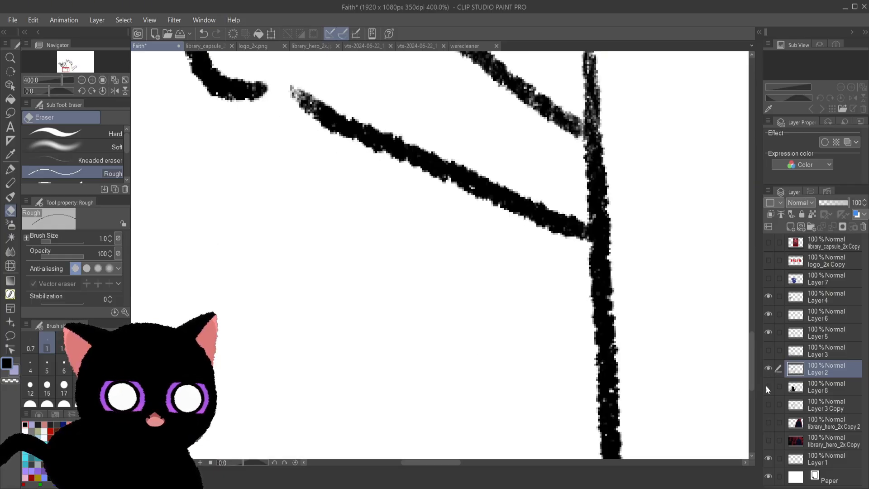
- Show Layer 8 again and check the black fill across the whole cat
{"action": "left_click", "coordinate": [767, 387]}
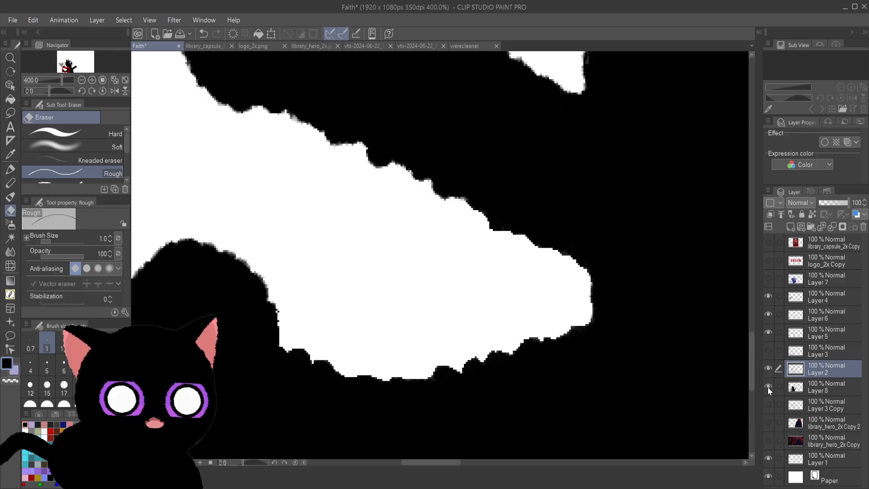
{"action": "scroll", "coordinate": [681, 292], "scroll_direction": "down", "scroll_amount": 4}
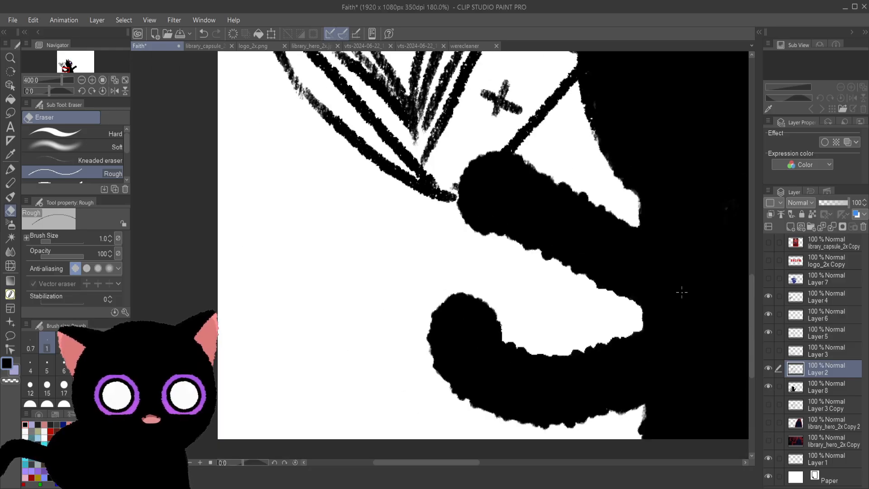
{"action": "scroll", "coordinate": [682, 292], "scroll_direction": "down", "scroll_amount": 10}
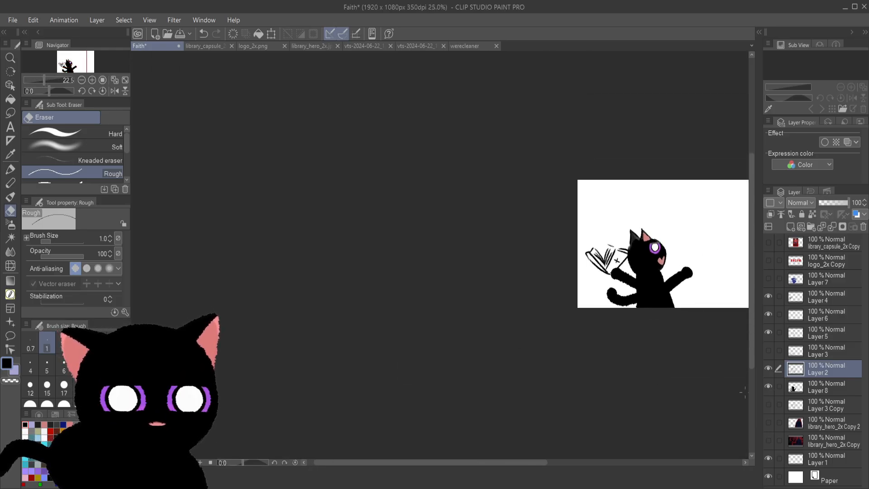
{"action": "scroll", "coordinate": [751, 329], "scroll_direction": "up", "scroll_amount": 2}
{"action": "scroll", "coordinate": [669, 339], "scroll_direction": "down", "scroll_amount": 5}
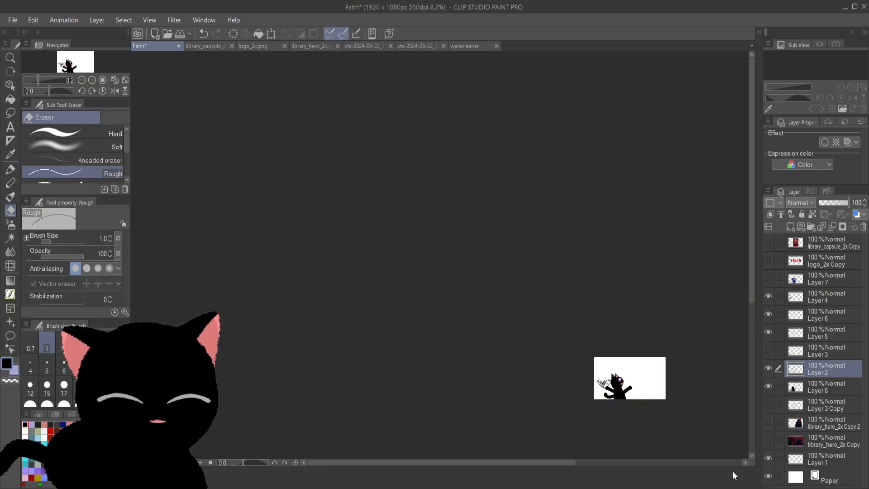
{"action": "scroll", "coordinate": [538, 358], "scroll_direction": "up", "scroll_amount": 10}
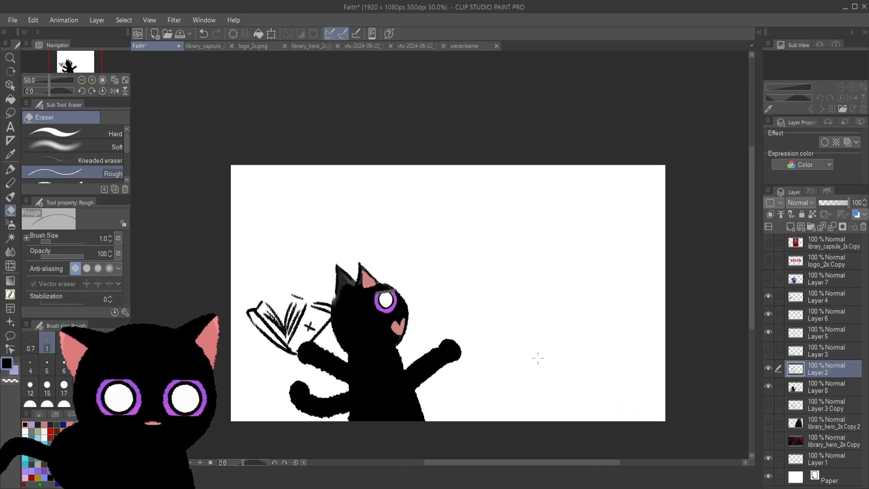
{"action": "scroll", "coordinate": [538, 357], "scroll_direction": "up", "scroll_amount": 4}
{"action": "scroll", "coordinate": [409, 434], "scroll_direction": "up", "scroll_amount": 2}
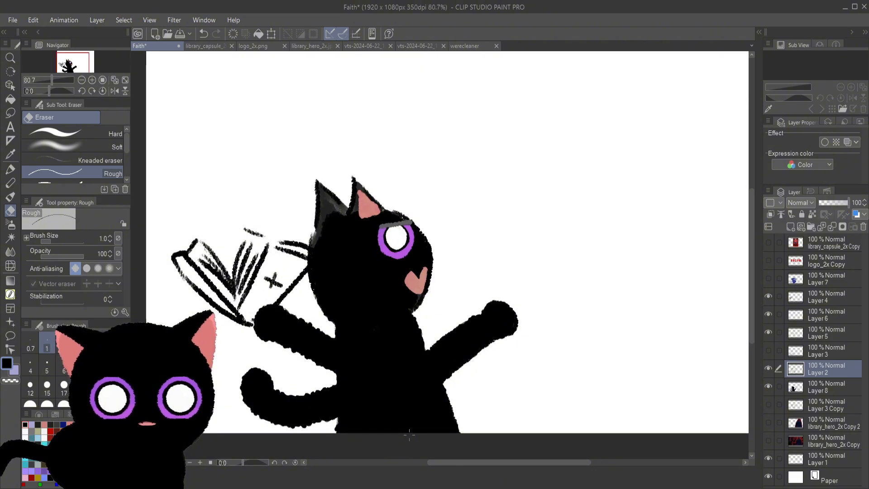
{"action": "scroll", "coordinate": [408, 434], "scroll_direction": "up", "scroll_amount": 2}
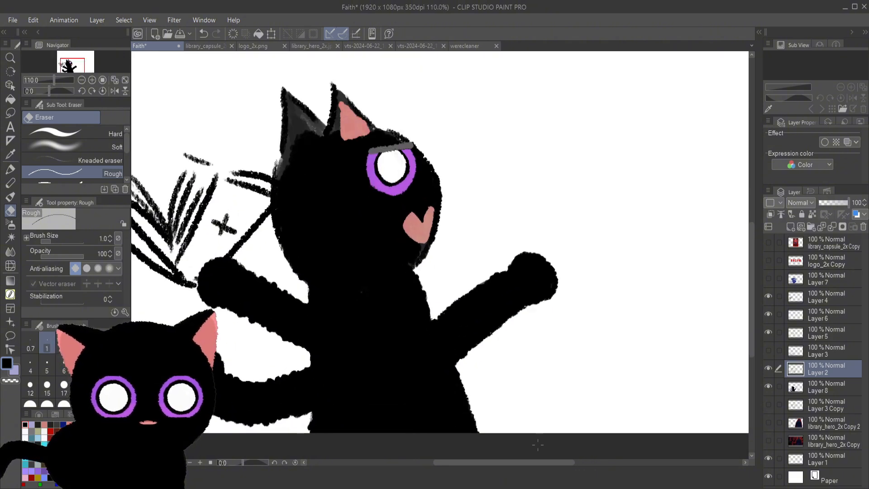
- Compare the cat's black fill with and without the Layer 2 outlines
{"action": "left_click", "coordinate": [769, 369]}
{"action": "left_click", "coordinate": [770, 369]}
{"action": "left_click", "coordinate": [770, 369]}
{"action": "left_click", "coordinate": [770, 369]}
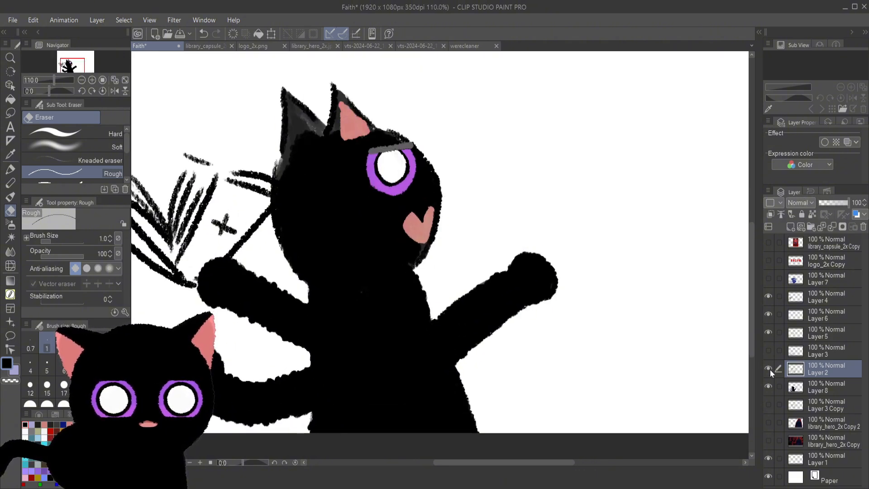
{"action": "left_click", "coordinate": [769, 369]}
{"action": "left_click", "coordinate": [769, 370]}
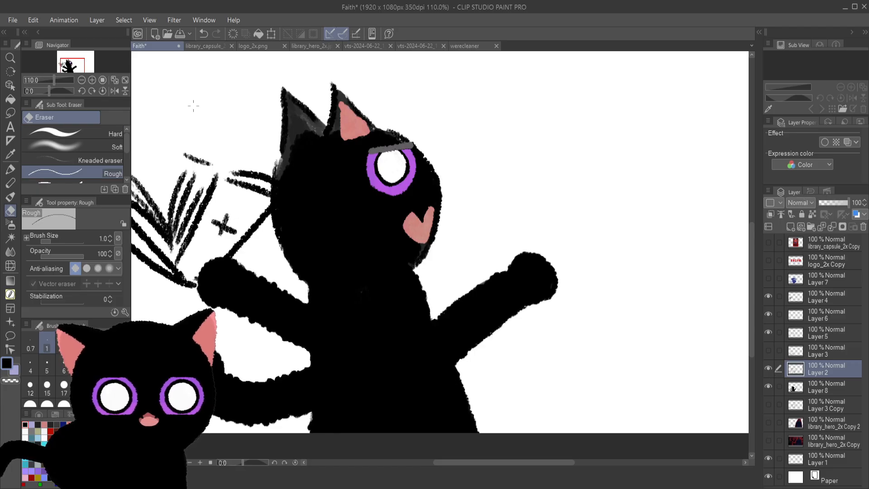
- Paint the grey areas of both ears and the forehead solid black on Layer 8 with the Crayon at size 15
{"action": "scroll", "coordinate": [199, 96], "scroll_direction": "up", "scroll_amount": 3}
{"action": "scroll", "coordinate": [199, 96], "scroll_direction": "up", "scroll_amount": 2}
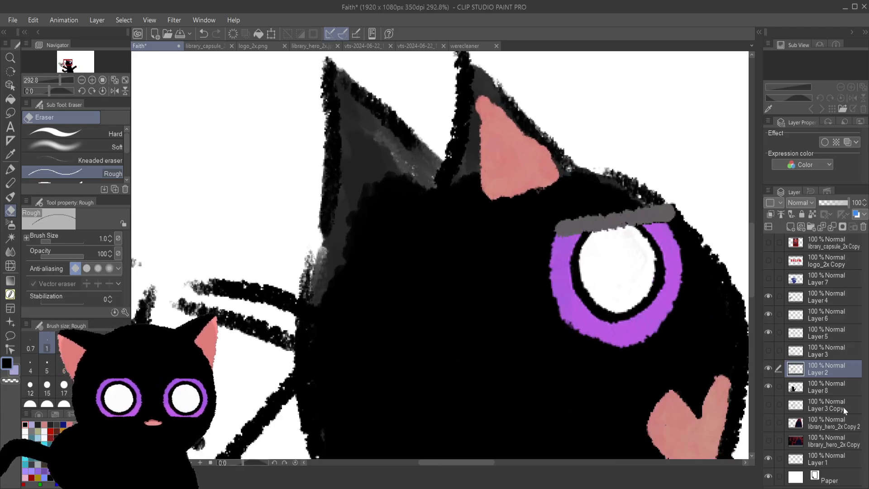
{"action": "left_click", "coordinate": [835, 380]}
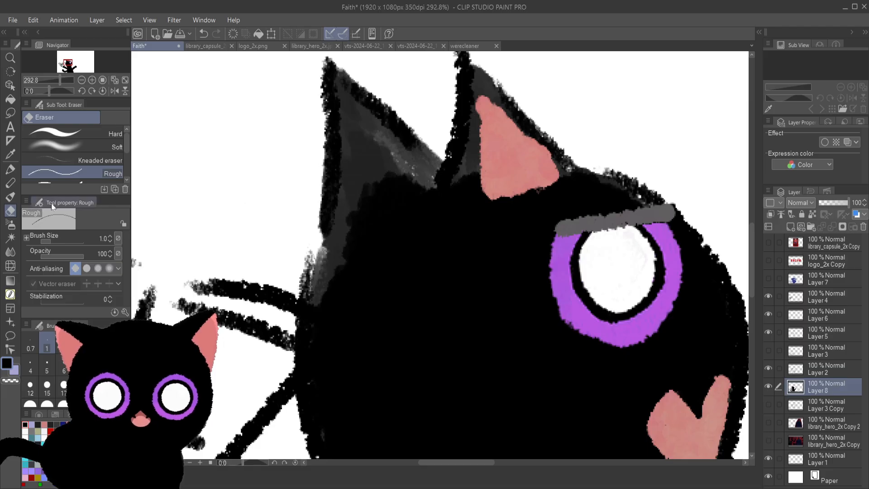
{"action": "left_click", "coordinate": [12, 183]}
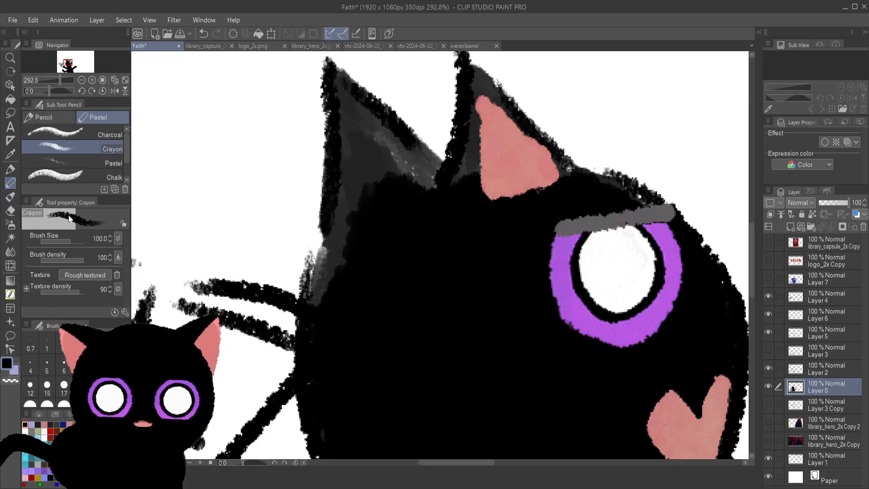
{"action": "left_click", "coordinate": [47, 385]}
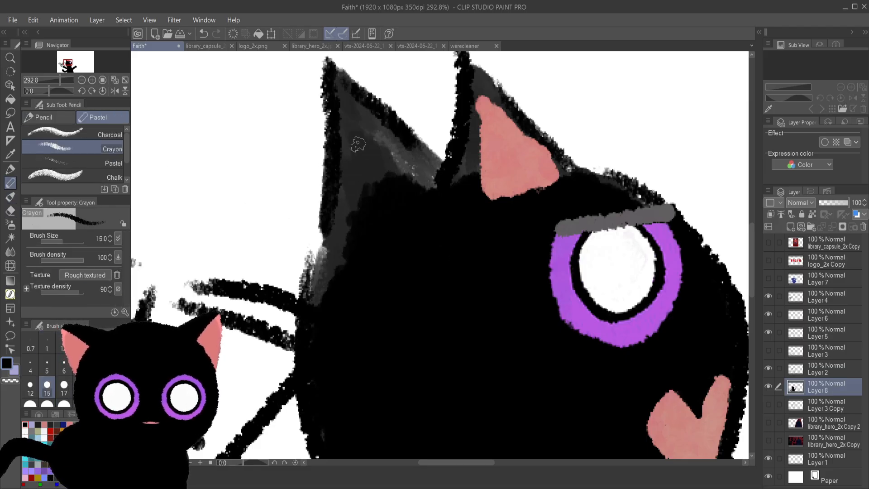
{"action": "mouse_move", "coordinate": [346, 94]}
{"action": "left_mouse_down"}
{"action": "mouse_move", "coordinate": [446, 186]}
{"action": "mouse_move", "coordinate": [398, 131]}
{"action": "mouse_move", "coordinate": [346, 114]}
{"action": "mouse_move", "coordinate": [327, 212]}
{"action": "mouse_move", "coordinate": [328, 264]}
{"action": "mouse_move", "coordinate": [334, 257]}
{"action": "mouse_move", "coordinate": [321, 275]}
{"action": "mouse_move", "coordinate": [323, 302]}
{"action": "mouse_move", "coordinate": [338, 275]}
{"action": "mouse_move", "coordinate": [338, 157]}
{"action": "mouse_move", "coordinate": [365, 213]}
{"action": "mouse_move", "coordinate": [378, 200]}
{"action": "mouse_move", "coordinate": [385, 147]}
{"action": "mouse_move", "coordinate": [398, 140]}
{"action": "mouse_move", "coordinate": [423, 176]}
{"action": "mouse_move", "coordinate": [462, 182]}
{"action": "mouse_move", "coordinate": [475, 169]}
{"action": "mouse_move", "coordinate": [474, 73]}
{"action": "mouse_move", "coordinate": [534, 139]}
{"action": "mouse_move", "coordinate": [472, 60]}
{"action": "mouse_move", "coordinate": [503, 100]}
{"action": "mouse_move", "coordinate": [476, 82]}
{"action": "mouse_move", "coordinate": [475, 107]}
{"action": "mouse_move", "coordinate": [482, 83]}
{"action": "mouse_move", "coordinate": [500, 110]}
{"action": "mouse_move", "coordinate": [597, 183]}
{"action": "mouse_move", "coordinate": [553, 178]}
{"action": "mouse_move", "coordinate": [543, 141]}
{"action": "mouse_move", "coordinate": [565, 169]}
{"action": "mouse_move", "coordinate": [492, 106]}
{"action": "left_mouse_up"}
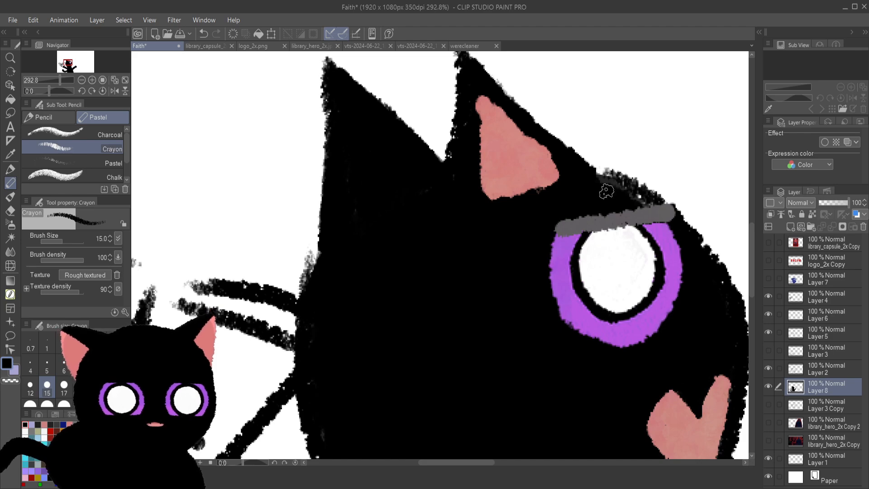
{"action": "mouse_move", "coordinate": [607, 191]}
{"action": "left_mouse_down"}
{"action": "mouse_move", "coordinate": [641, 197]}
{"action": "mouse_move", "coordinate": [597, 187]}
{"action": "mouse_move", "coordinate": [644, 199]}
{"action": "mouse_move", "coordinate": [590, 176]}
{"action": "mouse_move", "coordinate": [643, 199]}
{"action": "left_mouse_up"}
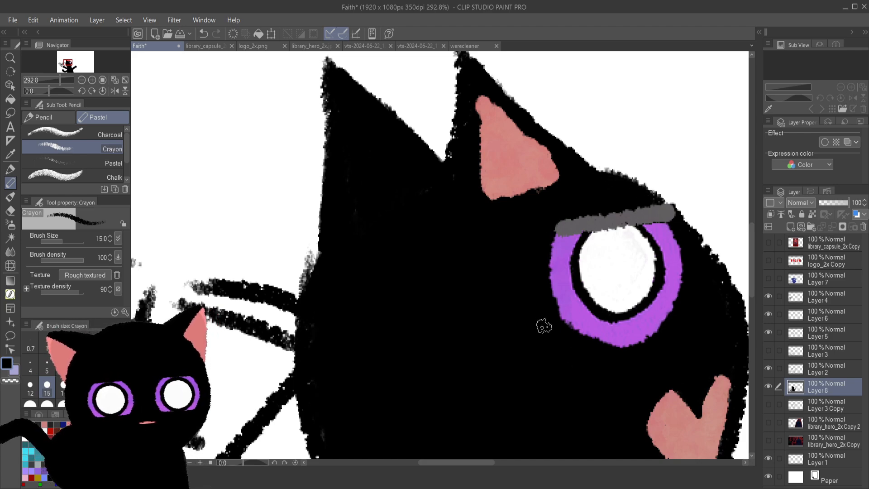
- Smooth the tail's upper edge and fill the gap below its base against the body with the black Crayon
{"action": "scroll", "coordinate": [561, 329], "scroll_direction": "down", "scroll_amount": 5}
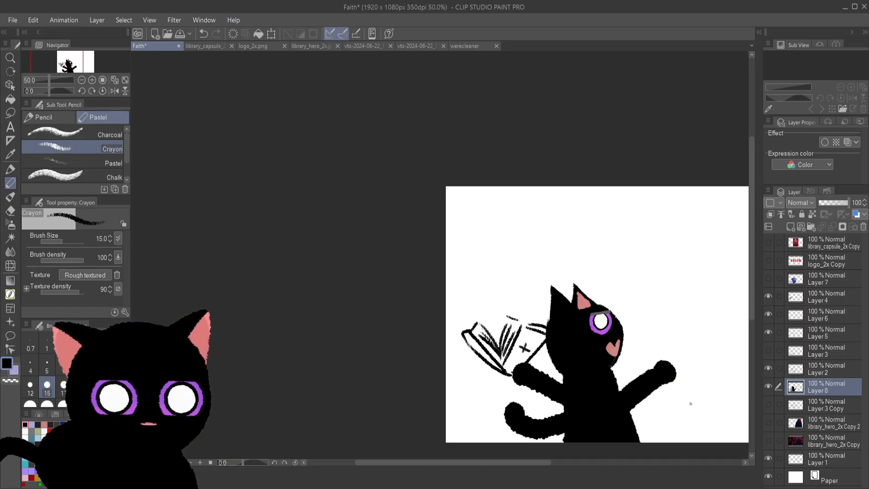
{"action": "scroll", "coordinate": [713, 412], "scroll_direction": "up", "scroll_amount": 1}
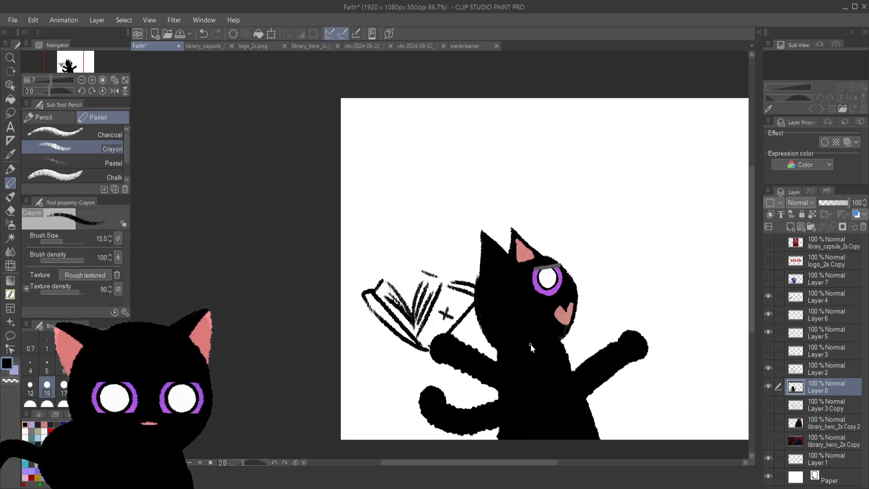
{"action": "scroll", "coordinate": [531, 348], "scroll_direction": "up", "scroll_amount": 1}
{"action": "scroll", "coordinate": [534, 353], "scroll_direction": "down", "scroll_amount": 1}
{"action": "scroll", "coordinate": [714, 431], "scroll_direction": "up", "scroll_amount": 3}
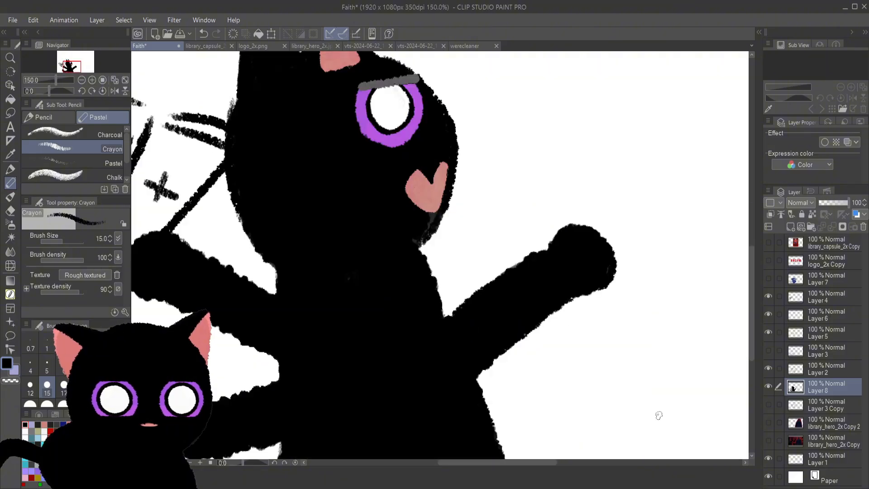
{"action": "scroll", "coordinate": [659, 415], "scroll_direction": "down", "scroll_amount": 2}
{"action": "scroll", "coordinate": [446, 360], "scroll_direction": "up", "scroll_amount": 2}
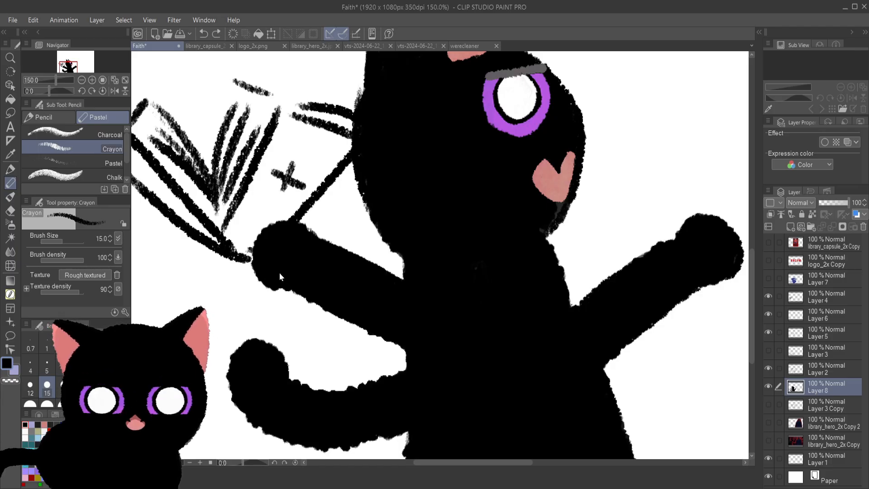
{"action": "mouse_move", "coordinate": [412, 366]}
{"action": "left_mouse_down"}
{"action": "mouse_move", "coordinate": [369, 384]}
{"action": "mouse_move", "coordinate": [292, 384]}
{"action": "mouse_move", "coordinate": [301, 389]}
{"action": "left_mouse_up"}
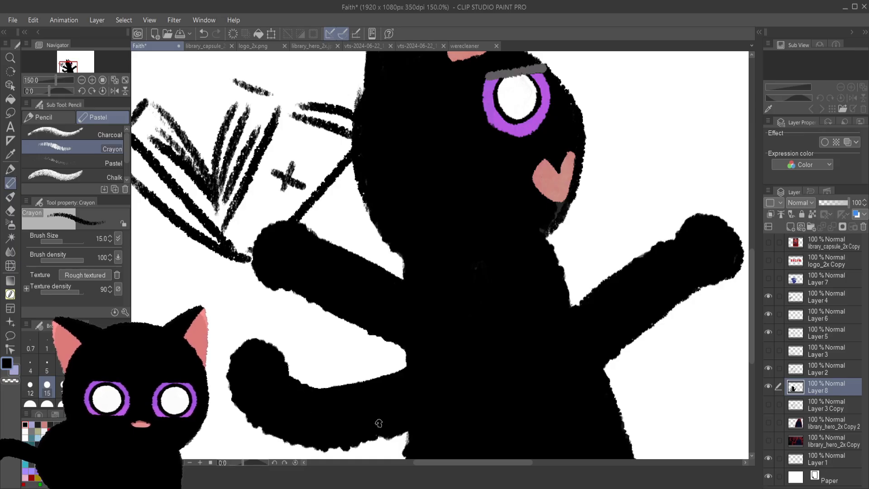
{"action": "mouse_move", "coordinate": [392, 436]}
{"action": "left_mouse_down"}
{"action": "mouse_move", "coordinate": [412, 479]}
{"action": "mouse_move", "coordinate": [400, 422]}
{"action": "mouse_move", "coordinate": [417, 455]}
{"action": "left_mouse_up"}
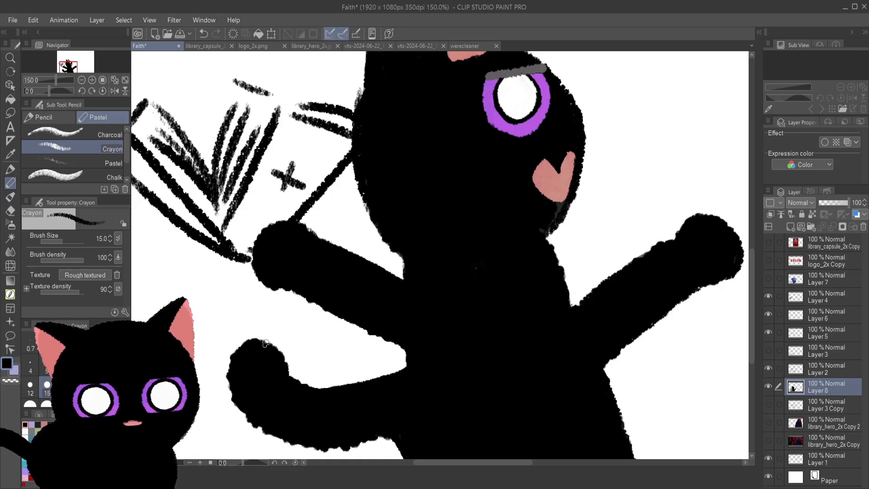
- Carve the corner between the tail's base and the body with the Rough eraser at size 12
{"action": "left_click", "coordinate": [11, 210]}
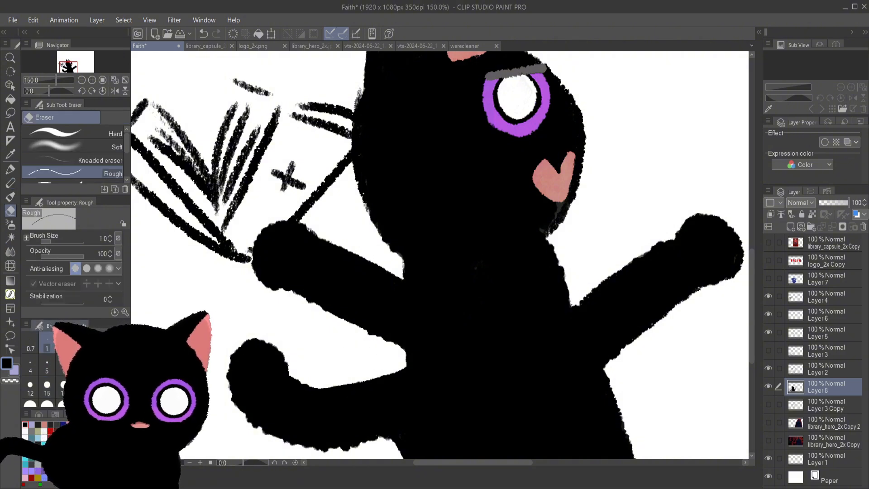
{"action": "mouse_move", "coordinate": [376, 363]}
{"action": "left_mouse_down"}
{"action": "mouse_move", "coordinate": [360, 385]}
{"action": "mouse_move", "coordinate": [380, 371]}
{"action": "mouse_move", "coordinate": [399, 390]}
{"action": "mouse_move", "coordinate": [400, 364]}
{"action": "left_mouse_up"}
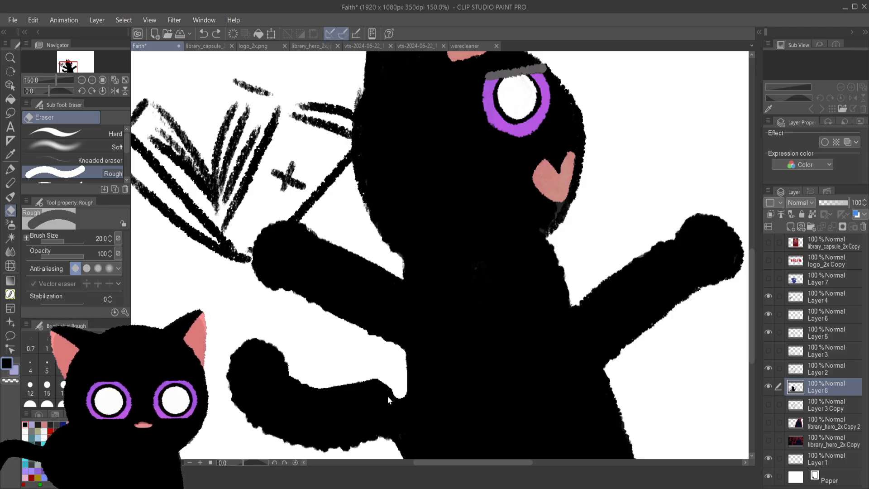
{"action": "key", "text": "ctrl+z"}
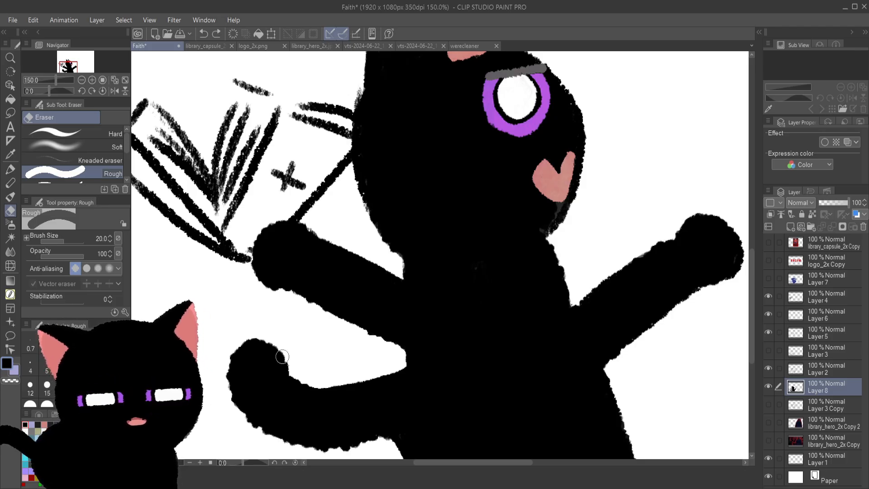
{"action": "left_click", "coordinate": [30, 385]}
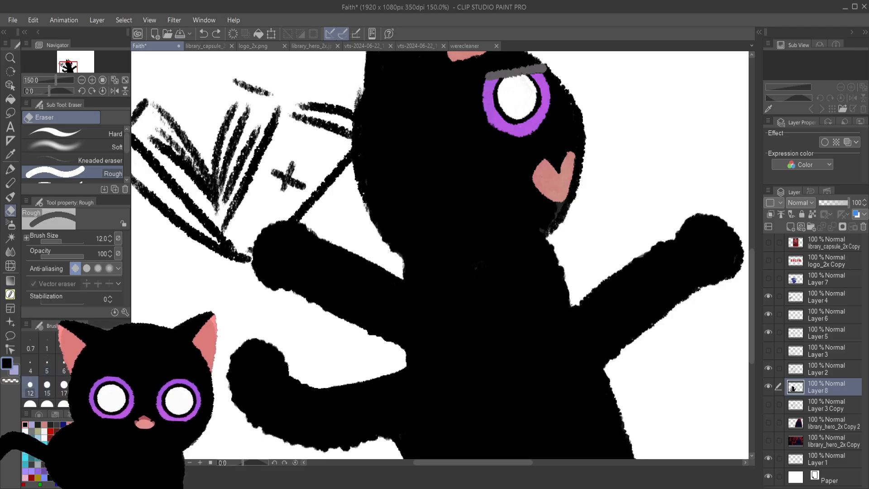
{"action": "mouse_move", "coordinate": [379, 369]}
{"action": "left_mouse_down"}
{"action": "mouse_move", "coordinate": [397, 381]}
{"action": "mouse_move", "coordinate": [372, 370]}
{"action": "mouse_move", "coordinate": [390, 381]}
{"action": "mouse_move", "coordinate": [390, 365]}
{"action": "mouse_move", "coordinate": [400, 363]}
{"action": "mouse_move", "coordinate": [403, 388]}
{"action": "mouse_move", "coordinate": [394, 372]}
{"action": "left_mouse_up"}
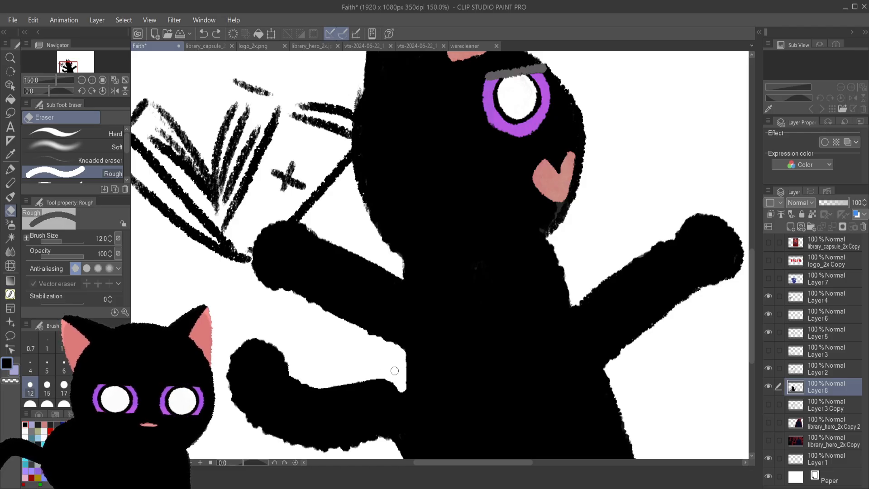
{"action": "left_click_drag", "start_coordinate": [404, 393], "coordinate": [403, 384]}
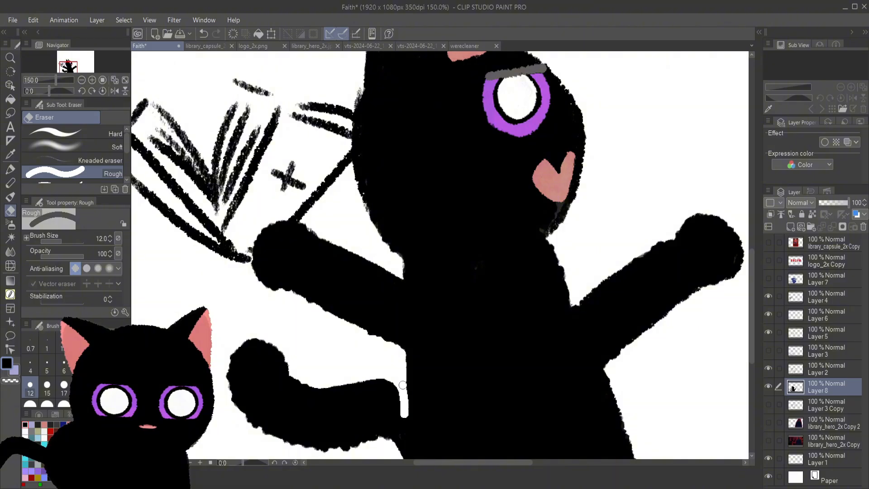
- Refill the cut at the tail's base with the black Crayon at size 15 and smooth the tail's lower edge and rounded tip
{"action": "left_click", "coordinate": [10, 183]}
{"action": "mouse_move", "coordinate": [389, 397]}
{"action": "left_mouse_down"}
{"action": "mouse_move", "coordinate": [423, 404]}
{"action": "mouse_move", "coordinate": [413, 390]}
{"action": "mouse_move", "coordinate": [403, 405]}
{"action": "mouse_move", "coordinate": [398, 399]}
{"action": "mouse_move", "coordinate": [401, 419]}
{"action": "left_mouse_up"}
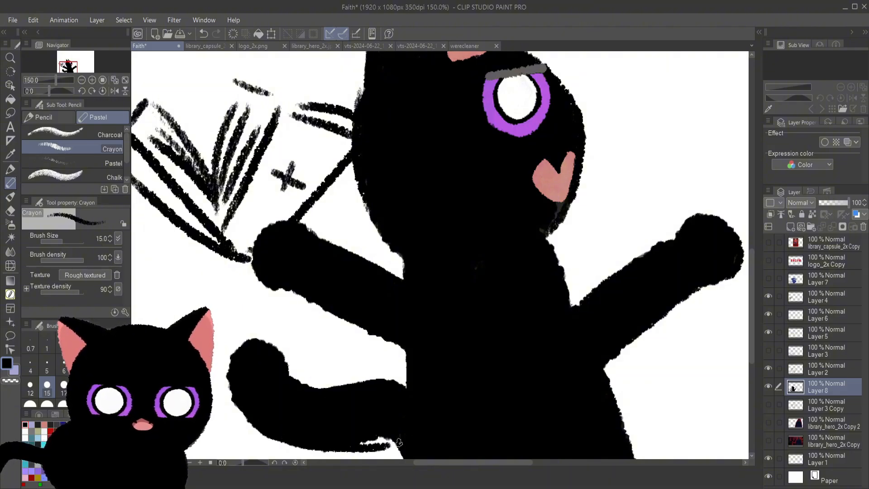
{"action": "mouse_move", "coordinate": [397, 438]}
{"action": "left_mouse_down"}
{"action": "mouse_move", "coordinate": [329, 448]}
{"action": "mouse_move", "coordinate": [263, 424]}
{"action": "left_mouse_up"}
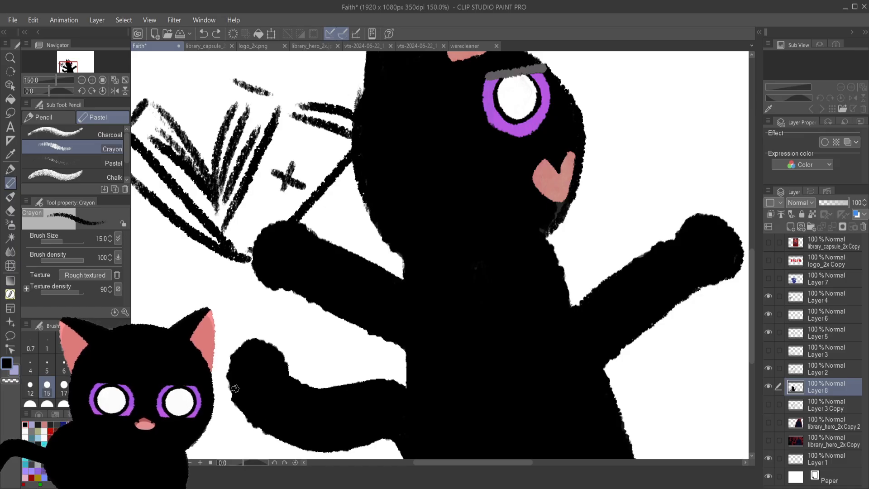
{"action": "left_click_drag", "start_coordinate": [231, 364], "coordinate": [253, 353]}
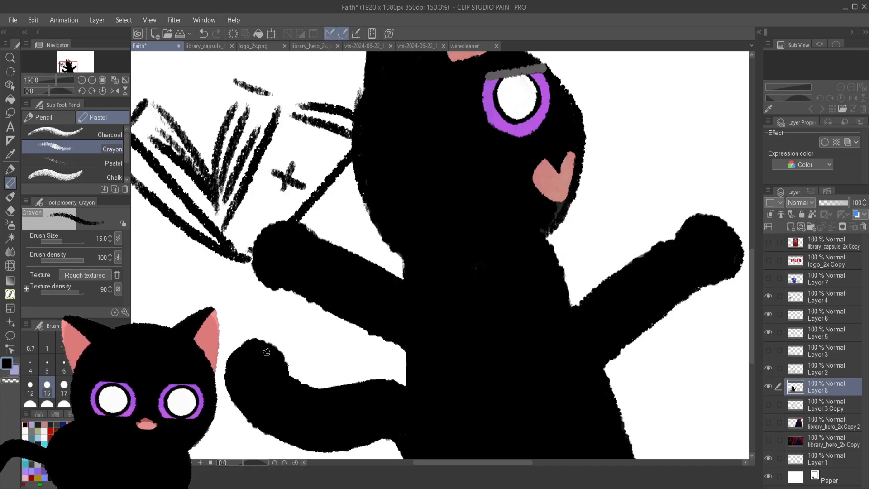
{"action": "mouse_move", "coordinate": [249, 342]}
{"action": "left_mouse_down"}
{"action": "mouse_move", "coordinate": [275, 355]}
{"action": "mouse_move", "coordinate": [232, 366]}
{"action": "mouse_move", "coordinate": [249, 342]}
{"action": "mouse_move", "coordinate": [264, 340]}
{"action": "mouse_move", "coordinate": [291, 381]}
{"action": "mouse_move", "coordinate": [310, 388]}
{"action": "left_mouse_up"}
{"action": "key", "text": "ctrl+z"}
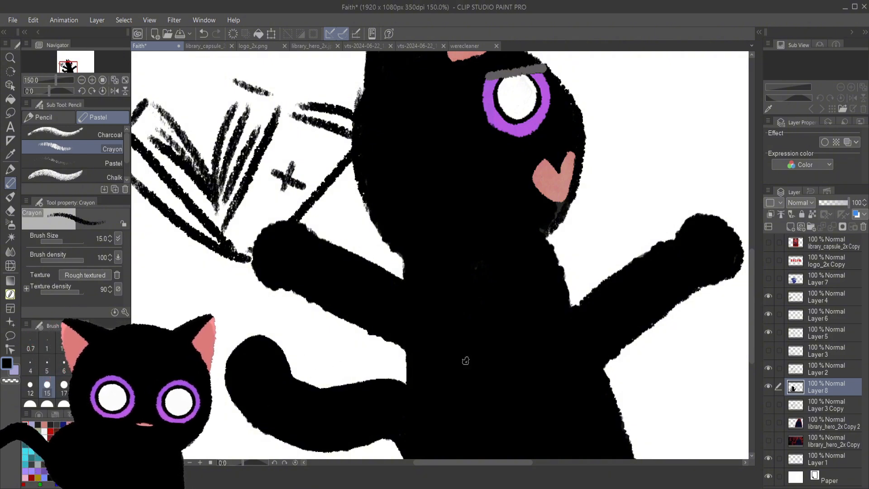
- Even out the lower edge of the arm nearest the book and touch up the other arm's joint with the black Crayon
{"action": "left_click_drag", "start_coordinate": [424, 353], "coordinate": [315, 311]}
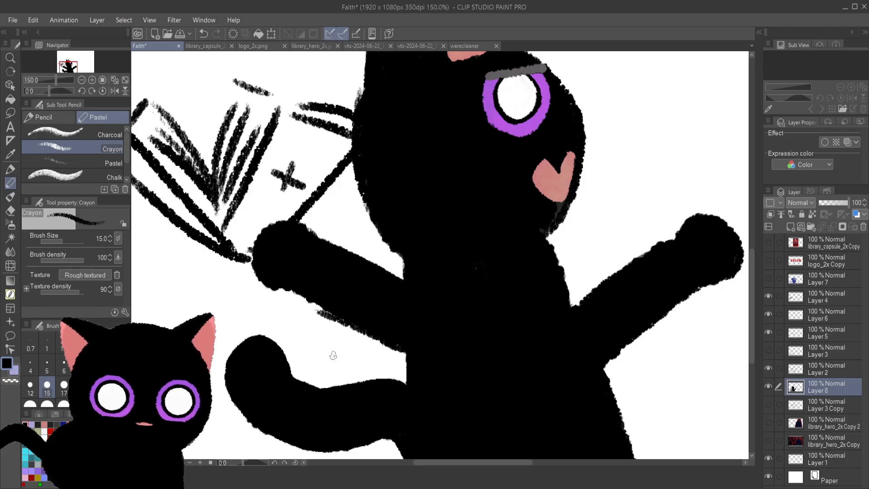
{"action": "key", "text": "ctrl+z"}
{"action": "left_click_drag", "start_coordinate": [410, 355], "coordinate": [286, 287]}
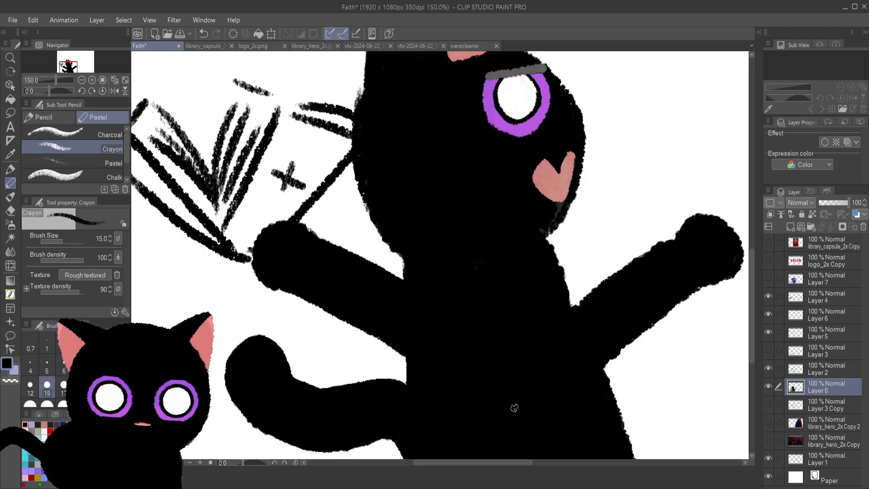
{"action": "scroll", "coordinate": [515, 407], "scroll_direction": "down", "scroll_amount": 2}
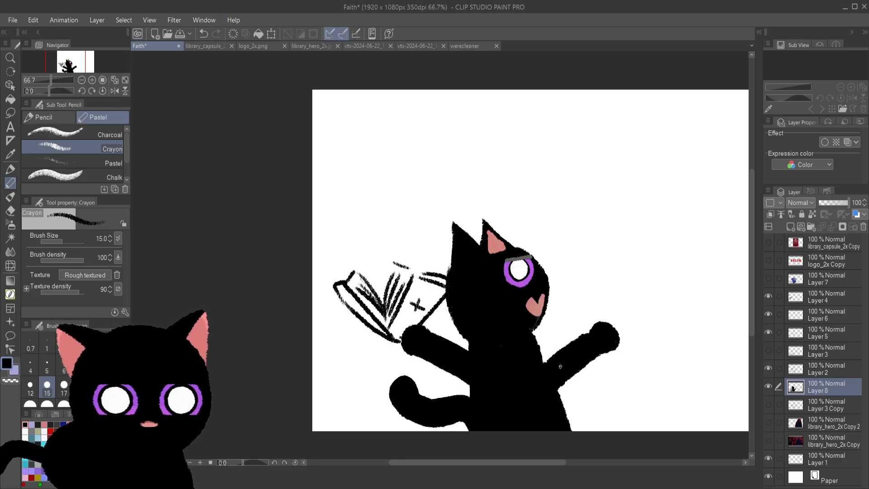
{"action": "mouse_move", "coordinate": [542, 365]}
{"action": "left_mouse_down"}
{"action": "mouse_move", "coordinate": [562, 348]}
{"action": "mouse_move", "coordinate": [600, 354]}
{"action": "mouse_move", "coordinate": [558, 386]}
{"action": "left_mouse_up"}
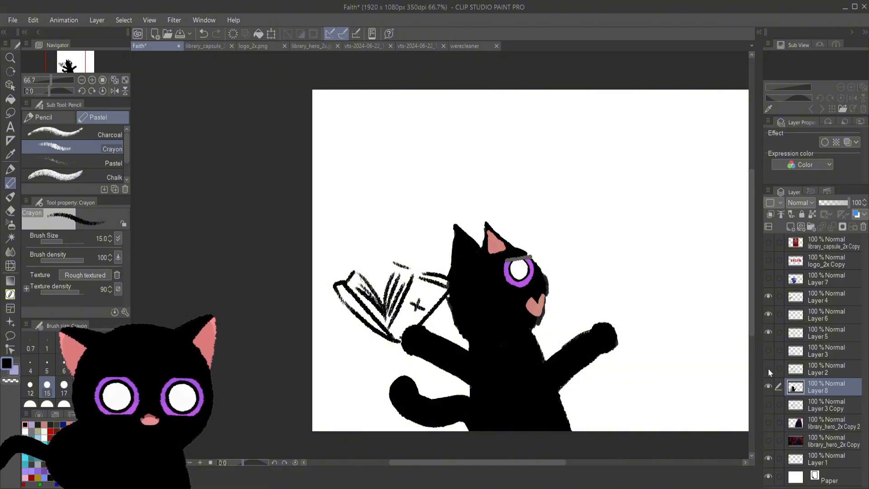
- Show the cat outline on Layer 2, keep Layer 8 active and visible, and show the blue scribble on Layer 7
{"action": "left_click", "coordinate": [791, 369]}
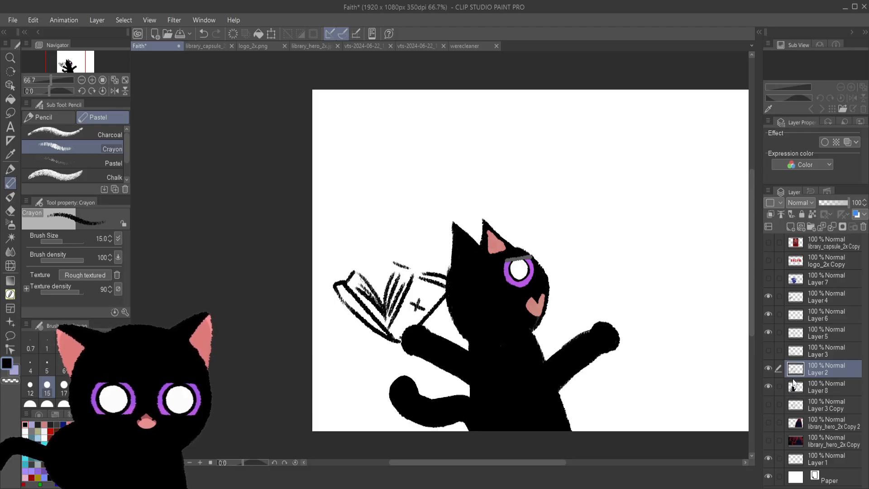
{"action": "left_click", "coordinate": [791, 384]}
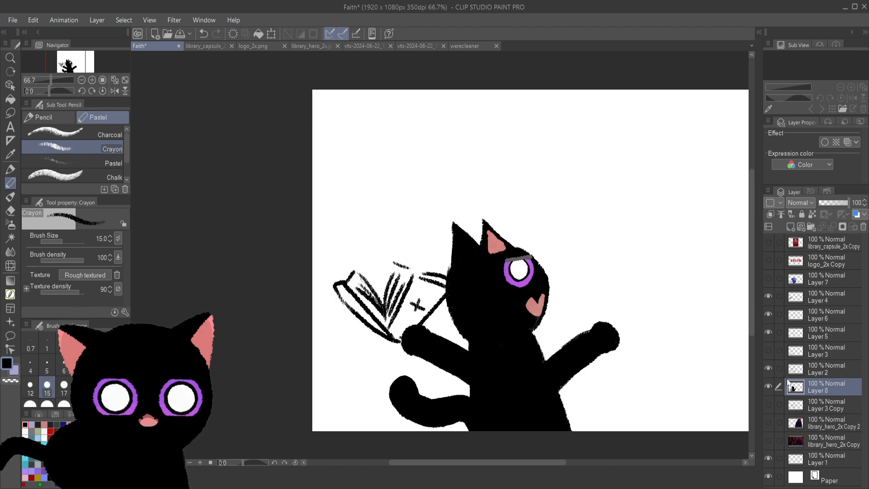
{"action": "left_click", "coordinate": [769, 386]}
{"action": "left_click", "coordinate": [769, 387]}
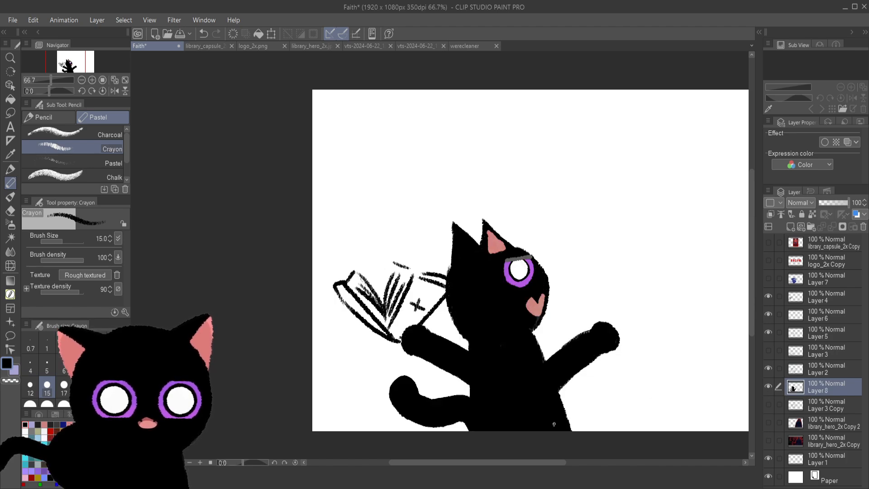
{"action": "left_click_drag", "start_coordinate": [507, 460], "coordinate": [548, 457]}
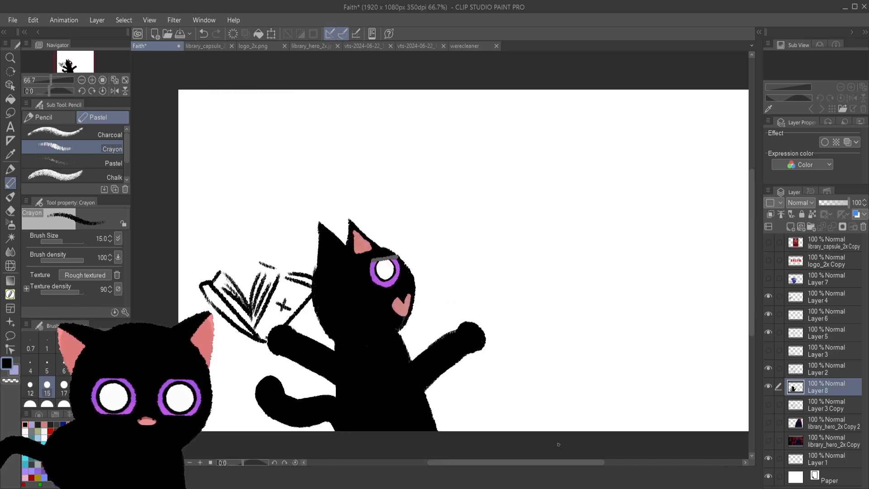
{"action": "left_click", "coordinate": [767, 286]}
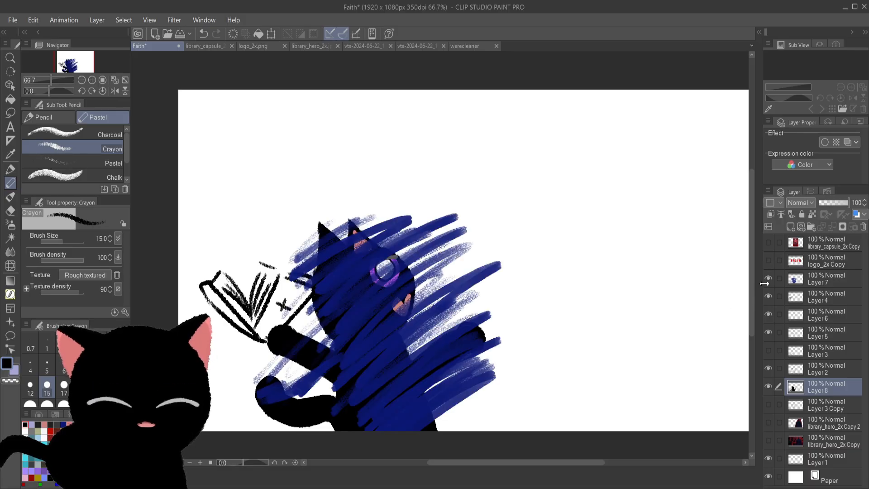
- Try the Lighten blending mode on Layer 8 and undo it, making Layer 7 the active layer
{"action": "left_click", "coordinate": [808, 202]}
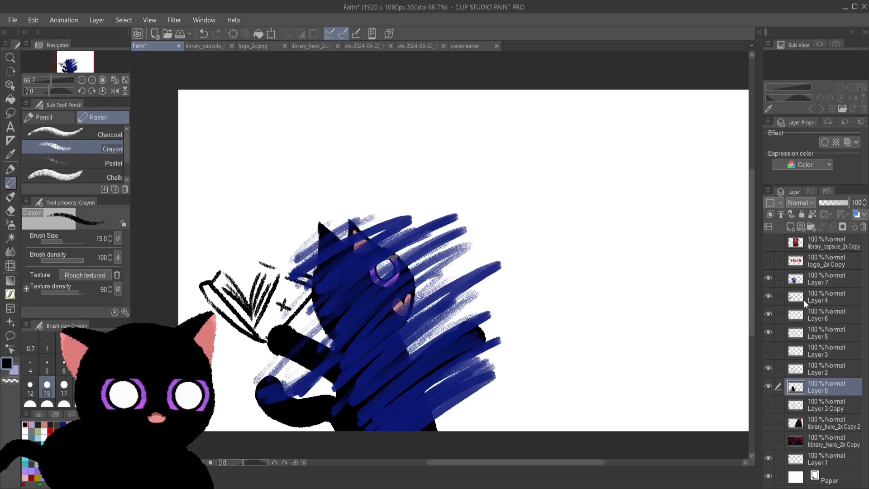
{"action": "left_click", "coordinate": [813, 285]}
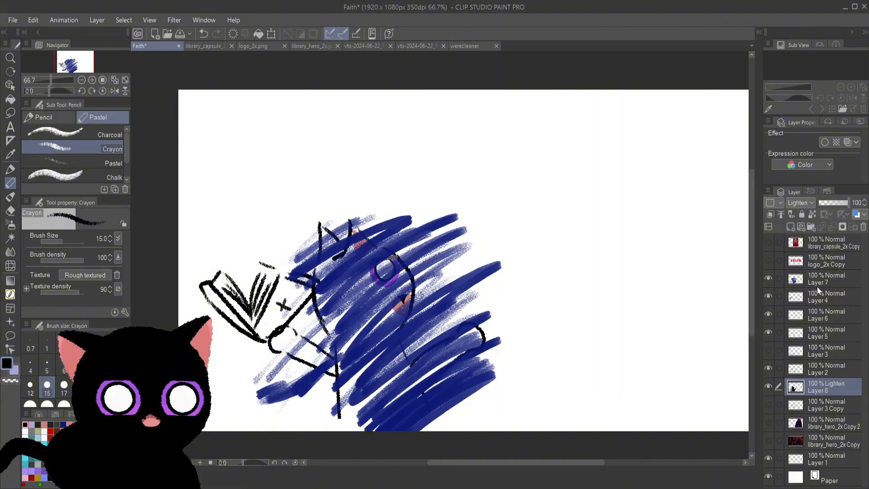
{"action": "left_click", "coordinate": [819, 279]}
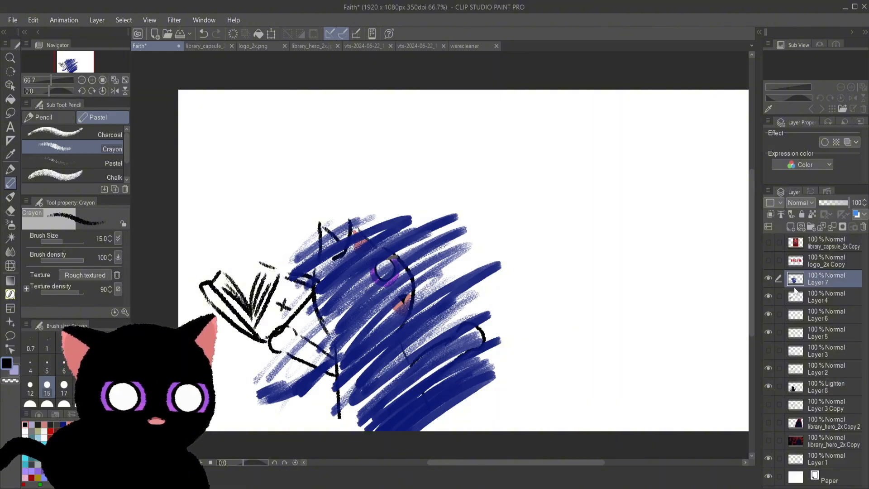
{"action": "key", "text": "ctrl+z"}
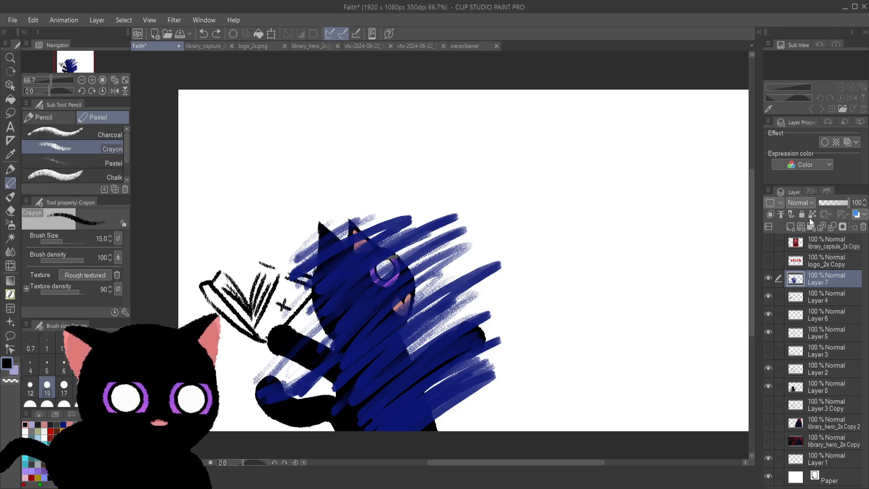
- Set Layer 7's blending mode to Pin light and place it directly above Layer 8, below Layer 2
{"action": "key", "text": "ctrl+y"}
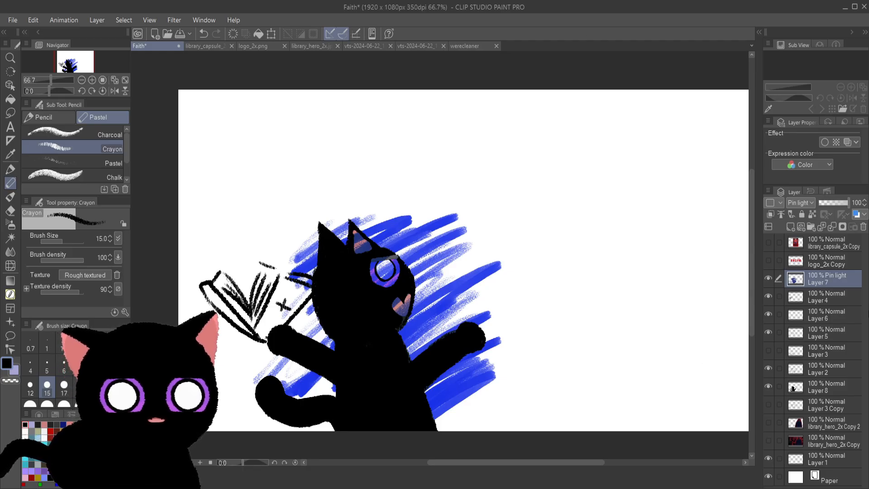
{"action": "left_click_drag", "start_coordinate": [809, 277], "coordinate": [810, 377]}
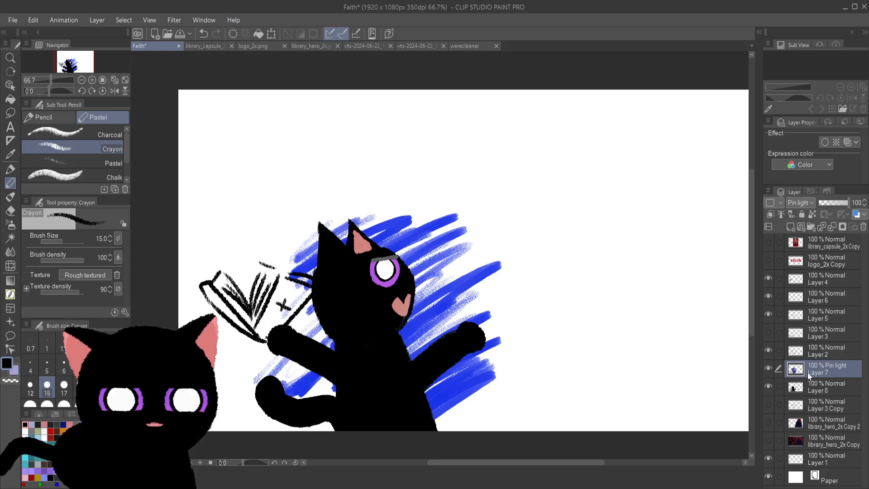
{"action": "key", "text": "ctrl+z"}
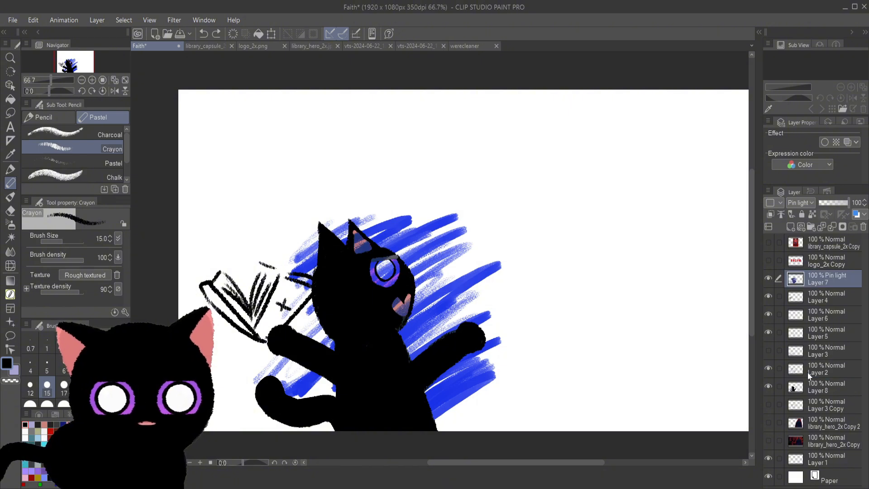
{"action": "left_click_drag", "start_coordinate": [793, 278], "coordinate": [793, 313]}
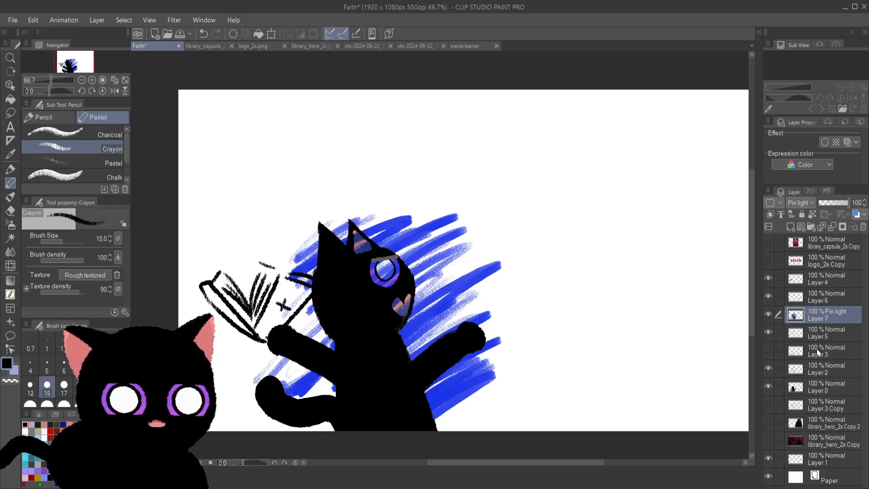
{"action": "left_click", "coordinate": [827, 389]}
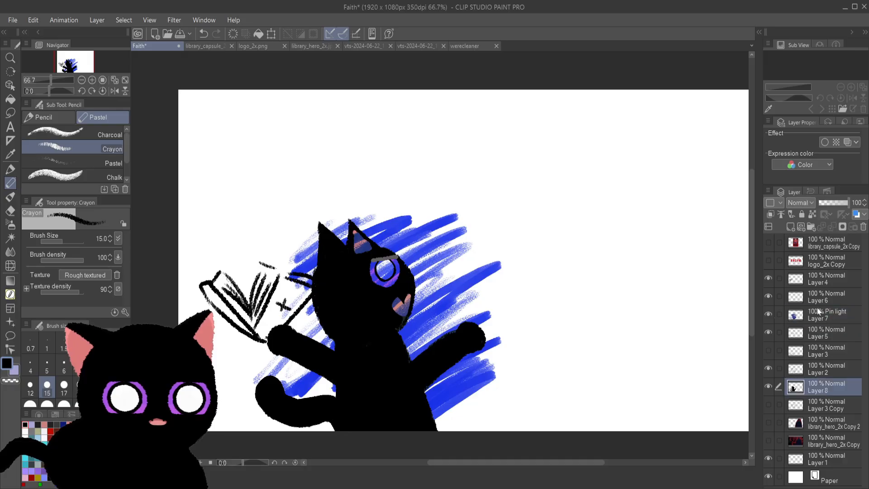
{"action": "left_click_drag", "start_coordinate": [819, 312], "coordinate": [812, 390]}
- Try lightening the cat with a hue/saturation correction layer above Layer 8, and cancel it
{"action": "left_click", "coordinate": [813, 390]}
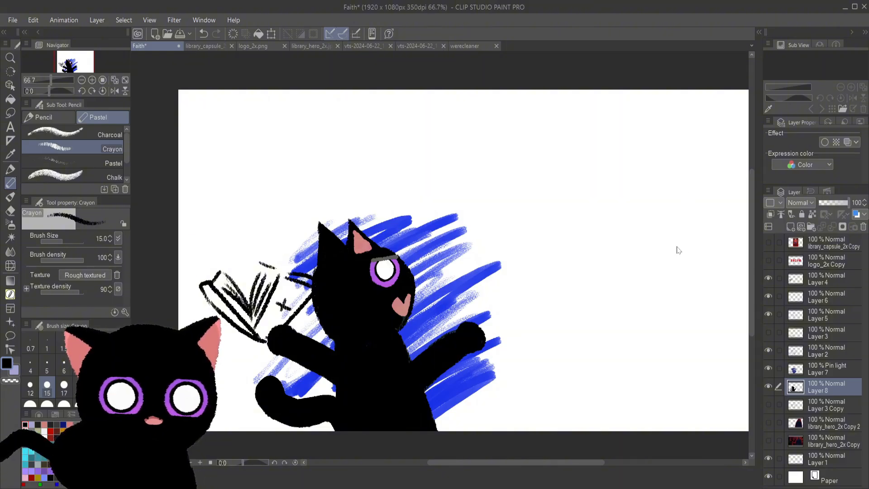
{"action": "left_click", "coordinate": [685, 159]}
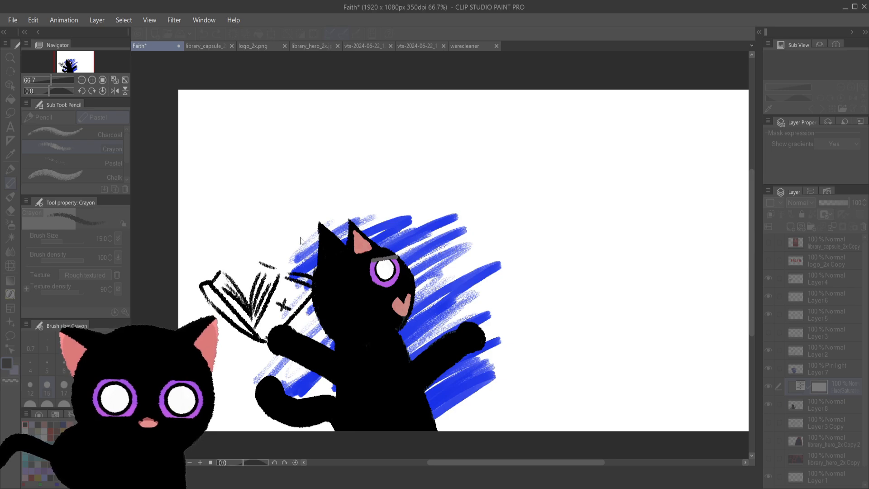
{"action": "left_click_drag", "start_coordinate": [349, 260], "coordinate": [431, 224]}
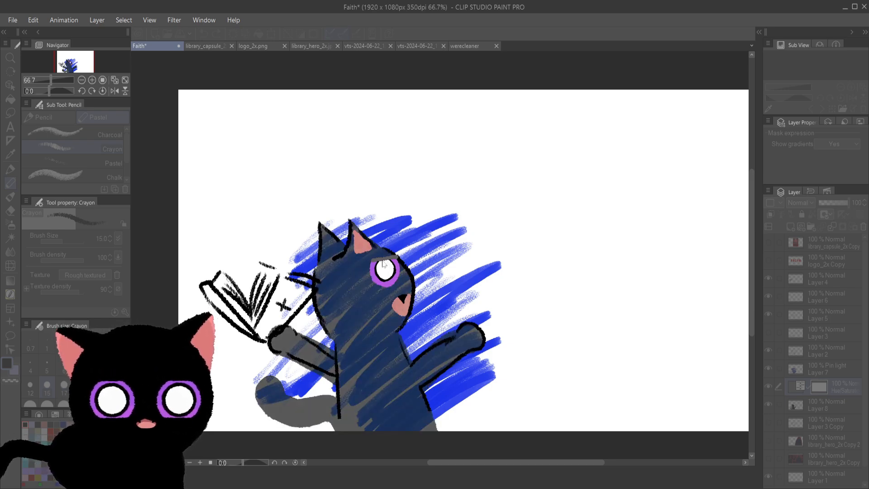
{"action": "left_click_drag", "start_coordinate": [377, 262], "coordinate": [294, 210]}
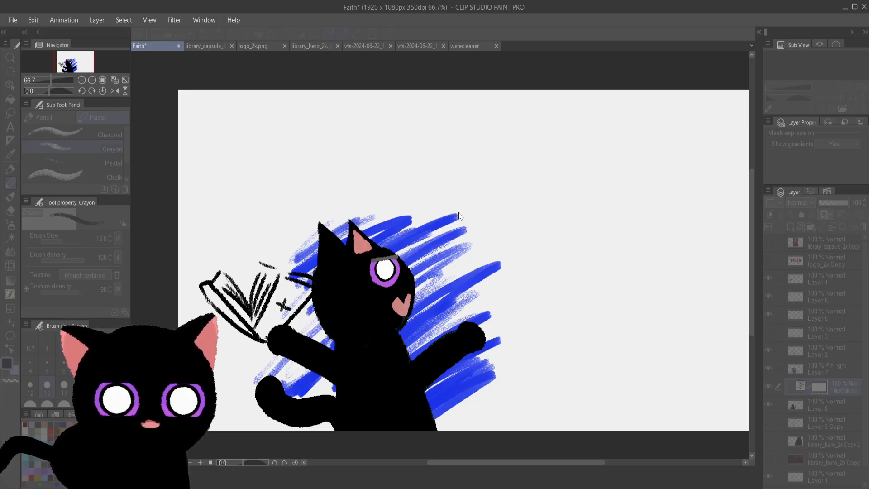
{"action": "key", "text": "Escape"}
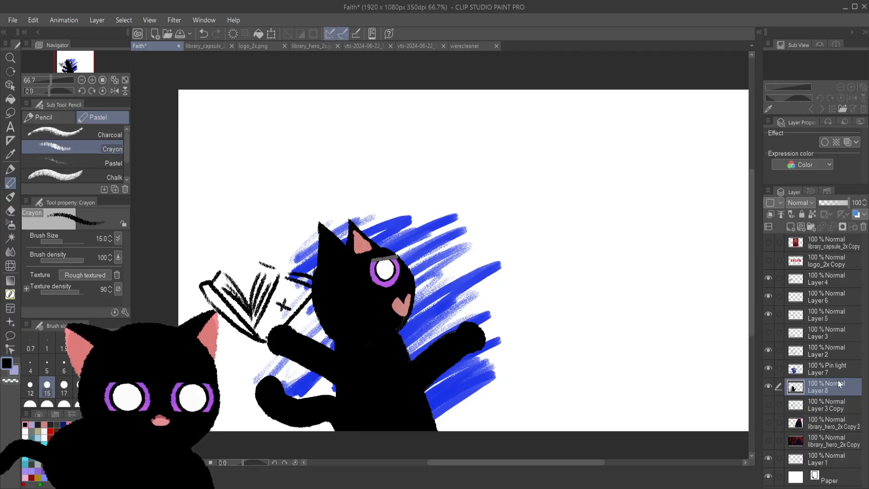
- Add a layer mask to Layer 8, try to paste Layer 7's scribble into it, and undo the paste
{"action": "left_click", "coordinate": [843, 228]}
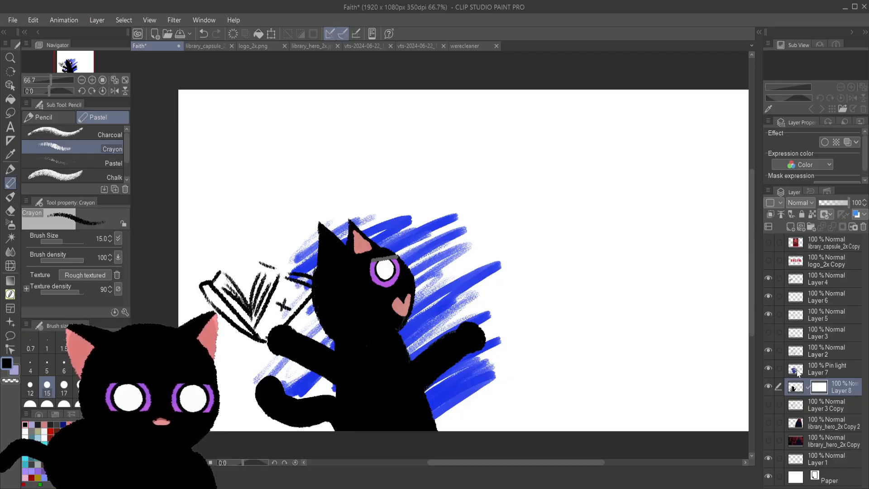
{"action": "left_click", "coordinate": [800, 374]}
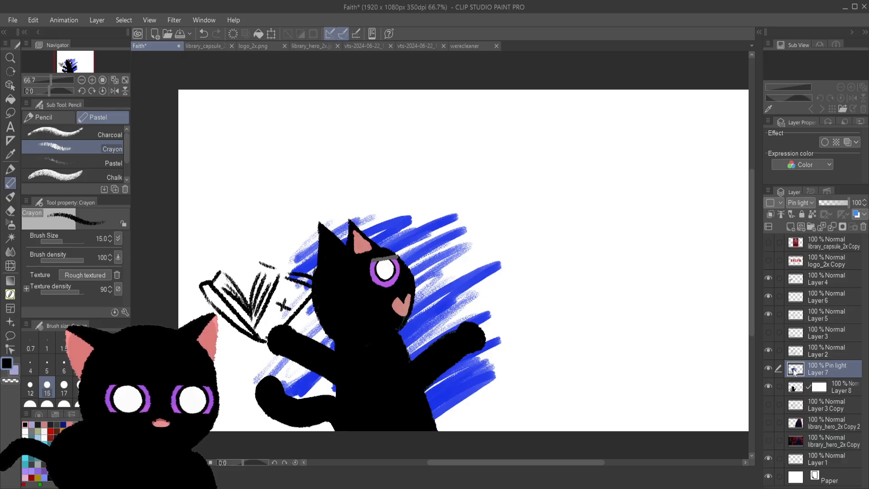
{"action": "left_click", "coordinate": [817, 393]}
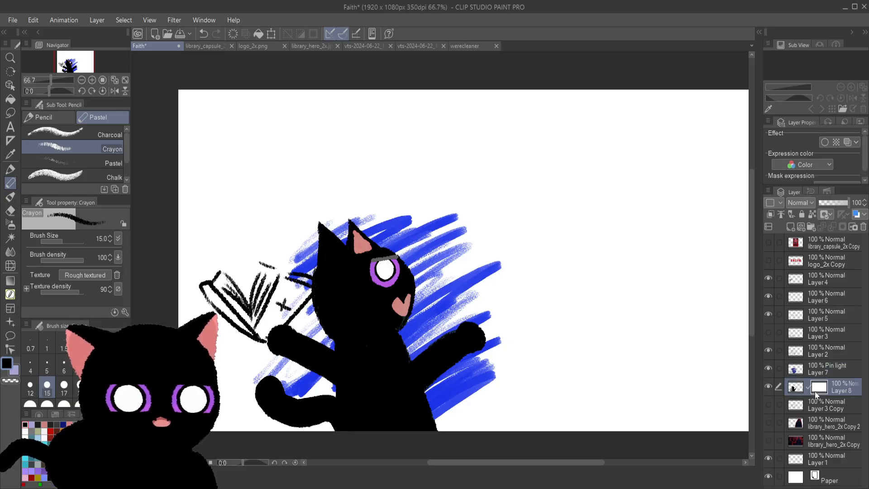
{"action": "left_click", "coordinate": [792, 373]}
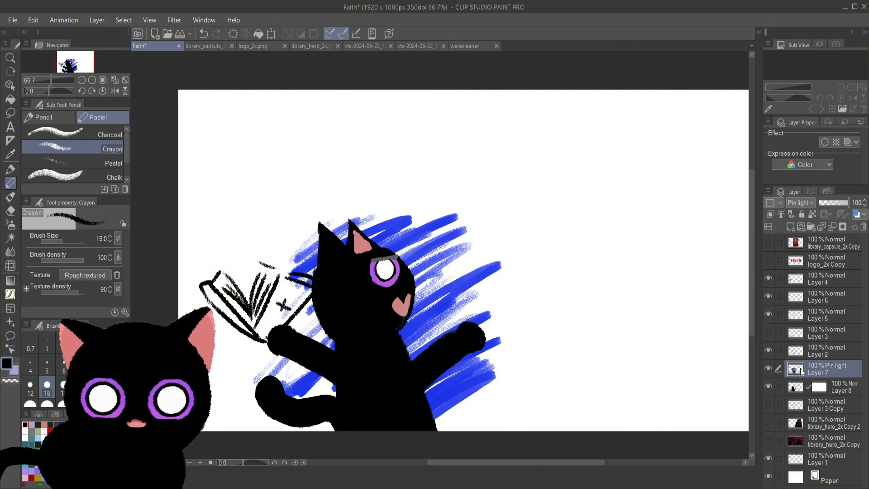
{"action": "left_click", "coordinate": [825, 391]}
{"action": "left_click", "coordinate": [819, 387]}
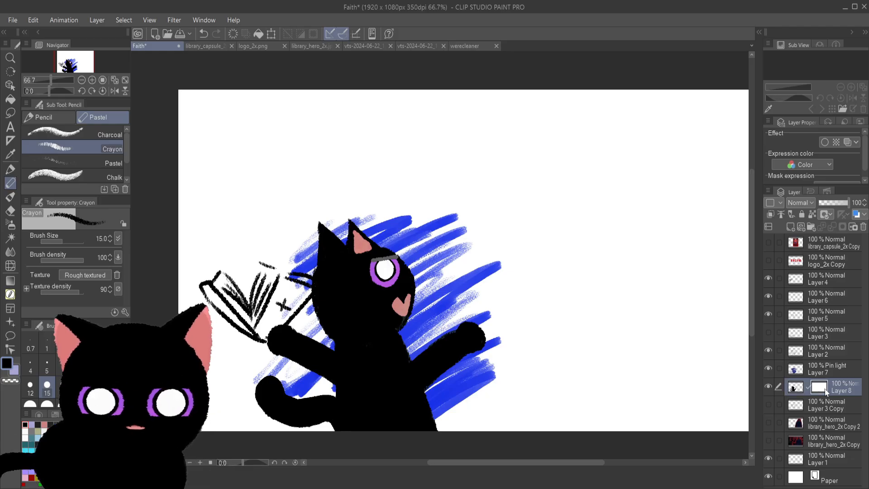
{"action": "key", "text": "ctrl+z"}
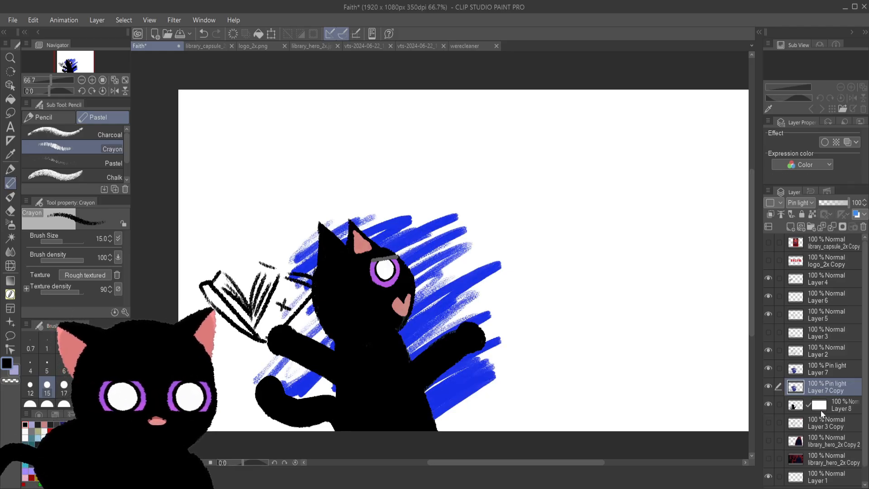
{"action": "key", "text": "ctrl+z"}
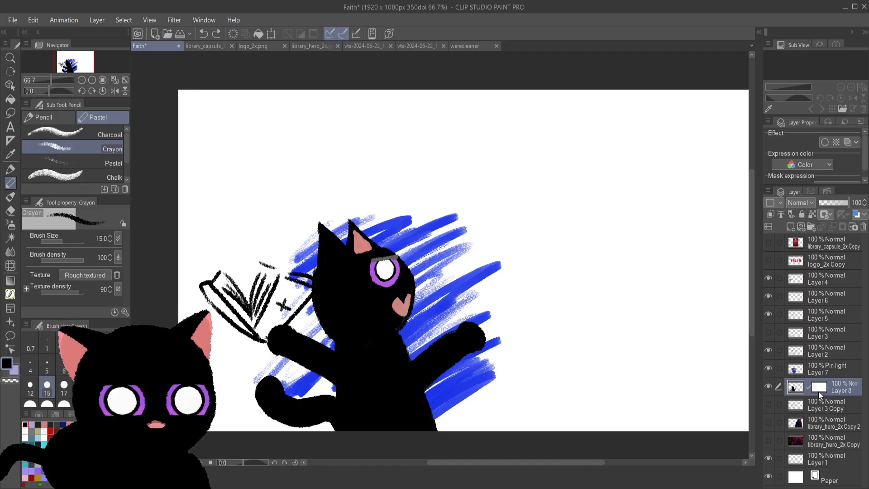
{"action": "left_click", "coordinate": [815, 189]}
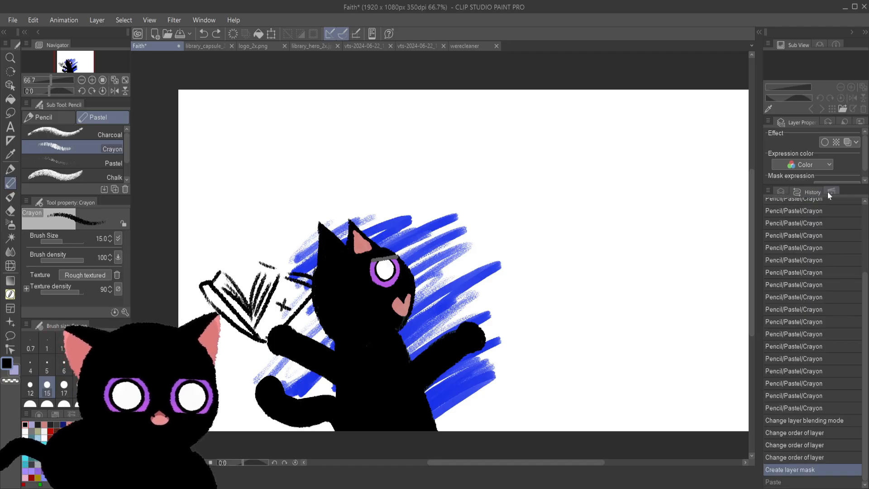
{"action": "left_click", "coordinate": [829, 192]}
{"action": "left_click", "coordinate": [782, 194]}
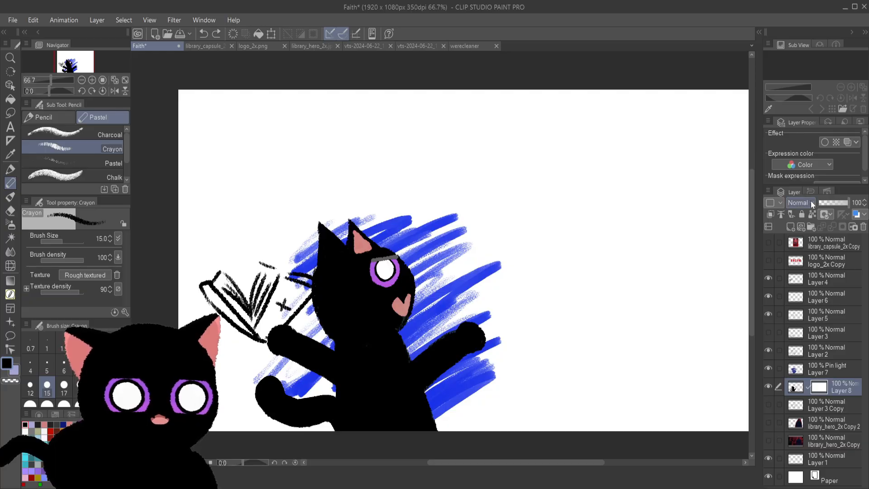
- Try the blue layer color effect on Layer 8 with Layer 7 hidden, and turn the effect off
{"action": "left_click", "coordinate": [858, 215]}
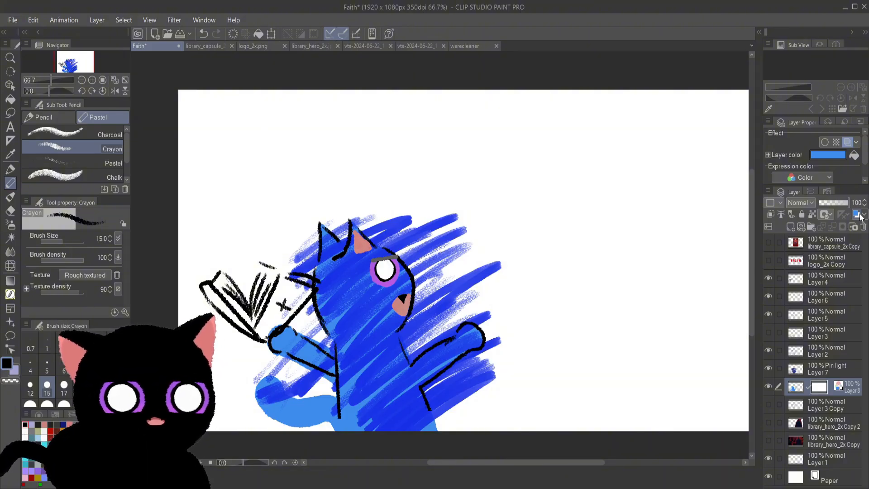
{"action": "left_click", "coordinate": [771, 368]}
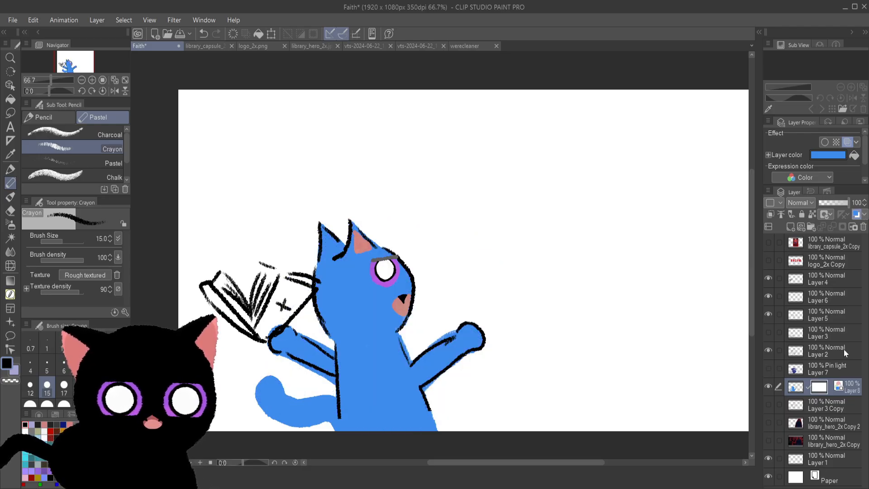
{"action": "left_click", "coordinate": [838, 386]}
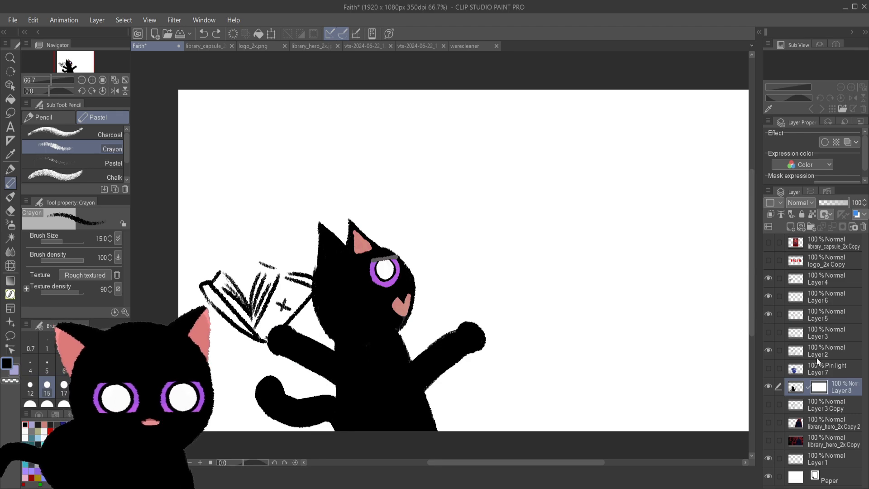
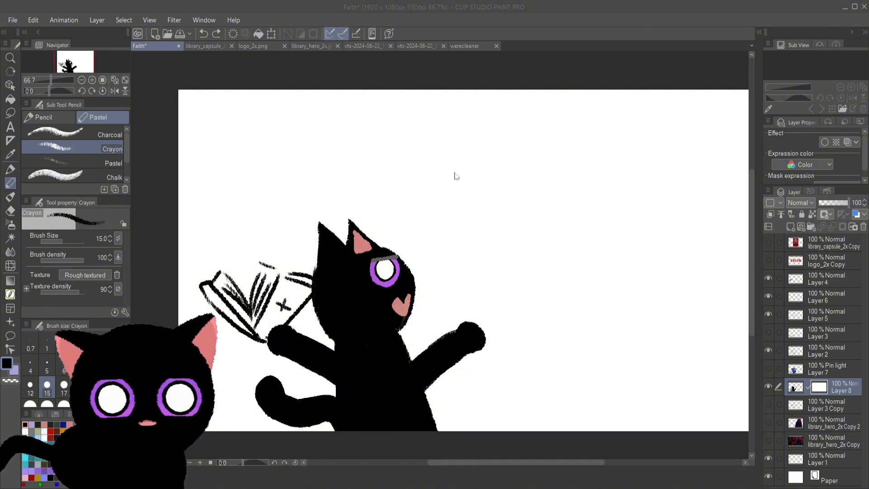
- Undo the layer mask on Layer 8, and make Layer 7 active and visible
{"action": "key", "text": "ctrl+b"}
{"action": "key", "text": "ctrl+b"}
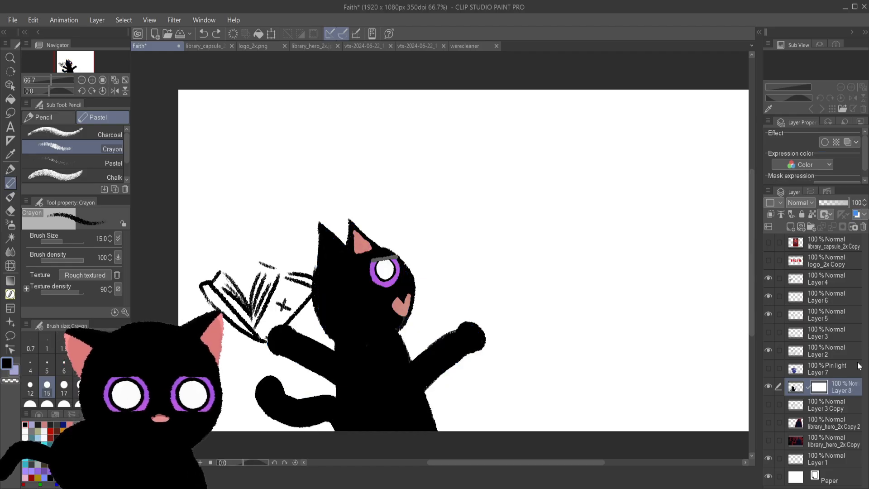
{"action": "key", "text": "ctrl+z"}
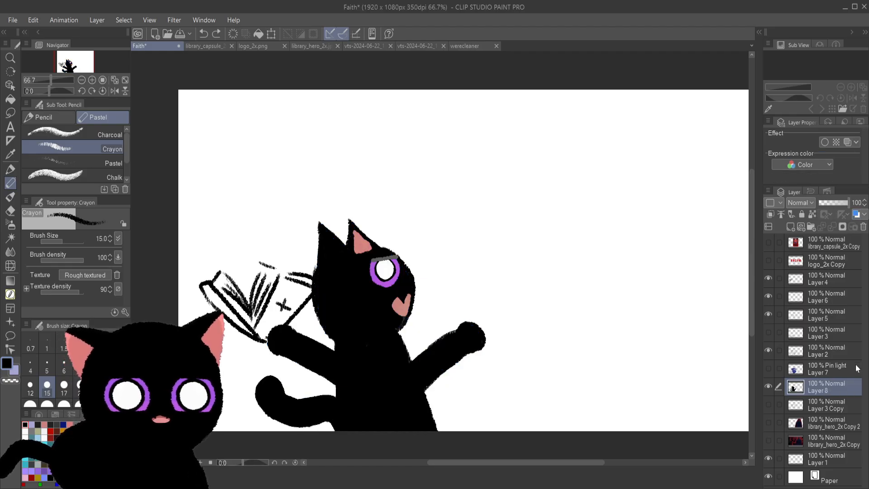
{"action": "left_click", "coordinate": [804, 376]}
{"action": "left_click", "coordinate": [767, 369]}
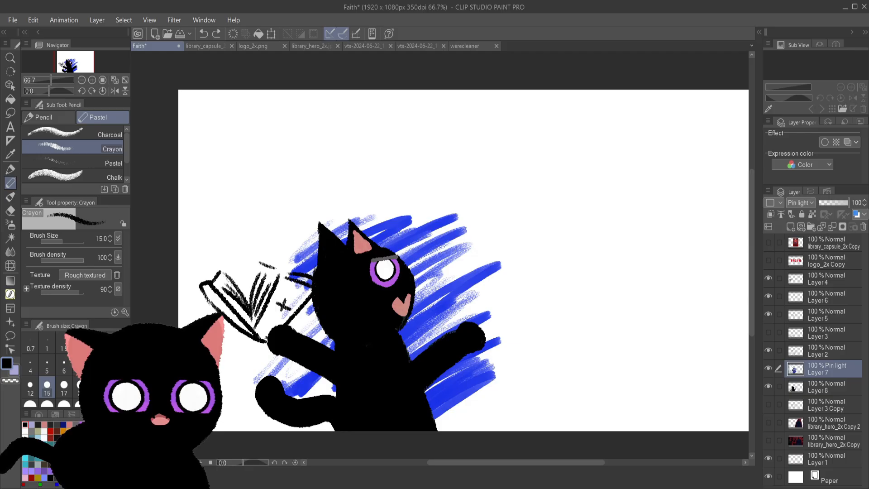
- Try clipping Layer 7 to the layer below and undo it, then try Layer 7 above Layer 2 and move it back
{"action": "left_click", "coordinate": [771, 215]}
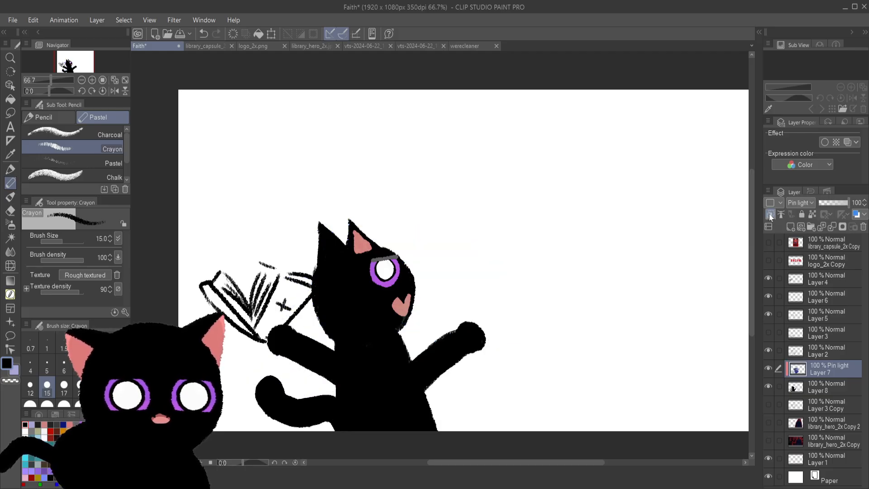
{"action": "left_click", "coordinate": [801, 393]}
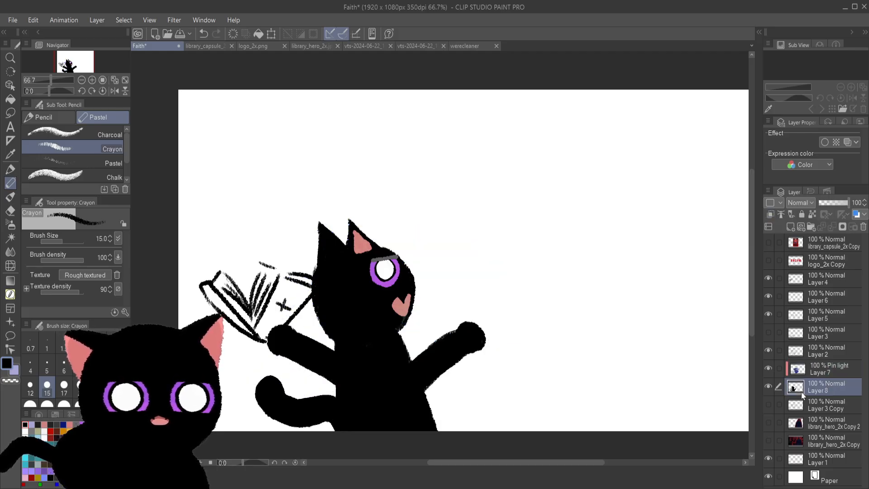
{"action": "left_click", "coordinate": [769, 368]}
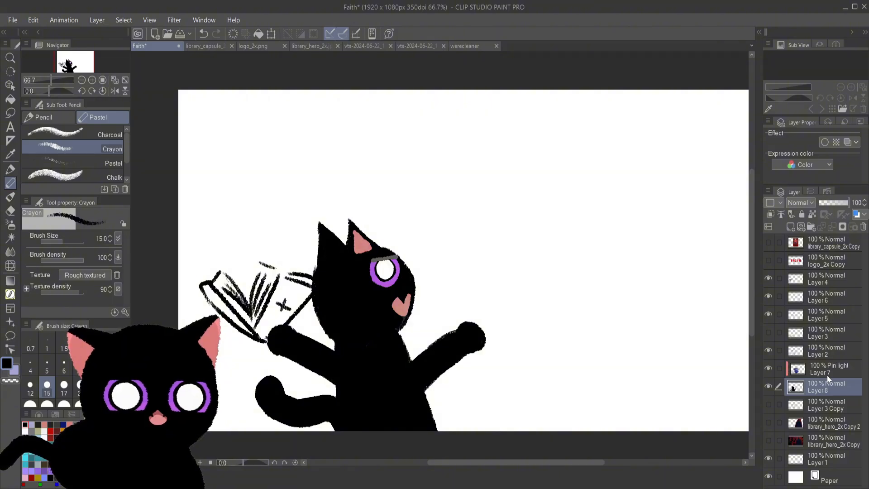
{"action": "key", "text": "ctrl+z"}
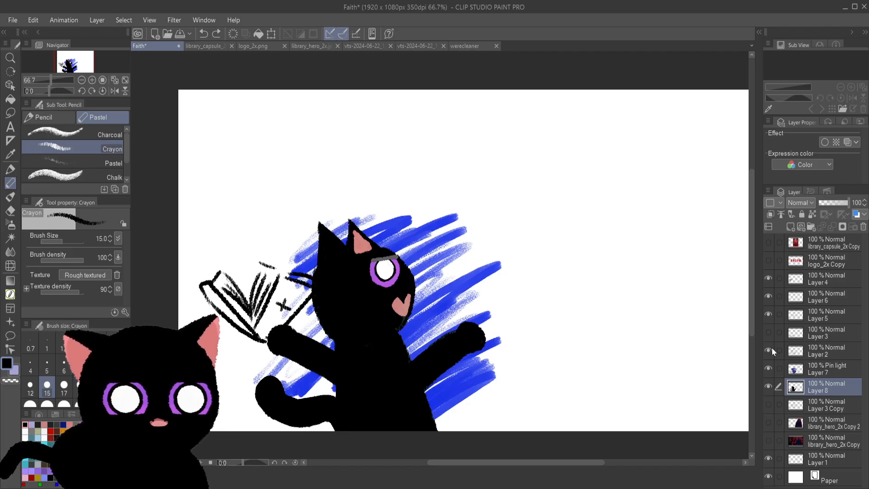
{"action": "left_click_drag", "start_coordinate": [795, 372], "coordinate": [798, 350]}
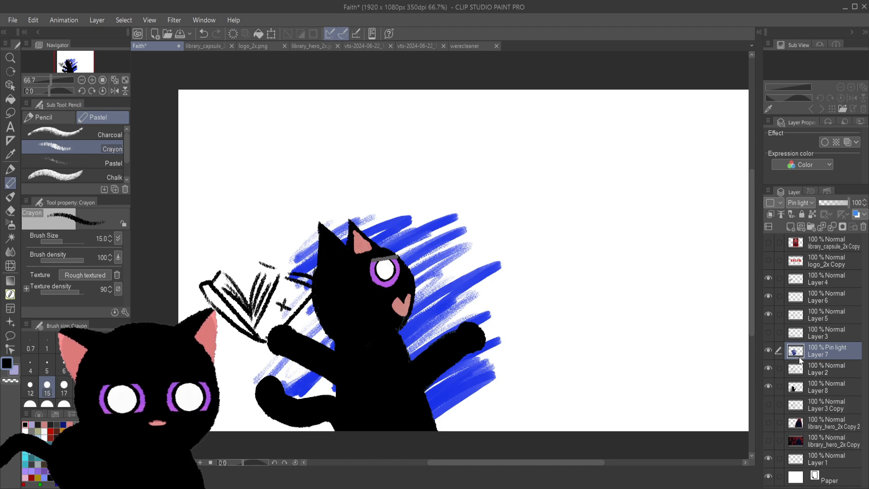
{"action": "left_click_drag", "start_coordinate": [800, 359], "coordinate": [800, 381]}
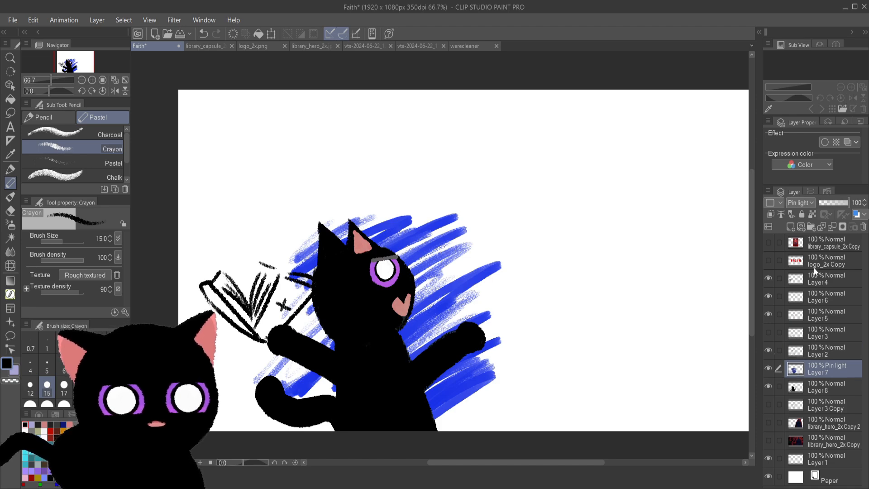
- Try the Darker color, Glow dodge and Saturation blending modes on Layer 7, and return it to Pin light
{"action": "left_click", "coordinate": [800, 203]}
{"action": "left_click", "coordinate": [807, 410]}
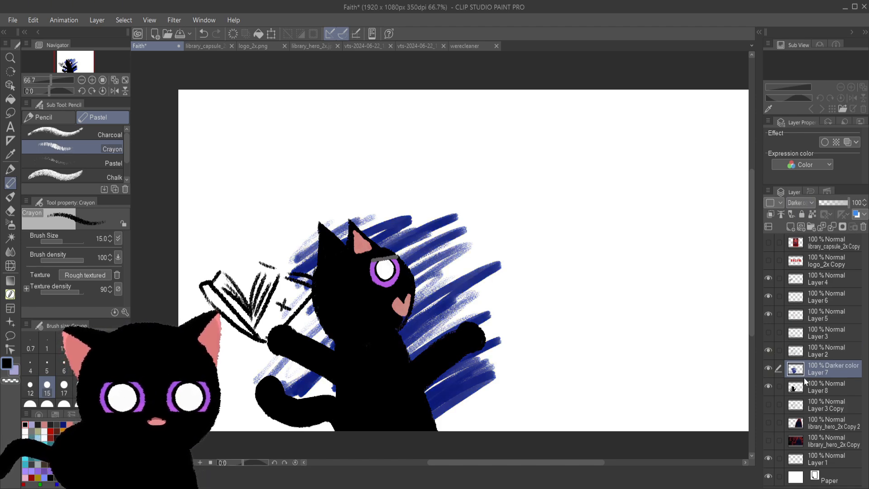
{"action": "left_click", "coordinate": [800, 202]}
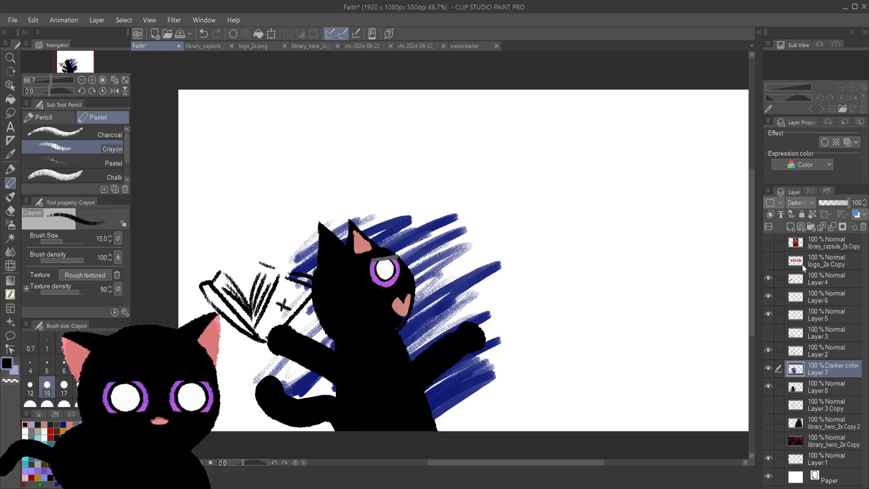
{"action": "left_click", "coordinate": [802, 267]}
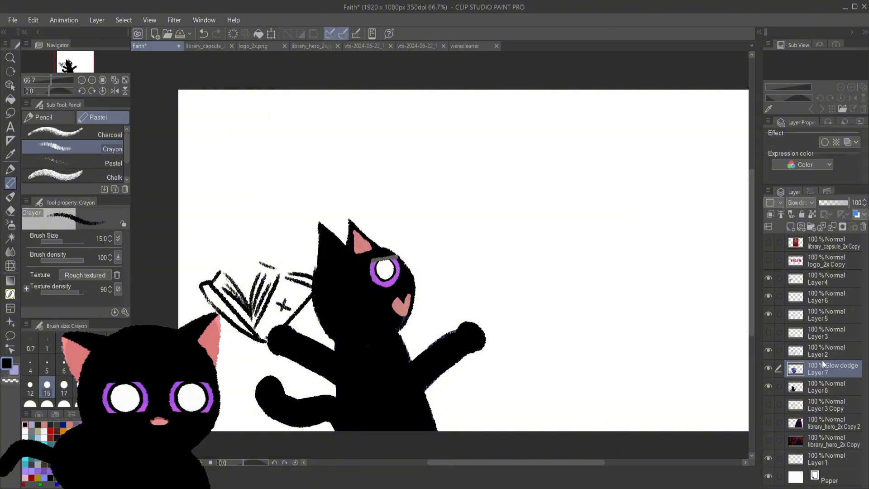
{"action": "left_click", "coordinate": [809, 456]}
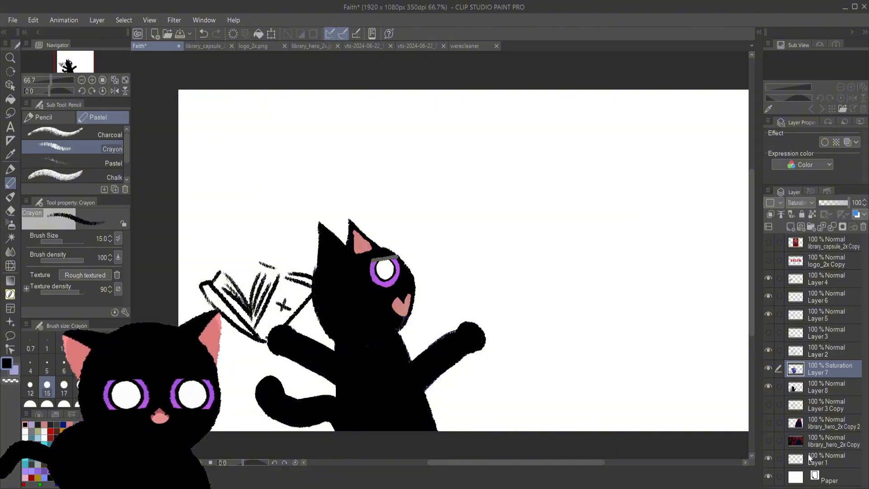
{"action": "left_click", "coordinate": [810, 391]}
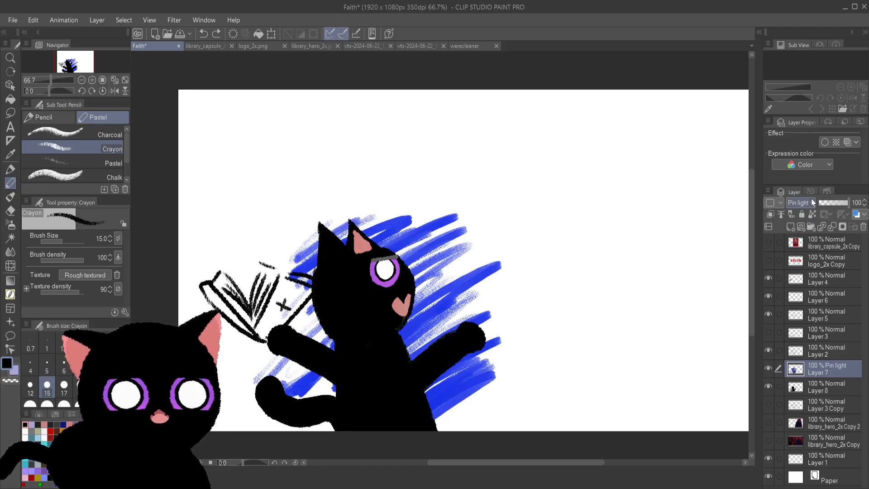
- Move Layer 7 above Layer 5 in the layer stack and set its blending mode to Lighten
{"action": "key", "text": "ctrl+]"}
{"action": "key", "text": "ctrl+]"}
{"action": "key", "text": "ctrl+]"}
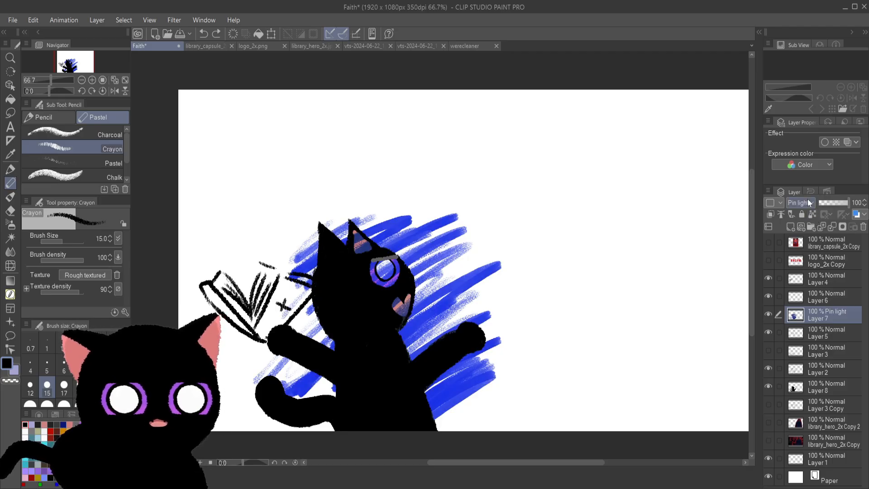
{"action": "key", "text": "ctrl+y"}
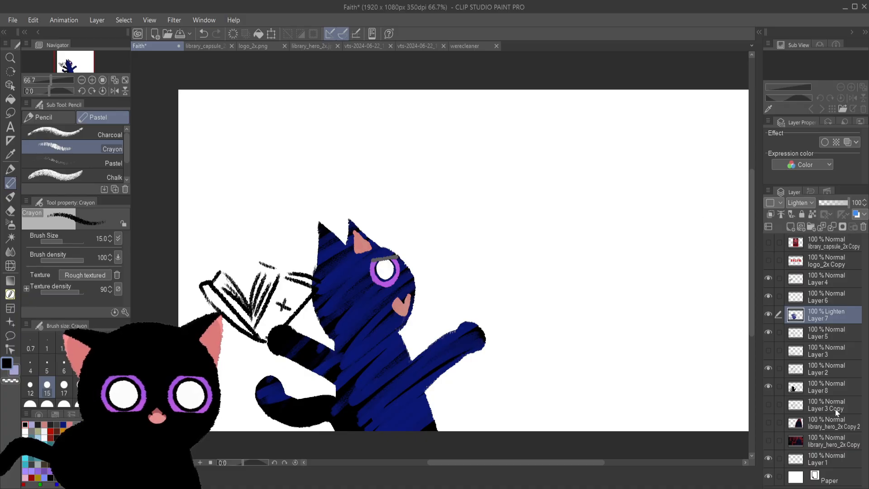
- Show the library_hero_2x Copy layer to sample a dark red from its artwork, hide it again and make Layer 7 active
{"action": "left_click", "coordinate": [800, 442]}
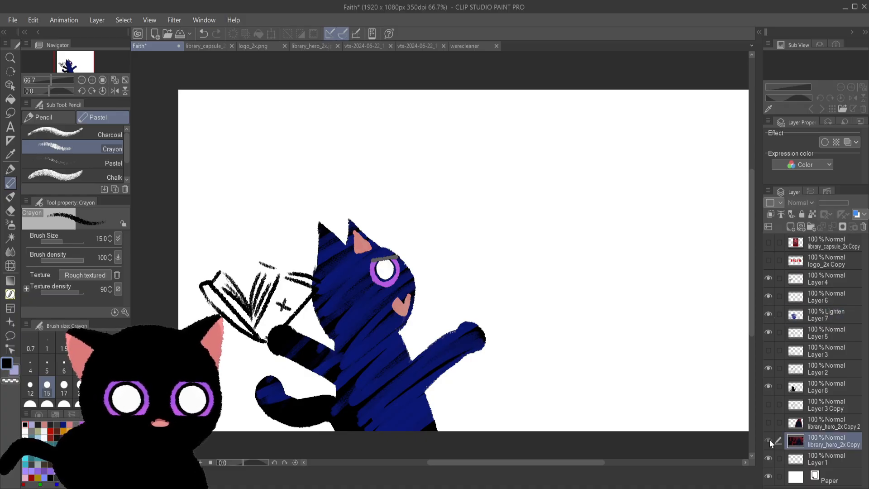
{"action": "left_click", "coordinate": [769, 440]}
{"action": "left_click", "coordinate": [476, 141], "text": "alt"}
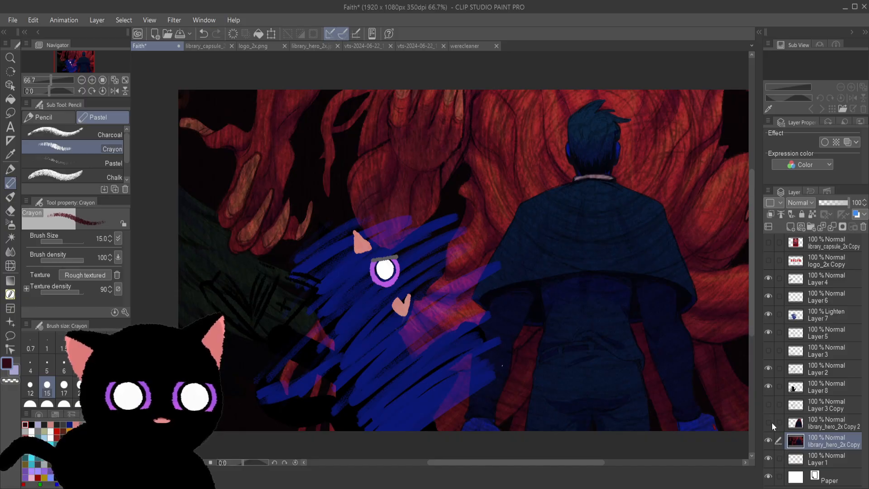
{"action": "left_click", "coordinate": [769, 440]}
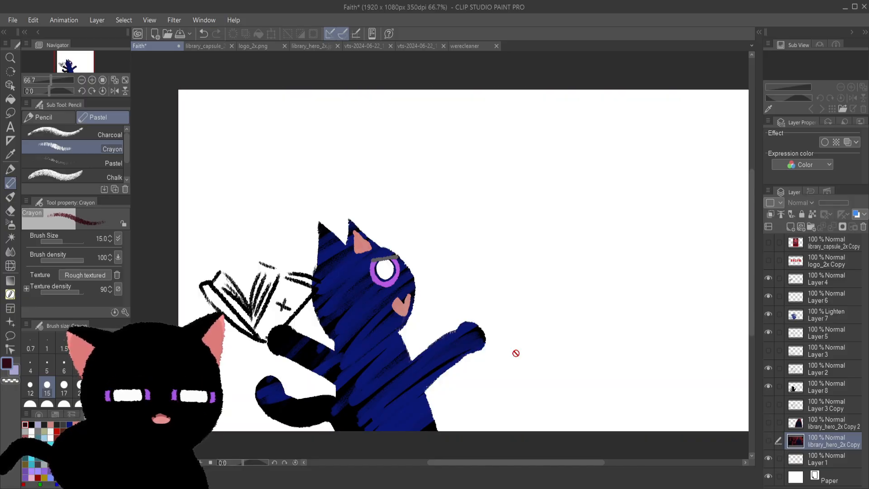
{"action": "left_click", "coordinate": [824, 320]}
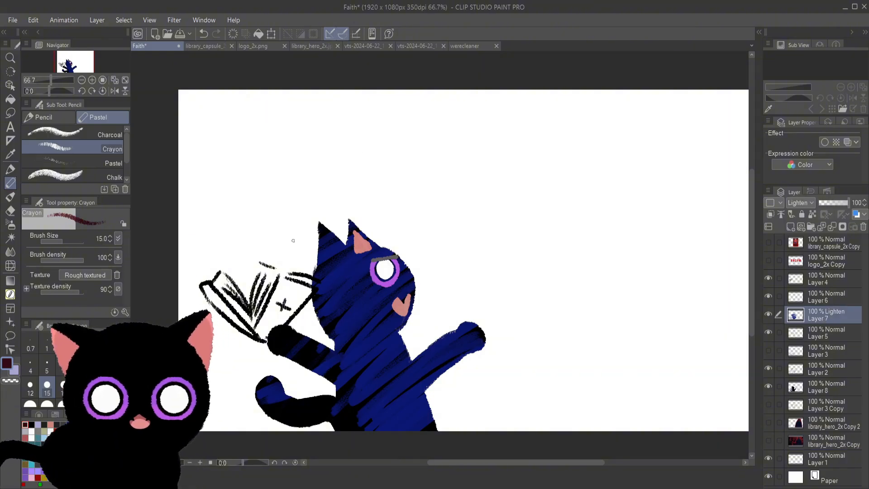
- Enlarge the Crayon to 25, try dark red shading over the cat's head and the arm near the book, and undo the strokes
{"action": "key", "text": "bracketright"}
{"action": "key", "text": "bracketright"}
{"action": "key", "text": "bracketright"}
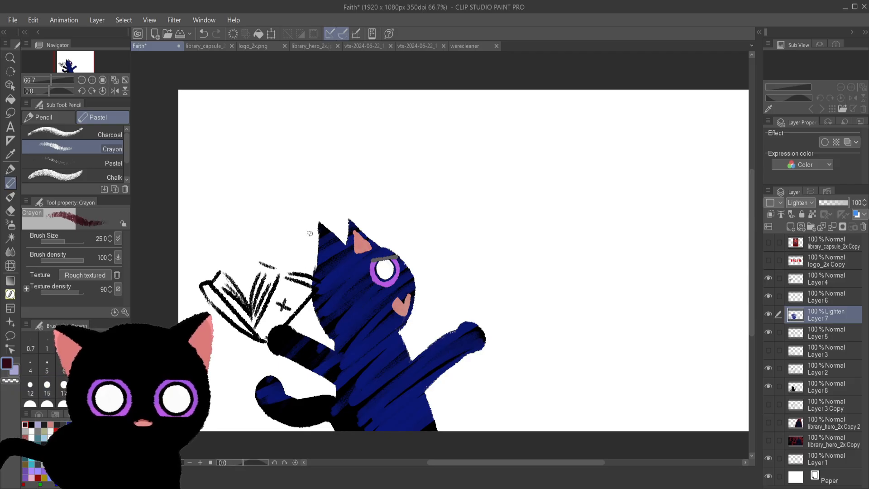
{"action": "mouse_move", "coordinate": [324, 218]}
{"action": "left_mouse_down"}
{"action": "mouse_move", "coordinate": [324, 248]}
{"action": "mouse_move", "coordinate": [334, 234]}
{"action": "mouse_move", "coordinate": [336, 255]}
{"action": "mouse_move", "coordinate": [355, 216]}
{"action": "mouse_move", "coordinate": [352, 244]}
{"action": "mouse_move", "coordinate": [377, 209]}
{"action": "mouse_move", "coordinate": [377, 229]}
{"action": "mouse_move", "coordinate": [392, 213]}
{"action": "left_mouse_up"}
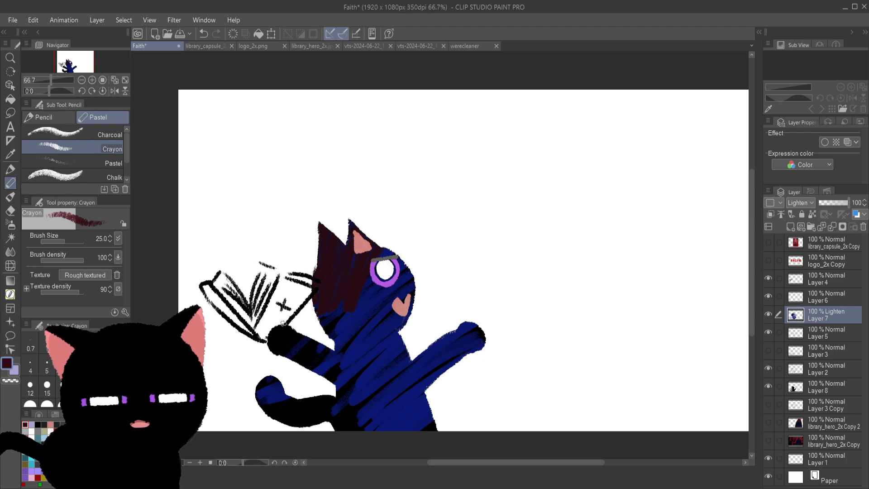
{"action": "mouse_move", "coordinate": [280, 278]}
{"action": "left_mouse_down"}
{"action": "mouse_move", "coordinate": [284, 350]}
{"action": "mouse_move", "coordinate": [276, 358]}
{"action": "mouse_move", "coordinate": [272, 319]}
{"action": "mouse_move", "coordinate": [284, 282]}
{"action": "mouse_move", "coordinate": [305, 347]}
{"action": "mouse_move", "coordinate": [323, 356]}
{"action": "left_mouse_up"}
{"action": "mouse_move", "coordinate": [325, 302]}
{"action": "left_mouse_down"}
{"action": "mouse_move", "coordinate": [322, 345]}
{"action": "mouse_move", "coordinate": [308, 357]}
{"action": "mouse_move", "coordinate": [340, 284]}
{"action": "mouse_move", "coordinate": [330, 372]}
{"action": "mouse_move", "coordinate": [349, 284]}
{"action": "left_mouse_up"}
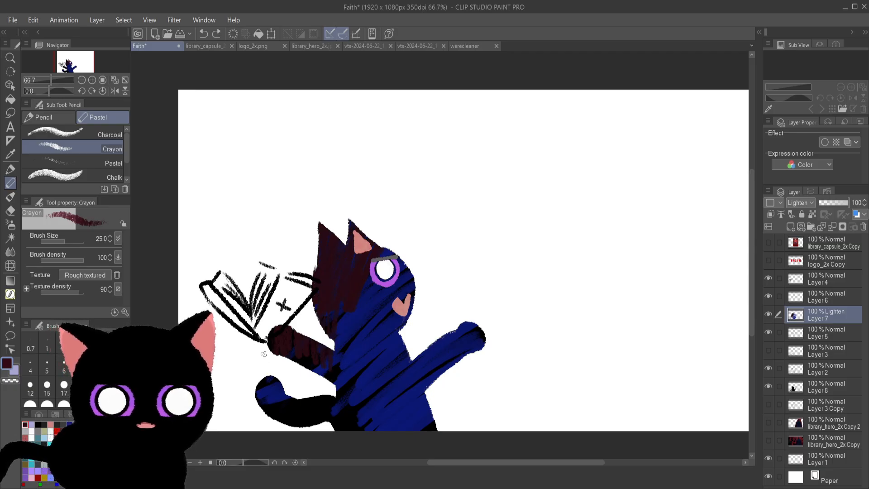
{"action": "key", "text": "ctrl+z"}
{"action": "key", "text": "ctrl+z"}
{"action": "key", "text": "ctrl+z"}
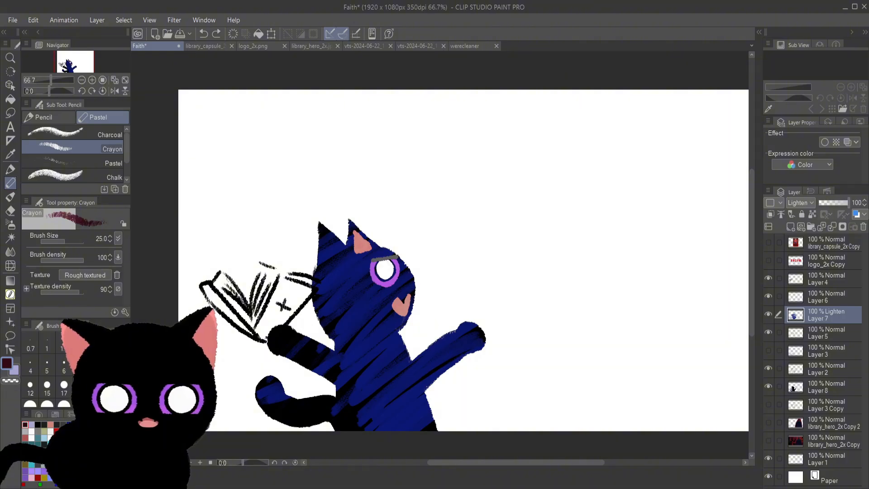
{"action": "left_click_drag", "start_coordinate": [286, 223], "coordinate": [301, 194]}
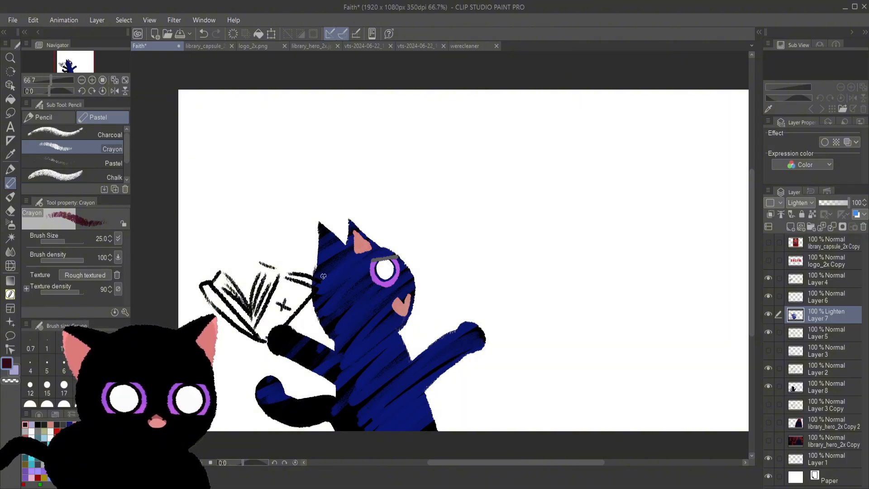
{"action": "key", "text": "ctrl+z"}
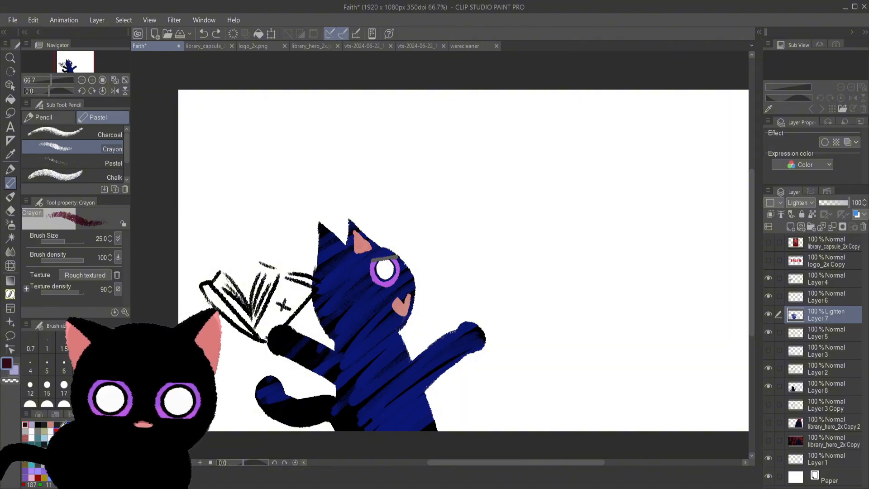
- Try brighter red Crayon shading over the cat's head, the arm near the book and the tail, and undo the strokes
{"action": "left_click", "coordinate": [59, 429]}
{"action": "mouse_move", "coordinate": [350, 274]}
{"action": "left_mouse_down"}
{"action": "mouse_move", "coordinate": [326, 271]}
{"action": "mouse_move", "coordinate": [332, 197]}
{"action": "left_mouse_up"}
{"action": "mouse_move", "coordinate": [341, 275]}
{"action": "left_mouse_down"}
{"action": "mouse_move", "coordinate": [395, 227]}
{"action": "mouse_move", "coordinate": [344, 288]}
{"action": "mouse_move", "coordinate": [371, 212]}
{"action": "mouse_move", "coordinate": [294, 295]}
{"action": "mouse_move", "coordinate": [340, 296]}
{"action": "mouse_move", "coordinate": [290, 380]}
{"action": "mouse_move", "coordinate": [293, 347]}
{"action": "mouse_move", "coordinate": [266, 347]}
{"action": "mouse_move", "coordinate": [287, 329]}
{"action": "mouse_move", "coordinate": [271, 345]}
{"action": "left_mouse_up"}
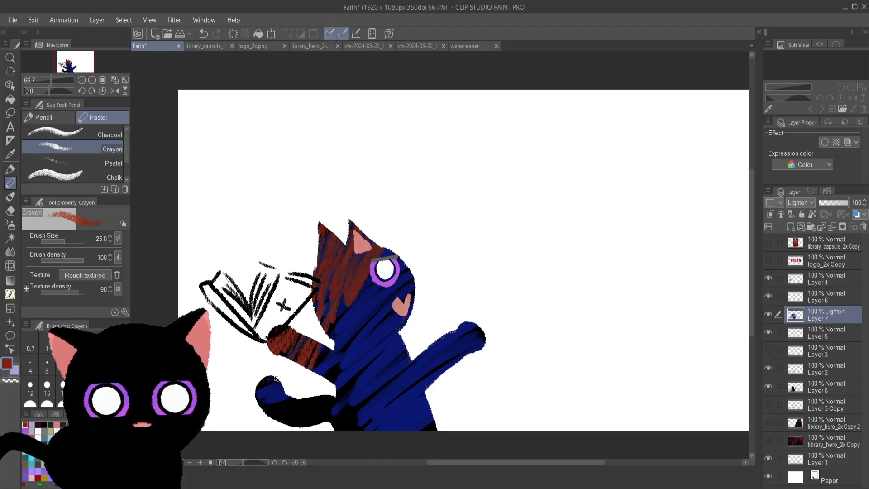
{"action": "left_click_drag", "start_coordinate": [277, 379], "coordinate": [257, 400]}
{"action": "left_click_drag", "start_coordinate": [290, 350], "coordinate": [312, 360]}
{"action": "mouse_move", "coordinate": [269, 382]}
{"action": "left_mouse_down"}
{"action": "mouse_move", "coordinate": [281, 405]}
{"action": "mouse_move", "coordinate": [298, 412]}
{"action": "left_mouse_up"}
{"action": "left_click_drag", "start_coordinate": [317, 353], "coordinate": [328, 369]}
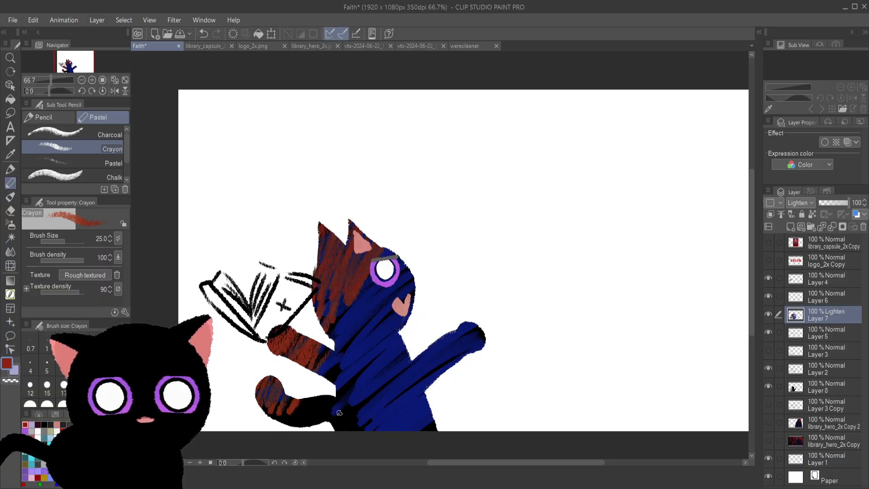
{"action": "mouse_move", "coordinate": [328, 396]}
{"action": "left_mouse_down"}
{"action": "mouse_move", "coordinate": [284, 423]}
{"action": "mouse_move", "coordinate": [306, 393]}
{"action": "mouse_move", "coordinate": [309, 423]}
{"action": "left_mouse_up"}
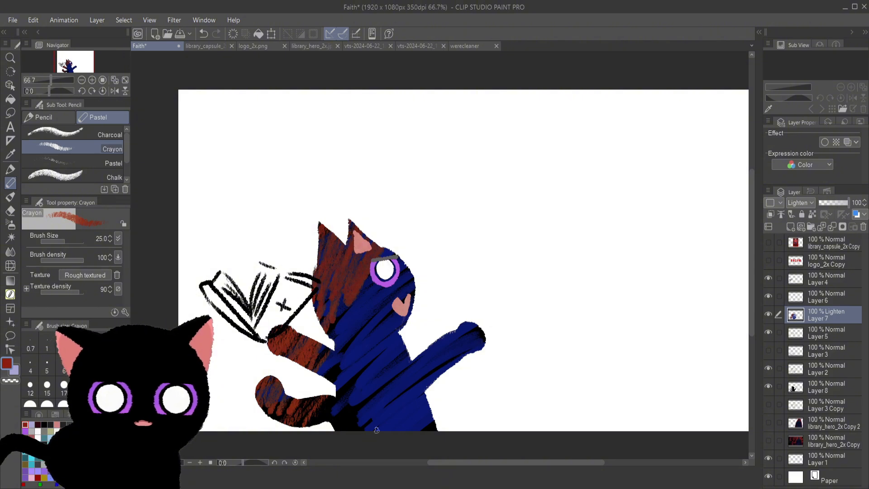
{"action": "key", "text": "ctrl+z"}
{"action": "key", "text": "ctrl+z"}
{"action": "key", "text": "ctrl+z"}
{"action": "key", "text": "ctrl+z"}
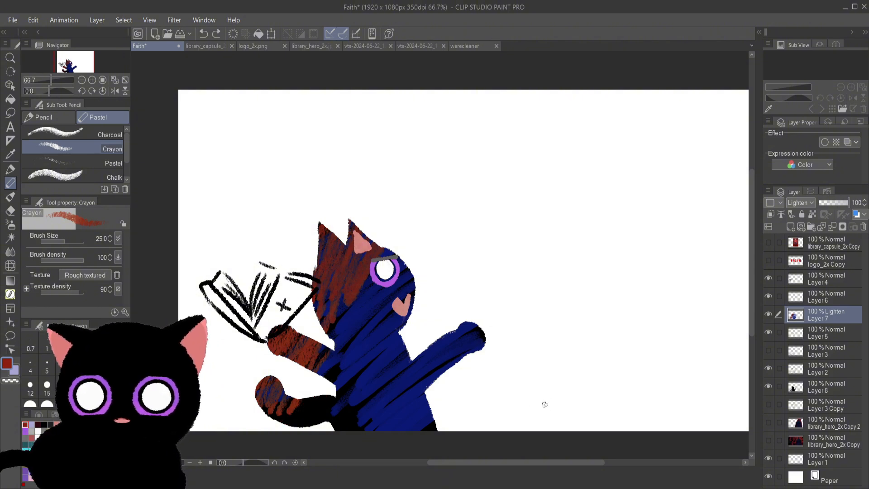
{"action": "key", "text": "ctrl+z"}
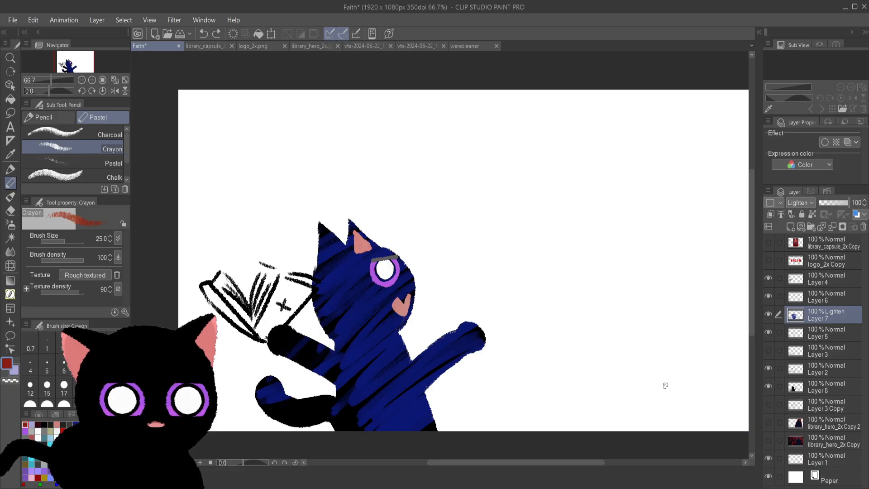
- Switch to the Rough eraser with Layer 7 active
{"action": "left_click", "coordinate": [16, 215]}
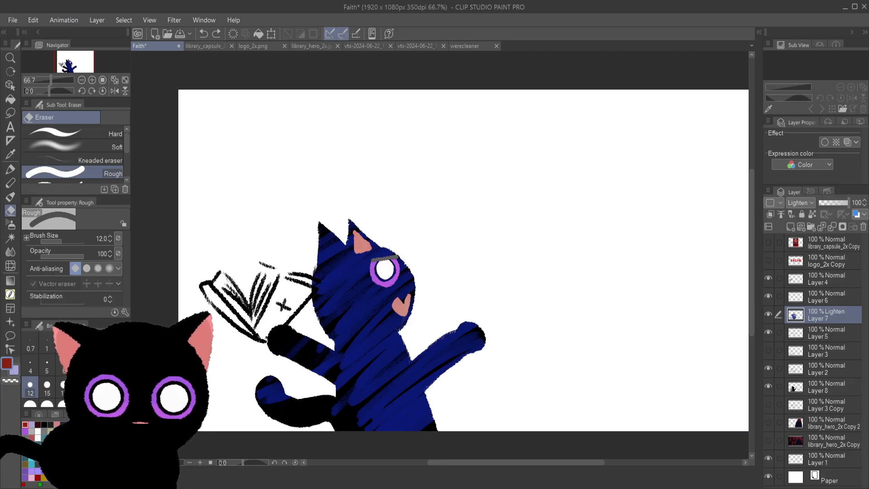
- Enlarge the Rough eraser to 100 and erase the blue paint beyond the cat's silhouette on Layer 7
{"action": "key", "text": "bracketright"}
{"action": "key", "text": "bracketright"}
{"action": "key", "text": "bracketright"}
{"action": "key", "text": "bracketright"}
{"action": "key", "text": "bracketright"}
{"action": "key", "text": "bracketright"}
{"action": "key", "text": "bracketright"}
{"action": "key", "text": "bracketright"}
{"action": "key", "text": "bracketright"}
{"action": "key", "text": "bracketright"}
{"action": "key", "text": "bracketright"}
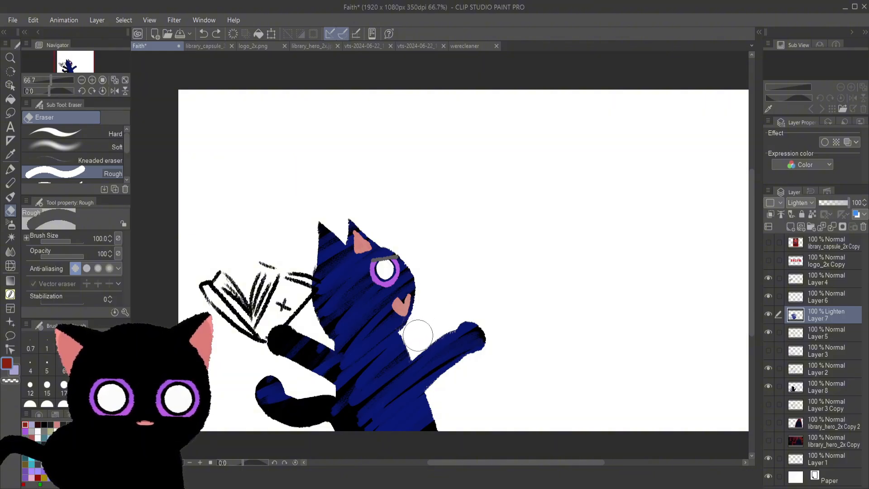
{"action": "left_click_drag", "start_coordinate": [418, 335], "coordinate": [461, 298]}
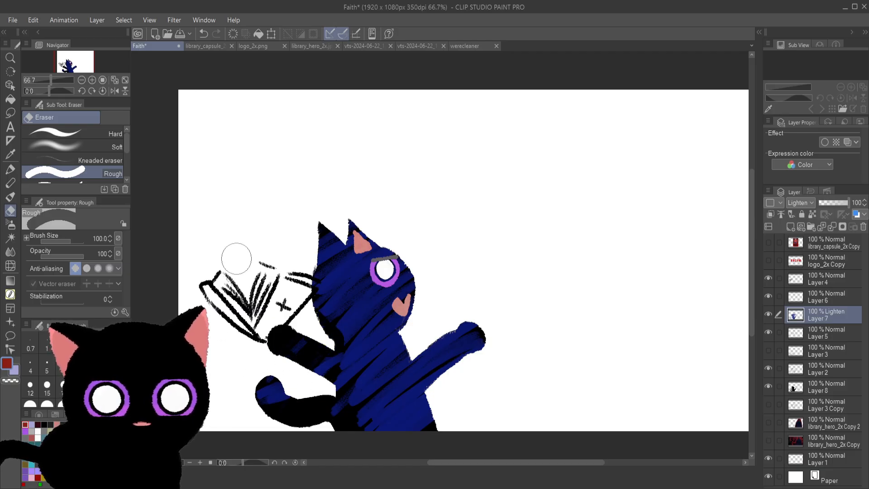
- Reduce the eraser size to 15 and trim the blue shading where the cat's neck meets its book-holding arm
{"action": "left_click", "coordinate": [47, 385]}
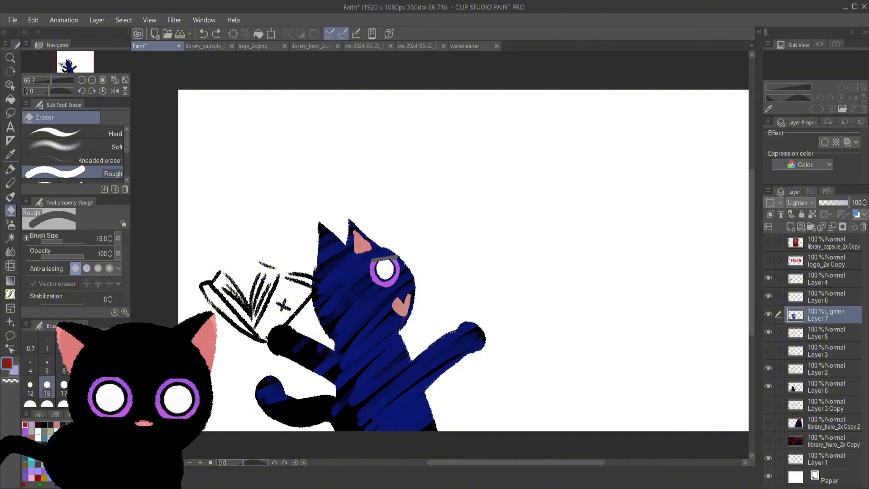
{"action": "left_click_drag", "start_coordinate": [334, 343], "coordinate": [333, 348]}
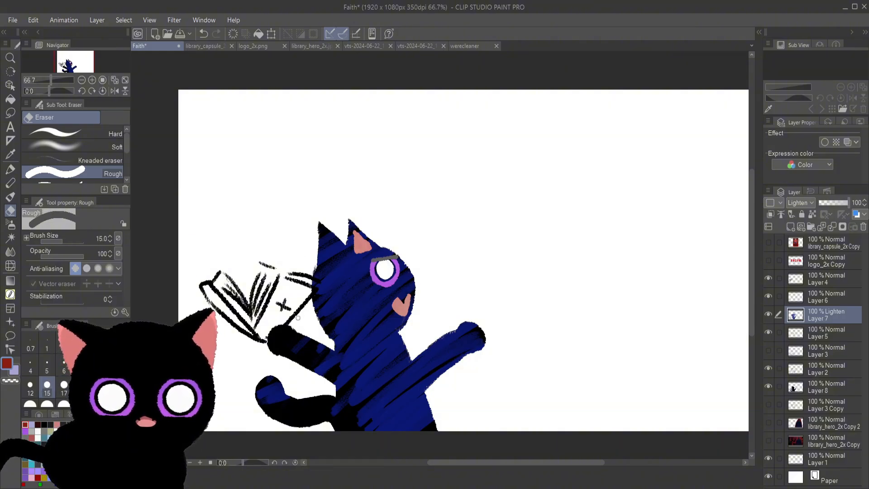
- Show the library_hero_2x Copy background and compare the cat with Layer 7's blue shading hidden and shown
{"action": "left_click", "coordinate": [768, 440]}
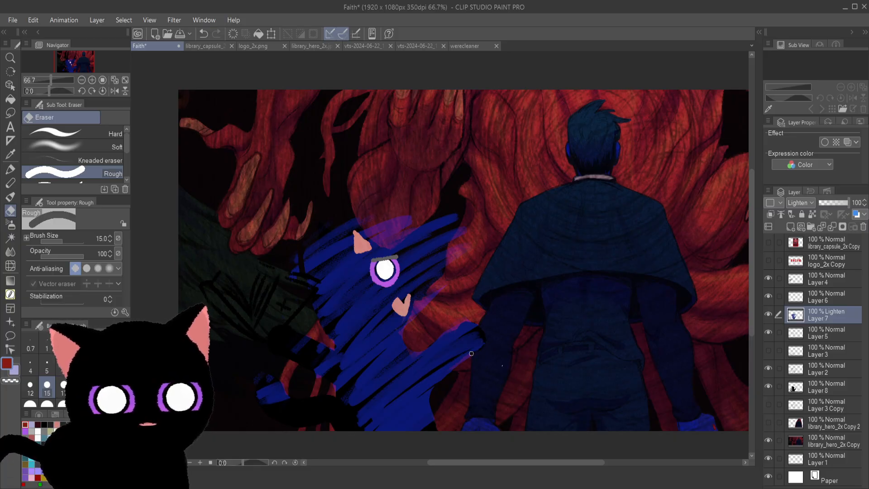
{"action": "key", "text": "ctrl+z"}
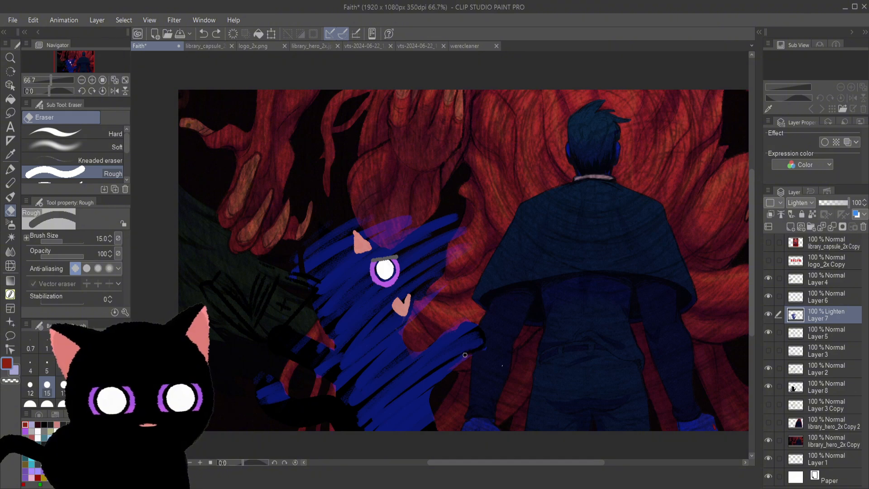
{"action": "left_click_drag", "start_coordinate": [438, 392], "coordinate": [436, 398]}
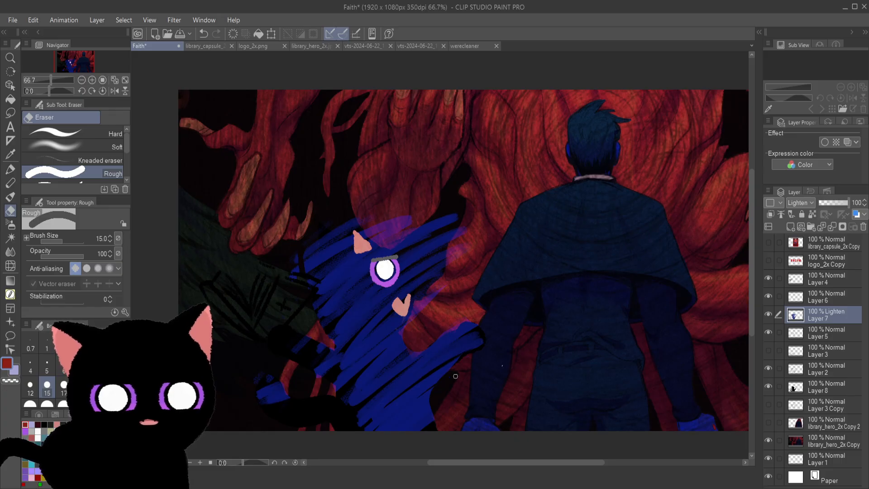
{"action": "left_click", "coordinate": [768, 316]}
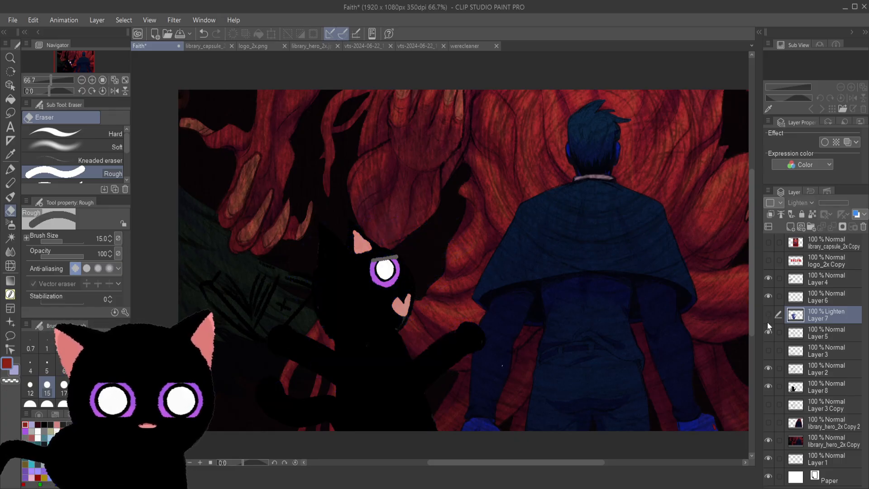
{"action": "left_click", "coordinate": [768, 315]}
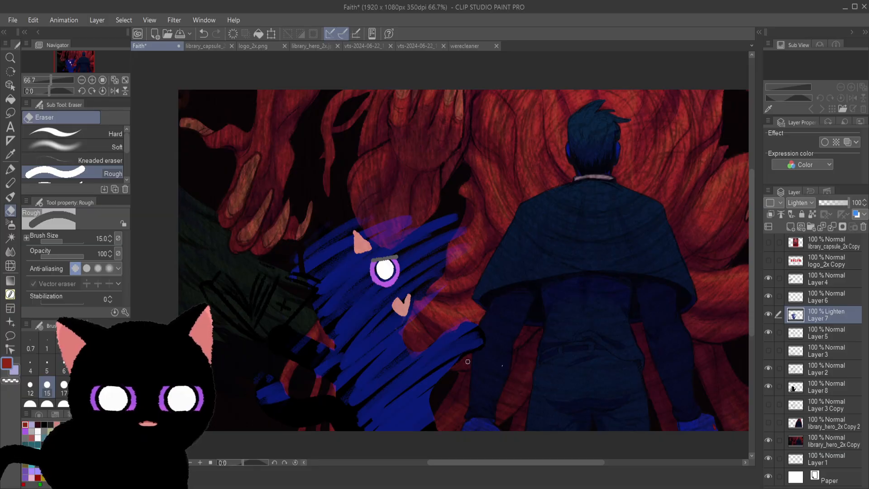
{"action": "key", "text": "ctrl+z"}
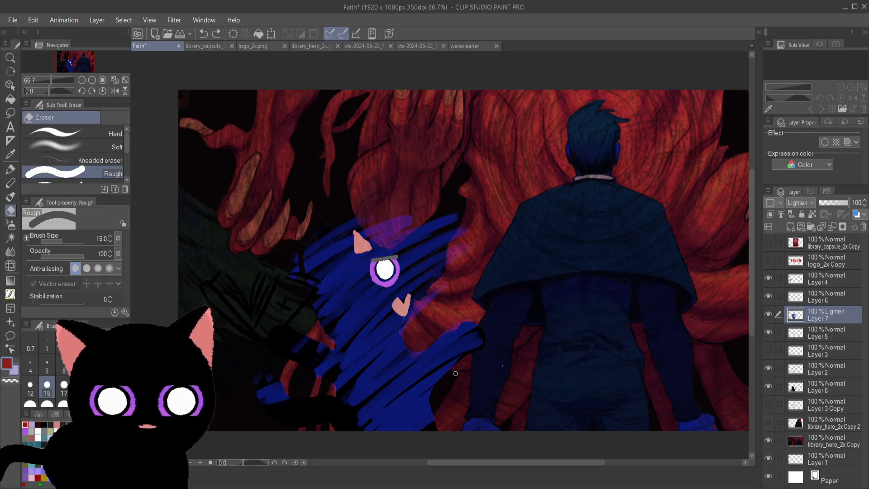
- Try to erase the blue strokes spilling past the cat's face and forehead on Layer 7, and undo the erasing
{"action": "mouse_move", "coordinate": [405, 246]}
{"action": "left_mouse_down"}
{"action": "mouse_move", "coordinate": [420, 298]}
{"action": "mouse_move", "coordinate": [418, 279]}
{"action": "mouse_move", "coordinate": [424, 292]}
{"action": "mouse_move", "coordinate": [429, 268]}
{"action": "mouse_move", "coordinate": [450, 233]}
{"action": "left_mouse_up"}
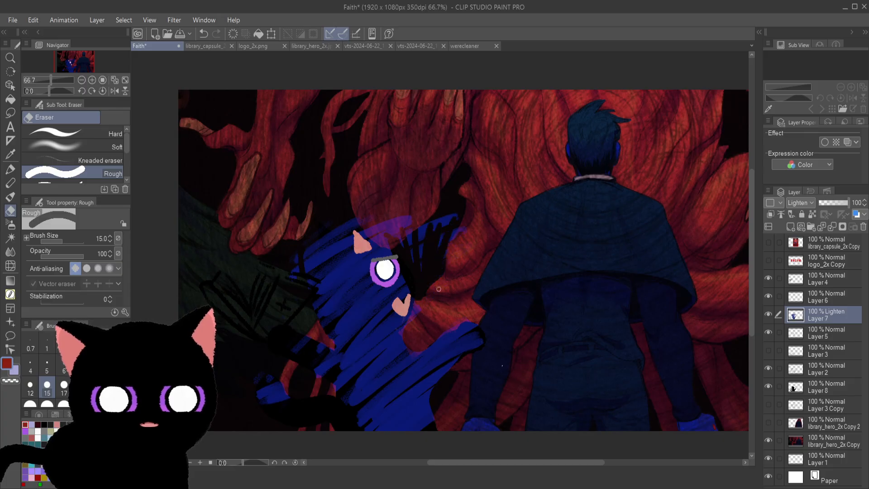
{"action": "left_click_drag", "start_coordinate": [439, 288], "coordinate": [466, 222]}
{"action": "mouse_move", "coordinate": [415, 262]}
{"action": "left_mouse_down"}
{"action": "mouse_move", "coordinate": [453, 212]}
{"action": "mouse_move", "coordinate": [398, 247]}
{"action": "mouse_move", "coordinate": [418, 221]}
{"action": "left_mouse_up"}
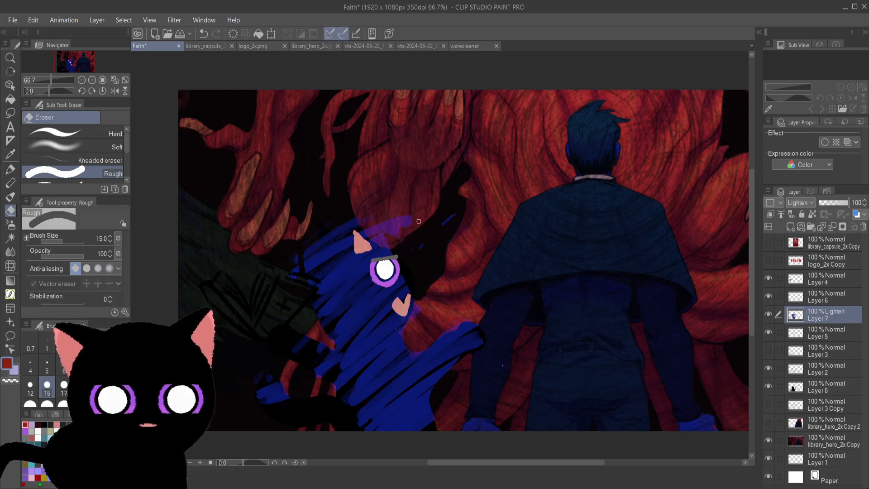
{"action": "key", "text": "ctrl+z"}
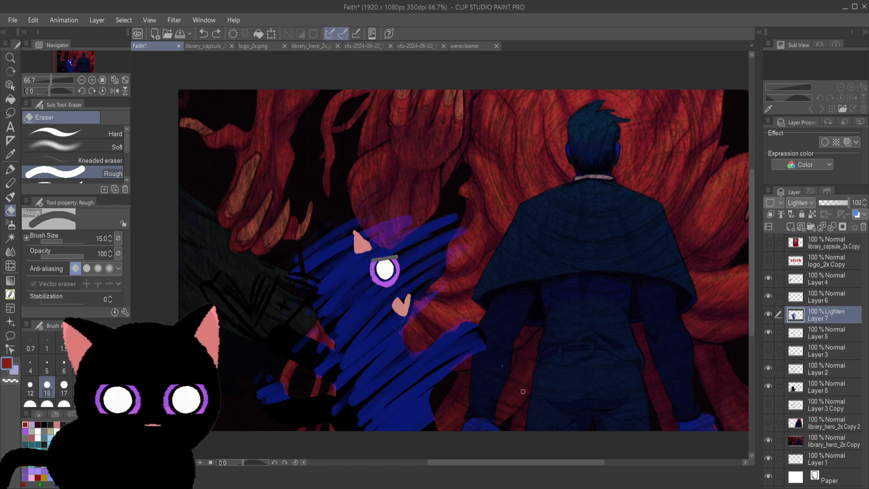
- Try more erasing and the Pin light blending mode on Layer 7, and undo back to the full blue strokes in Lighten mode
{"action": "mouse_move", "coordinate": [434, 408]}
{"action": "left_mouse_down"}
{"action": "mouse_move", "coordinate": [498, 341]}
{"action": "mouse_move", "coordinate": [473, 323]}
{"action": "left_mouse_up"}
{"action": "left_click_drag", "start_coordinate": [468, 289], "coordinate": [405, 344]}
{"action": "scroll", "coordinate": [799, 203], "scroll_direction": "down", "scroll_amount": 12}
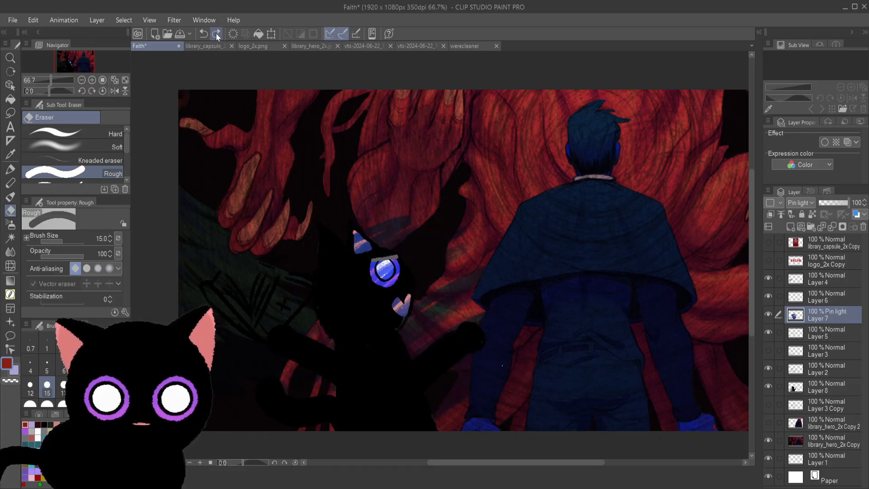
{"action": "key", "text": "ctrl+z"}
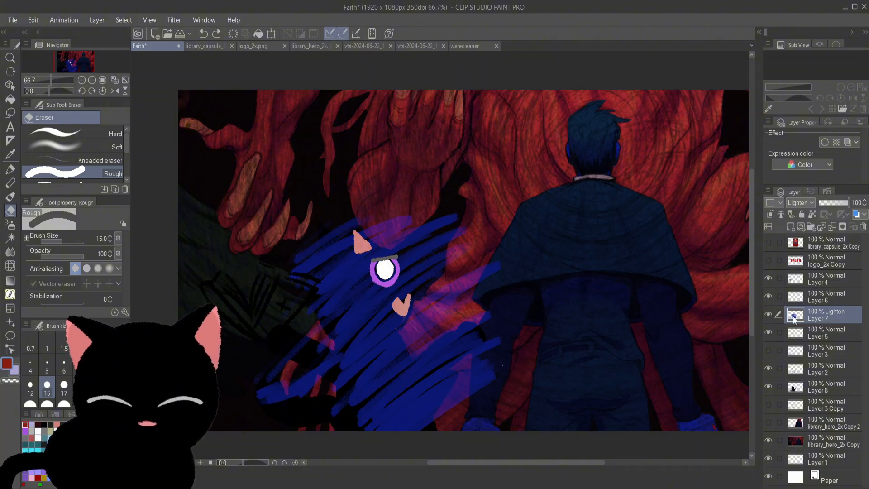
- Select only Layer 2 and Layer 8 and merge them into one layer
{"action": "left_click", "coordinate": [768, 368]}
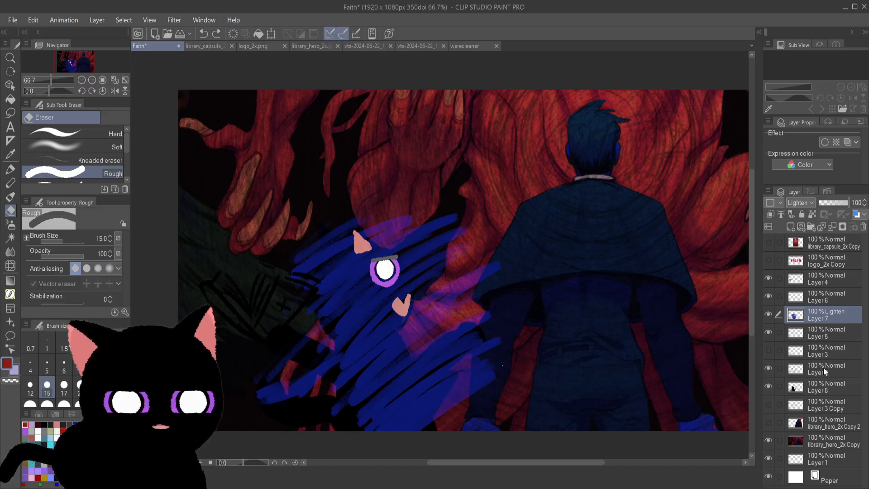
{"action": "left_click", "coordinate": [813, 372]}
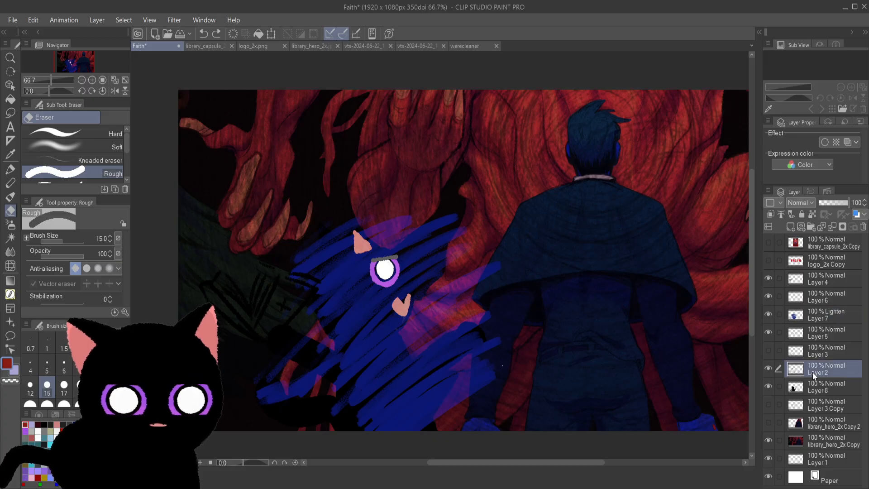
{"action": "left_click", "coordinate": [815, 407], "text": "shift"}
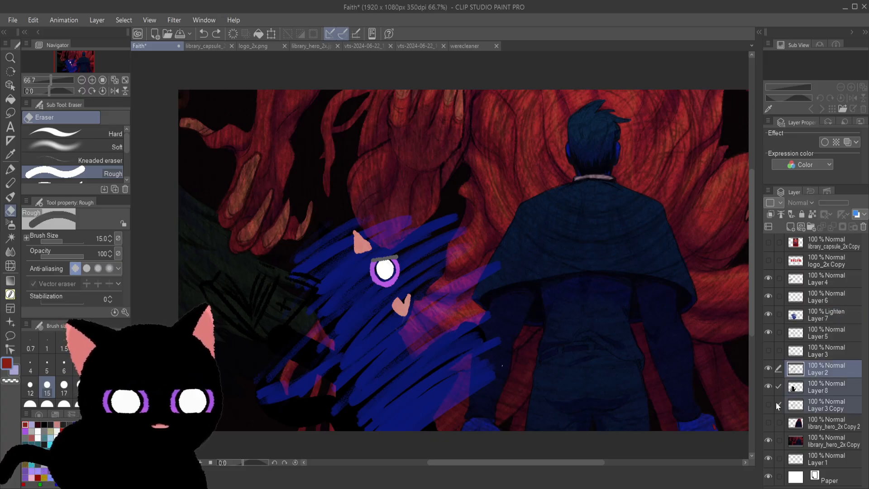
{"action": "left_click", "coordinate": [823, 385]}
{"action": "left_click", "coordinate": [816, 368], "text": "ctrl"}
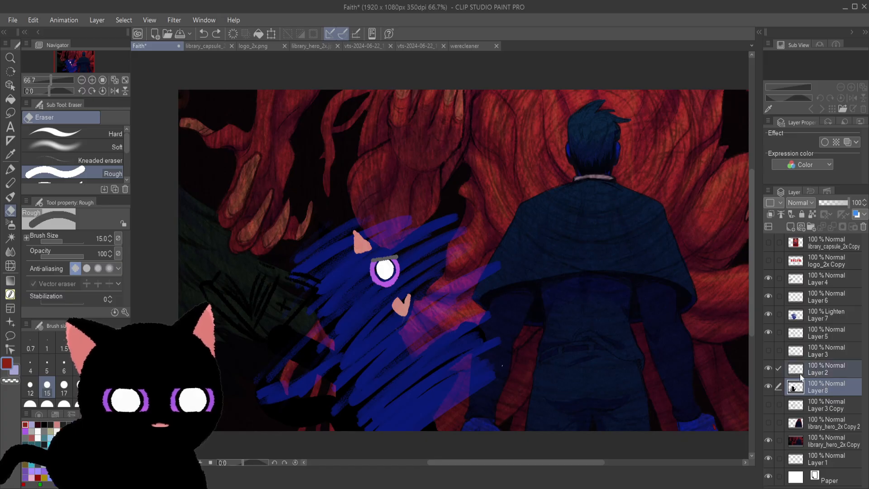
{"action": "left_click", "coordinate": [768, 368]}
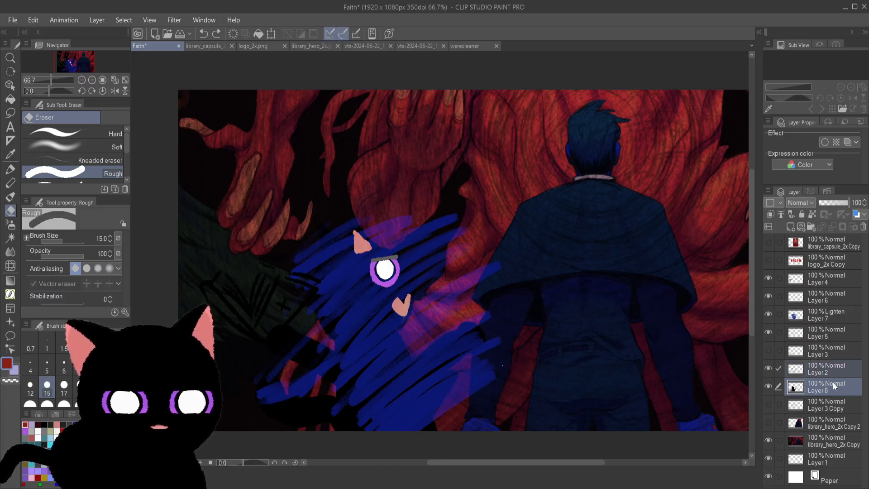
{"action": "key", "text": "ctrl+e"}
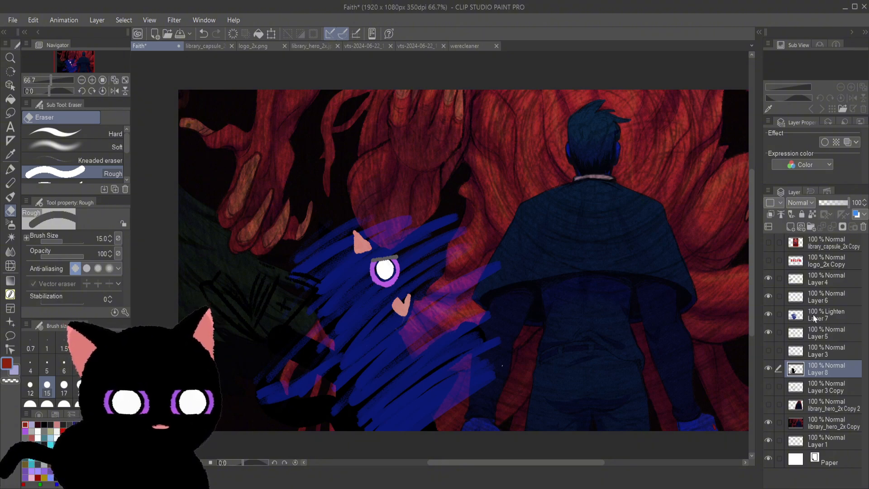
- Try a layer mask on the blue shading of Layer 7 and remove it
{"action": "left_click", "coordinate": [817, 321]}
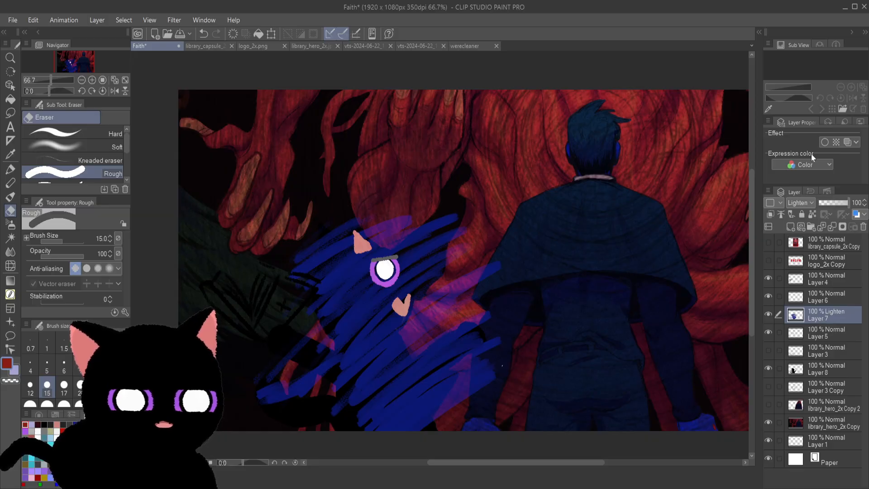
{"action": "key", "text": "ctrl+shift+m"}
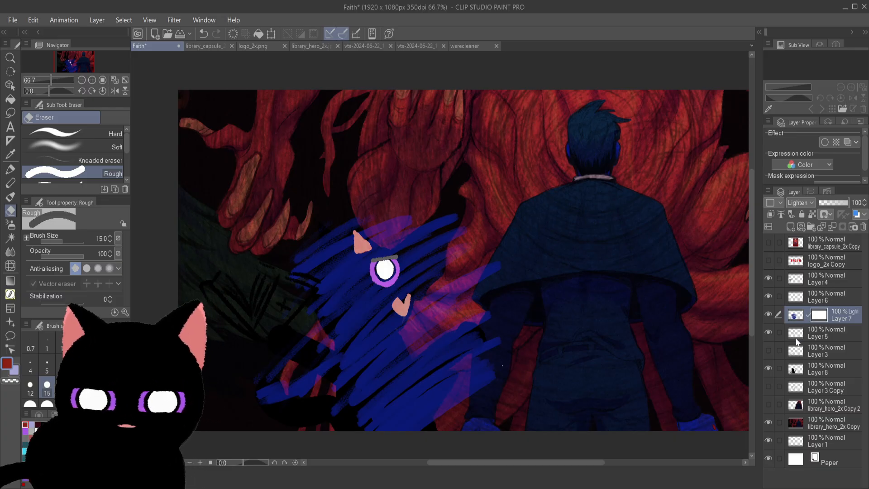
{"action": "key", "text": "Delete"}
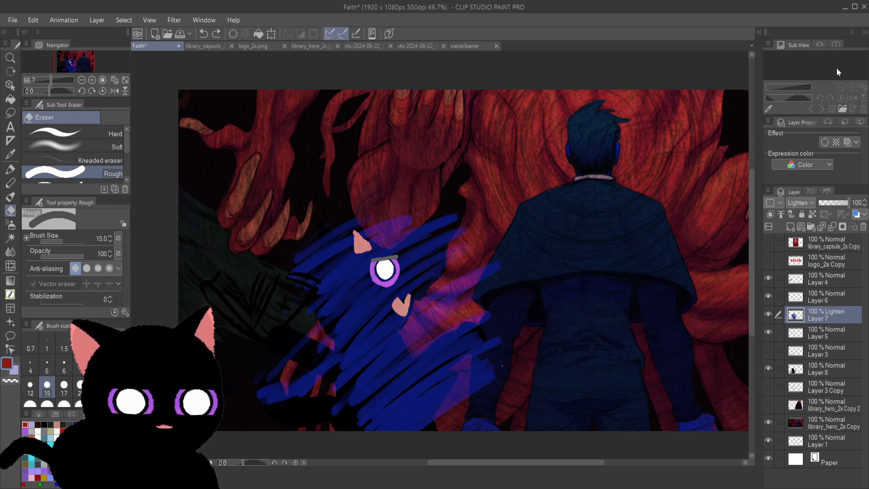
- Try a Posterization correction layer above Layer 7 and hide it to compare the artwork
{"action": "left_click", "coordinate": [683, 92]}
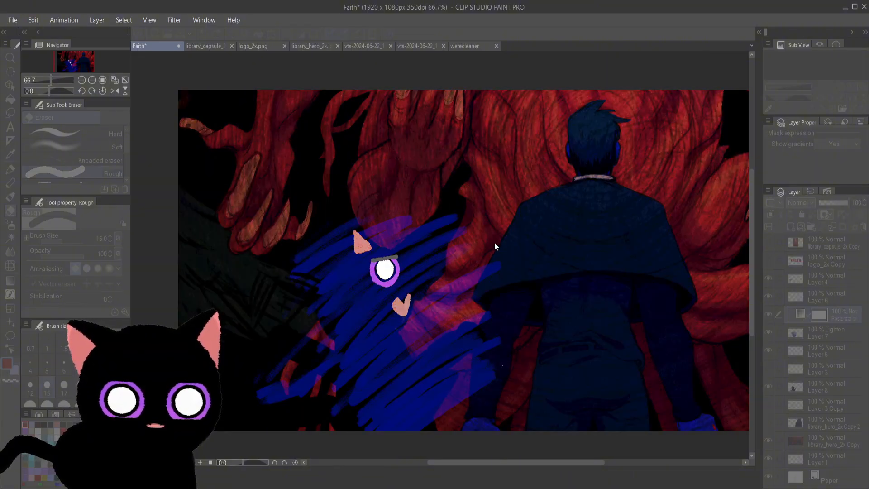
{"action": "key", "text": "Return"}
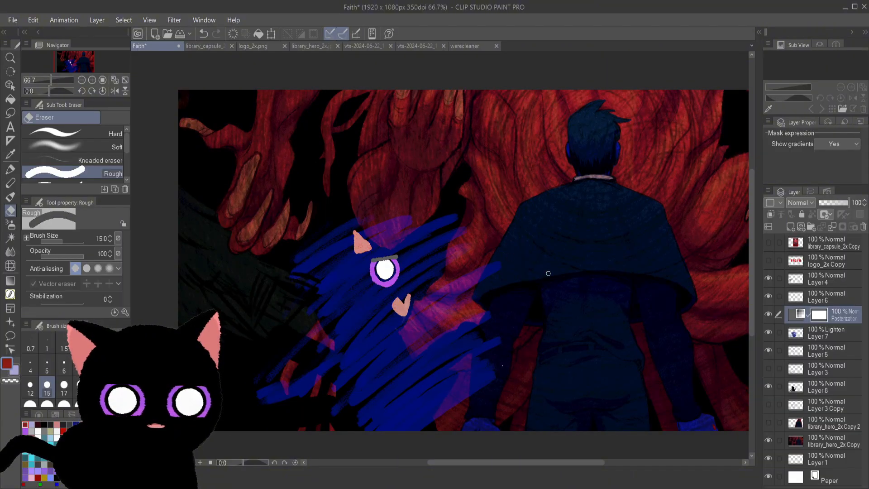
{"action": "left_click", "coordinate": [769, 314]}
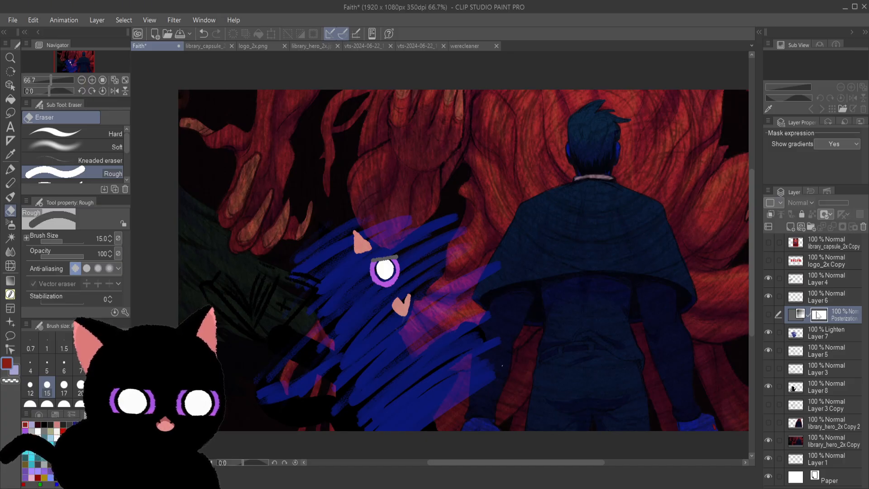
- Delete the Posterization correction layer's mask and the correction layer itself
{"action": "left_click", "coordinate": [865, 228]}
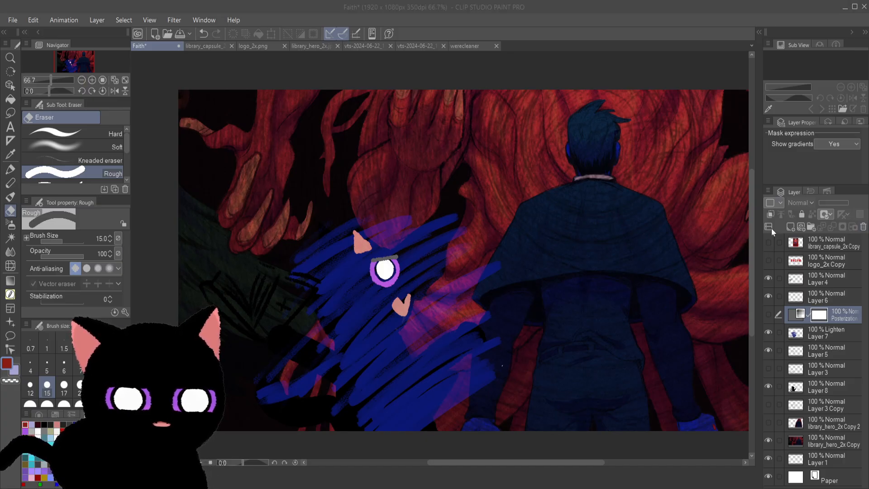
{"action": "left_click", "coordinate": [449, 196]}
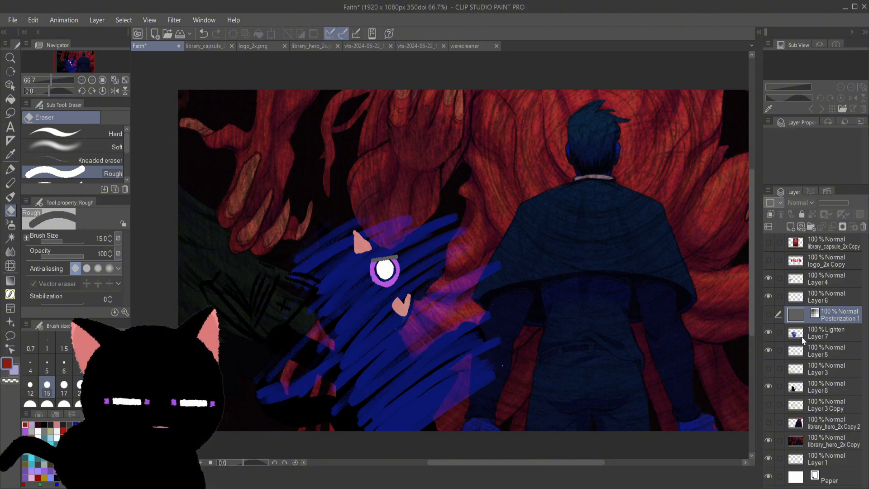
{"action": "key", "text": "ctrl+z"}
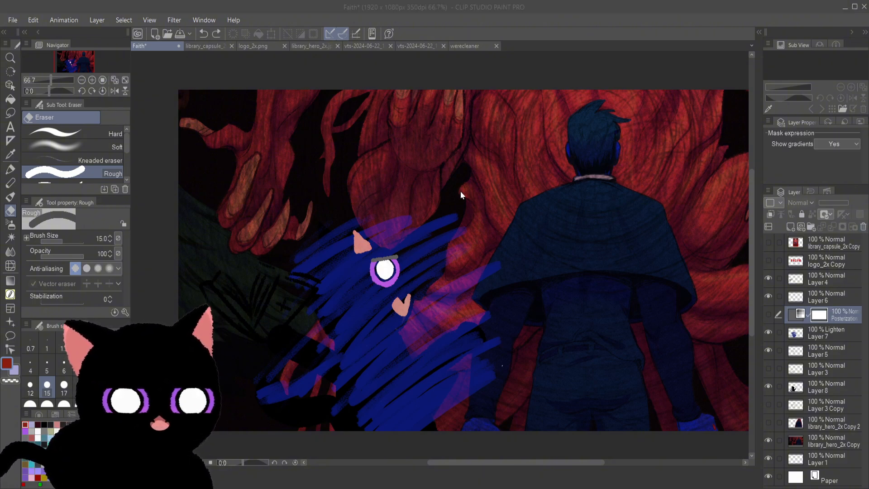
{"action": "key", "text": "ctrl+y"}
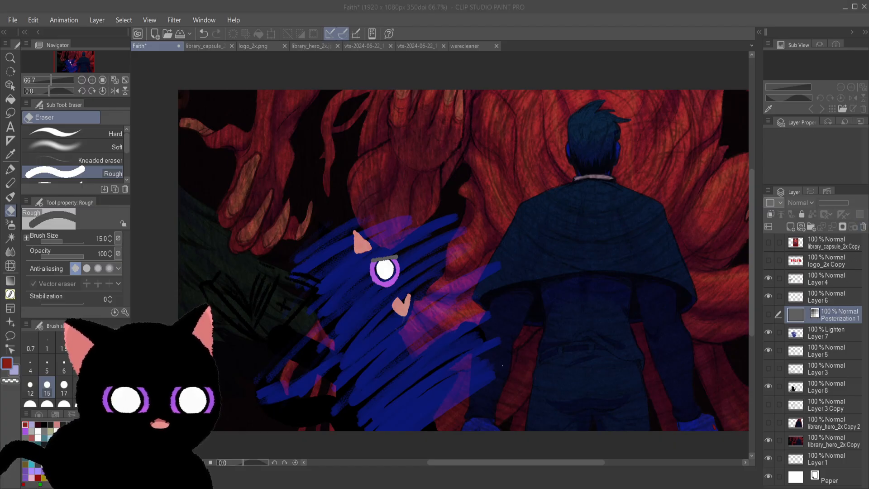
{"action": "key", "text": "Delete"}
- Add a layer mask to Layer 7, check what Layer 5 contains by toggling its visibility, and select Layer 5
{"action": "left_click", "coordinate": [842, 227]}
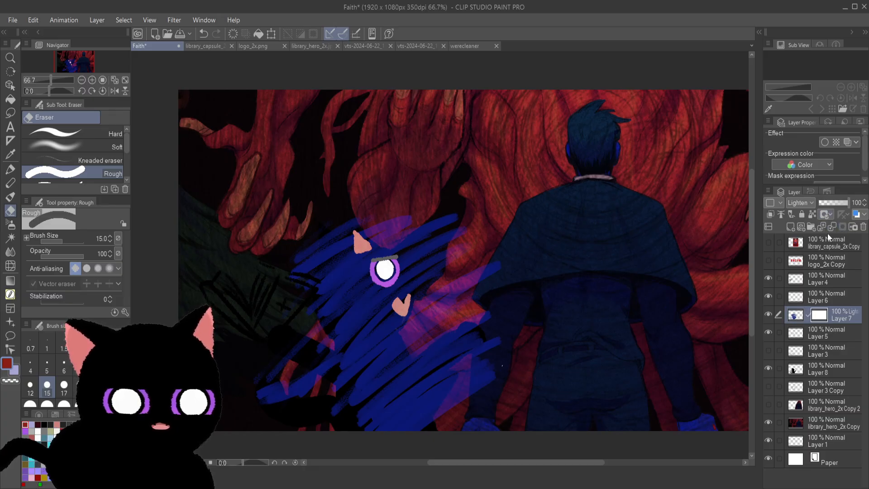
{"action": "left_click", "coordinate": [774, 333]}
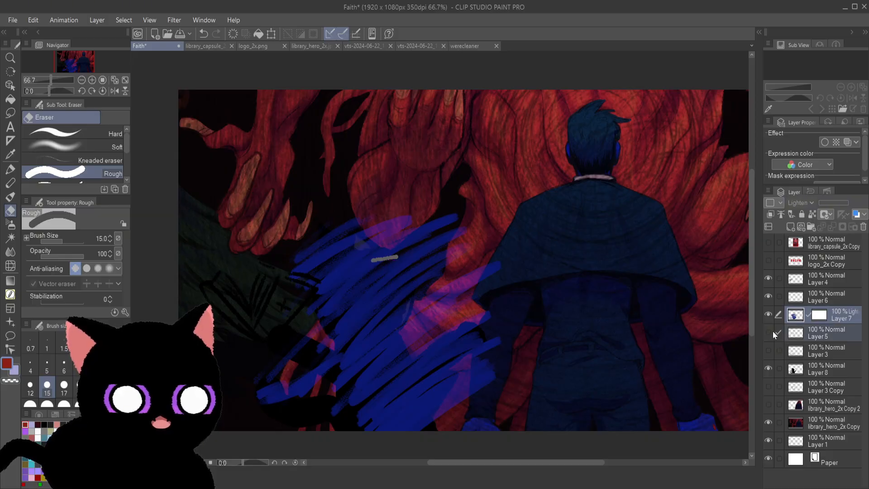
{"action": "left_click", "coordinate": [772, 331]}
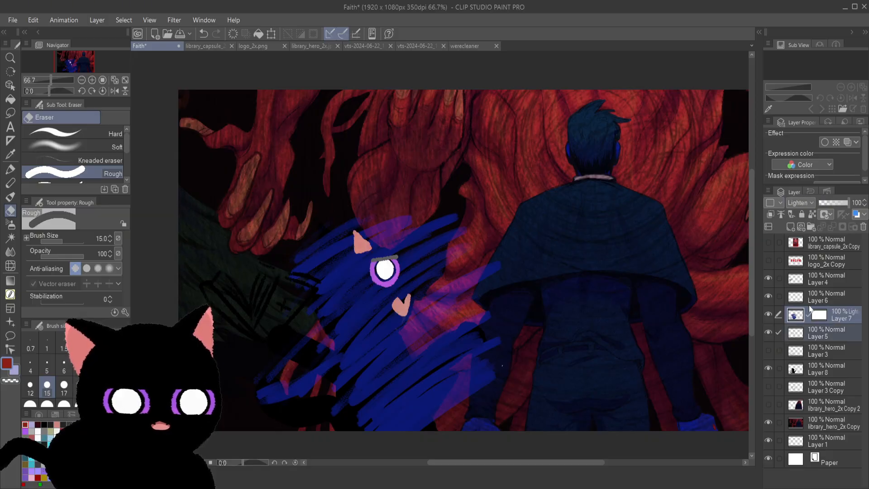
{"action": "left_click_drag", "start_coordinate": [810, 310], "coordinate": [795, 324]}
{"action": "left_click", "coordinate": [816, 335]}
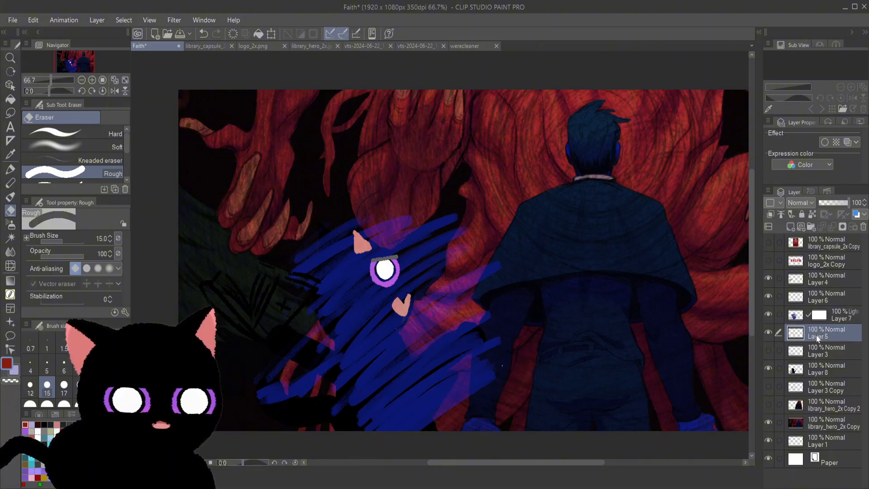
- Select Layer 3 and hide Layer 8 and the library_hero_2x Copy background to isolate the line work
{"action": "left_click", "coordinate": [770, 330]}
{"action": "left_click", "coordinate": [770, 331]}
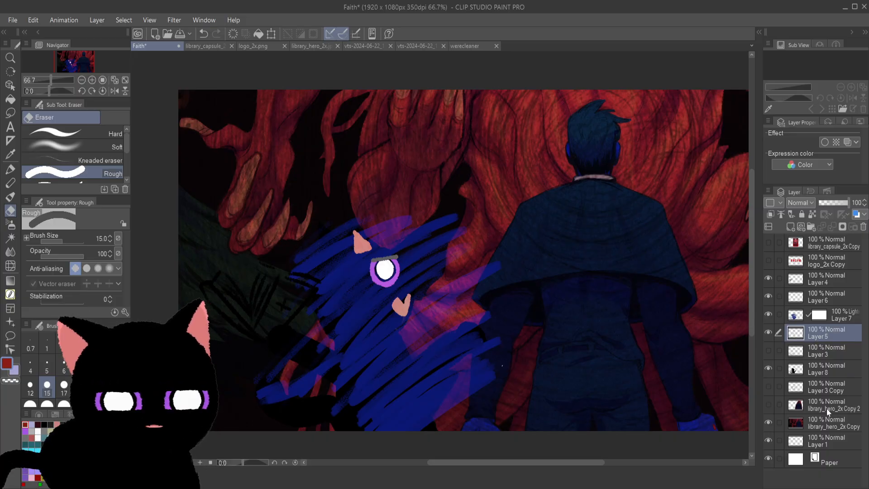
{"action": "left_click", "coordinate": [828, 365], "text": "shift"}
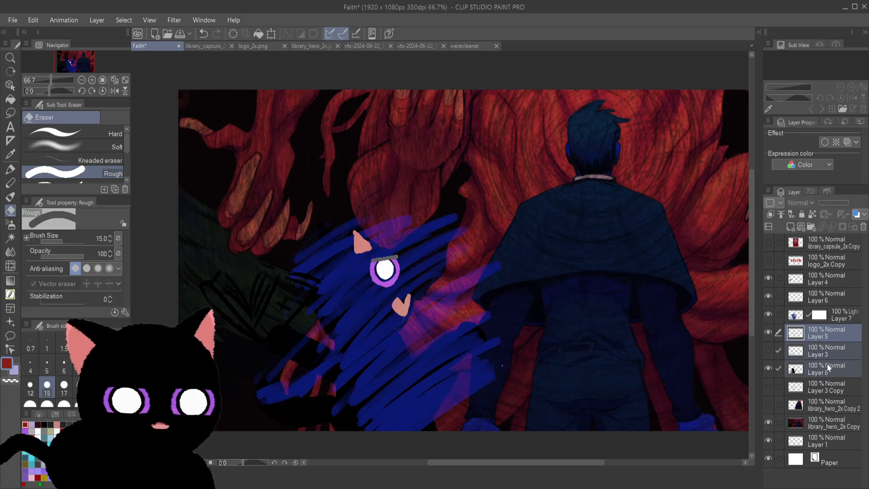
{"action": "left_click", "coordinate": [768, 350]}
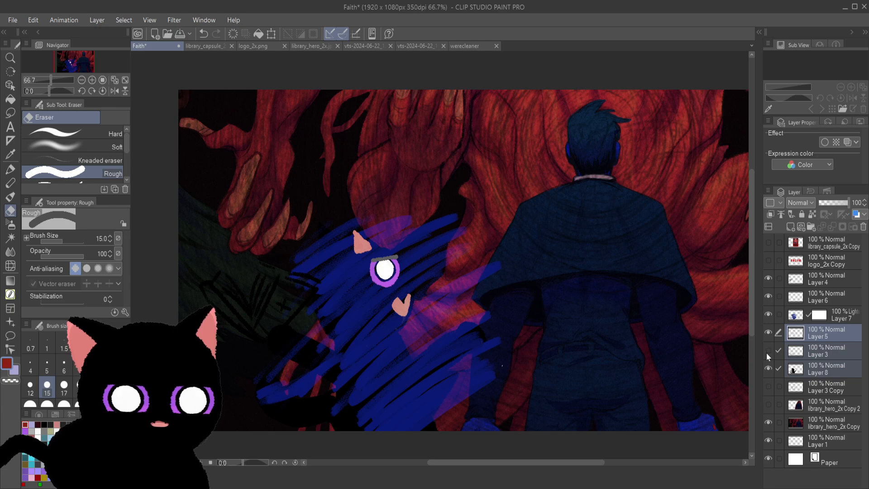
{"action": "left_click", "coordinate": [826, 352]}
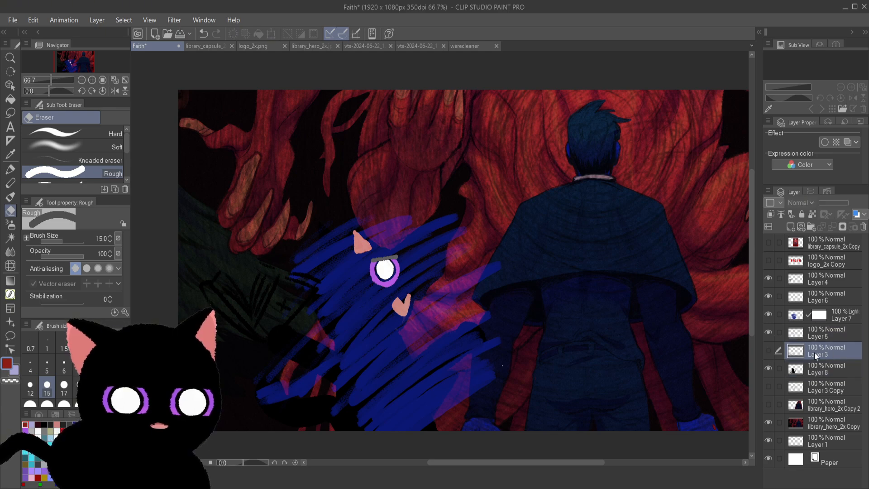
{"action": "left_click", "coordinate": [769, 368]}
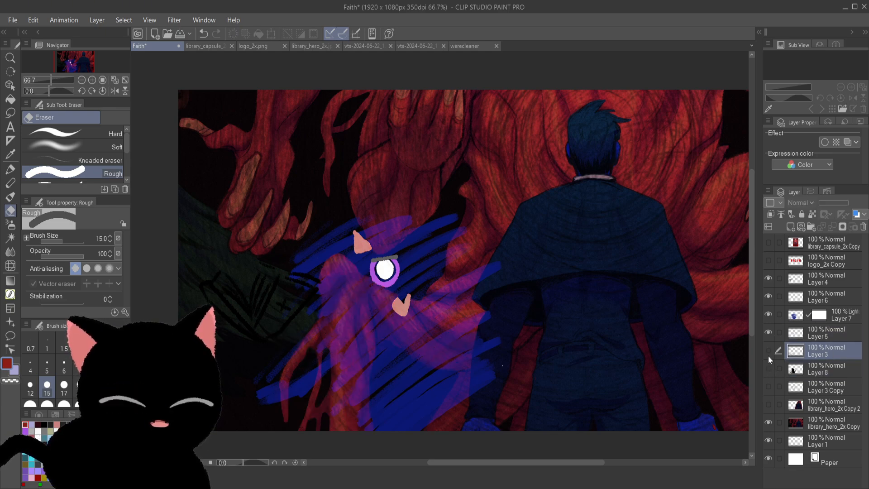
{"action": "left_click", "coordinate": [767, 420]}
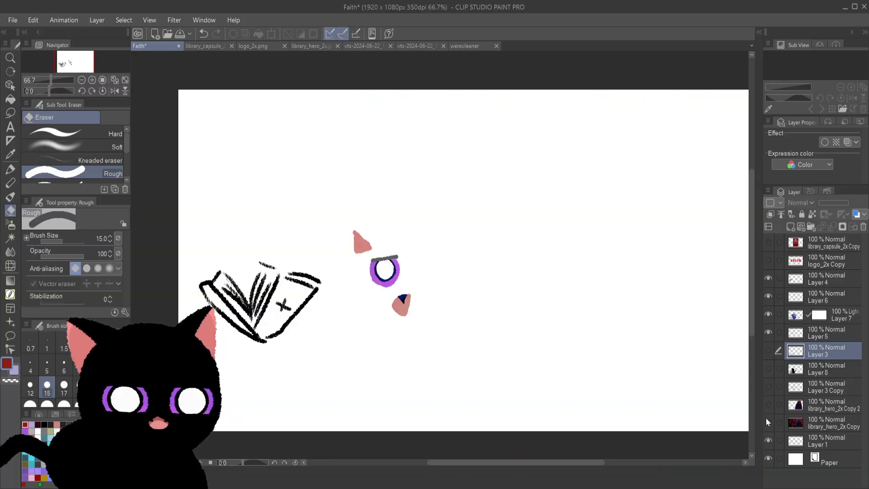
- Check Layer 3's contents by toggling it and Layer 8, delete Layer 3, and show Layer 8 again
{"action": "left_click", "coordinate": [768, 350]}
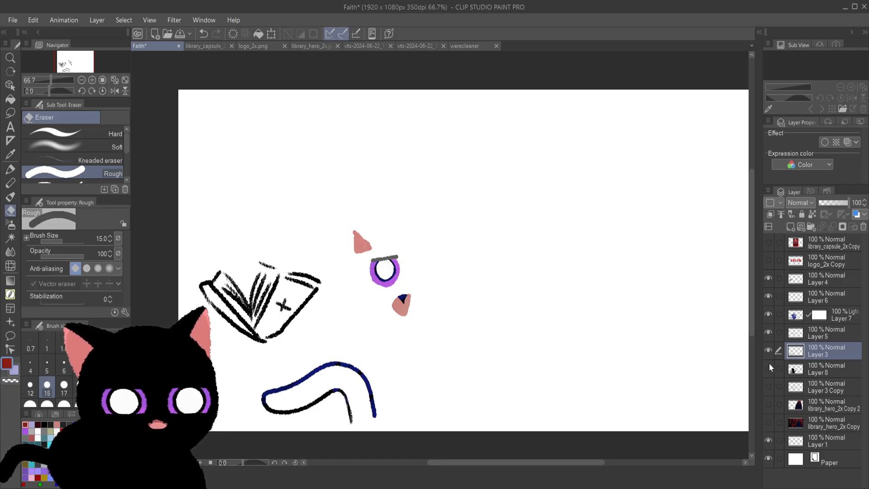
{"action": "left_click", "coordinate": [768, 368]}
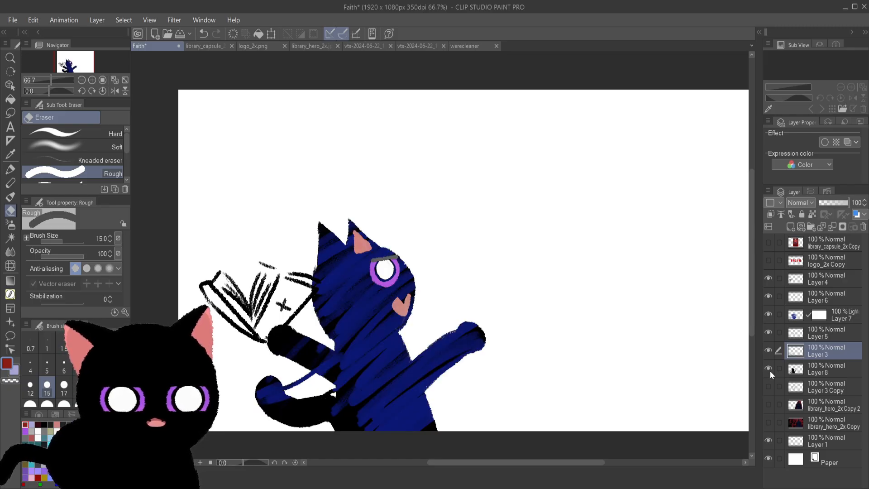
{"action": "left_click", "coordinate": [769, 370]}
{"action": "left_click", "coordinate": [771, 348]}
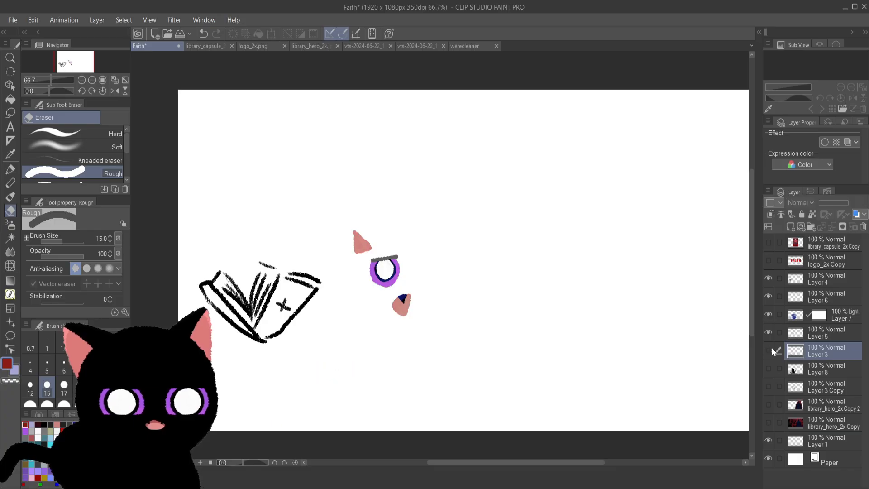
{"action": "left_click", "coordinate": [772, 348]}
{"action": "left_click", "coordinate": [864, 226]}
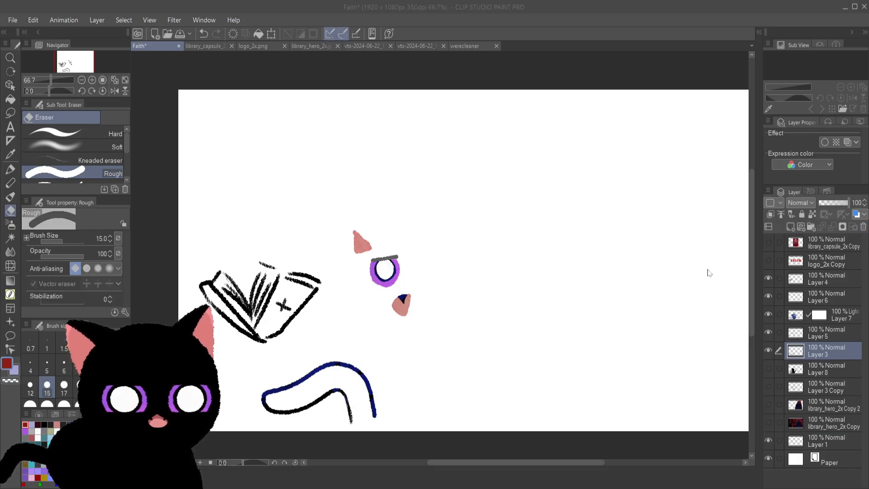
{"action": "key", "text": "Return"}
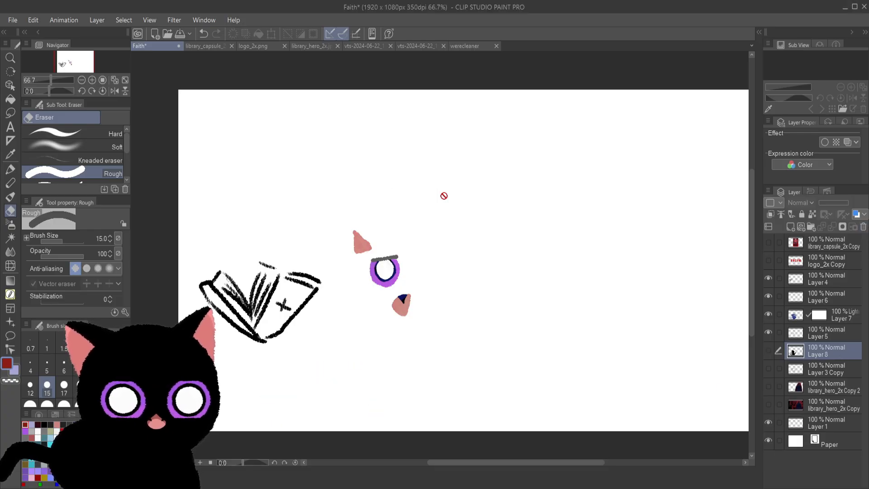
{"action": "left_click", "coordinate": [768, 350]}
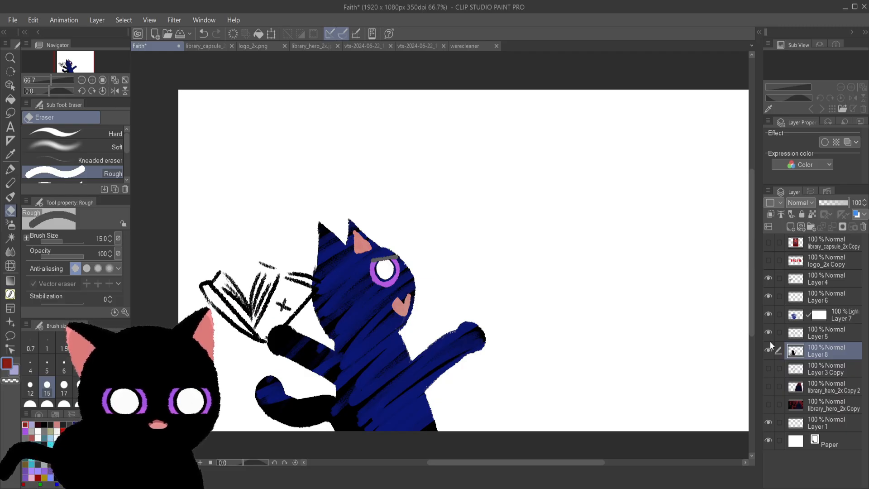
- Toggle Layer 7, the library_hero_2x Copy background and Layer 5 to check what each contributes to the cat
{"action": "left_click", "coordinate": [769, 315]}
{"action": "left_click", "coordinate": [769, 315]}
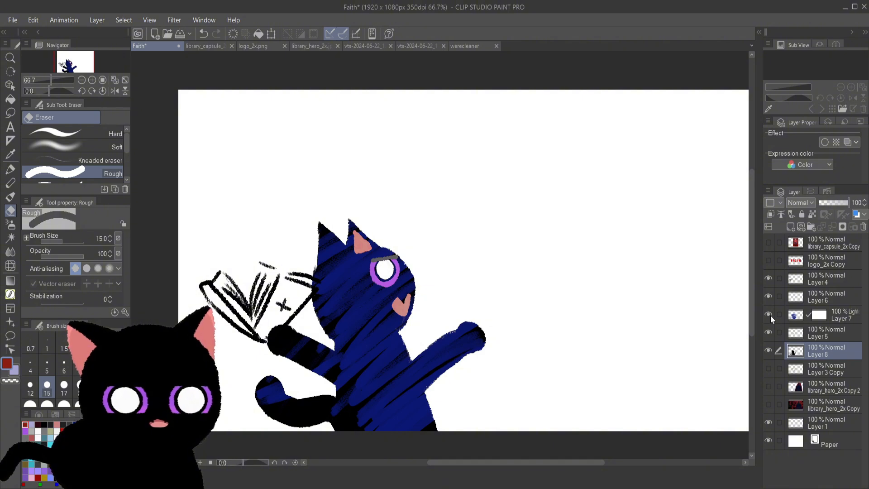
{"action": "left_click", "coordinate": [768, 401]}
{"action": "left_click", "coordinate": [768, 401]}
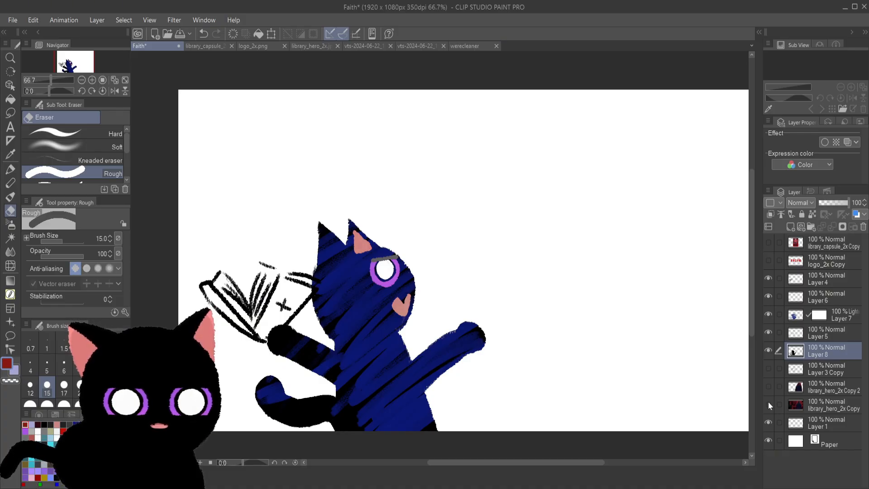
{"action": "left_click", "coordinate": [769, 329]}
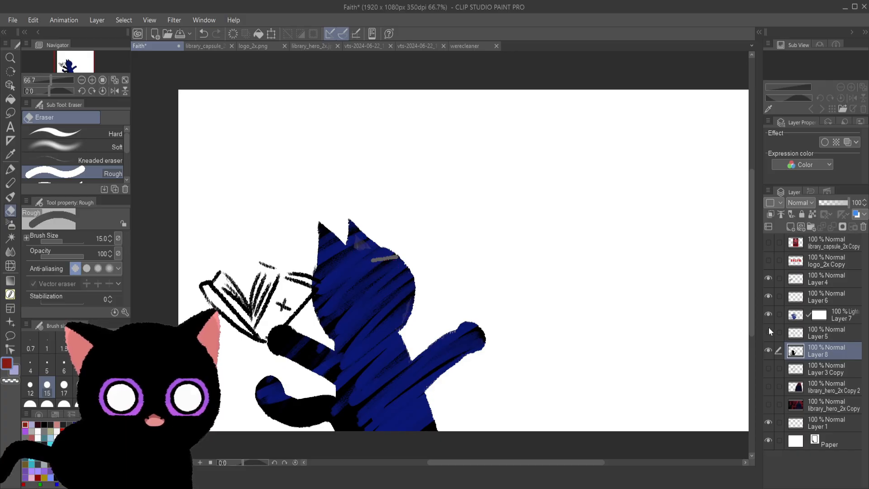
{"action": "left_click", "coordinate": [768, 328]}
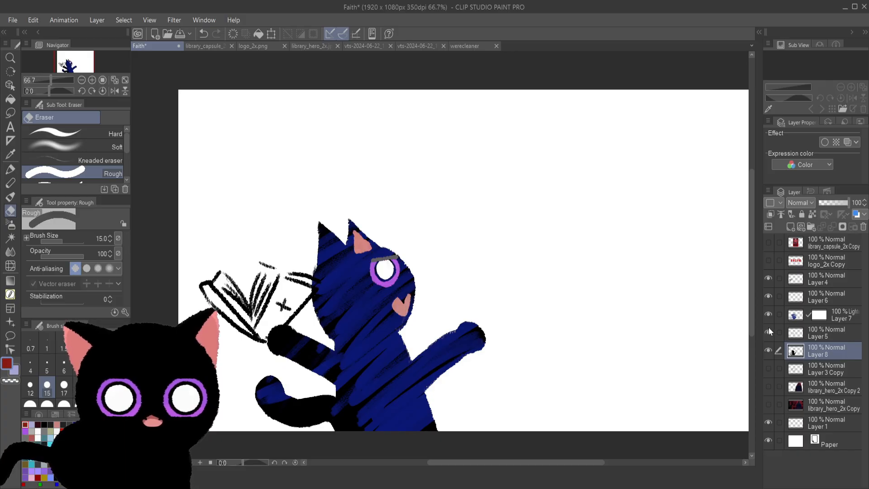
{"action": "left_click", "coordinate": [798, 317], "text": "shift"}
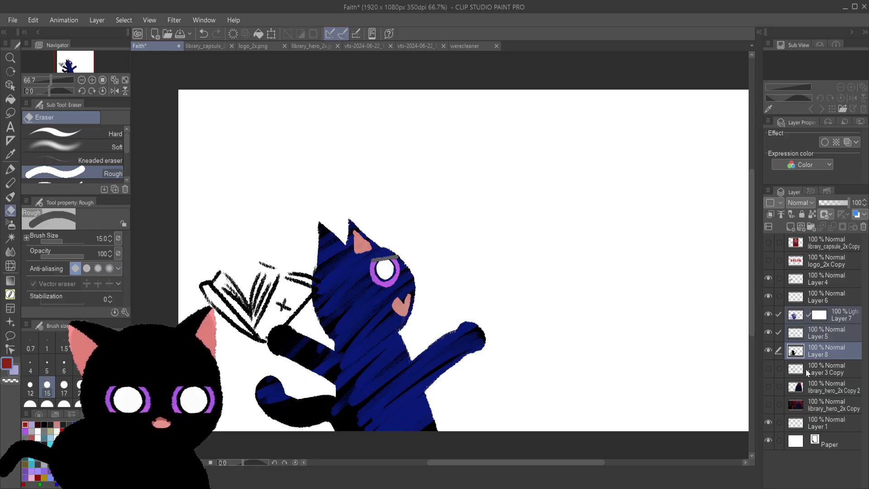
{"action": "left_click", "coordinate": [798, 317]}
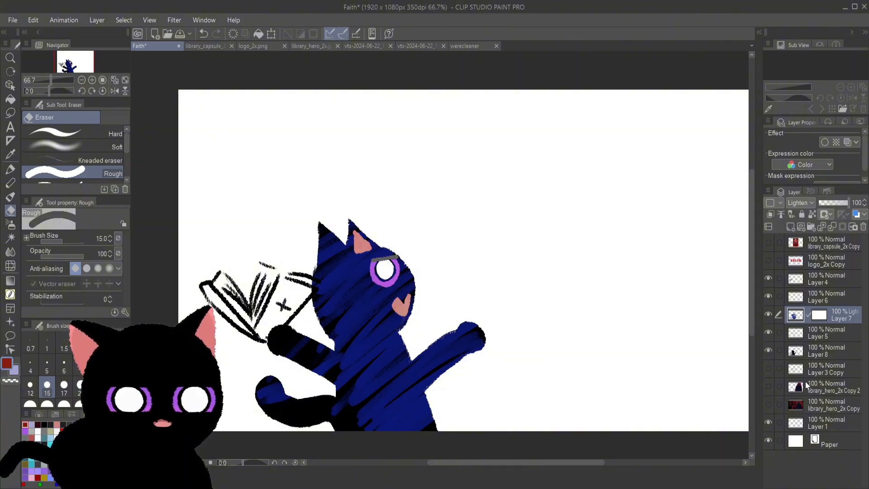
{"action": "left_click", "coordinate": [795, 353]}
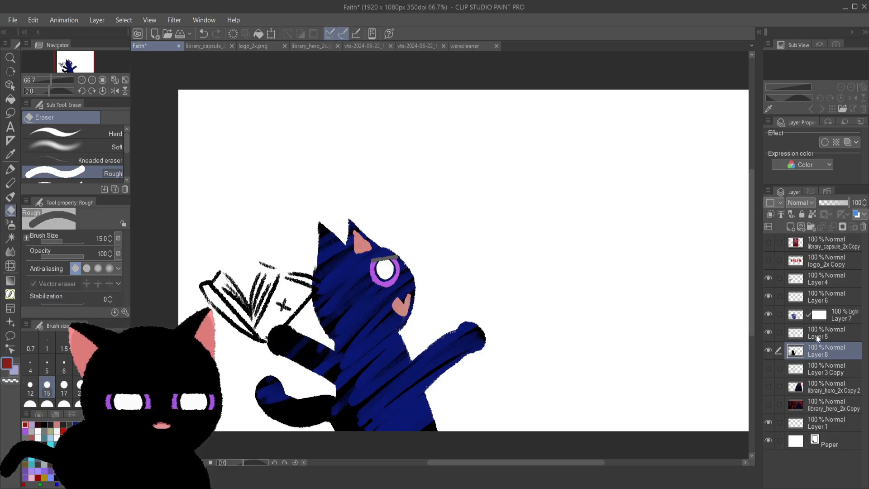
{"action": "left_click", "coordinate": [816, 335], "text": "ctrl"}
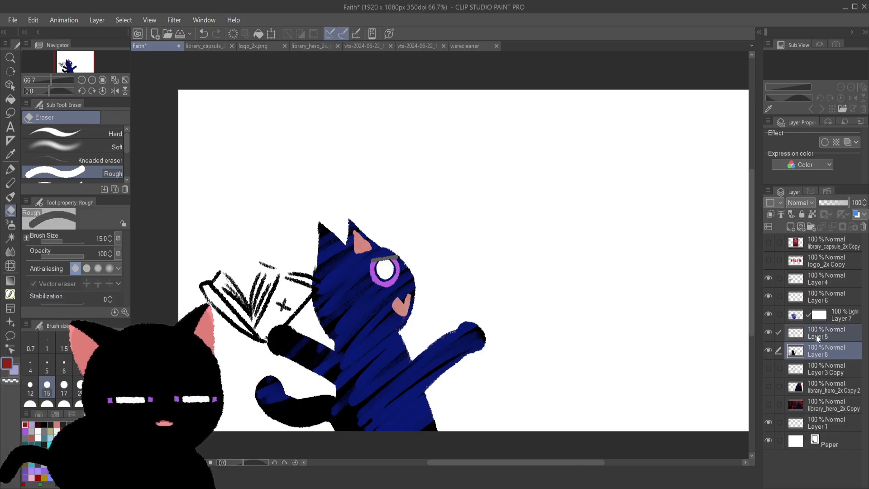
{"action": "left_click", "coordinate": [768, 332]}
{"action": "left_click", "coordinate": [768, 332]}
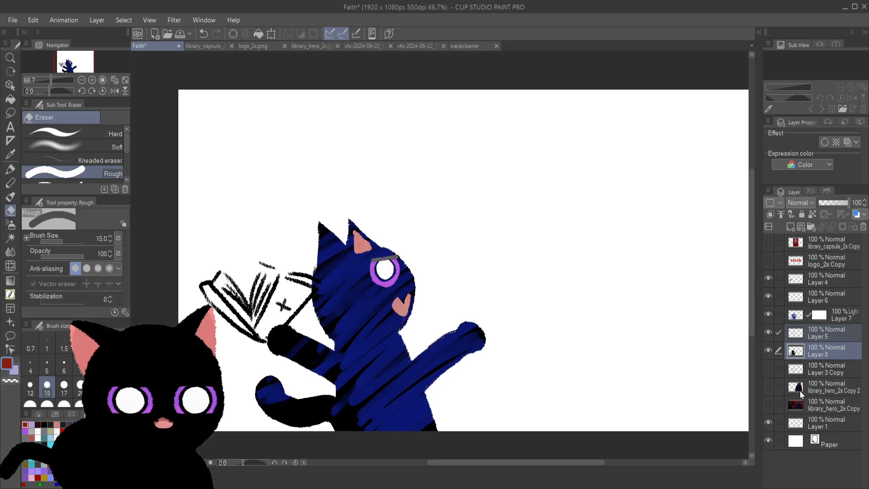
{"action": "left_click", "coordinate": [805, 286]}
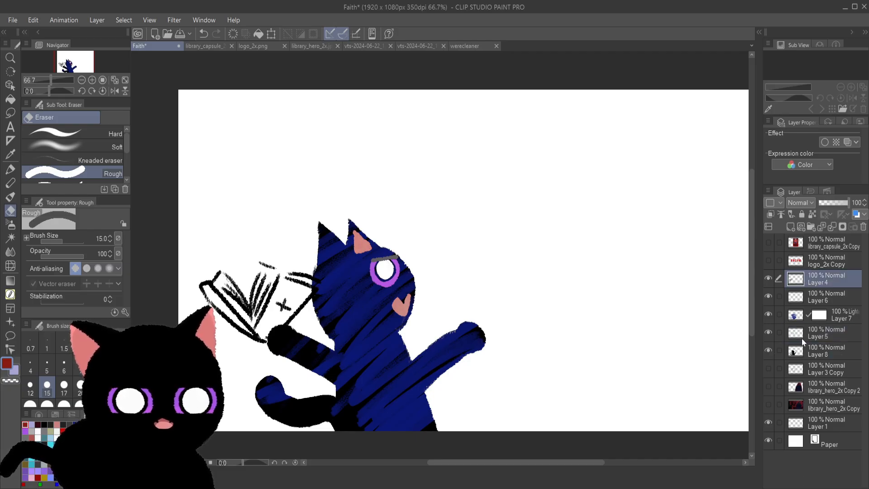
- Merge Layer 5 and Layer 8 into a single layer beneath Layer 7
{"action": "left_click", "coordinate": [808, 334]}
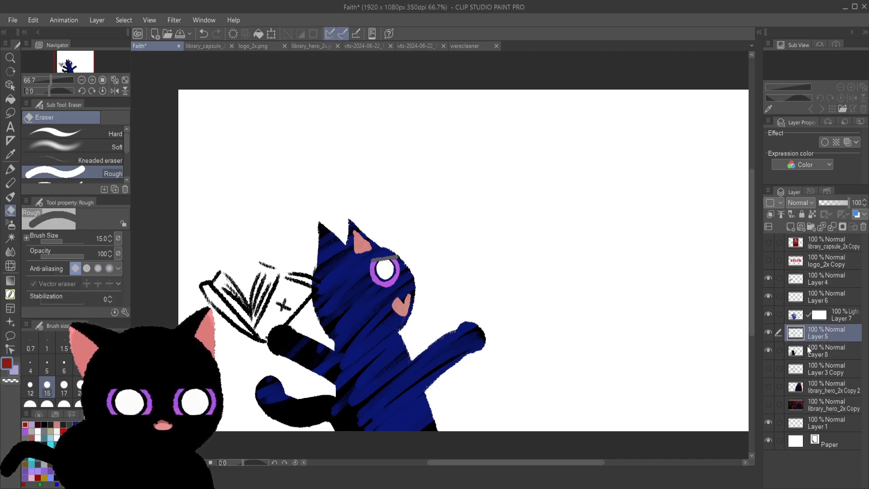
{"action": "left_click", "coordinate": [768, 333]}
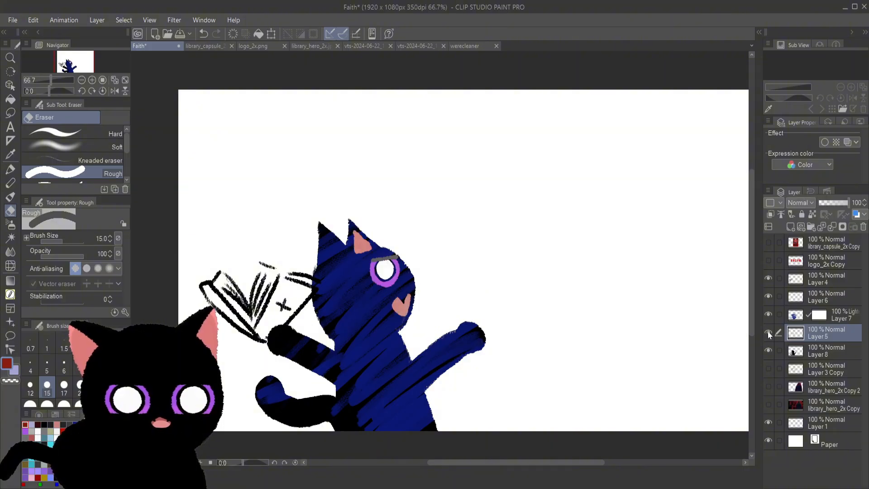
{"action": "left_click", "coordinate": [829, 351], "text": "ctrl"}
{"action": "key", "text": "shift+alt+e"}
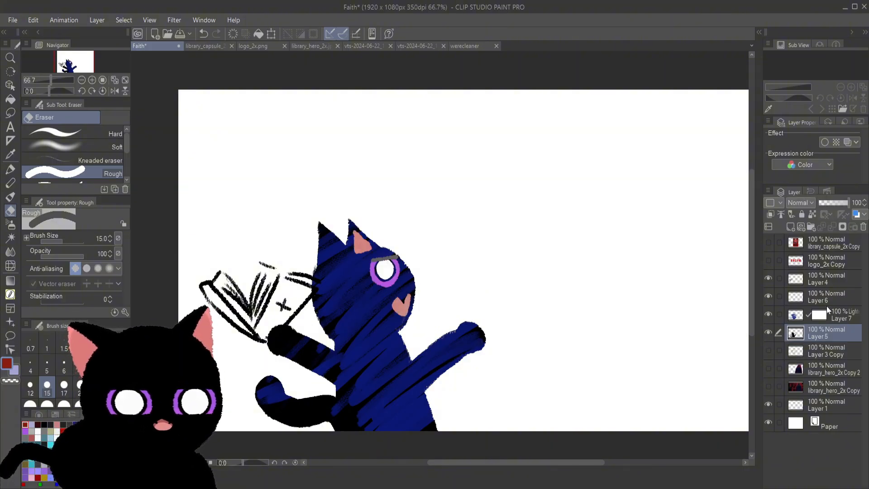
- Try Layer 7 as a reference layer above the merged Layer 5 and clear that setting
{"action": "left_click", "coordinate": [799, 317]}
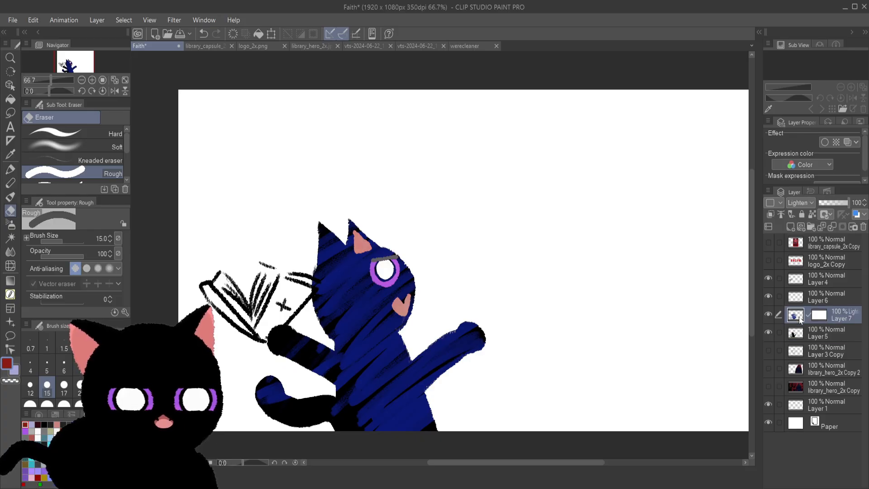
{"action": "left_click", "coordinate": [813, 337]}
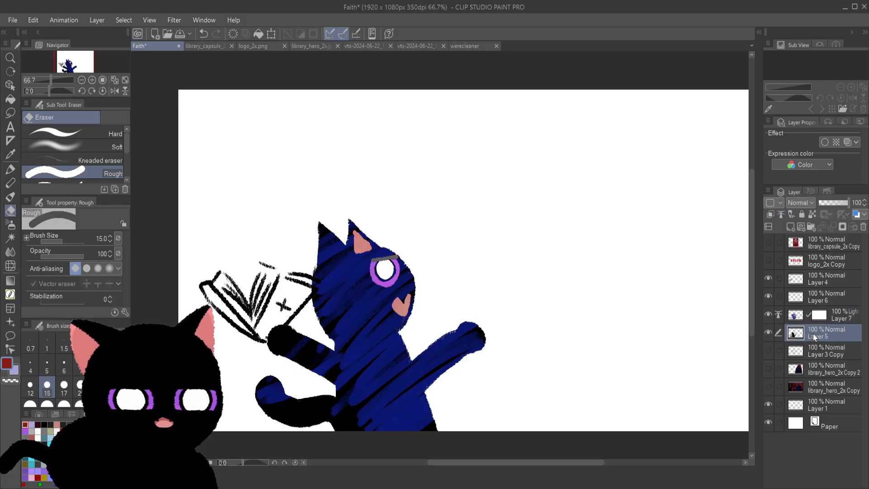
{"action": "left_click", "coordinate": [768, 311]}
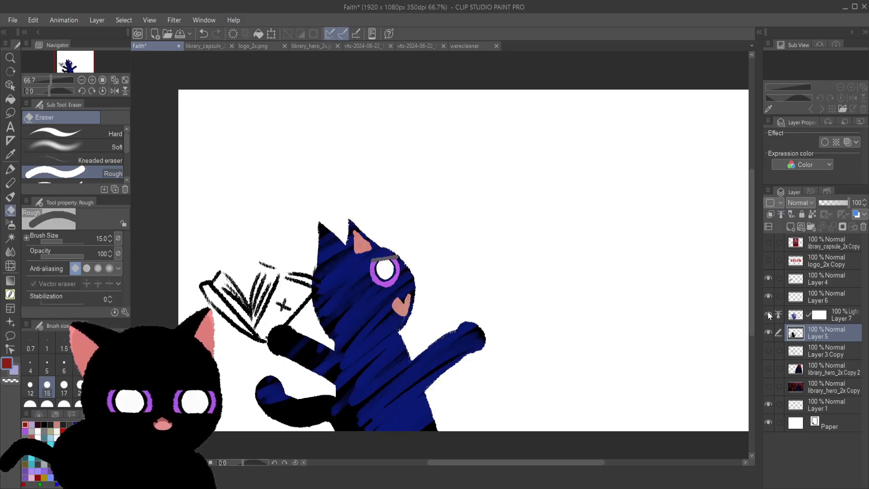
{"action": "left_click", "coordinate": [768, 389]}
{"action": "left_click", "coordinate": [768, 389]}
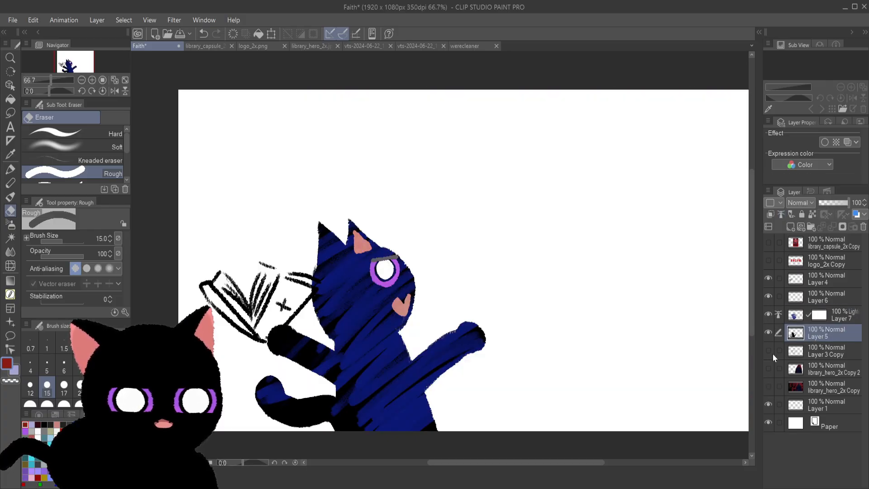
{"action": "left_click", "coordinate": [779, 313]}
{"action": "left_click", "coordinate": [778, 317]}
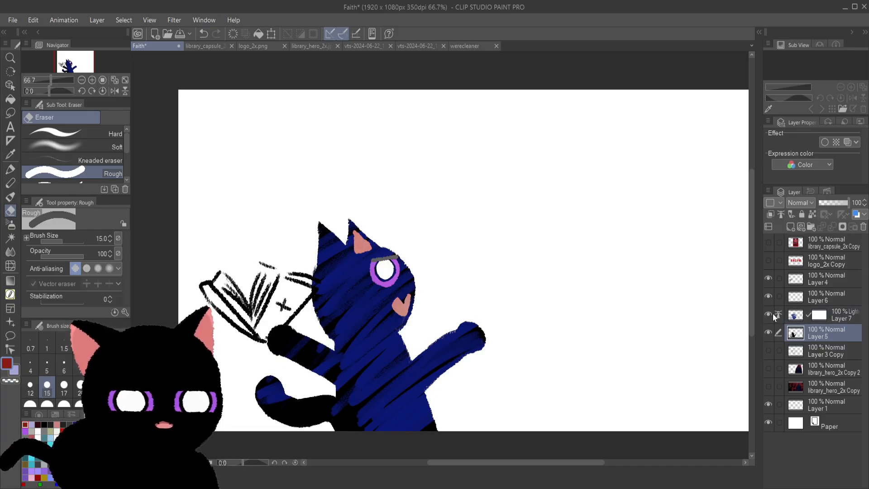
{"action": "left_click", "coordinate": [778, 314]}
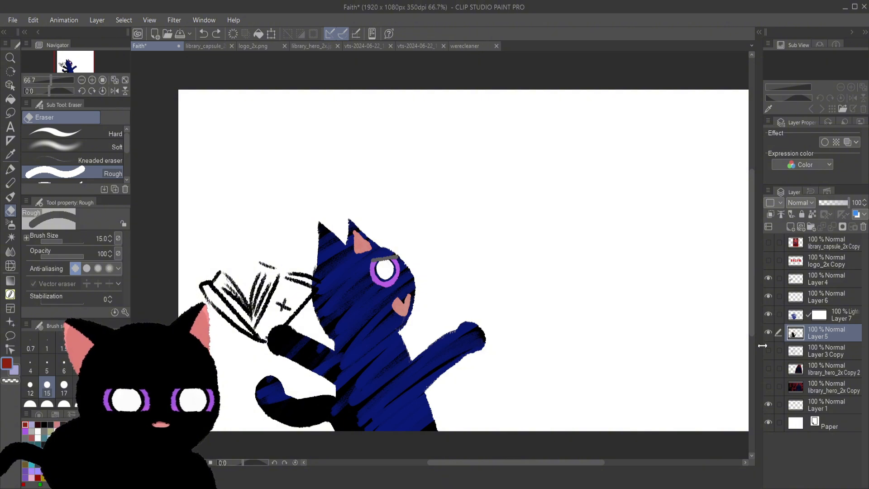
- Merge all visible layers into a new copy above Layer 7, and hide Layer 7 and Layer 5, leaving the copy visible
{"action": "left_click", "coordinate": [833, 317]}
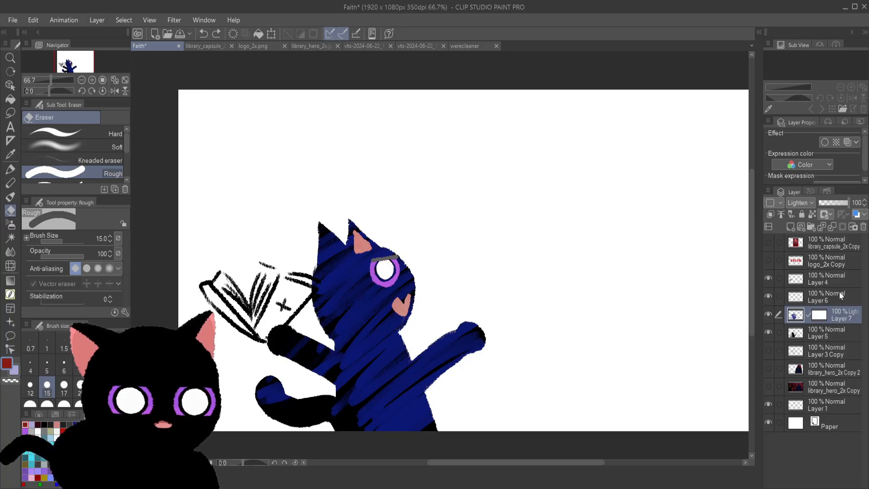
{"action": "key", "text": "ctrl+shift+alt+e"}
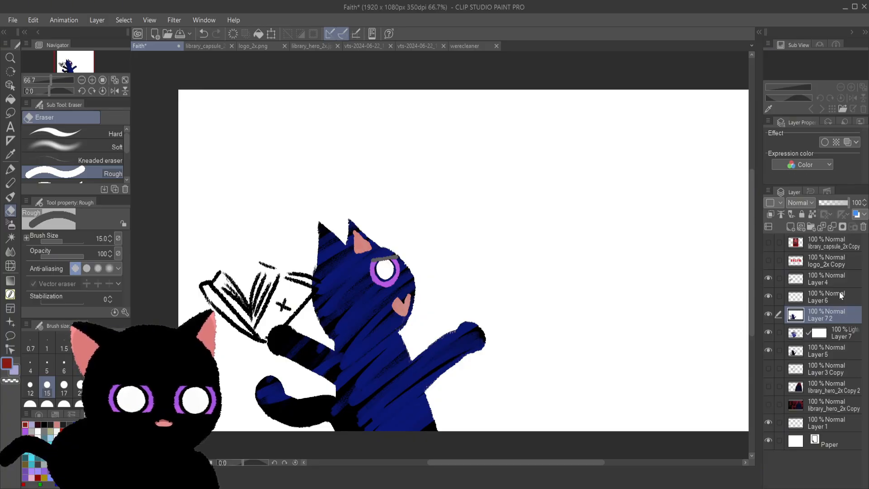
{"action": "left_click", "coordinate": [768, 314]}
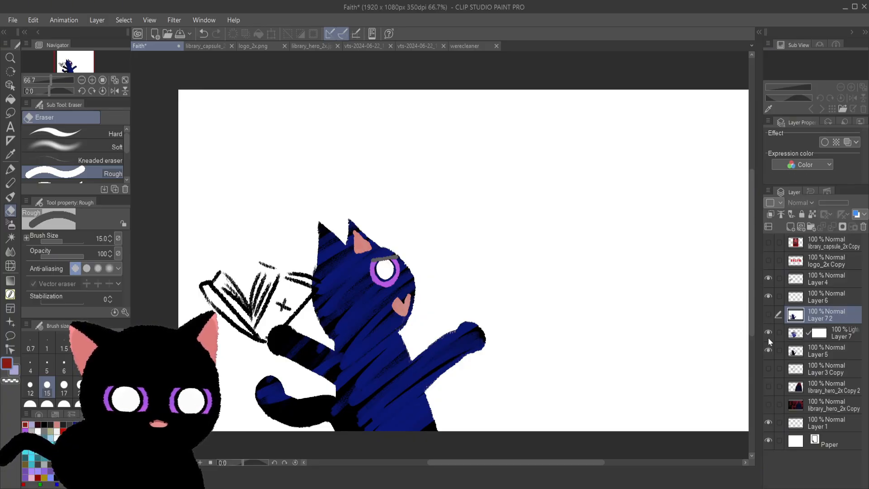
{"action": "left_click", "coordinate": [767, 337]}
{"action": "left_click", "coordinate": [768, 345]}
{"action": "left_click", "coordinate": [769, 316]}
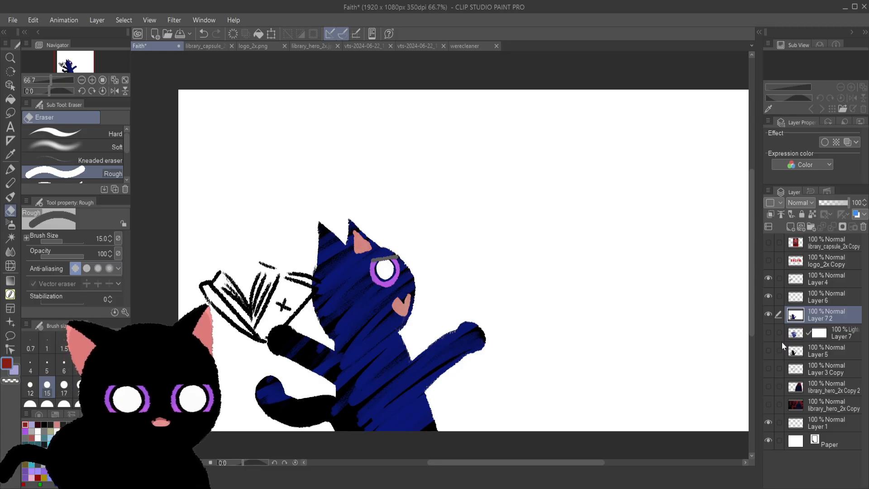
- Try deleting the blue shading Layer 7 and toggle the remaining hidden layers to check the artwork without it
{"action": "left_click", "coordinate": [837, 337]}
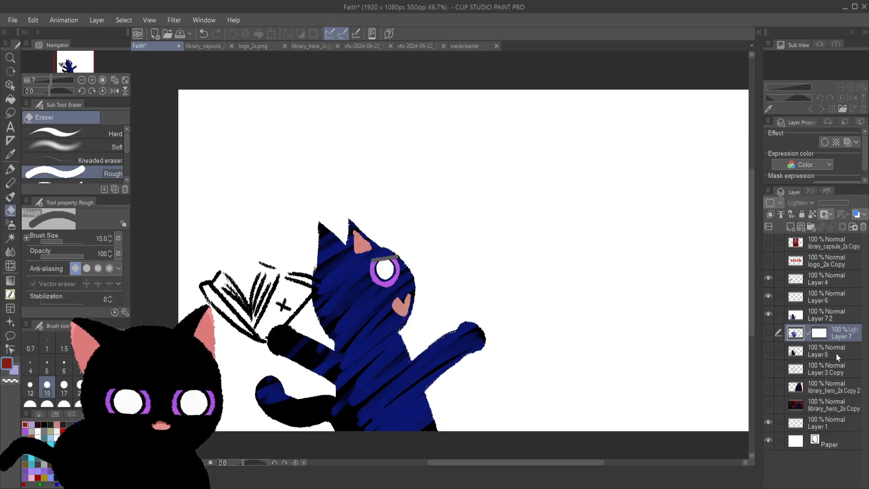
{"action": "left_click", "coordinate": [863, 227]}
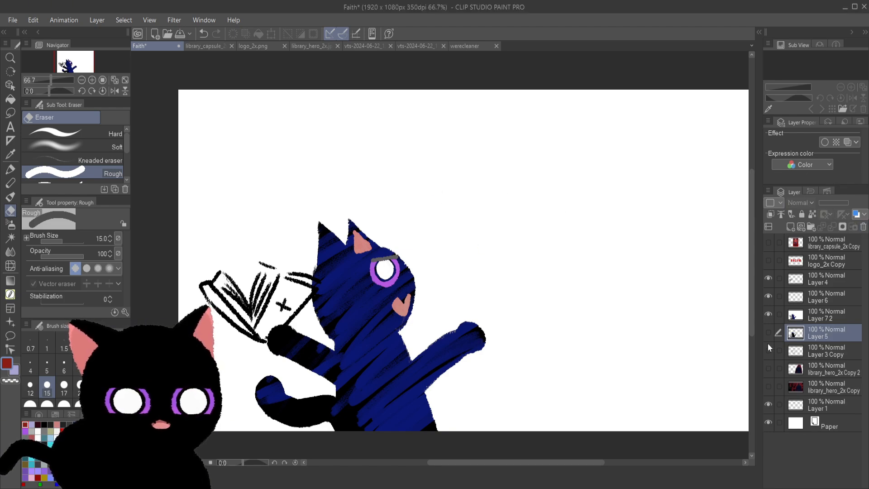
{"action": "left_click", "coordinate": [769, 386]}
{"action": "left_click", "coordinate": [769, 386]}
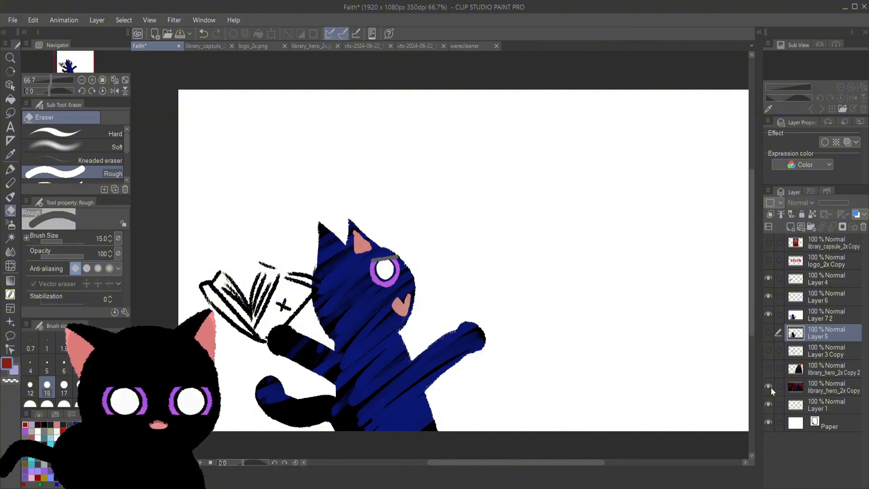
{"action": "left_click", "coordinate": [770, 257]}
{"action": "left_click", "coordinate": [770, 256]}
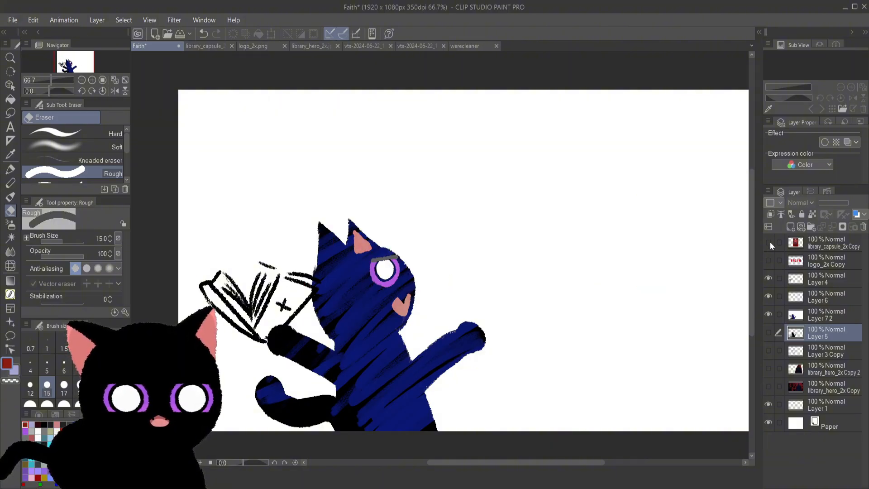
{"action": "left_click", "coordinate": [769, 242]}
{"action": "left_click", "coordinate": [769, 241]}
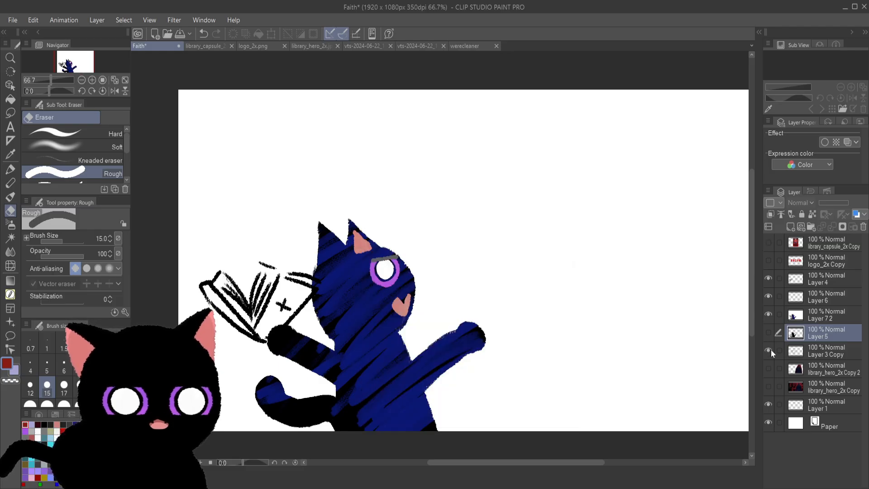
{"action": "left_click", "coordinate": [768, 385]}
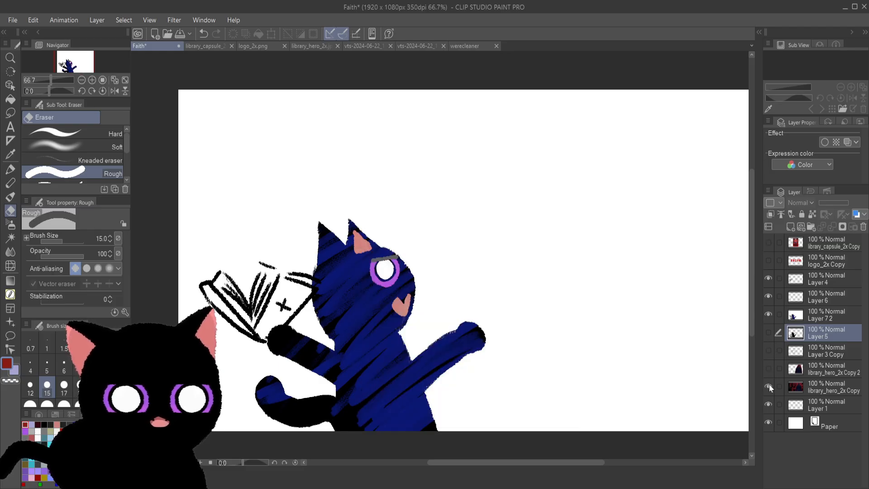
- Undo the deletion of Layer 7 and the creation of the merged copy of the visible layers above it
{"action": "scroll", "coordinate": [493, 285], "scroll_direction": "down", "scroll_amount": 2}
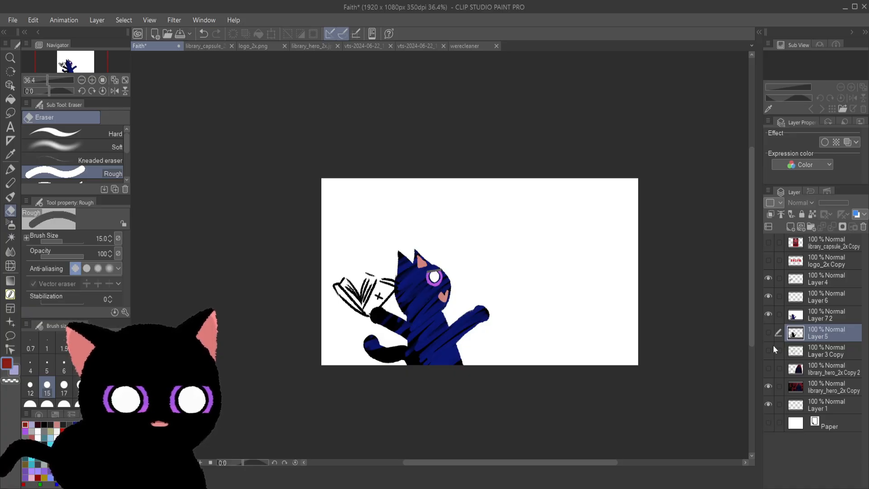
{"action": "key", "text": "ctrl+v"}
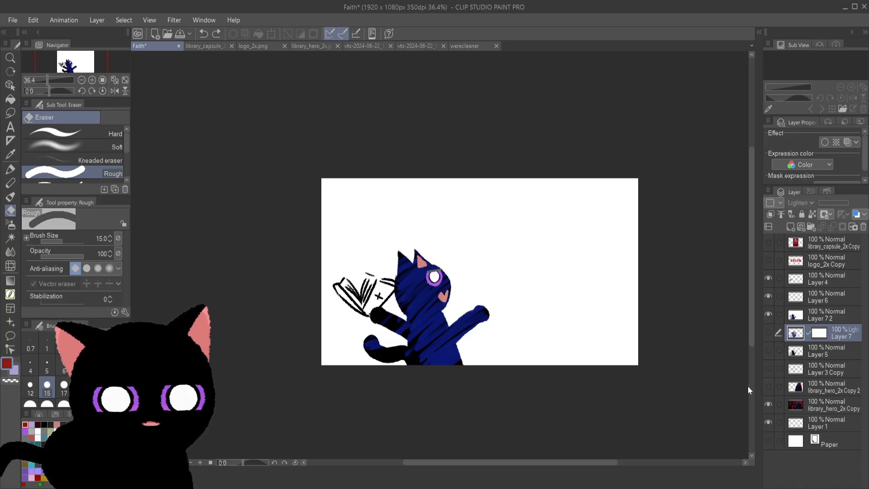
{"action": "key", "text": "ctrl+z"}
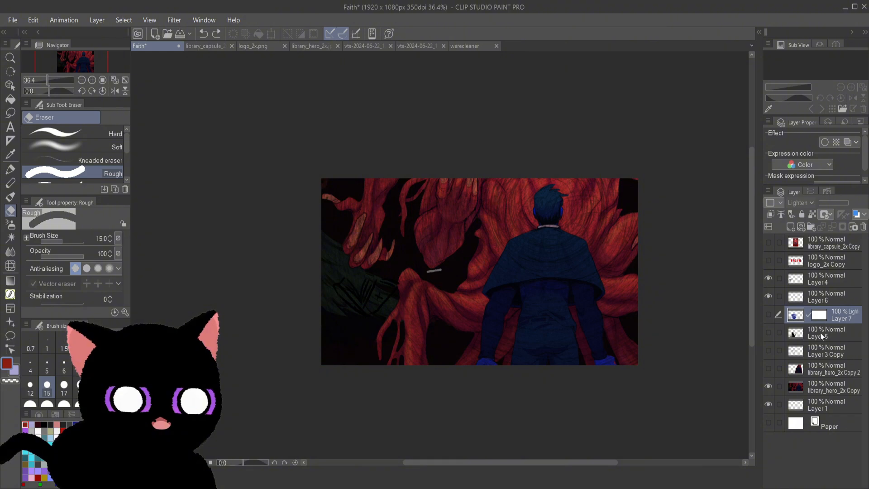
- Try Layer 7 without its layer mask and select it together with Layer 5
{"action": "key", "text": "ctrl+y"}
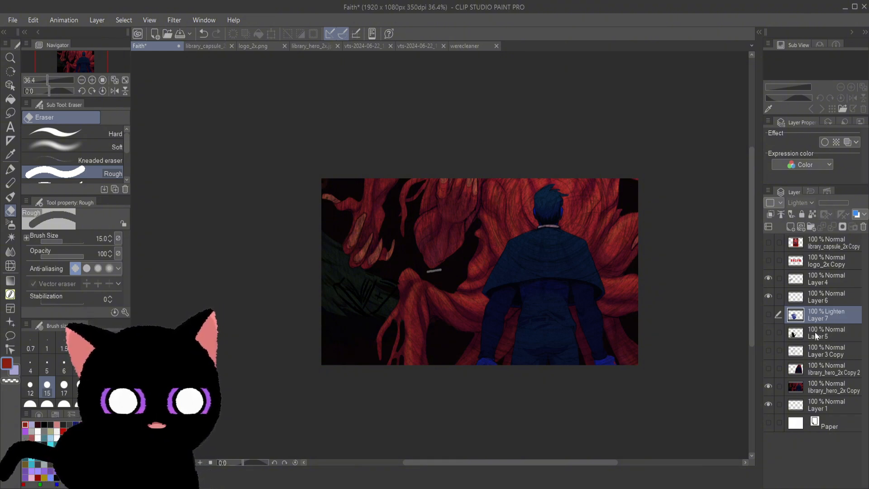
{"action": "left_click", "coordinate": [816, 330]}
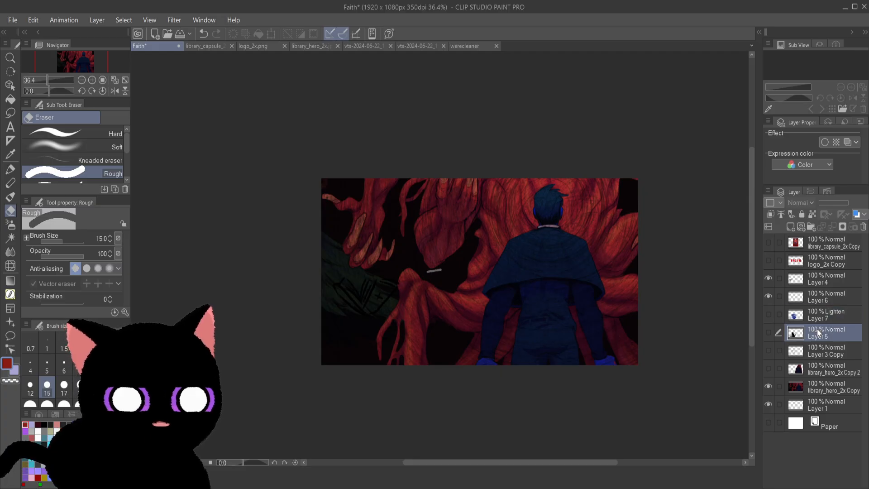
{"action": "left_click", "coordinate": [818, 316]}
{"action": "left_click", "coordinate": [818, 333], "text": "ctrl"}
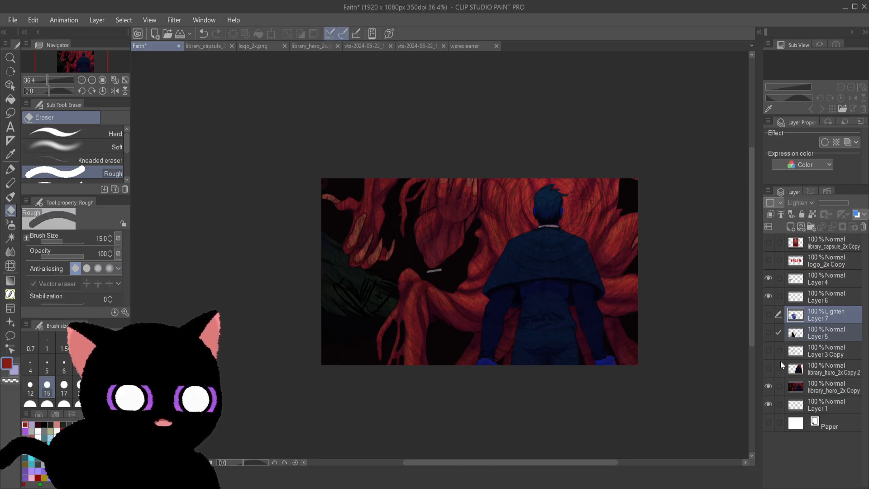
- Hide library_hero_2x Copy, Layer 4, Layer 6 and Layer 1, and show Layer 5 so only the black cat is displayed
{"action": "left_click", "coordinate": [770, 385]}
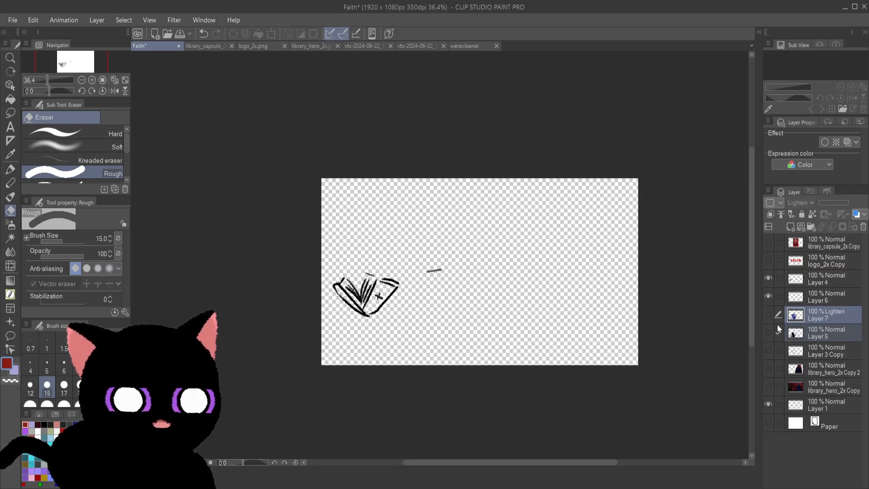
{"action": "left_click", "coordinate": [769, 277]}
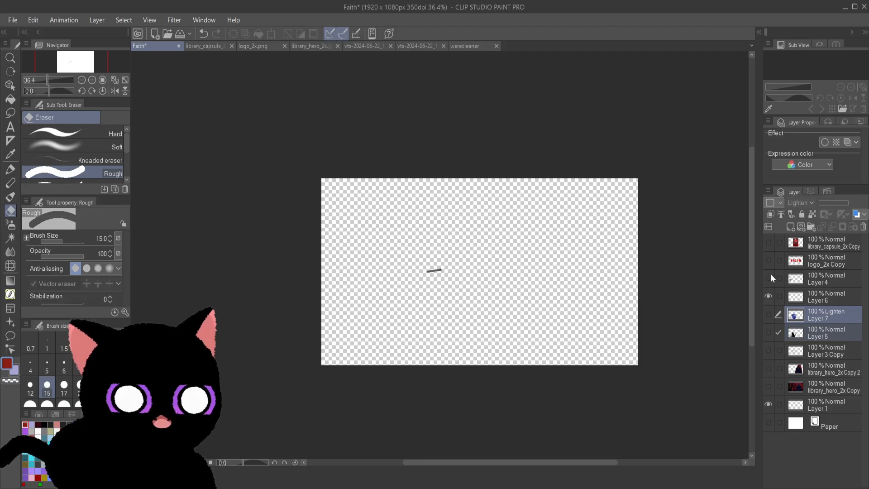
{"action": "left_click", "coordinate": [772, 300]}
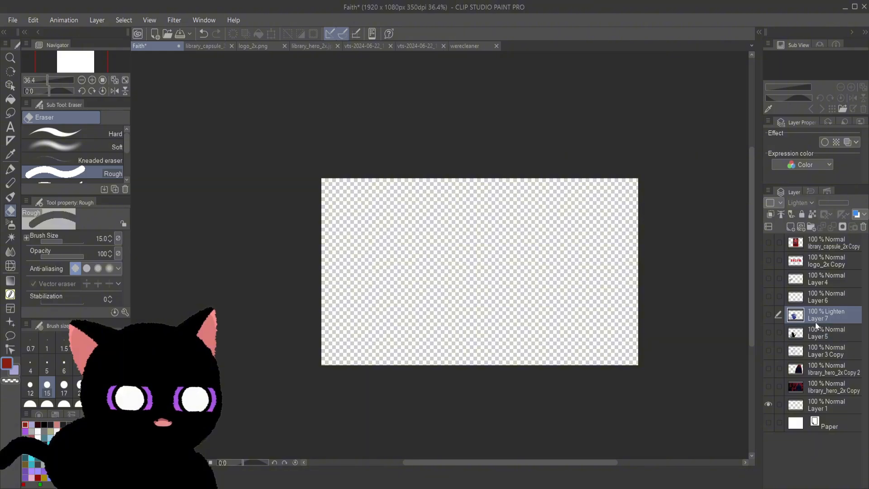
{"action": "left_click", "coordinate": [789, 334]}
{"action": "left_click", "coordinate": [768, 332]}
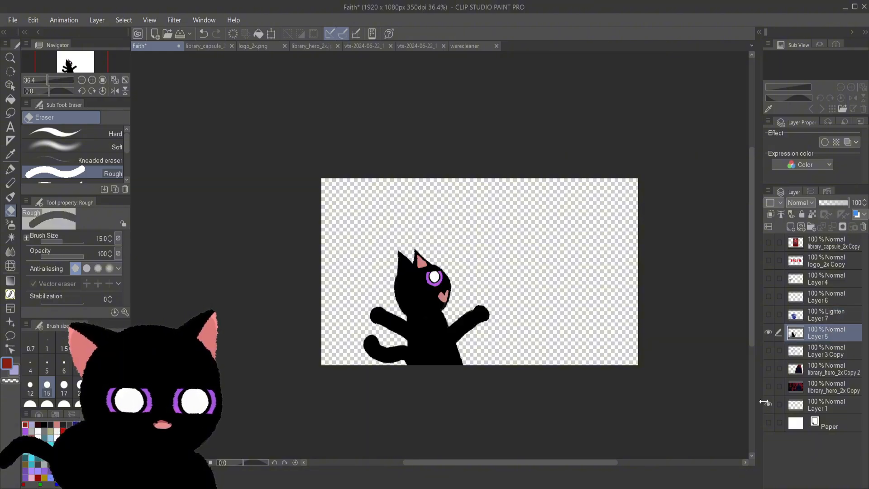
- Toggle Layer 7 repeatedly to compare the cat with and without the blue Lighten strokes
{"action": "left_click", "coordinate": [810, 315]}
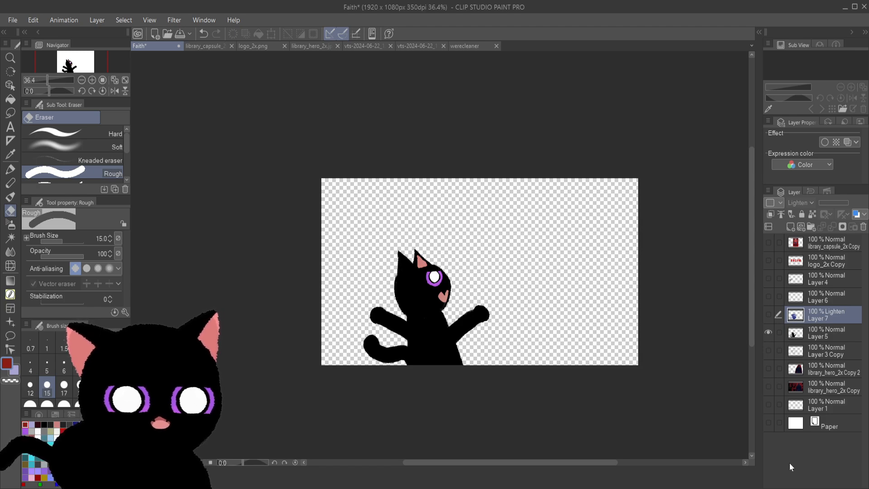
{"action": "left_click", "coordinate": [767, 316]}
{"action": "left_click", "coordinate": [768, 316]}
{"action": "left_click", "coordinate": [768, 316]}
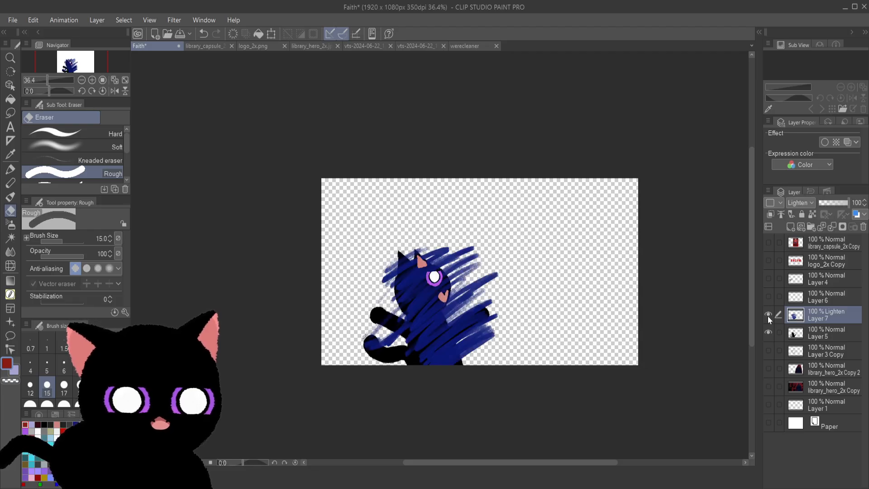
{"action": "left_click", "coordinate": [767, 316]}
{"action": "left_click", "coordinate": [767, 317]}
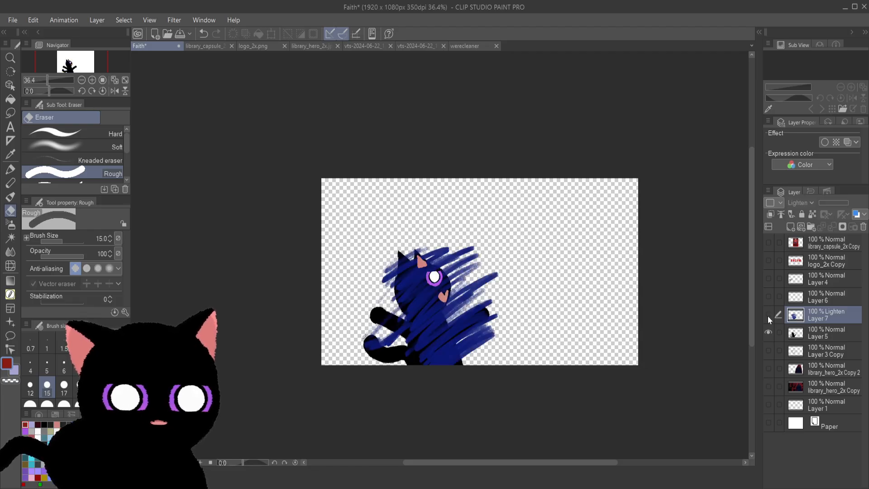
{"action": "left_click", "coordinate": [768, 317]}
{"action": "left_click", "coordinate": [768, 316]}
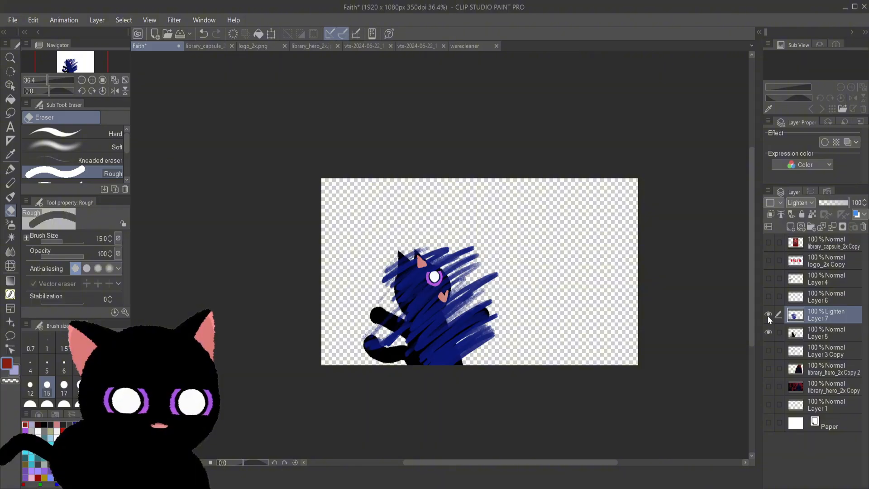
{"action": "left_click", "coordinate": [768, 316]}
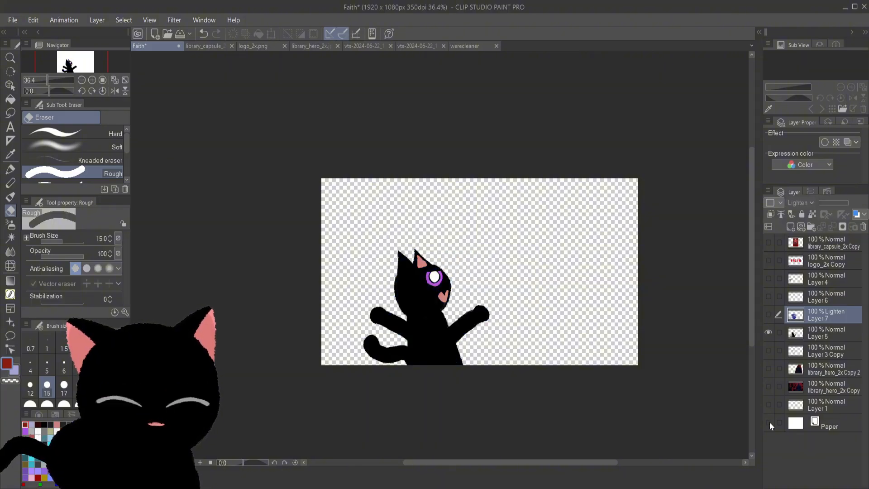
- Undo the mask removal on Layer 7 and the merge of Layers 5 and 8, and recheck Layers 5 and 7 by toggling them
{"action": "key", "text": "ctrl+z"}
{"action": "key", "text": "ctrl+z"}
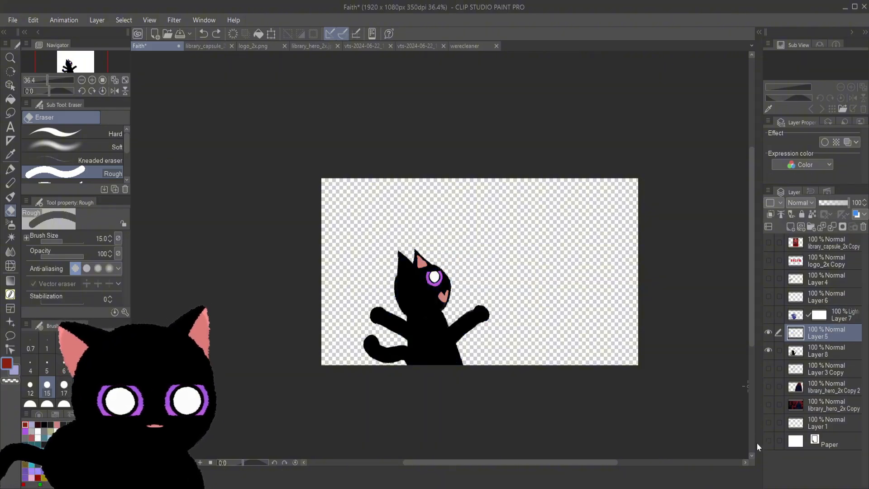
{"action": "left_click", "coordinate": [769, 331]}
{"action": "left_click", "coordinate": [768, 331]}
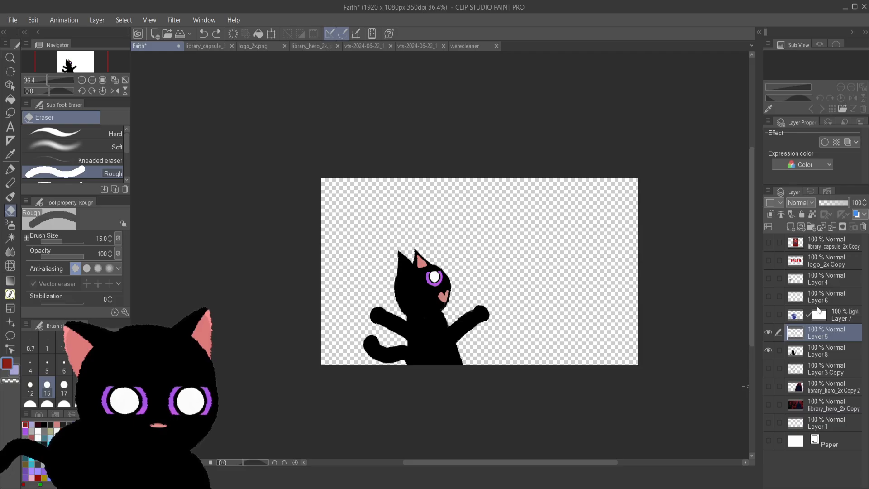
{"action": "left_click", "coordinate": [769, 314]}
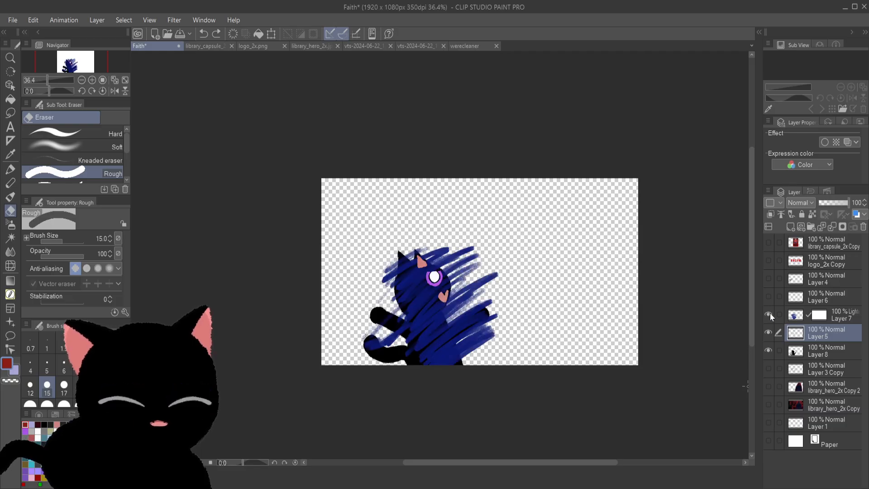
{"action": "left_click", "coordinate": [770, 313]}
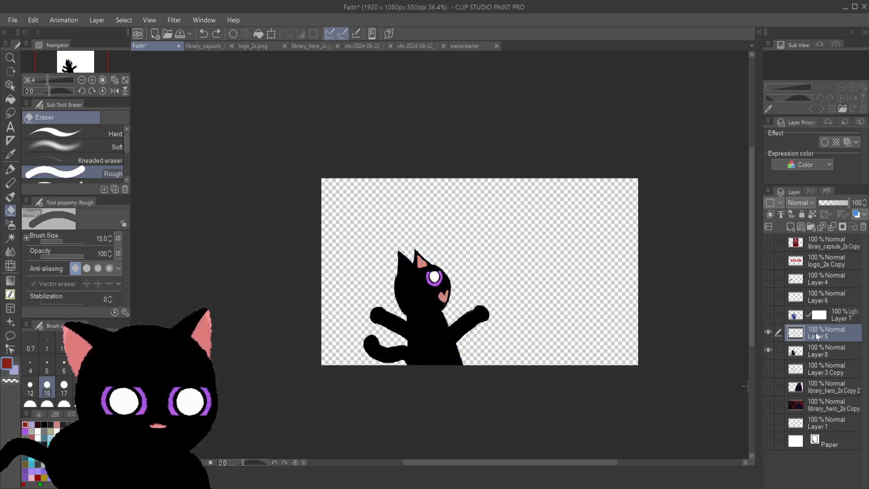
- Create a selection from the cat silhouette on Layer 8 and make Layer 7 the active layer
{"action": "left_click", "coordinate": [808, 357]}
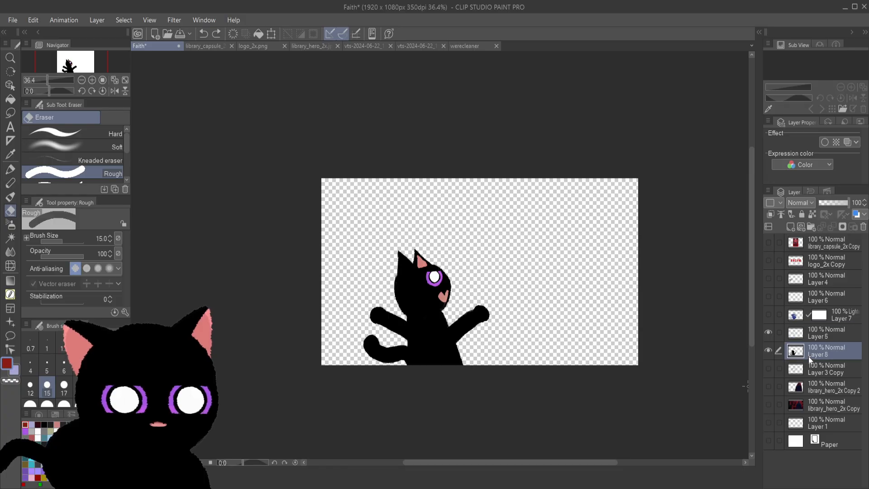
{"action": "left_click", "coordinate": [794, 319]}
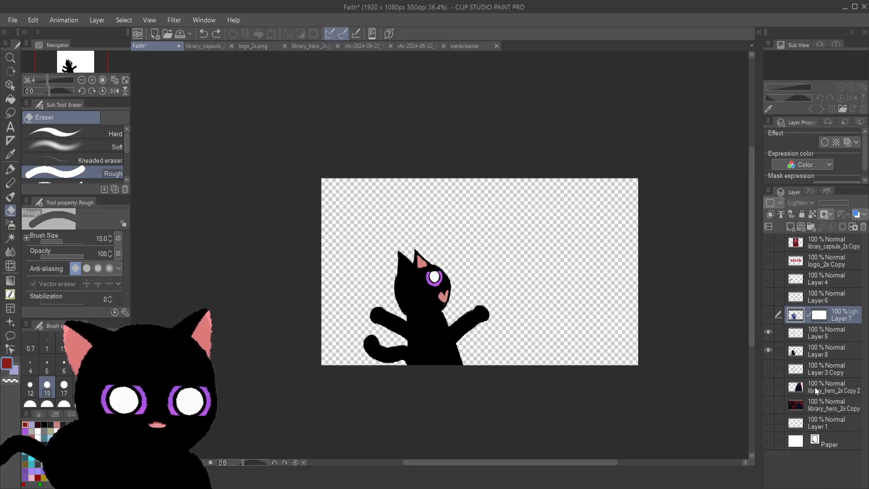
{"action": "left_click", "coordinate": [820, 349]}
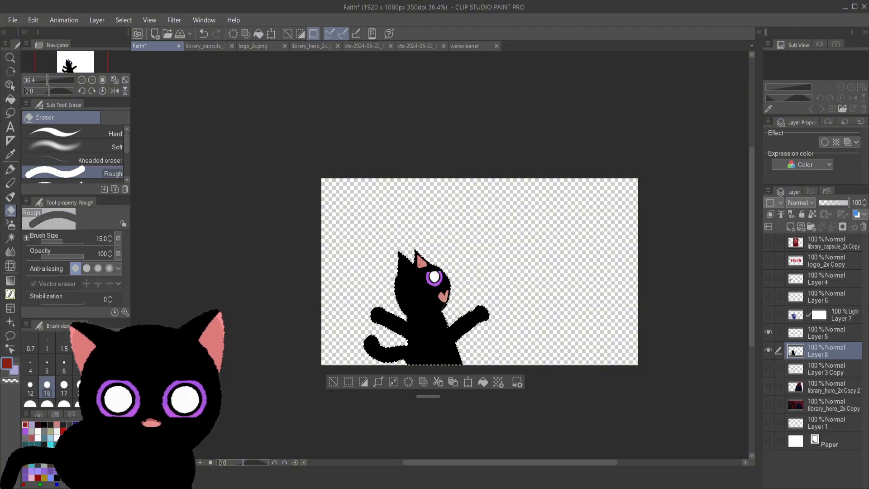
{"action": "left_click", "coordinate": [797, 319]}
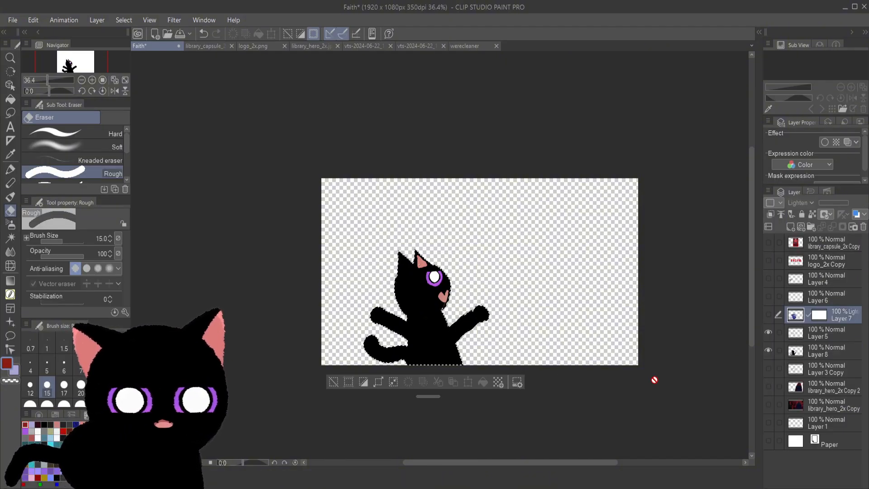
- Hide Layer 8, show Layer 7 and invert the selection so it covers everything outside the cat
{"action": "left_click", "coordinate": [768, 350]}
{"action": "left_click", "coordinate": [768, 315]}
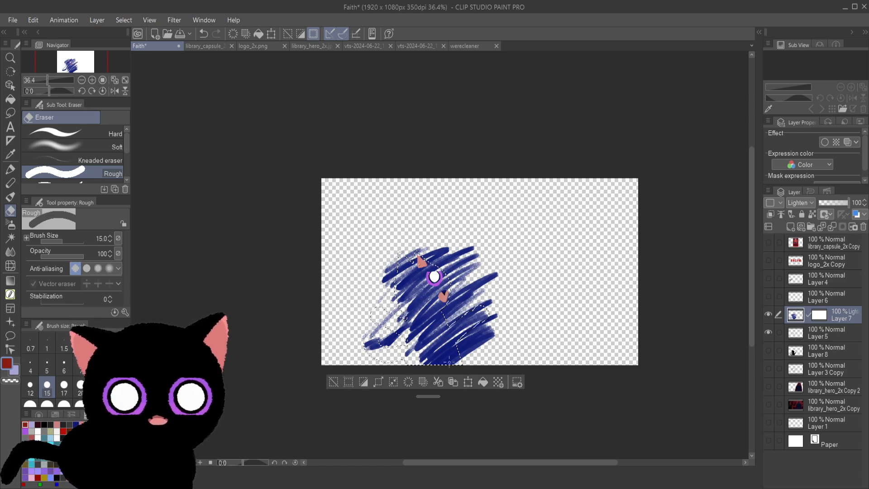
{"action": "scroll", "coordinate": [416, 341], "scroll_direction": "up", "scroll_amount": 1}
{"action": "scroll", "coordinate": [417, 341], "scroll_direction": "up", "scroll_amount": 2}
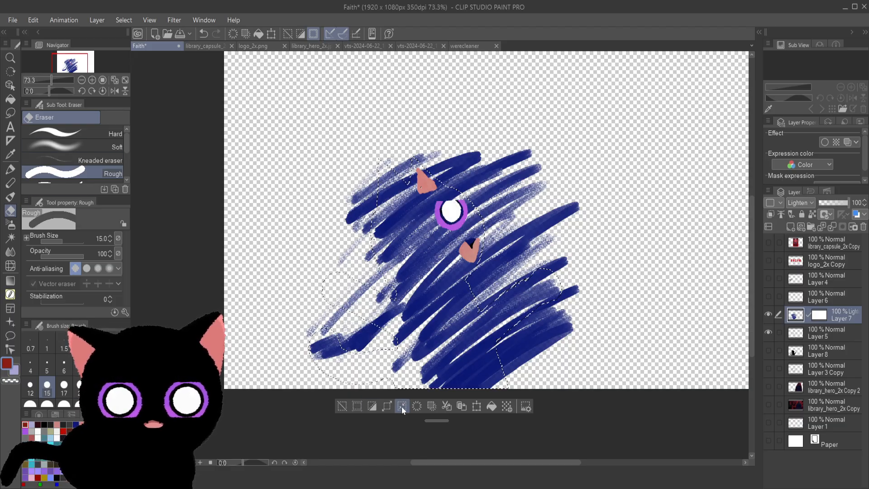
{"action": "left_click", "coordinate": [372, 406]}
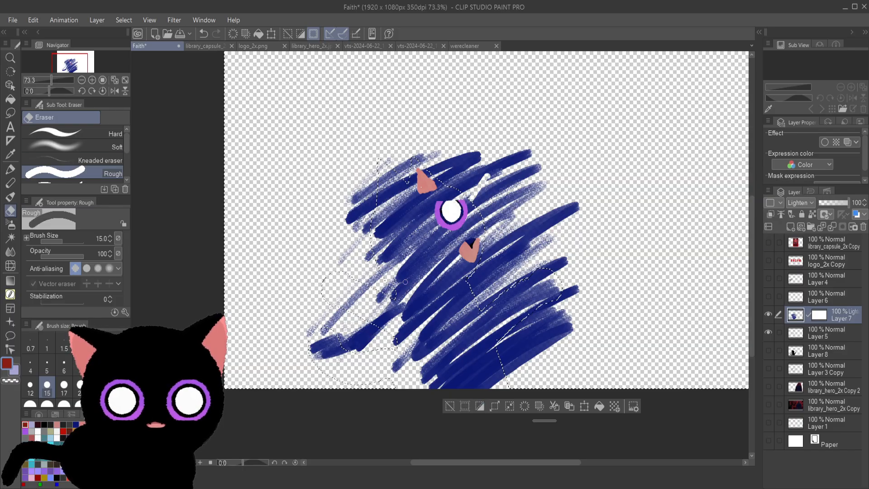
- Erase the blue strokes outside the cat silhouette on Layer 7 with the Rough eraser, enlarging its size to 100
{"action": "left_click_drag", "start_coordinate": [541, 166], "coordinate": [493, 173]}
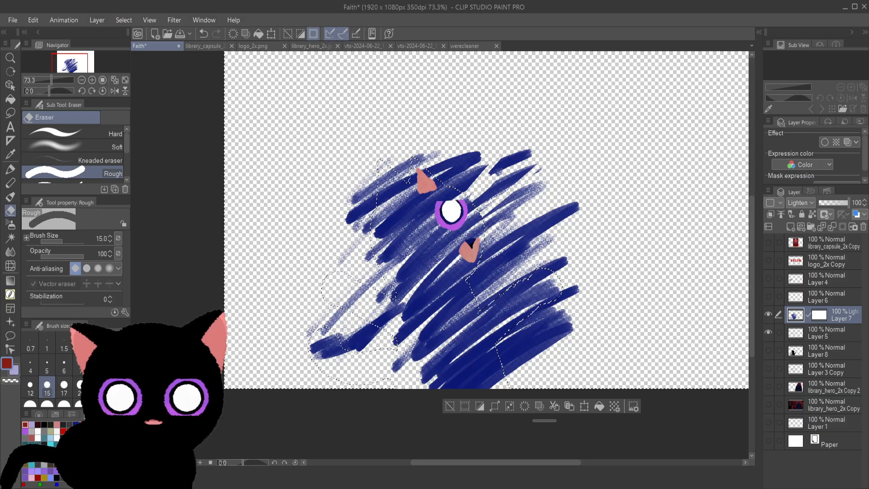
{"action": "key", "text": "]"}
{"action": "left_click_drag", "start_coordinate": [664, 252], "coordinate": [375, 210]}
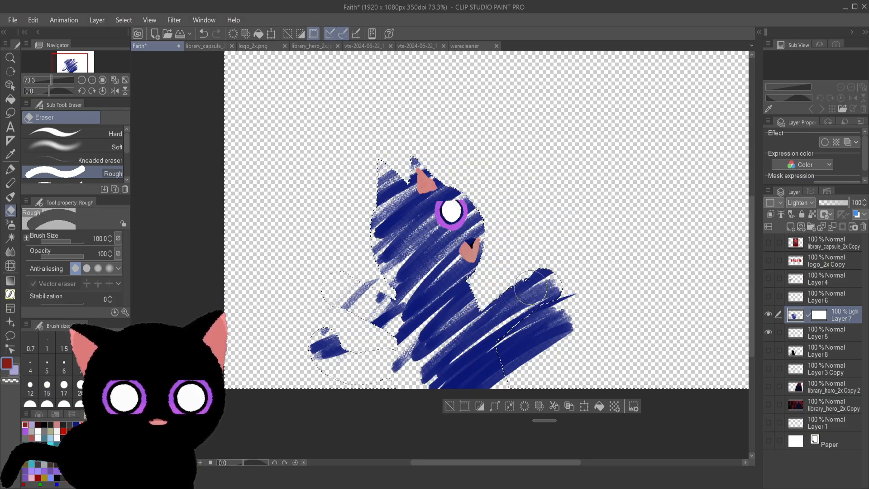
{"action": "mouse_move", "coordinate": [575, 294]}
{"action": "left_mouse_down"}
{"action": "mouse_move", "coordinate": [515, 322]}
{"action": "mouse_move", "coordinate": [539, 361]}
{"action": "left_mouse_up"}
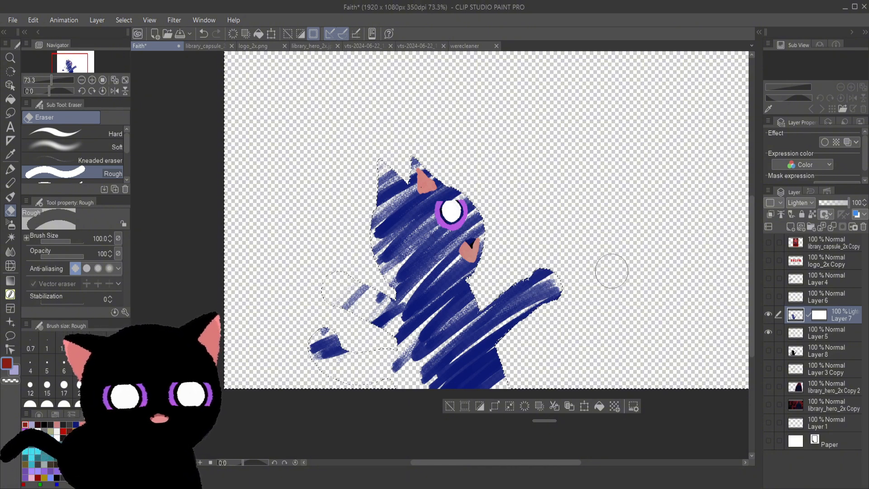
- Clear the selection around the cat and check Layers 6 and 5 by toggling their visibility
{"action": "left_click", "coordinate": [453, 407]}
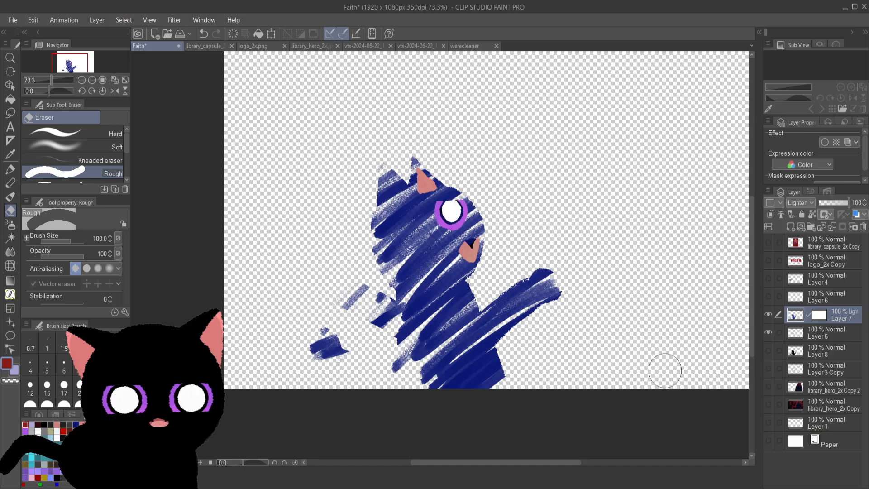
{"action": "left_click", "coordinate": [768, 296]}
{"action": "left_click", "coordinate": [768, 296]}
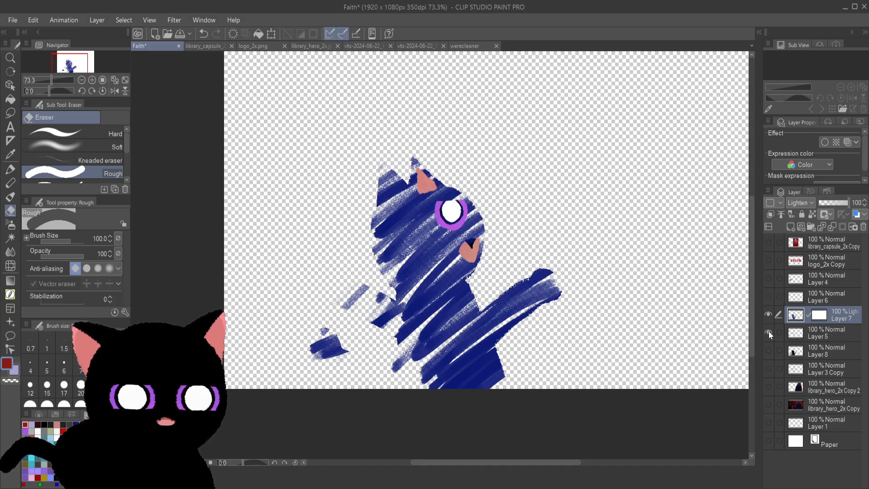
{"action": "left_click", "coordinate": [768, 333]}
{"action": "left_click", "coordinate": [768, 332]}
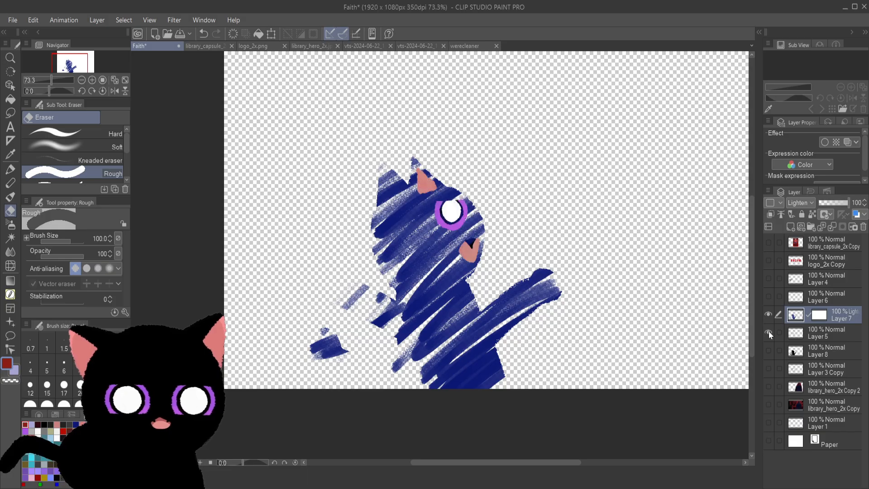
{"action": "left_click", "coordinate": [768, 333]}
{"action": "left_click", "coordinate": [768, 333]}
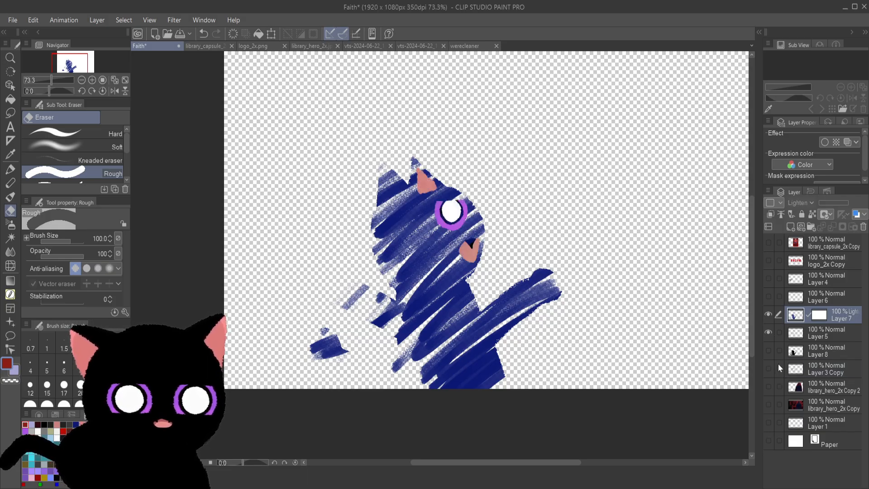
- Show the black cat on Layer 8 and the library_hero_2x Copy background artwork
{"action": "left_click", "coordinate": [768, 350]}
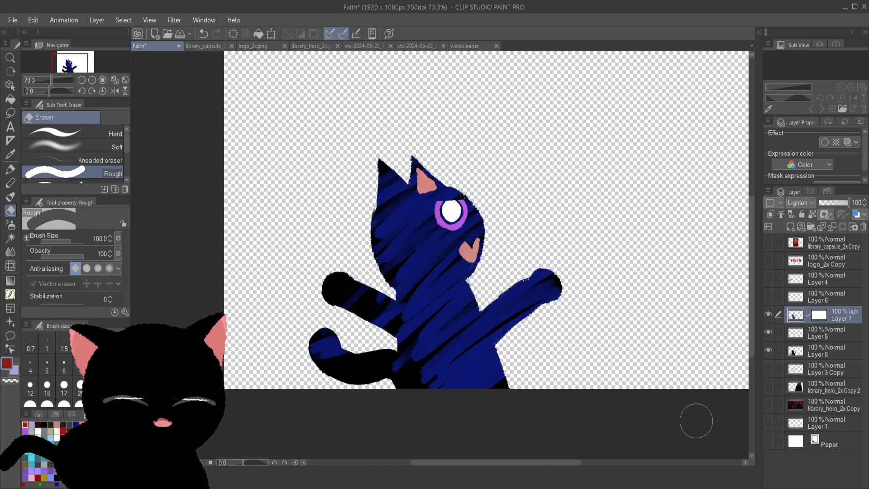
{"action": "left_click", "coordinate": [768, 404]}
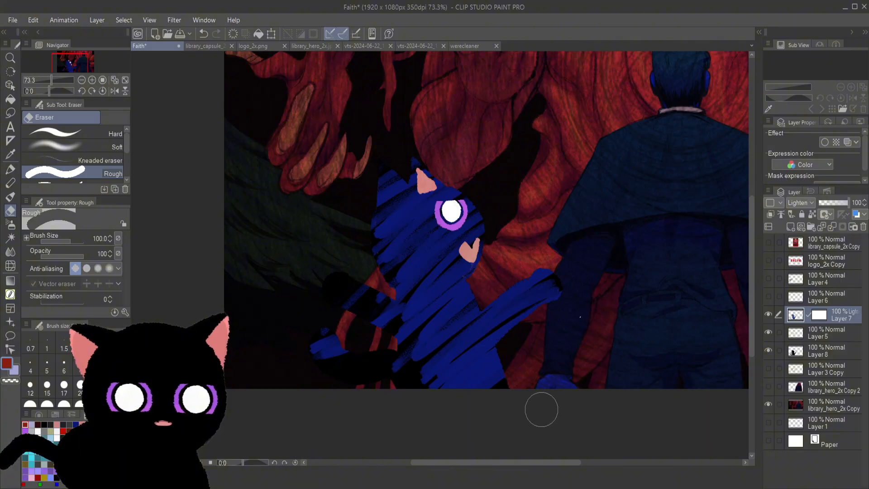
{"action": "scroll", "coordinate": [591, 300], "scroll_direction": "down", "scroll_amount": 6}
{"action": "scroll", "coordinate": [656, 295], "scroll_direction": "up", "scroll_amount": 6}
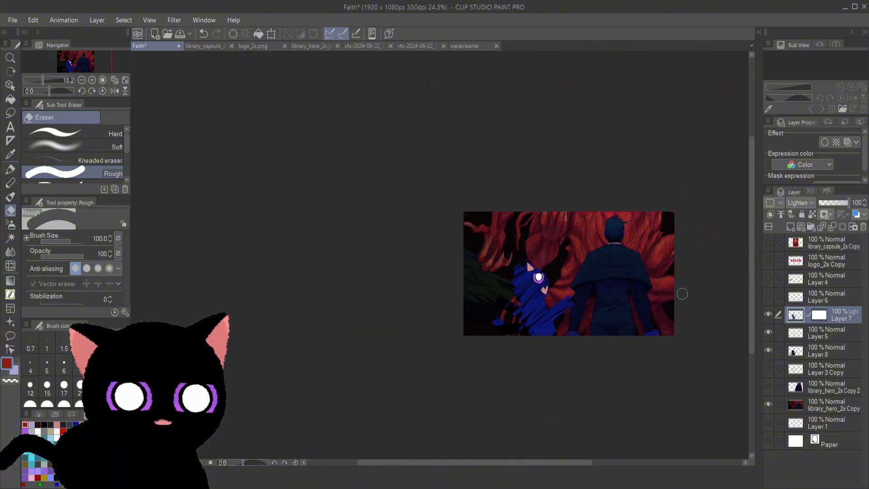
{"action": "scroll", "coordinate": [406, 309], "scroll_direction": "up", "scroll_amount": 1}
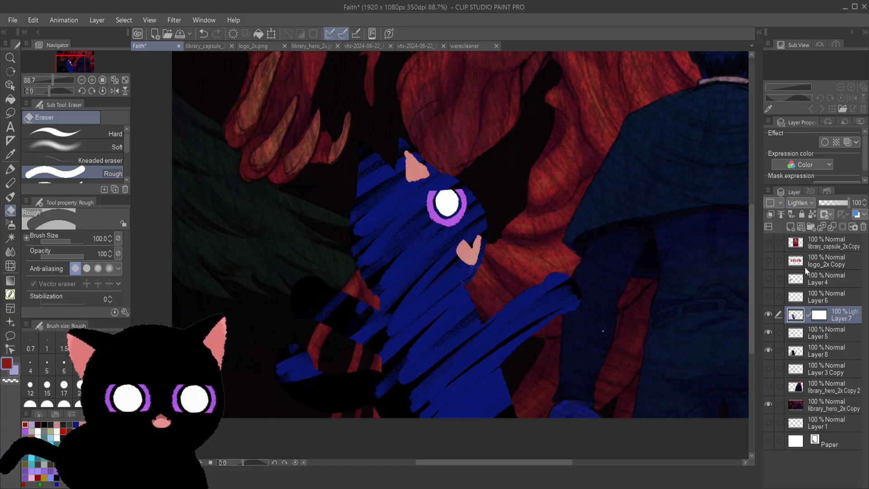
- Try out blending modes on Layer 7 one after another, from Darken through Multiply, Screen, Add, Overlay and Hard mix to Exclusion
{"action": "left_click", "coordinate": [802, 225]}
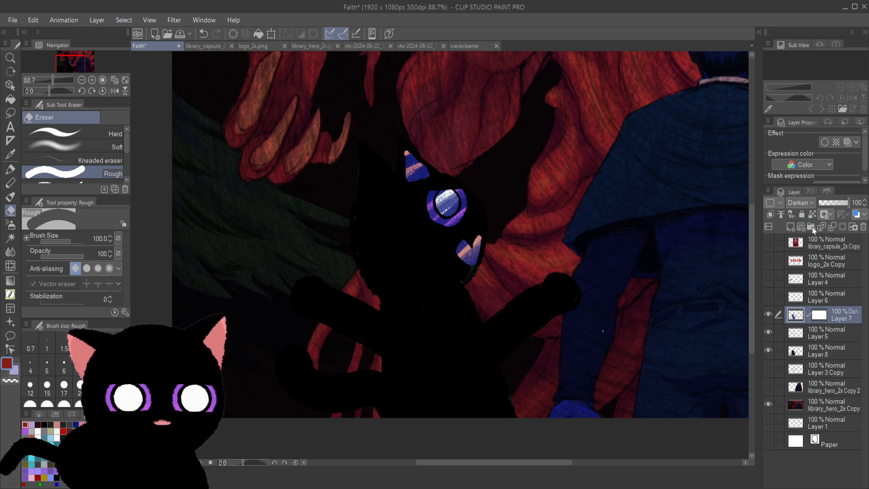
{"action": "key", "text": "Down"}
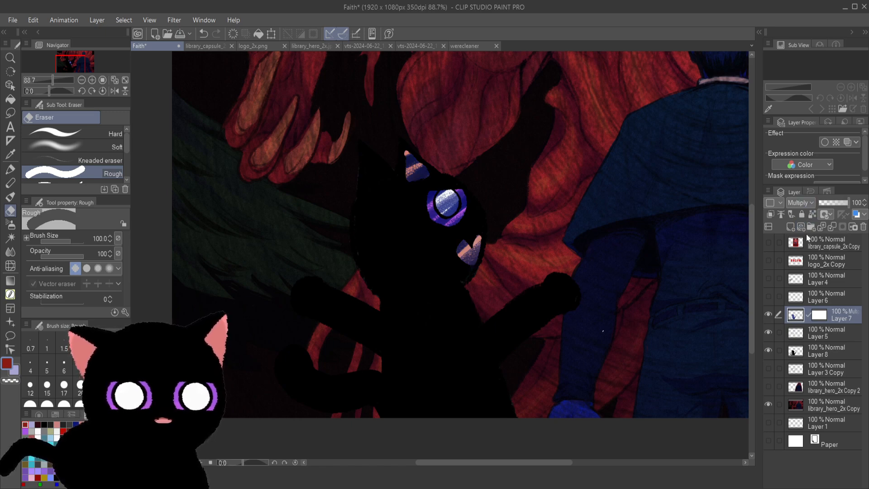
{"action": "key", "text": "Down"}
{"action": "key", "text": "Down"}
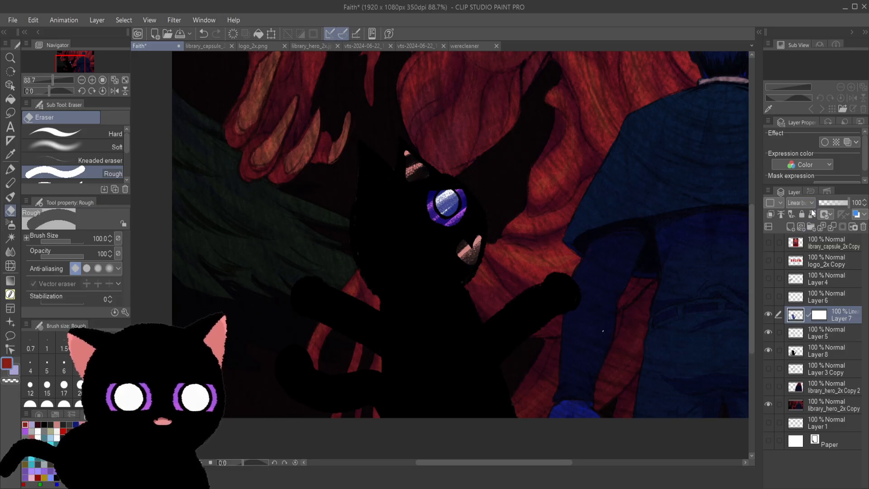
{"action": "key", "text": "Down"}
{"action": "key", "text": "Down"}
{"action": "key", "text": "Down"}
{"action": "key", "text": "Down"}
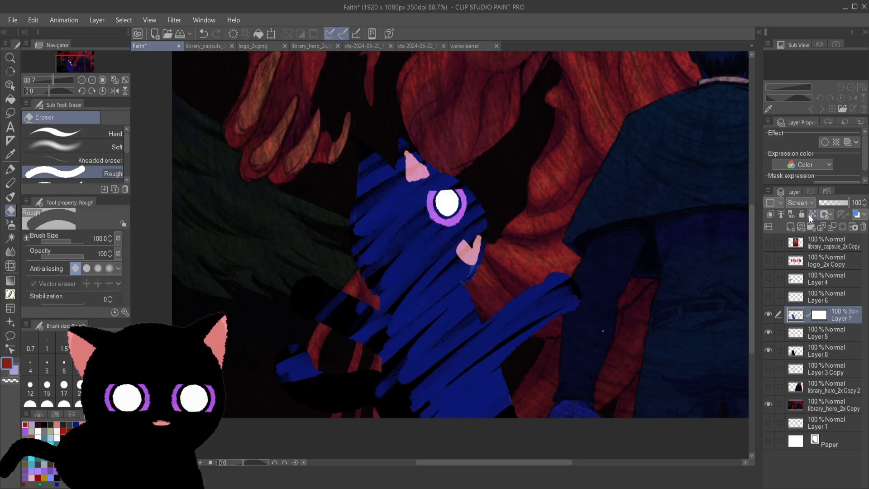
{"action": "key", "text": "Down"}
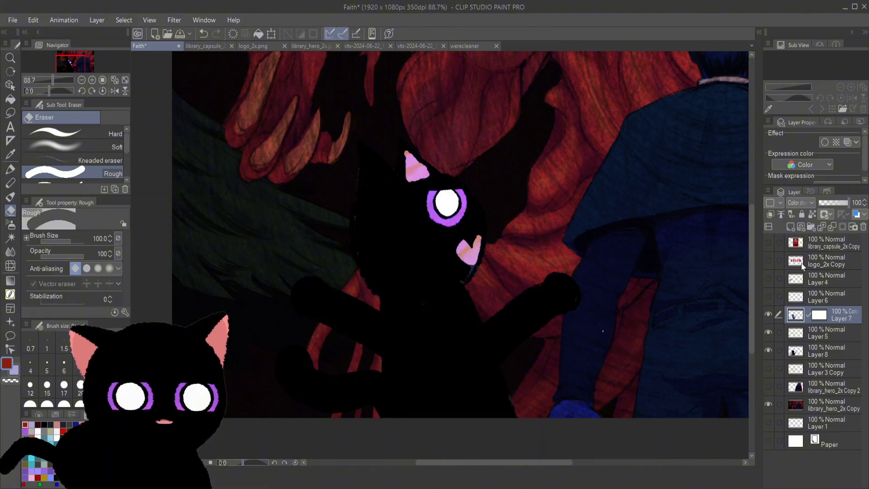
{"action": "key", "text": "Down"}
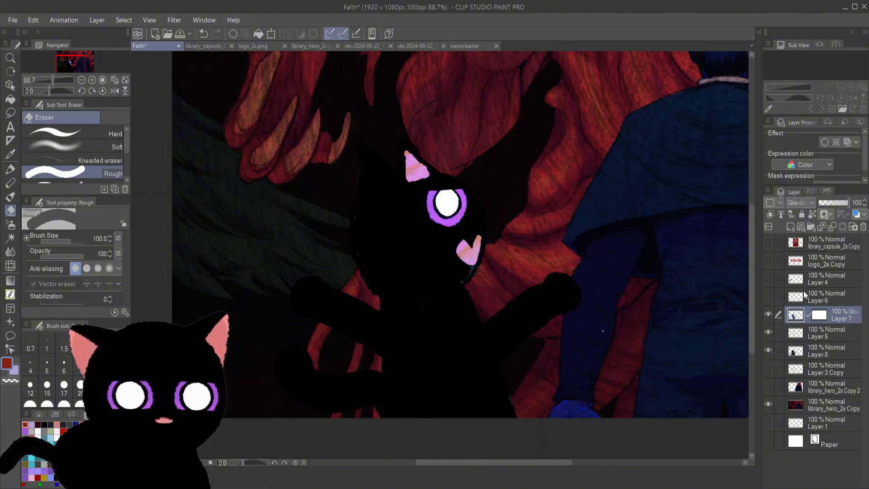
{"action": "key", "text": "Down"}
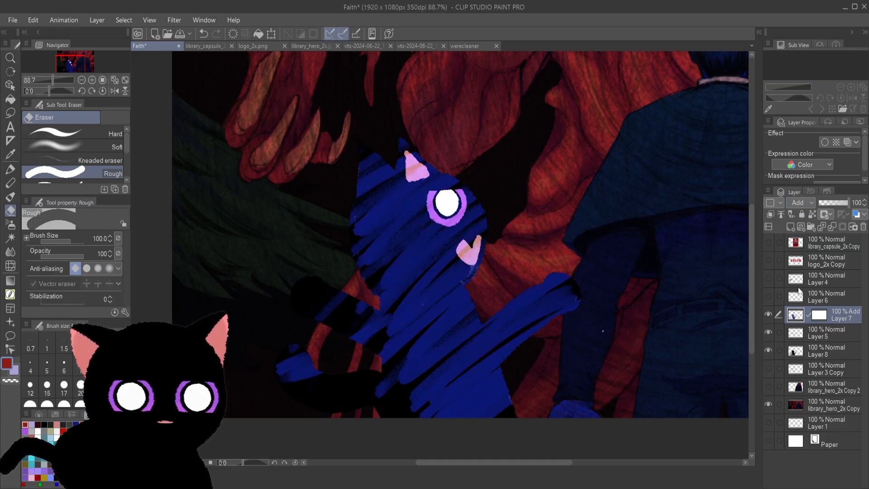
{"action": "key", "text": "Down"}
{"action": "key", "text": "Down"}
{"action": "key", "text": "Down"}
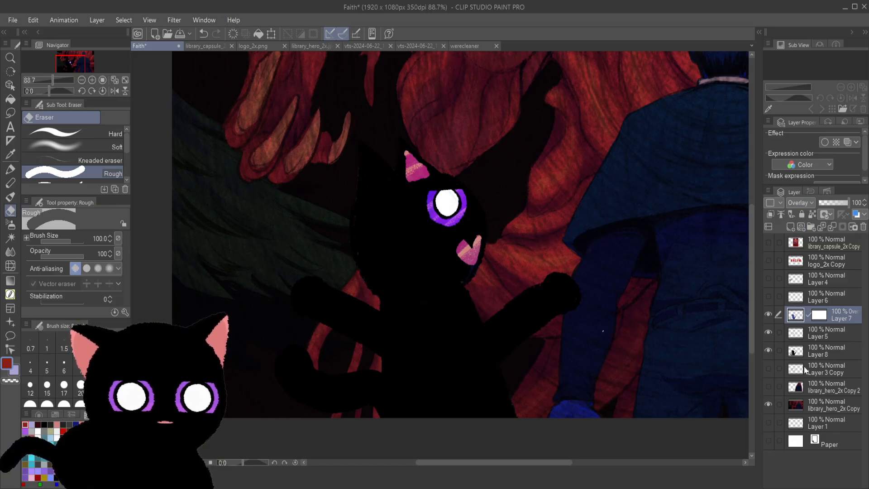
{"action": "key", "text": "Down"}
{"action": "key", "text": "Down"}
{"action": "key", "text": "Down"}
{"action": "key", "text": "Down"}
{"action": "key", "text": "Down"}
{"action": "key", "text": "Down"}
{"action": "key", "text": "Down"}
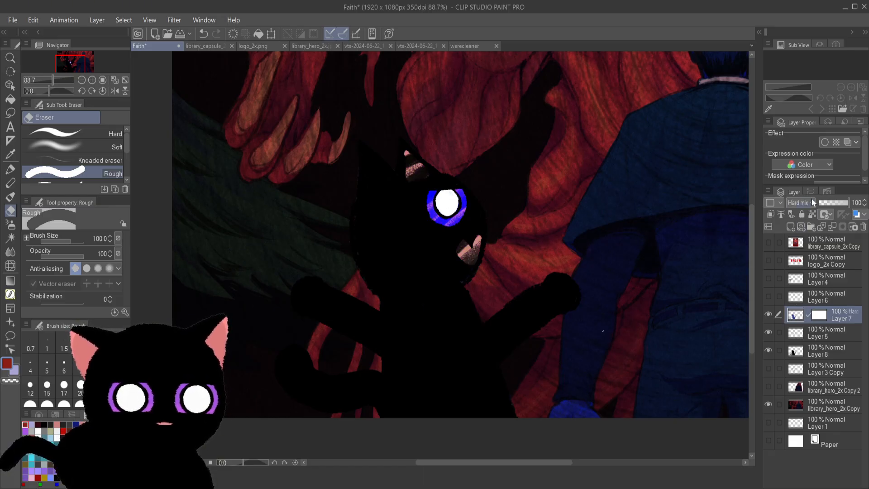
{"action": "key", "text": "Down"}
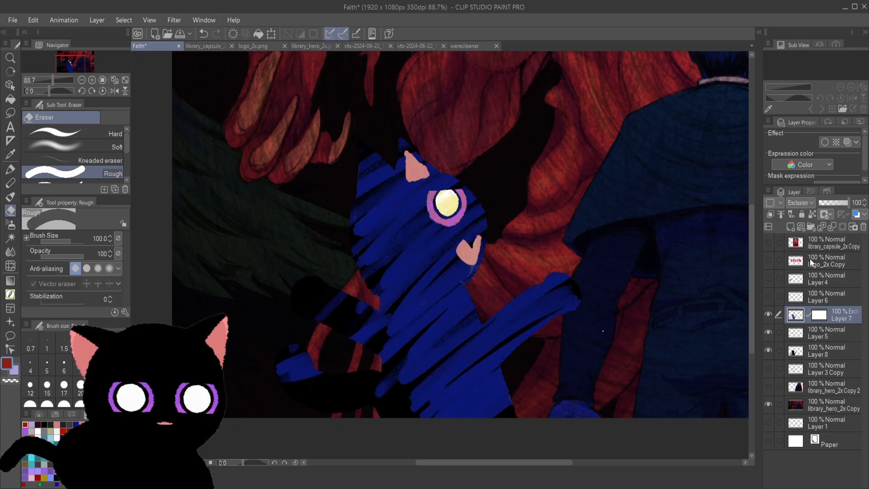
{"action": "scroll", "coordinate": [582, 365], "scroll_direction": "down", "scroll_amount": 6}
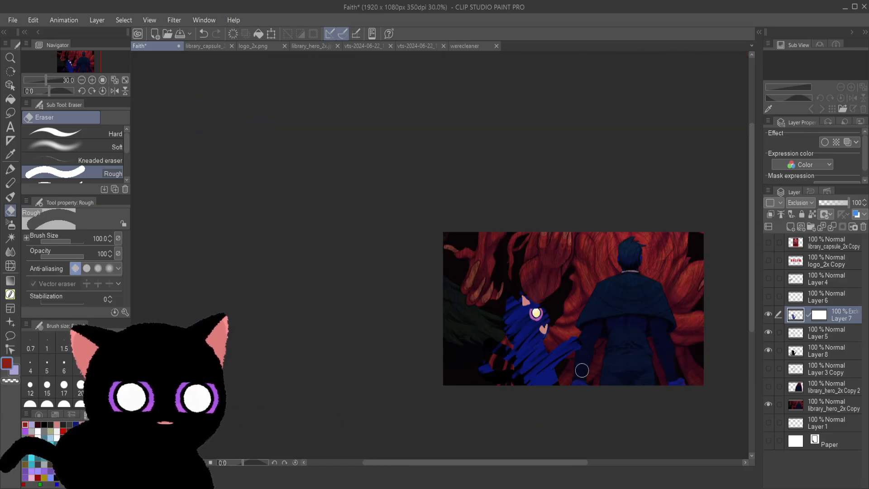
{"action": "scroll", "coordinate": [661, 378], "scroll_direction": "up", "scroll_amount": 4}
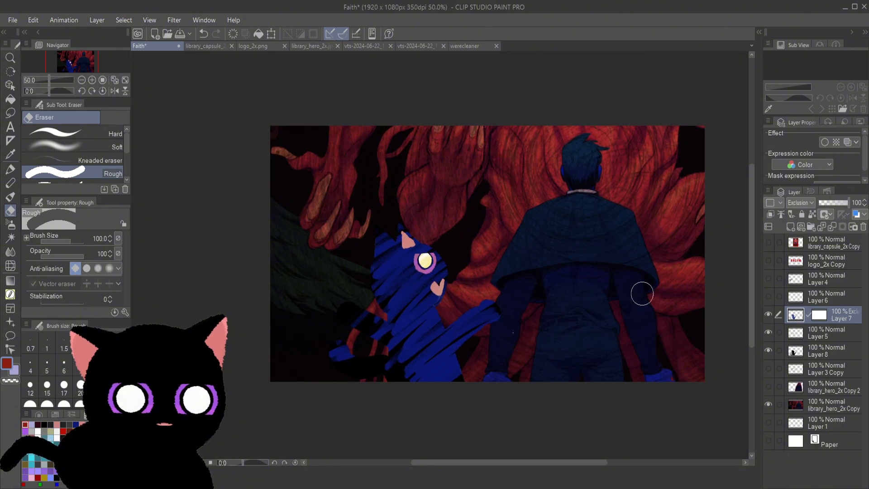
- Set Layer 7's blending mode to Lighter color after trying Darker color
{"action": "left_click", "coordinate": [812, 203]}
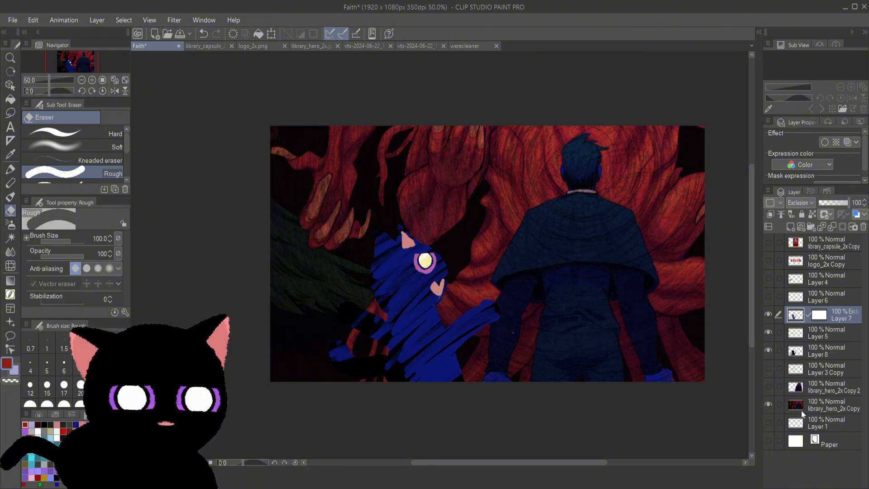
{"action": "left_click", "coordinate": [794, 408]}
{"action": "left_click", "coordinate": [813, 202]}
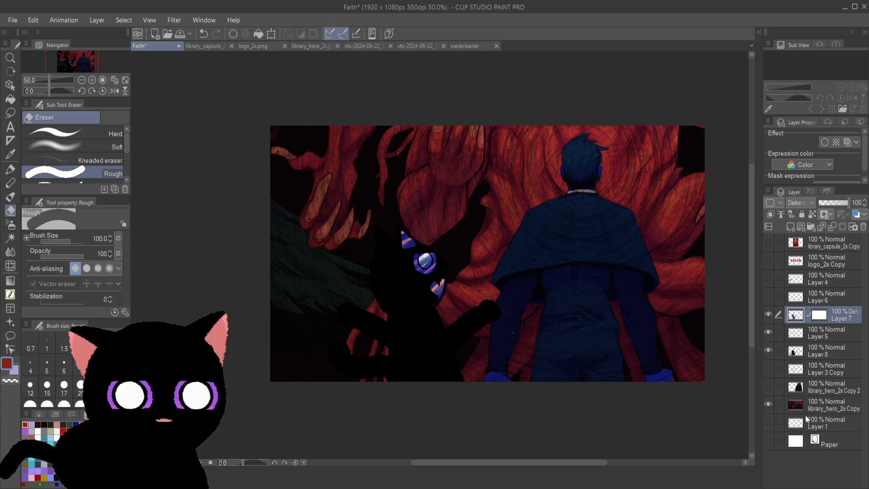
{"action": "left_click", "coordinate": [801, 218]}
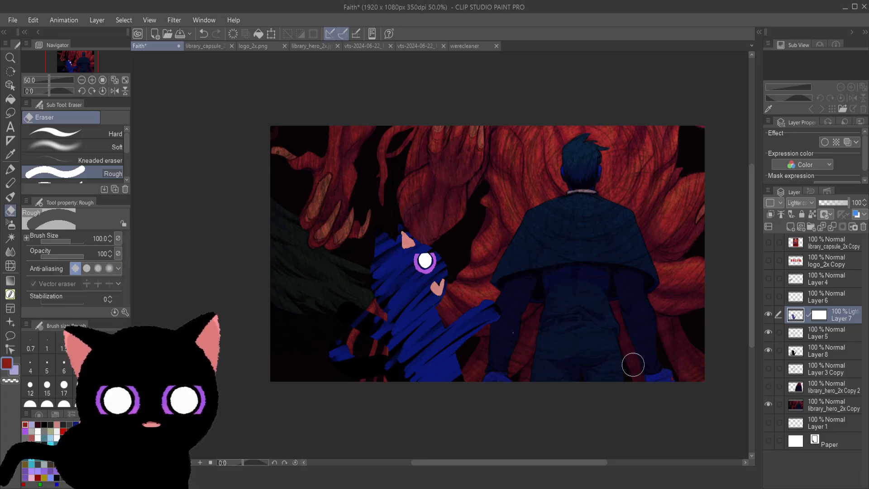
- Create a selection from the cat silhouette on Layer 8 with Layer 7 hidden, and add a new layer above it
{"action": "left_click", "coordinate": [822, 351]}
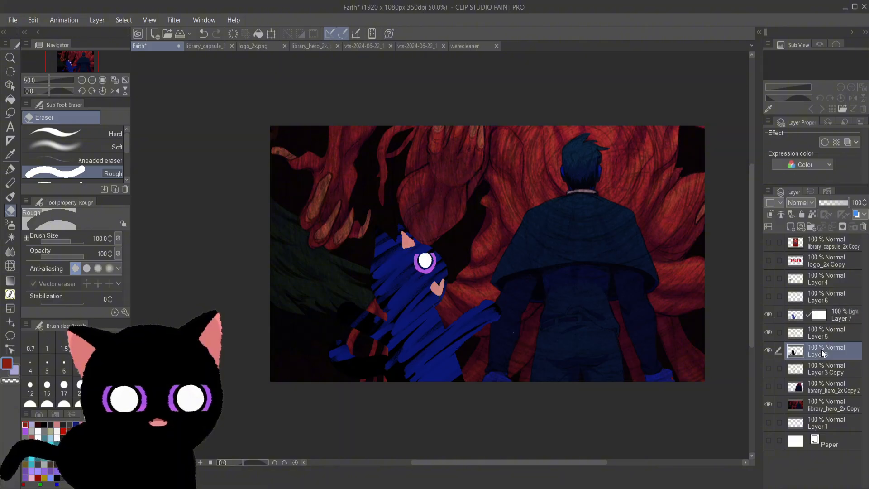
{"action": "left_click", "coordinate": [769, 404]}
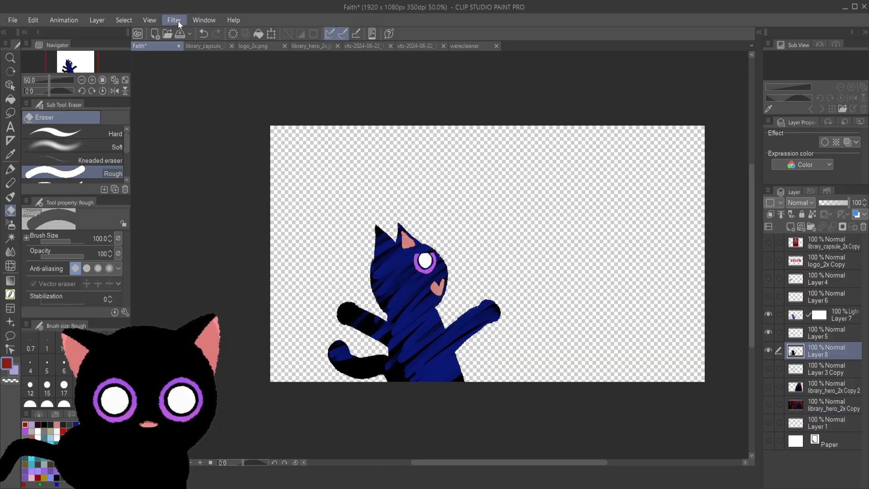
{"action": "left_click", "coordinate": [768, 314]}
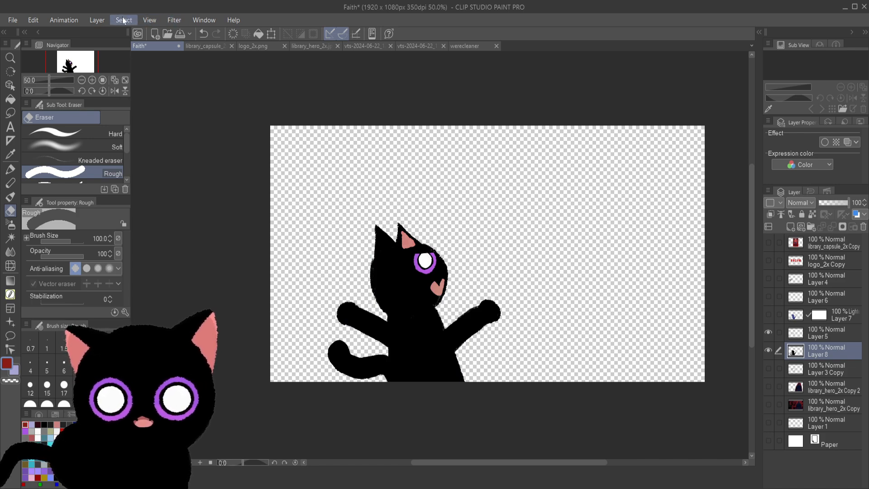
{"action": "left_click", "coordinate": [151, 133]}
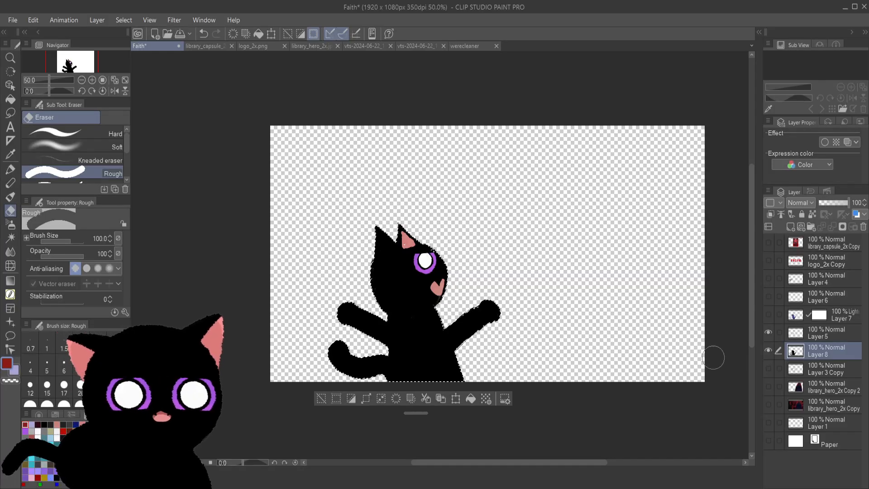
{"action": "left_click", "coordinate": [792, 225]}
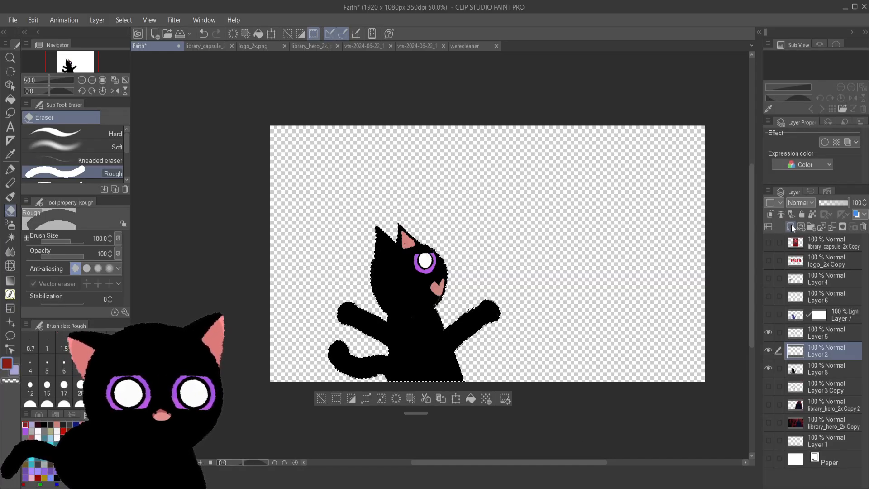
{"action": "left_click", "coordinate": [768, 423]}
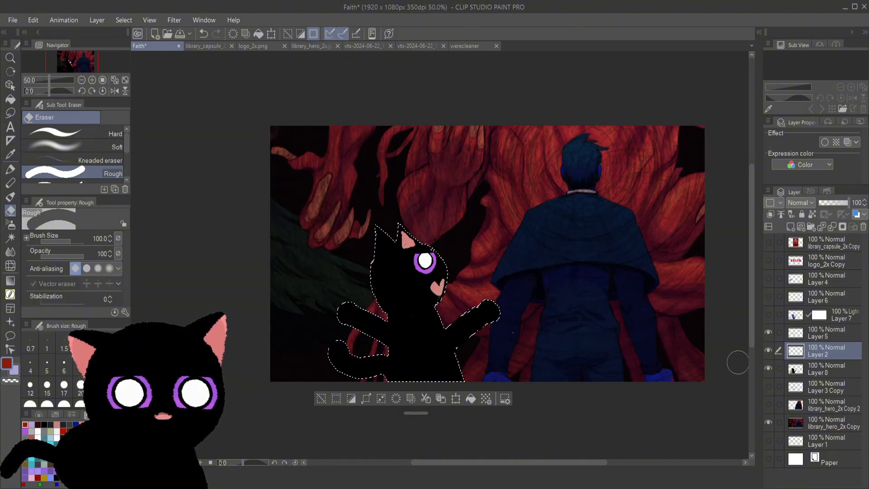
- Hatch curved strokes across the cat inside the selection with the Real G-Pen, using dark blue sampled from the man's hair
{"action": "left_click", "coordinate": [568, 162], "text": "alt"}
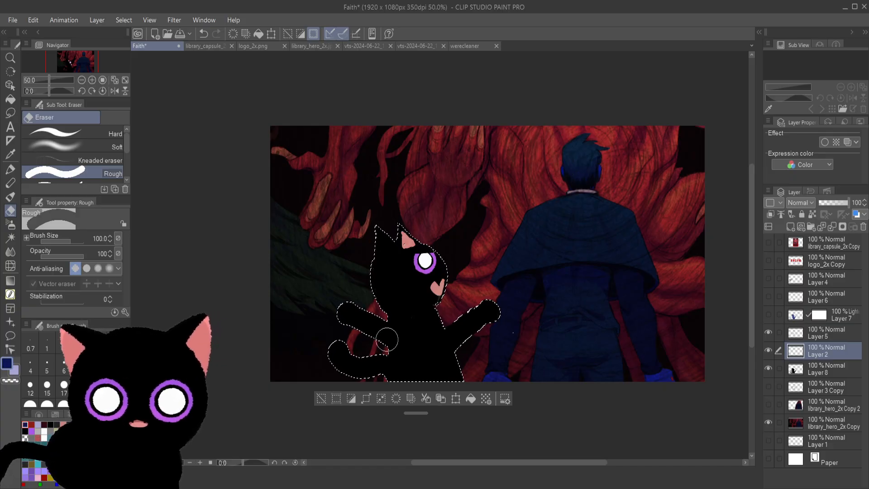
{"action": "left_click", "coordinate": [10, 182]}
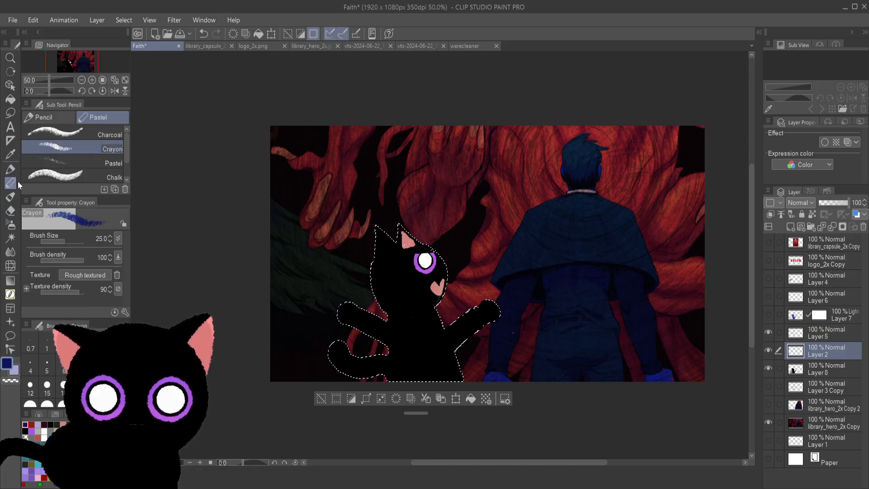
{"action": "left_click", "coordinate": [10, 169]}
{"action": "left_click", "coordinate": [43, 117]}
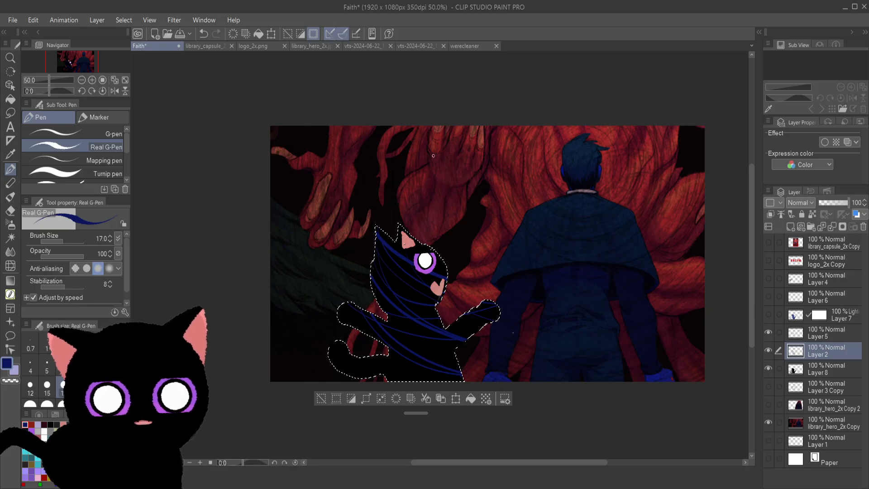
{"action": "key", "text": "ctrl+z"}
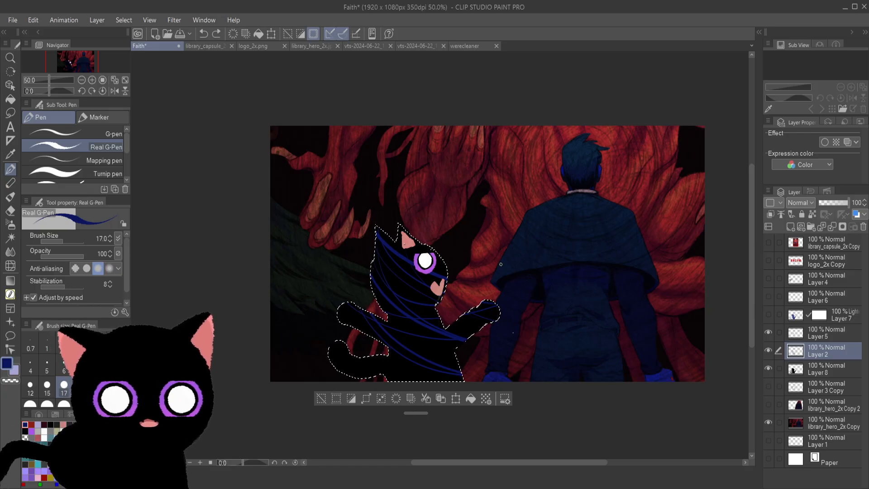
{"action": "key", "text": "ctrl+y"}
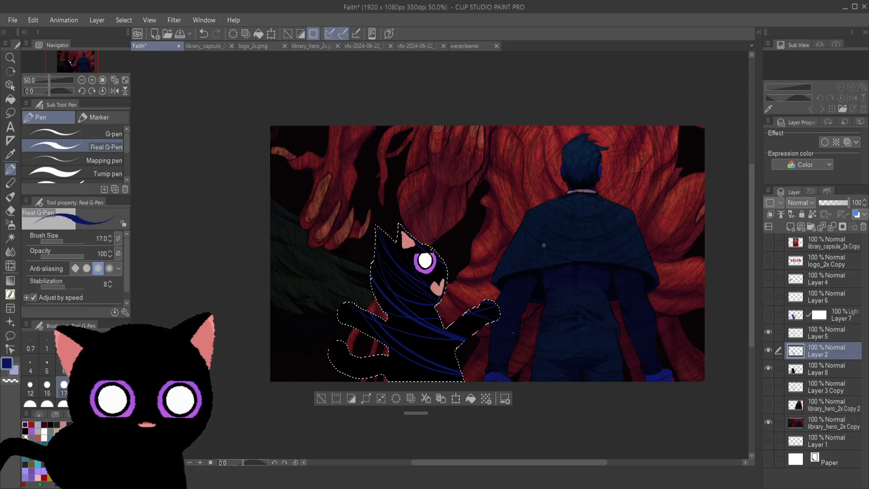
- Sample red from the fleshy background and add curved red Real G-Pen strokes among the blue ones on the cat
{"action": "left_click", "coordinate": [503, 154], "text": "alt"}
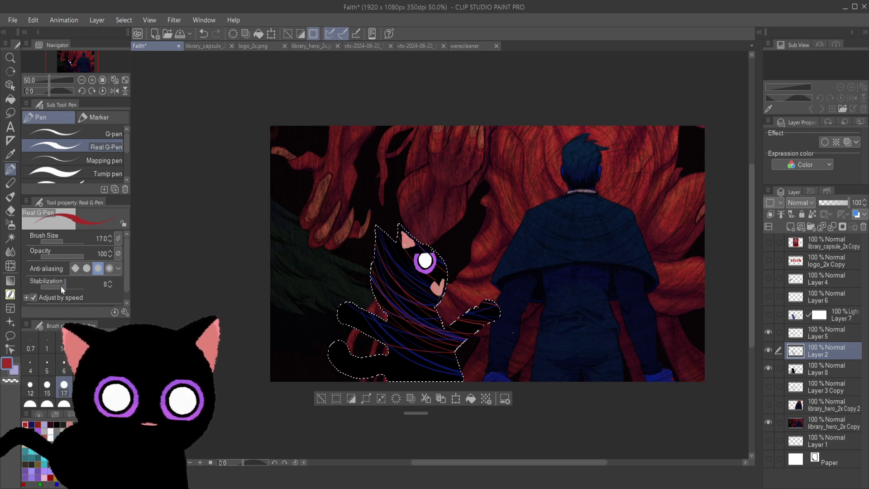
- Erase the blue and red strokes from the cat on Layer 2, and set up the Real G-Pen with grey
{"action": "left_click", "coordinate": [9, 211]}
{"action": "mouse_move", "coordinate": [409, 231]}
{"action": "left_mouse_down"}
{"action": "mouse_move", "coordinate": [389, 244]}
{"action": "mouse_move", "coordinate": [358, 302]}
{"action": "left_mouse_up"}
{"action": "left_click_drag", "start_coordinate": [538, 242], "coordinate": [462, 344]}
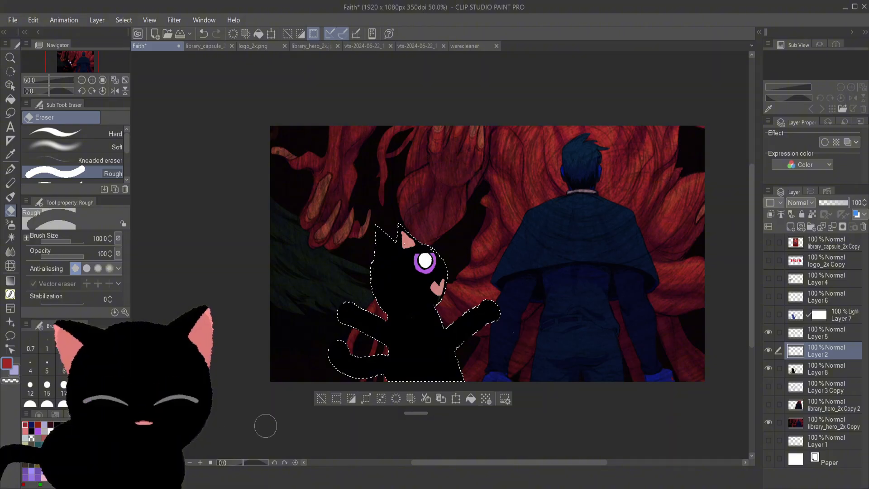
{"action": "left_click", "coordinate": [51, 424]}
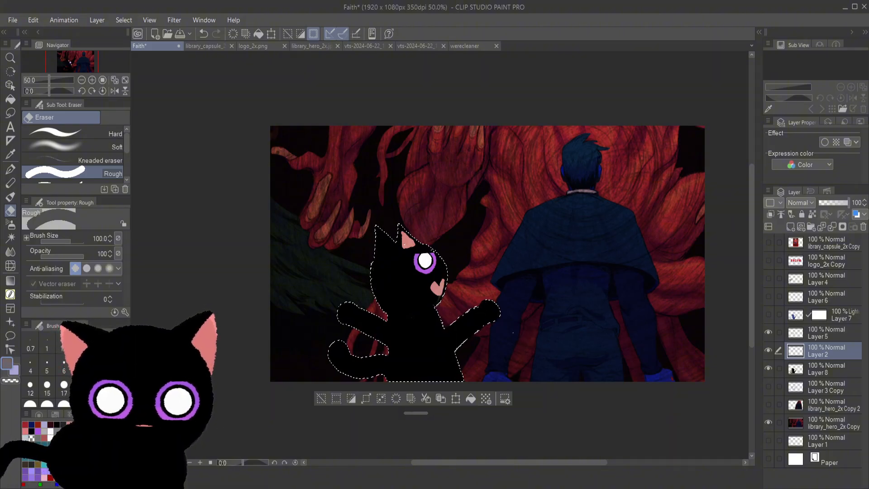
{"action": "left_click", "coordinate": [10, 169]}
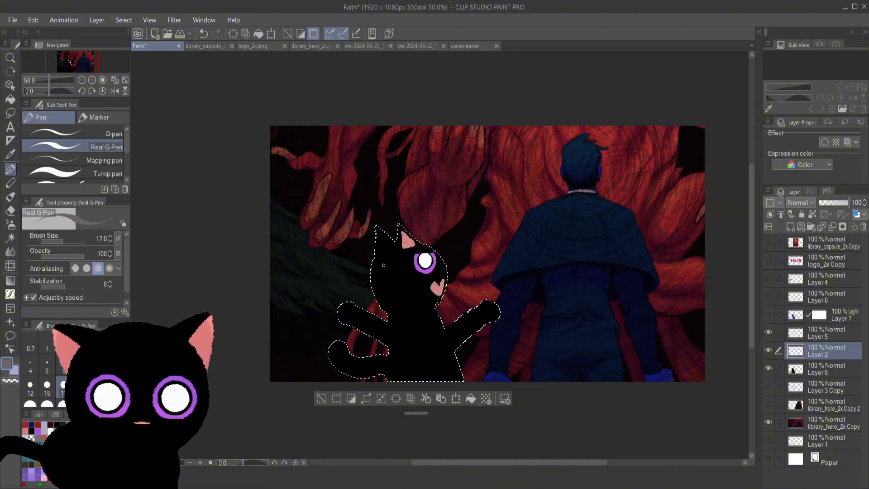
{"action": "left_click_drag", "start_coordinate": [375, 254], "coordinate": [498, 321]}
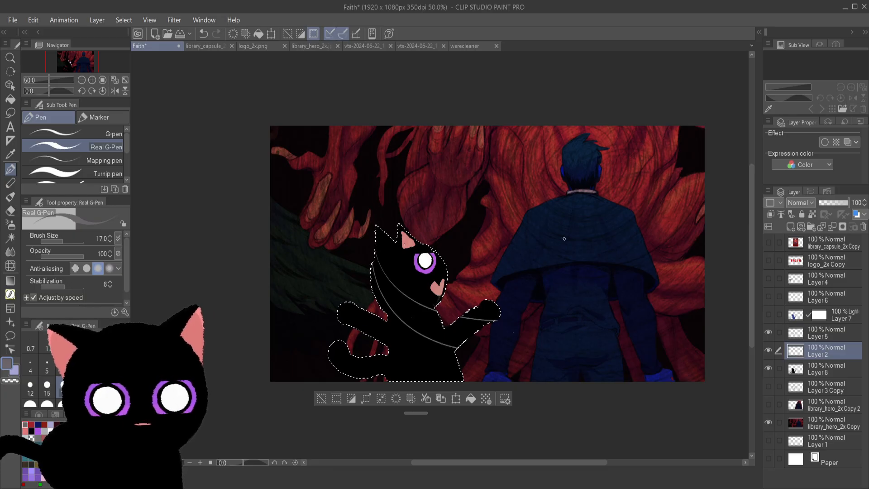
{"action": "key", "text": "ctrl+z"}
{"action": "key", "text": "ctrl+z"}
{"action": "left_click_drag", "start_coordinate": [375, 244], "coordinate": [473, 334]}
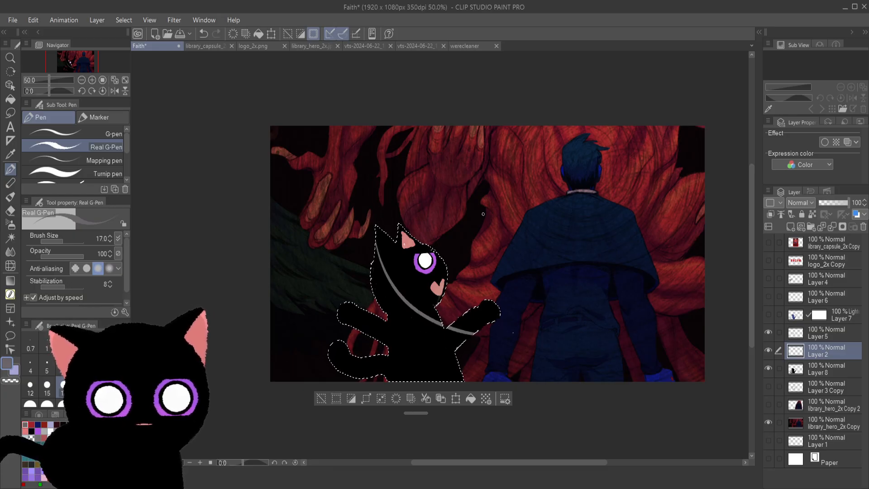
{"action": "key", "text": "ctrl+z"}
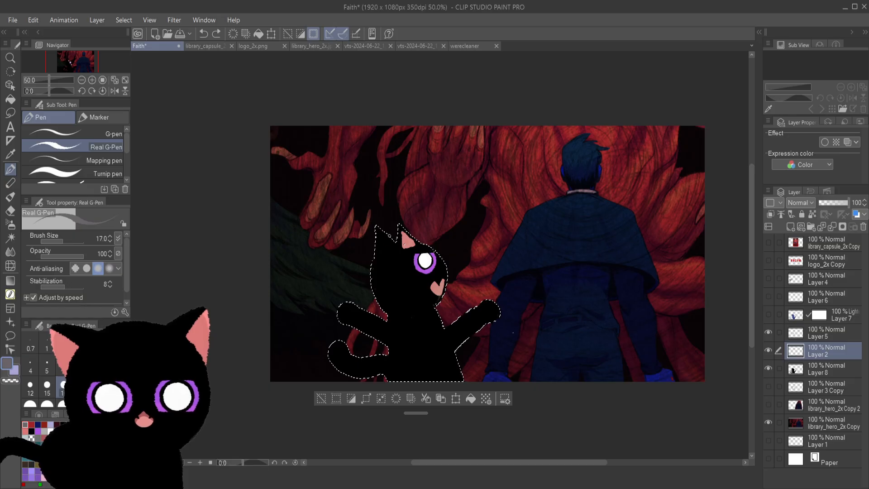
- Hatch fine grey curved Real G-Pen strokes across the cat's head, body, arms and tail inside the selection
{"action": "left_click_drag", "start_coordinate": [359, 317], "coordinate": [473, 334]}
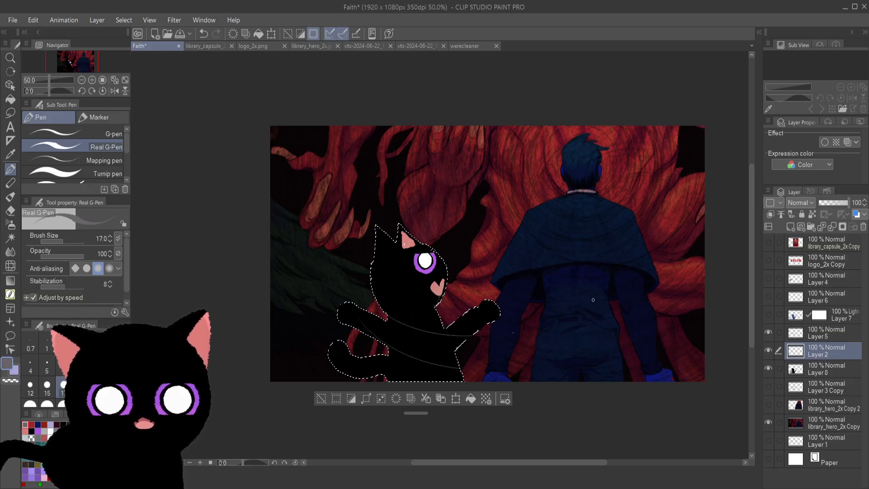
{"action": "left_click_drag", "start_coordinate": [389, 247], "coordinate": [458, 365]}
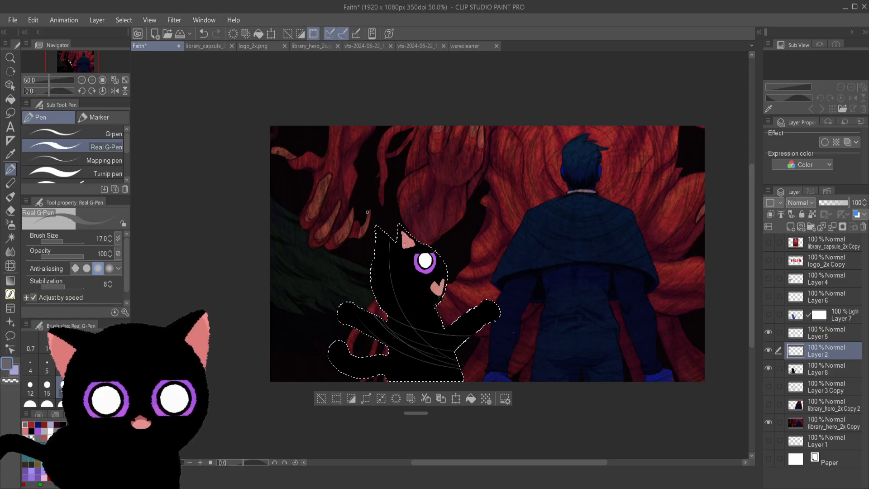
{"action": "left_click_drag", "start_coordinate": [393, 233], "coordinate": [384, 282]}
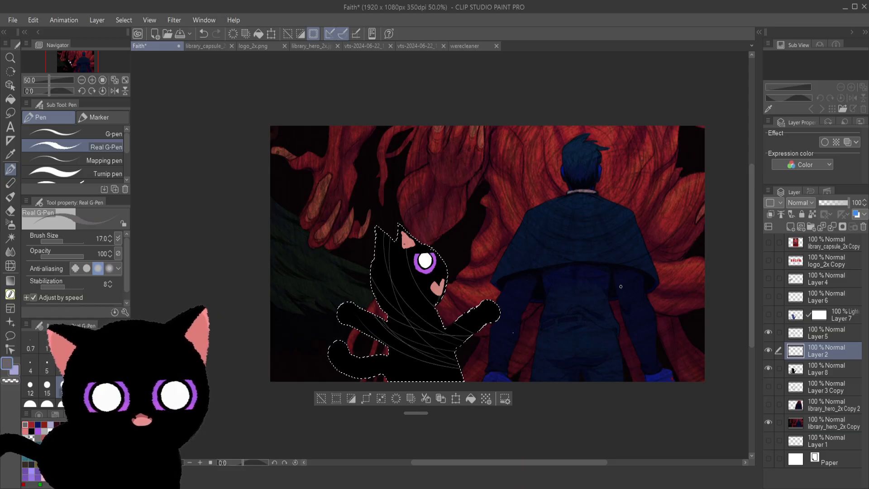
{"action": "left_click_drag", "start_coordinate": [386, 233], "coordinate": [390, 282]}
{"action": "left_click_drag", "start_coordinate": [385, 234], "coordinate": [410, 282]}
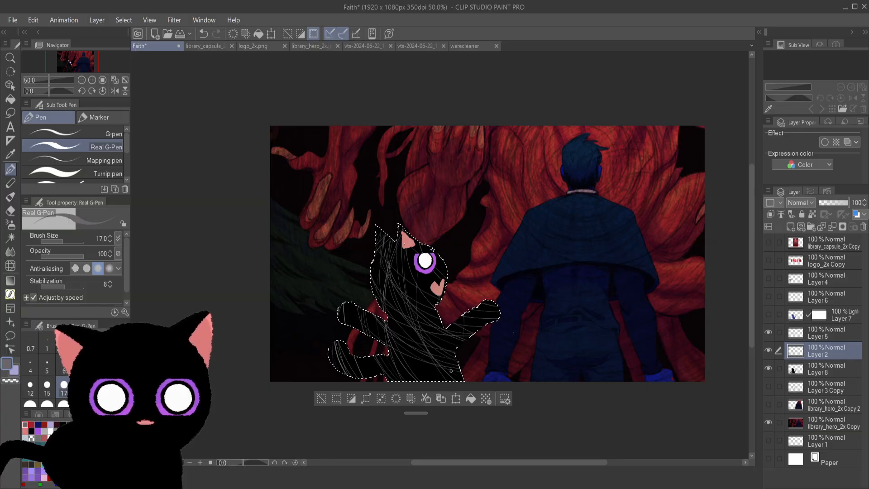
{"action": "key", "text": "ctrl+z"}
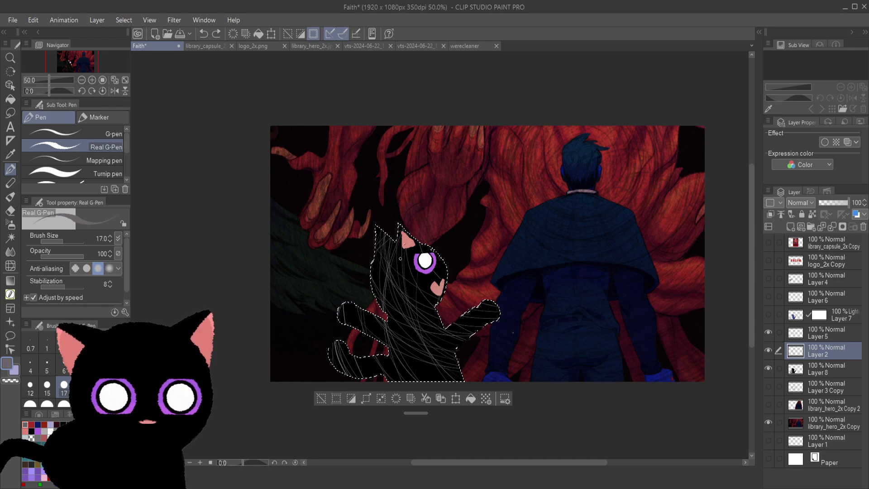
{"action": "key", "text": "ctrl+y"}
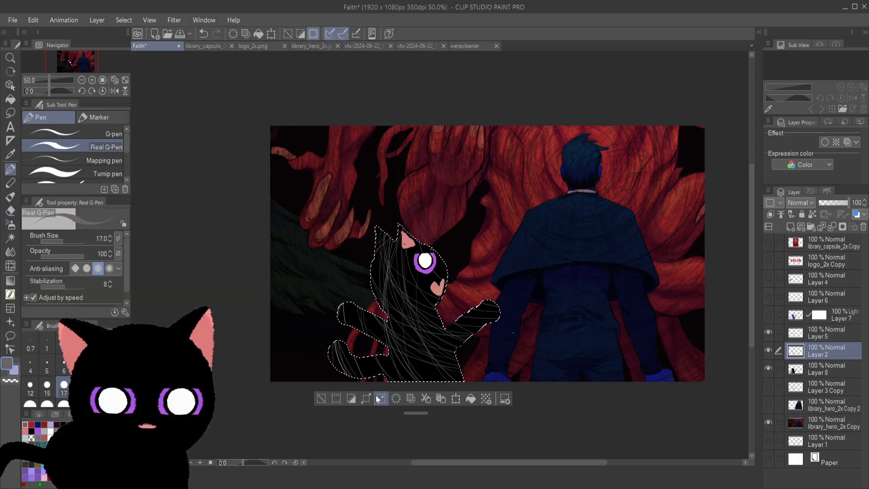
- Invert the cat selection and prepare the Wet wash watercolor brush at size 80
{"action": "left_click", "coordinate": [352, 398]}
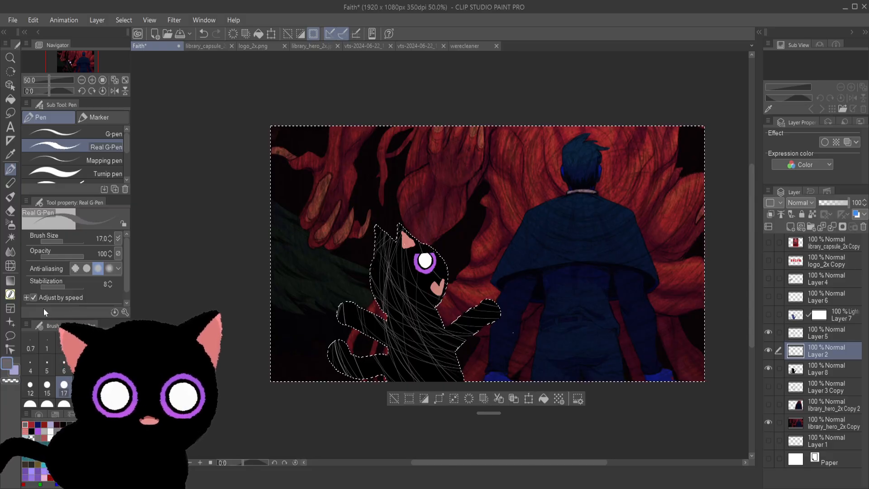
{"action": "left_click", "coordinate": [11, 183]}
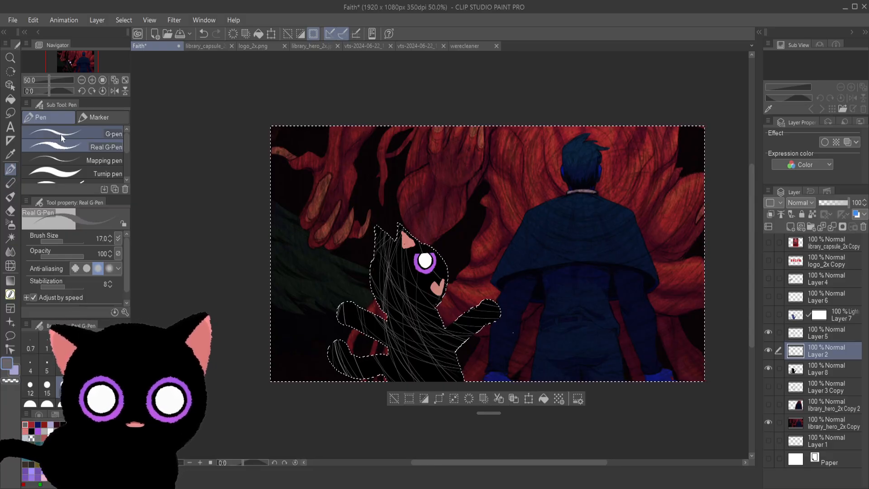
{"action": "left_click", "coordinate": [10, 197]}
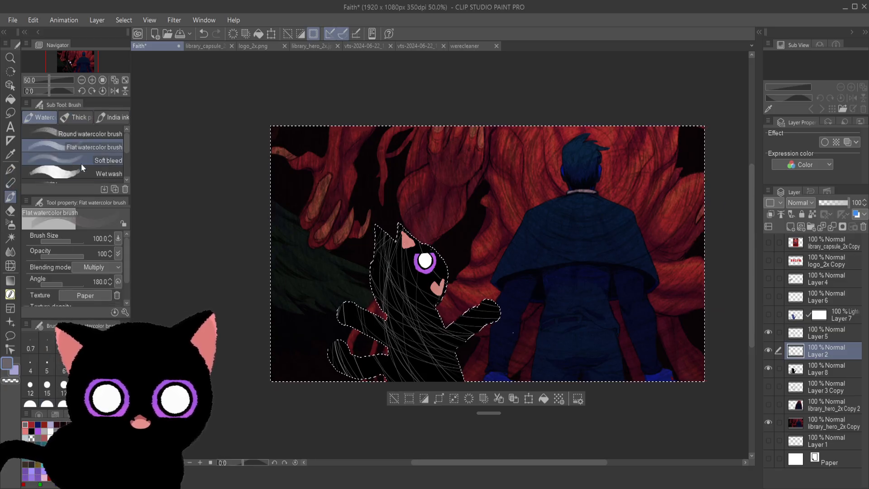
{"action": "left_click", "coordinate": [104, 161]}
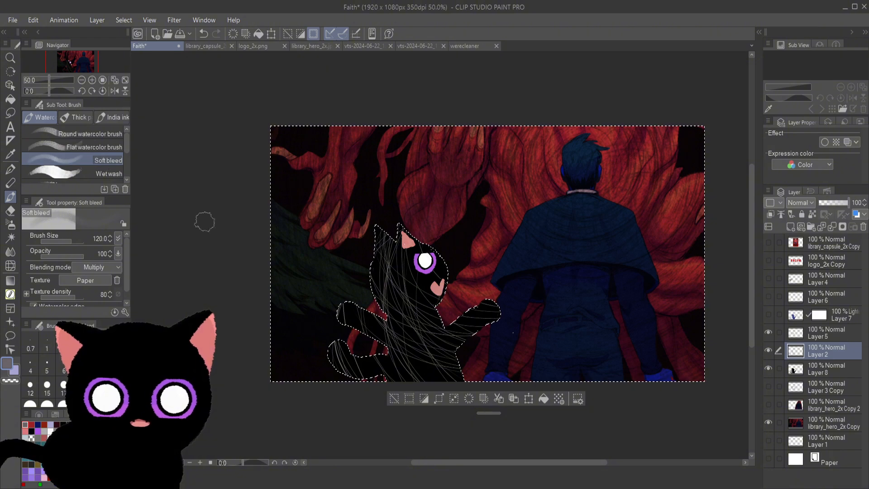
{"action": "left_click", "coordinate": [63, 174]}
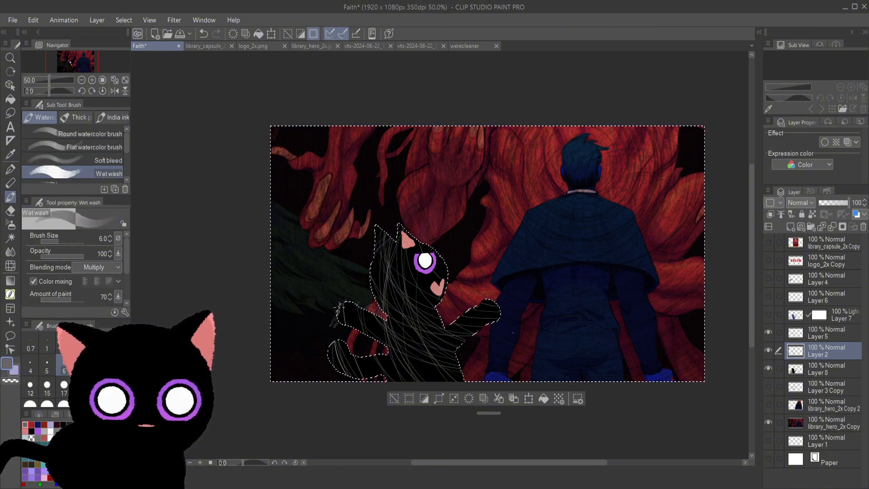
{"action": "key", "text": "ctrl+z"}
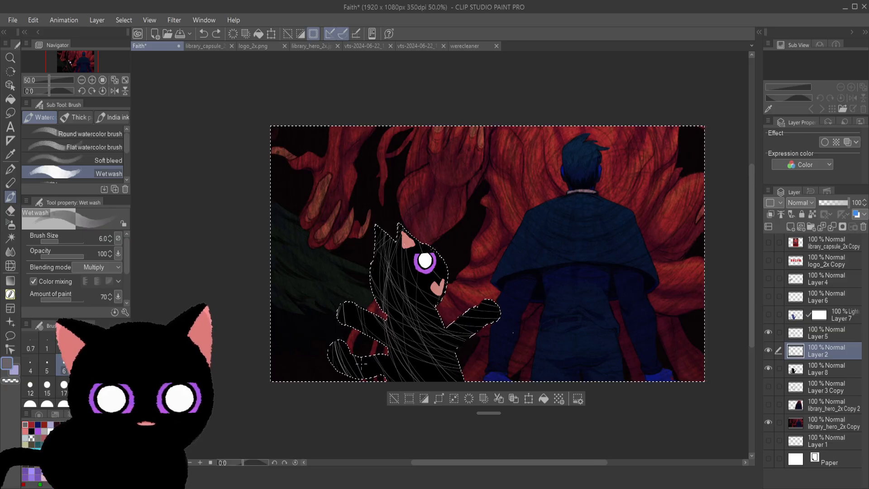
{"action": "left_click", "coordinate": [98, 403]}
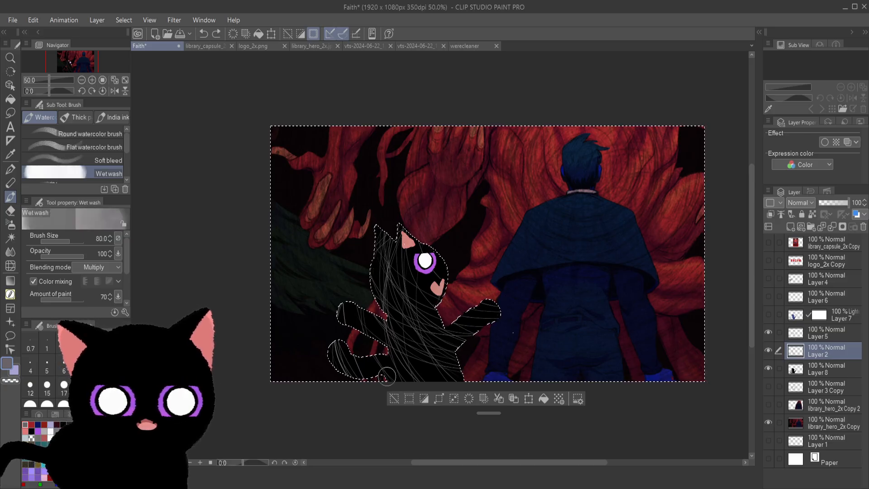
- Try a soft grey Wet wash glow around the outside of the cat, comparing it with Layer 2 hidden and shown
{"action": "mouse_move", "coordinate": [378, 369]}
{"action": "left_mouse_down"}
{"action": "mouse_move", "coordinate": [403, 362]}
{"action": "mouse_move", "coordinate": [403, 342]}
{"action": "mouse_move", "coordinate": [353, 324]}
{"action": "left_mouse_up"}
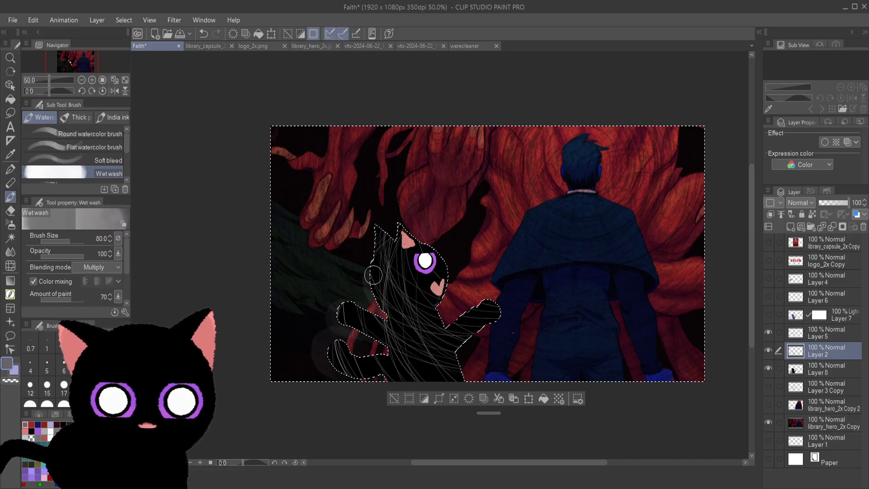
{"action": "mouse_move", "coordinate": [440, 257]}
{"action": "left_mouse_down"}
{"action": "mouse_move", "coordinate": [448, 313]}
{"action": "mouse_move", "coordinate": [469, 314]}
{"action": "mouse_move", "coordinate": [480, 344]}
{"action": "mouse_move", "coordinate": [459, 383]}
{"action": "left_mouse_up"}
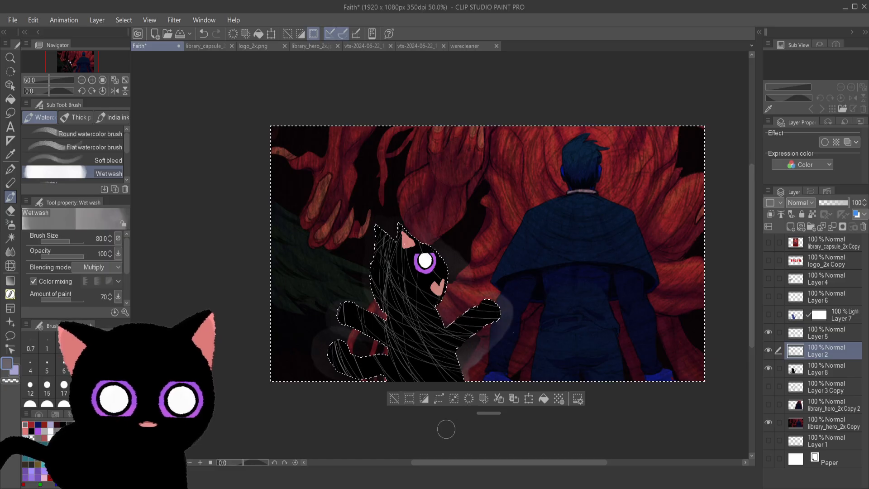
{"action": "left_click", "coordinate": [769, 350]}
{"action": "left_click", "coordinate": [768, 351]}
{"action": "left_click", "coordinate": [768, 351]}
{"action": "left_click", "coordinate": [769, 351]}
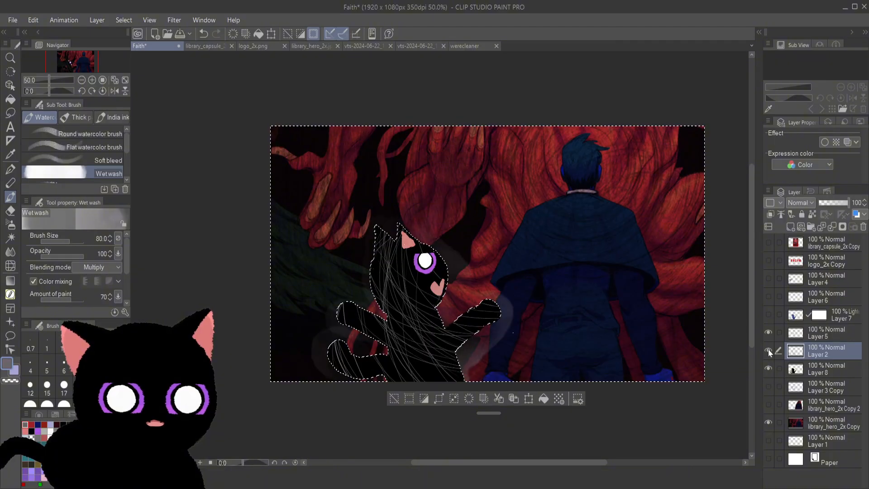
{"action": "left_click", "coordinate": [769, 351]}
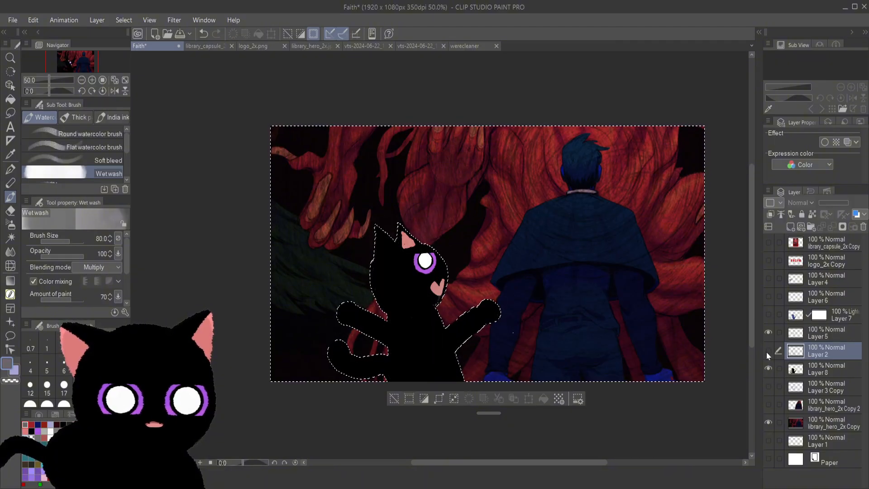
{"action": "left_click", "coordinate": [768, 350]}
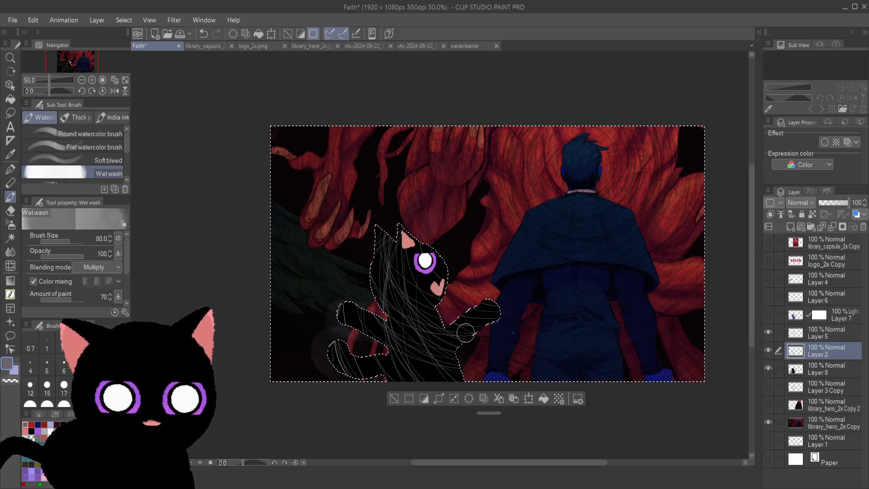
- Try extending the grey glow around the cat's whole outline, preview it without the selection, and undo it
{"action": "mouse_move", "coordinate": [446, 294]}
{"action": "left_mouse_down"}
{"action": "mouse_move", "coordinate": [498, 308]}
{"action": "mouse_move", "coordinate": [455, 336]}
{"action": "mouse_move", "coordinate": [461, 362]}
{"action": "mouse_move", "coordinate": [452, 357]}
{"action": "mouse_move", "coordinate": [489, 330]}
{"action": "mouse_move", "coordinate": [456, 336]}
{"action": "mouse_move", "coordinate": [436, 355]}
{"action": "mouse_move", "coordinate": [491, 308]}
{"action": "mouse_move", "coordinate": [456, 355]}
{"action": "mouse_move", "coordinate": [493, 308]}
{"action": "mouse_move", "coordinate": [470, 341]}
{"action": "mouse_move", "coordinate": [446, 342]}
{"action": "mouse_move", "coordinate": [431, 296]}
{"action": "mouse_move", "coordinate": [438, 258]}
{"action": "mouse_move", "coordinate": [435, 281]}
{"action": "mouse_move", "coordinate": [446, 275]}
{"action": "mouse_move", "coordinate": [421, 238]}
{"action": "mouse_move", "coordinate": [382, 224]}
{"action": "mouse_move", "coordinate": [368, 269]}
{"action": "mouse_move", "coordinate": [388, 333]}
{"action": "mouse_move", "coordinate": [340, 300]}
{"action": "mouse_move", "coordinate": [358, 379]}
{"action": "left_mouse_up"}
{"action": "key", "text": "ctrl+z"}
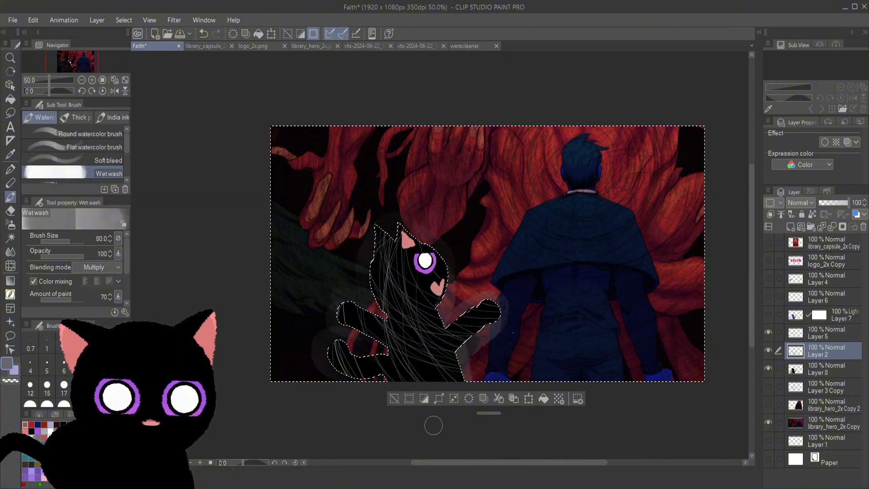
{"action": "key", "text": "ctrl+d"}
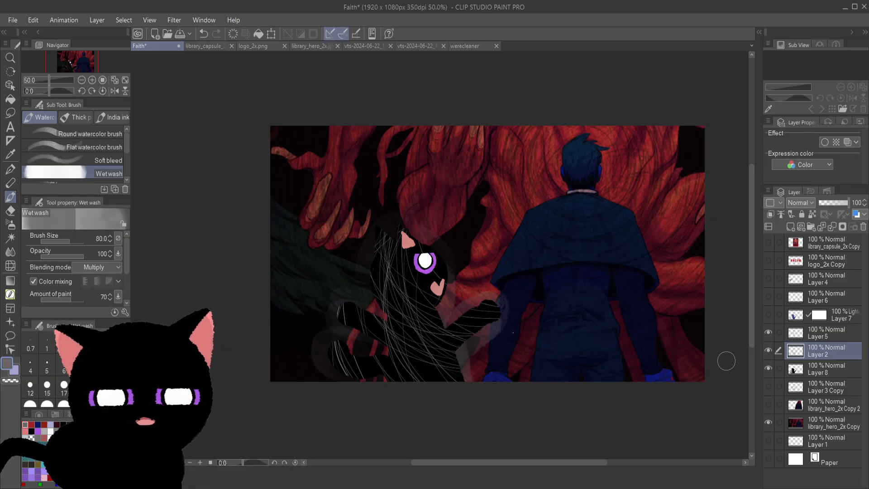
{"action": "key", "text": "ctrl+z"}
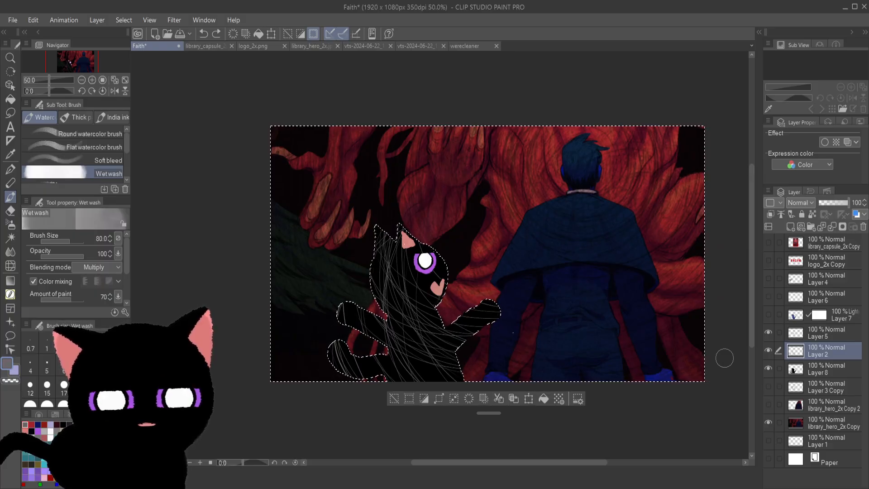
- Clear the selection and give the cat silhouette on Layer 8 a grey border effect with an edge thickness of 3.0
{"action": "left_click", "coordinate": [389, 402]}
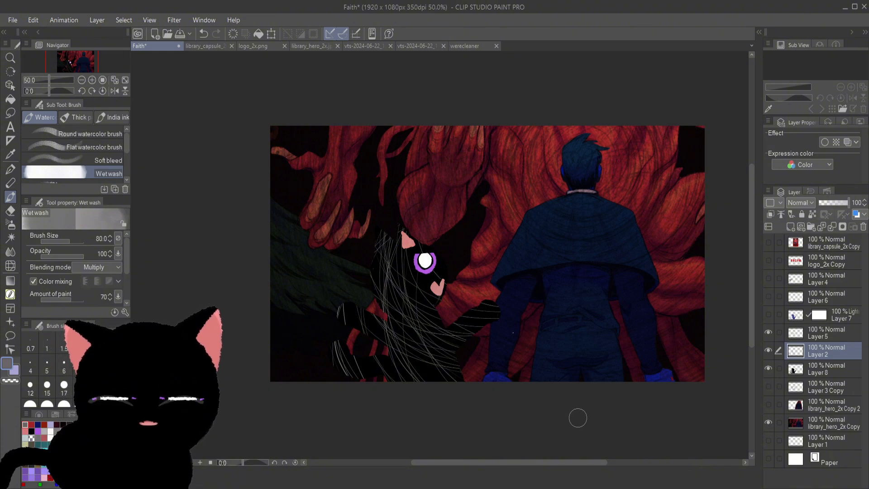
{"action": "left_click", "coordinate": [768, 422]}
{"action": "left_click", "coordinate": [768, 422]}
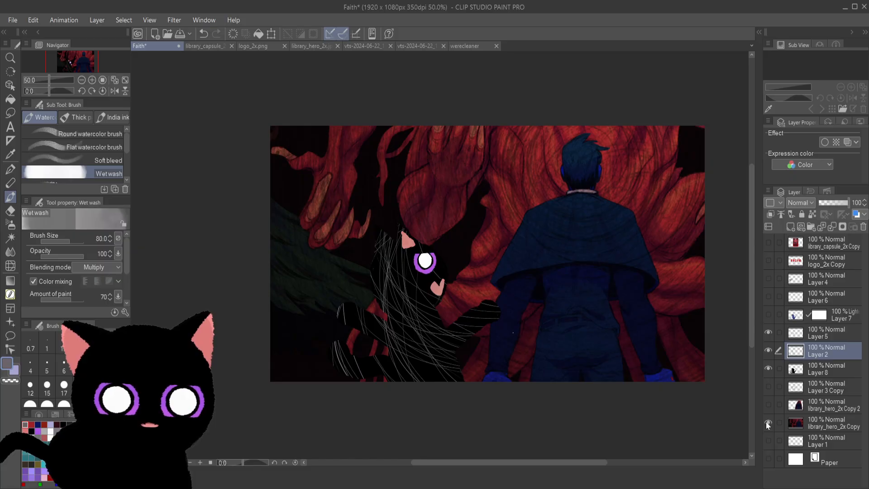
{"action": "left_click", "coordinate": [807, 367]}
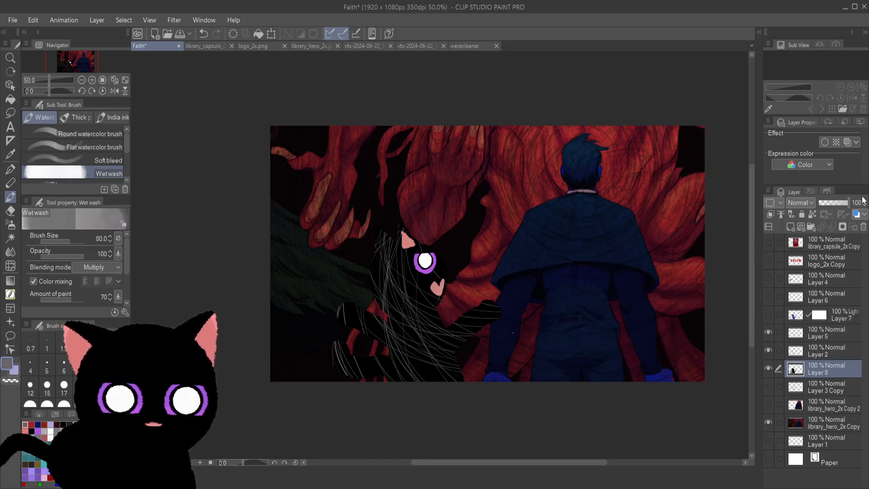
{"action": "left_click", "coordinate": [824, 142]}
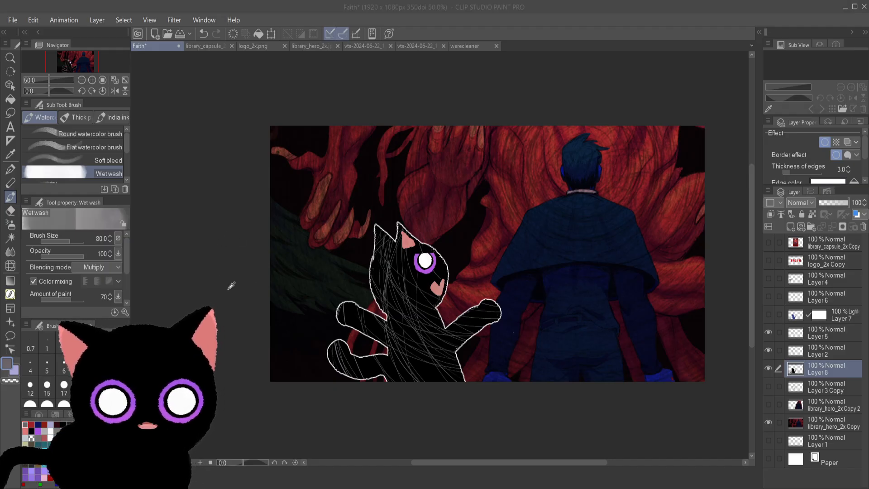
{"action": "key", "text": "Return"}
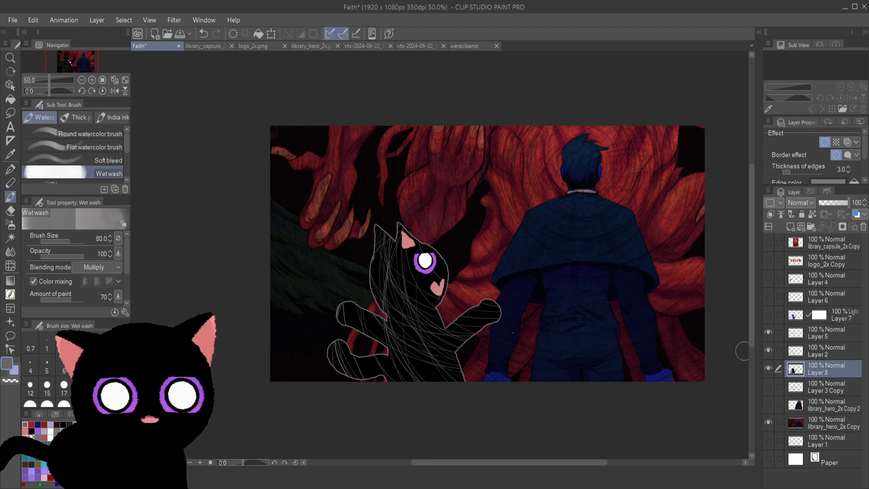
- Compare the artwork with Layer 5, Layer 2 and Layer 7 each toggled on and off
{"action": "left_click", "coordinate": [797, 340]}
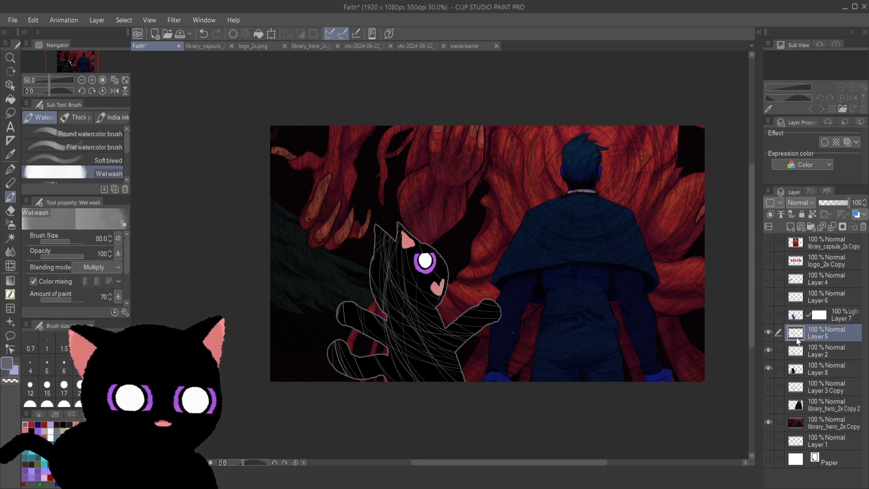
{"action": "left_click", "coordinate": [768, 333]}
{"action": "left_click", "coordinate": [769, 333]}
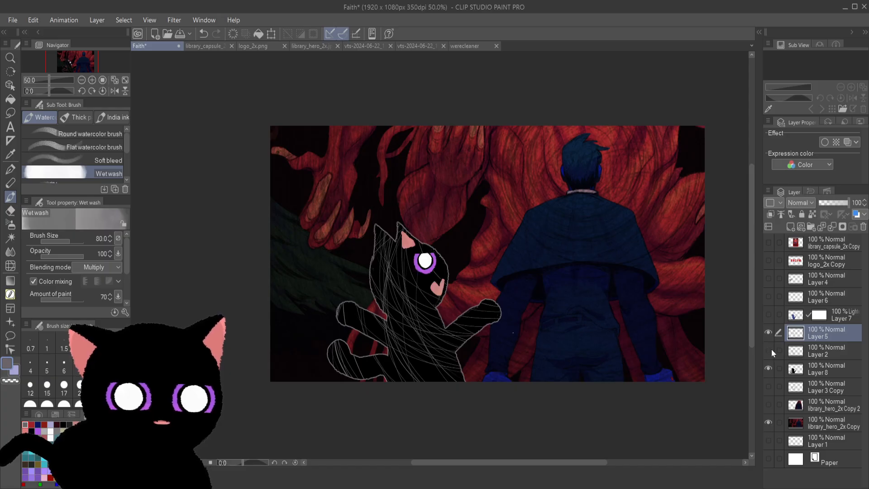
{"action": "left_click", "coordinate": [769, 350]}
{"action": "left_click", "coordinate": [769, 350]}
{"action": "left_click", "coordinate": [768, 314]}
{"action": "left_click", "coordinate": [769, 314]}
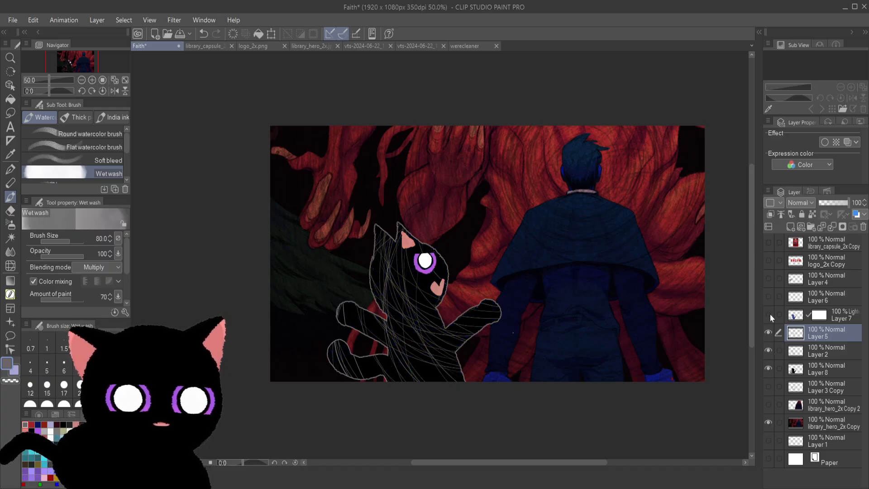
- Compare the cat with Layer 7's blue shading hidden and shown, and leave Layer 7 visible
{"action": "left_click", "coordinate": [769, 314]}
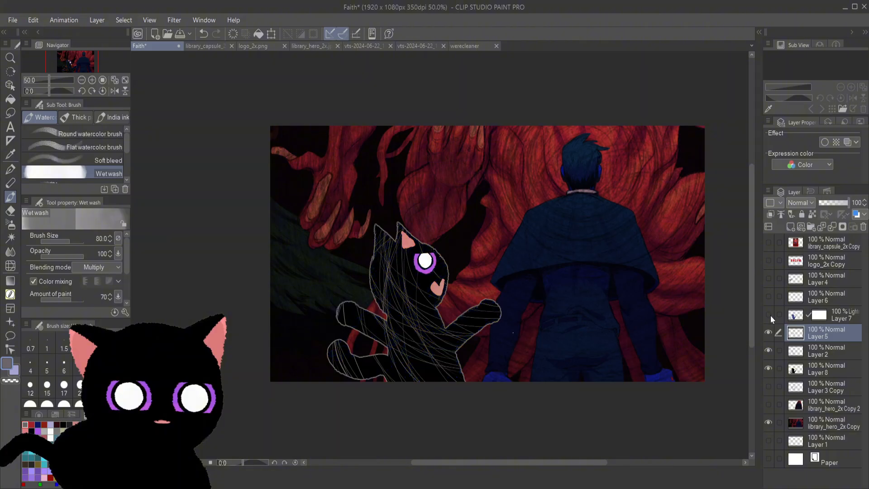
{"action": "left_click", "coordinate": [768, 314]}
{"action": "left_click", "coordinate": [769, 315]}
{"action": "left_click", "coordinate": [768, 315]}
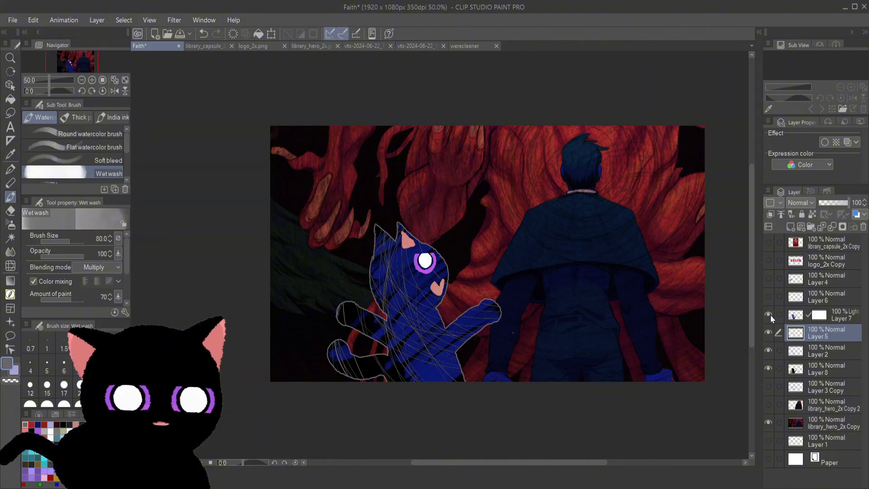
- Try the Exclusion, Hard mix and Linear light blending modes on Layer 7's blue shading
{"action": "left_click", "coordinate": [795, 315]}
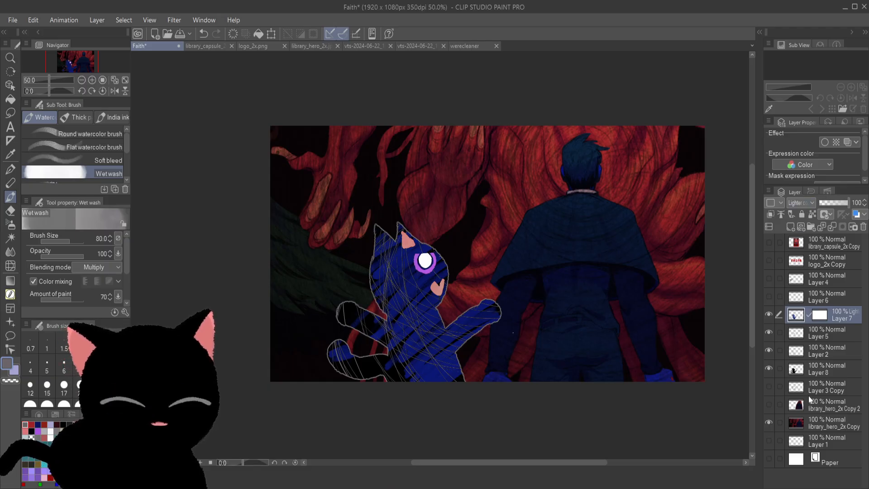
{"action": "key", "text": "e"}
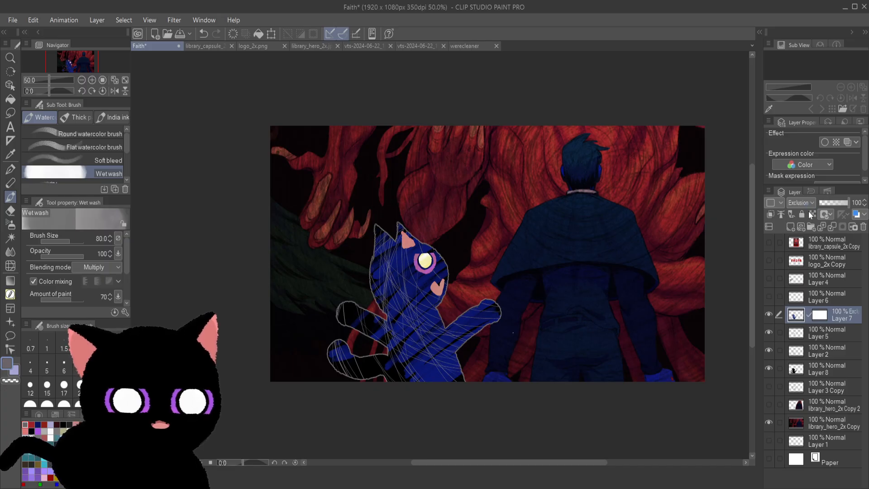
{"action": "key", "text": "Up"}
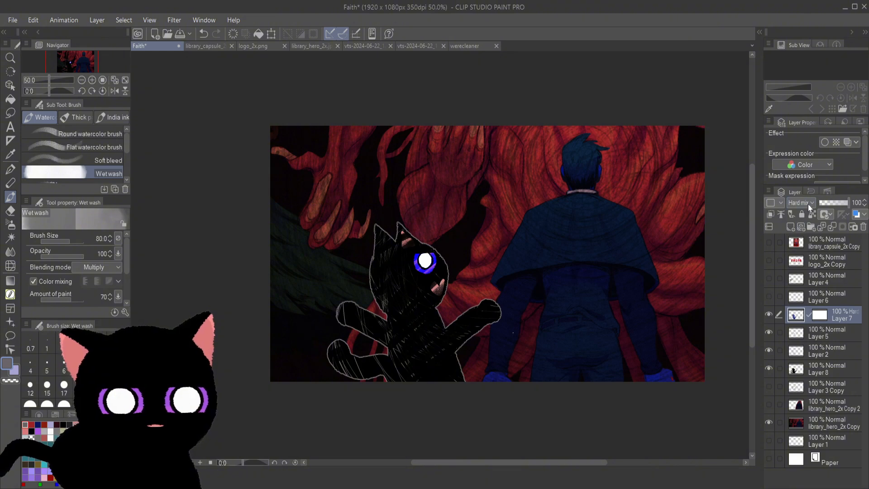
{"action": "key", "text": "Up"}
{"action": "key", "text": "Up"}
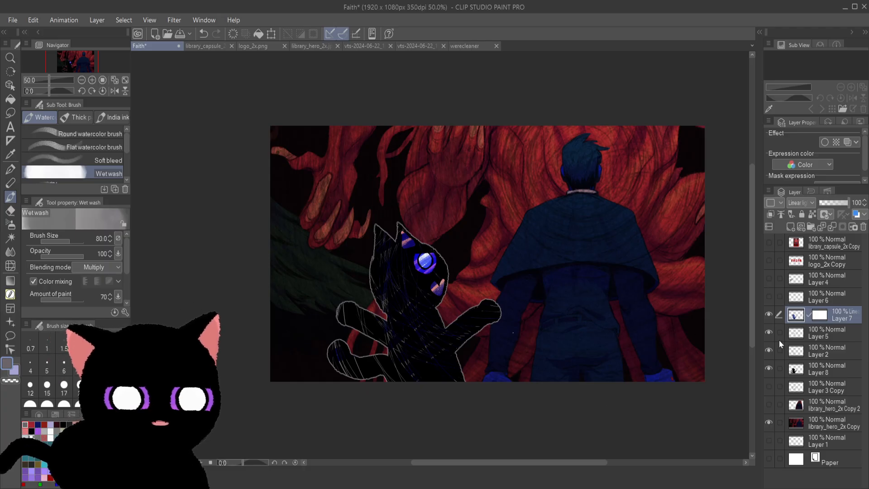
- Move Layer 5 with the cat's facial features above Layer 7 and set Layer 7's blending mode to Overlay
{"action": "left_click", "coordinate": [770, 332]}
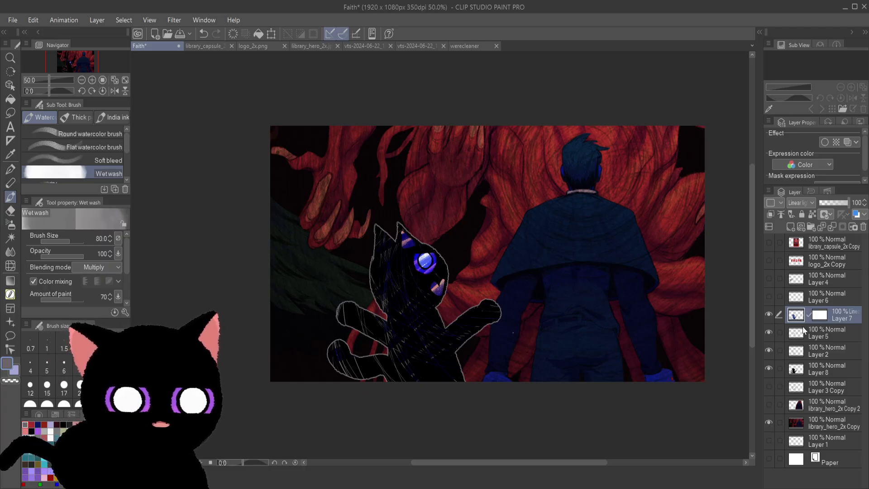
{"action": "left_click_drag", "start_coordinate": [803, 331], "coordinate": [805, 304]}
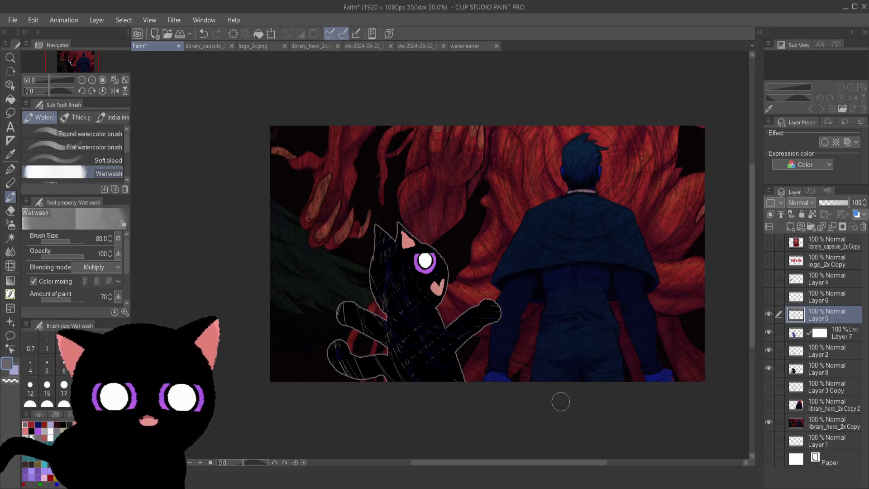
{"action": "left_click", "coordinate": [794, 335]}
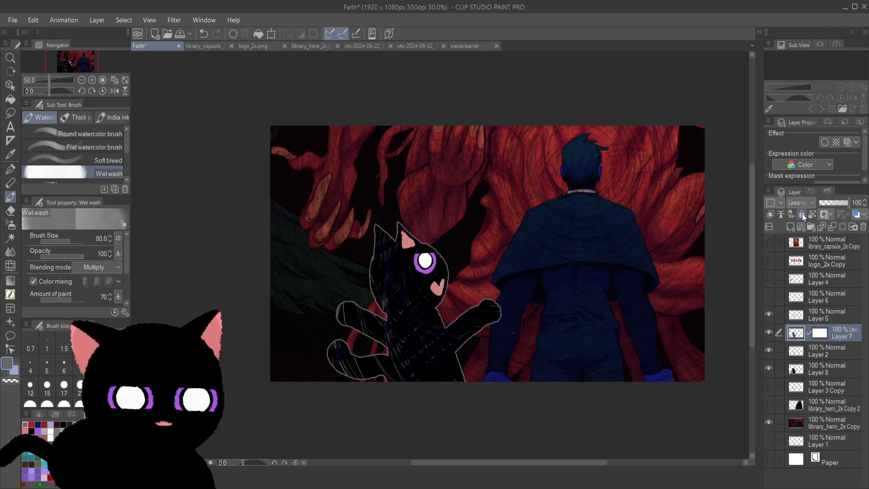
{"action": "left_click", "coordinate": [803, 227]}
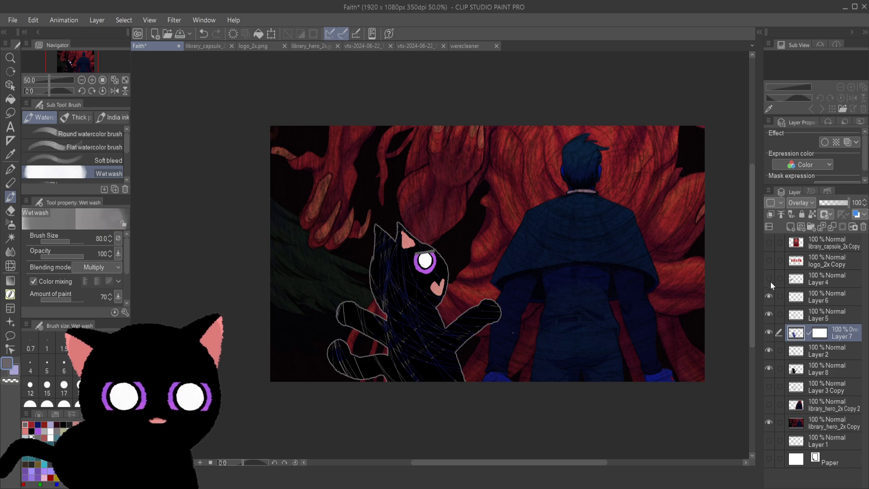
- Show Layer 4 with the book sketch and hide the library_hero_2x Copy background behind the cat
{"action": "left_click", "coordinate": [769, 278]}
{"action": "left_click", "coordinate": [815, 276]}
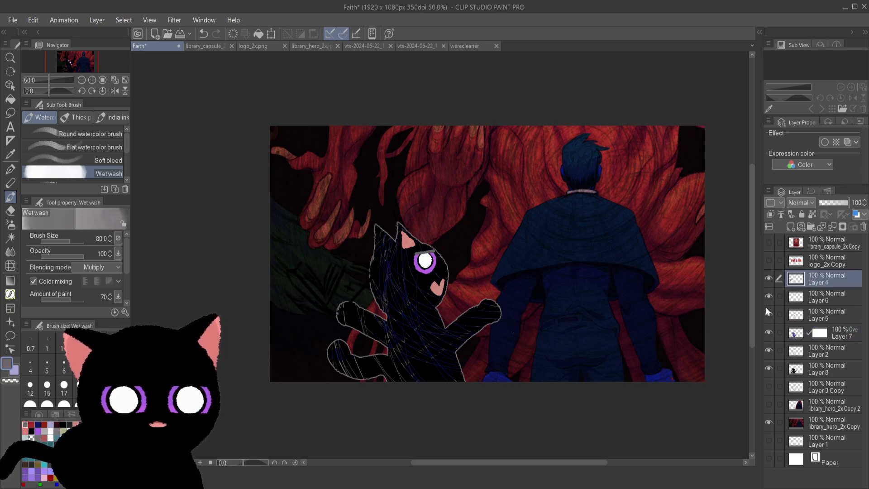
{"action": "left_click", "coordinate": [768, 422]}
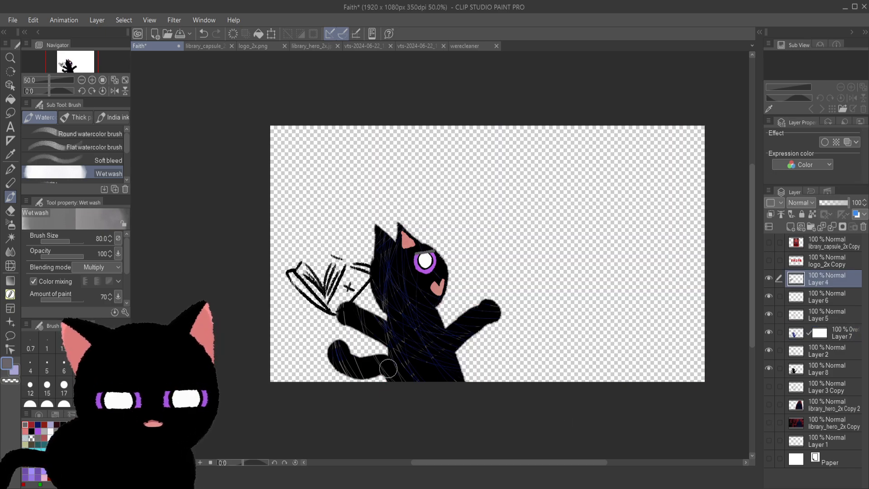
{"action": "scroll", "coordinate": [300, 326], "scroll_direction": "up", "scroll_amount": 7}
{"action": "scroll", "coordinate": [317, 312], "scroll_direction": "down", "scroll_amount": 1}
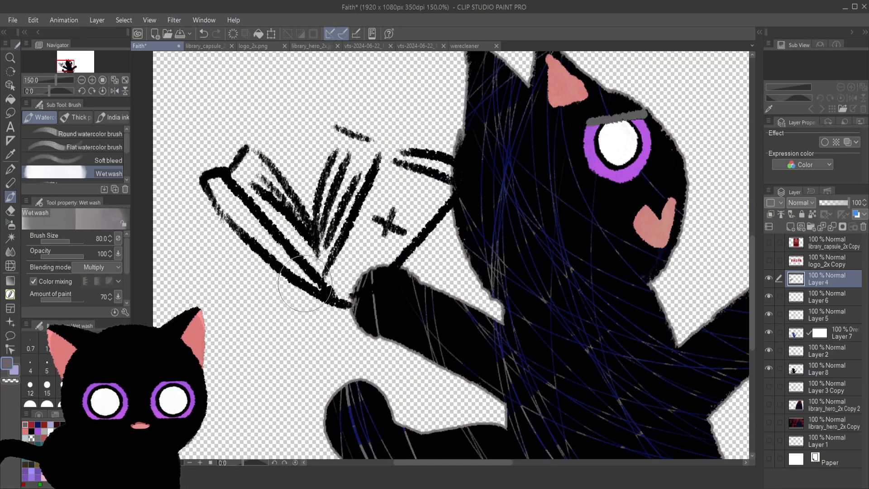
- Add a new layer above Layer 4, try white size 17 Real G-Pen strokes on the book, and undo them
{"action": "left_click", "coordinate": [791, 227]}
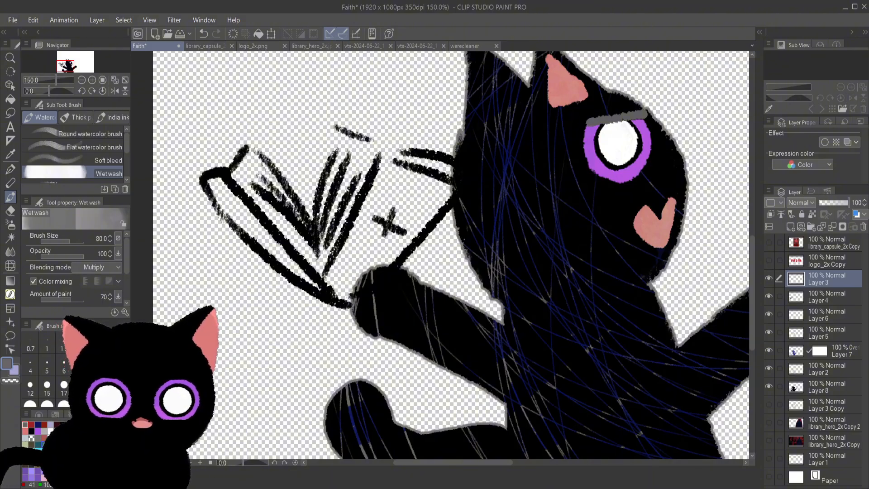
{"action": "left_click", "coordinate": [50, 431]}
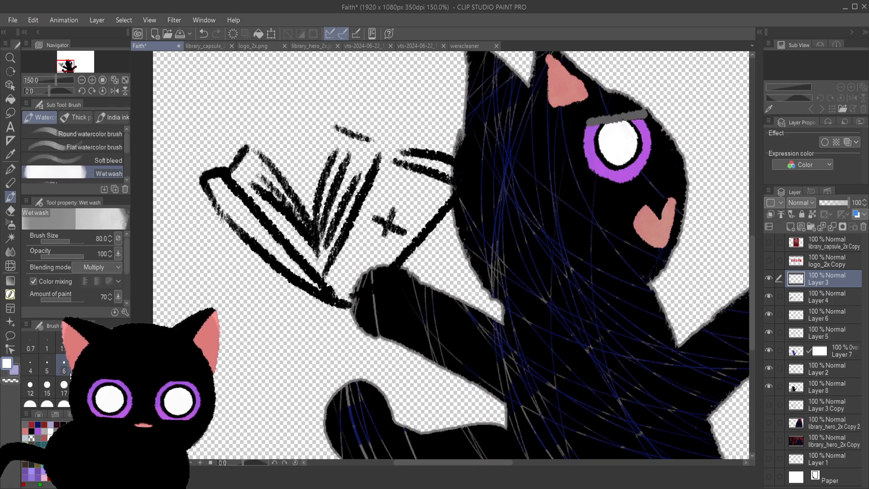
{"action": "left_click", "coordinate": [10, 169]}
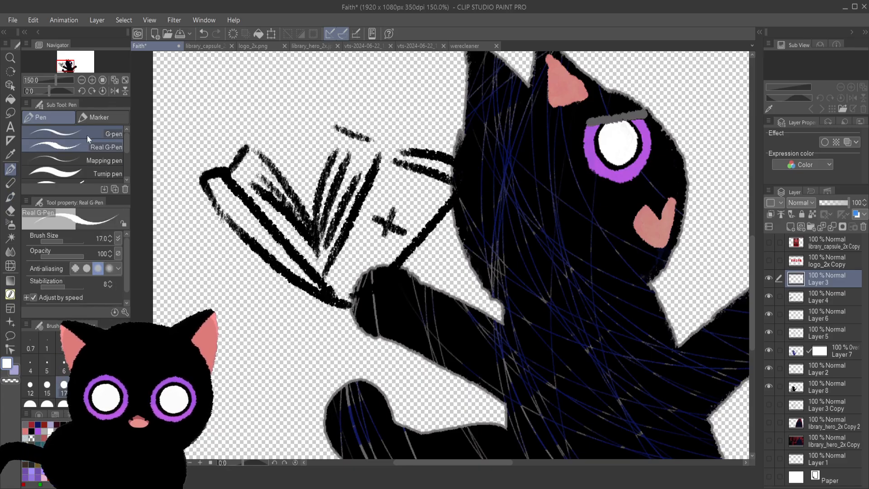
{"action": "mouse_move", "coordinate": [379, 168]}
{"action": "left_mouse_down"}
{"action": "mouse_move", "coordinate": [337, 259]}
{"action": "mouse_move", "coordinate": [348, 295]}
{"action": "mouse_move", "coordinate": [329, 281]}
{"action": "mouse_move", "coordinate": [355, 304]}
{"action": "mouse_move", "coordinate": [370, 264]}
{"action": "mouse_move", "coordinate": [350, 287]}
{"action": "mouse_move", "coordinate": [330, 271]}
{"action": "mouse_move", "coordinate": [354, 287]}
{"action": "mouse_move", "coordinate": [340, 254]}
{"action": "mouse_move", "coordinate": [357, 256]}
{"action": "mouse_move", "coordinate": [363, 243]}
{"action": "mouse_move", "coordinate": [357, 217]}
{"action": "mouse_move", "coordinate": [370, 243]}
{"action": "mouse_move", "coordinate": [385, 213]}
{"action": "mouse_move", "coordinate": [378, 177]}
{"action": "mouse_move", "coordinate": [426, 177]}
{"action": "left_mouse_up"}
{"action": "key", "text": "ctrl+z"}
{"action": "key", "text": "ctrl+z"}
{"action": "key", "text": "ctrl+z"}
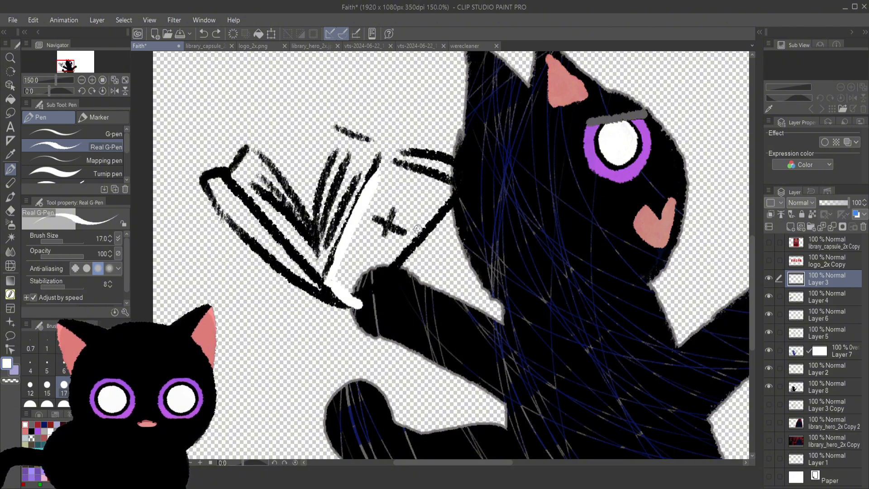
{"action": "key", "text": "ctrl+z"}
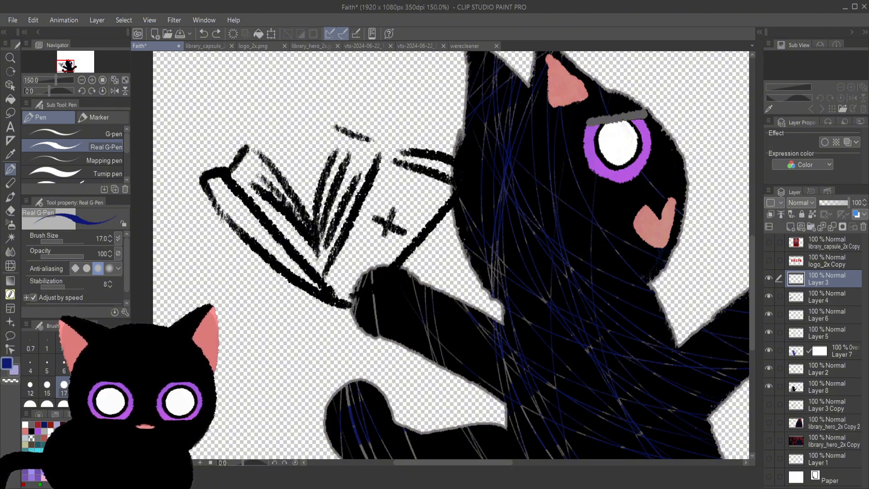
- Paint the book's front cover solid dark blue on Layer 3 with the Real G-Pen at size 17
{"action": "mouse_move", "coordinate": [326, 284]}
{"action": "left_mouse_down"}
{"action": "mouse_move", "coordinate": [379, 182]}
{"action": "mouse_move", "coordinate": [376, 191]}
{"action": "mouse_move", "coordinate": [433, 186]}
{"action": "left_mouse_up"}
{"action": "mouse_move", "coordinate": [384, 166]}
{"action": "left_mouse_down"}
{"action": "mouse_move", "coordinate": [455, 192]}
{"action": "mouse_move", "coordinate": [376, 253]}
{"action": "left_mouse_up"}
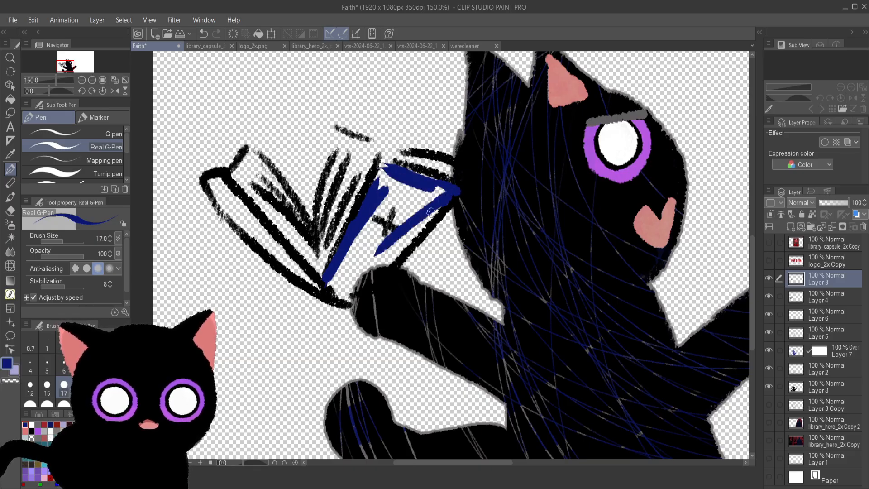
{"action": "mouse_move", "coordinate": [446, 195]}
{"action": "left_mouse_down"}
{"action": "mouse_move", "coordinate": [382, 258]}
{"action": "mouse_move", "coordinate": [374, 280]}
{"action": "left_mouse_up"}
{"action": "mouse_move", "coordinate": [390, 261]}
{"action": "left_mouse_down"}
{"action": "mouse_move", "coordinate": [358, 290]}
{"action": "mouse_move", "coordinate": [332, 293]}
{"action": "mouse_move", "coordinate": [346, 293]}
{"action": "mouse_move", "coordinate": [334, 282]}
{"action": "mouse_move", "coordinate": [341, 298]}
{"action": "mouse_move", "coordinate": [348, 282]}
{"action": "mouse_move", "coordinate": [333, 280]}
{"action": "mouse_move", "coordinate": [380, 201]}
{"action": "mouse_move", "coordinate": [394, 200]}
{"action": "mouse_move", "coordinate": [354, 277]}
{"action": "mouse_move", "coordinate": [385, 253]}
{"action": "mouse_move", "coordinate": [343, 286]}
{"action": "mouse_move", "coordinate": [383, 169]}
{"action": "mouse_move", "coordinate": [388, 241]}
{"action": "mouse_move", "coordinate": [404, 188]}
{"action": "mouse_move", "coordinate": [423, 207]}
{"action": "mouse_move", "coordinate": [443, 191]}
{"action": "left_mouse_up"}
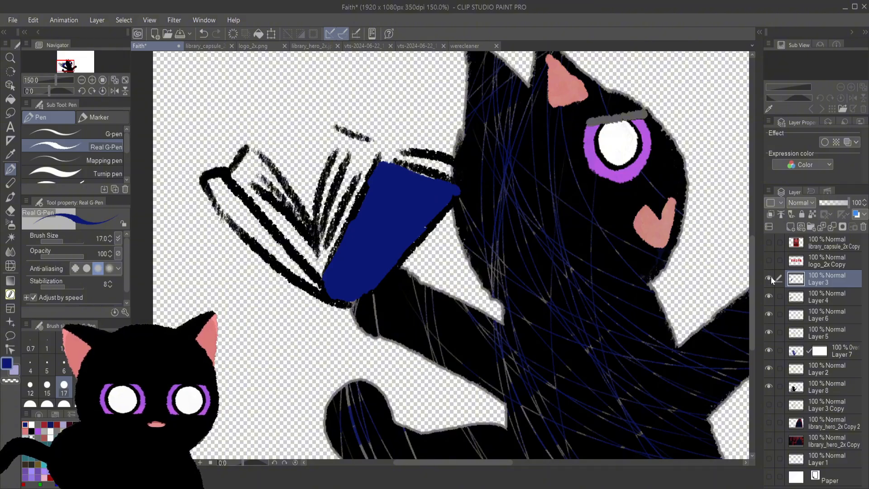
- Place the Layer 4 sketch above Layer 3, and tidy the front cover and paint the back cover dark blue on Layer 3
{"action": "left_click_drag", "start_coordinate": [817, 300], "coordinate": [817, 281]}
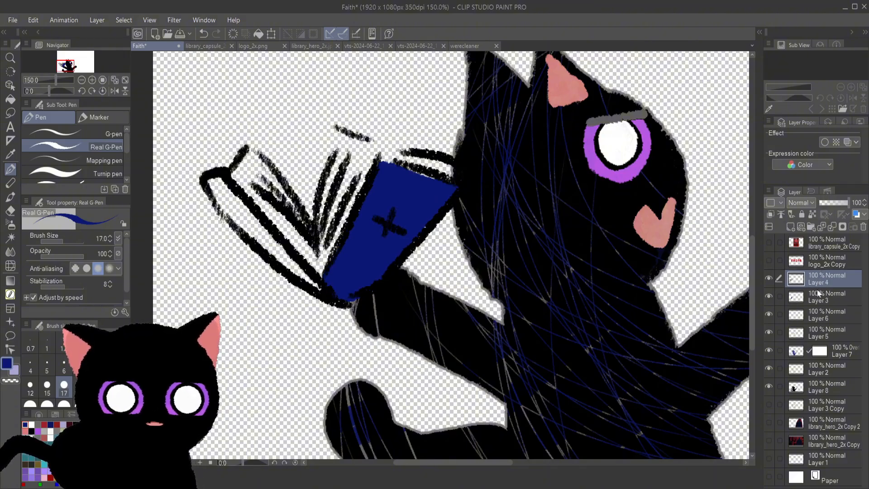
{"action": "left_click", "coordinate": [820, 300]}
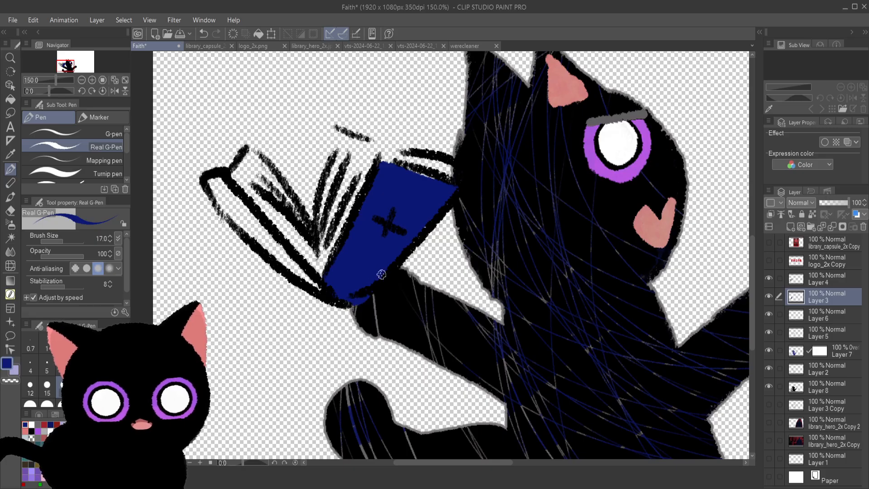
{"action": "left_click_drag", "start_coordinate": [342, 281], "coordinate": [339, 295]}
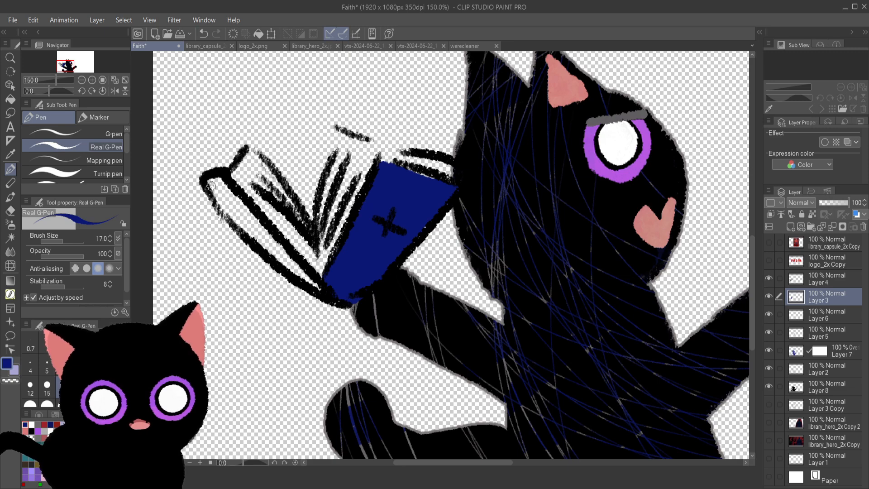
{"action": "mouse_move", "coordinate": [211, 186]}
{"action": "left_mouse_down"}
{"action": "mouse_move", "coordinate": [327, 296]}
{"action": "mouse_move", "coordinate": [211, 182]}
{"action": "mouse_move", "coordinate": [287, 259]}
{"action": "left_mouse_up"}
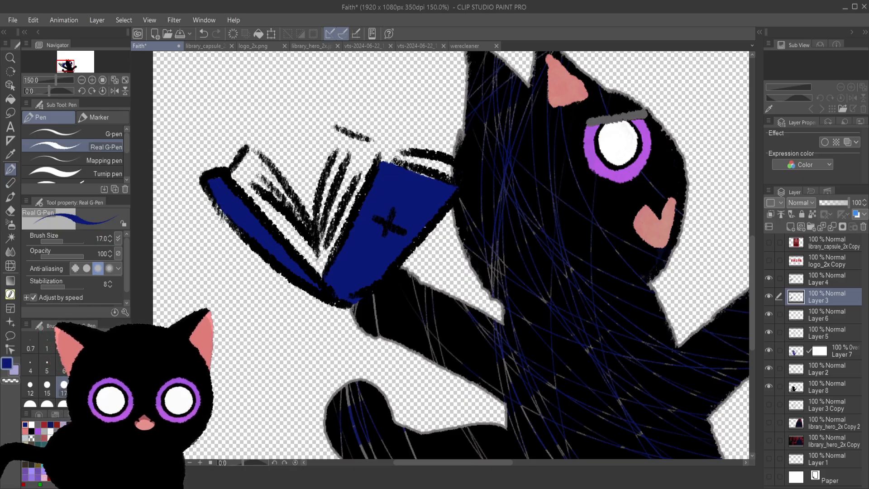
{"action": "mouse_move", "coordinate": [396, 160]}
{"action": "left_mouse_down"}
{"action": "mouse_move", "coordinate": [424, 180]}
{"action": "mouse_move", "coordinate": [443, 179]}
{"action": "mouse_move", "coordinate": [387, 167]}
{"action": "left_mouse_up"}
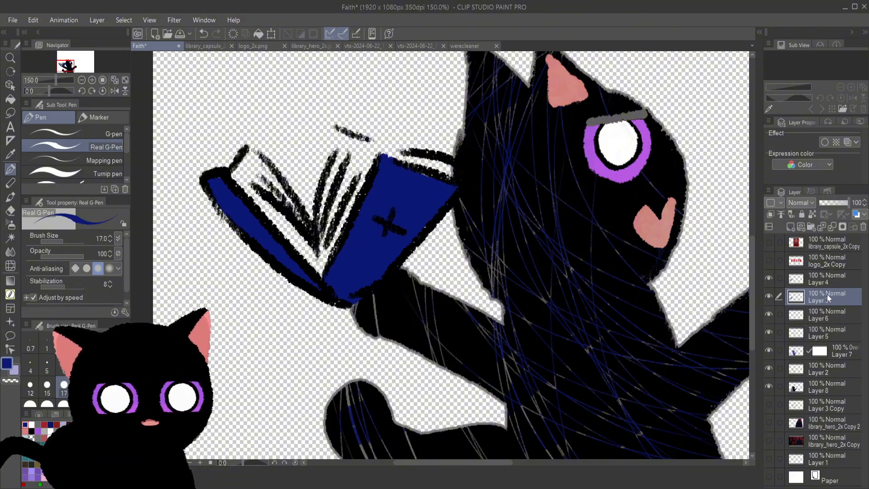
- Paint an orange cross over the sketched cross on the book's front cover, on Layer 4
{"action": "left_click", "coordinate": [827, 278]}
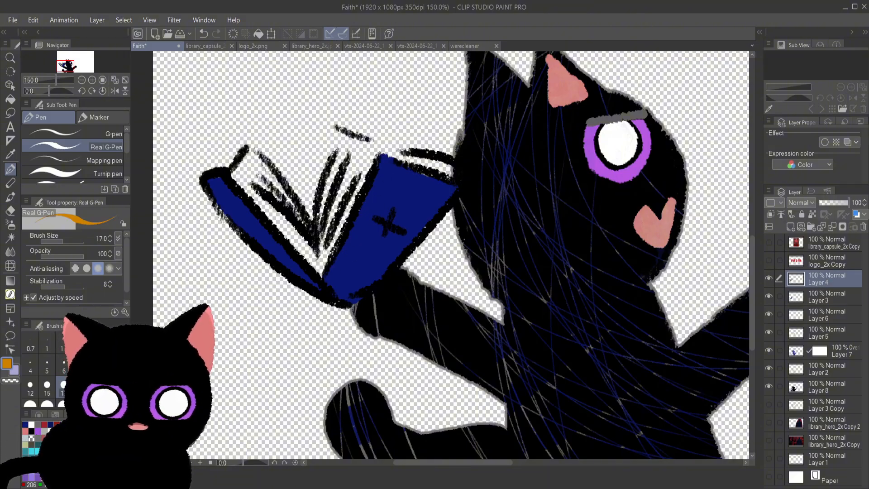
{"action": "left_click_drag", "start_coordinate": [370, 216], "coordinate": [406, 238]}
{"action": "key", "text": "ctrl+z"}
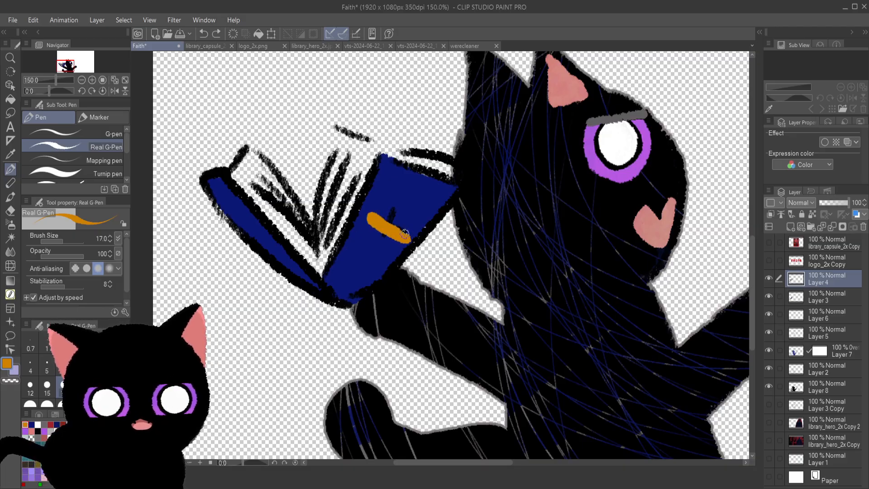
{"action": "mouse_move", "coordinate": [370, 217]}
{"action": "left_mouse_down"}
{"action": "mouse_move", "coordinate": [405, 235]}
{"action": "mouse_move", "coordinate": [369, 216]}
{"action": "mouse_move", "coordinate": [388, 231]}
{"action": "mouse_move", "coordinate": [378, 245]}
{"action": "mouse_move", "coordinate": [379, 234]}
{"action": "left_mouse_up"}
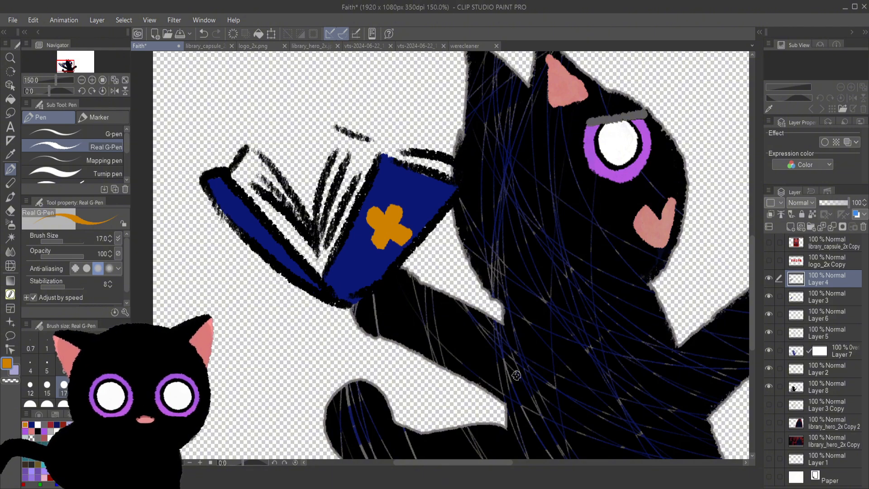
- Fill the open book's pages with white on Layer 3, keeping the paint inside the sketched lines
{"action": "left_click", "coordinate": [838, 300]}
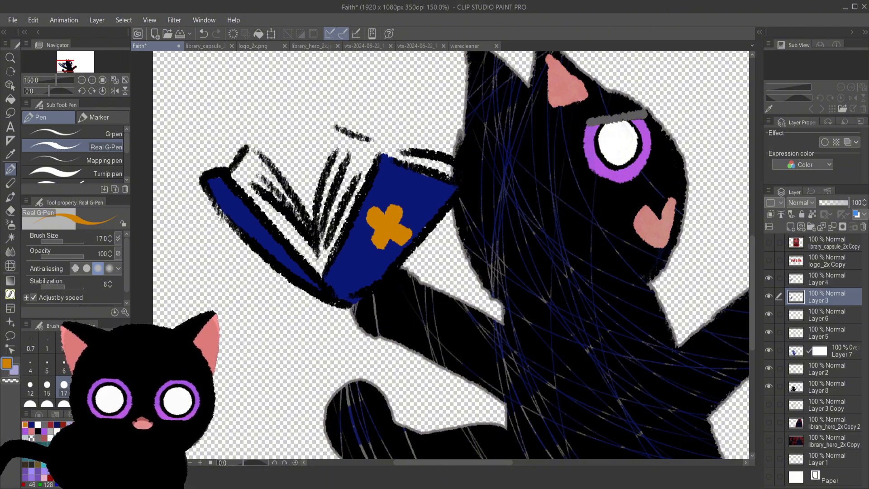
{"action": "left_click", "coordinate": [38, 424]}
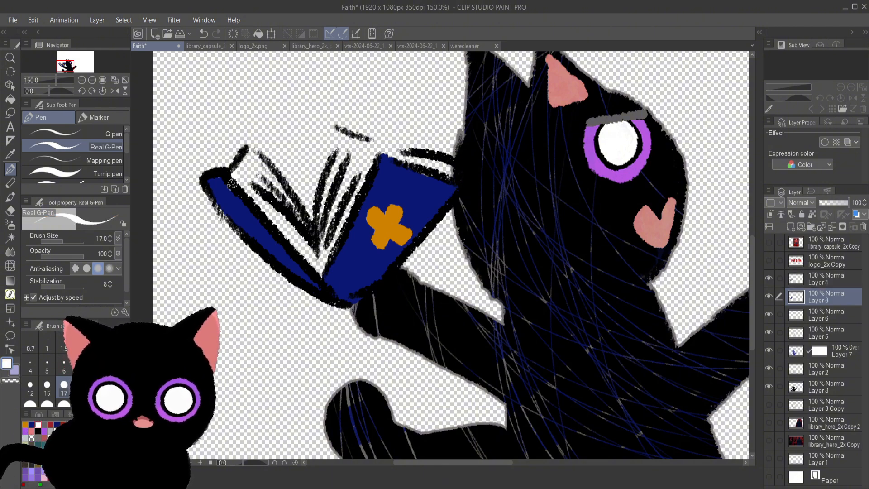
{"action": "mouse_move", "coordinate": [239, 178]}
{"action": "left_mouse_down"}
{"action": "mouse_move", "coordinate": [250, 177]}
{"action": "mouse_move", "coordinate": [237, 177]}
{"action": "mouse_move", "coordinate": [248, 190]}
{"action": "mouse_move", "coordinate": [238, 171]}
{"action": "mouse_move", "coordinate": [250, 155]}
{"action": "mouse_move", "coordinate": [259, 162]}
{"action": "mouse_move", "coordinate": [320, 269]}
{"action": "mouse_move", "coordinate": [270, 213]}
{"action": "mouse_move", "coordinate": [252, 169]}
{"action": "mouse_move", "coordinate": [315, 259]}
{"action": "mouse_move", "coordinate": [332, 186]}
{"action": "mouse_move", "coordinate": [352, 177]}
{"action": "mouse_move", "coordinate": [338, 233]}
{"action": "mouse_move", "coordinate": [364, 166]}
{"action": "mouse_move", "coordinate": [366, 177]}
{"action": "mouse_move", "coordinate": [370, 150]}
{"action": "mouse_move", "coordinate": [352, 172]}
{"action": "mouse_move", "coordinate": [356, 153]}
{"action": "mouse_move", "coordinate": [331, 164]}
{"action": "mouse_move", "coordinate": [337, 130]}
{"action": "mouse_move", "coordinate": [337, 150]}
{"action": "mouse_move", "coordinate": [340, 131]}
{"action": "mouse_move", "coordinate": [369, 147]}
{"action": "mouse_move", "coordinate": [357, 179]}
{"action": "mouse_move", "coordinate": [364, 150]}
{"action": "mouse_move", "coordinate": [374, 149]}
{"action": "mouse_move", "coordinate": [350, 198]}
{"action": "mouse_move", "coordinate": [365, 164]}
{"action": "mouse_move", "coordinate": [351, 151]}
{"action": "left_mouse_up"}
{"action": "key", "text": "ctrl+z"}
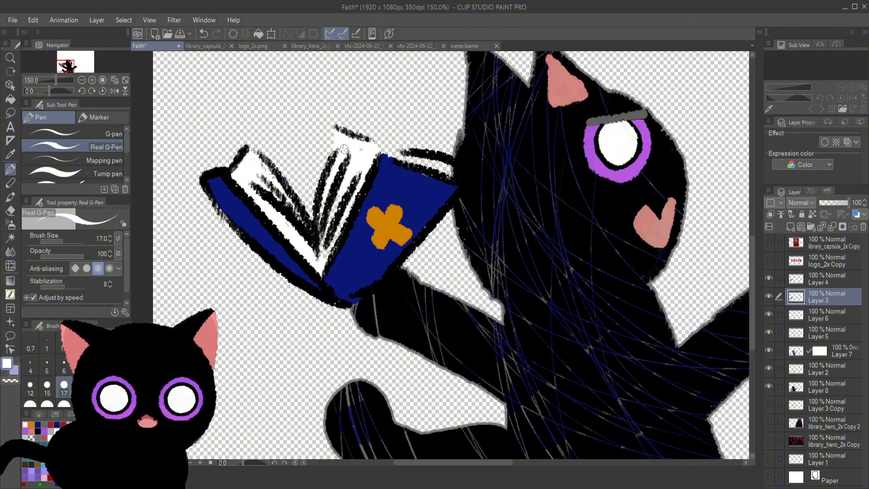
{"action": "mouse_move", "coordinate": [329, 196]}
{"action": "left_mouse_down"}
{"action": "mouse_move", "coordinate": [334, 218]}
{"action": "mouse_move", "coordinate": [343, 206]}
{"action": "mouse_move", "coordinate": [324, 233]}
{"action": "mouse_move", "coordinate": [325, 211]}
{"action": "left_mouse_up"}
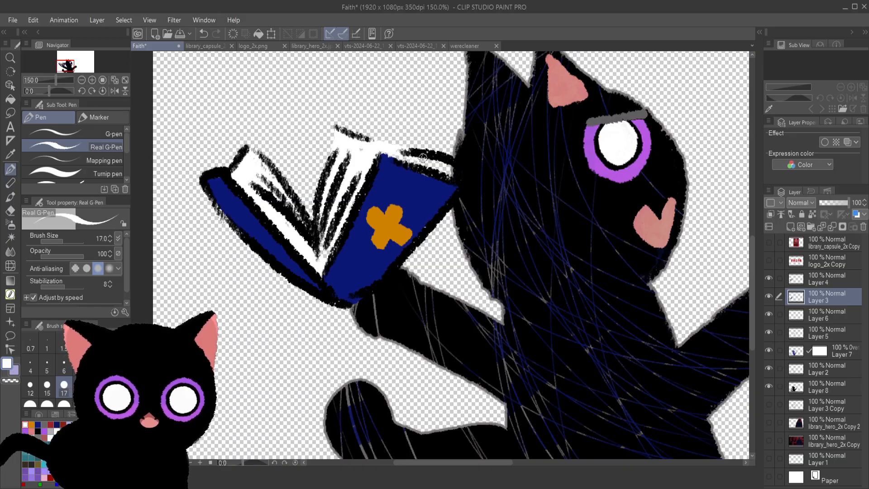
- Fill the strip along the front cover's upper edge with the cover's dark blue, and make Layer 4 active with black as the colour
{"action": "left_click", "coordinate": [358, 252], "text": "alt"}
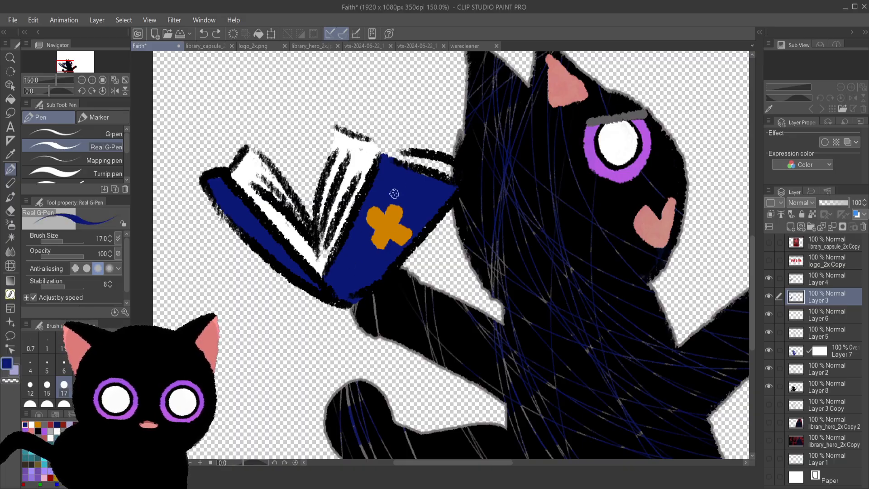
{"action": "left_click_drag", "start_coordinate": [443, 171], "coordinate": [387, 153]}
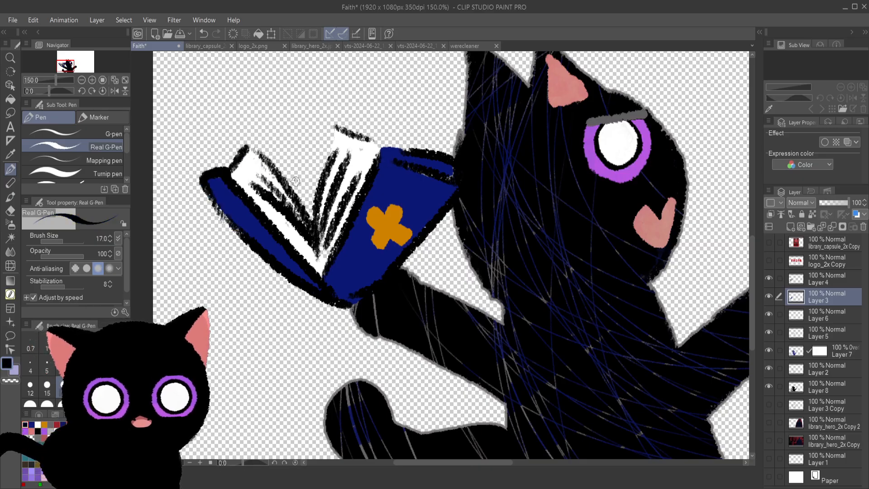
{"action": "left_click", "coordinate": [798, 277]}
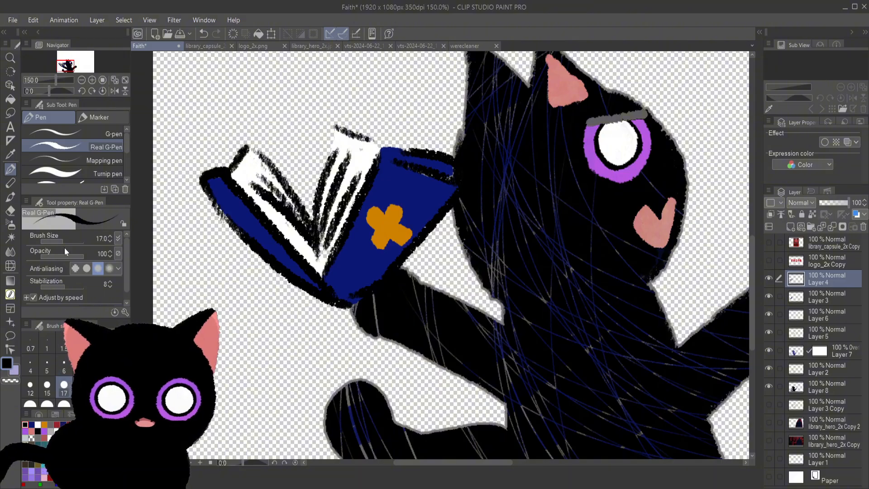
- Redraw the book's outline around its covers and page edges with the black Crayon at size 7 on Layer 4
{"action": "key", "text": "p"}
{"action": "left_click", "coordinate": [49, 364]}
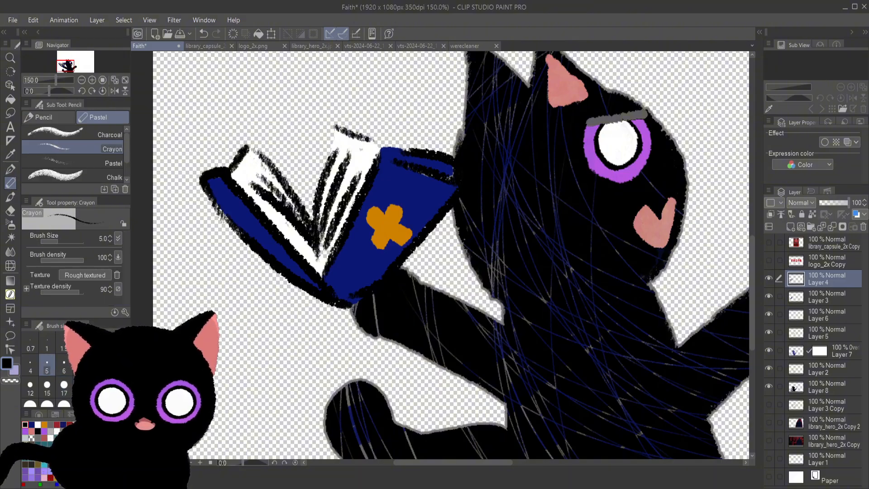
{"action": "key", "text": "ctrl+z"}
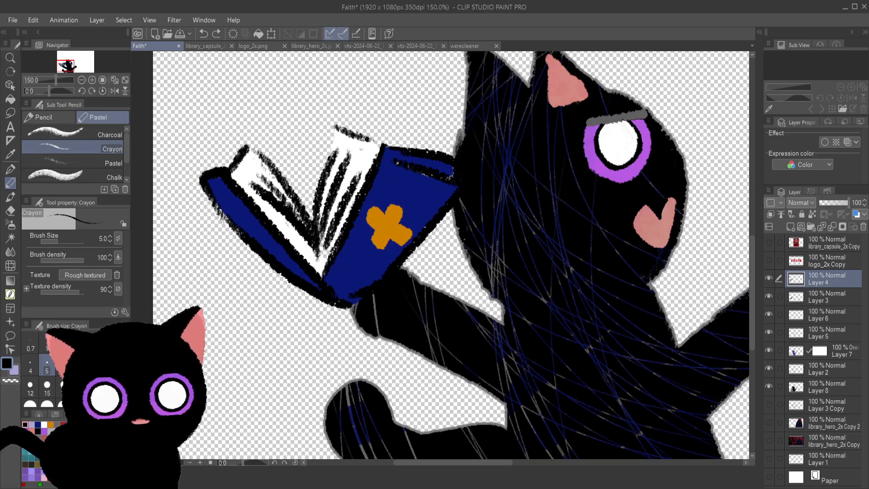
{"action": "key", "text": "ctrl+z"}
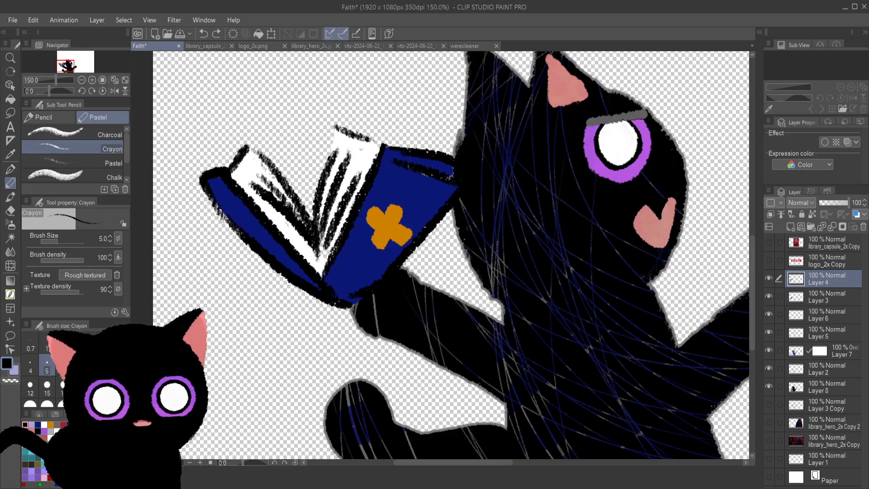
{"action": "key", "text": "ctrl+y"}
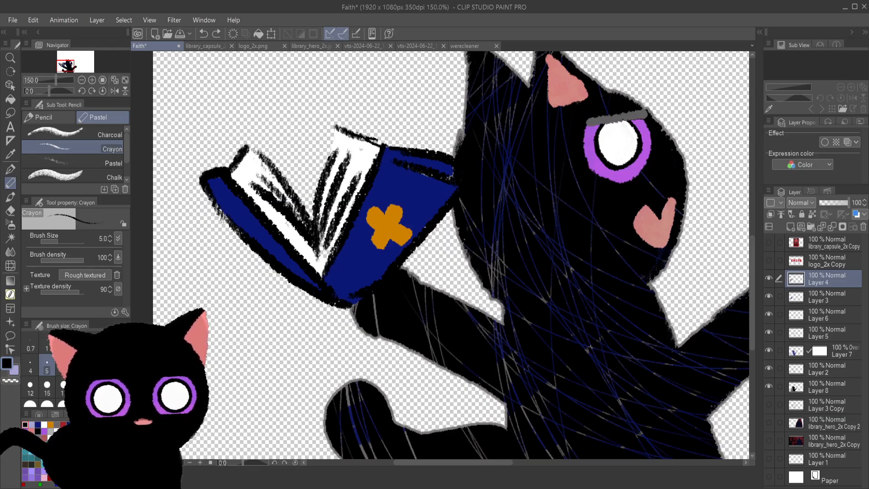
{"action": "key", "text": "bracketright"}
{"action": "key", "text": "bracketright"}
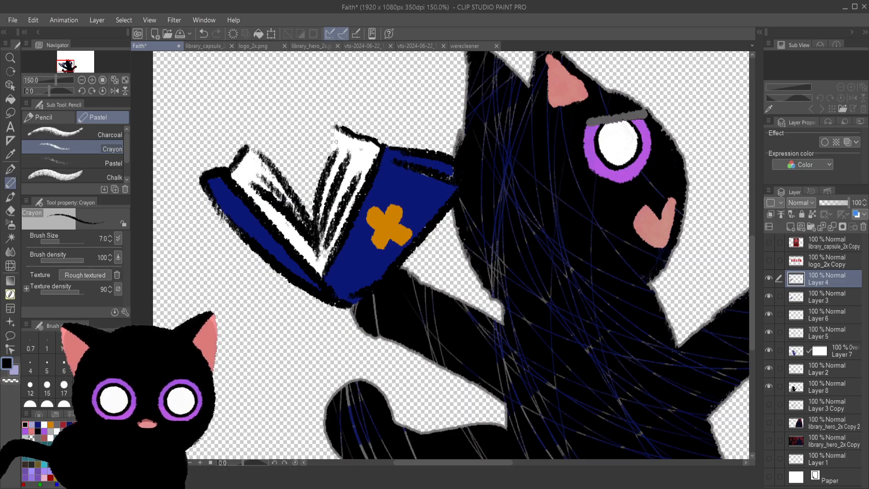
{"action": "key", "text": "ctrl+z"}
{"action": "left_click_drag", "start_coordinate": [335, 128], "coordinate": [324, 171]}
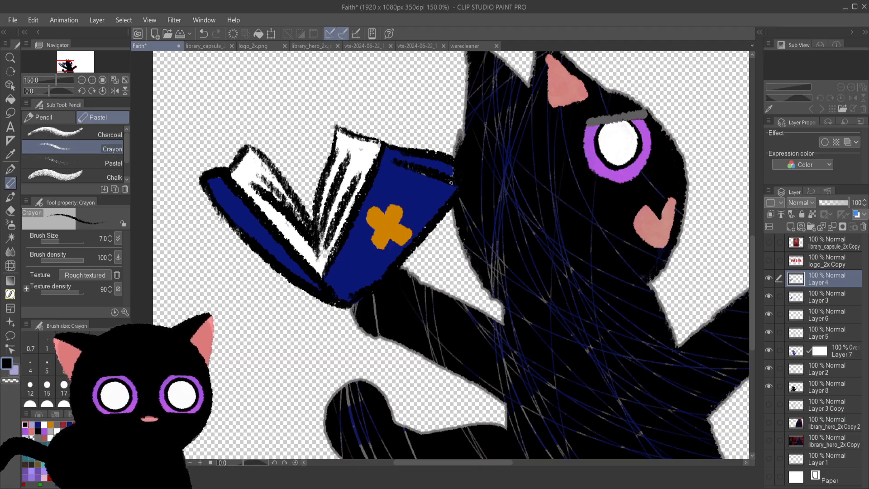
- Add a new layer directly below Layer 3, and set up the Wet wash brush in orange
{"action": "left_click", "coordinate": [791, 227]}
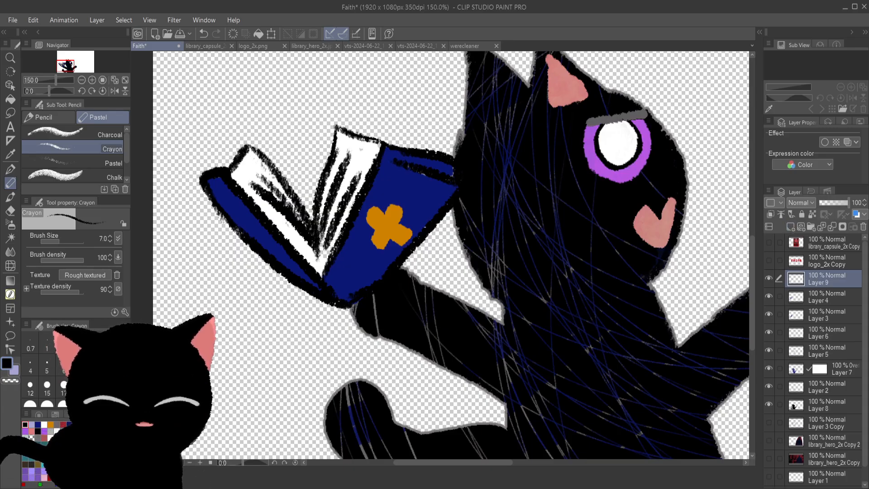
{"action": "left_click", "coordinate": [51, 424]}
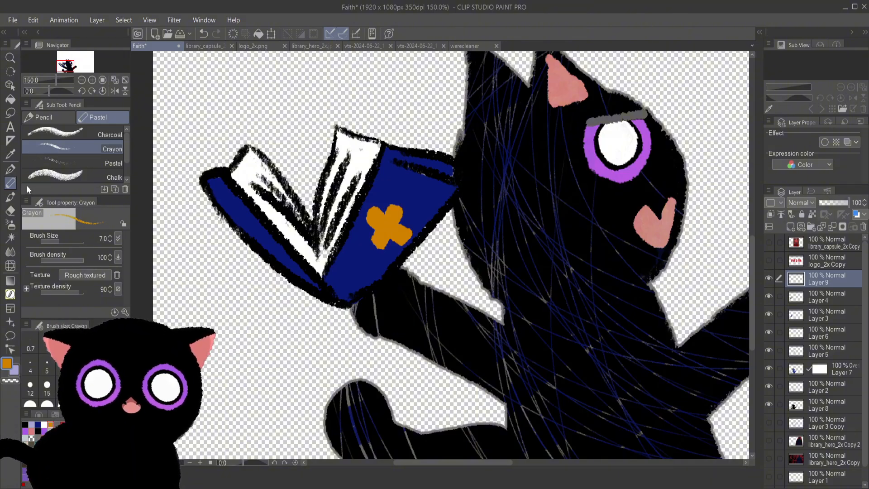
{"action": "left_click", "coordinate": [11, 197]}
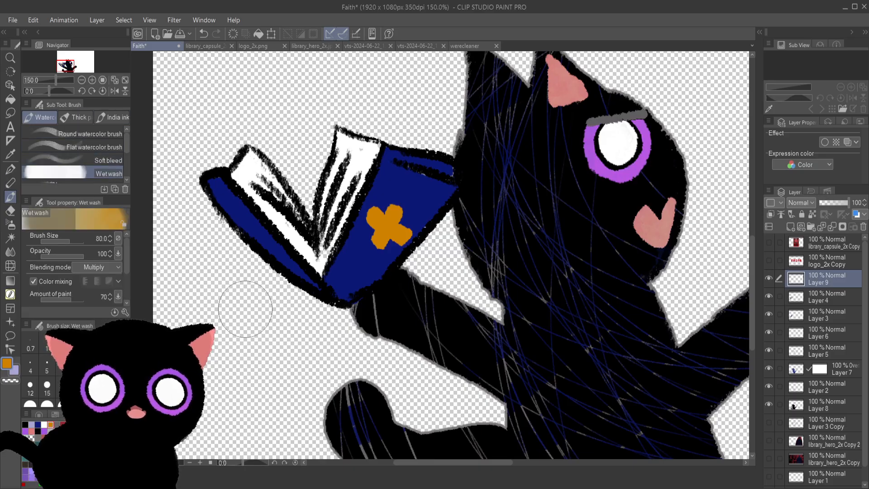
{"action": "left_click_drag", "start_coordinate": [803, 277], "coordinate": [799, 324]}
{"action": "mouse_move", "coordinate": [291, 300]}
{"action": "left_mouse_down"}
{"action": "mouse_move", "coordinate": [243, 330]}
{"action": "mouse_move", "coordinate": [262, 175]}
{"action": "mouse_move", "coordinate": [229, 229]}
{"action": "left_mouse_up"}
{"action": "key", "text": "ctrl+z"}
{"action": "key", "text": "ctrl+z"}
{"action": "key", "text": "ctrl+z"}
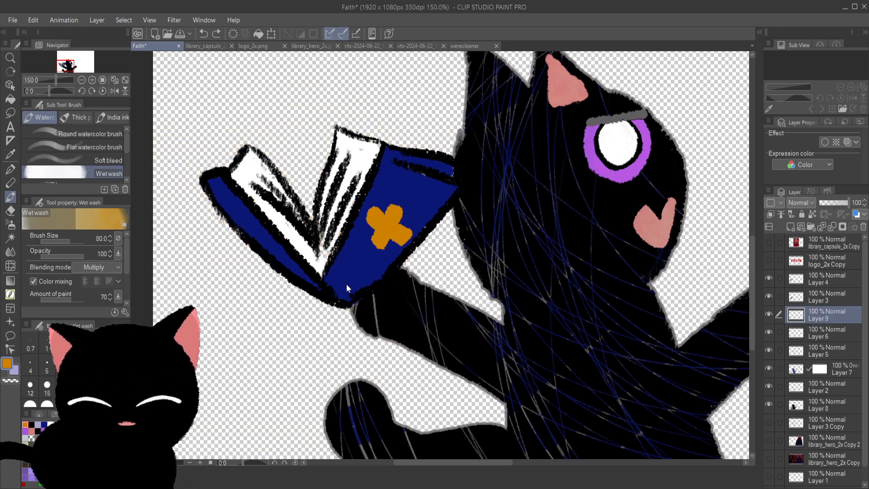
{"action": "scroll", "coordinate": [315, 232], "scroll_direction": "down", "scroll_amount": 2}
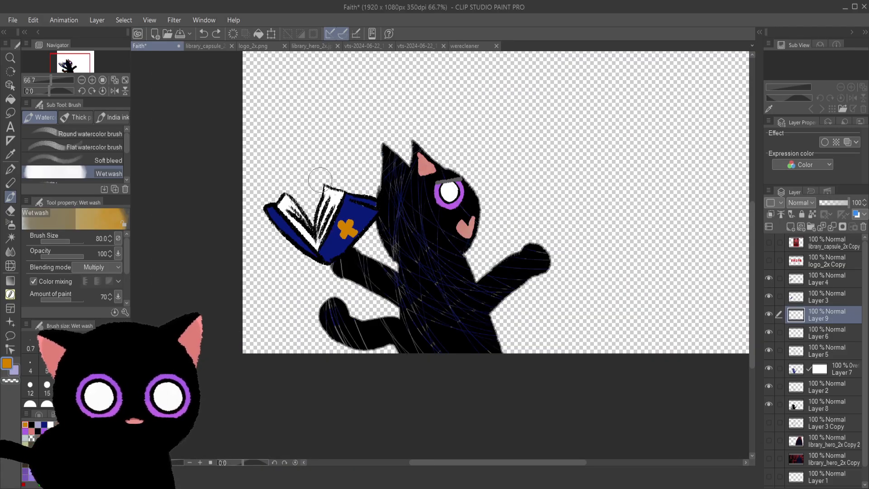
{"action": "mouse_move", "coordinate": [320, 180]}
{"action": "left_mouse_down"}
{"action": "mouse_move", "coordinate": [257, 245]}
{"action": "mouse_move", "coordinate": [350, 189]}
{"action": "mouse_move", "coordinate": [274, 241]}
{"action": "mouse_move", "coordinate": [355, 201]}
{"action": "mouse_move", "coordinate": [266, 245]}
{"action": "mouse_move", "coordinate": [342, 203]}
{"action": "mouse_move", "coordinate": [273, 237]}
{"action": "mouse_move", "coordinate": [373, 199]}
{"action": "mouse_move", "coordinate": [258, 239]}
{"action": "mouse_move", "coordinate": [364, 233]}
{"action": "mouse_move", "coordinate": [261, 214]}
{"action": "mouse_move", "coordinate": [367, 248]}
{"action": "mouse_move", "coordinate": [254, 134]}
{"action": "mouse_move", "coordinate": [259, 168]}
{"action": "left_mouse_up"}
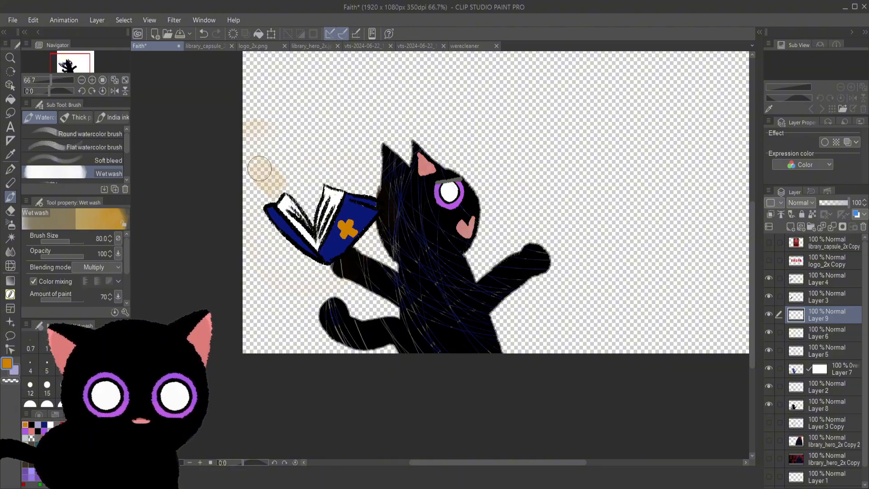
{"action": "key", "text": "ctrl+z"}
{"action": "key", "text": "ctrl+z"}
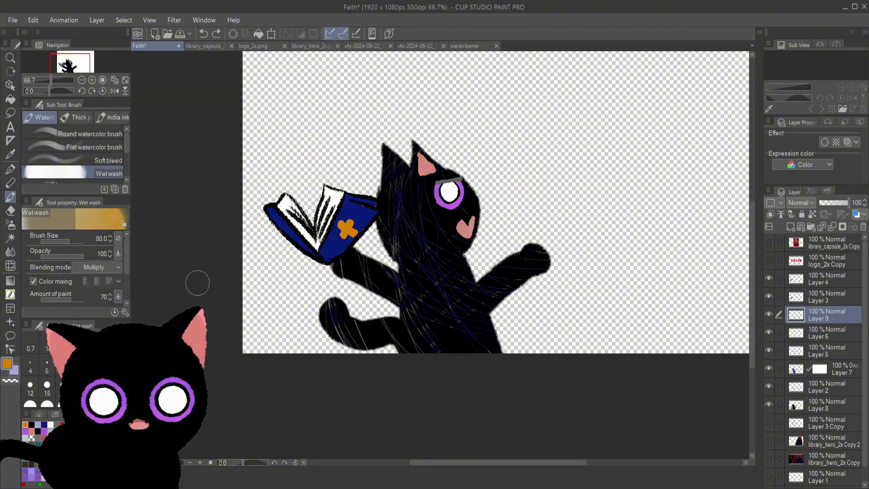
{"action": "mouse_move", "coordinate": [278, 209]}
{"action": "left_mouse_down"}
{"action": "mouse_move", "coordinate": [264, 230]}
{"action": "mouse_move", "coordinate": [384, 229]}
{"action": "mouse_move", "coordinate": [270, 200]}
{"action": "mouse_move", "coordinate": [343, 258]}
{"action": "left_mouse_up"}
{"action": "key", "text": "ctrl+z"}
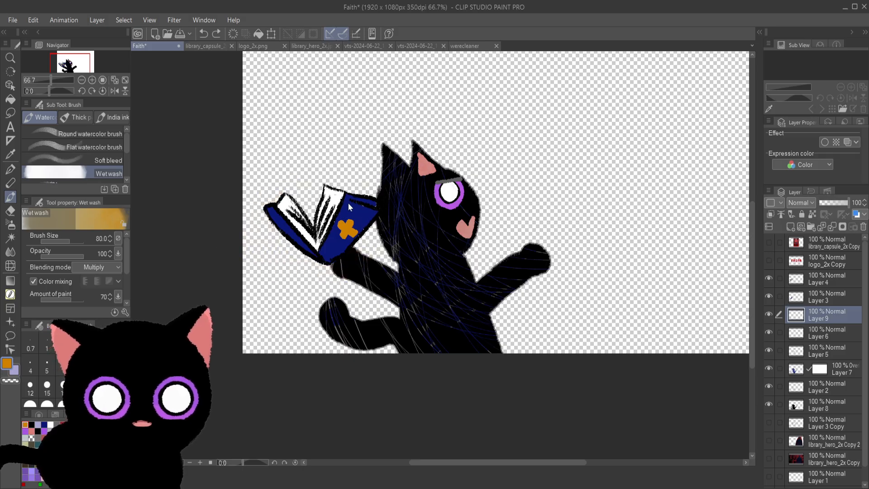
- Paint orange wash rays fanning up from the open book, and lighter orange ones below its back cover, on Layer 9
{"action": "mouse_move", "coordinate": [309, 215]}
{"action": "left_mouse_down"}
{"action": "mouse_move", "coordinate": [272, 179]}
{"action": "mouse_move", "coordinate": [281, 198]}
{"action": "mouse_move", "coordinate": [265, 184]}
{"action": "mouse_move", "coordinate": [294, 172]}
{"action": "mouse_move", "coordinate": [266, 140]}
{"action": "left_mouse_up"}
{"action": "mouse_move", "coordinate": [330, 192]}
{"action": "left_mouse_down"}
{"action": "mouse_move", "coordinate": [331, 161]}
{"action": "mouse_move", "coordinate": [312, 187]}
{"action": "mouse_move", "coordinate": [303, 133]}
{"action": "mouse_move", "coordinate": [300, 212]}
{"action": "mouse_move", "coordinate": [341, 133]}
{"action": "left_mouse_up"}
{"action": "left_click_drag", "start_coordinate": [360, 192], "coordinate": [362, 127]}
{"action": "left_click_drag", "start_coordinate": [313, 190], "coordinate": [308, 129]}
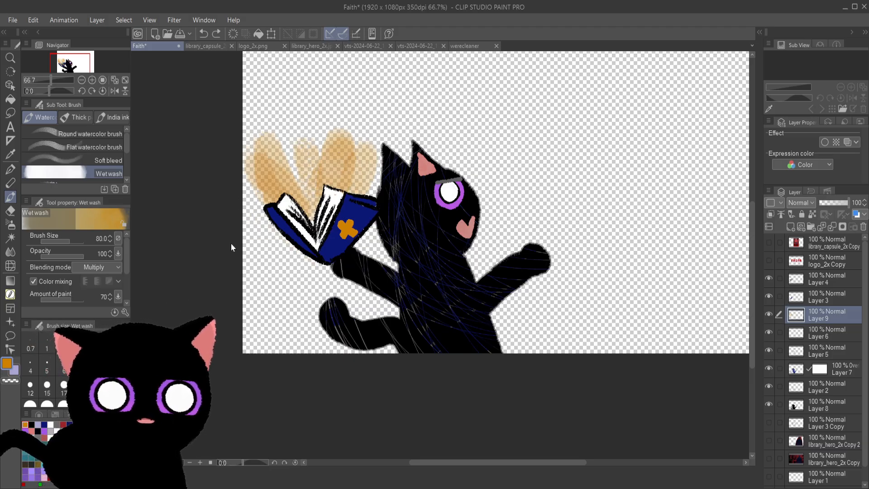
{"action": "left_click", "coordinate": [86, 430]}
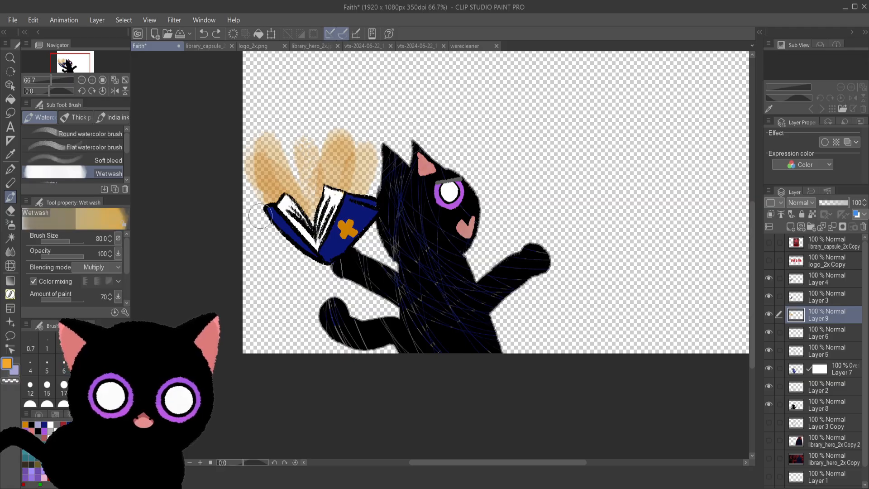
{"action": "mouse_move", "coordinate": [260, 215]}
{"action": "left_mouse_down"}
{"action": "mouse_move", "coordinate": [319, 263]}
{"action": "mouse_move", "coordinate": [246, 201]}
{"action": "mouse_move", "coordinate": [332, 281]}
{"action": "left_mouse_up"}
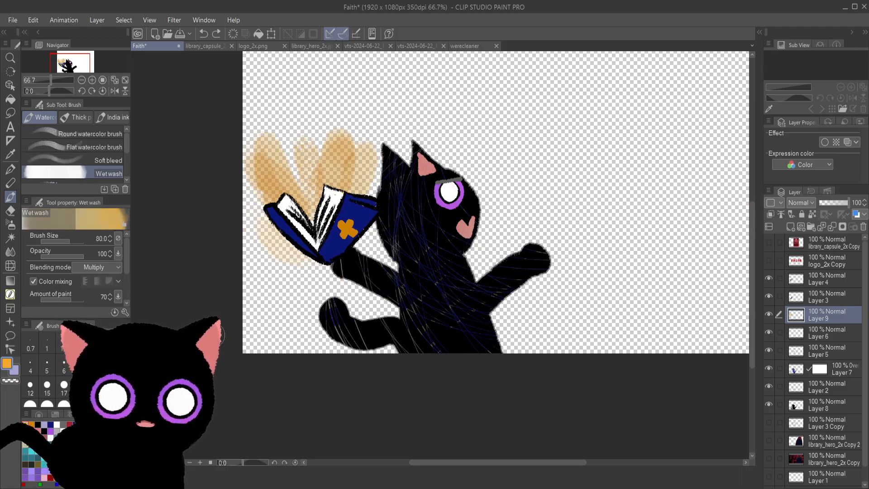
{"action": "mouse_move", "coordinate": [290, 253]}
{"action": "left_mouse_down"}
{"action": "mouse_move", "coordinate": [242, 239]}
{"action": "mouse_move", "coordinate": [237, 248]}
{"action": "mouse_move", "coordinate": [266, 236]}
{"action": "mouse_move", "coordinate": [254, 279]}
{"action": "mouse_move", "coordinate": [283, 248]}
{"action": "mouse_move", "coordinate": [283, 241]}
{"action": "mouse_move", "coordinate": [247, 259]}
{"action": "mouse_move", "coordinate": [254, 237]}
{"action": "mouse_move", "coordinate": [286, 241]}
{"action": "left_mouse_up"}
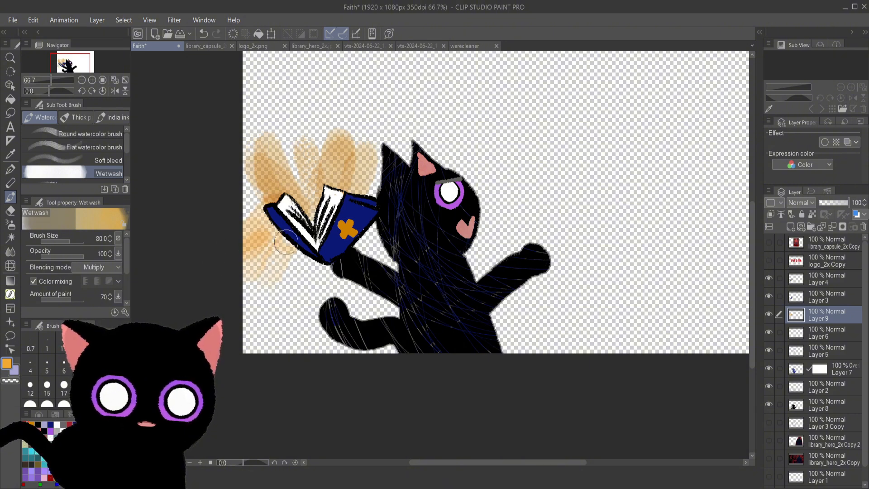
{"action": "key", "text": "ctrl+z"}
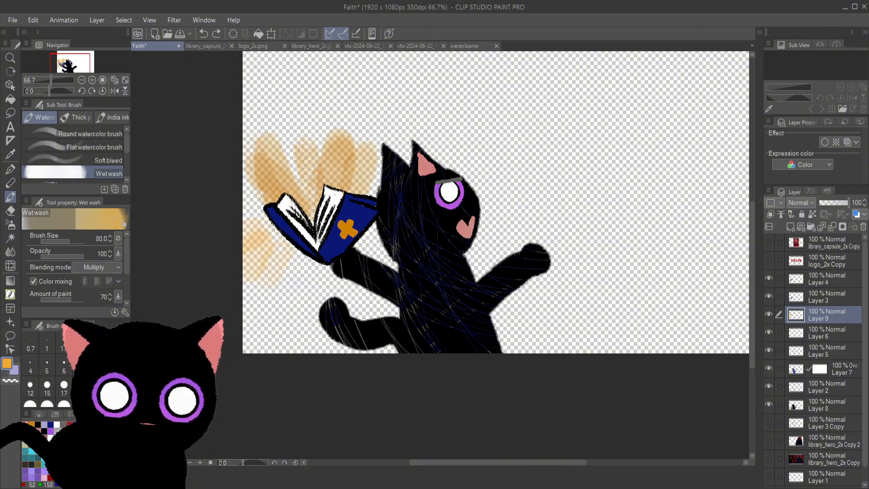
- Paint a yellow wash at opacity 33 around the lower side of the book on Layer 9
{"action": "left_click", "coordinate": [95, 446]}
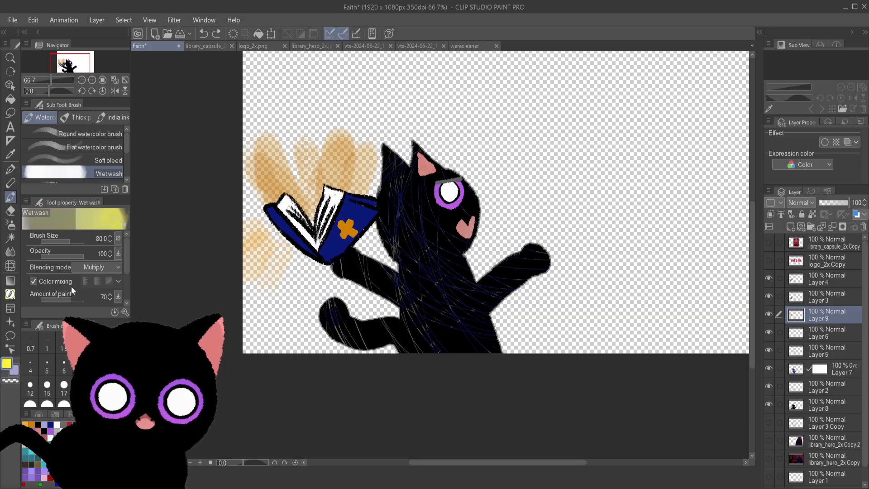
{"action": "left_click_drag", "start_coordinate": [79, 256], "coordinate": [55, 257]}
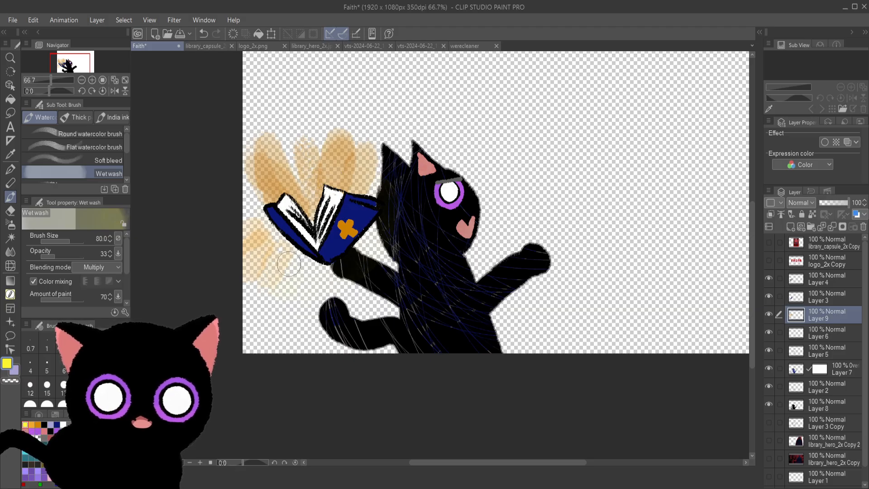
{"action": "mouse_move", "coordinate": [288, 264]}
{"action": "left_mouse_down"}
{"action": "mouse_move", "coordinate": [322, 234]}
{"action": "mouse_move", "coordinate": [328, 260]}
{"action": "mouse_move", "coordinate": [346, 261]}
{"action": "left_mouse_up"}
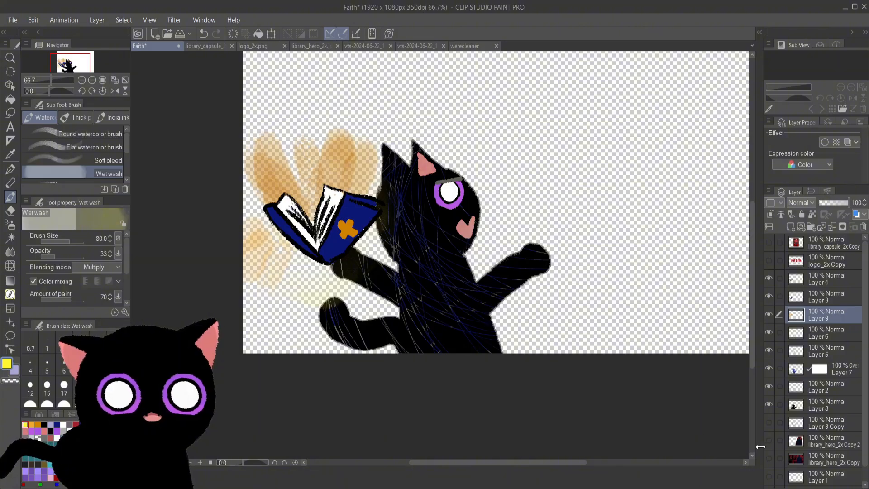
- Show the library_hero_2x Copy background layer to check the glow against the whole scene
{"action": "left_click", "coordinate": [768, 458]}
{"action": "scroll", "coordinate": [537, 356], "scroll_direction": "down", "scroll_amount": 1}
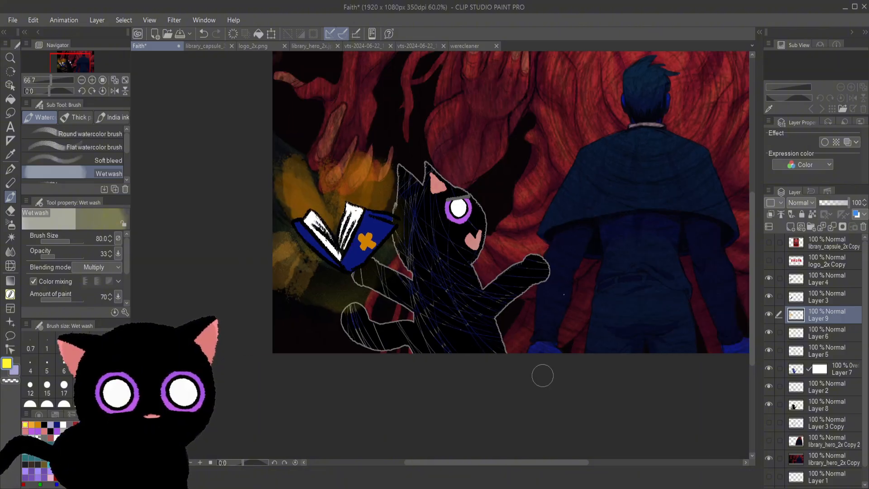
{"action": "scroll", "coordinate": [542, 376], "scroll_direction": "down", "scroll_amount": 3}
{"action": "scroll", "coordinate": [548, 252], "scroll_direction": "up", "scroll_amount": 1}
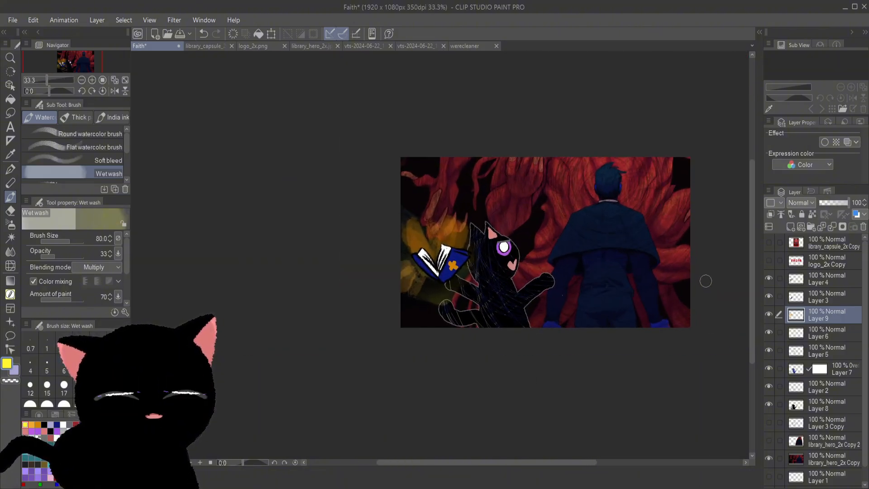
- Show the logo_2x Copy layer and move the FAITH logo a little higher on the canvas
{"action": "scroll", "coordinate": [706, 281], "scroll_direction": "up", "scroll_amount": 1}
{"action": "left_click", "coordinate": [769, 260]}
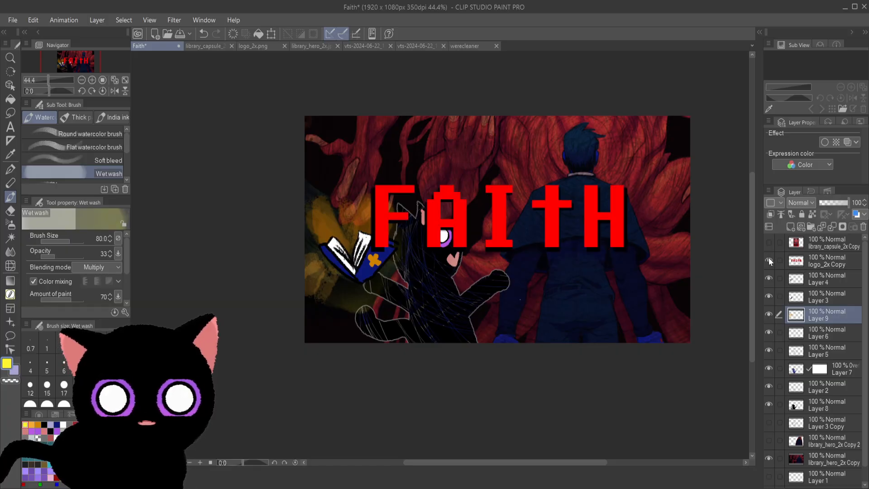
{"action": "left_click", "coordinate": [797, 258]}
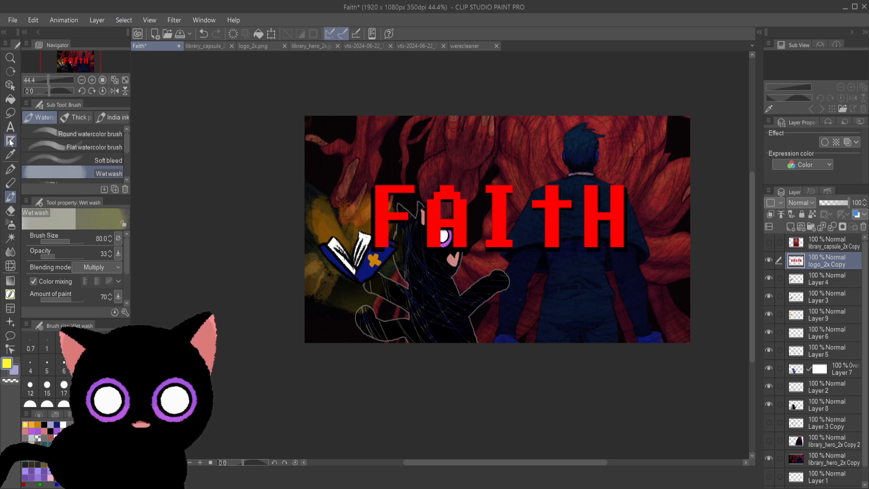
{"action": "left_click", "coordinate": [10, 85]}
{"action": "mouse_move", "coordinate": [459, 222]}
{"action": "left_mouse_down"}
{"action": "mouse_move", "coordinate": [460, 294]}
{"action": "mouse_move", "coordinate": [463, 172]}
{"action": "mouse_move", "coordinate": [460, 207]}
{"action": "left_mouse_up"}
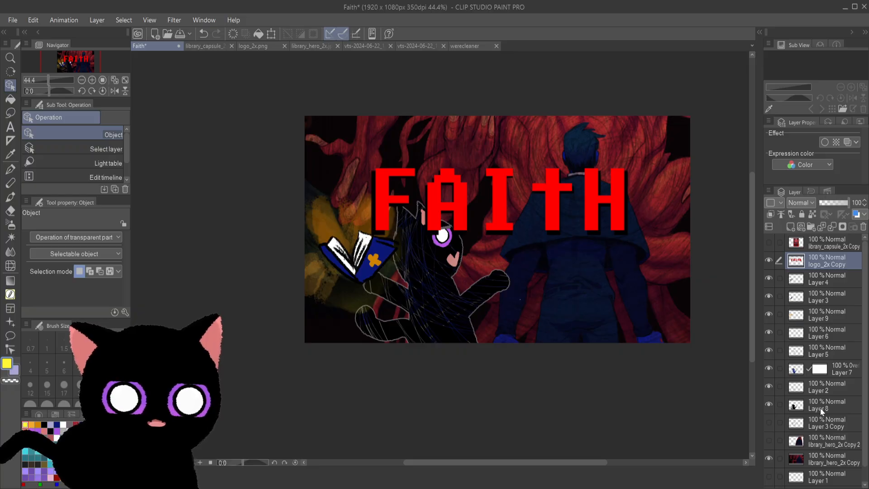
{"action": "mouse_move", "coordinate": [499, 209]}
{"action": "left_mouse_down"}
{"action": "mouse_move", "coordinate": [496, 318]}
{"action": "mouse_move", "coordinate": [494, 211]}
{"action": "mouse_move", "coordinate": [492, 233]}
{"action": "mouse_move", "coordinate": [491, 255]}
{"action": "mouse_move", "coordinate": [498, 205]}
{"action": "mouse_move", "coordinate": [510, 202]}
{"action": "mouse_move", "coordinate": [493, 202]}
{"action": "mouse_move", "coordinate": [499, 208]}
{"action": "left_mouse_up"}
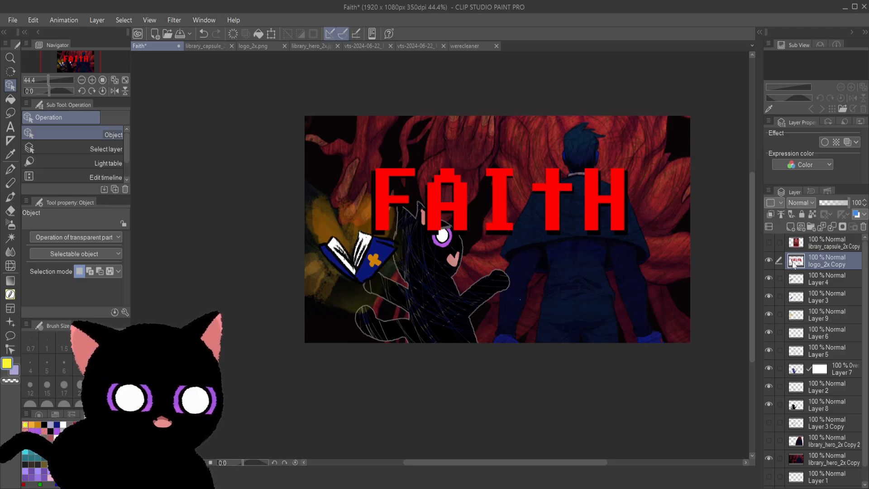
- Try the logo layer behind the cat, shift the logo slightly up and right, and place its layer between Layer 4 and Layer 3
{"action": "left_click_drag", "start_coordinate": [793, 265], "coordinate": [795, 436]}
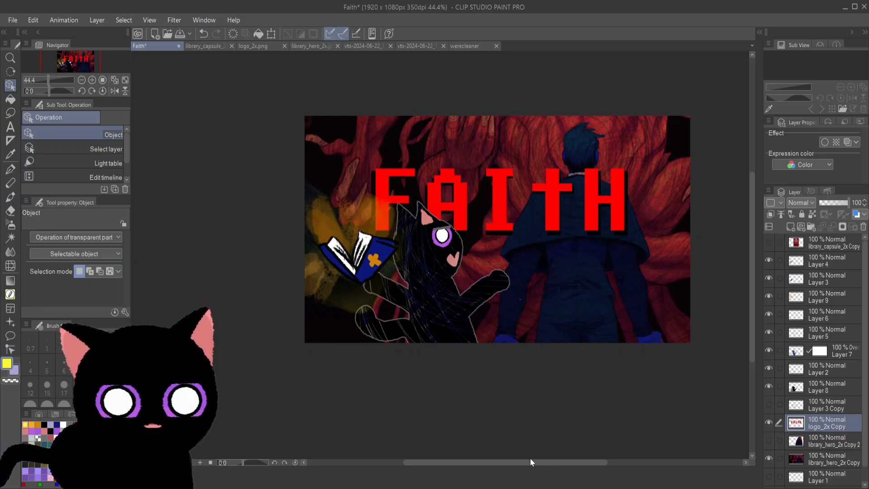
{"action": "mouse_move", "coordinate": [459, 209]}
{"action": "left_mouse_down"}
{"action": "mouse_move", "coordinate": [471, 207]}
{"action": "mouse_move", "coordinate": [464, 207]}
{"action": "left_mouse_up"}
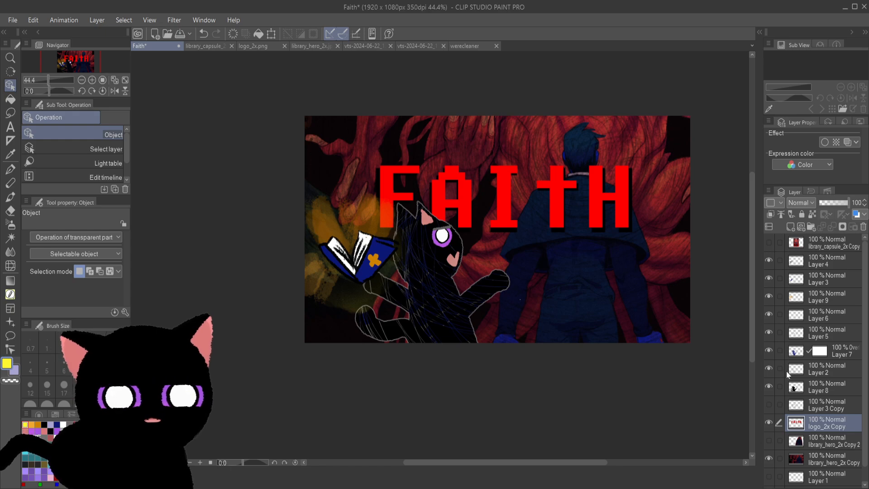
{"action": "left_click_drag", "start_coordinate": [809, 422], "coordinate": [803, 270]}
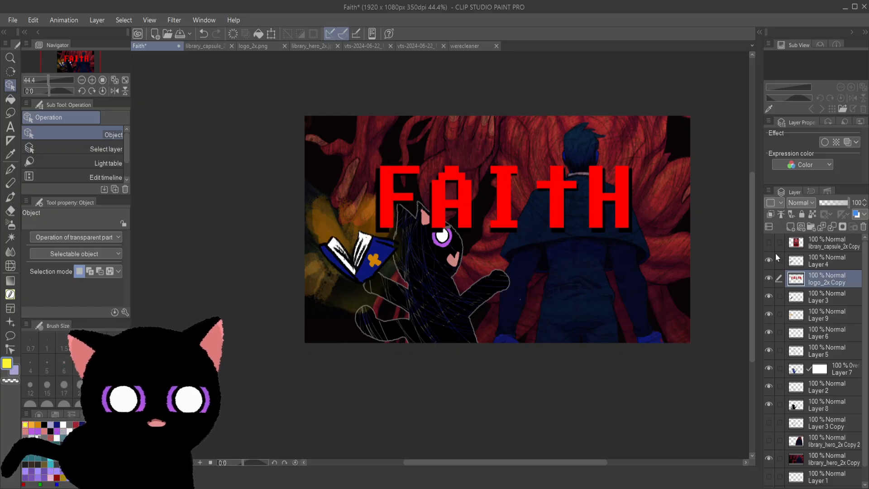
- Try to erase the FAITH logo's black shadow over the cat's eye with the Rough eraser at size 100
{"action": "scroll", "coordinate": [416, 267], "scroll_direction": "up", "scroll_amount": 6}
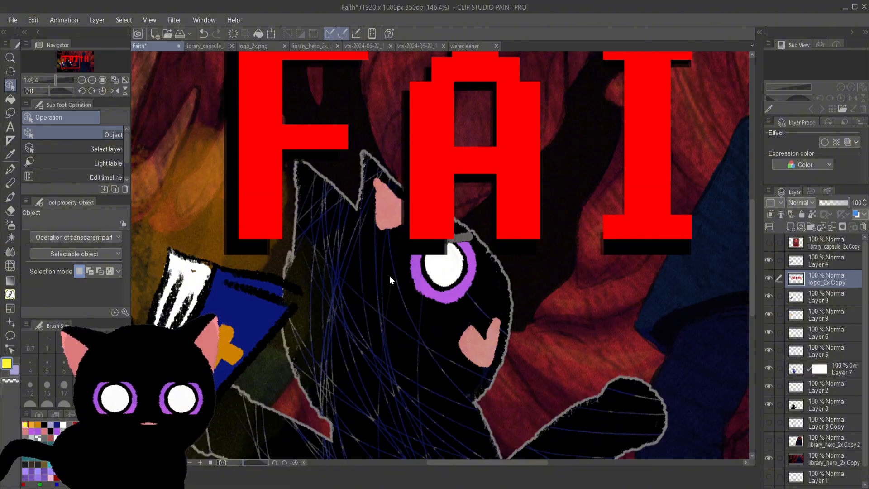
{"action": "left_click", "coordinate": [10, 211]}
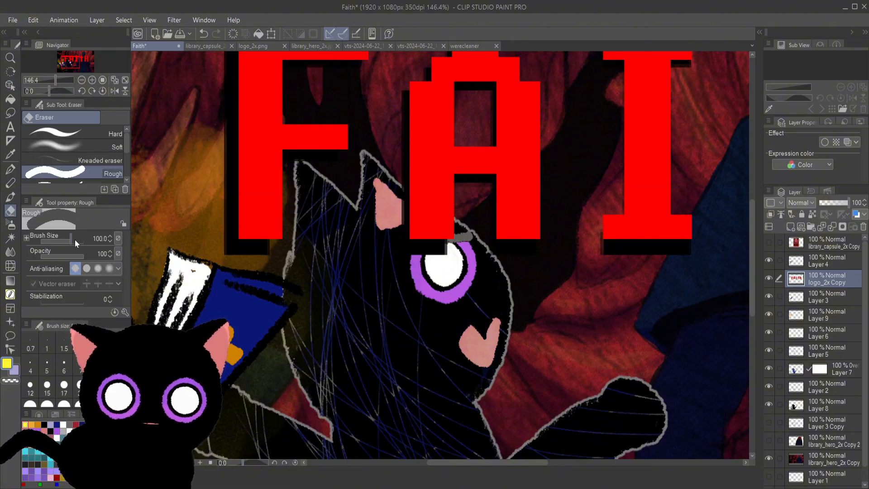
{"action": "mouse_move", "coordinate": [433, 273]}
{"action": "left_mouse_down"}
{"action": "mouse_move", "coordinate": [455, 281]}
{"action": "mouse_move", "coordinate": [414, 276]}
{"action": "left_mouse_up"}
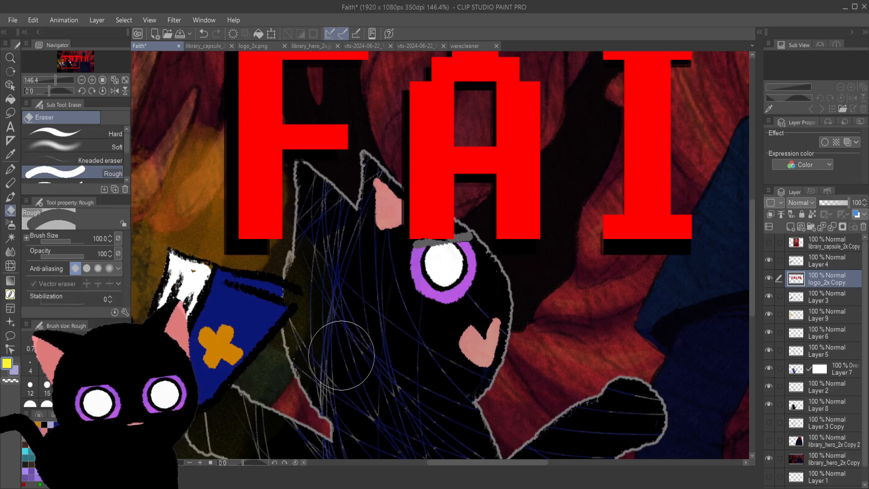
{"action": "key", "text": "ctrl+z"}
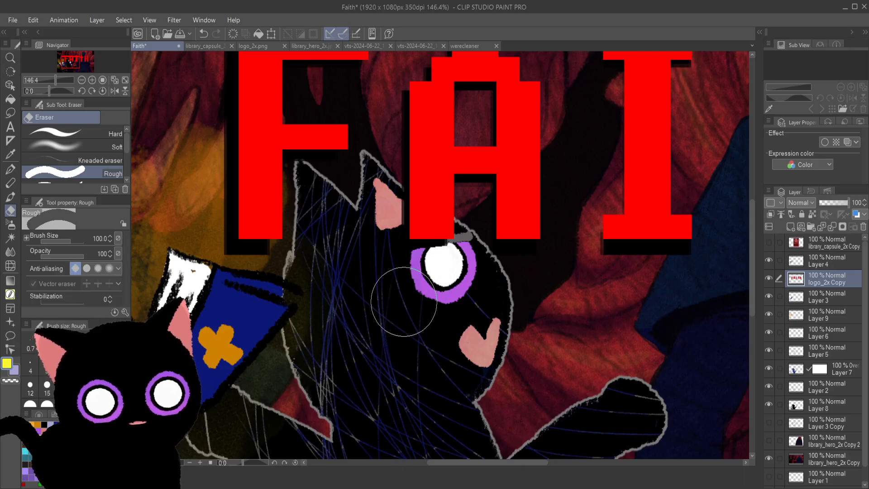
{"action": "key", "text": "ctrl+y"}
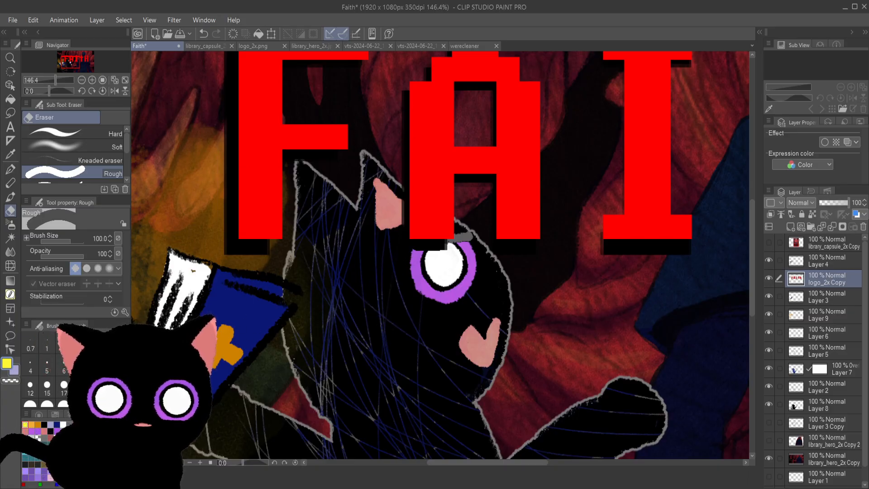
- Try to trim the black shadow beside the logo's letter A over the cat's ear with the Rough eraser at size 15
{"action": "left_click", "coordinate": [47, 386]}
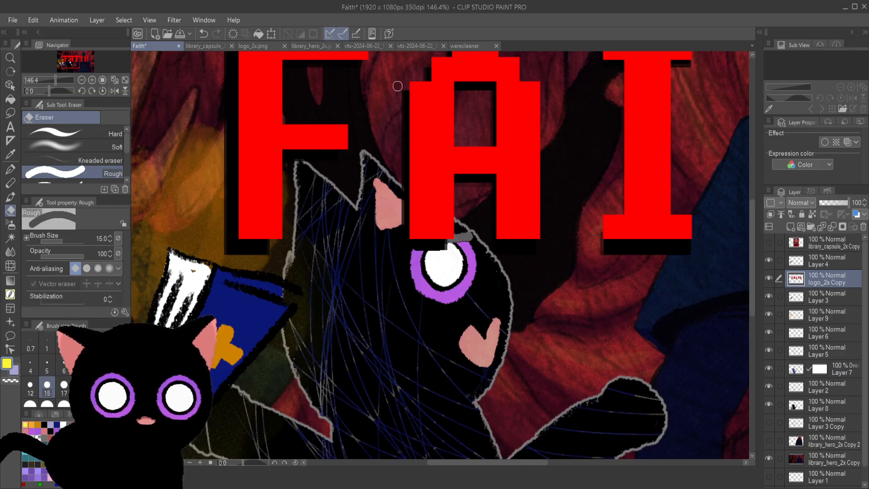
{"action": "left_click_drag", "start_coordinate": [398, 72], "coordinate": [398, 230]}
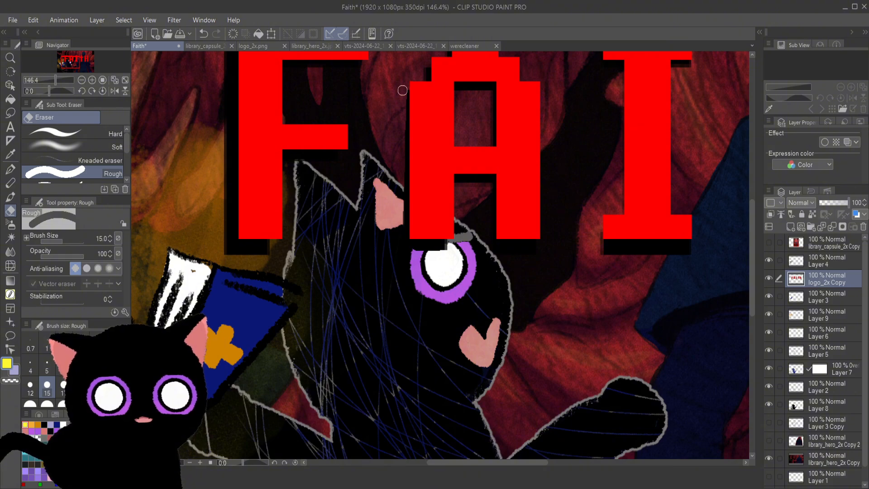
{"action": "left_click_drag", "start_coordinate": [401, 107], "coordinate": [403, 208]}
{"action": "key", "text": "ctrl+z"}
{"action": "key", "text": "ctrl+z"}
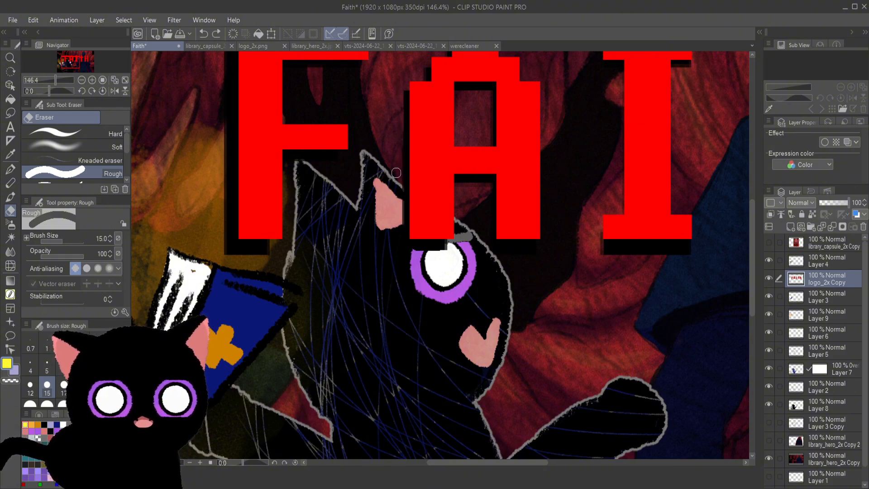
- Review the whole composition with the logo over the cat and save the Faith artwork
{"action": "mouse_move", "coordinate": [396, 88]}
{"action": "left_mouse_down"}
{"action": "mouse_move", "coordinate": [393, 355]}
{"action": "mouse_move", "coordinate": [407, 418]}
{"action": "left_mouse_up"}
{"action": "key", "text": "ctrl+alt+0"}
{"action": "scroll", "coordinate": [411, 430], "scroll_direction": "down", "scroll_amount": 2}
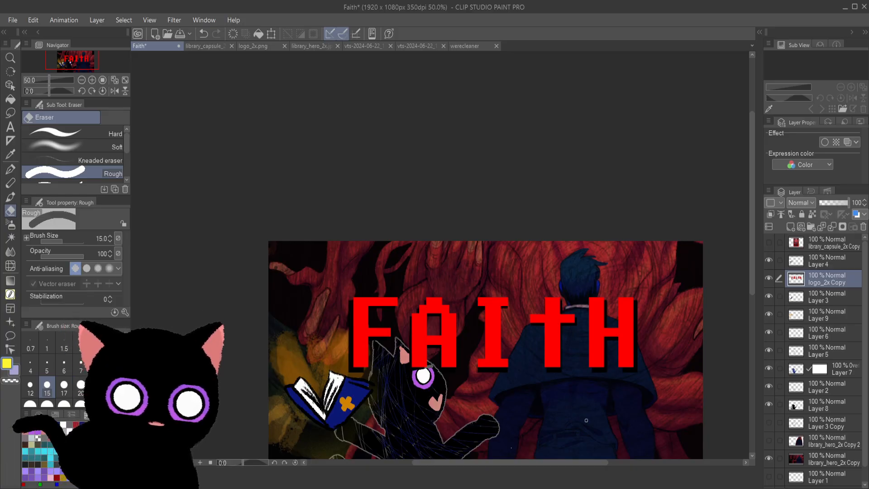
{"action": "scroll", "coordinate": [586, 421], "scroll_direction": "down", "scroll_amount": 4}
{"action": "scroll", "coordinate": [664, 453], "scroll_direction": "up", "scroll_amount": 4}
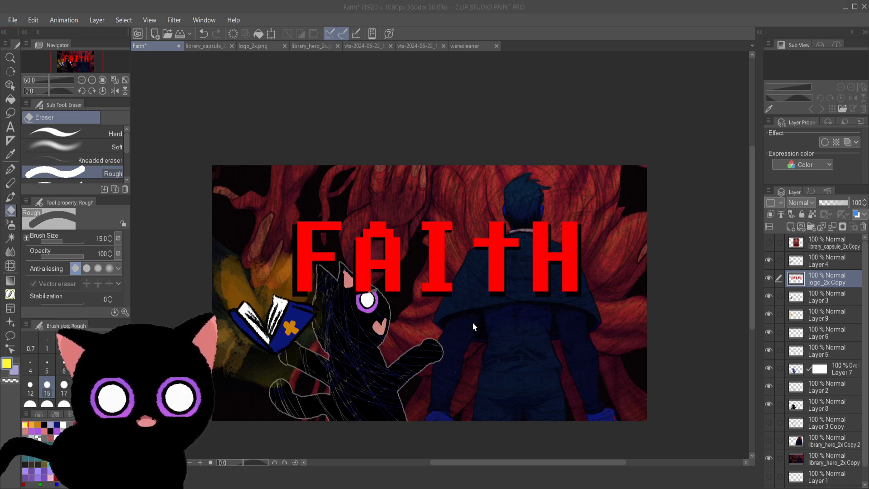
{"action": "key", "text": "ctrl+s"}
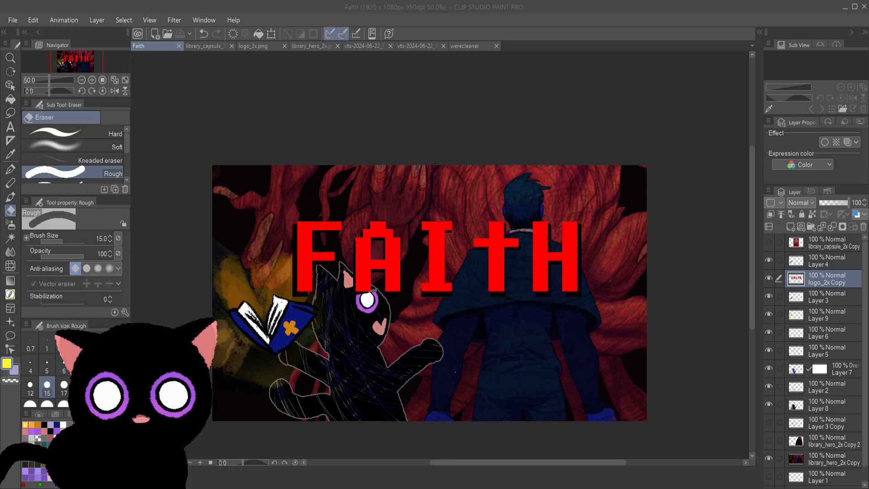
{"action": "left_click", "coordinate": [411, 208]}
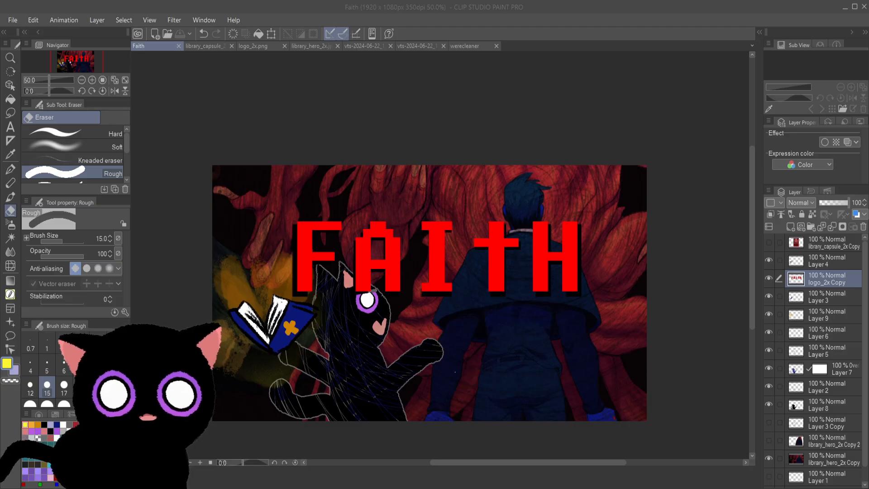
{"action": "left_click", "coordinate": [281, 203]}
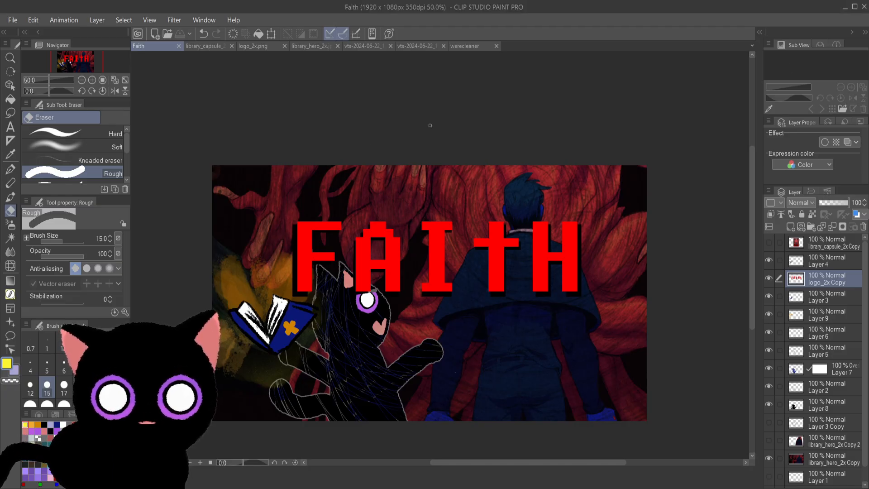
{"action": "left_click_drag", "start_coordinate": [430, 125], "coordinate": [450, 120]}
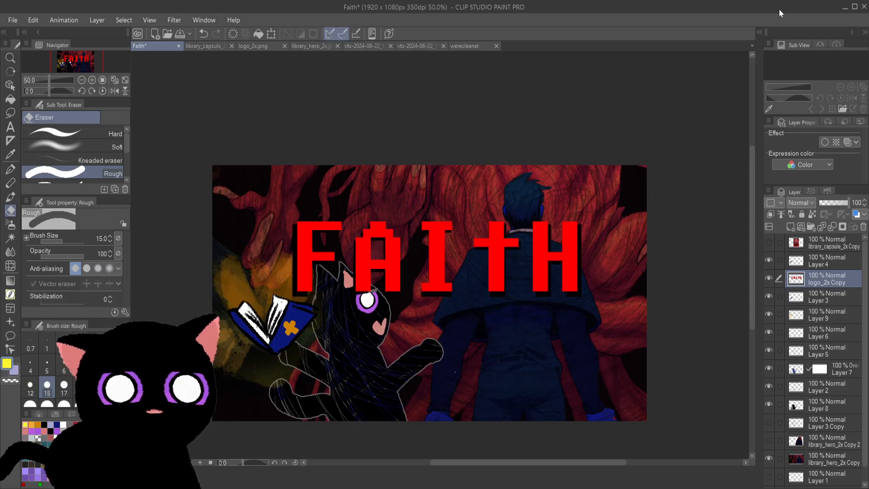
- Close the library_capsule_2x, logo_2x, library_hero_2x, both vts-2024-06-22 and werecleaner documents, and save the Faith artwork
{"action": "left_click", "coordinate": [221, 47]}
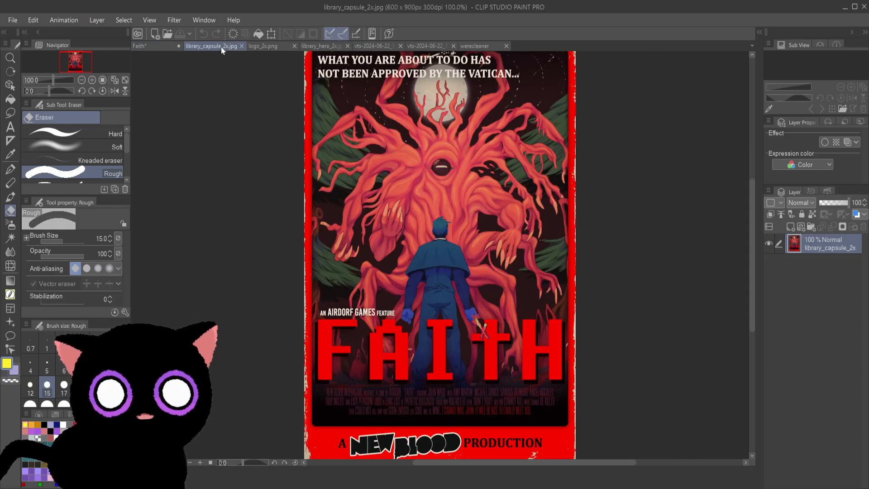
{"action": "left_click", "coordinate": [232, 46]}
{"action": "left_click", "coordinate": [232, 46]}
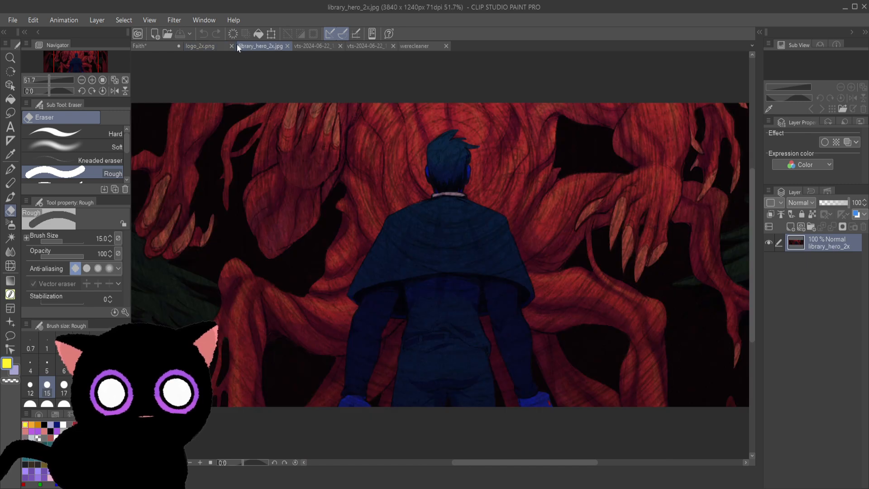
{"action": "left_click", "coordinate": [234, 45]}
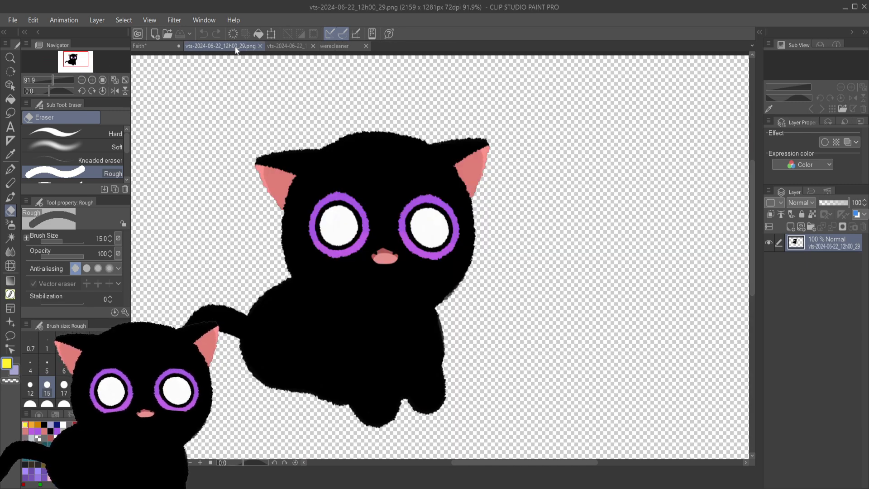
{"action": "left_click", "coordinate": [260, 46]}
{"action": "left_click", "coordinate": [261, 46]}
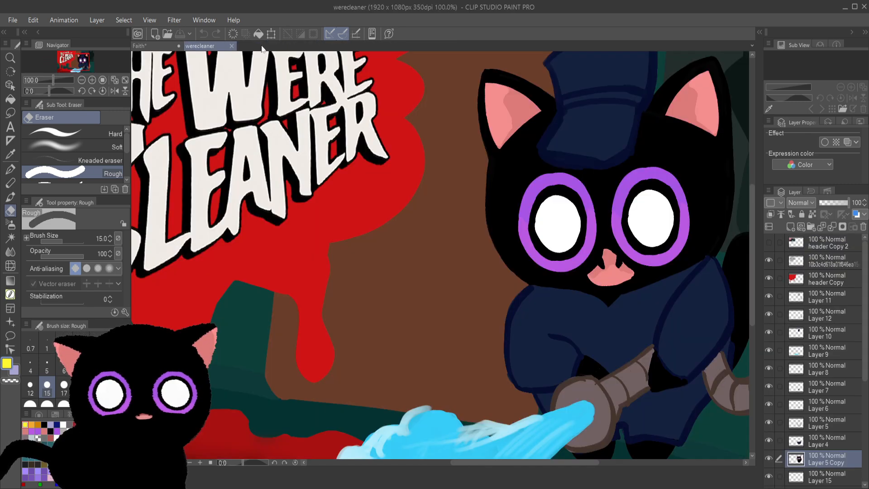
{"action": "left_click", "coordinate": [231, 46]}
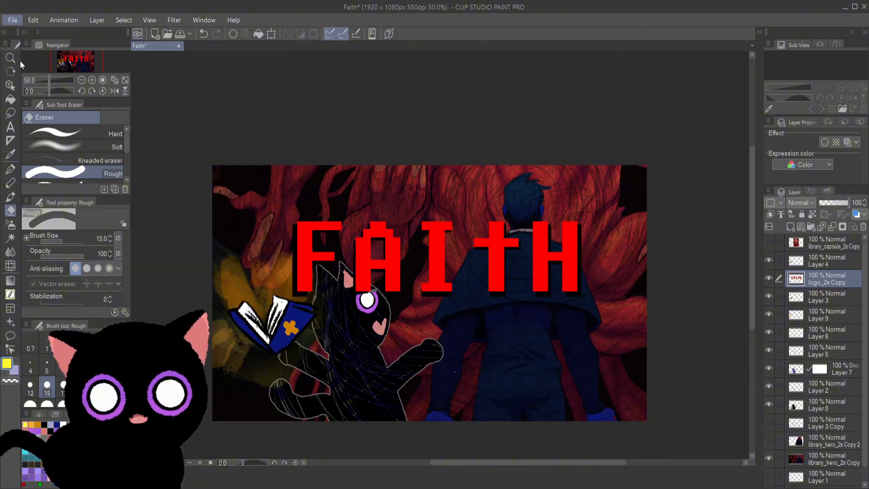
{"action": "key", "text": "ctrl+s"}
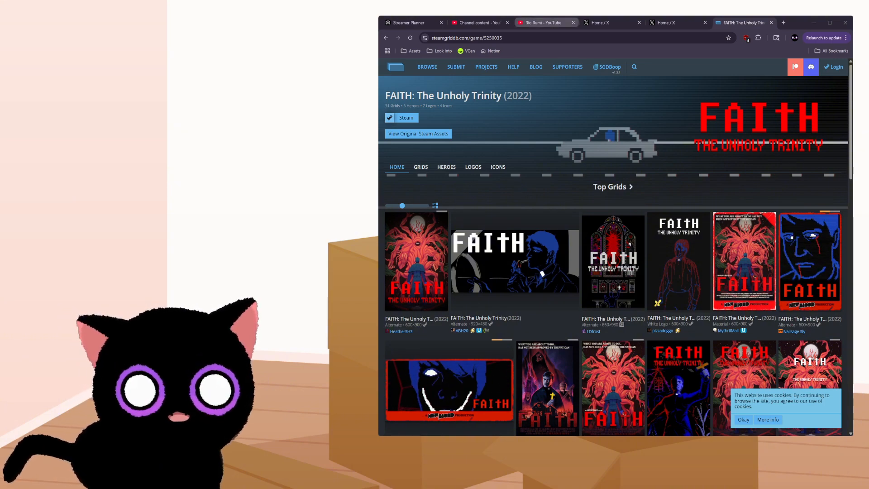
- Switch to YouTube Studio in the browser, open the upcoming Faith livestream's details, and try to replace its thumbnail
{"action": "left_click", "coordinate": [477, 23]}
{"action": "left_click", "coordinate": [540, 188]}
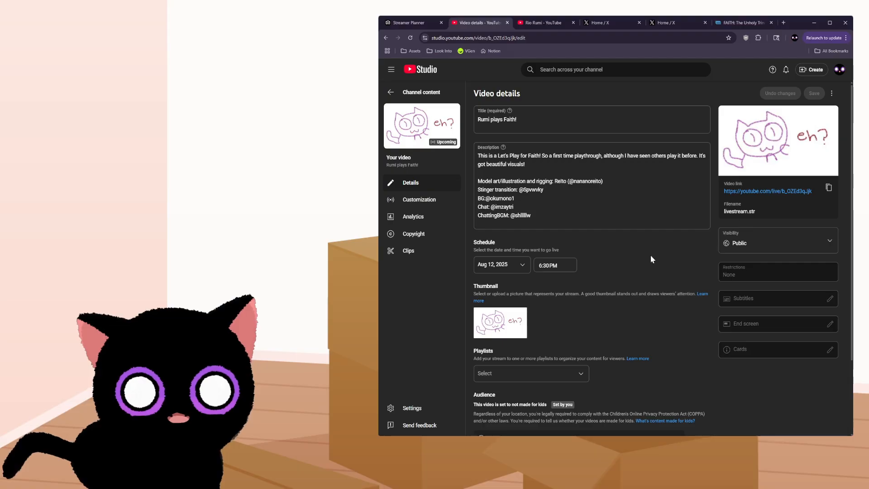
{"action": "left_click", "coordinate": [520, 315]}
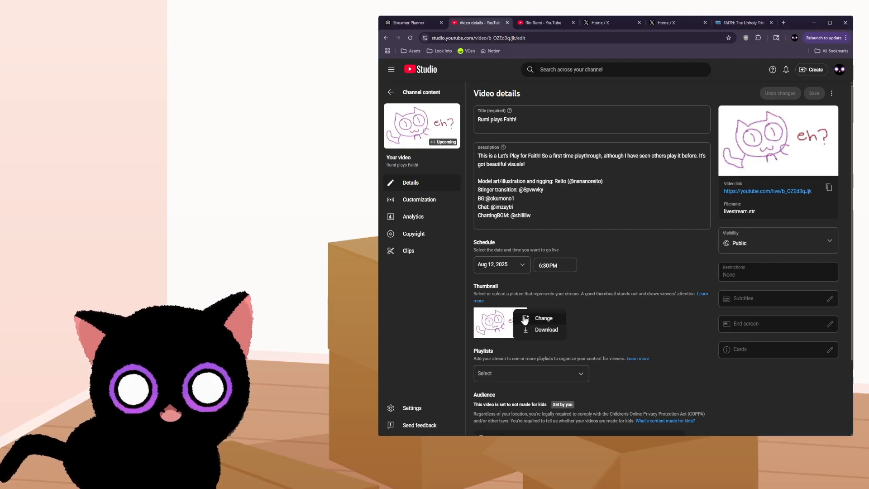
{"action": "left_click", "coordinate": [521, 317]}
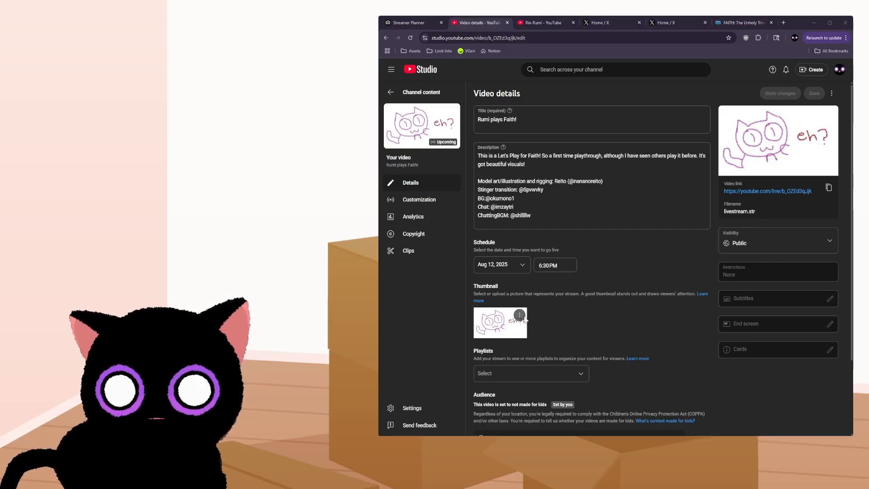
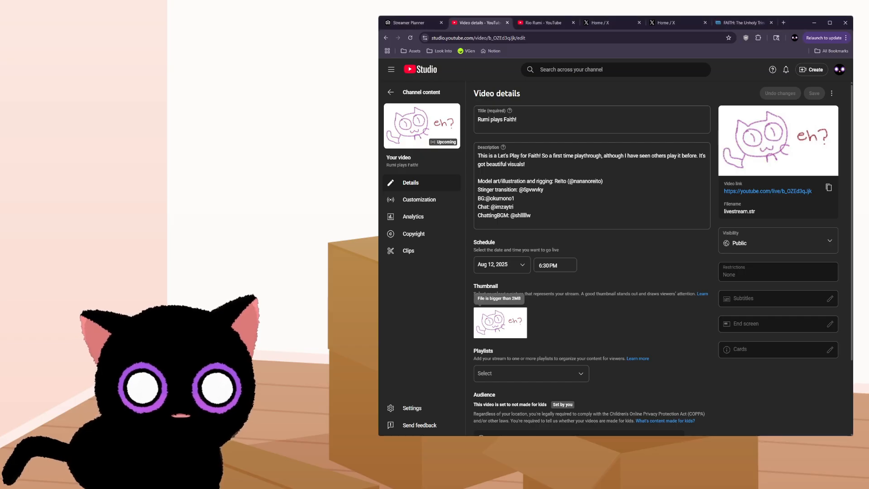
- Replace the livestream's thumbnail with the FAITH cat artwork and save the video details
{"action": "left_click", "coordinate": [519, 314]}
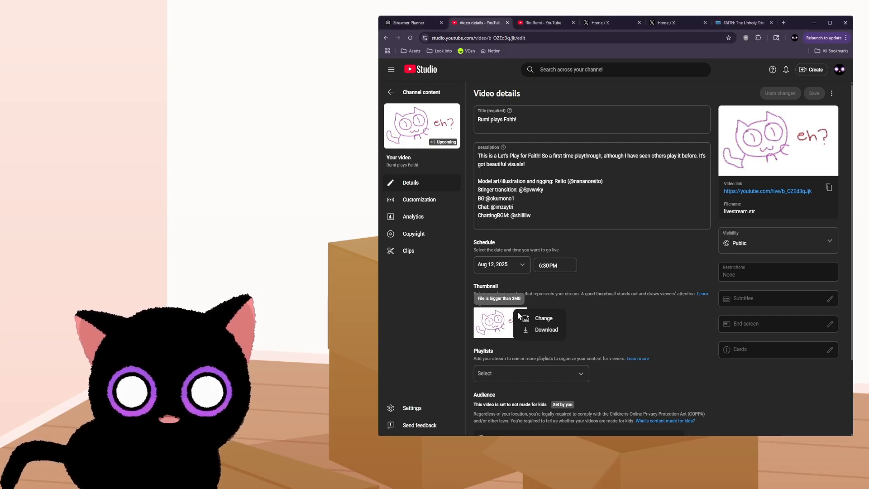
{"action": "left_click", "coordinate": [529, 321]}
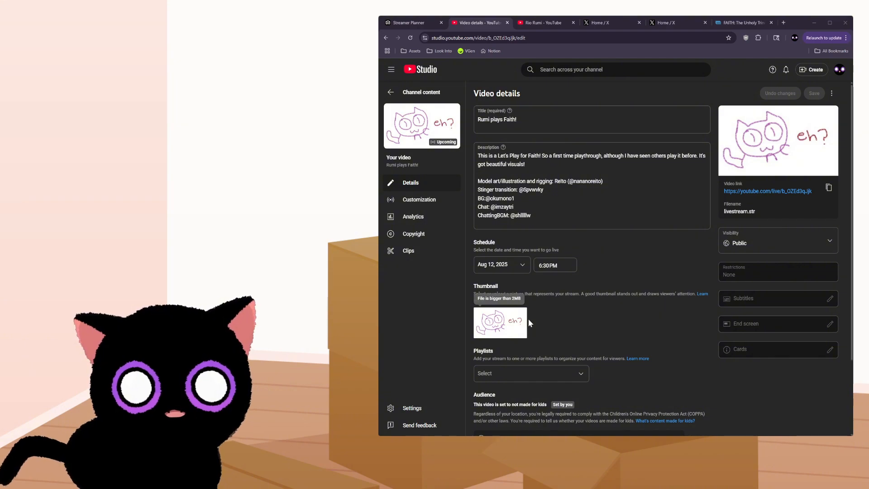
{"action": "key", "text": "Return"}
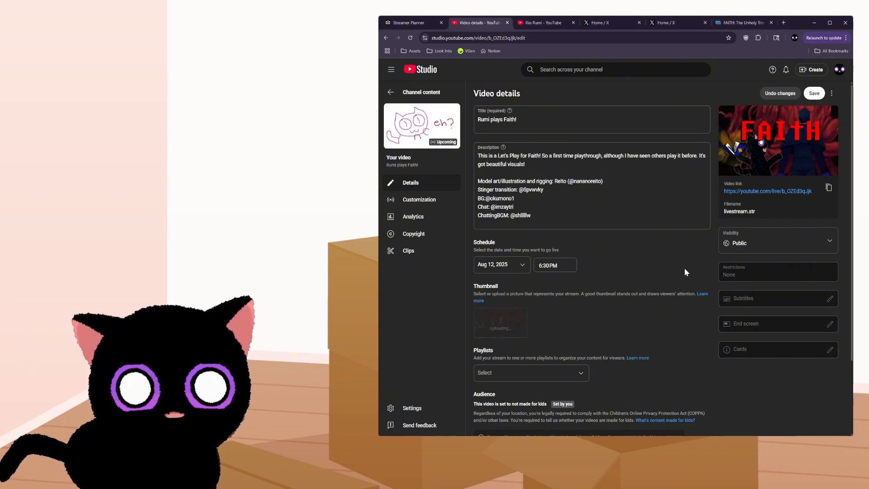
{"action": "left_click", "coordinate": [815, 96]}
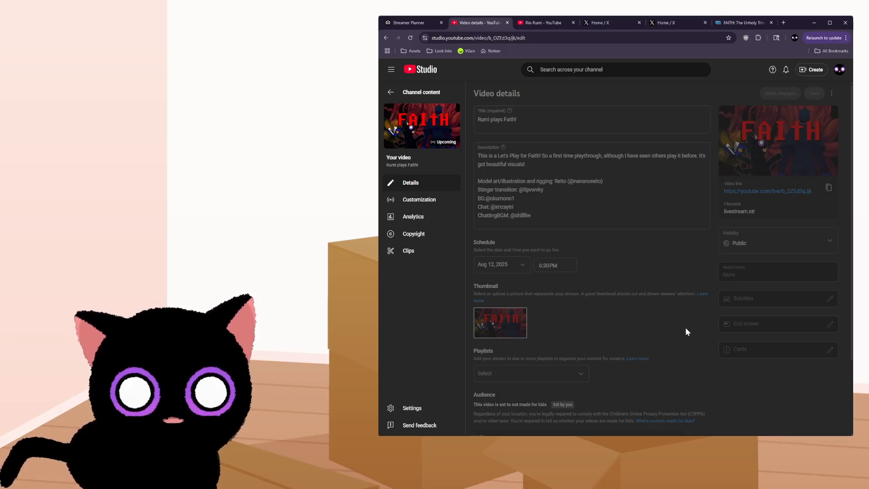
- Check the thumbnail in the channel's live stream list and reopen the Faith livestream's details
{"action": "left_click", "coordinate": [392, 93]}
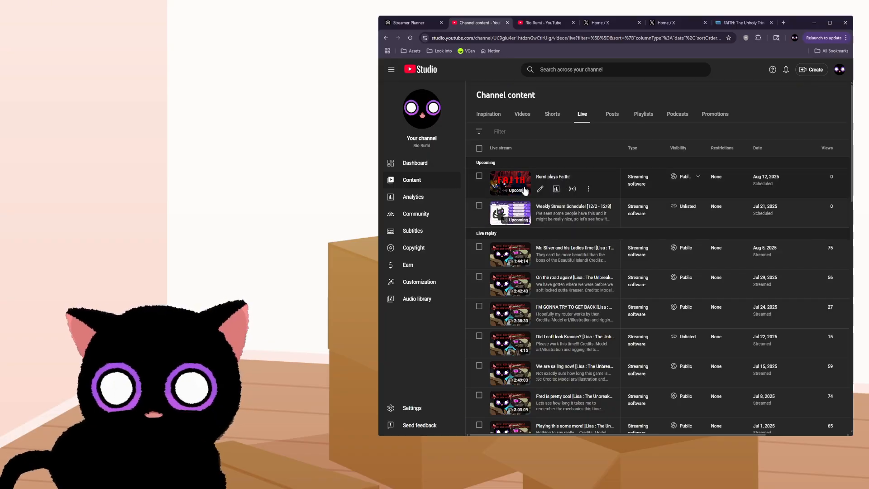
{"action": "left_click", "coordinate": [510, 181]}
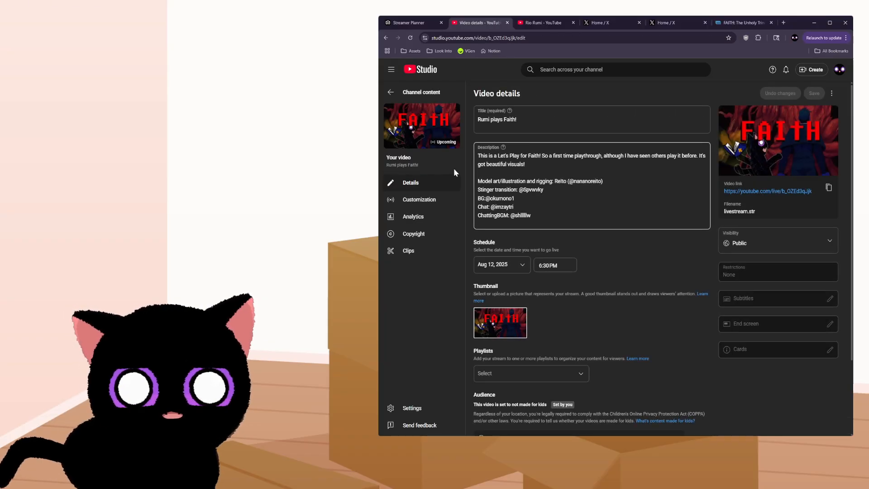